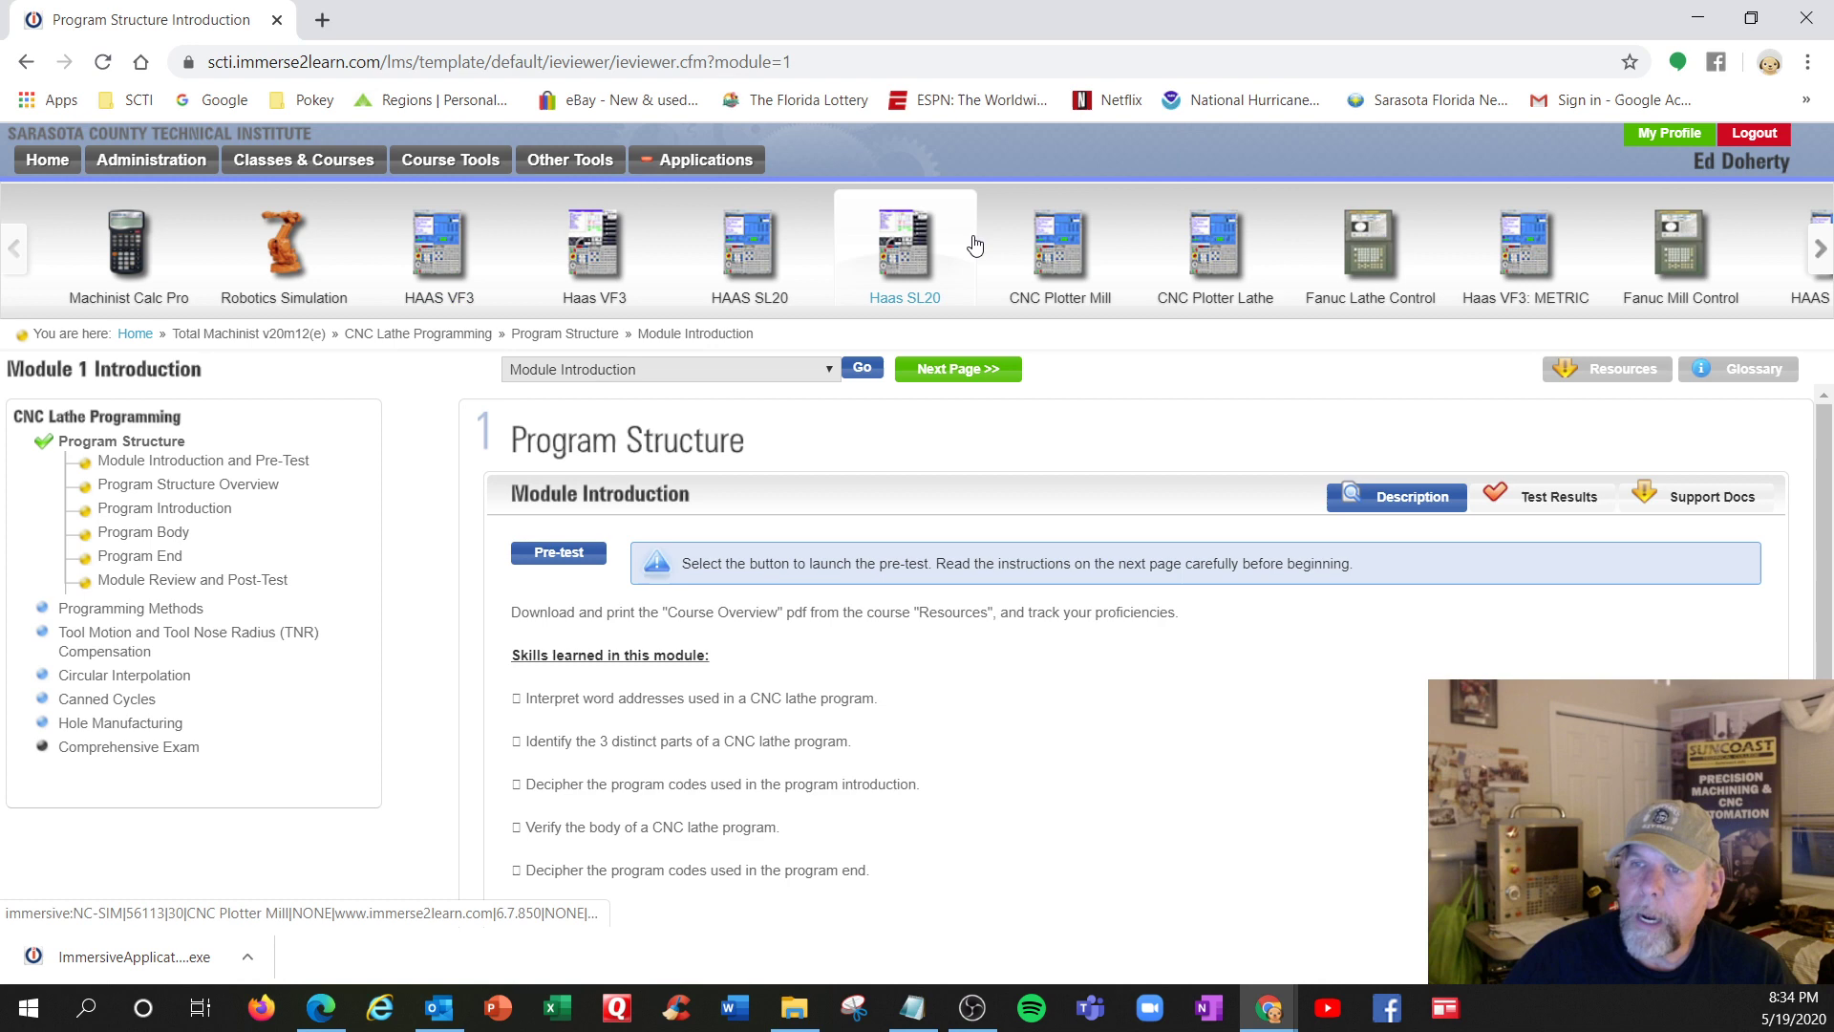
# Launch the Haas VF3 mill simulator and place its controller and machine windows side by side
pyautogui.click(905, 244)
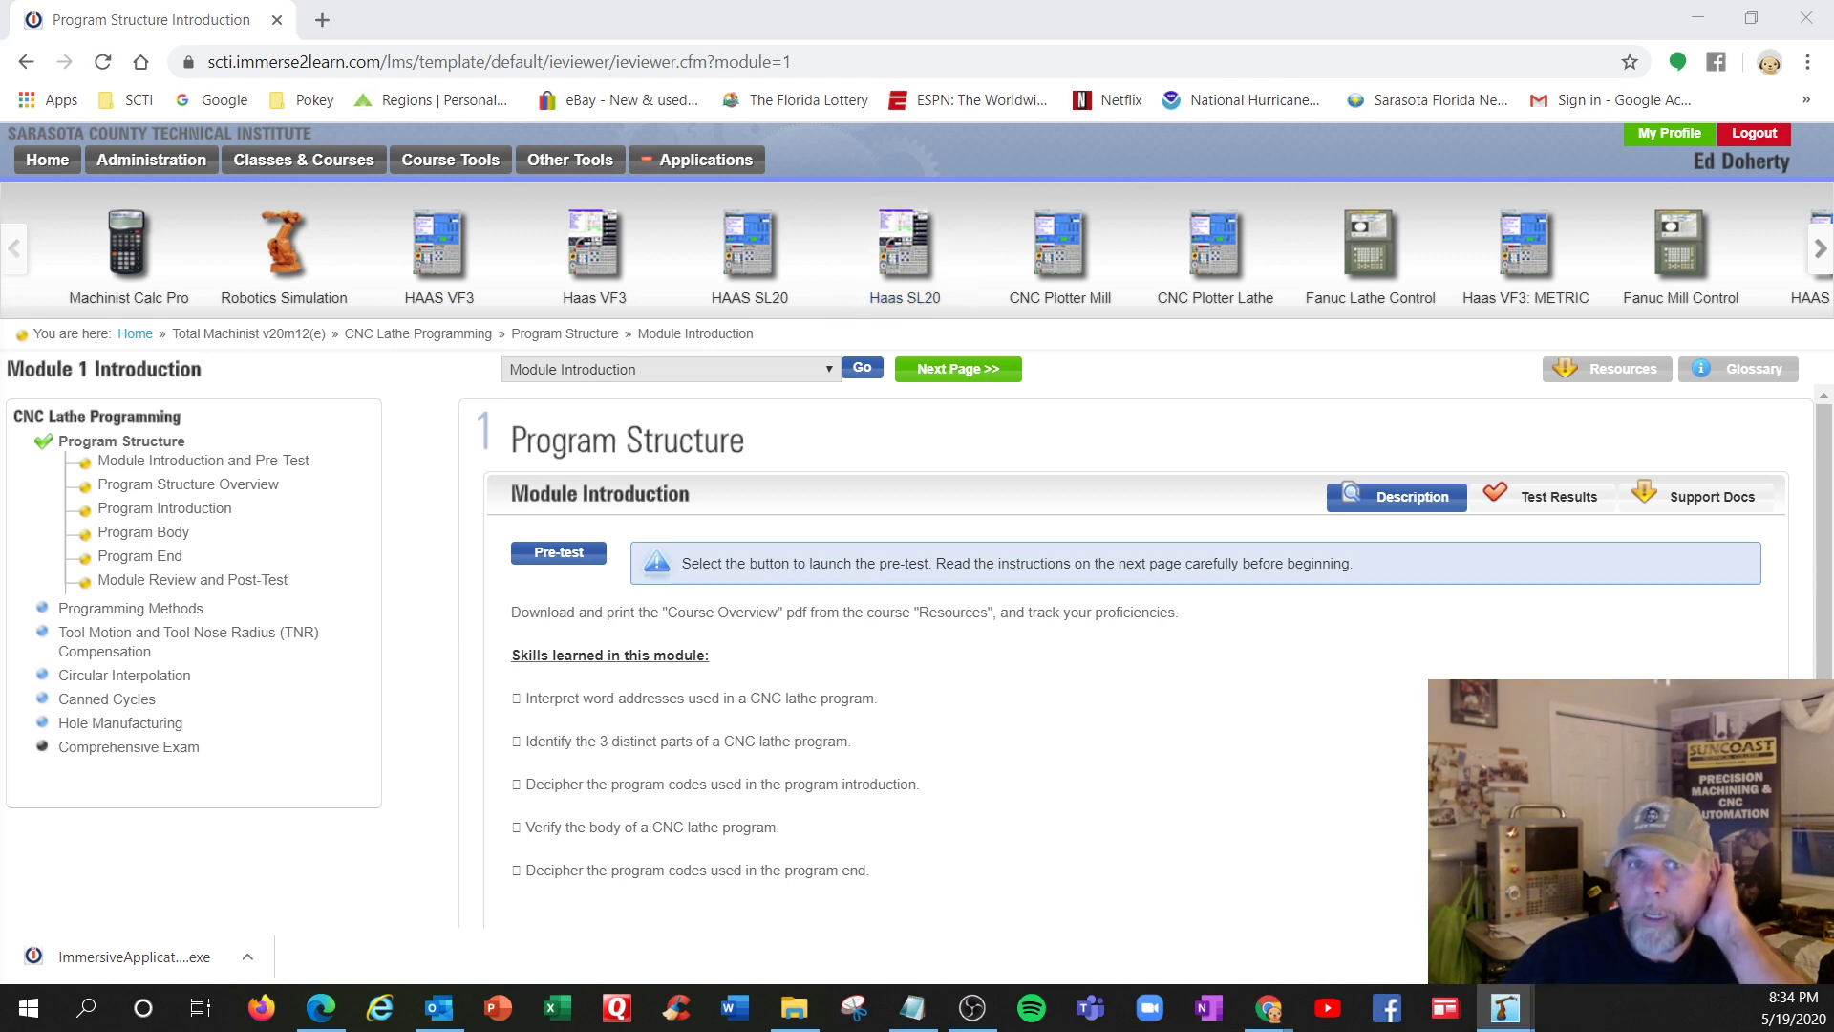
pyautogui.moveTo(1217, 115); pyautogui.dragTo(1415, 99)
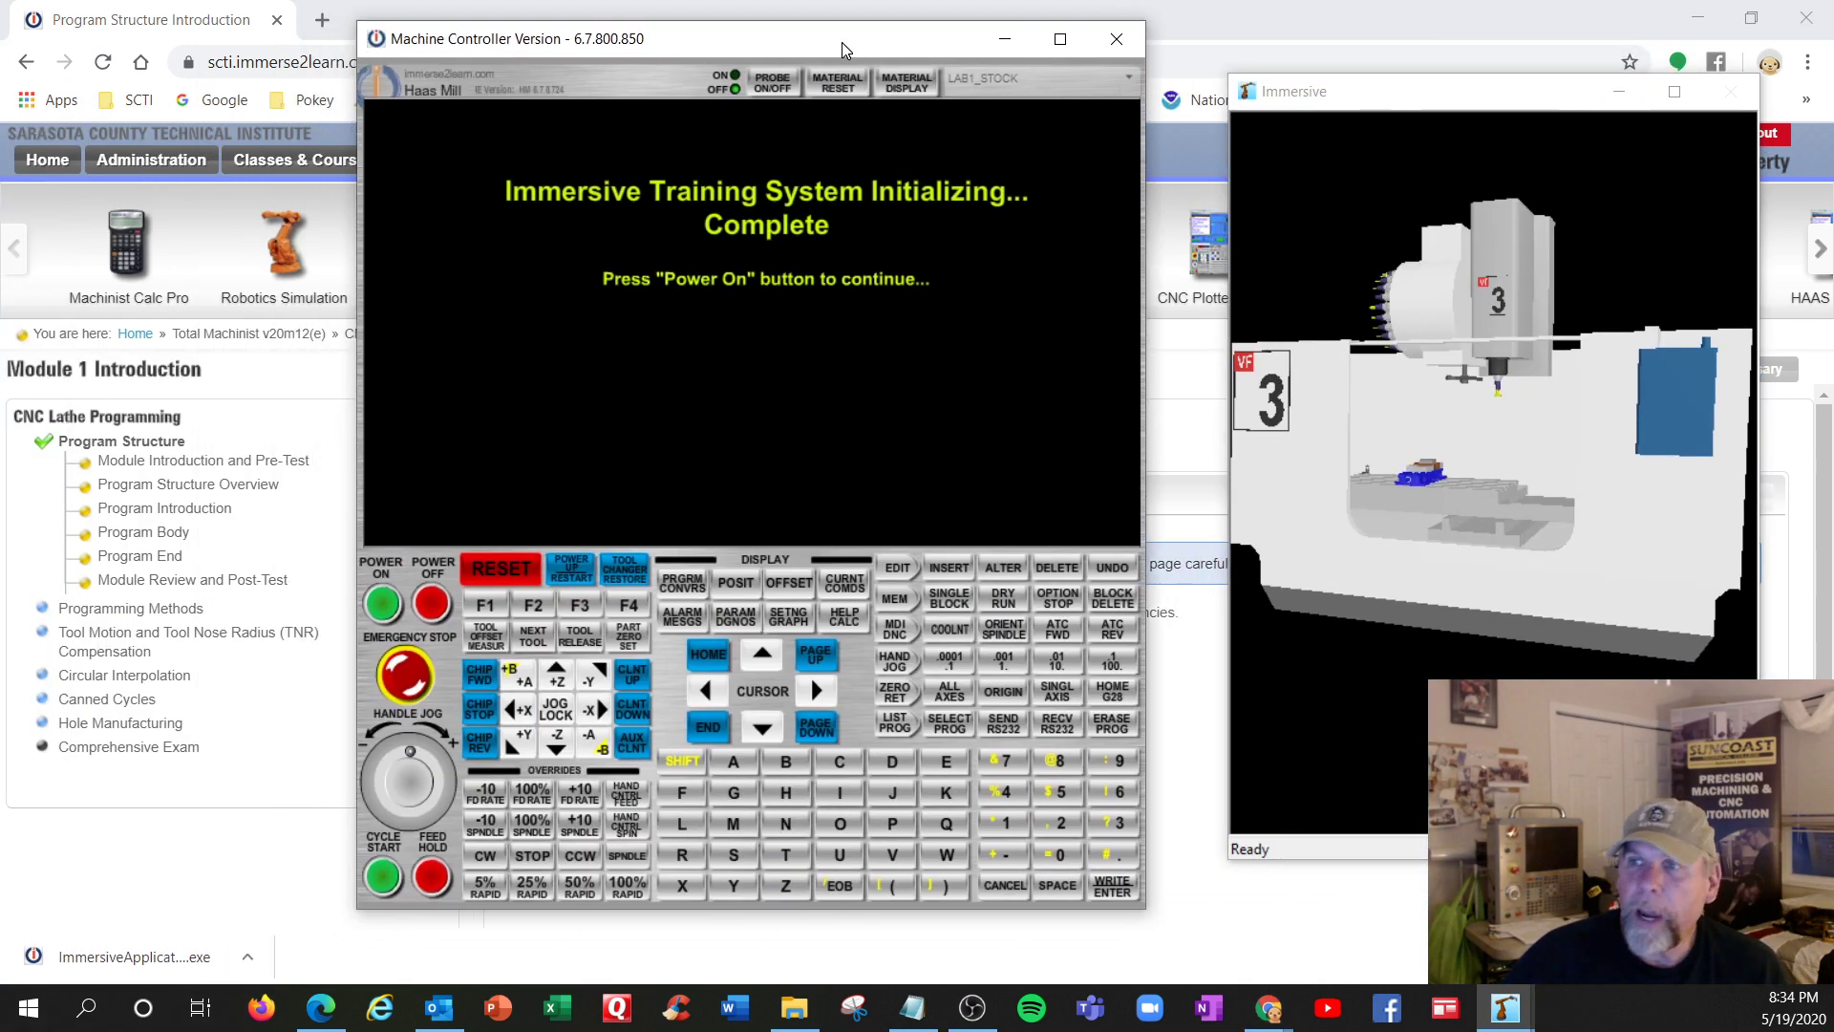
pyautogui.moveTo(840, 42); pyautogui.dragTo(890, 21)
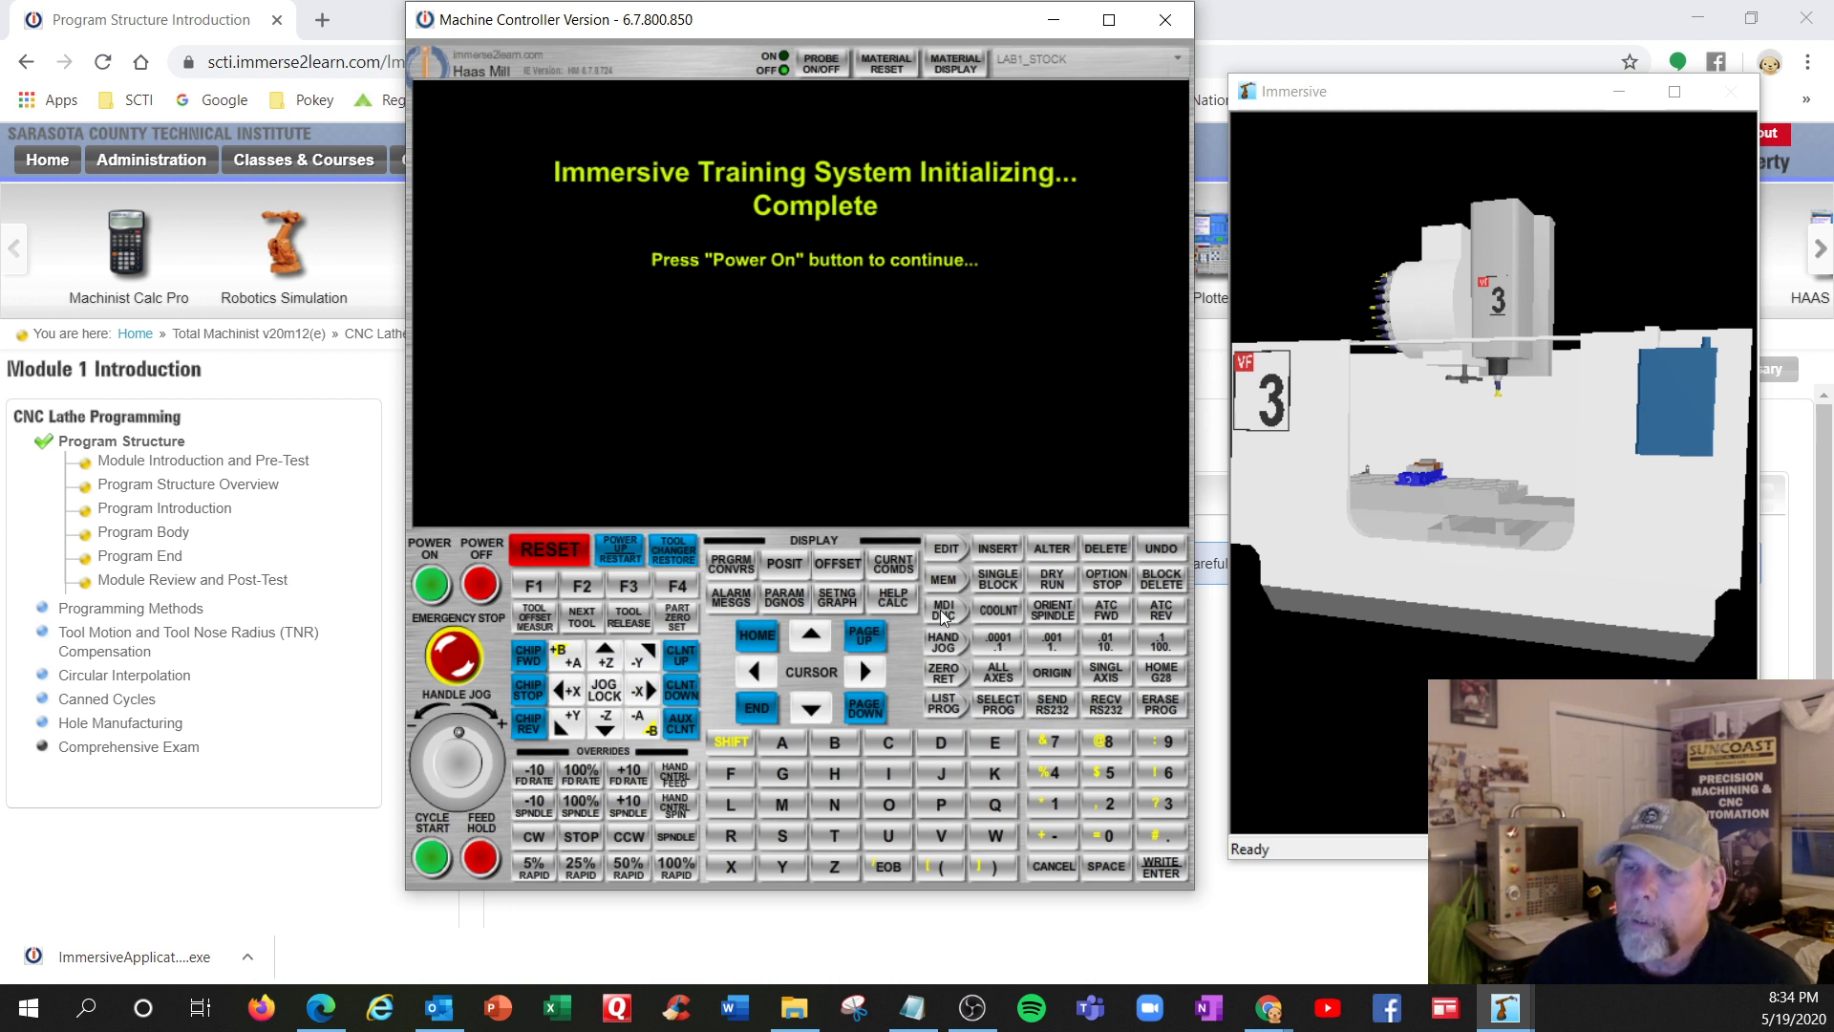
# Power on the mill control and reset it
pyautogui.click(442, 588)
pyautogui.click(551, 553)
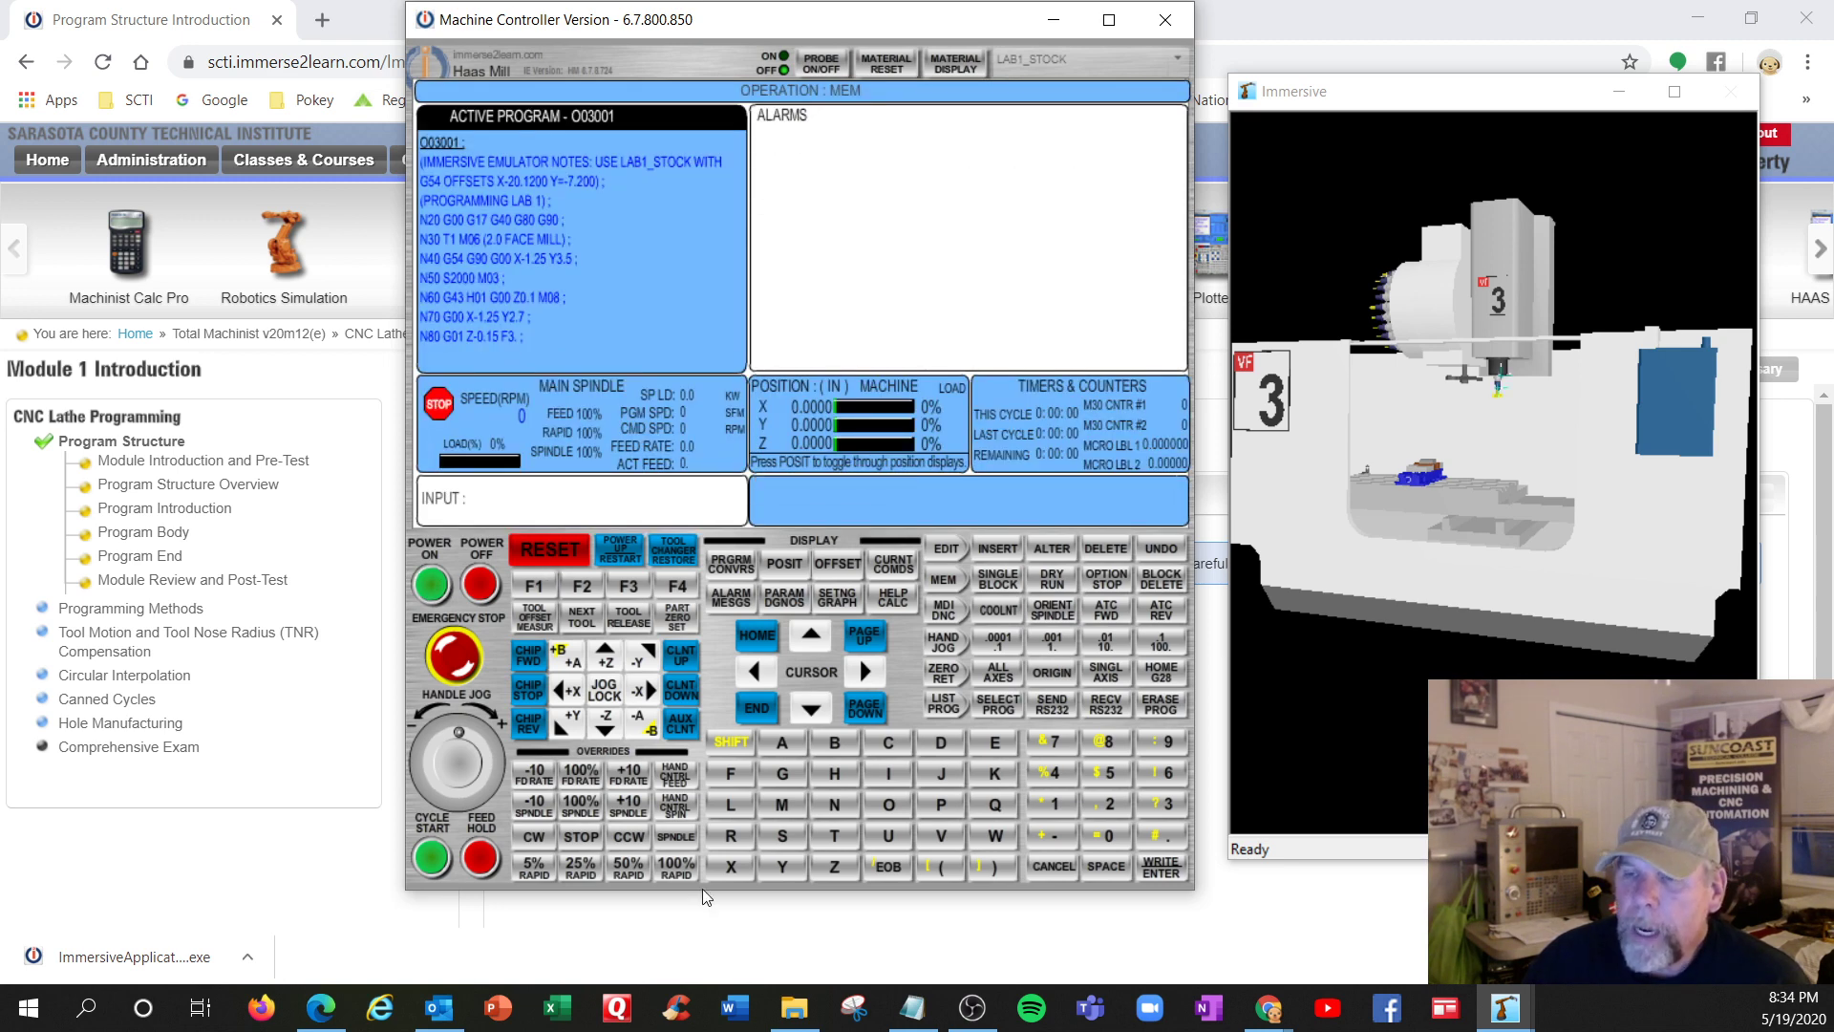
# Minimize the browser and launch Mastercam 2020 from the desktop, keeping the controller window beside the machine view
pyautogui.click(801, 1009)
pyautogui.click(1697, 18)
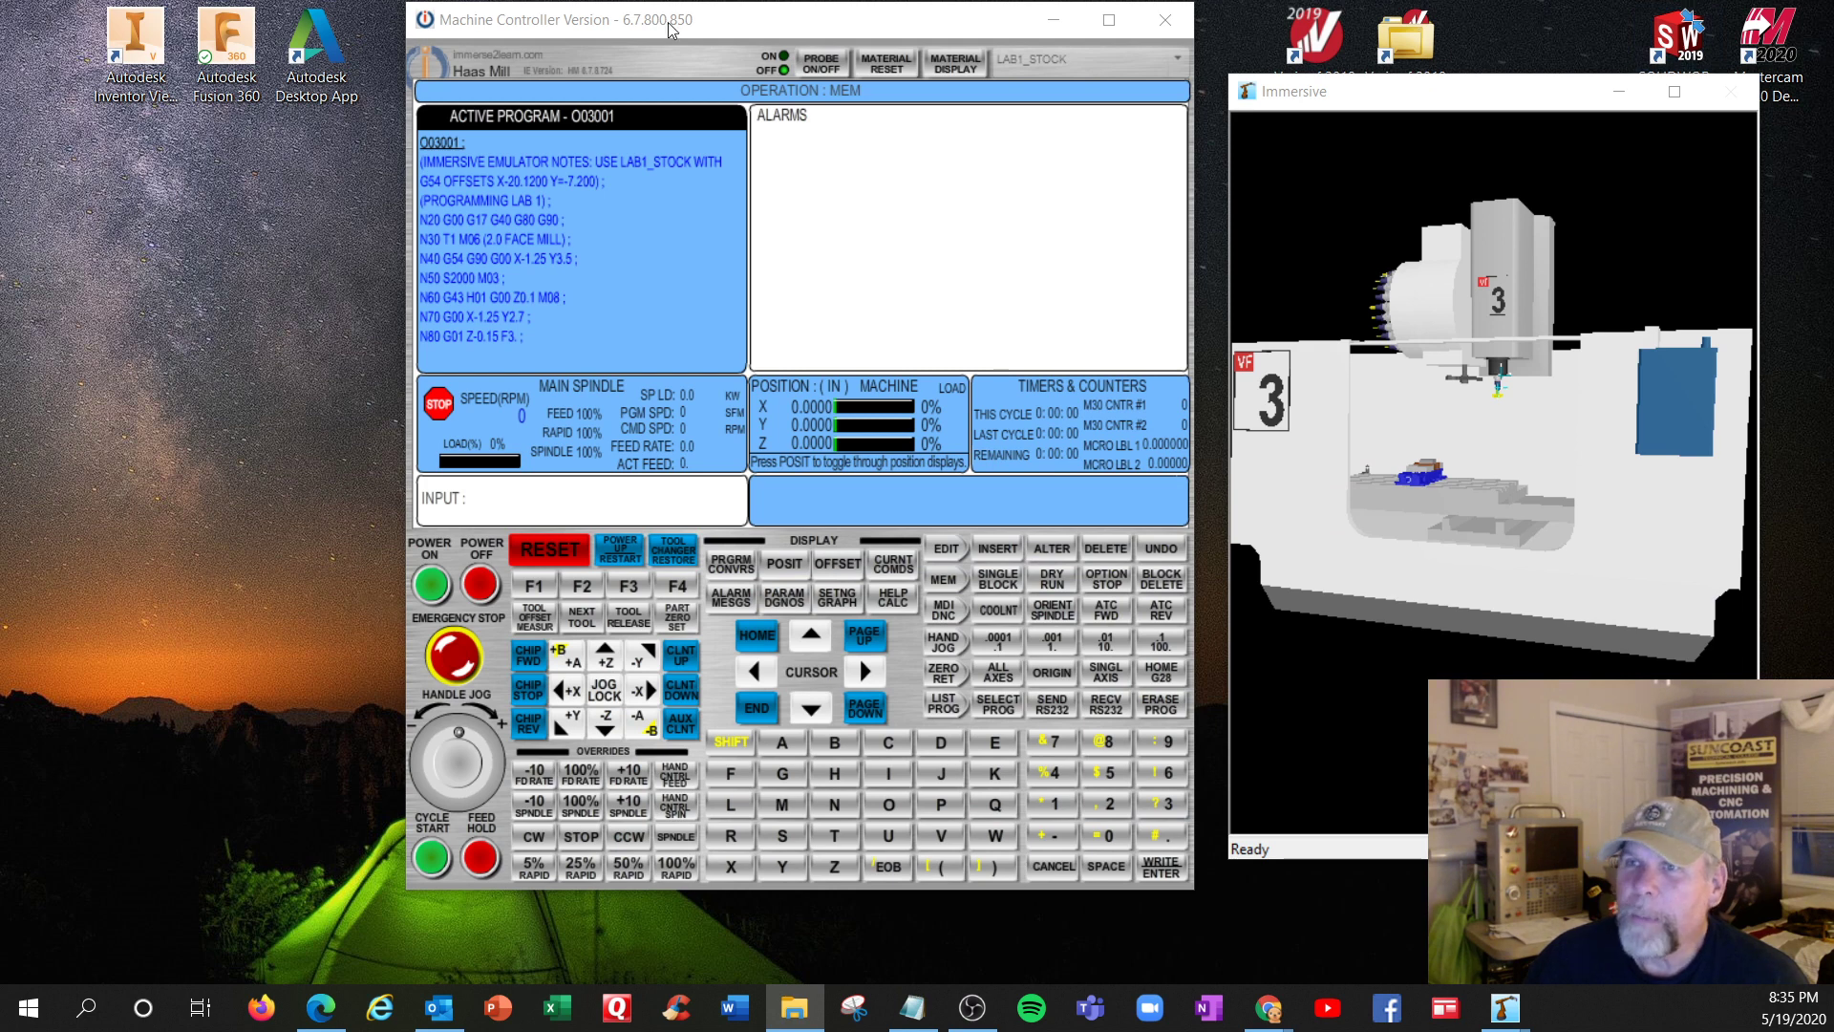
pyautogui.moveTo(711, 27); pyautogui.dragTo(631, 231)
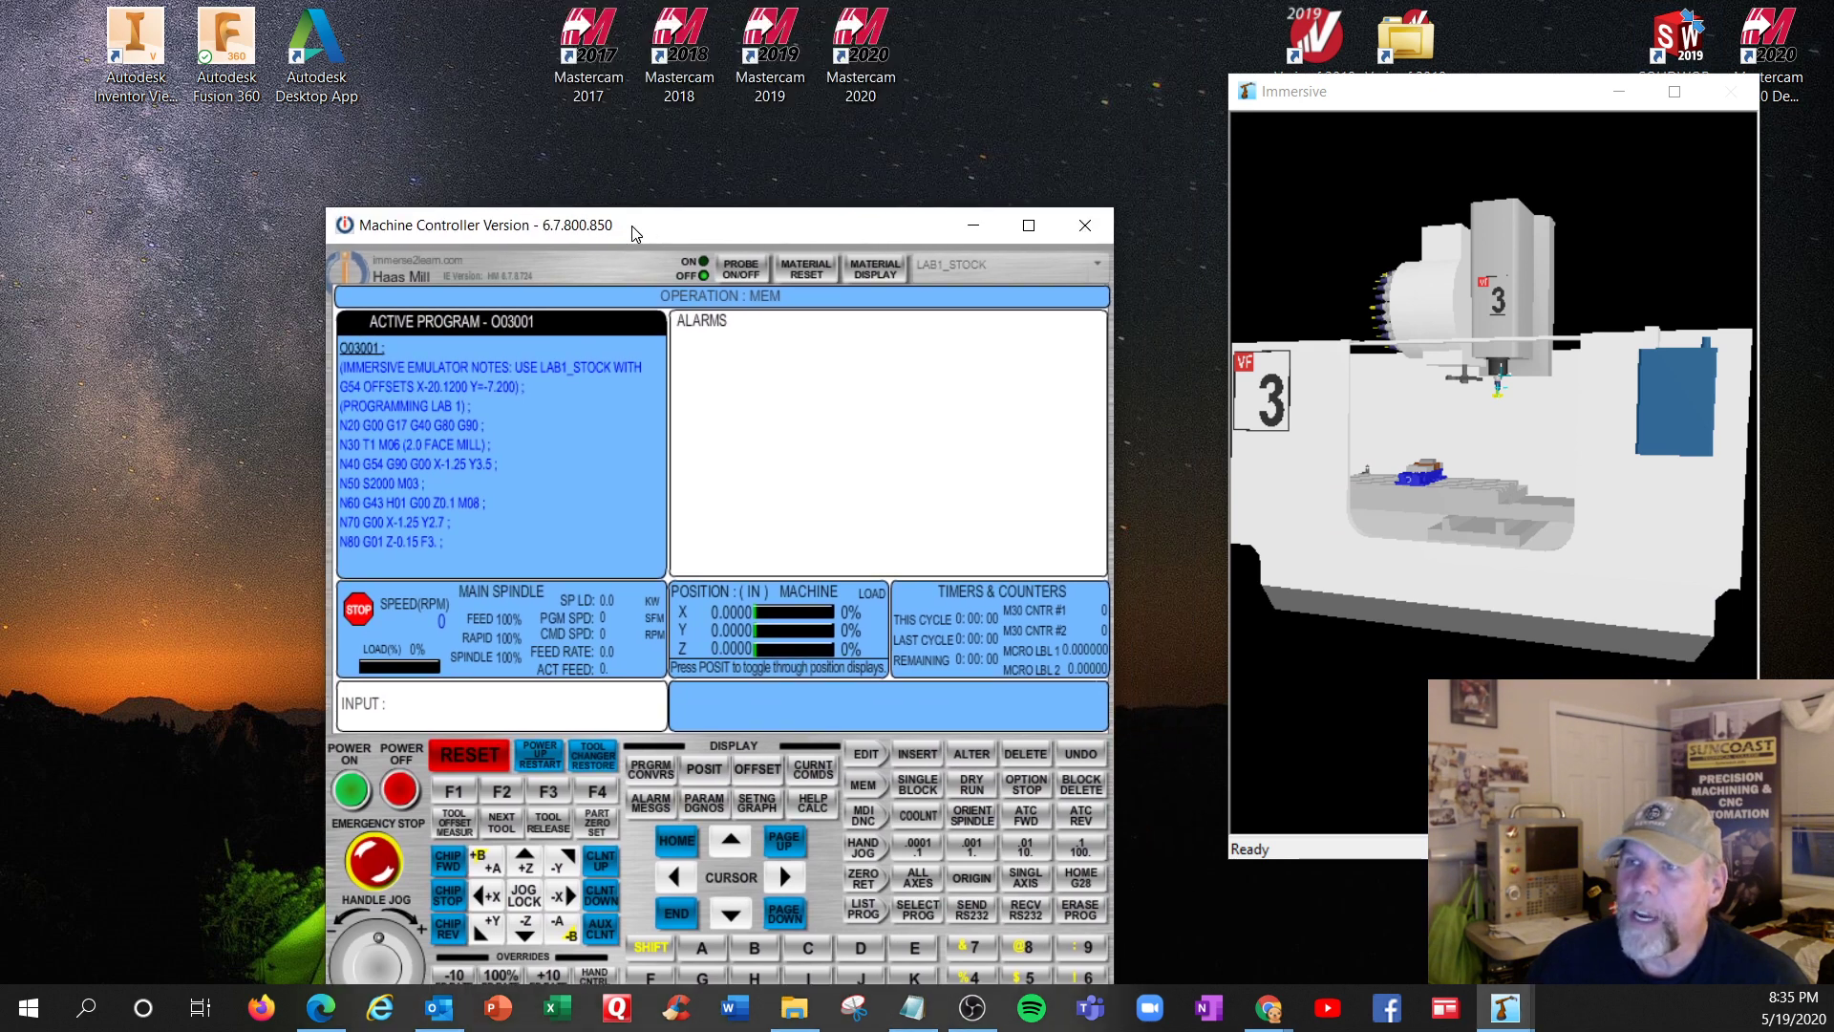
pyautogui.click(867, 64)
pyautogui.doubleClick(867, 67)
pyautogui.moveTo(764, 225); pyautogui.dragTo(871, 34)
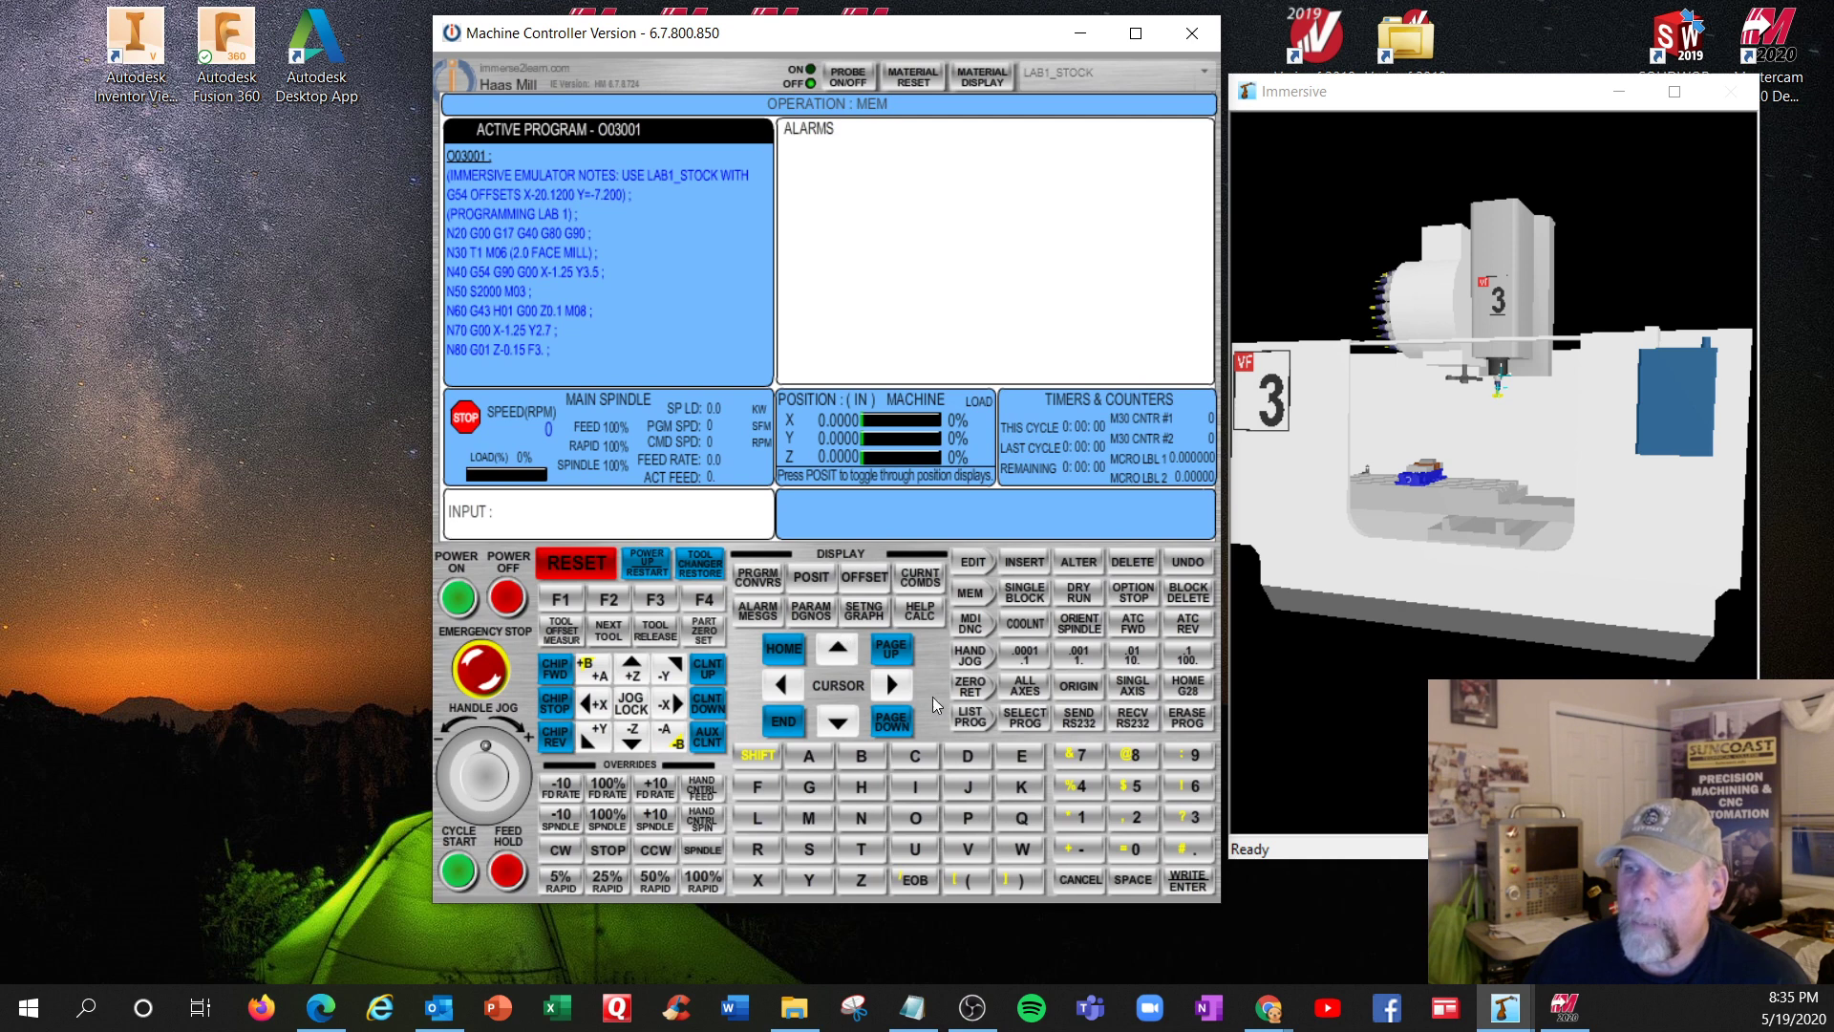
# List the control's programs and start receiving an NC program from the Toshiba Canvio Hard Drive (K:)
pyautogui.click(970, 718)
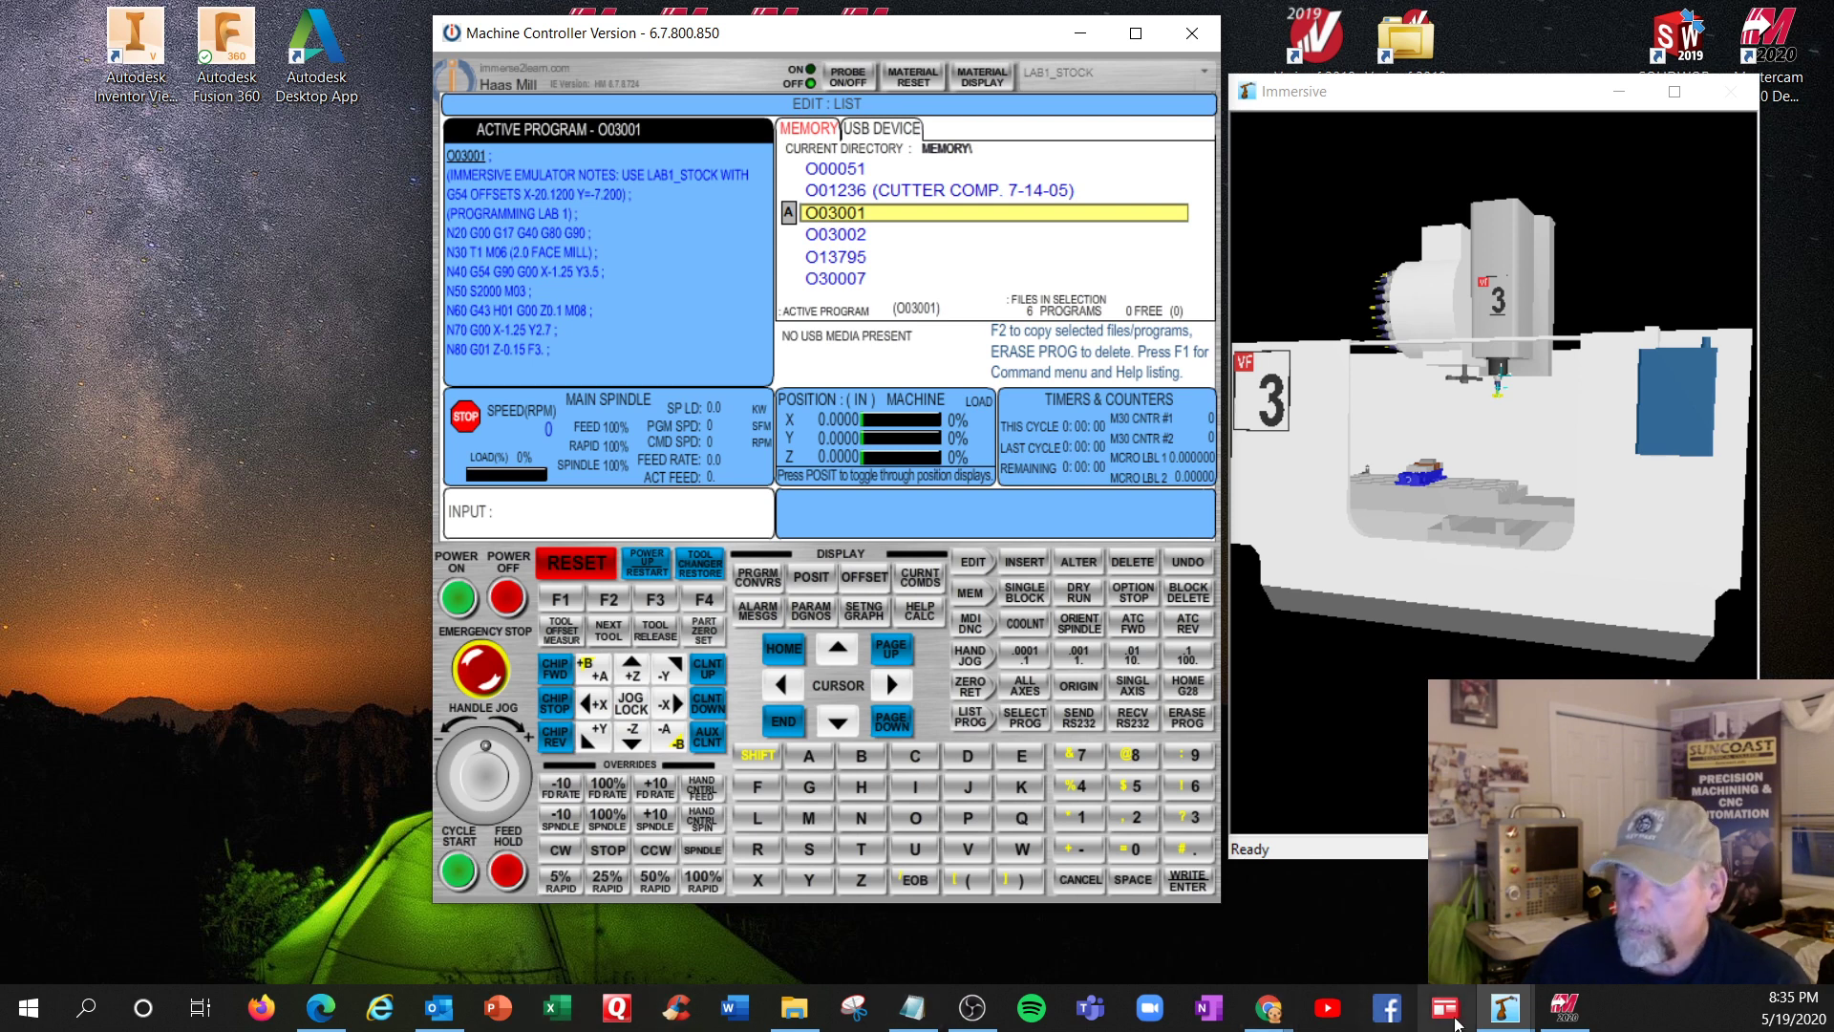
pyautogui.click(1565, 1008)
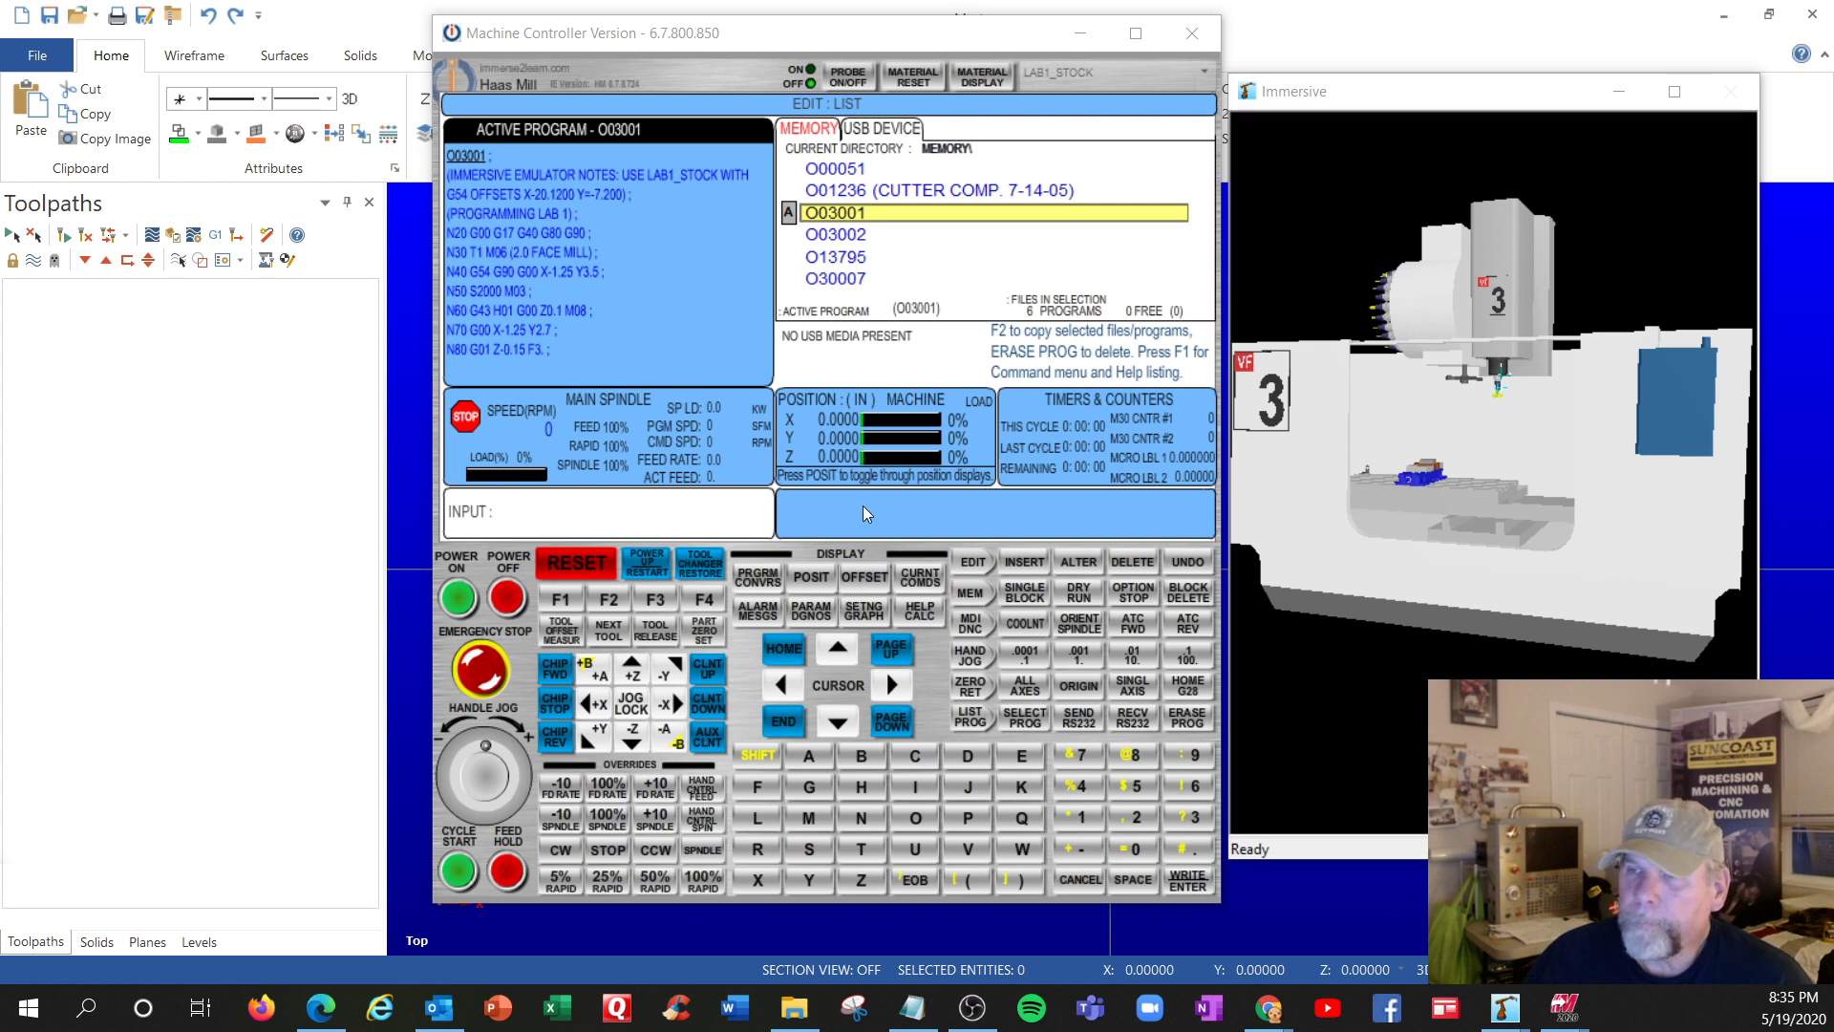
pyautogui.click(1133, 717)
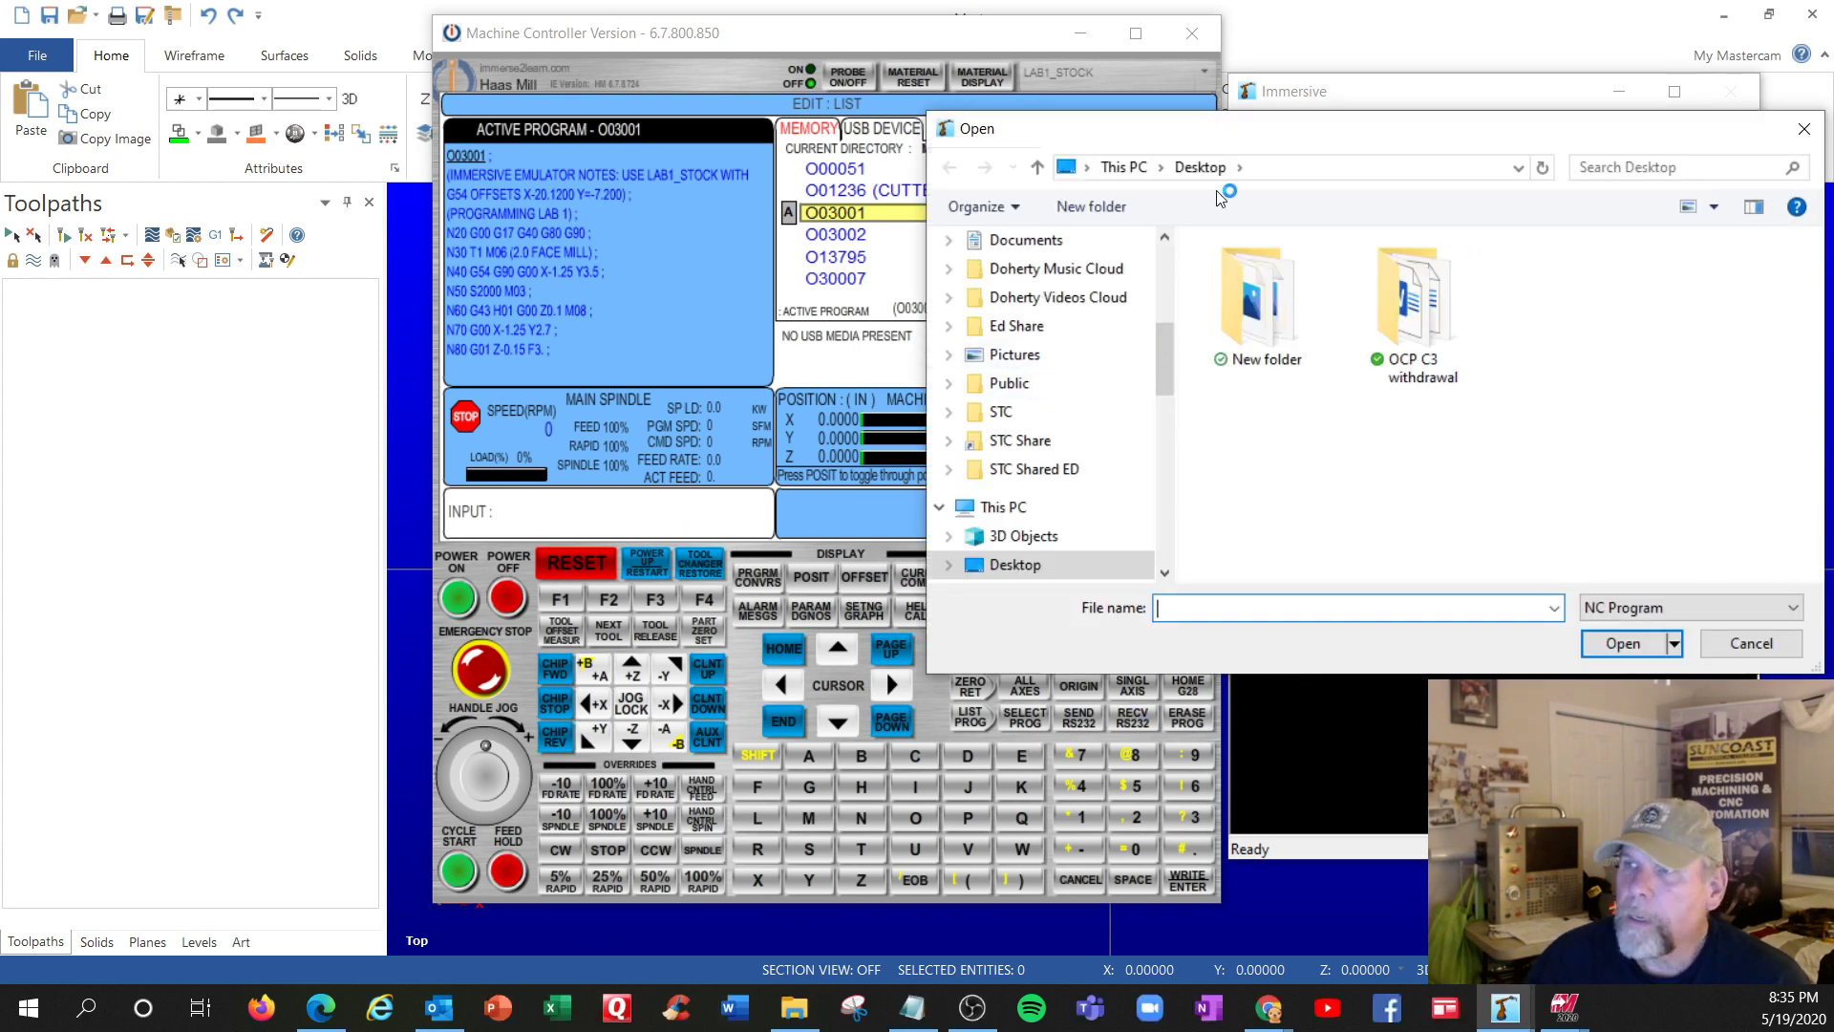
pyautogui.moveTo(1130, 356); pyautogui.dragTo(1132, 515)
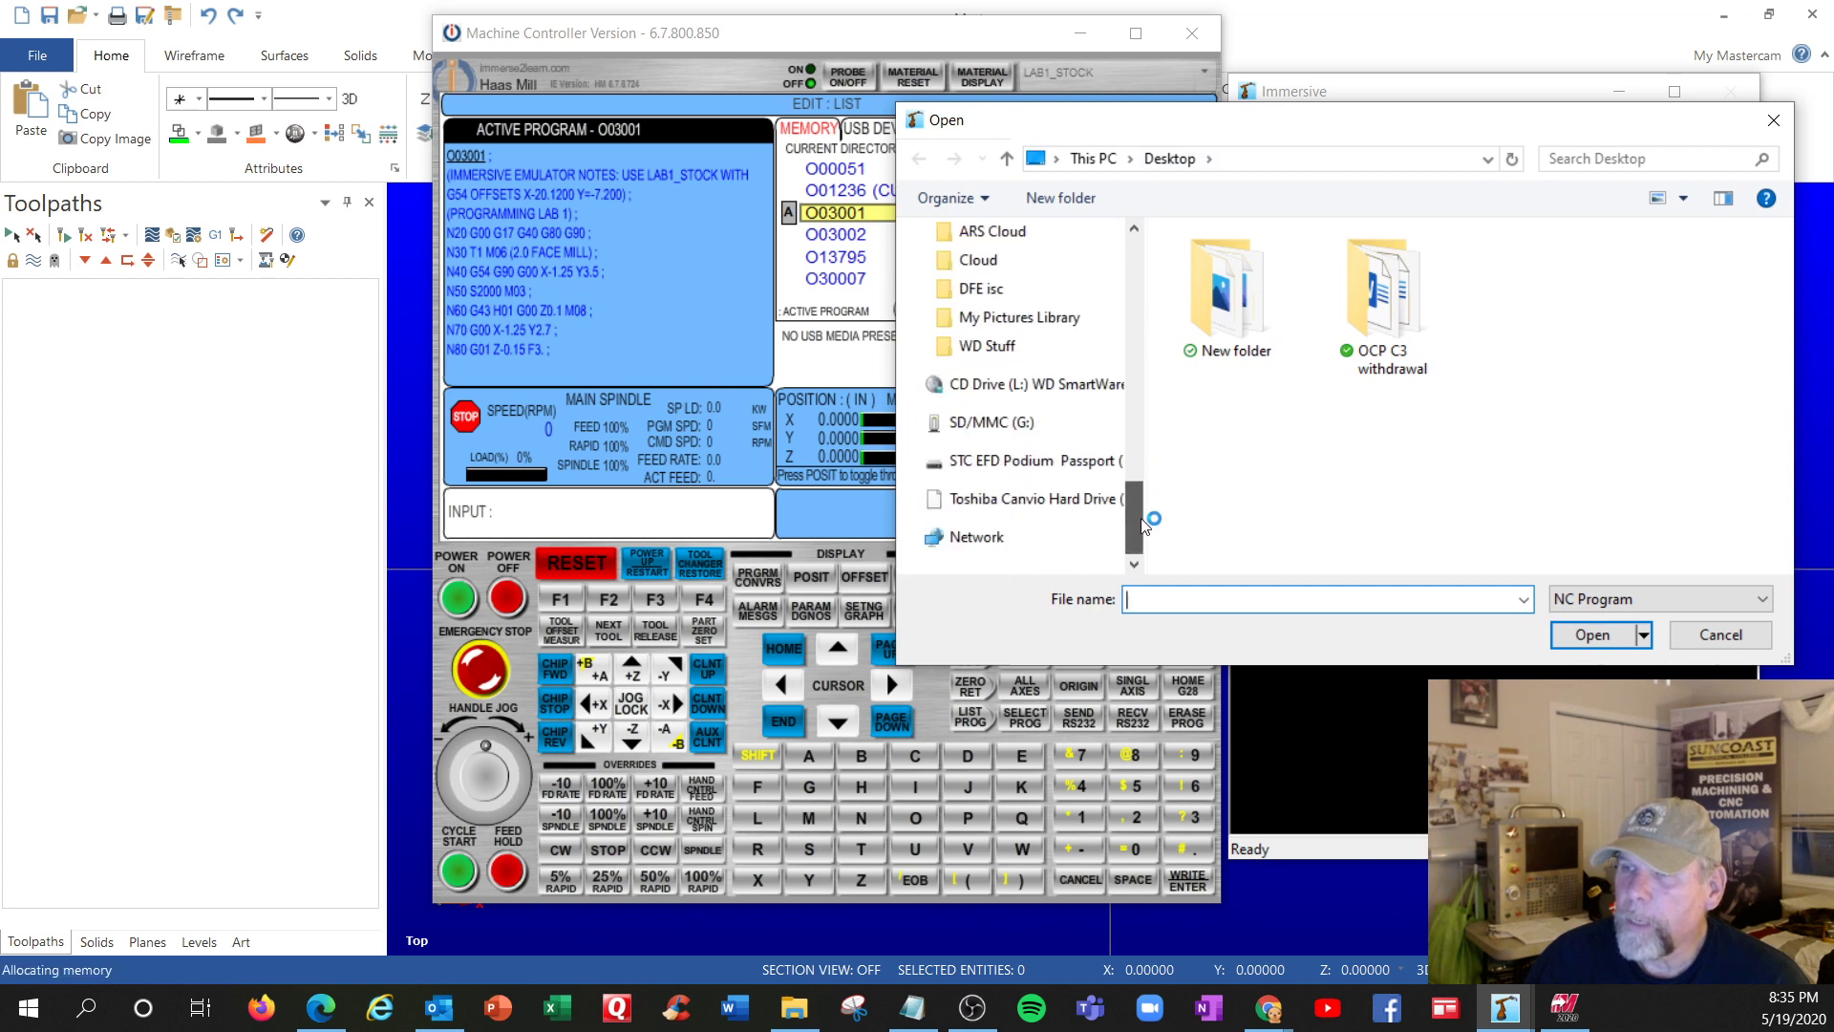
pyautogui.click(1068, 463)
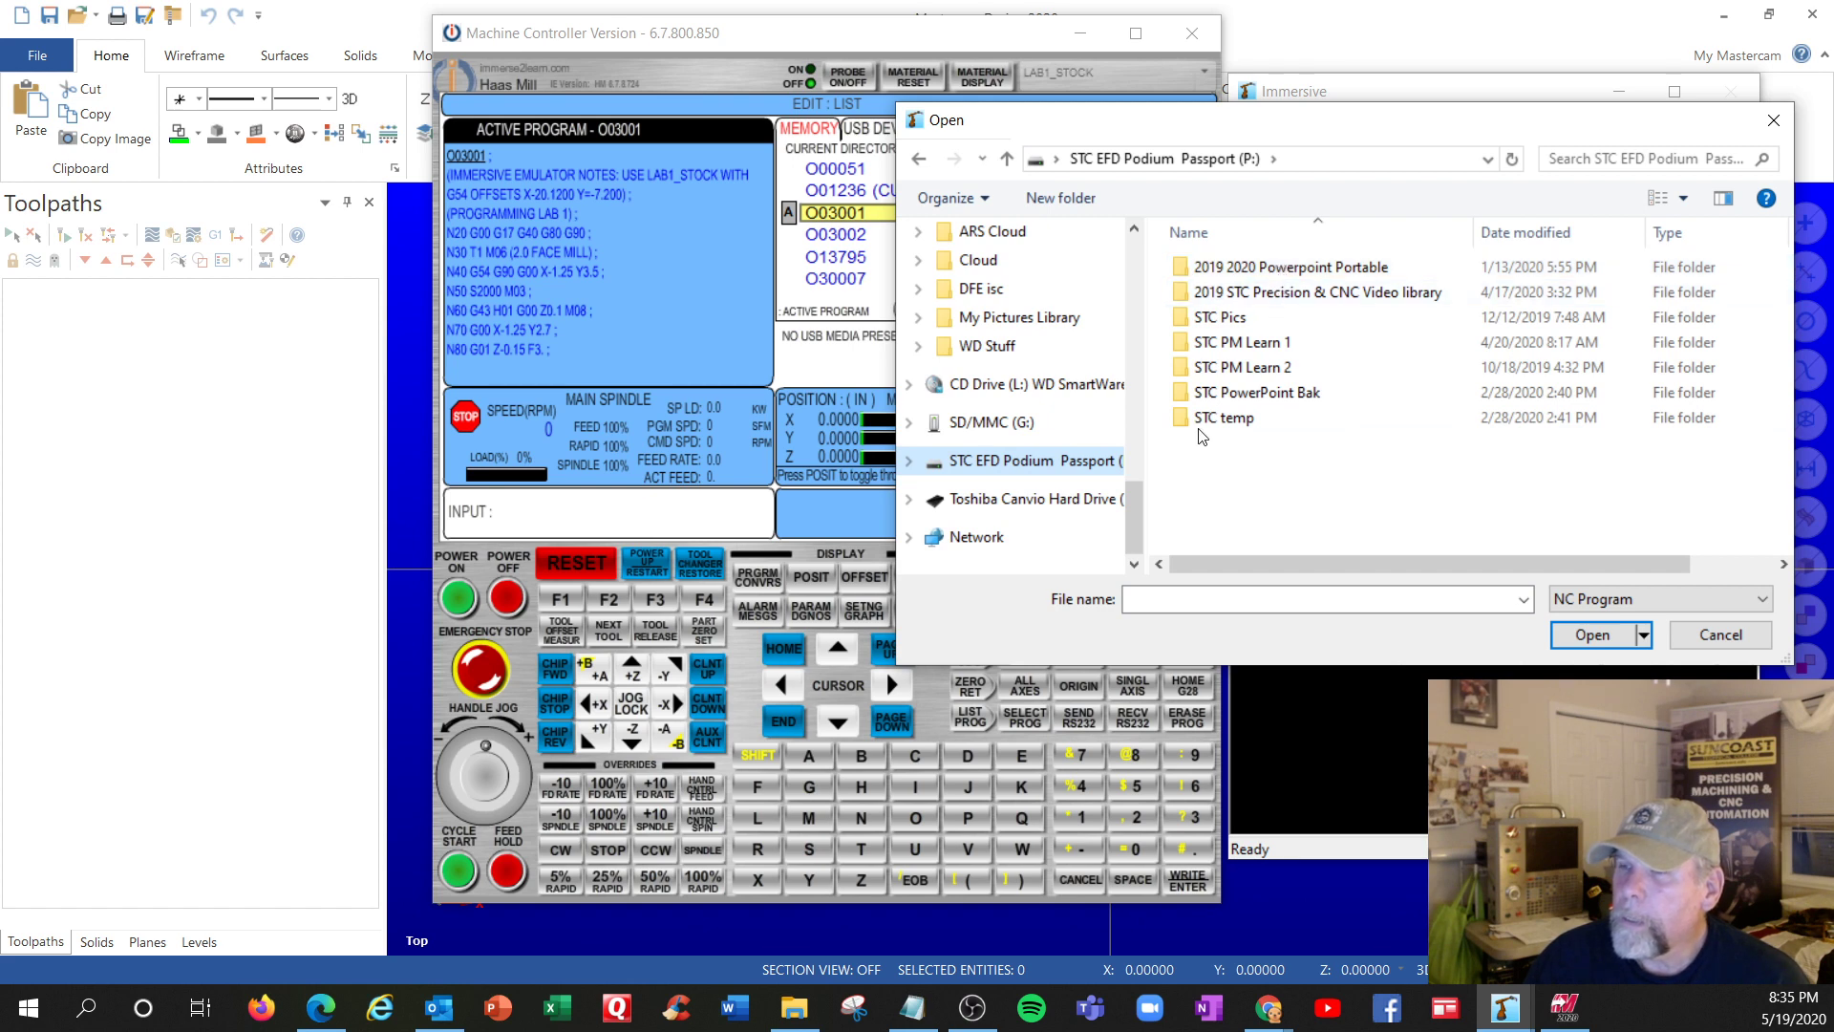
pyautogui.click(1079, 504)
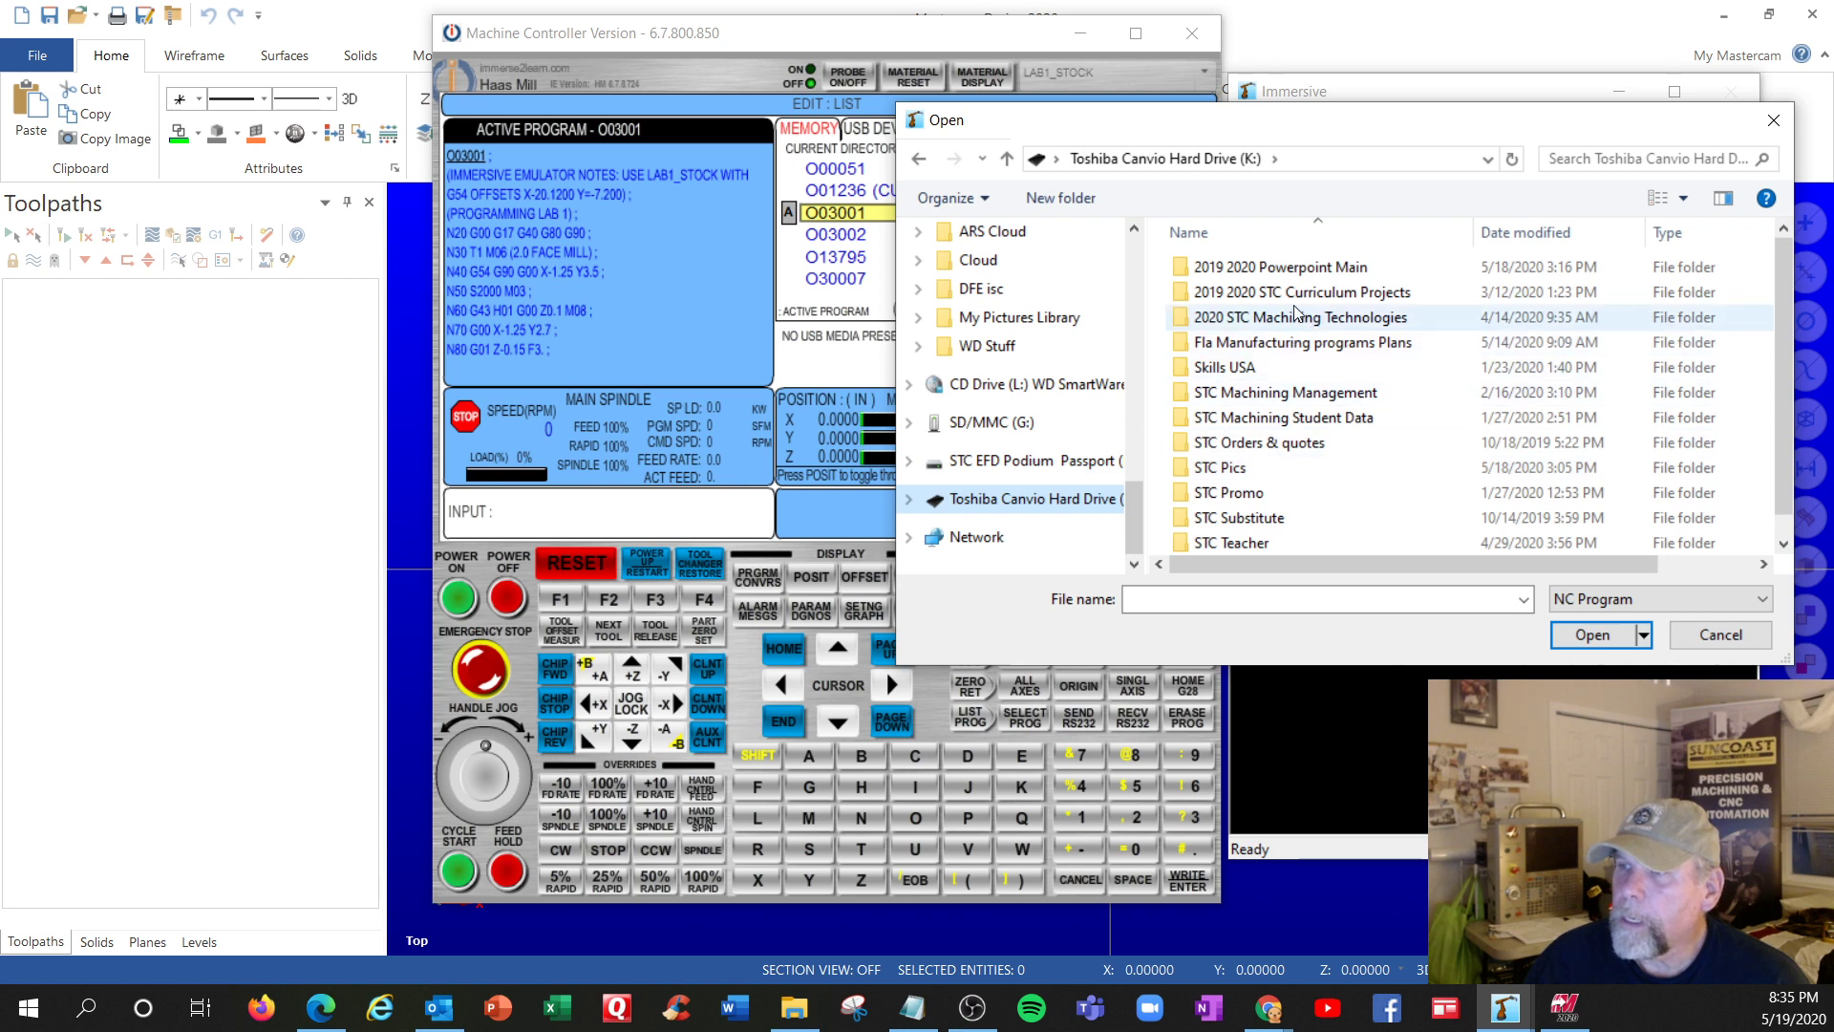
# Browse through 2019 2020 STC Curriculum Projects, STC Machining Shop Curriculum and AAA CNC into the CNC Mill folder
pyautogui.doubleClick(1297, 294)
pyautogui.doubleClick(1282, 294)
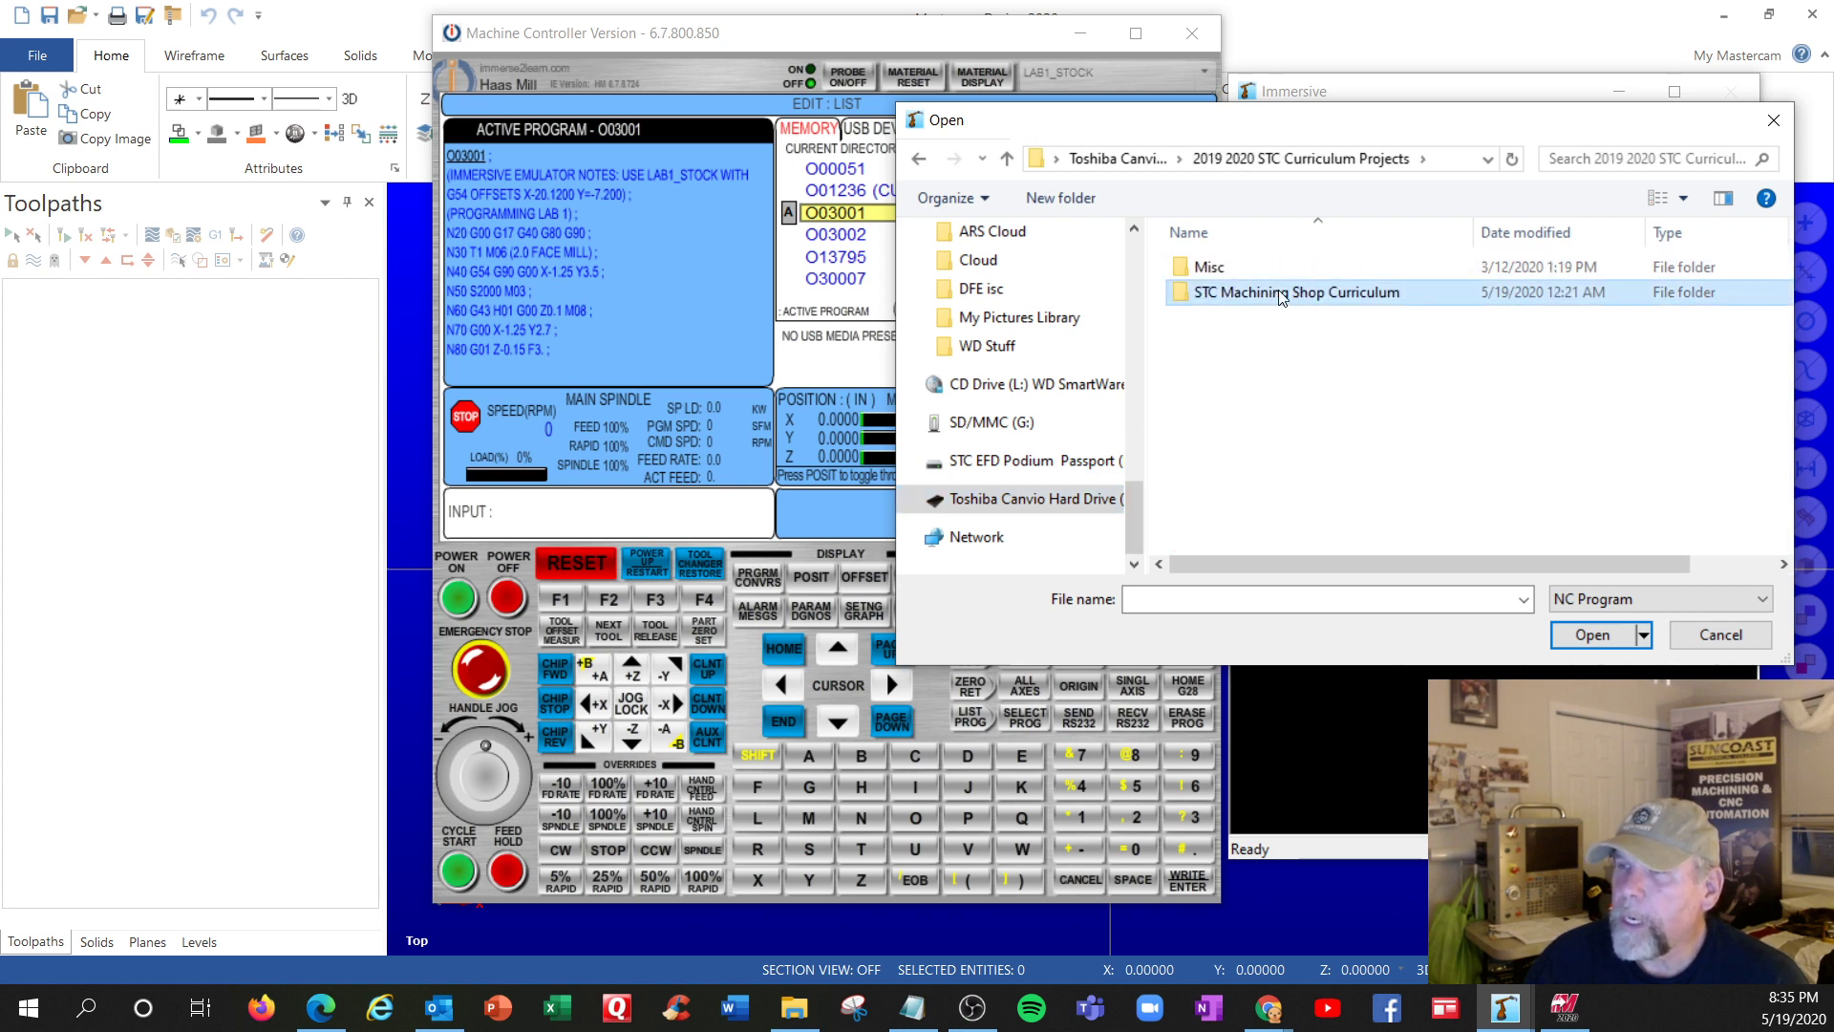
pyautogui.doubleClick(1254, 270)
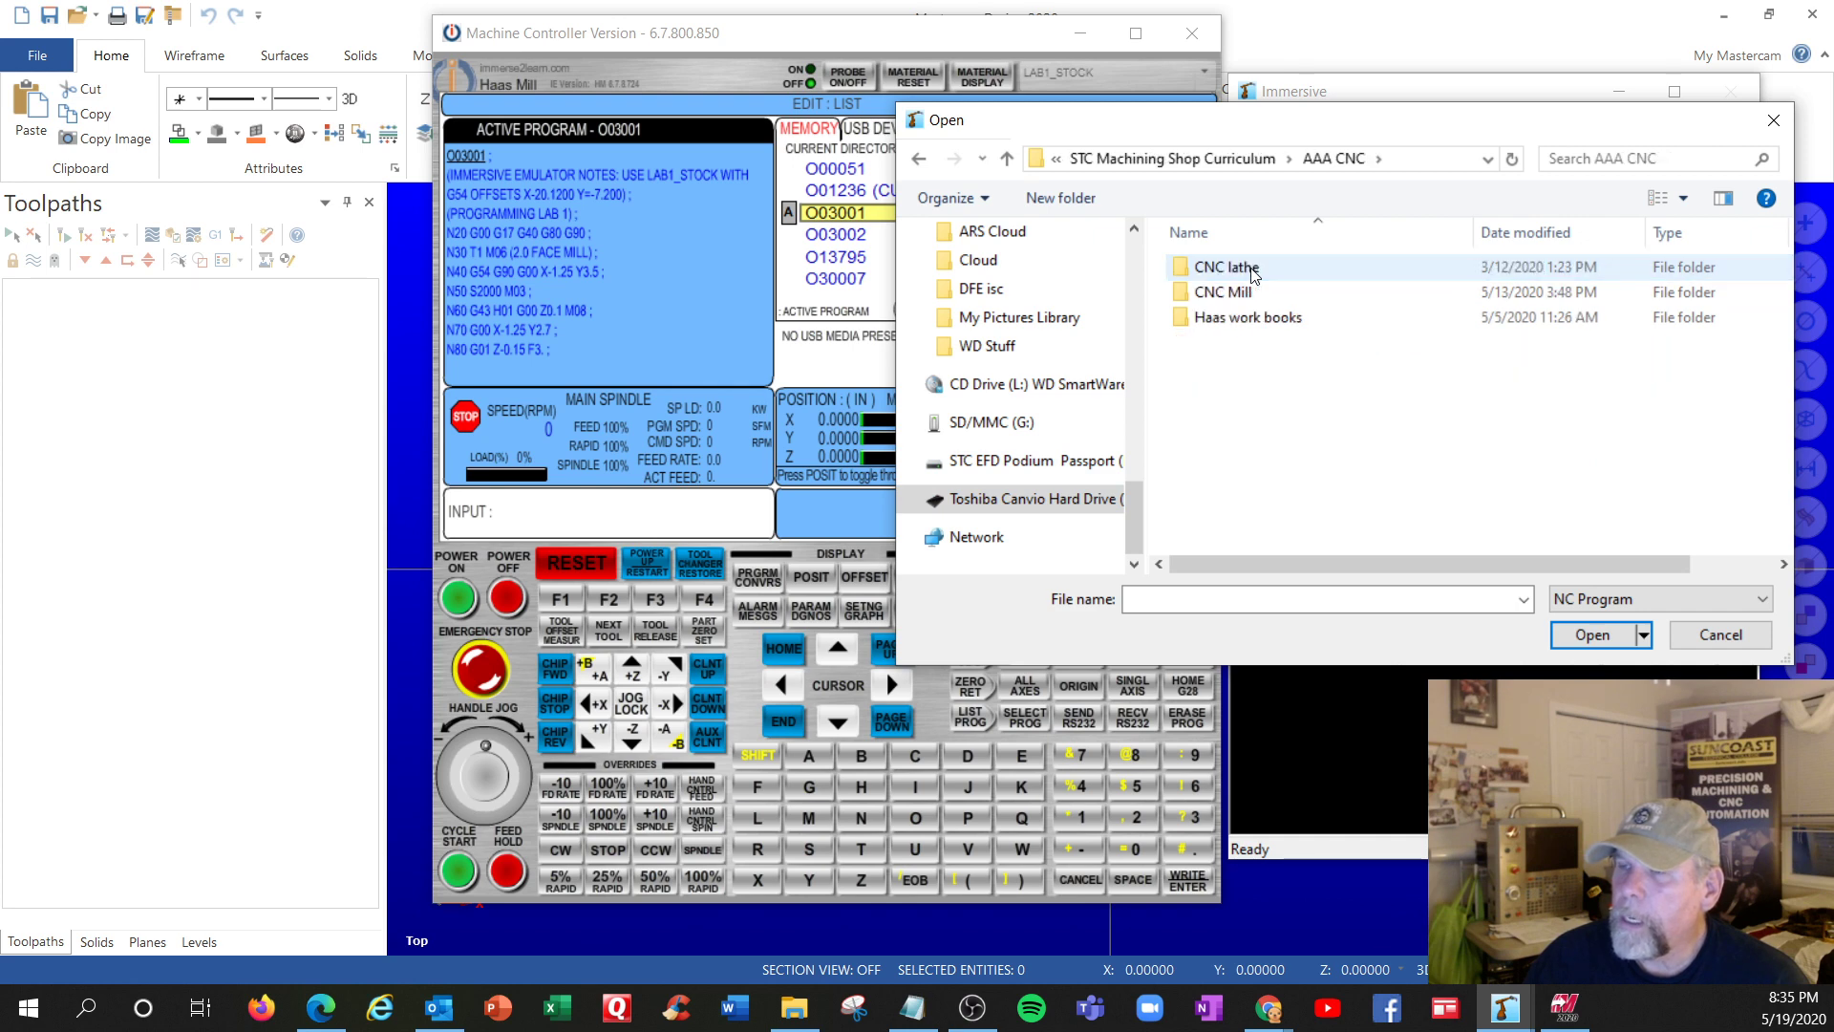
pyautogui.doubleClick(1244, 292)
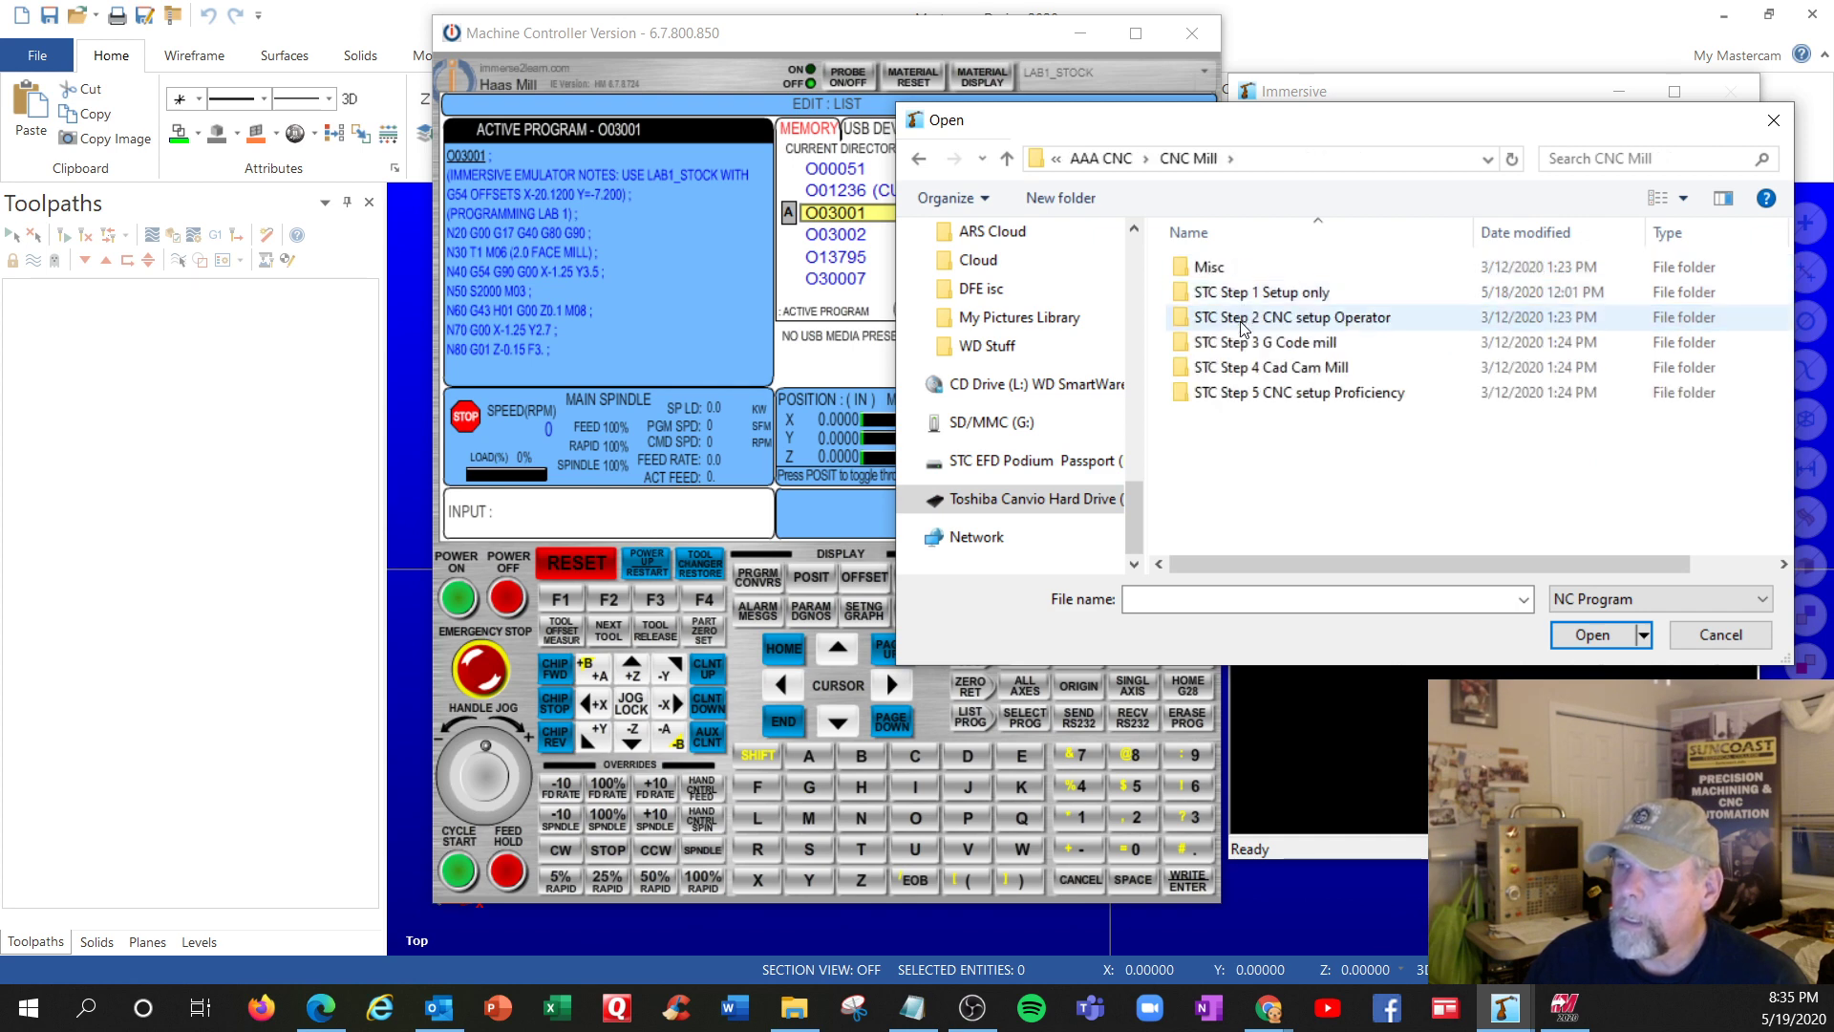
# Load program O24680 from STC Step 2 CNC setup Operator > 1A STC setup and Run Probe Rookie > STC Widget 2019 > OP1
pyautogui.doubleClick(1242, 325)
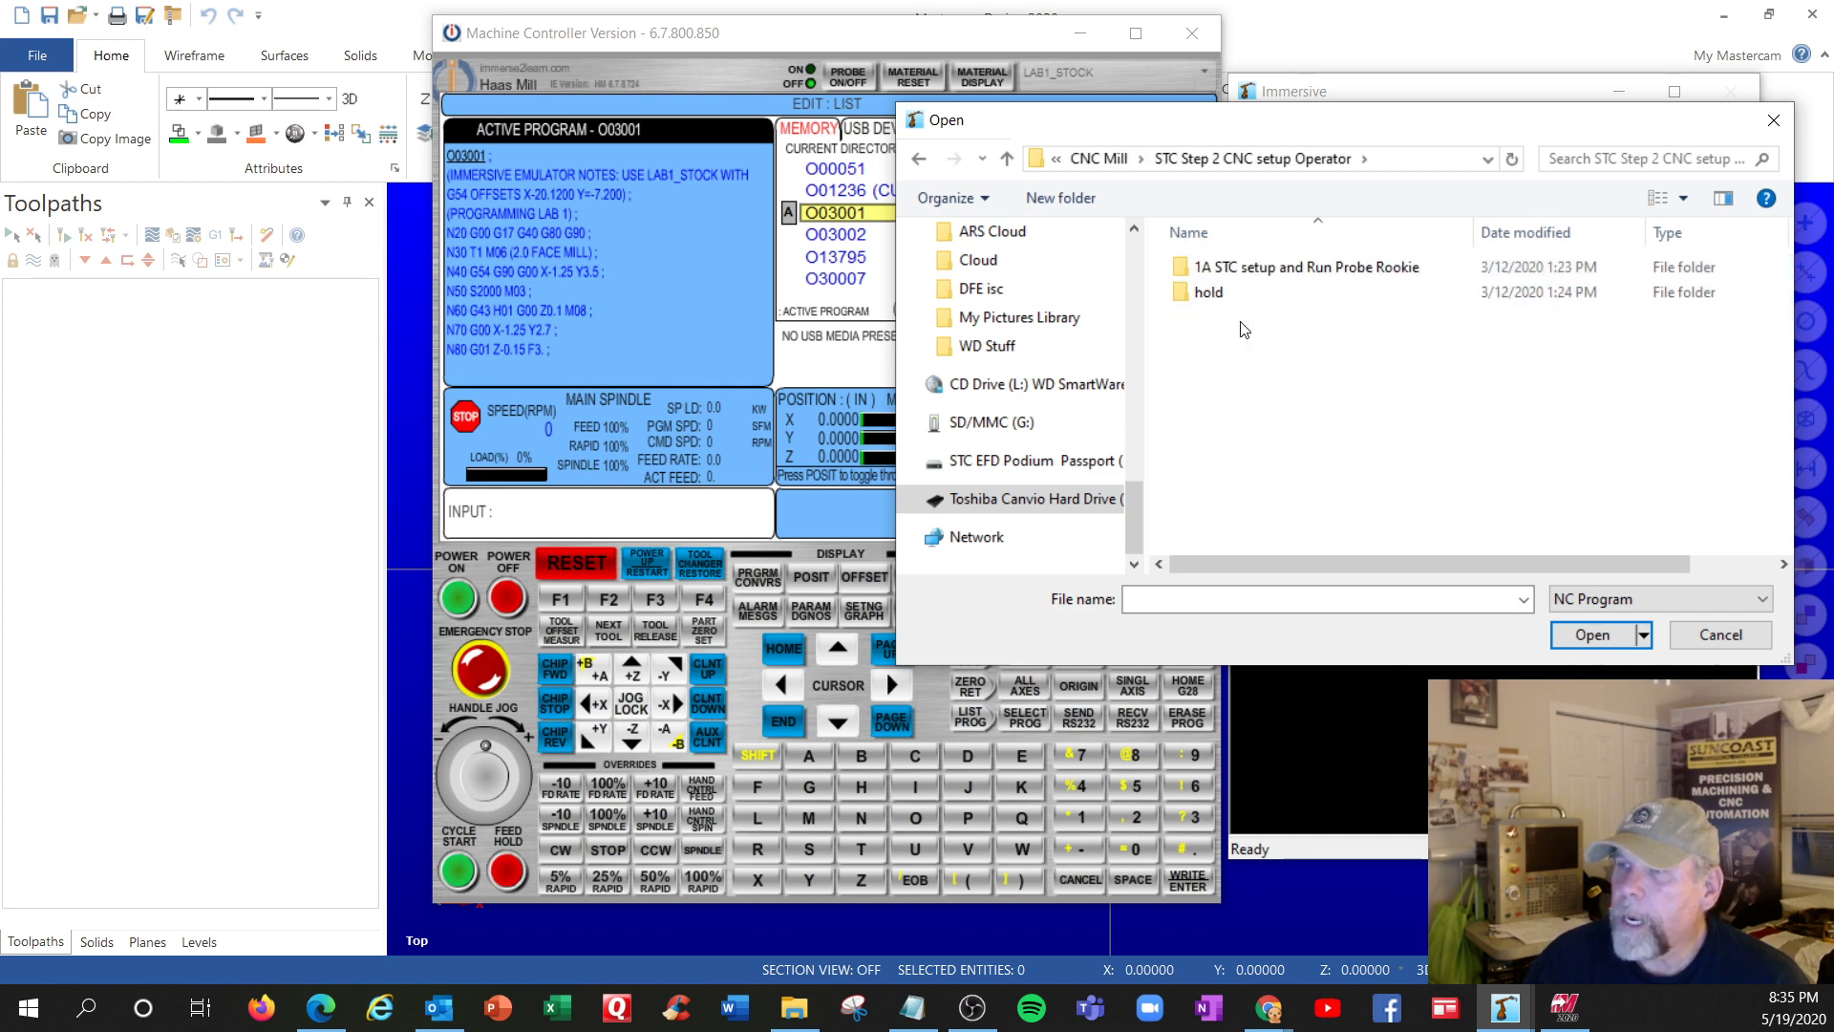
pyautogui.doubleClick(1242, 269)
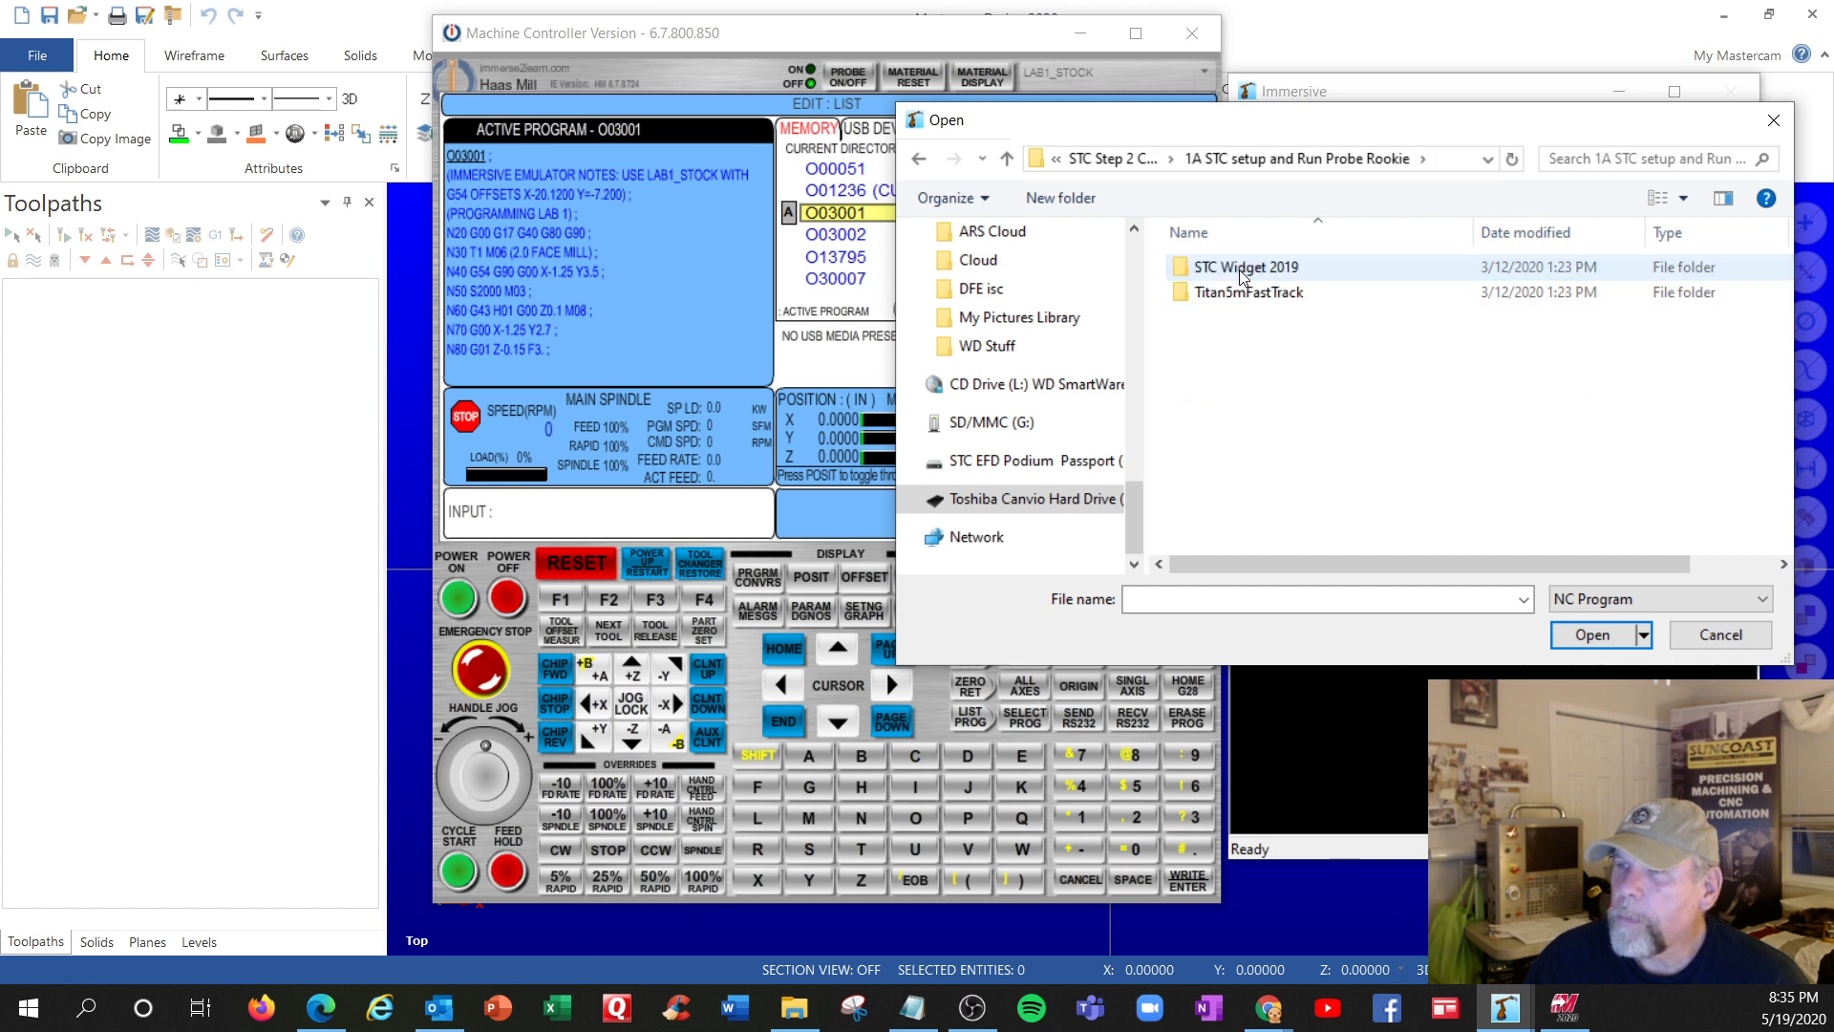
pyautogui.doubleClick(1264, 268)
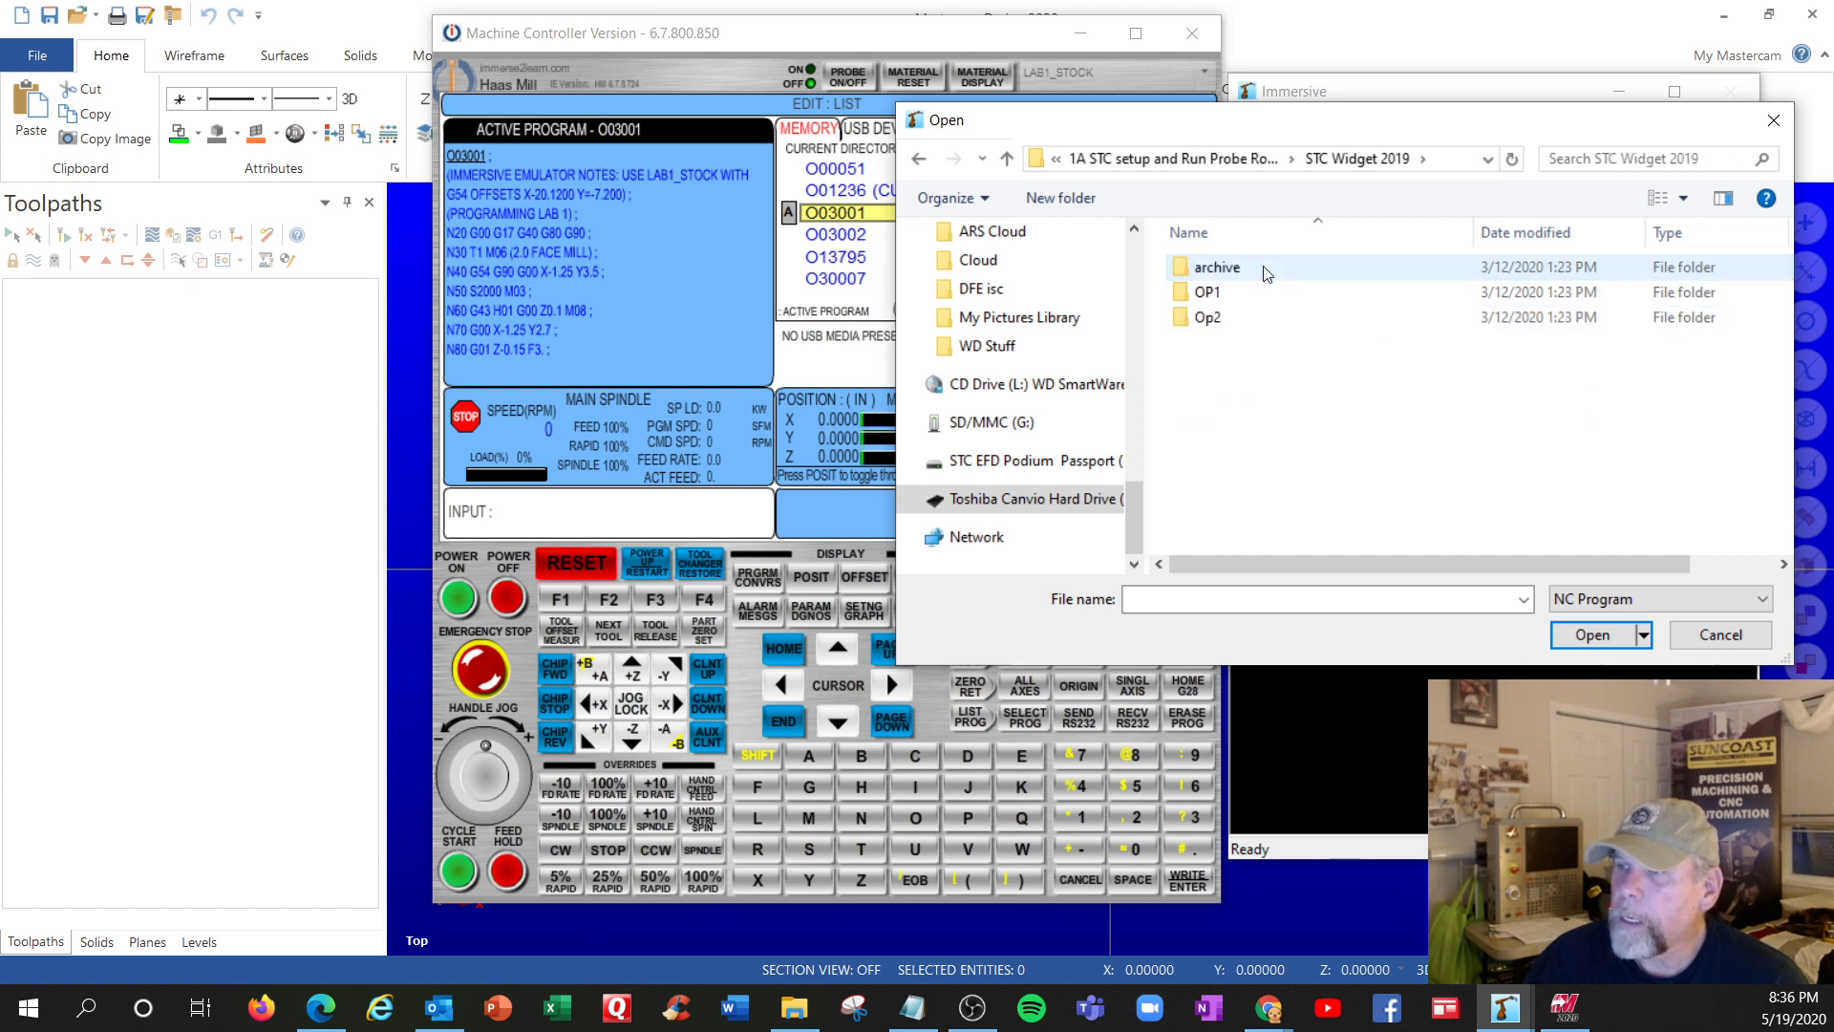
pyautogui.doubleClick(1206, 292)
pyautogui.click(1261, 293)
pyautogui.click(1587, 635)
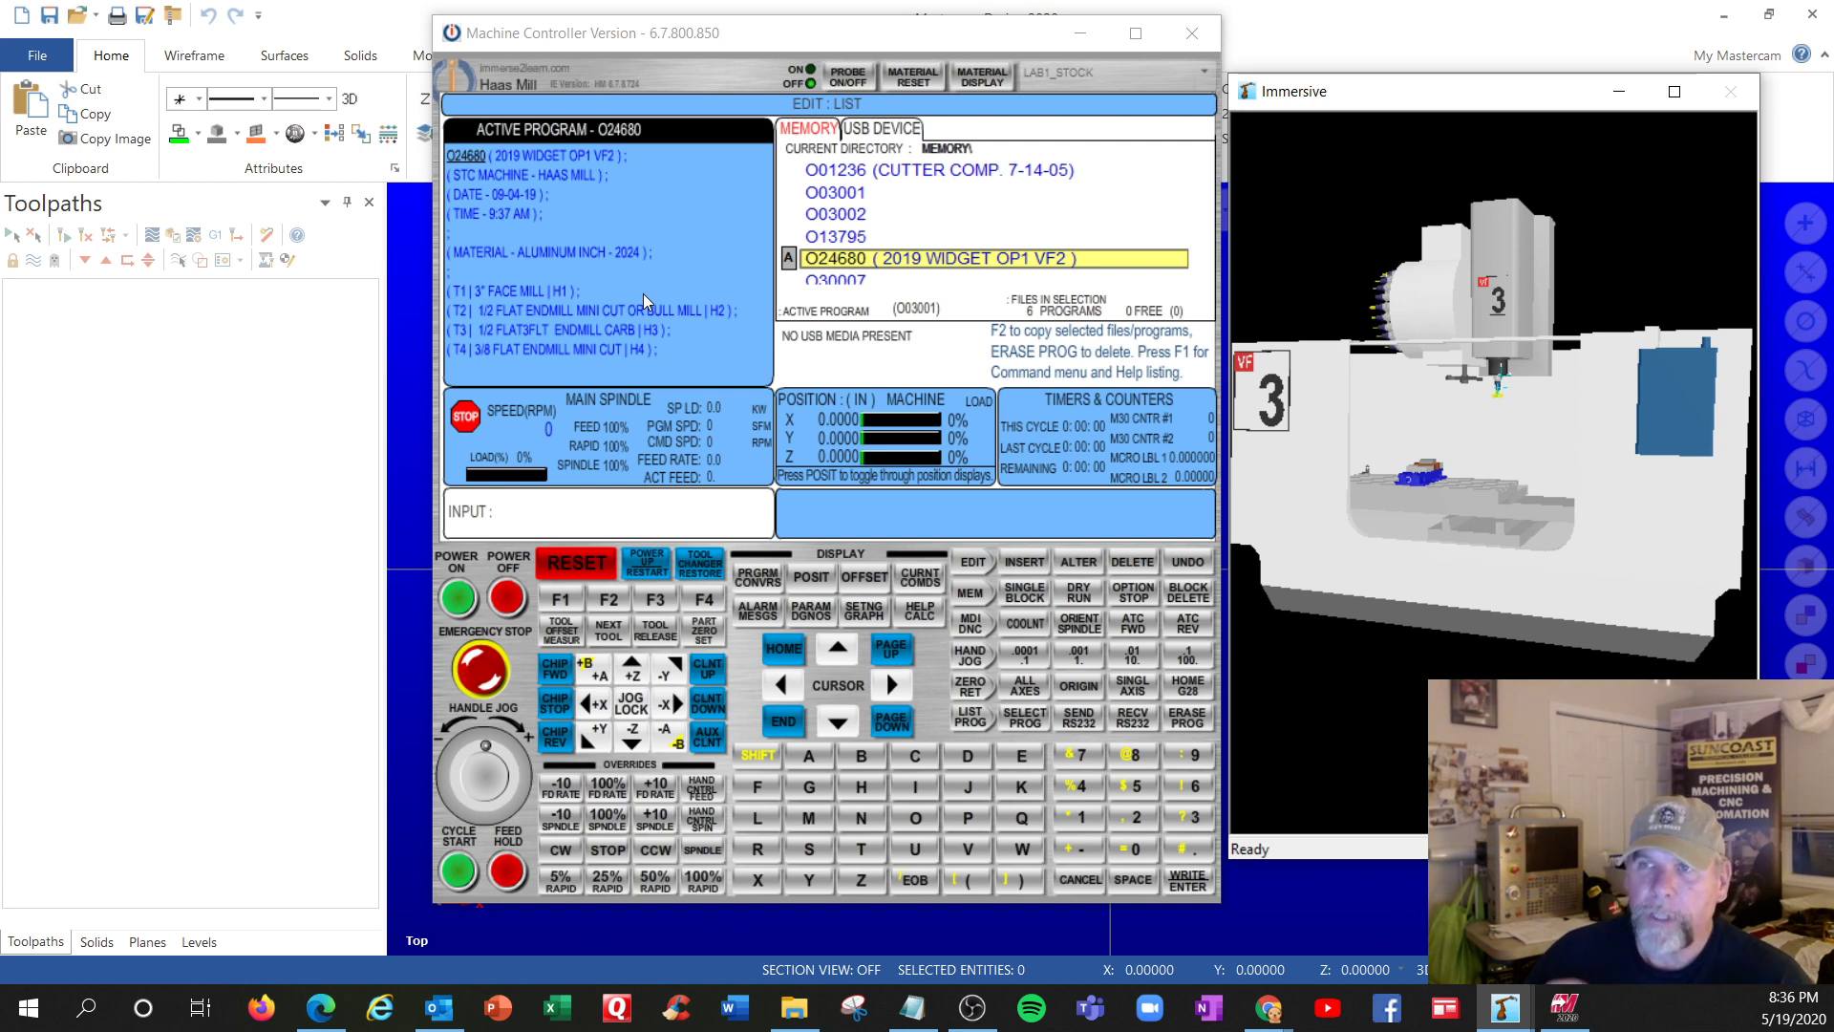
# Place the machine view beside the controller and examine the vise, stock and table up close
pyautogui.moveTo(974, 37); pyautogui.dragTo(678, 22)
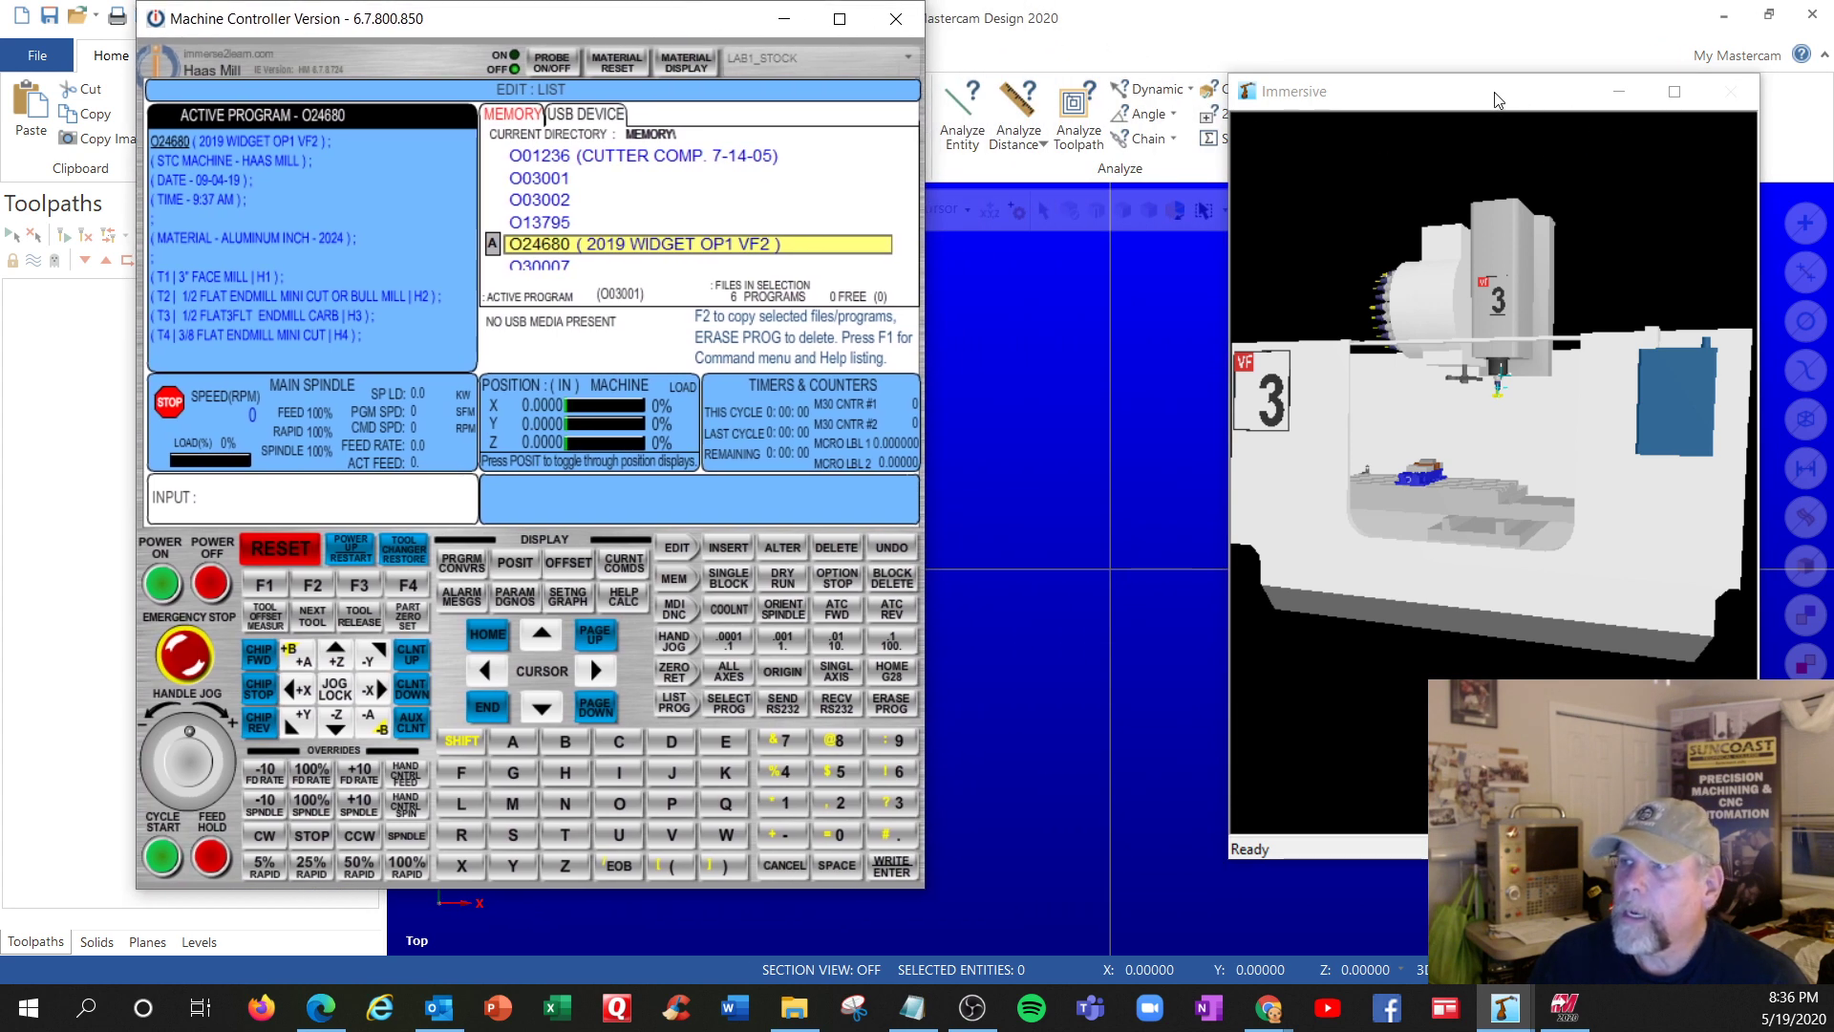
pyautogui.moveTo(1497, 100); pyautogui.dragTo(1233, 68)
pyautogui.scroll(5, 1134, 411)
pyautogui.scroll(3, 1133, 411)
pyautogui.scroll(4, 1033, 423)
pyautogui.scroll(-5, 1036, 426)
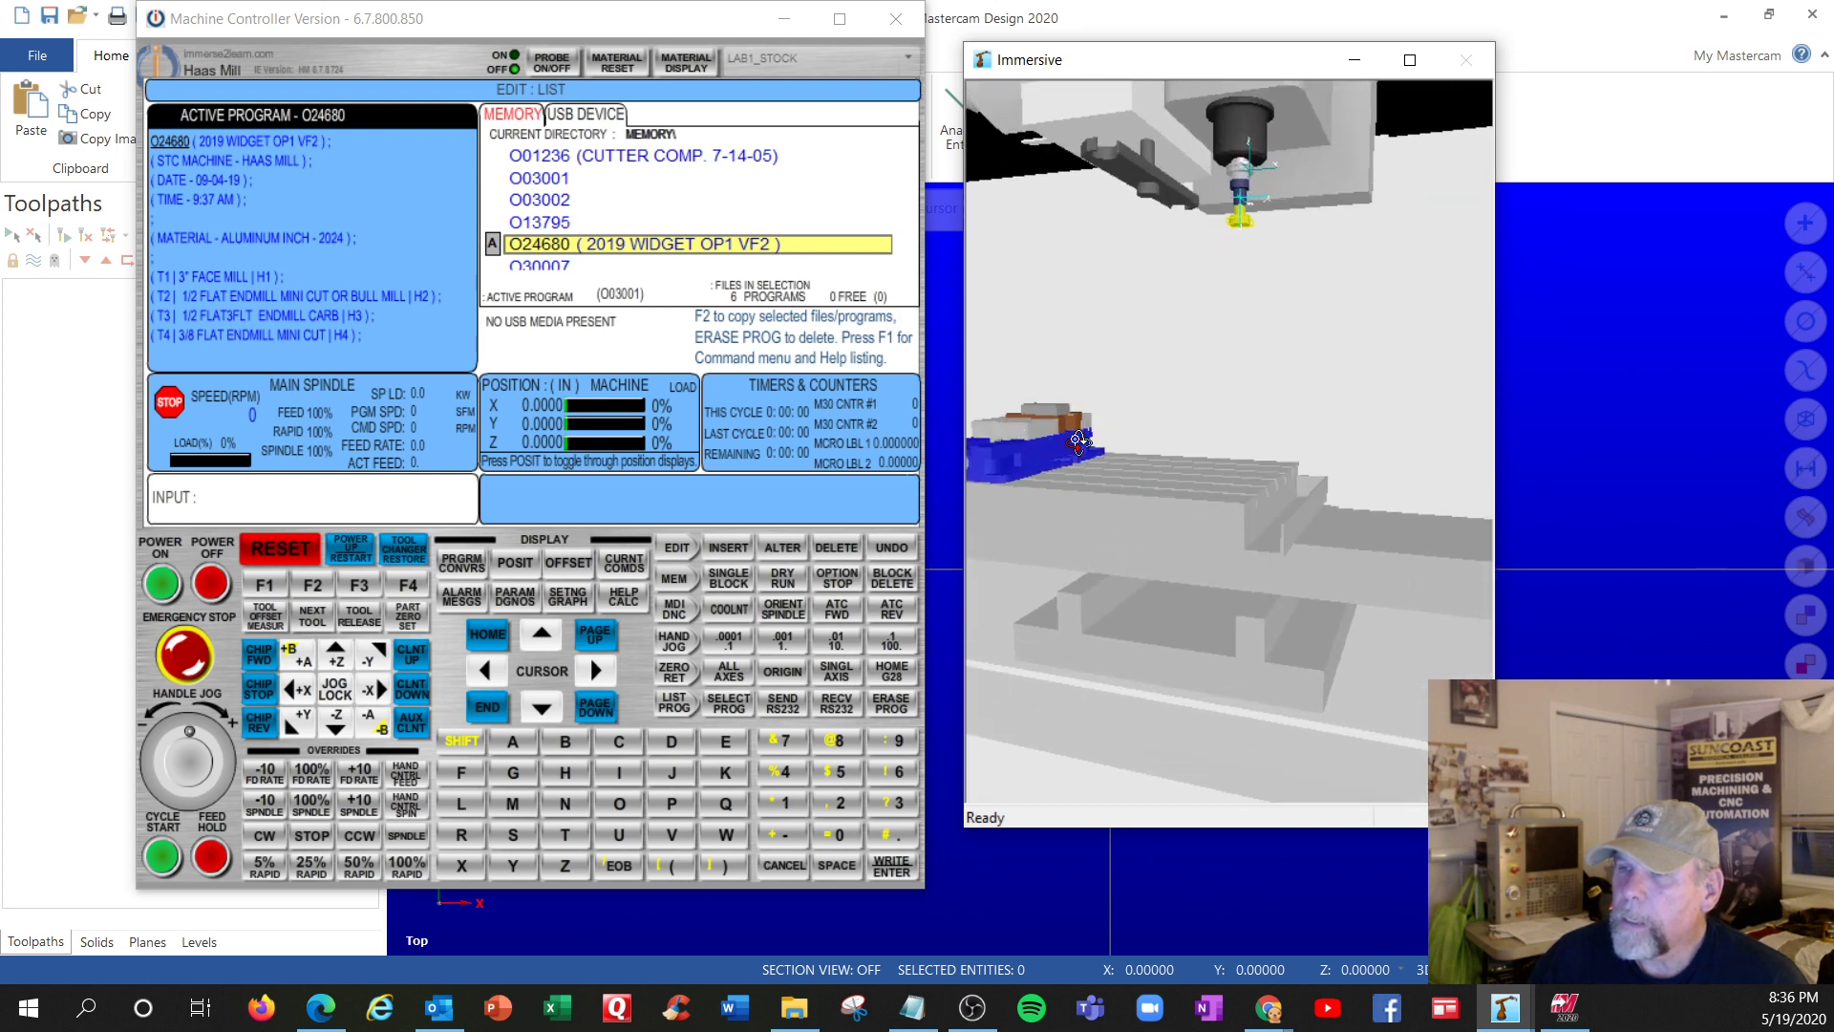
pyautogui.scroll(3, 1113, 453)
pyautogui.scroll(-4, 1060, 463)
pyautogui.moveTo(1060, 463); pyautogui.dragTo(1058, 501)
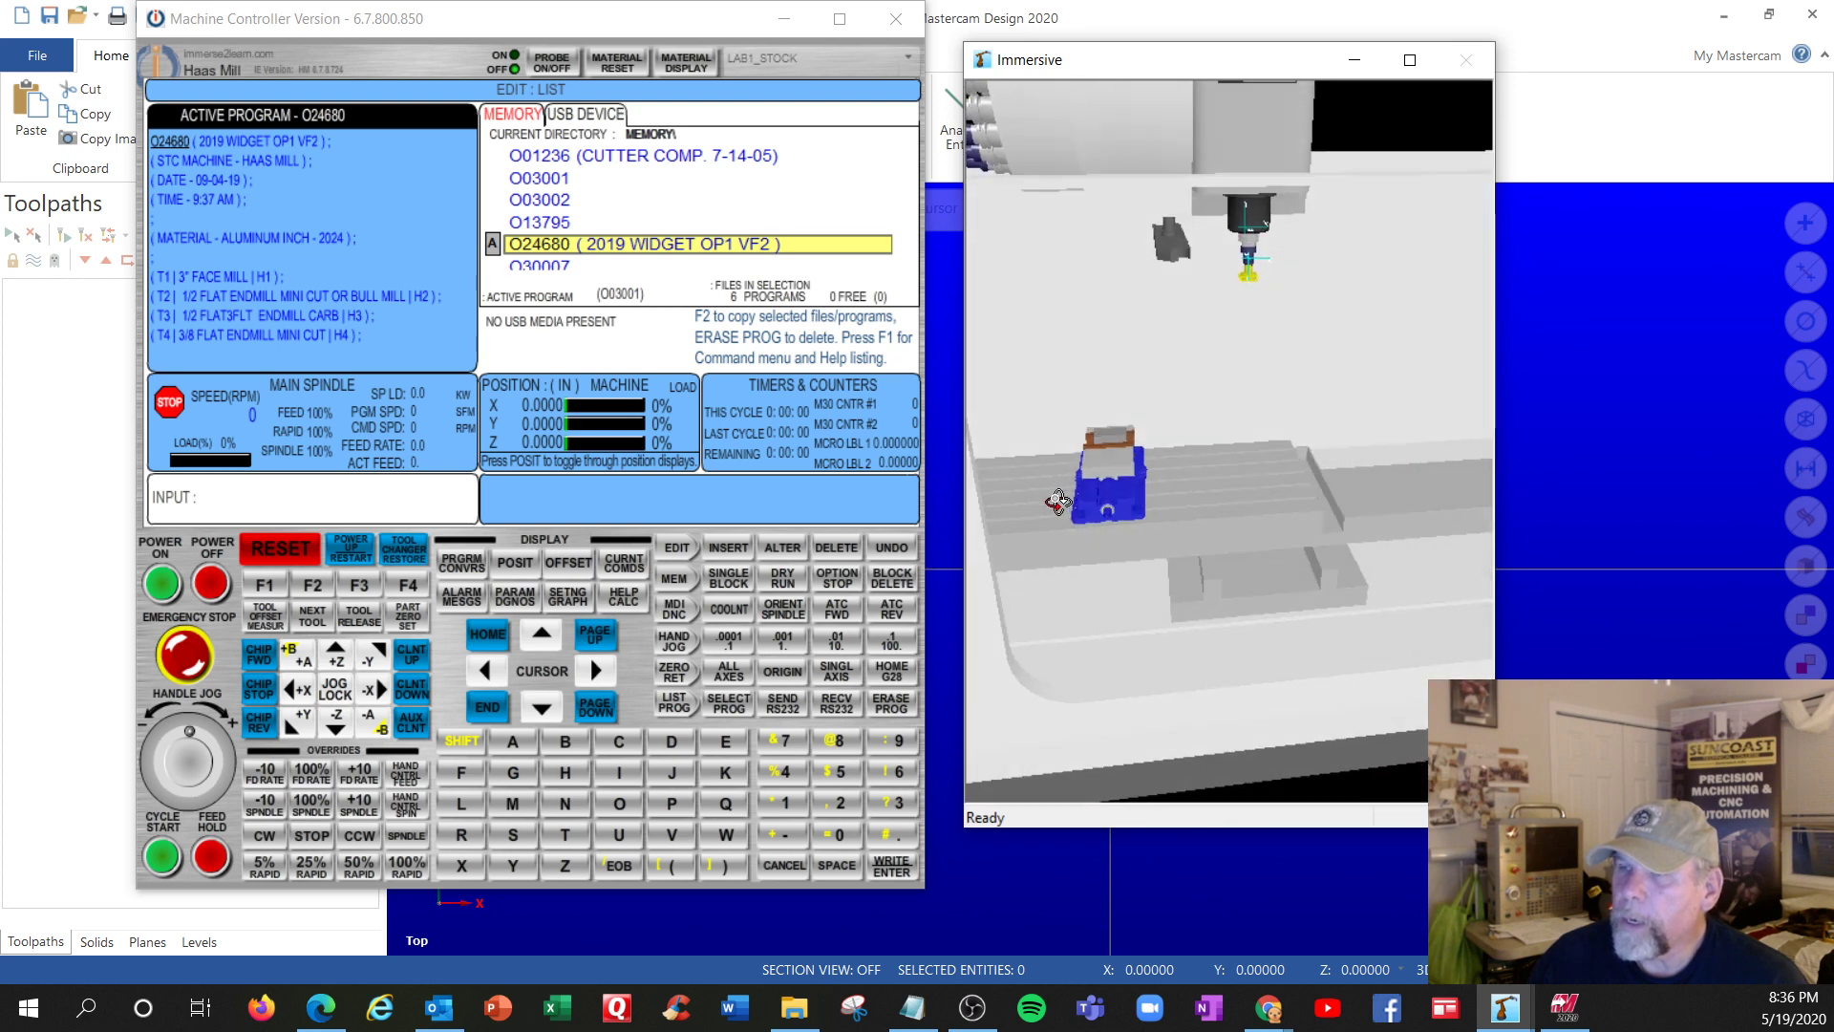
pyautogui.scroll(-3, 1071, 489)
pyautogui.scroll(5, 1065, 482)
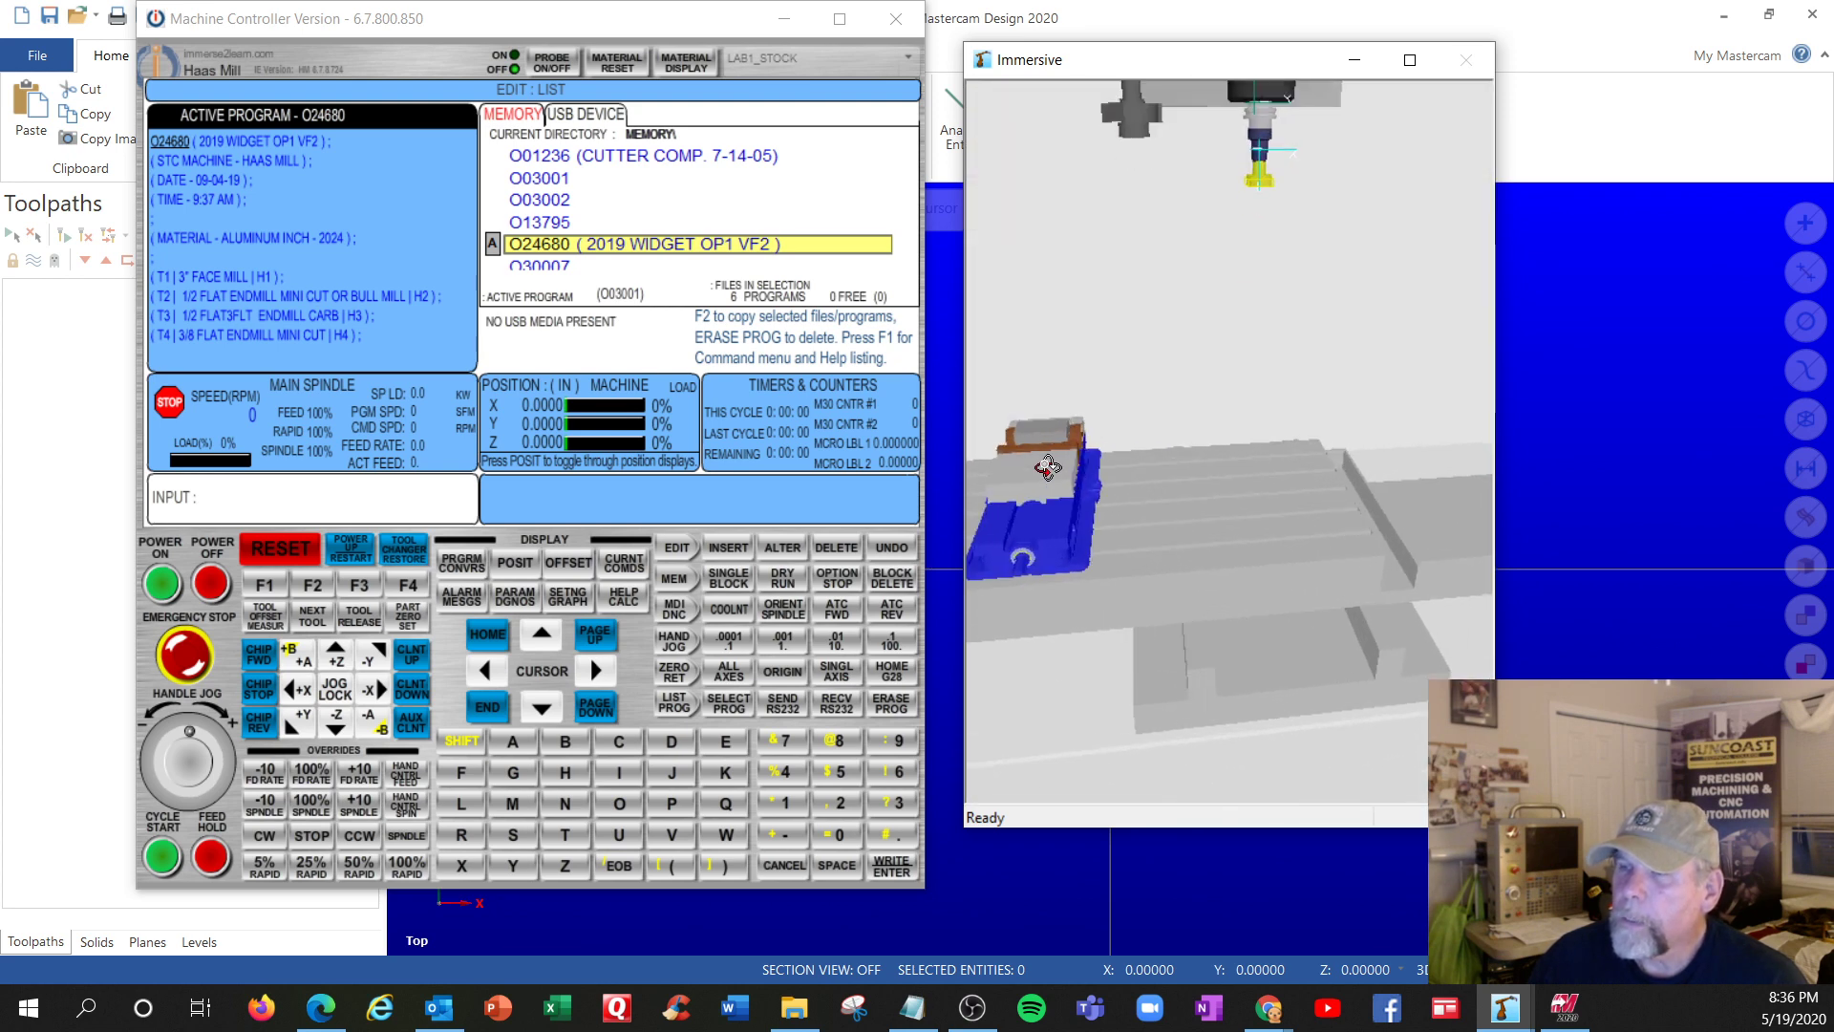
pyautogui.scroll(-3, 1055, 468)
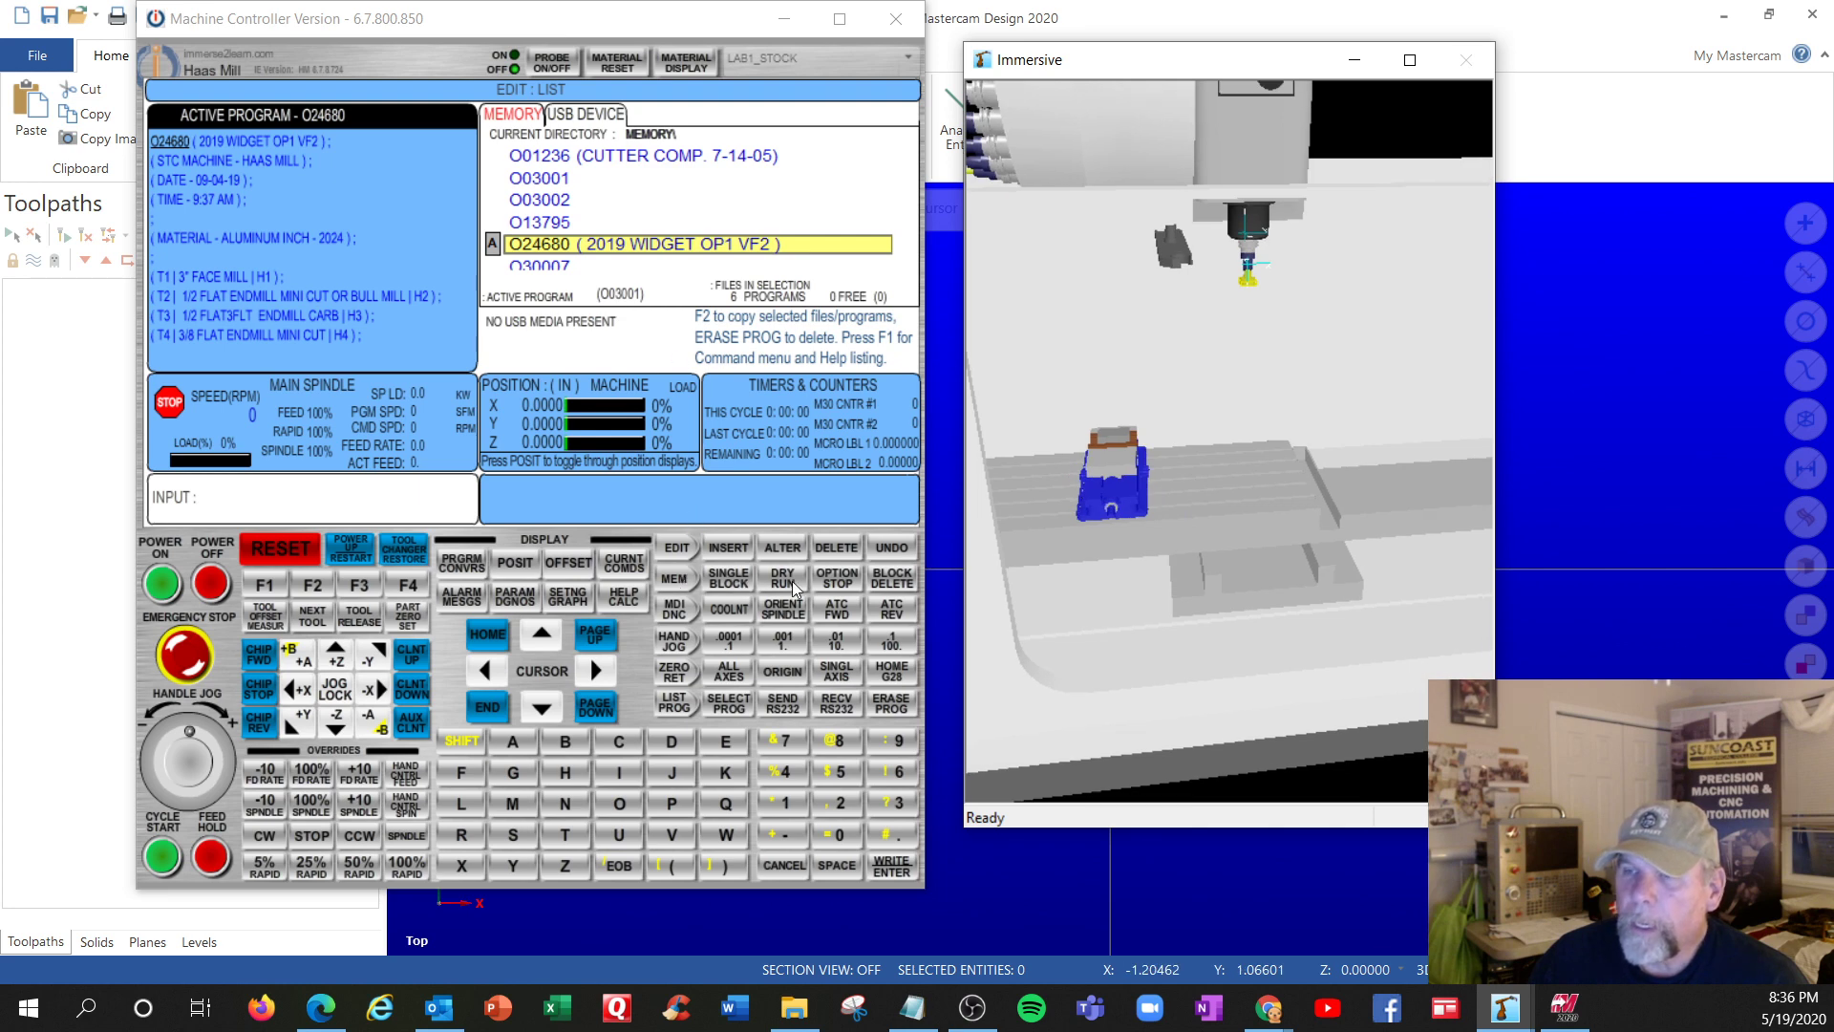
# Try to turn on option stop and single block while the program list is active
pyautogui.click(837, 585)
pyautogui.click(839, 584)
pyautogui.click(839, 584)
pyautogui.click(728, 579)
pyautogui.click(728, 579)
pyautogui.click(837, 578)
# Switch the control to memory mode and turn on option stop, leaving single block off
pyautogui.click(674, 578)
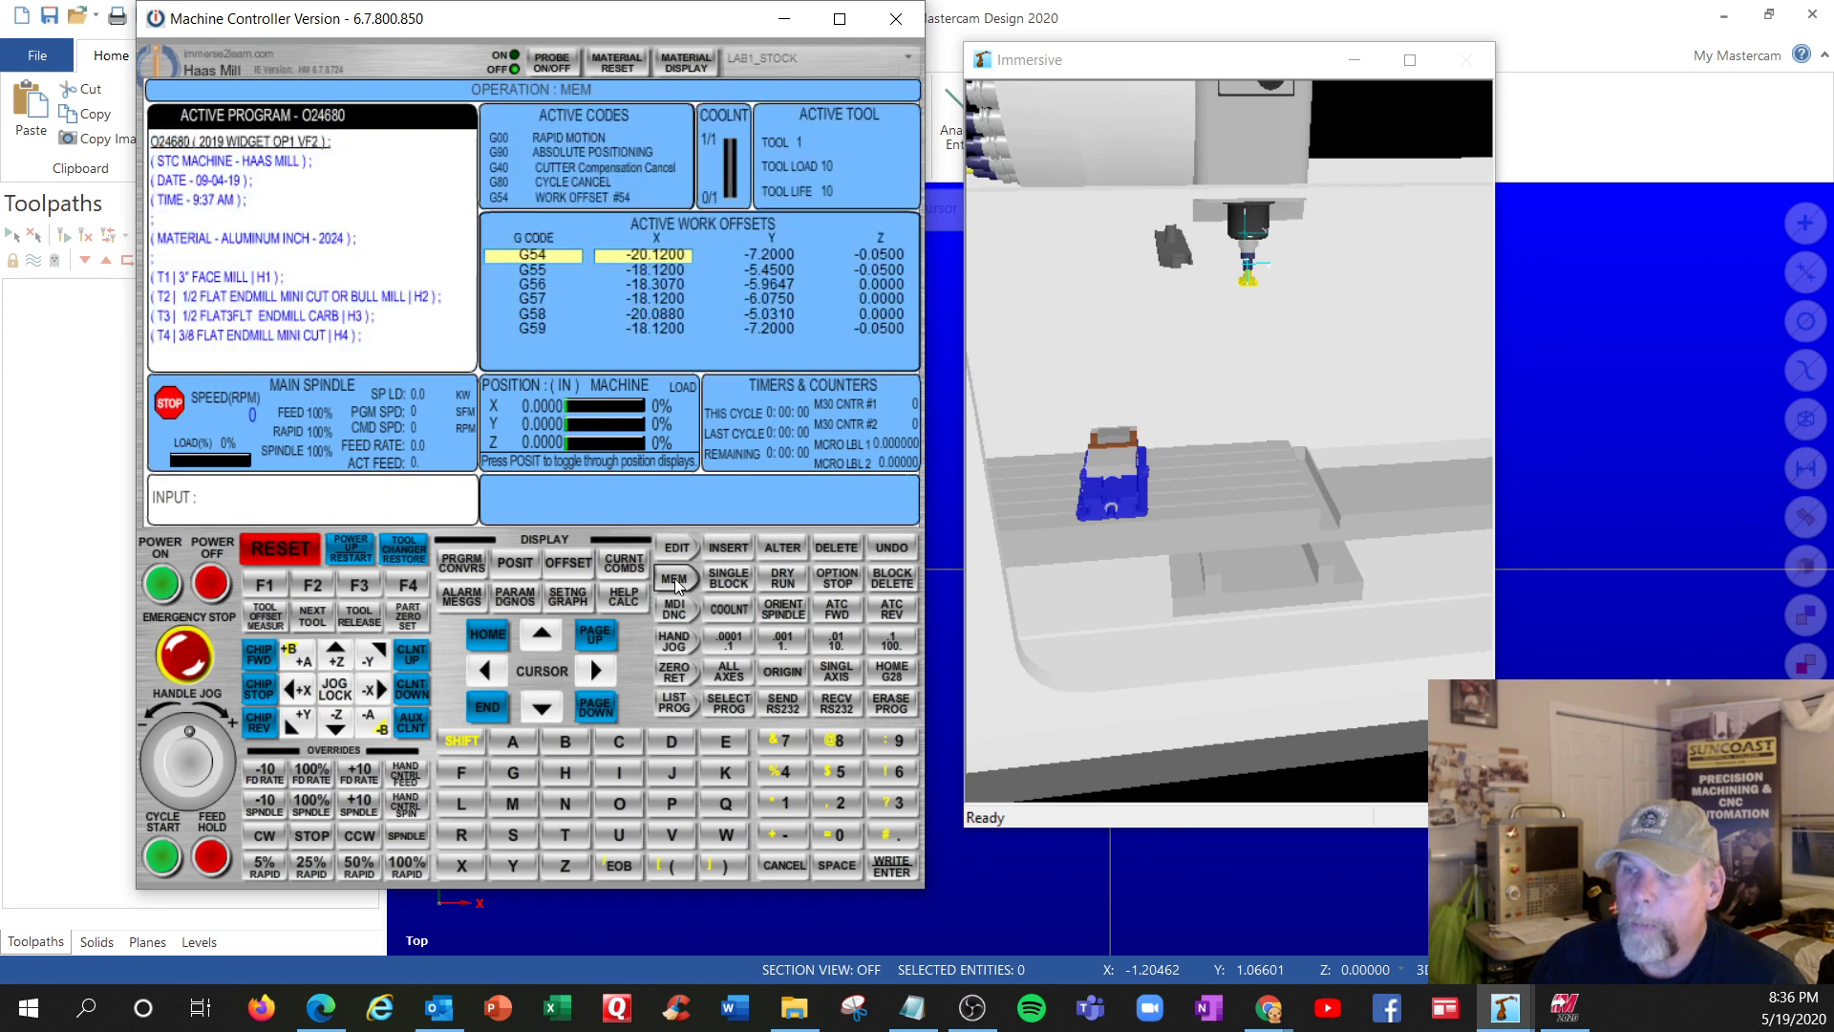
pyautogui.click(728, 579)
pyautogui.click(835, 579)
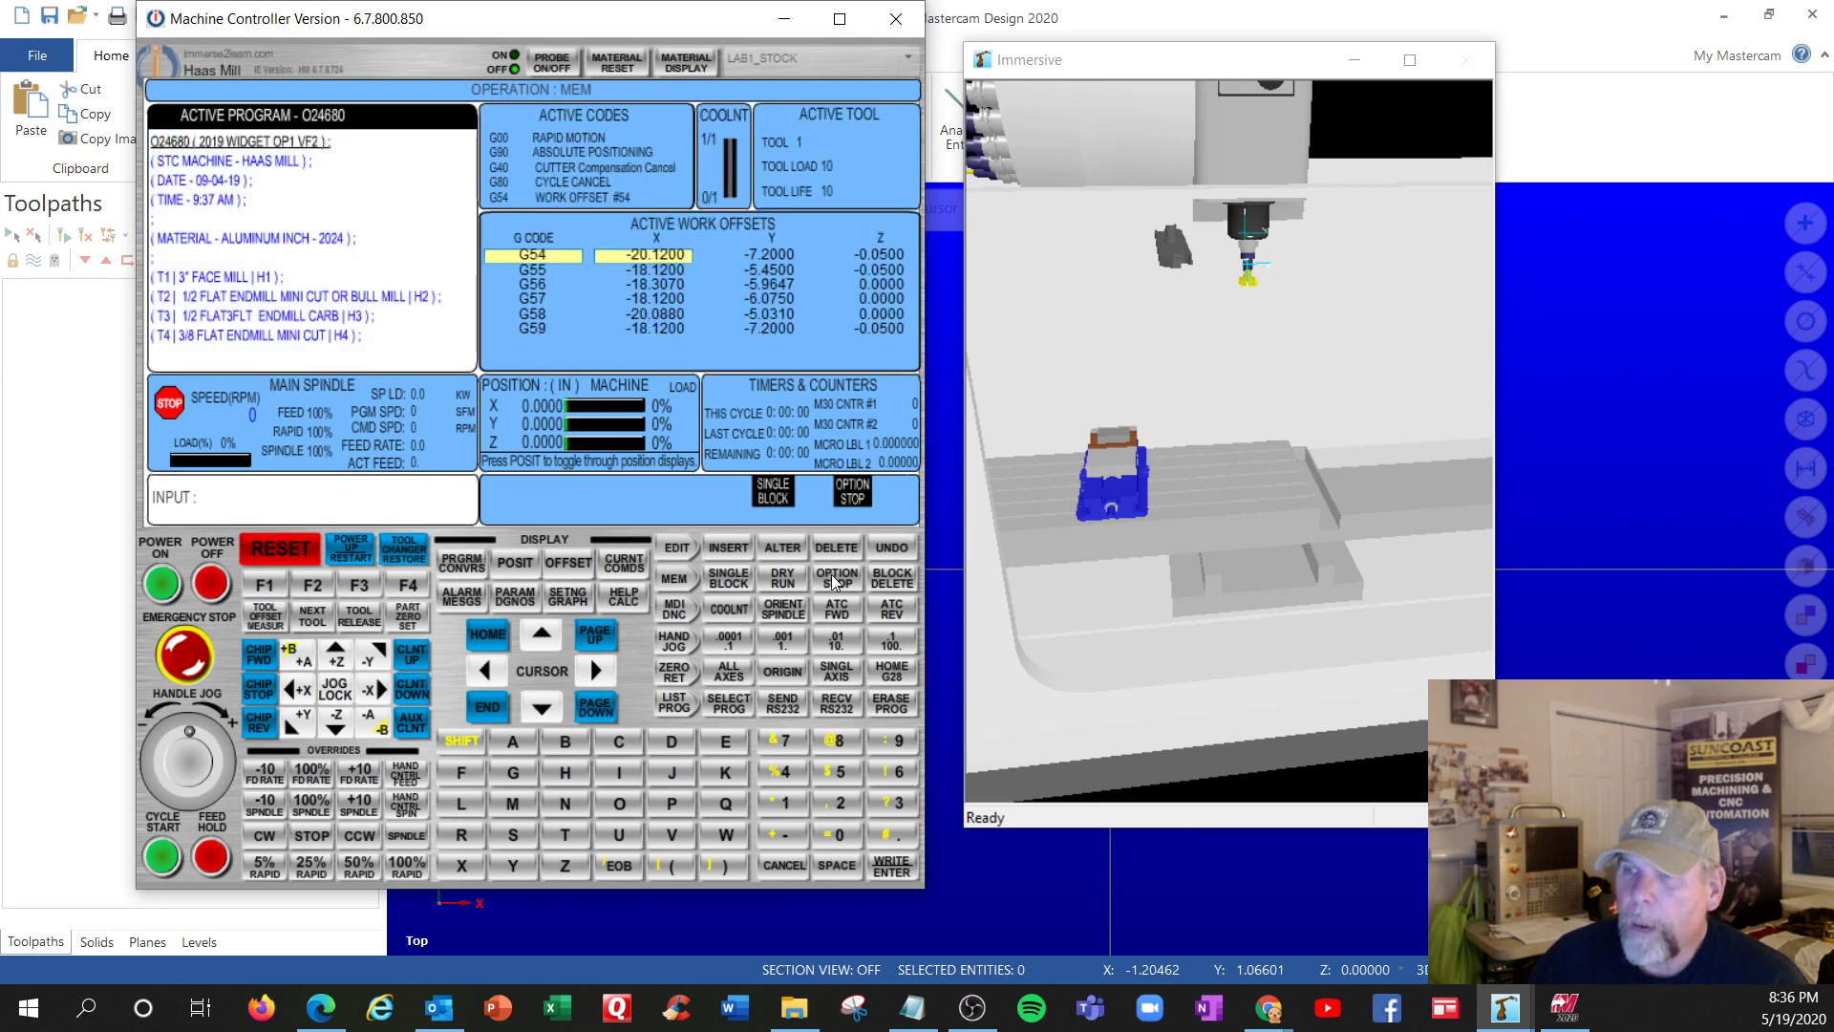
pyautogui.click(732, 579)
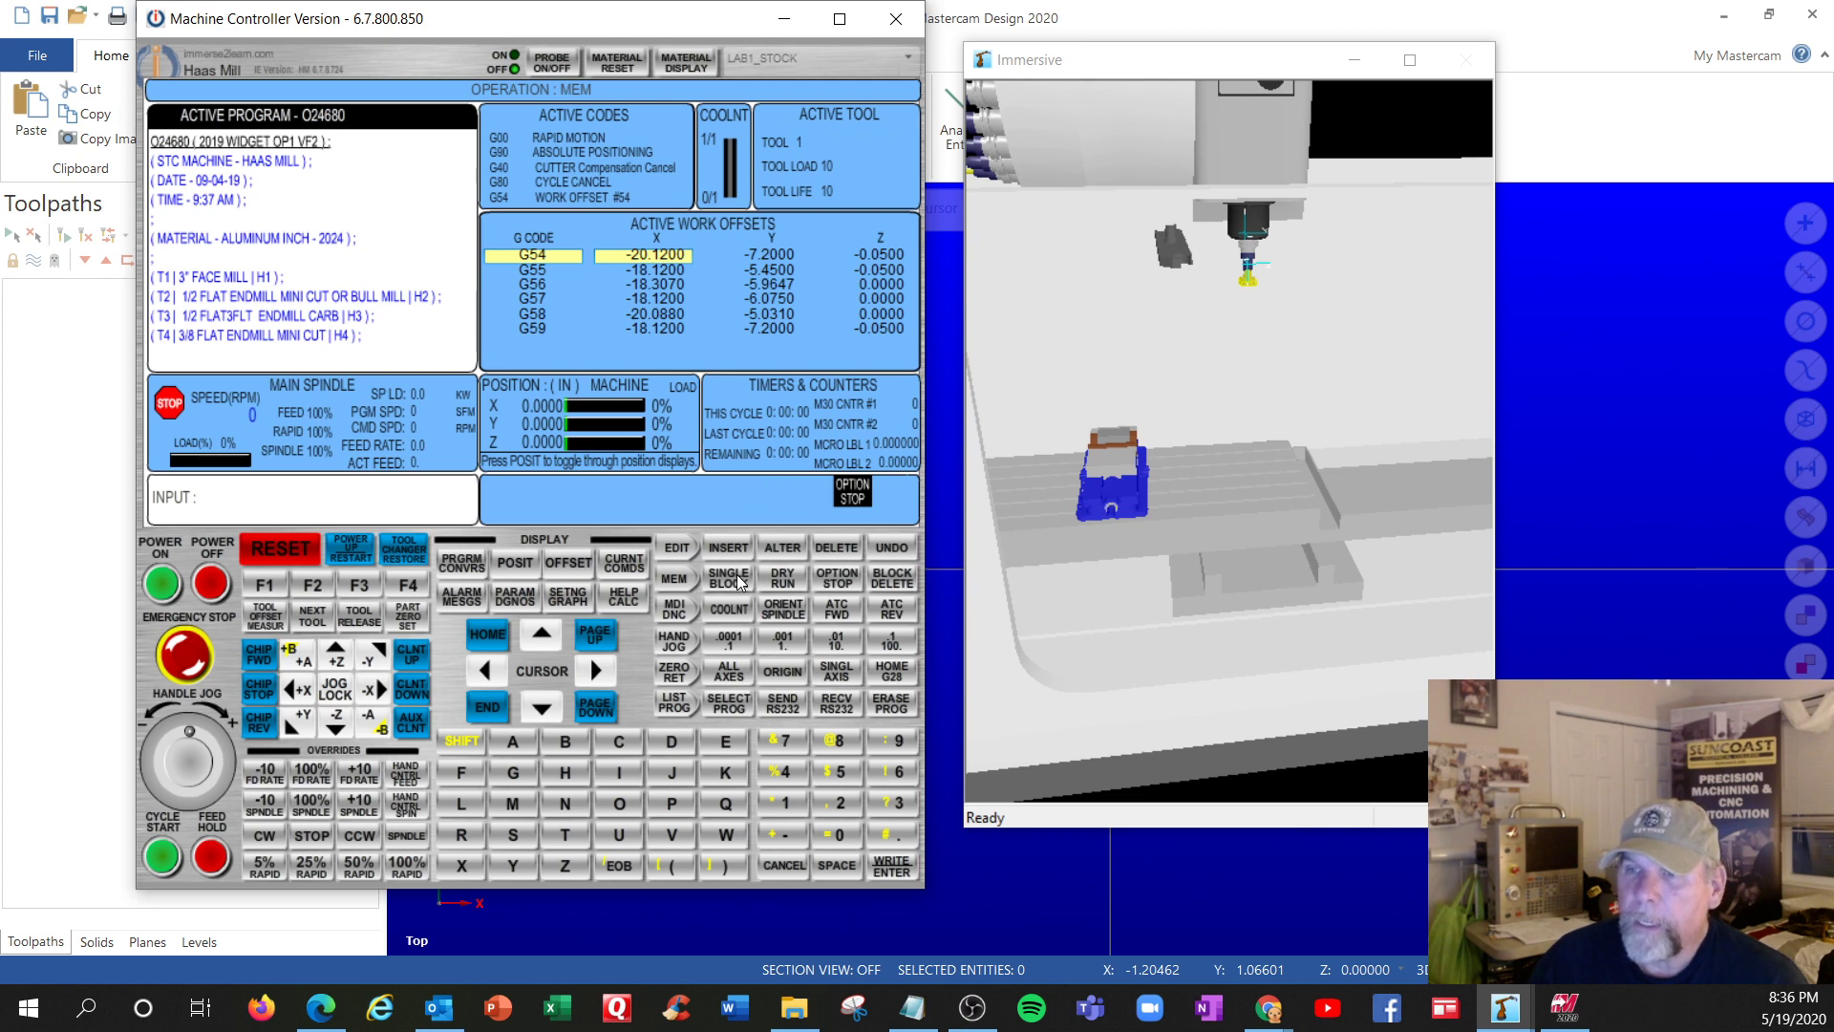
# Switch the position display to distance to go and start the program cycle
pyautogui.click(525, 567)
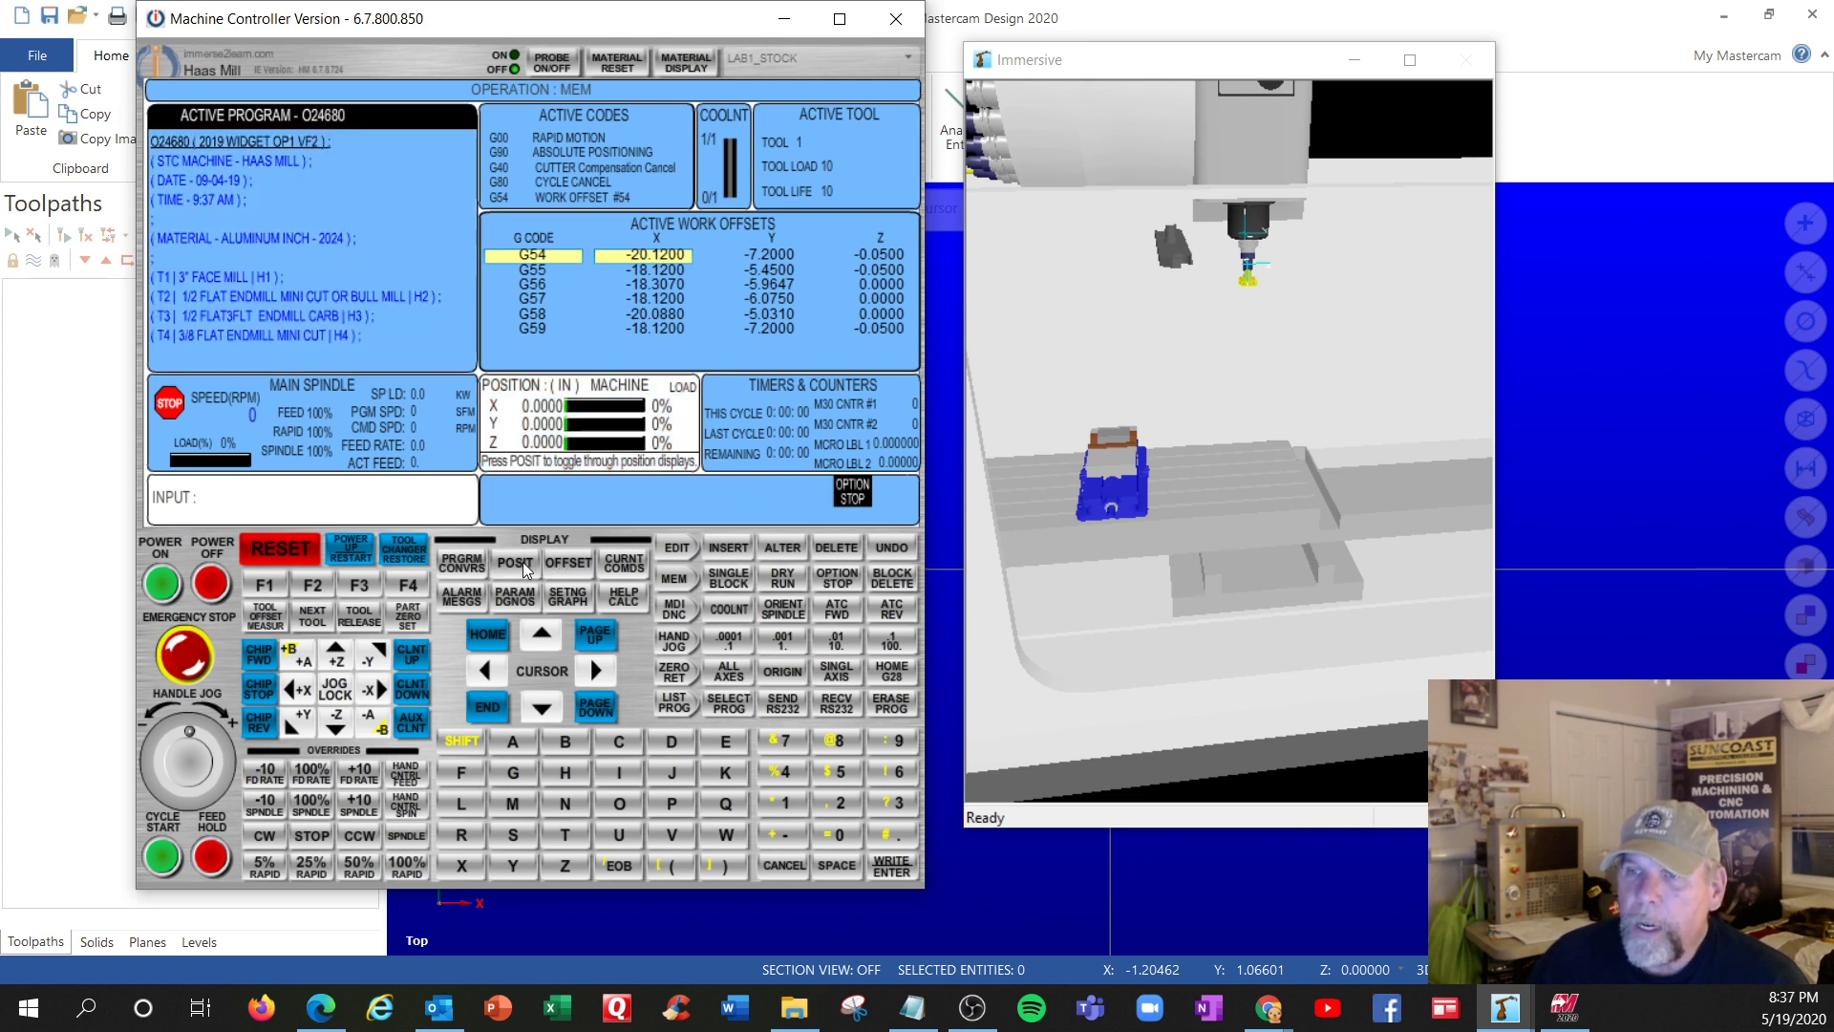
pyautogui.click(521, 567)
pyautogui.click(520, 567)
pyautogui.click(521, 567)
pyautogui.click(520, 567)
pyautogui.click(521, 568)
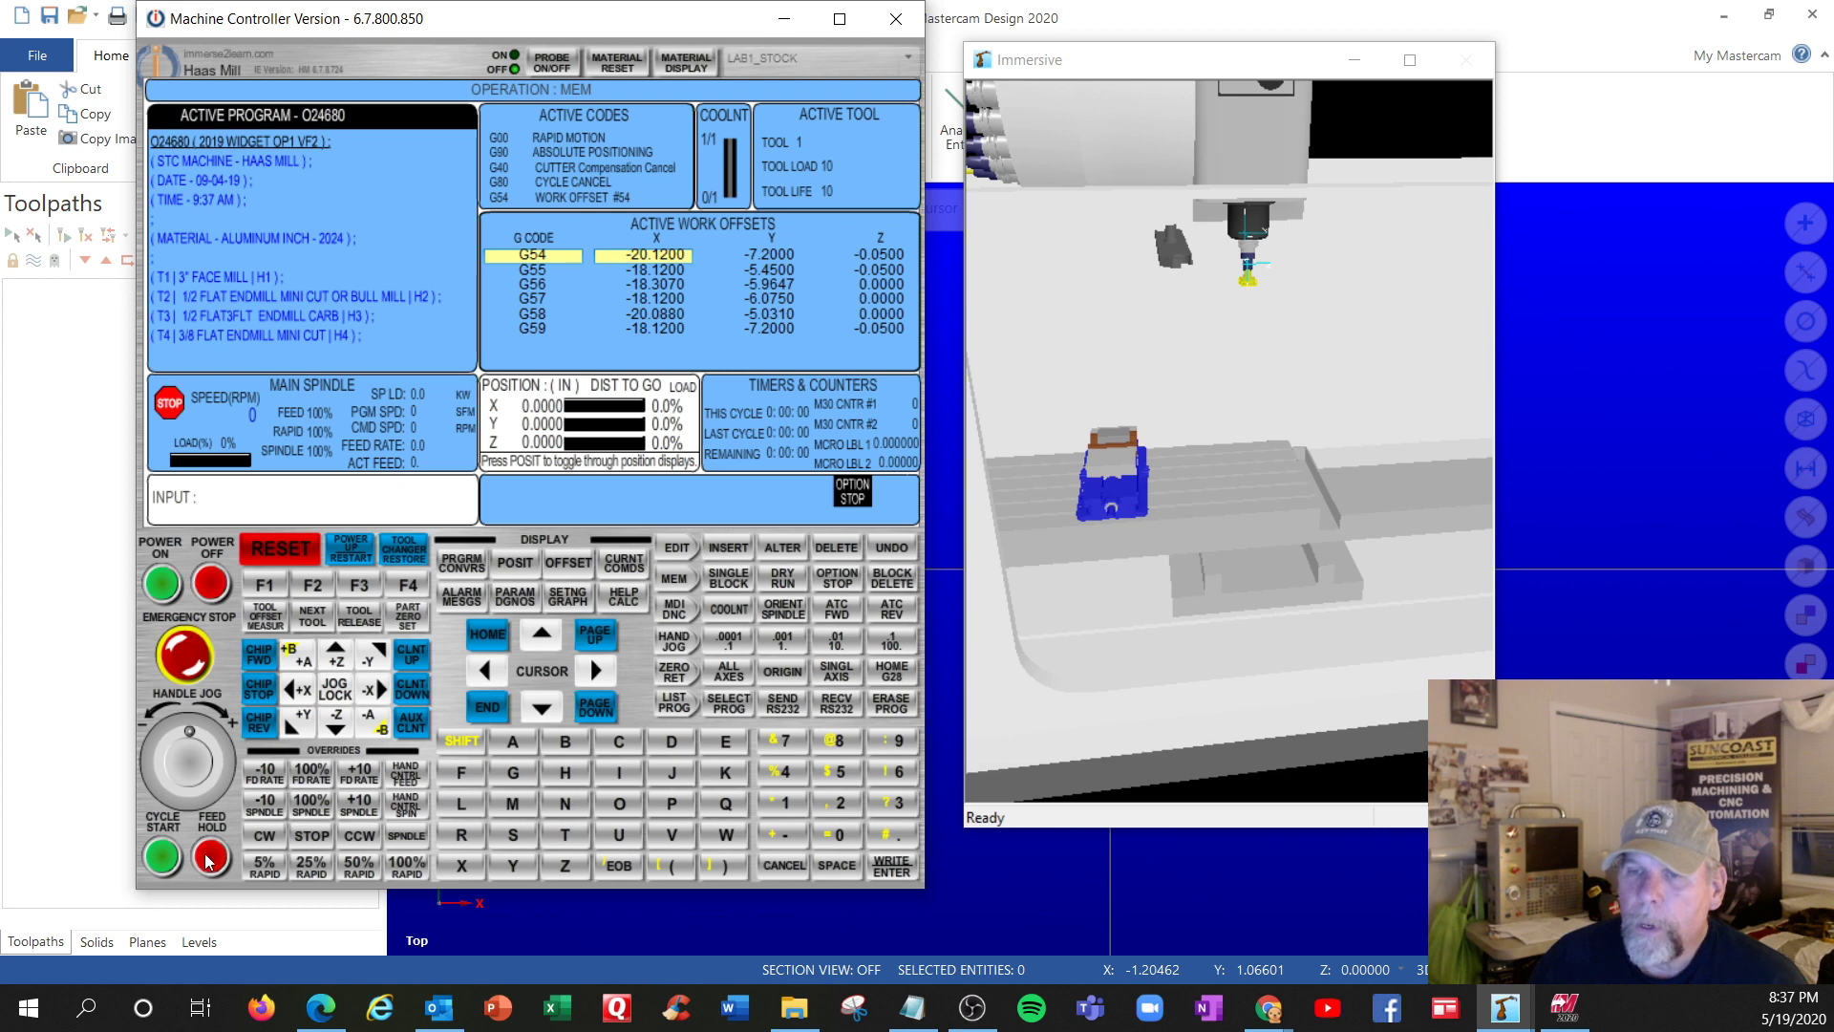
pyautogui.click(162, 857)
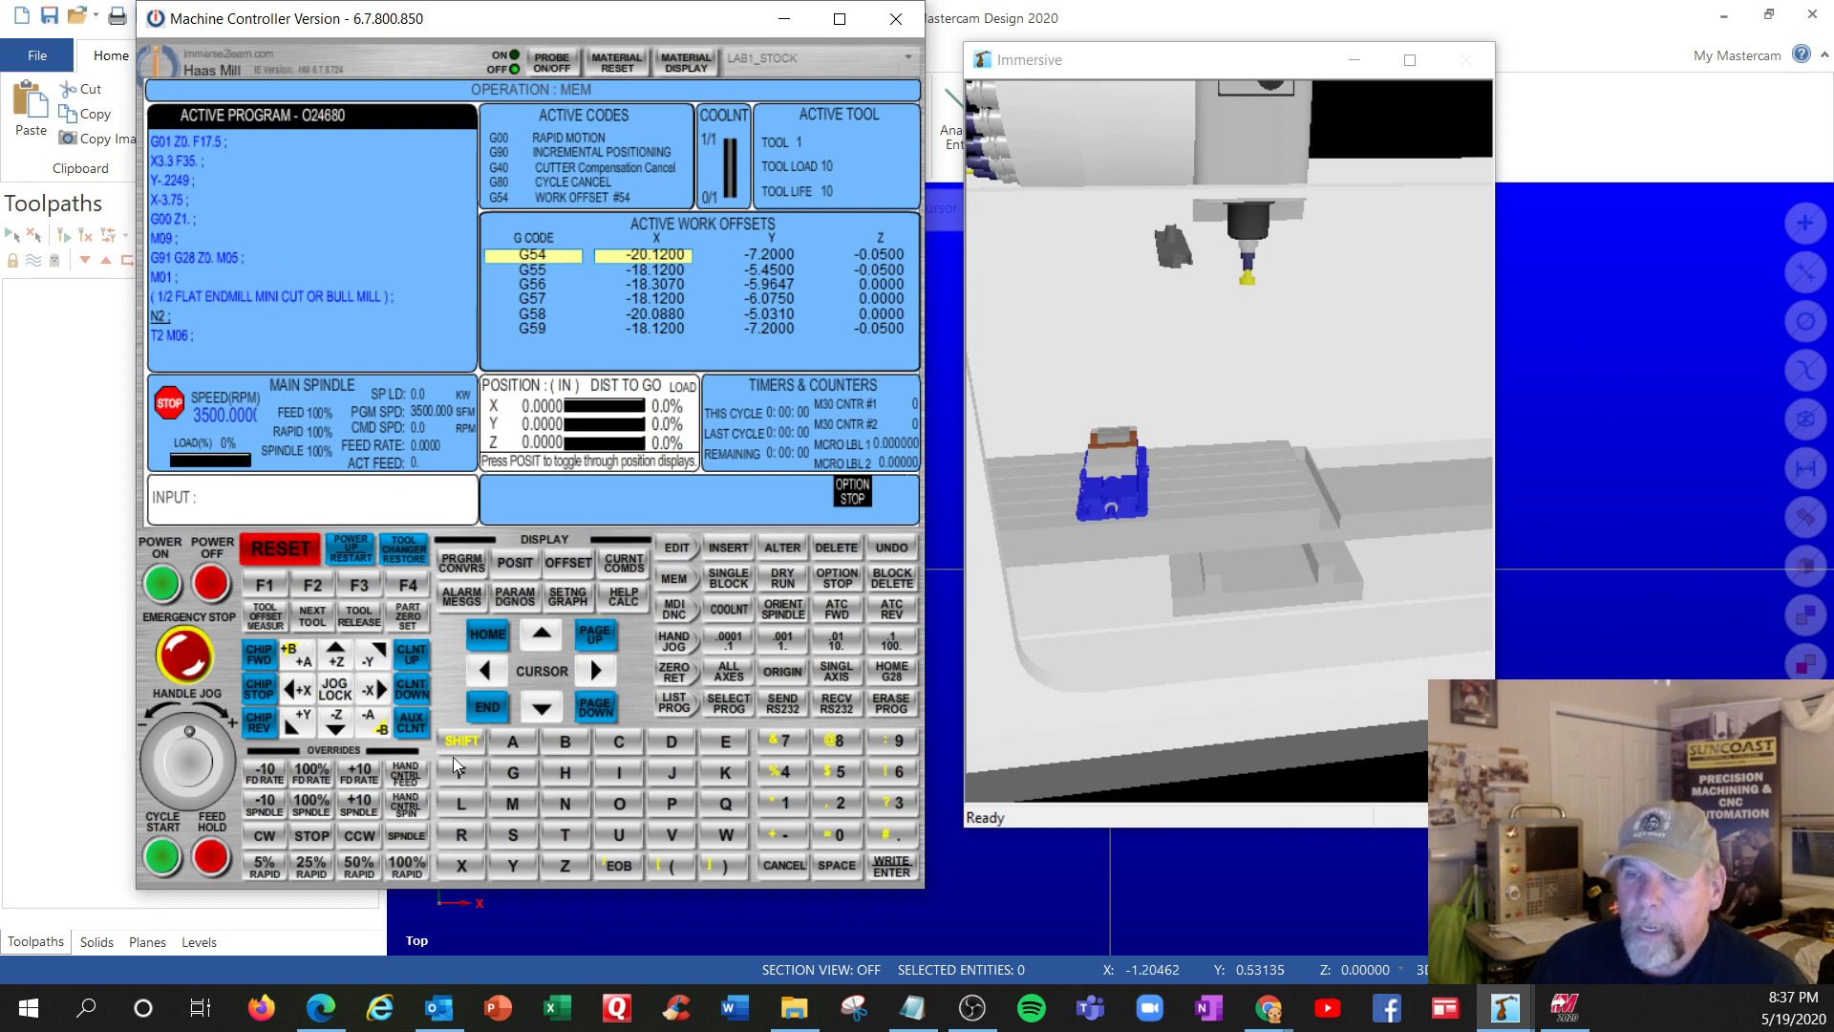
# Lower the rapid override to 5% and resume the program for tool 2
pyautogui.click(311, 866)
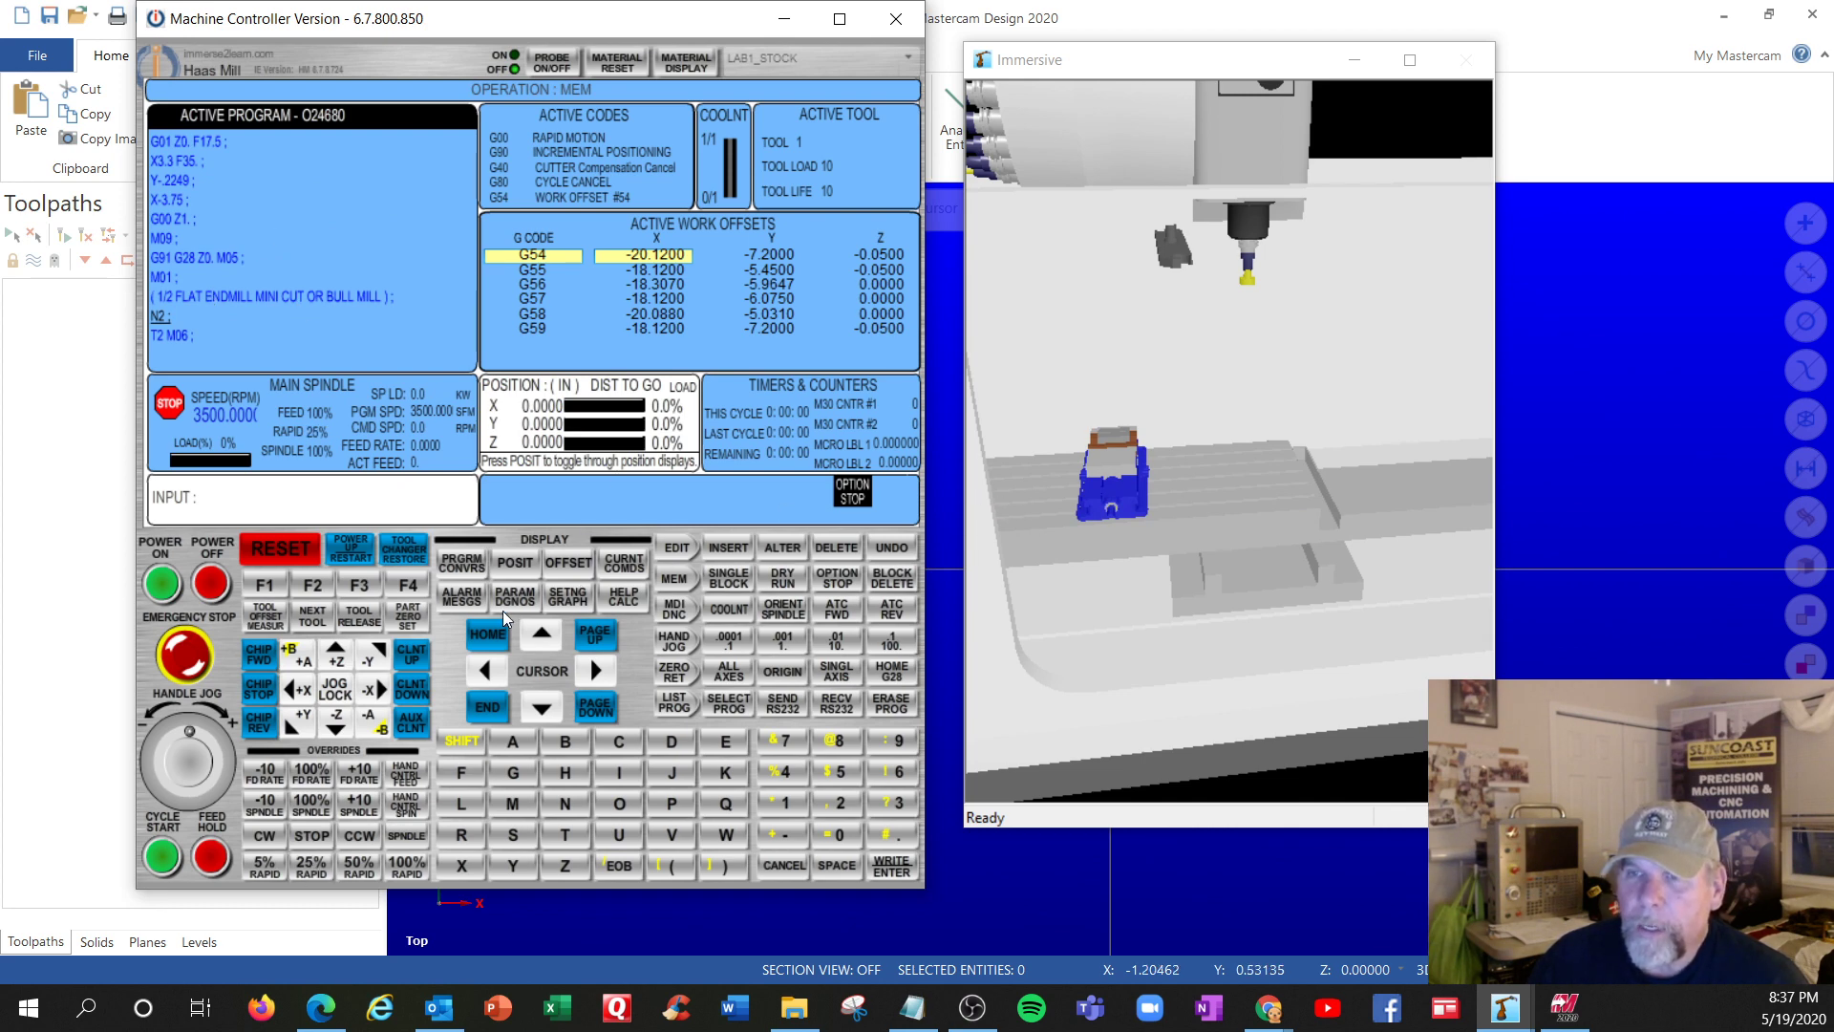
pyautogui.click(265, 866)
pyautogui.click(164, 859)
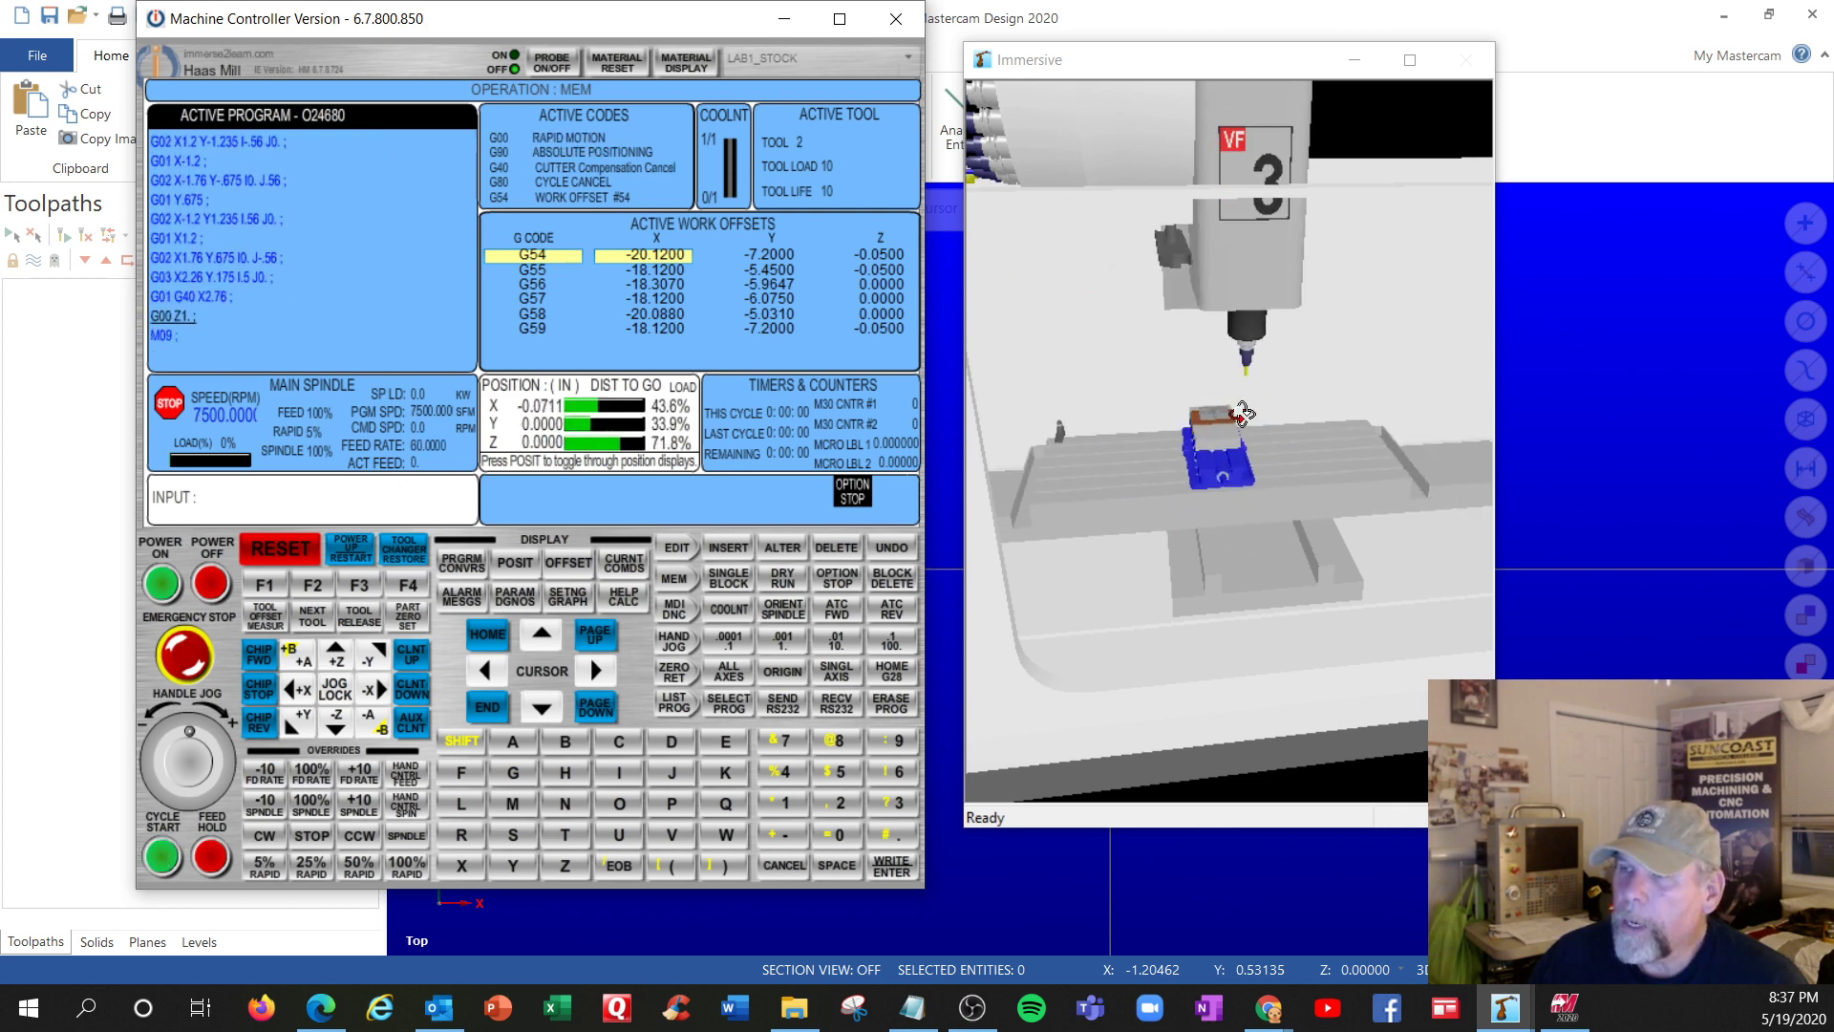
# Examine the spindle and the part in the vise from several angles during the tool 2 run
pyautogui.scroll(3, 1242, 440)
pyautogui.scroll(-1, 1030, 423)
pyautogui.scroll(1, 1031, 424)
pyautogui.scroll(-3, 1030, 423)
pyautogui.scroll(3, 1027, 444)
pyautogui.scroll(-4, 1027, 444)
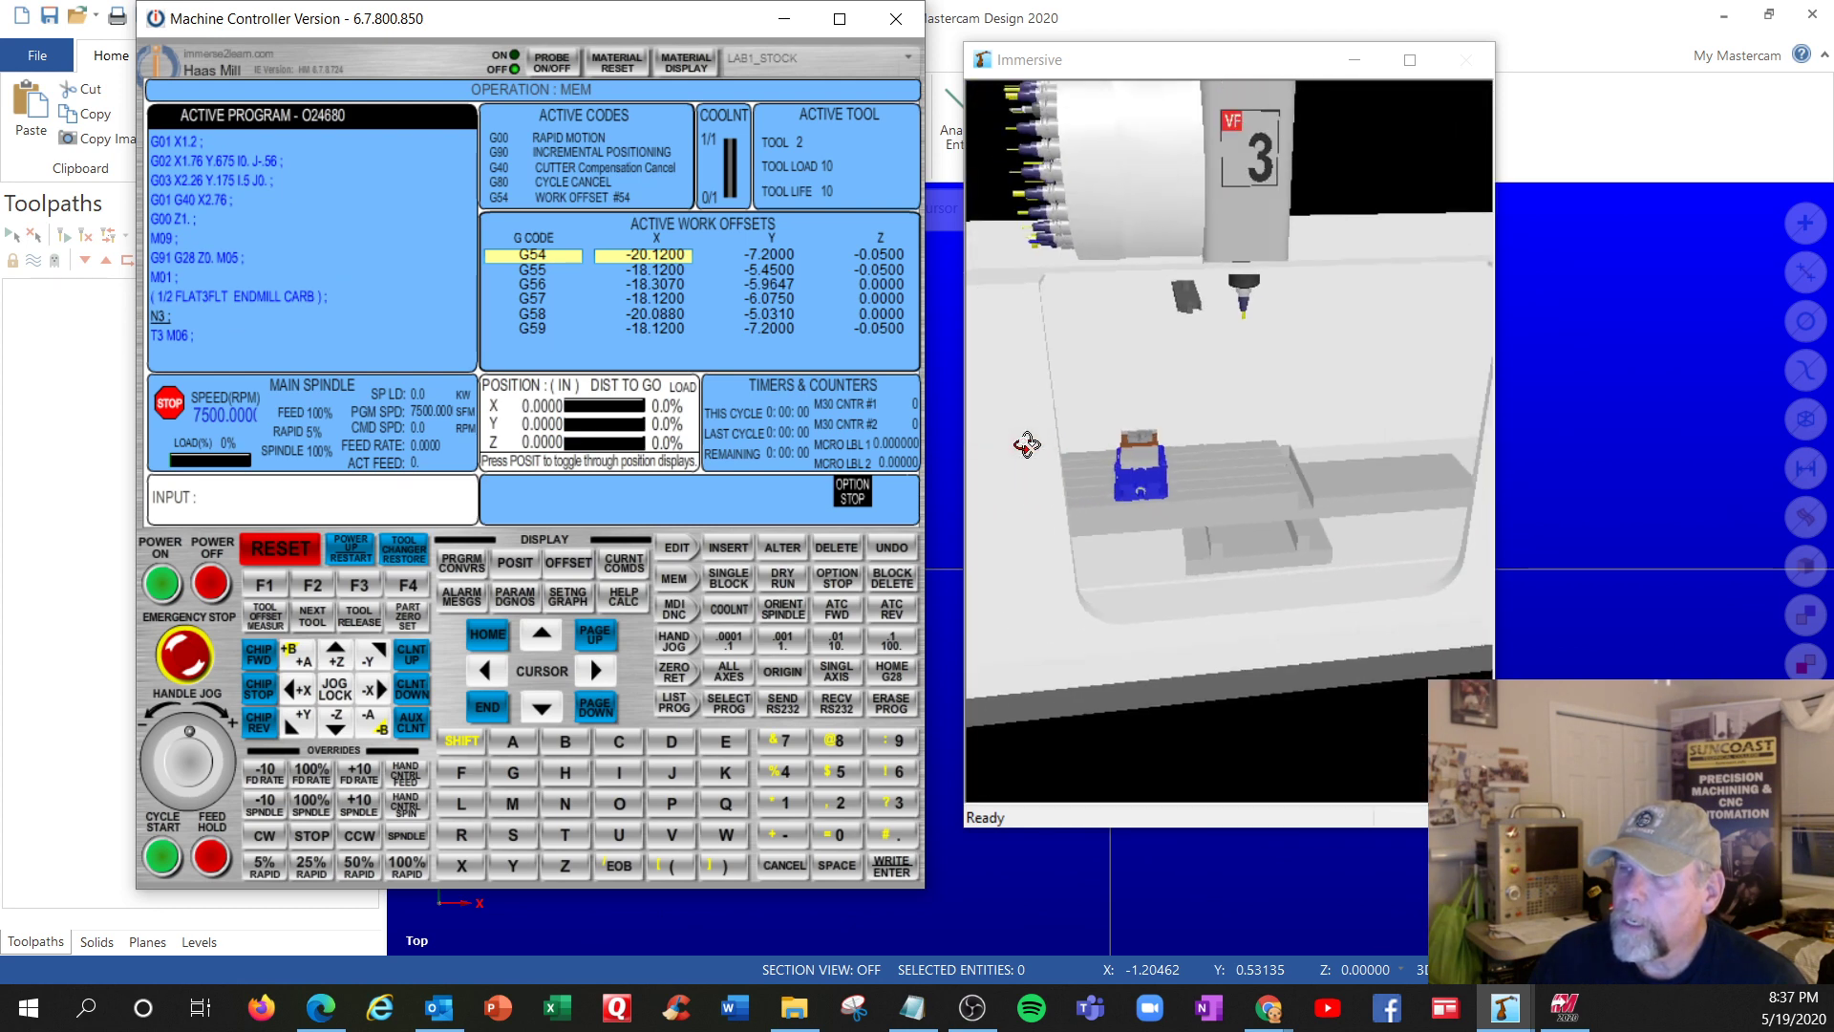
pyautogui.moveTo(1224, 63); pyautogui.dragTo(1266, 63)
pyautogui.moveTo(1151, 405)
pyautogui.mouseDown()
pyautogui.moveTo(1177, 406)
pyautogui.moveTo(1161, 424)
pyautogui.moveTo(1179, 444)
pyautogui.moveTo(1213, 447)
pyautogui.moveTo(1139, 435)
pyautogui.mouseUp()
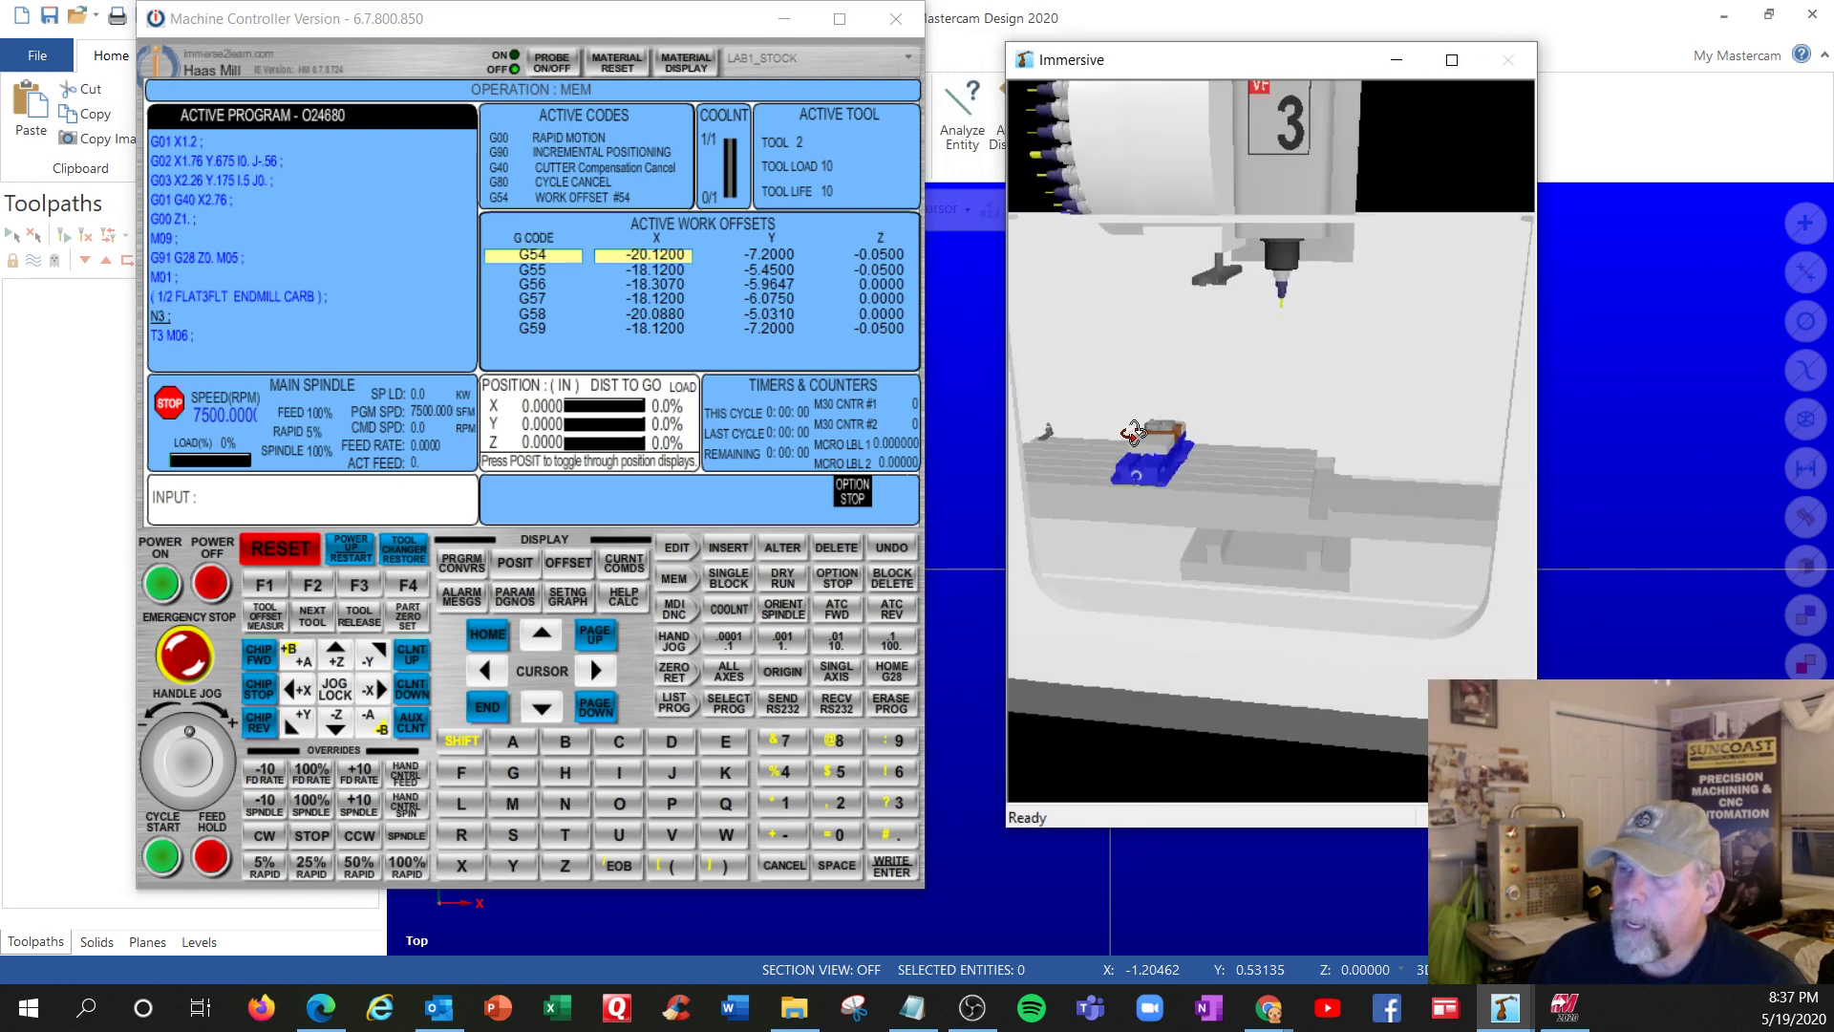
# Resume the program after each optional stop to run tool 3 and tool 4
pyautogui.scroll(3, 1134, 433)
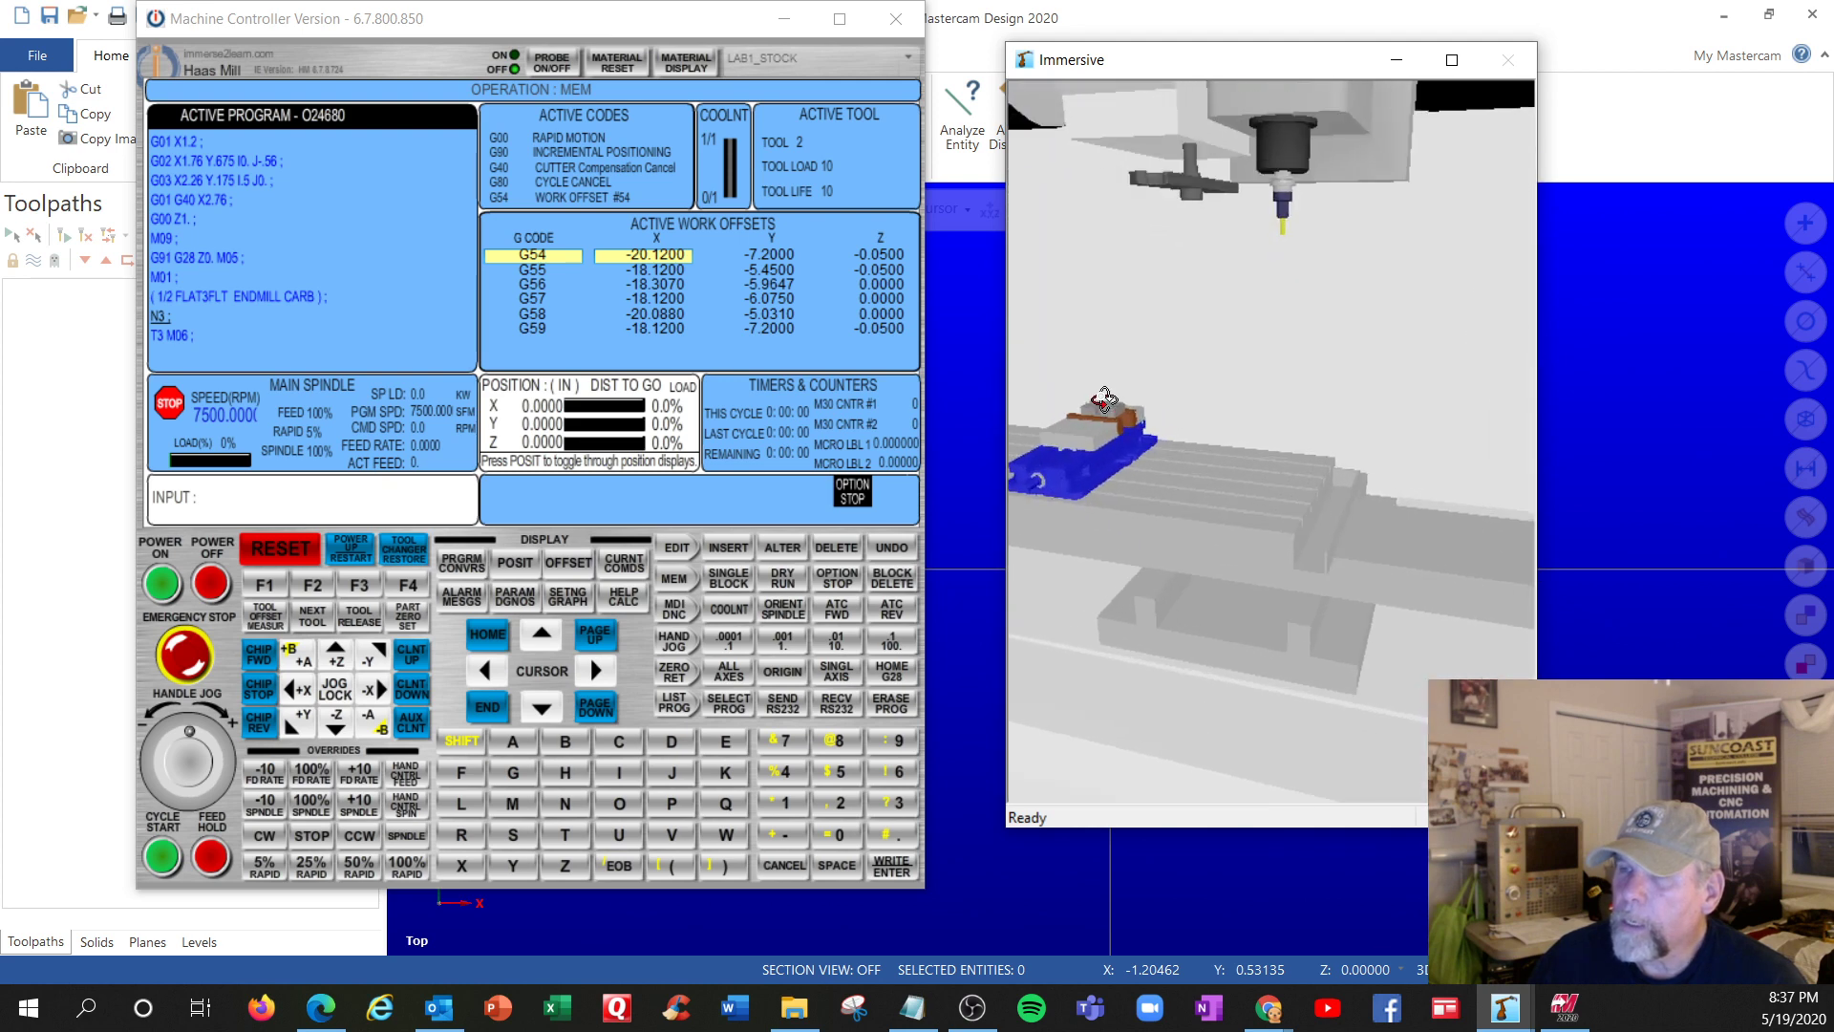
pyautogui.scroll(-1, 1105, 399)
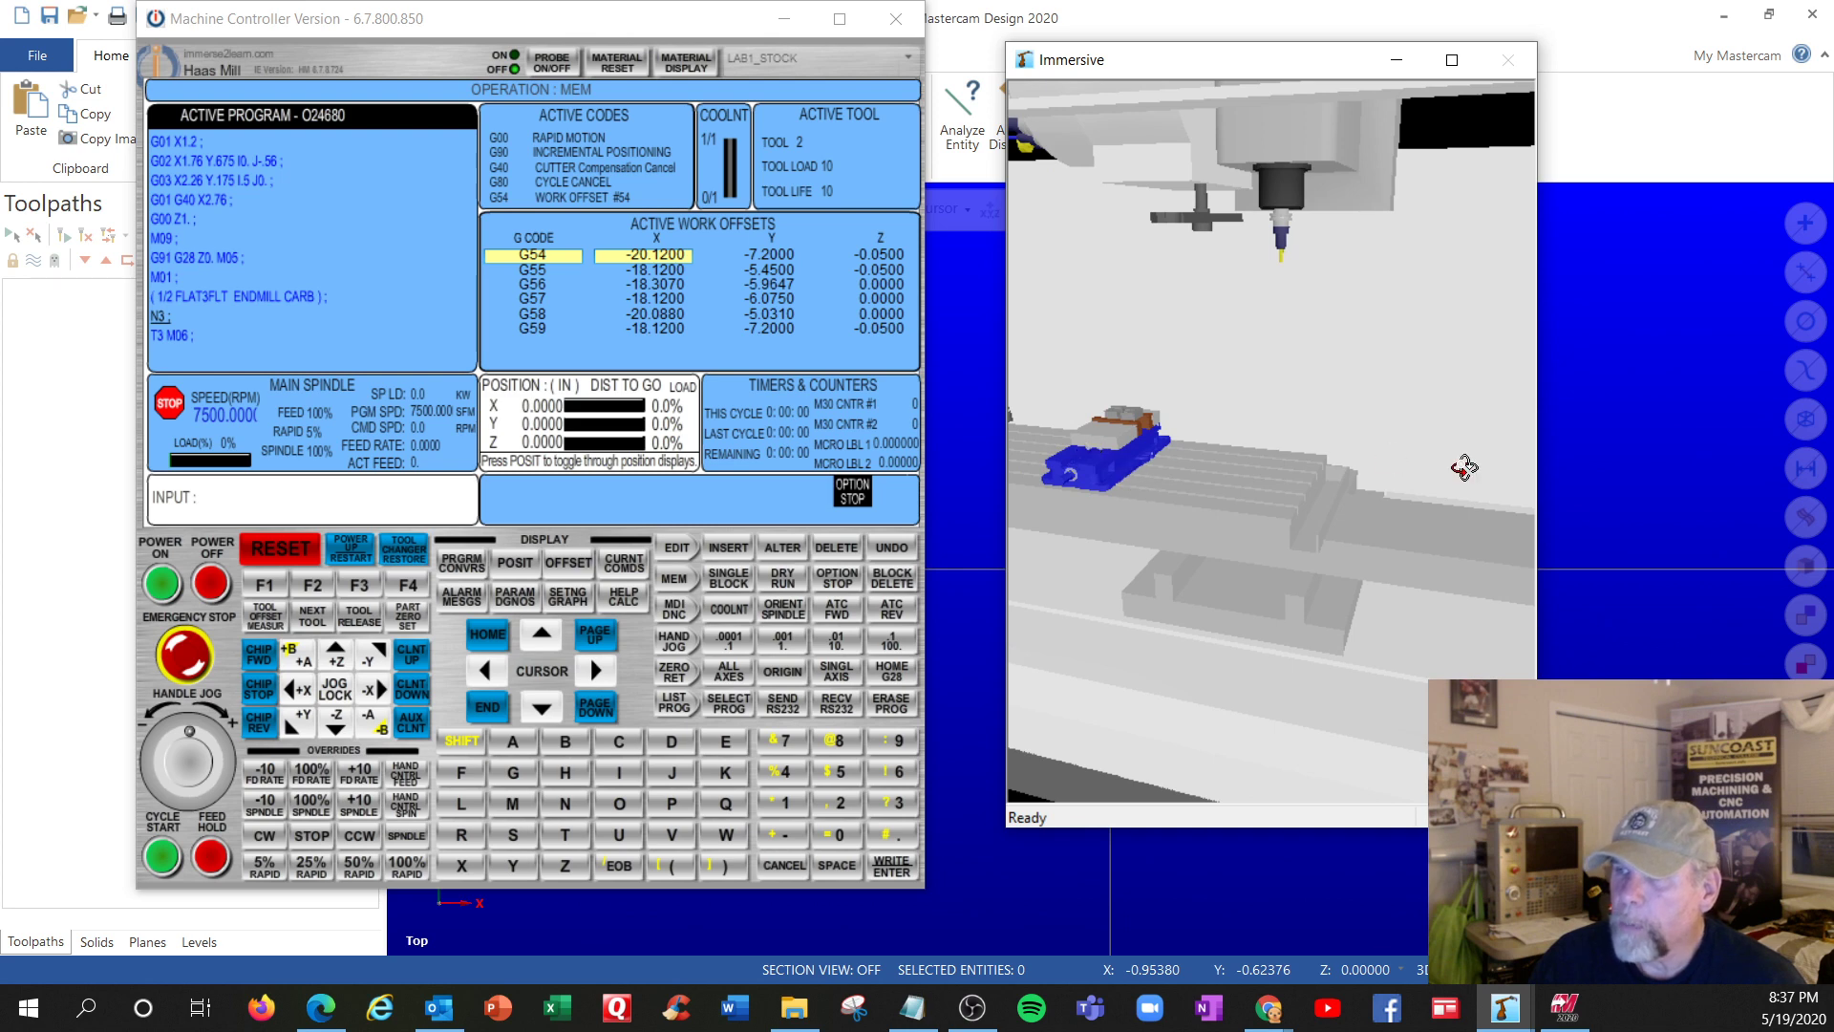
pyautogui.click(163, 860)
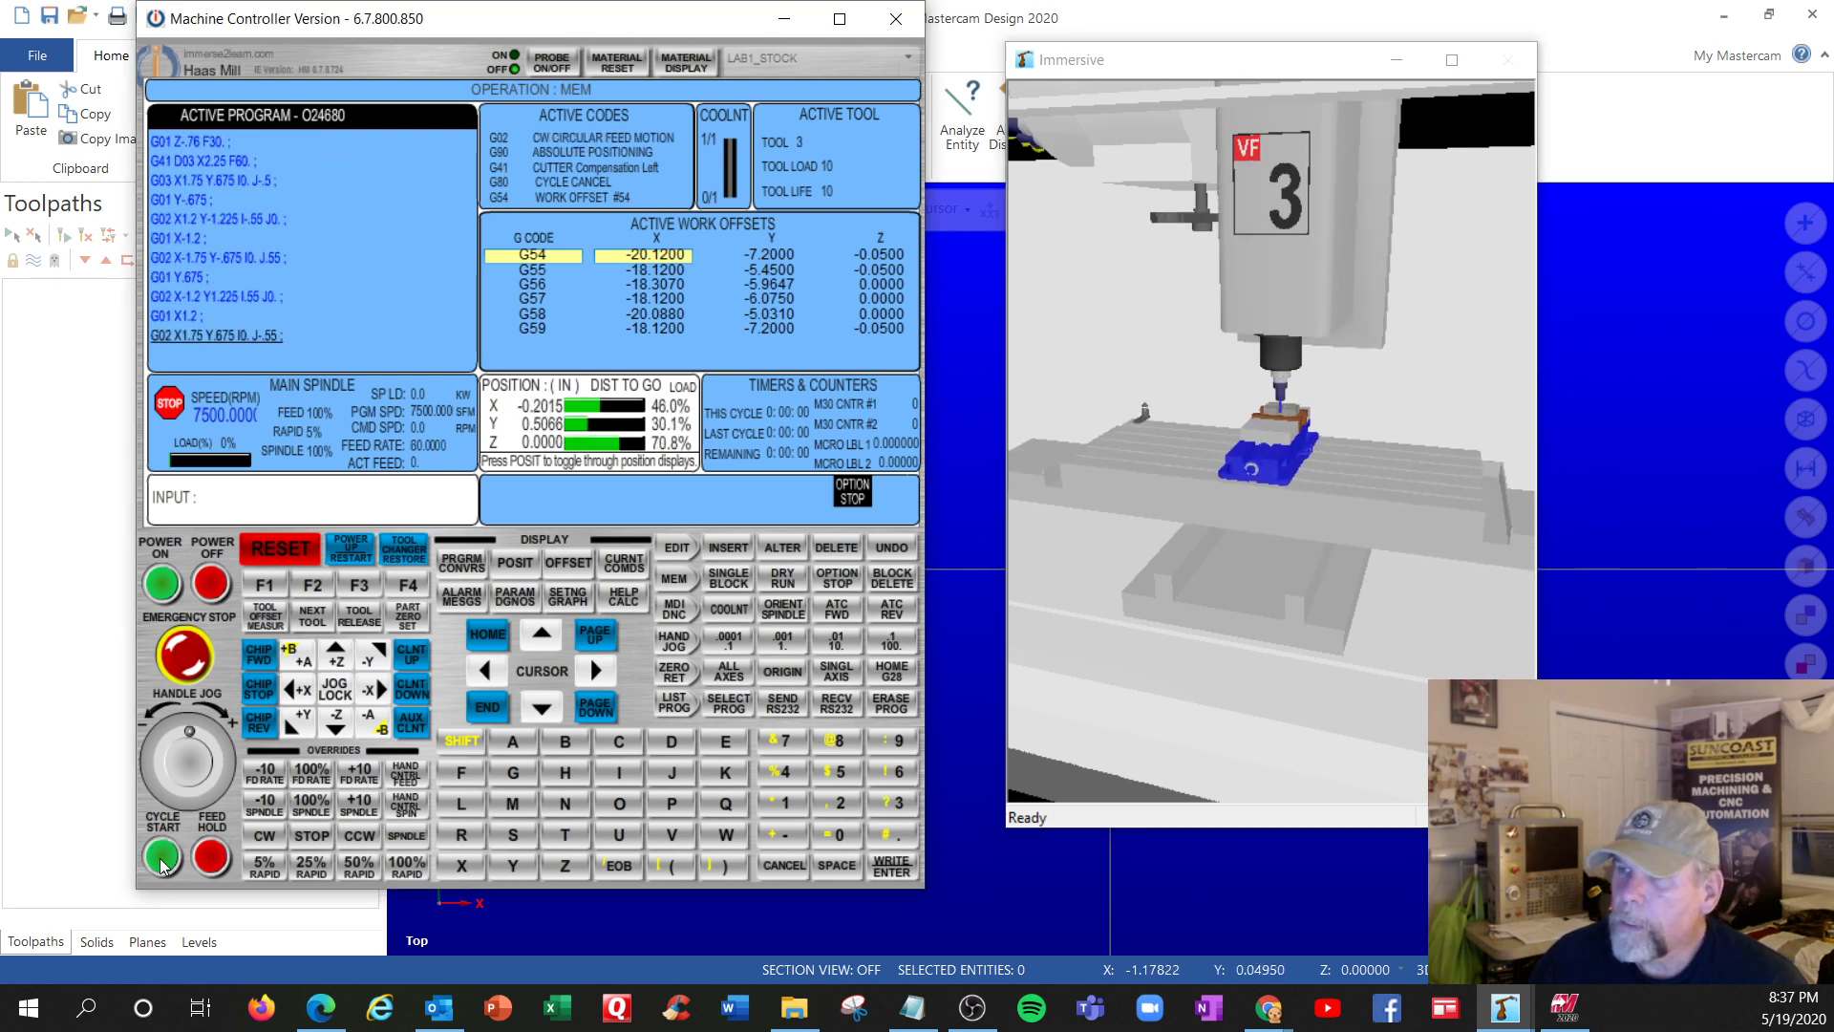
pyautogui.click(162, 859)
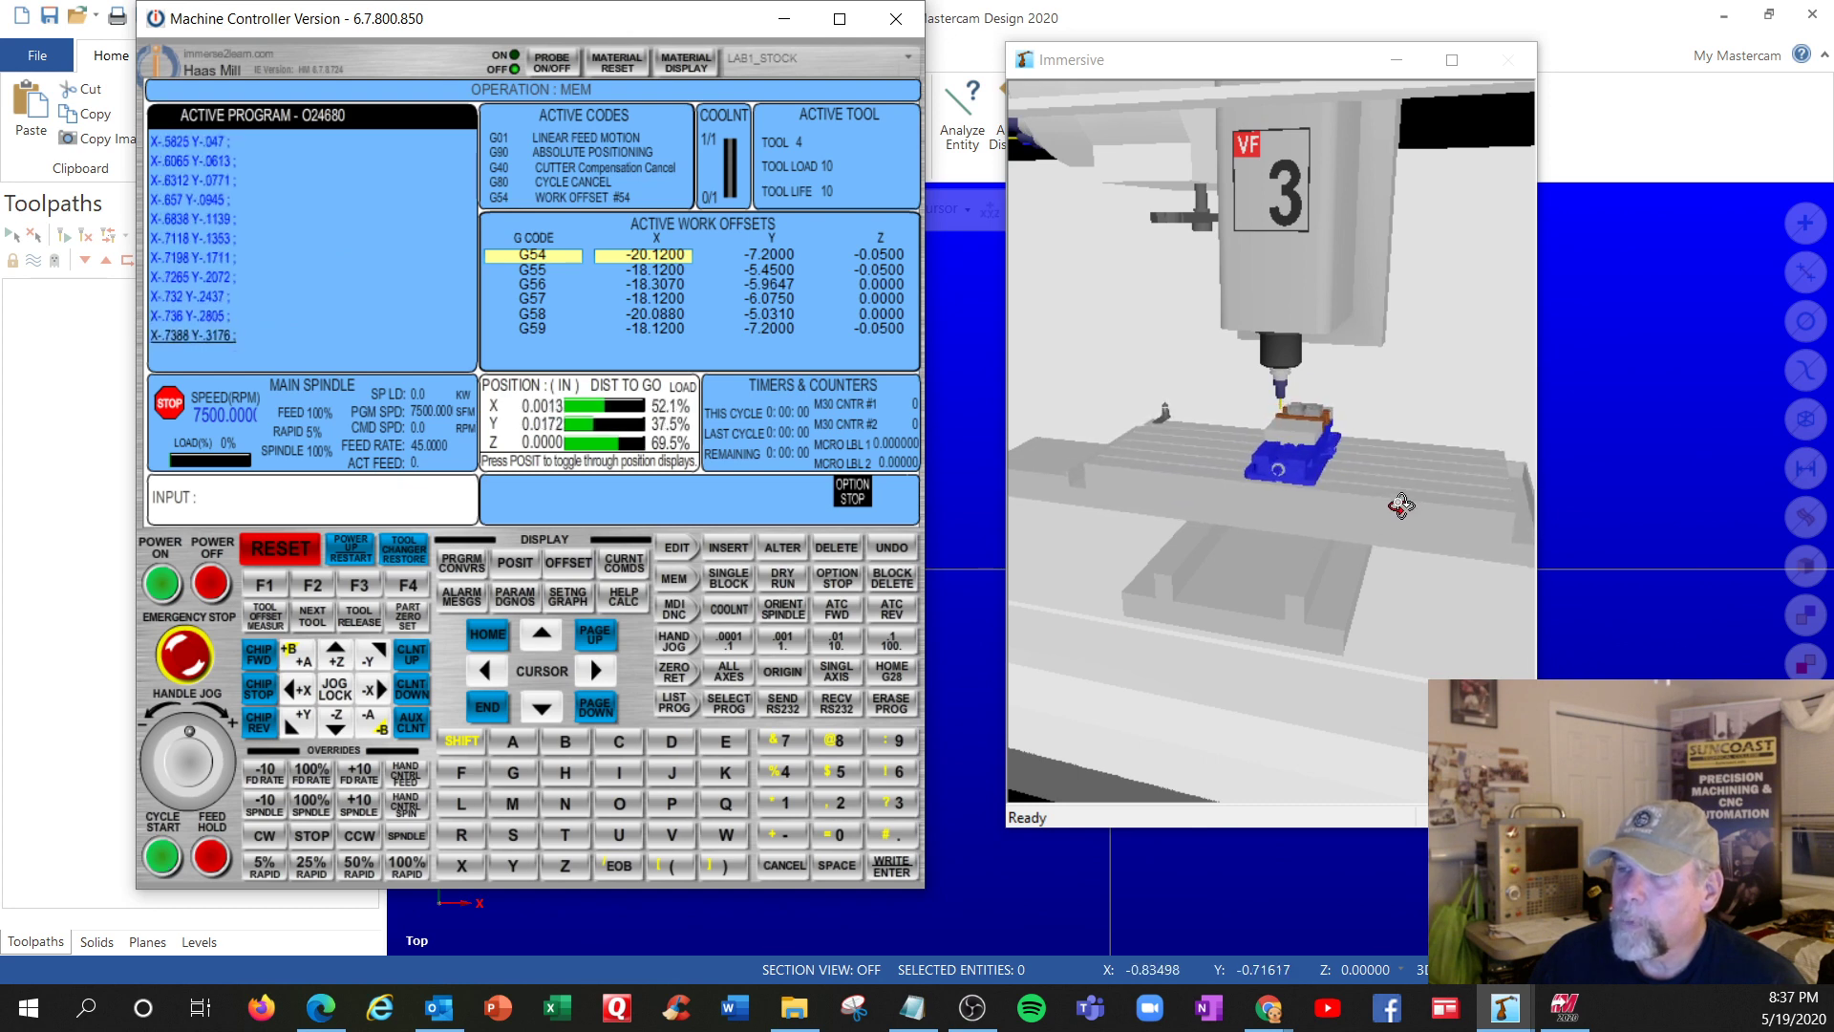
# Resume the program past the optional stop to run tool 5, the 3/8 finish pocket end mill
pyautogui.scroll(-2, 1219, 422)
pyautogui.scroll(8, 1228, 378)
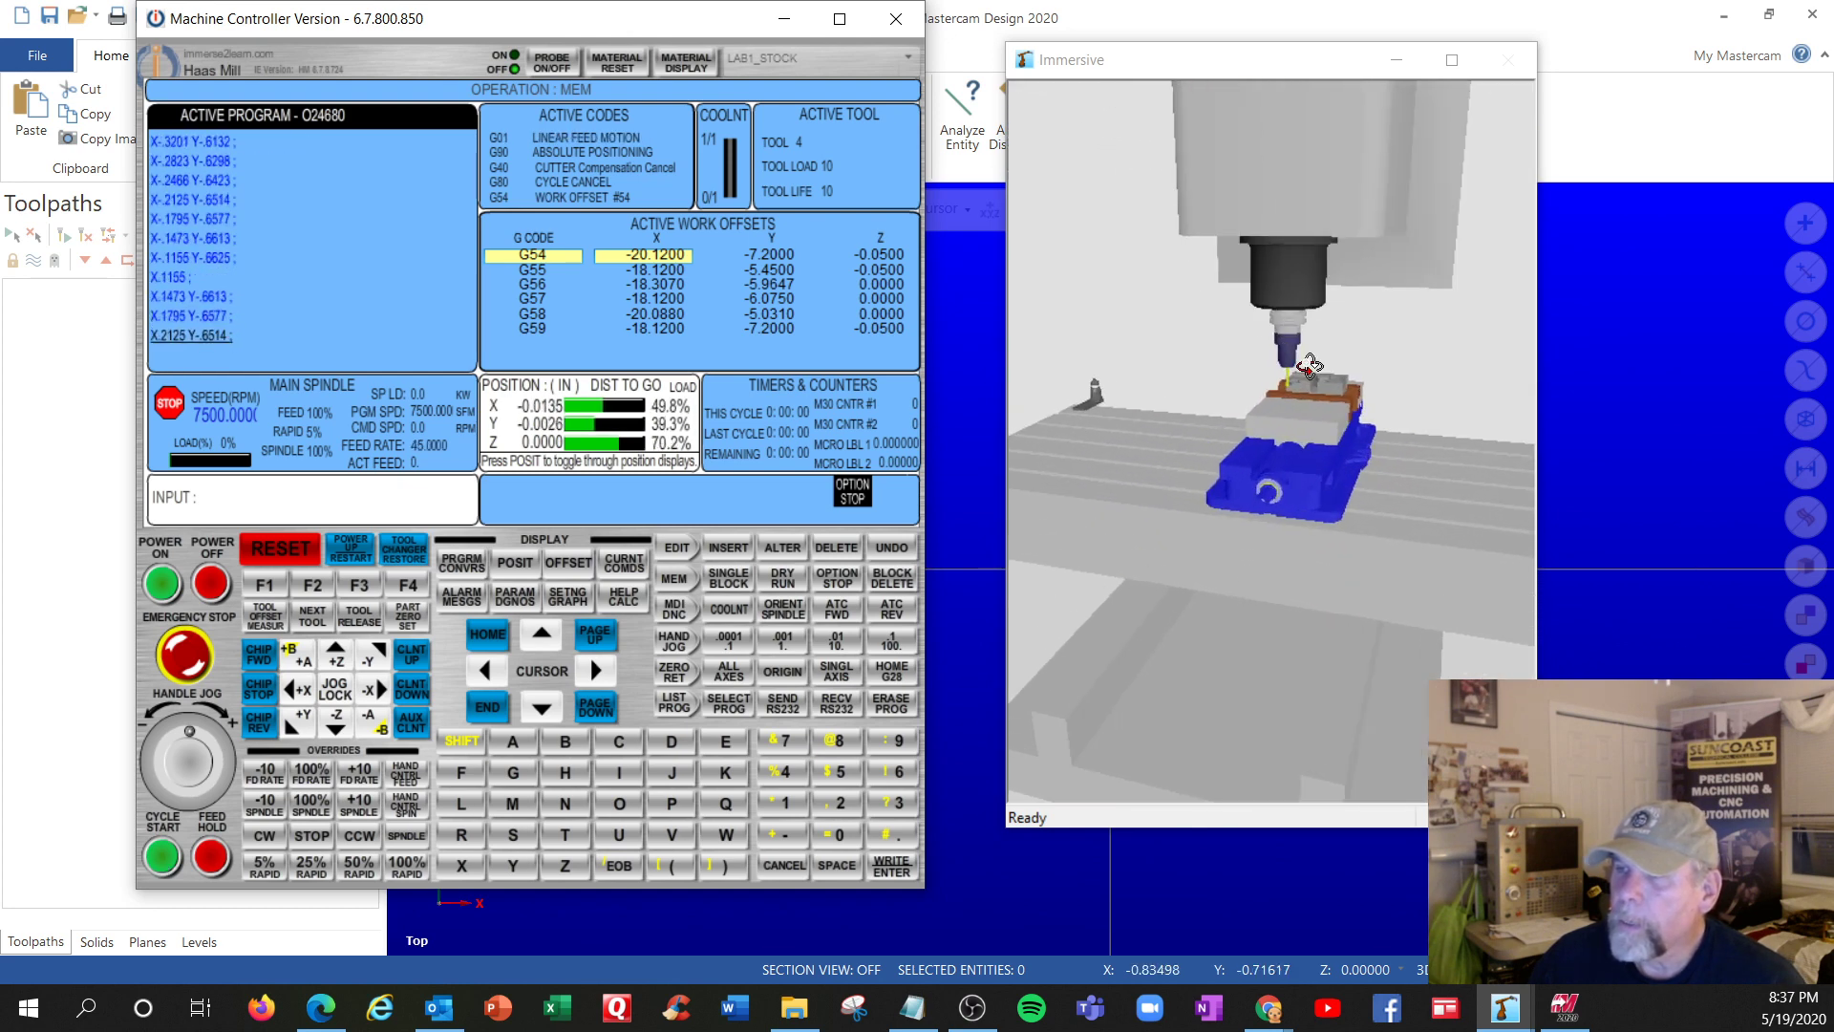
pyautogui.scroll(5, 1301, 352)
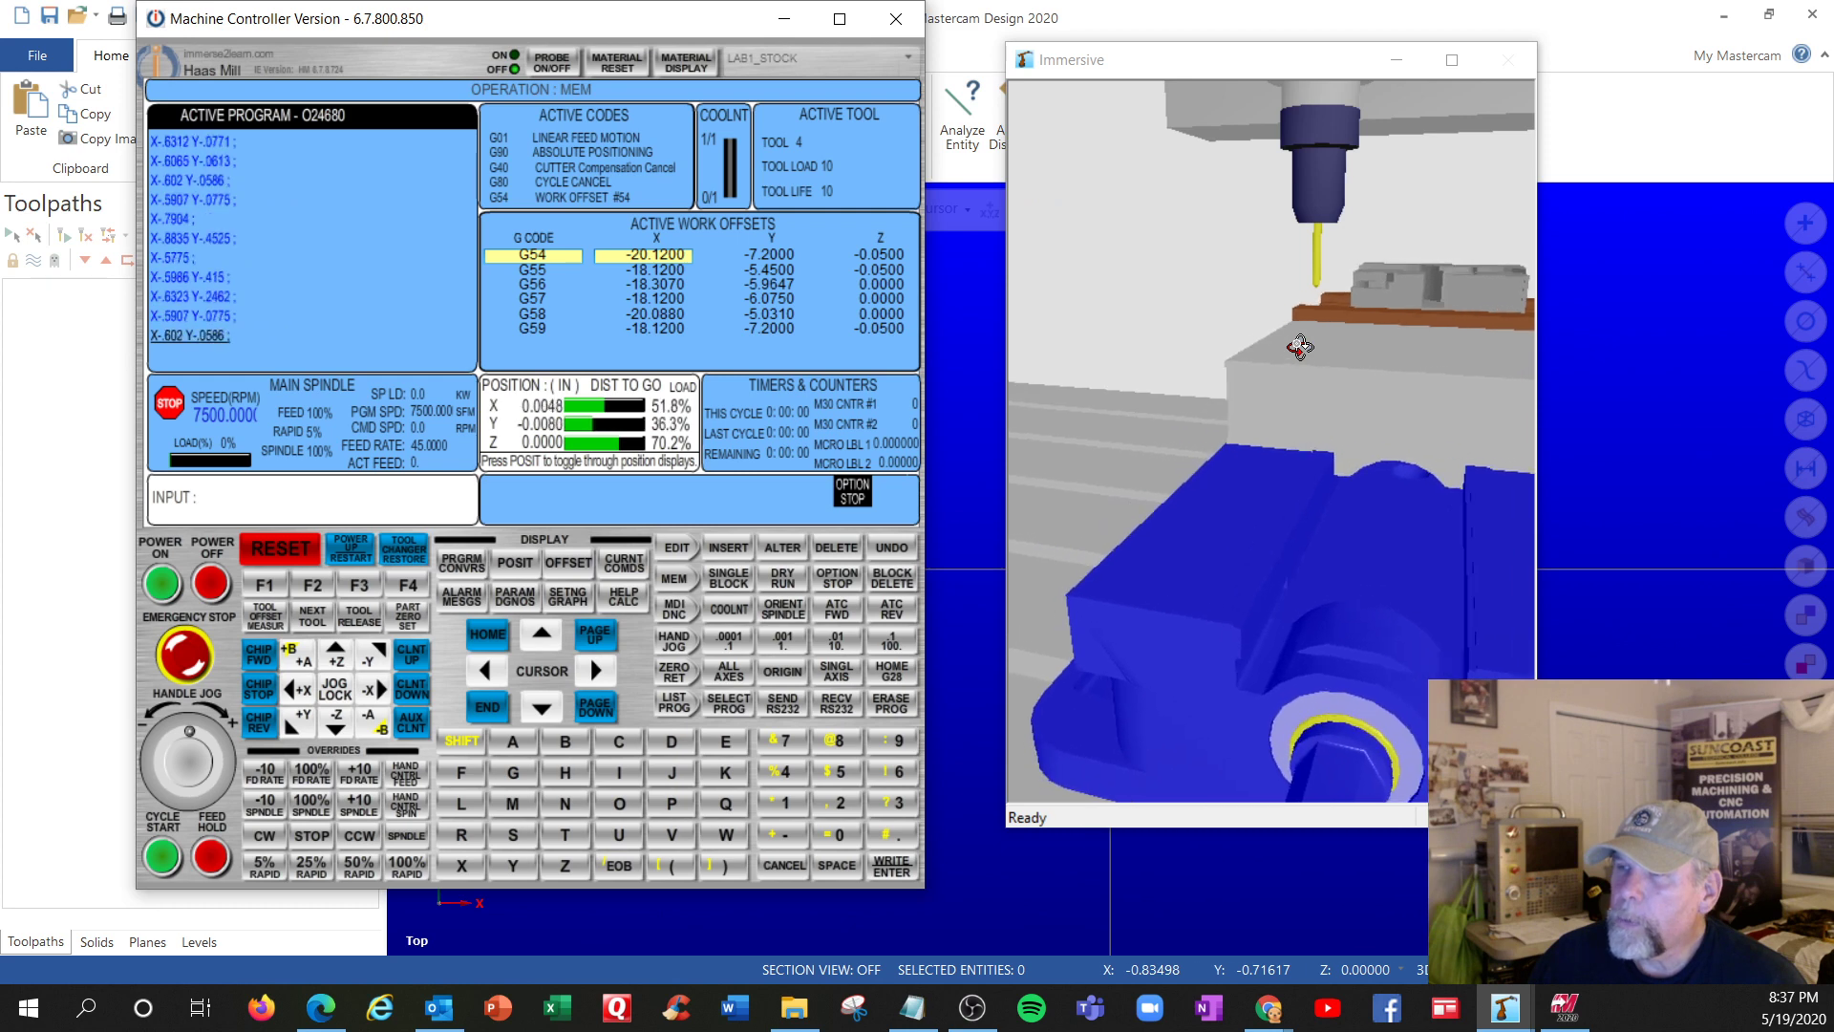
pyautogui.scroll(4, 1335, 329)
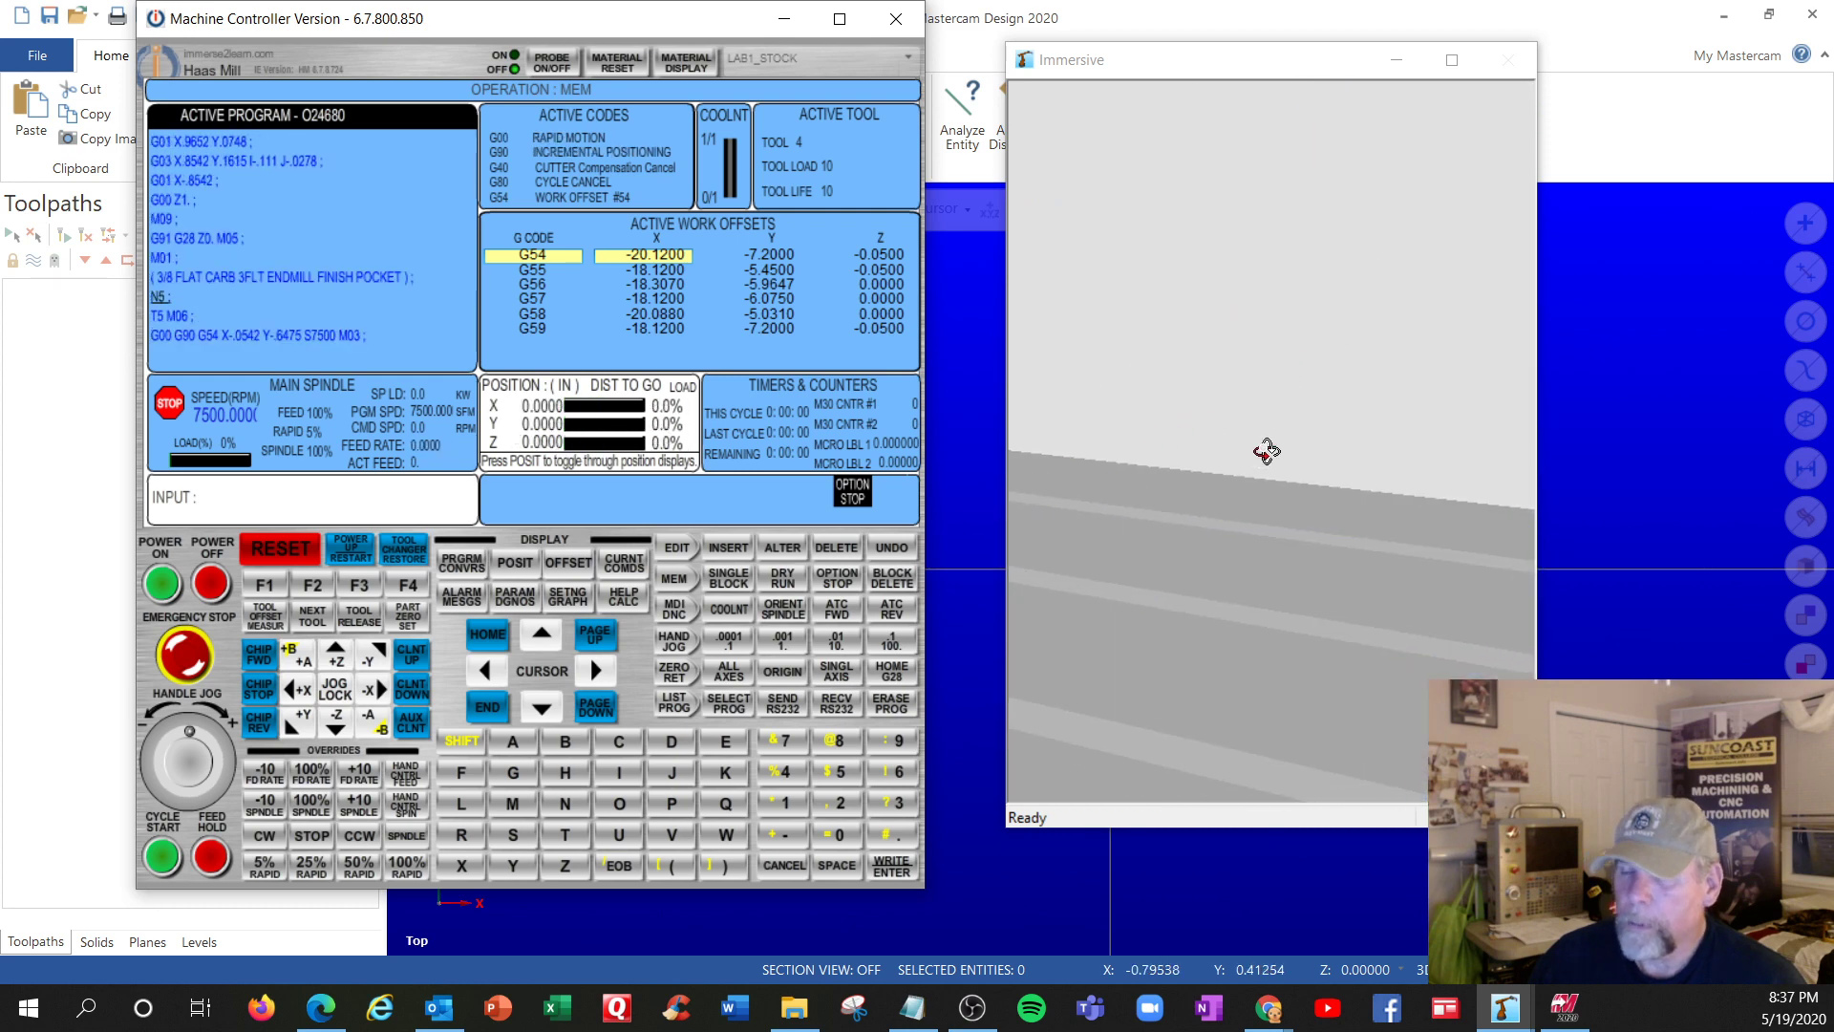
pyautogui.scroll(-6, 1257, 446)
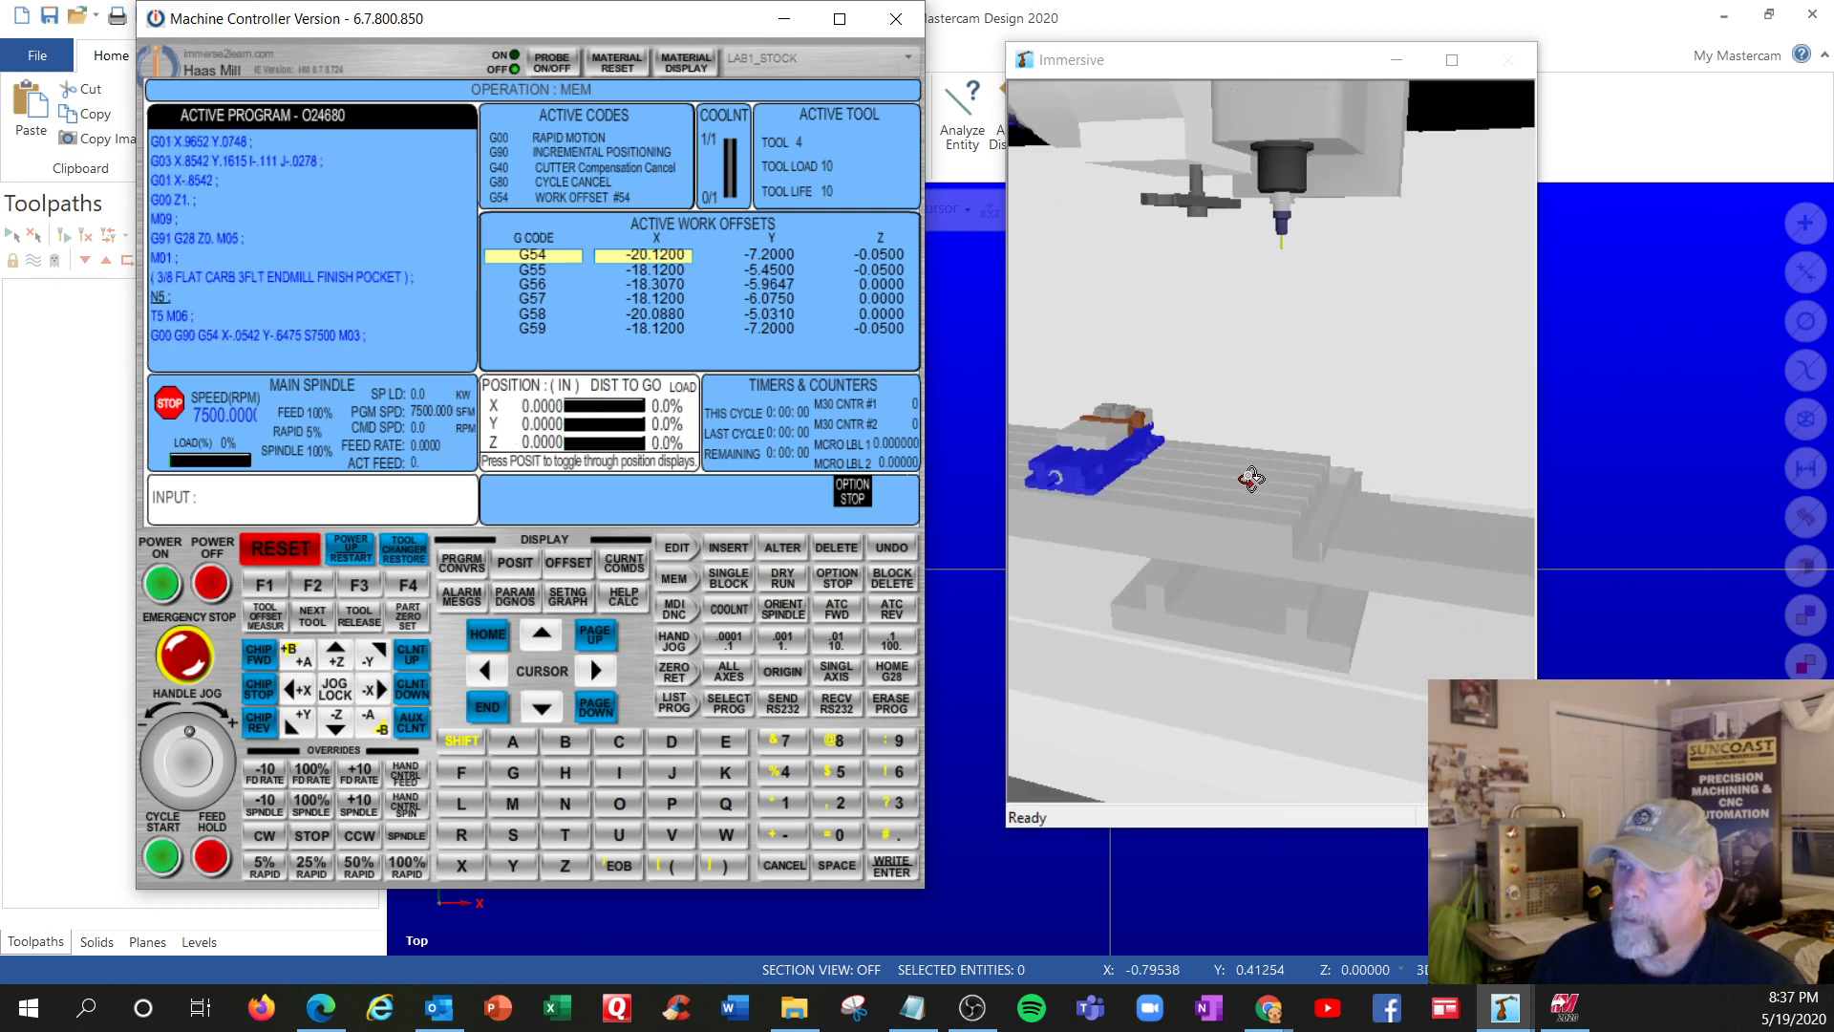
pyautogui.scroll(-2, 1128, 457)
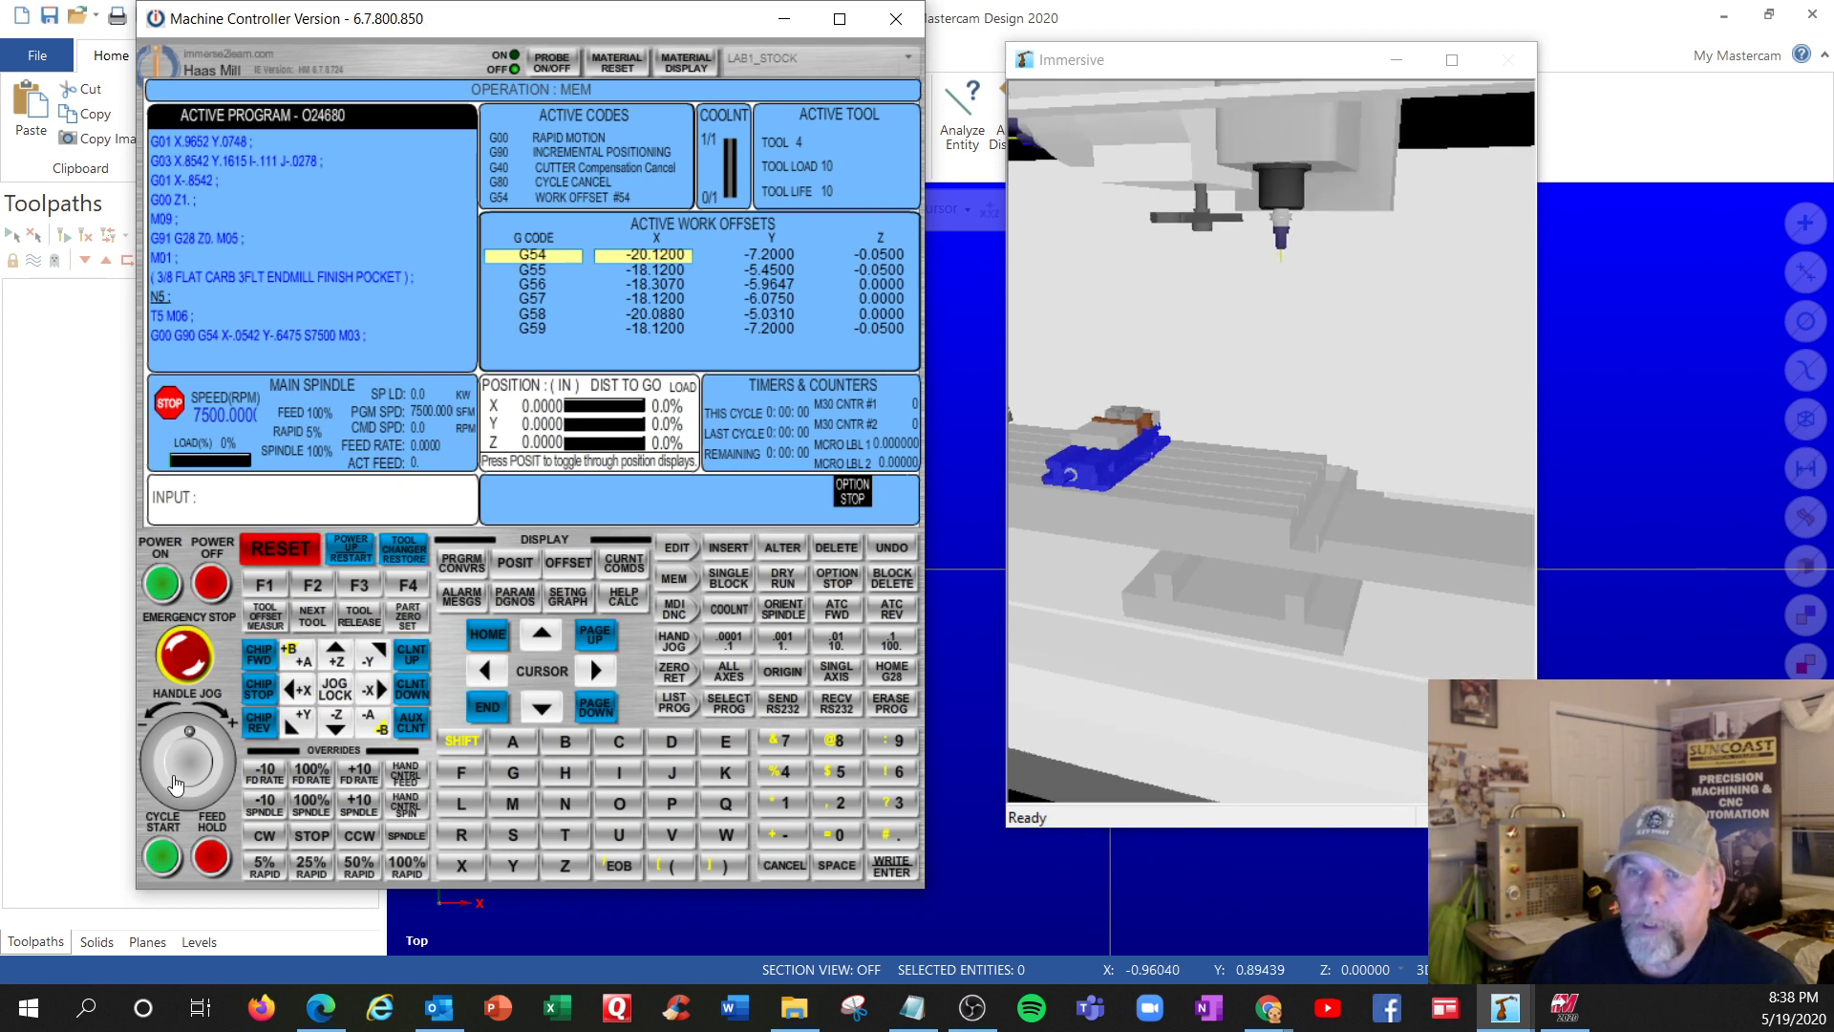
pyautogui.click(160, 859)
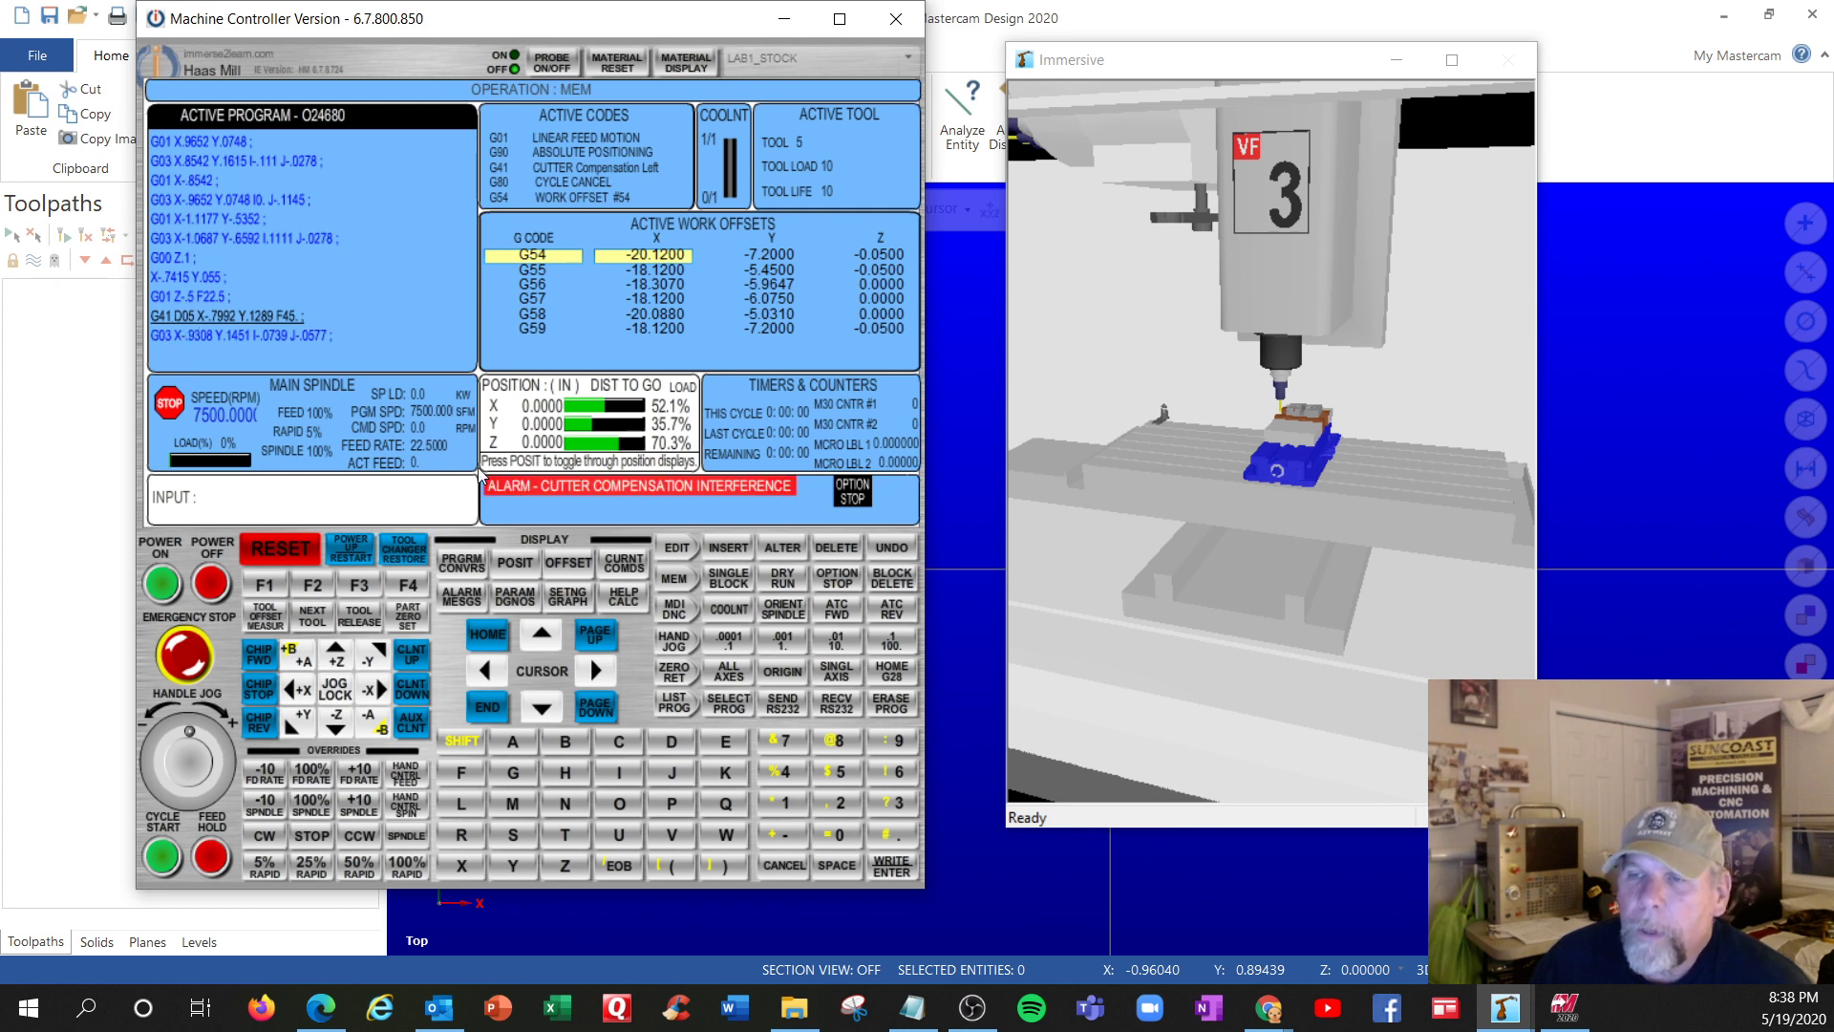
# Set tool 5's diameter geometry offset to 0.0000, return to memory mode and reset the control to clear the alarm
pyautogui.click(569, 558)
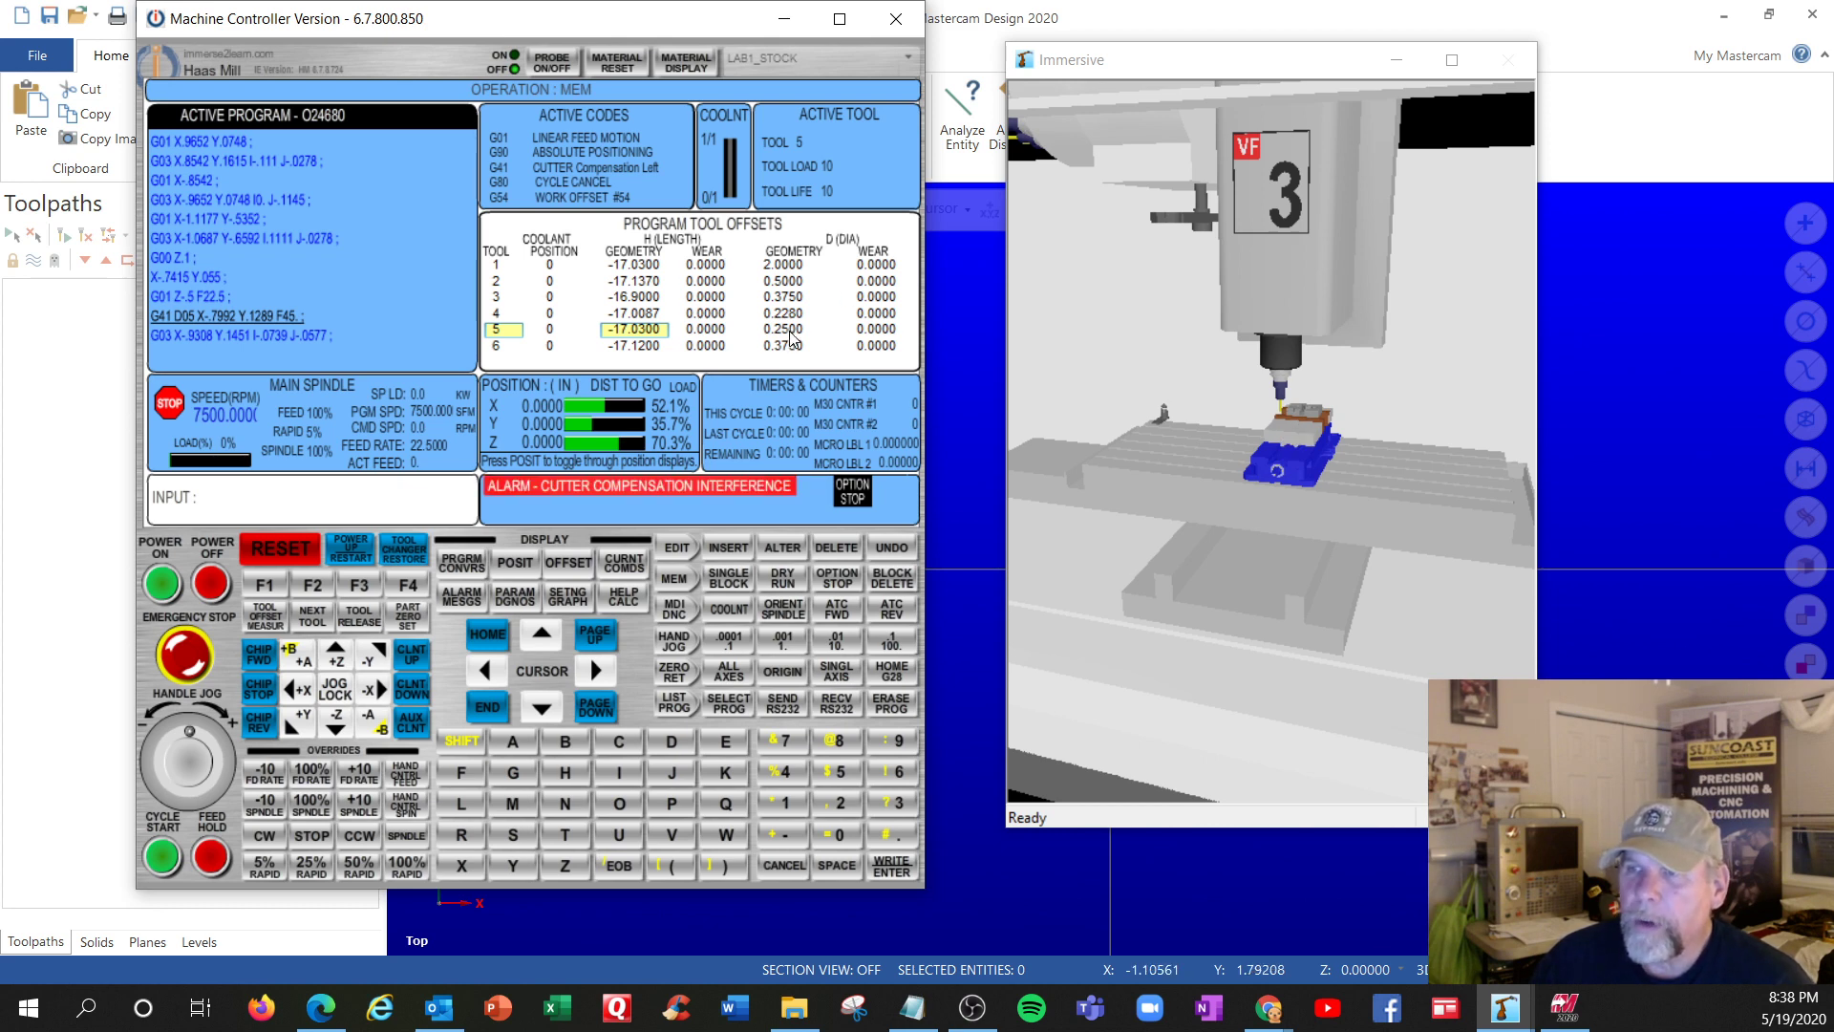
pyautogui.click(595, 671)
pyautogui.click(595, 671)
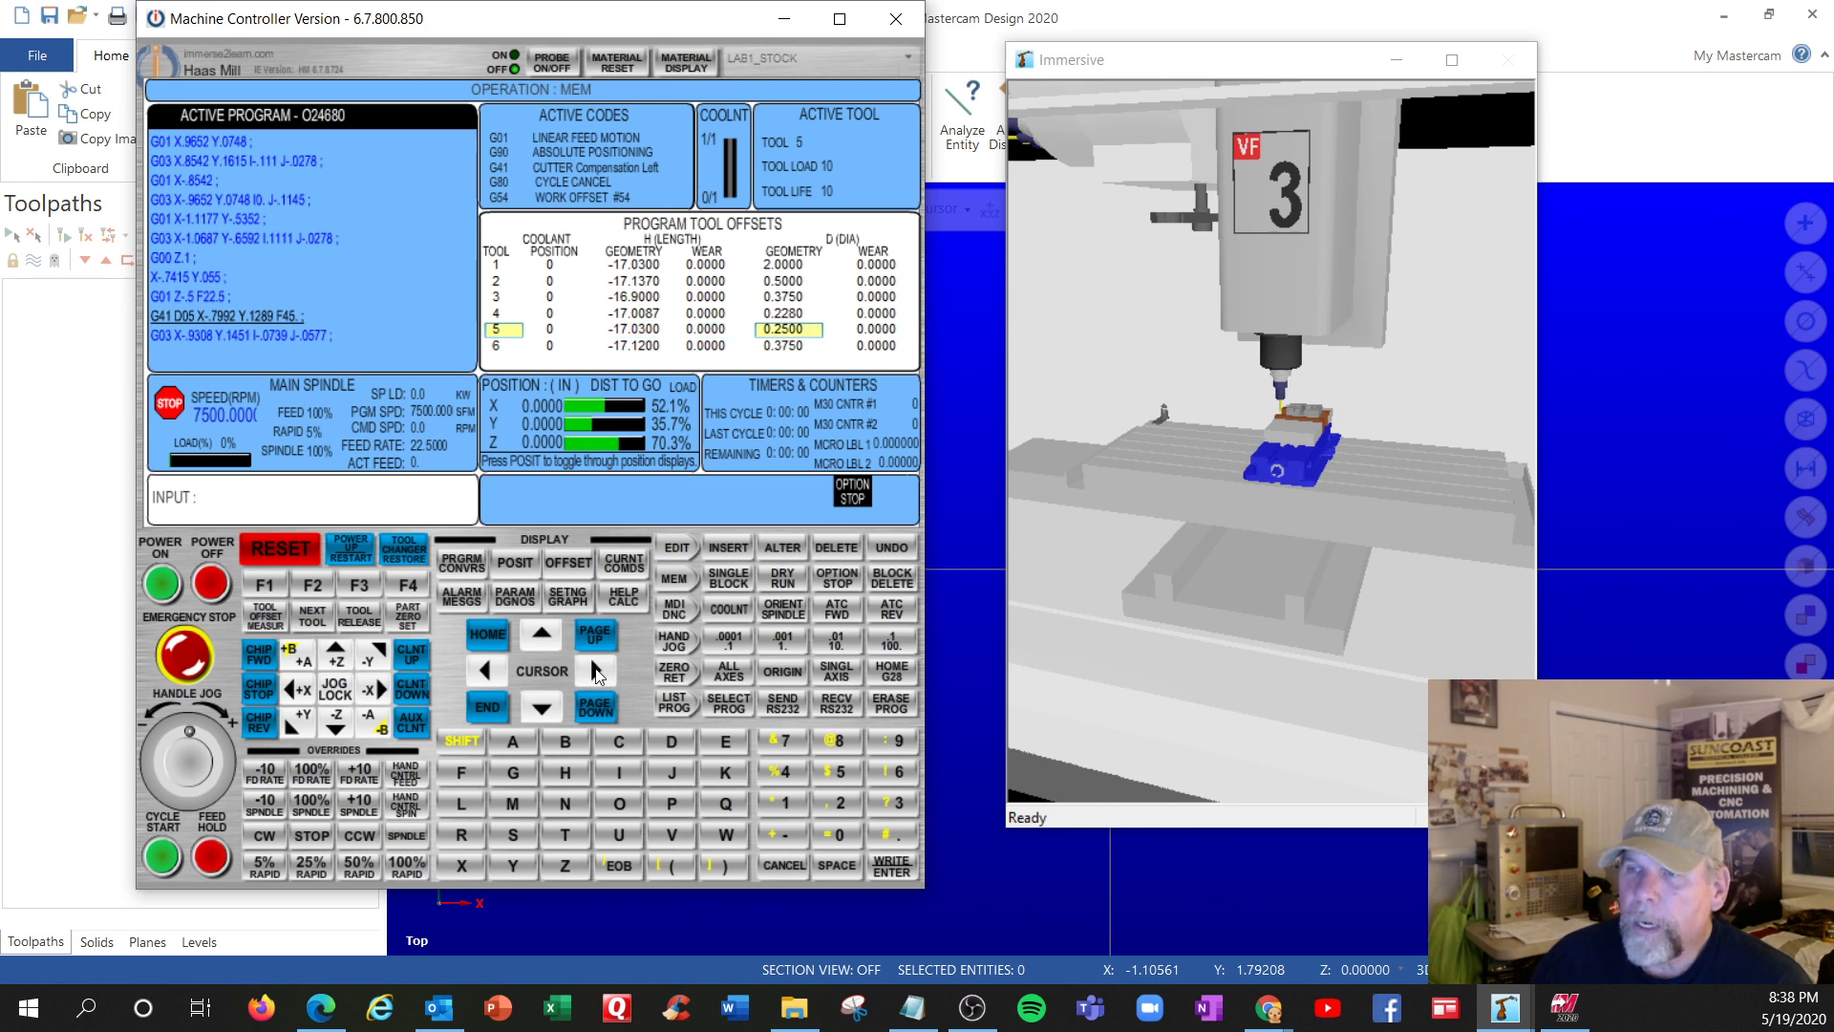
pyautogui.click(837, 829)
pyautogui.click(267, 581)
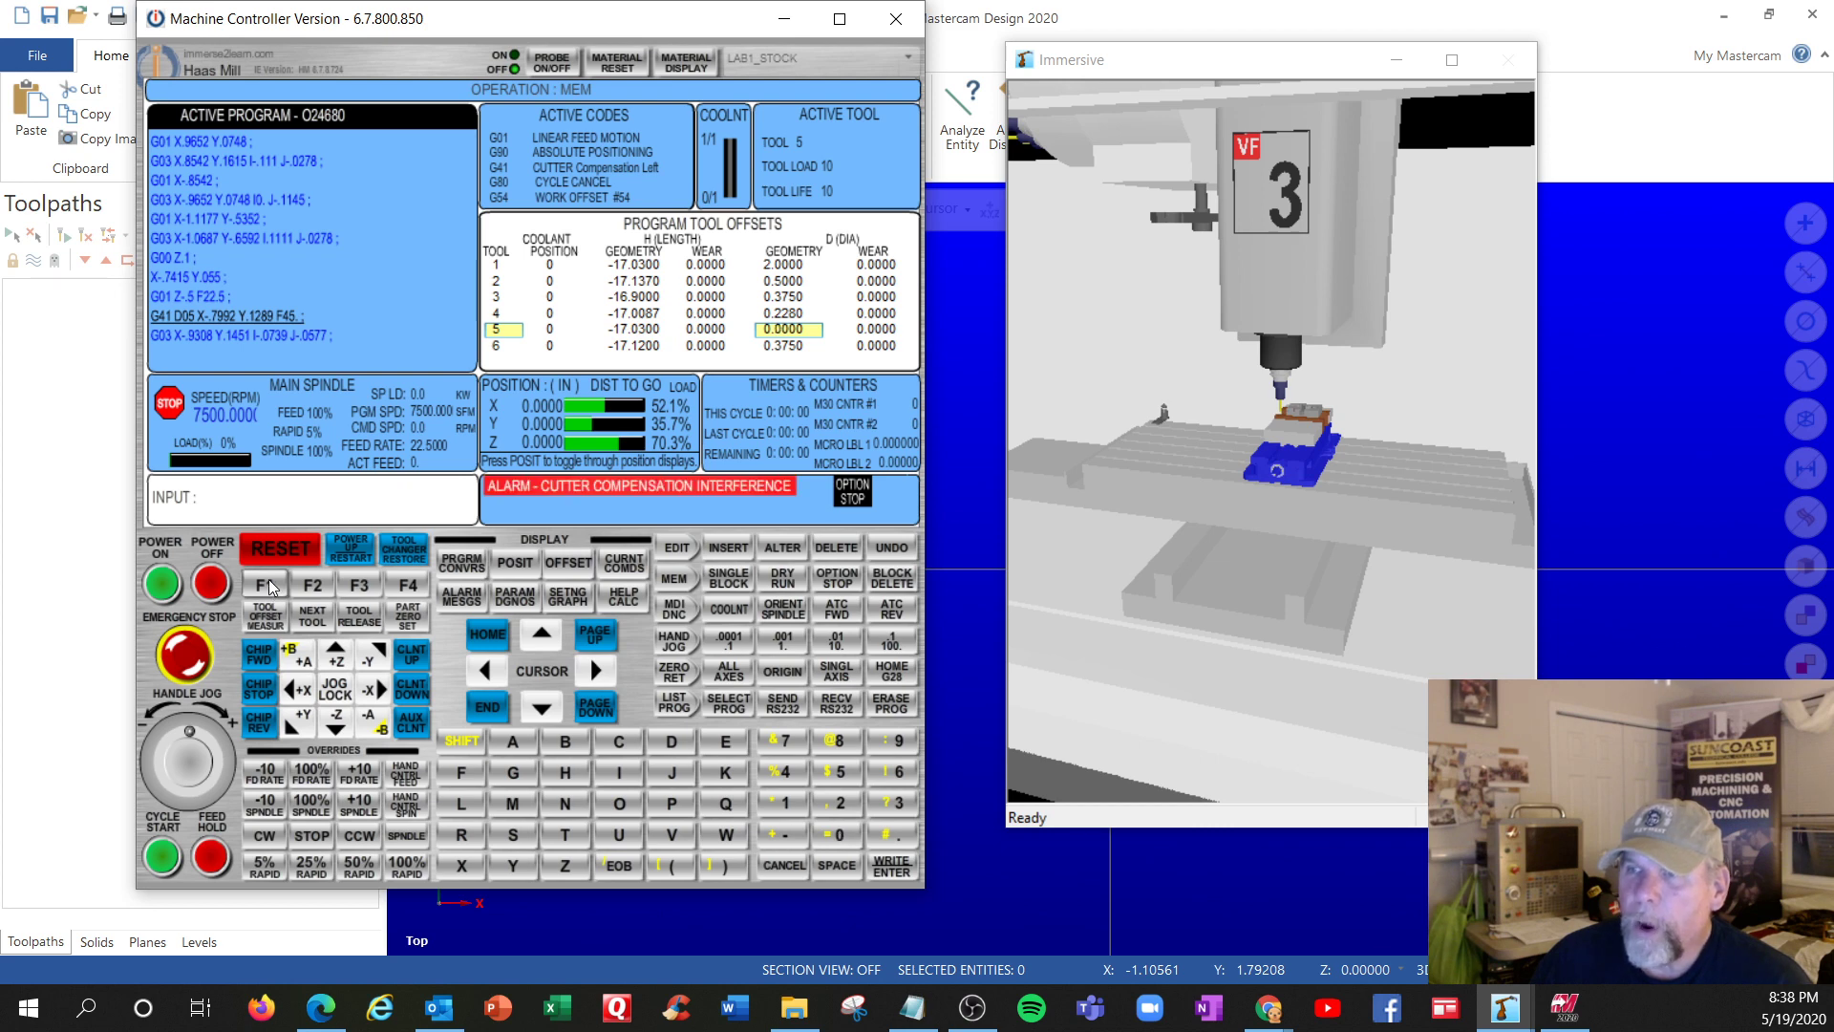
pyautogui.click(659, 574)
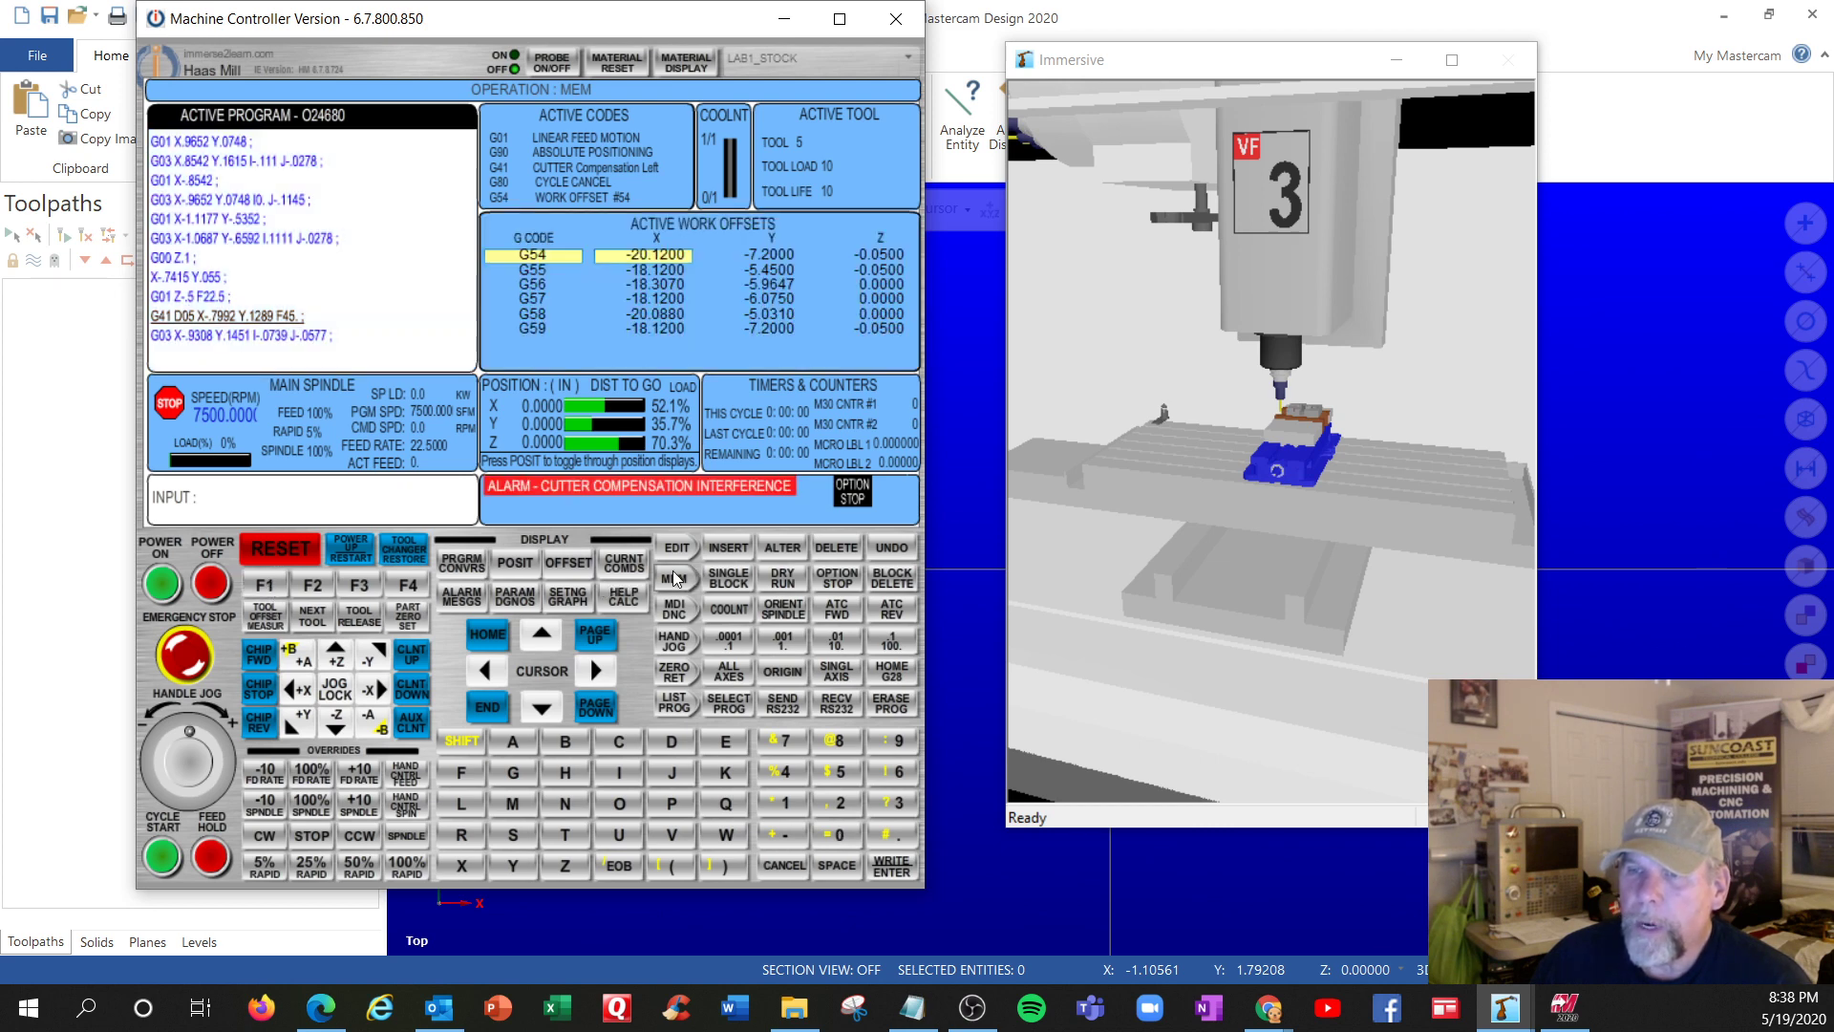
pyautogui.click(279, 541)
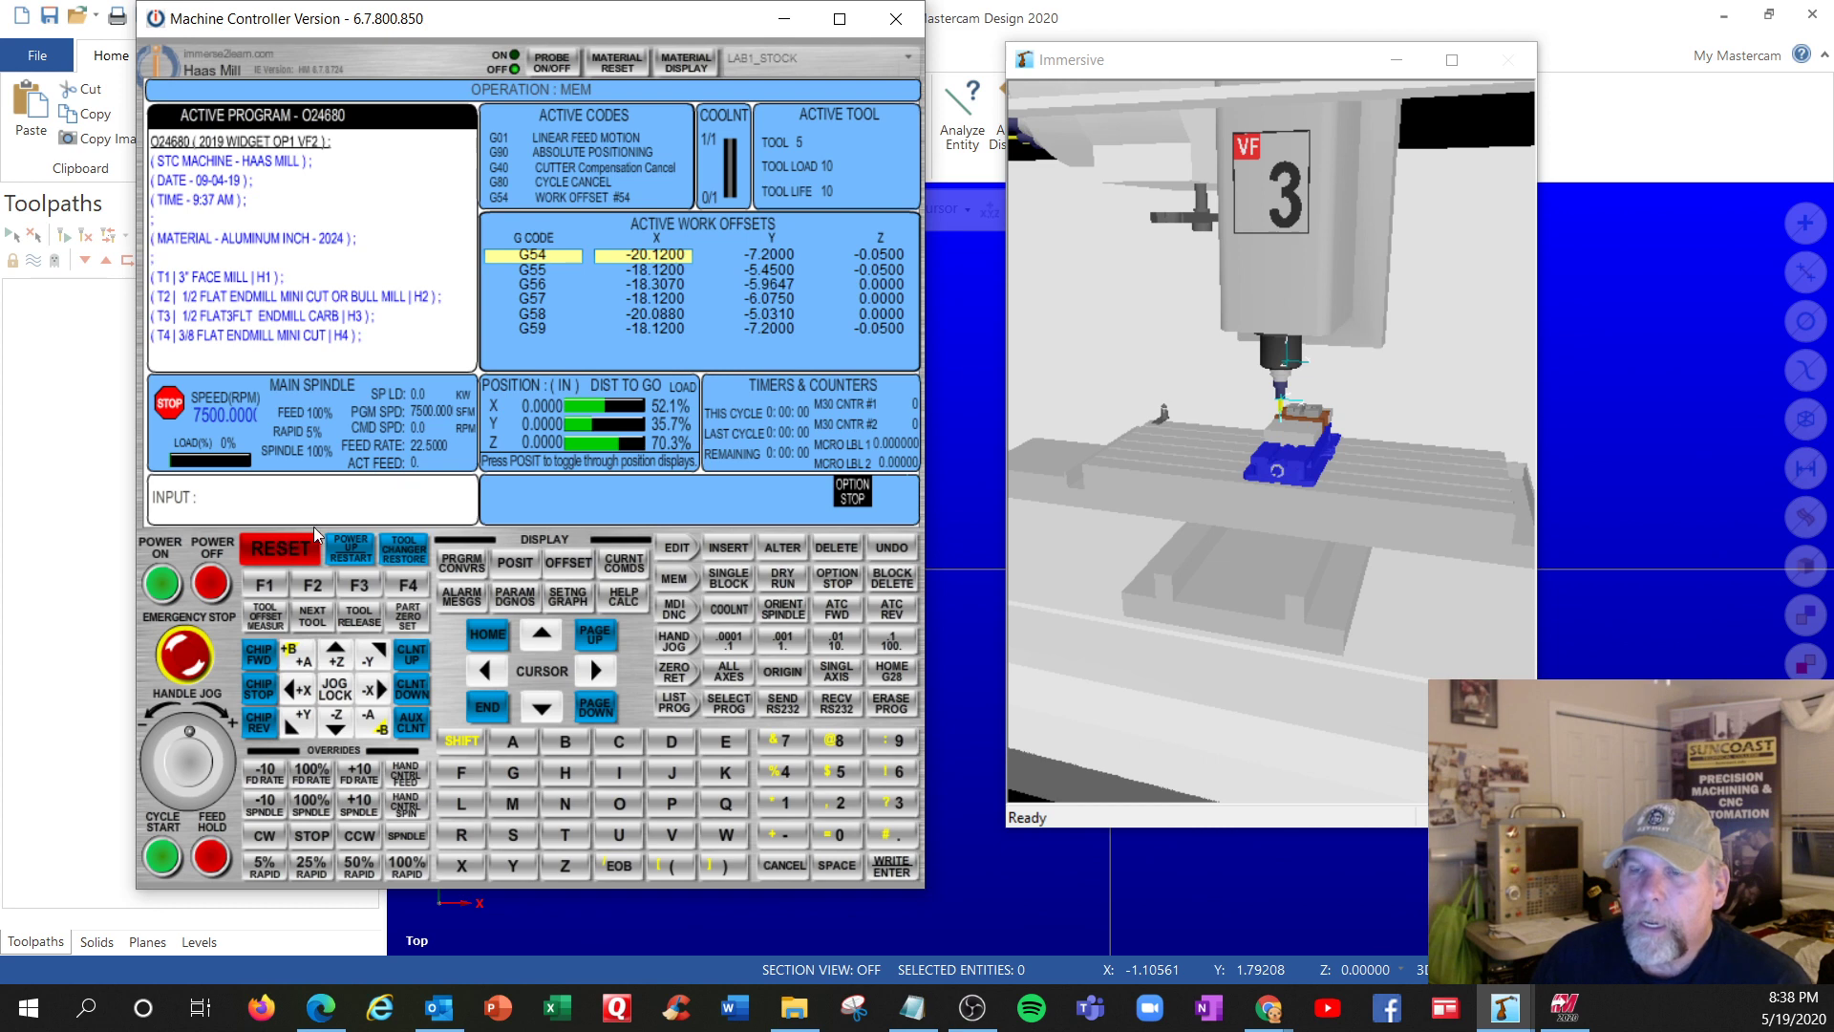
# Try to search program O24680 for T5, first in memory mode and again in edit mode
pyautogui.click(565, 834)
pyautogui.click(841, 771)
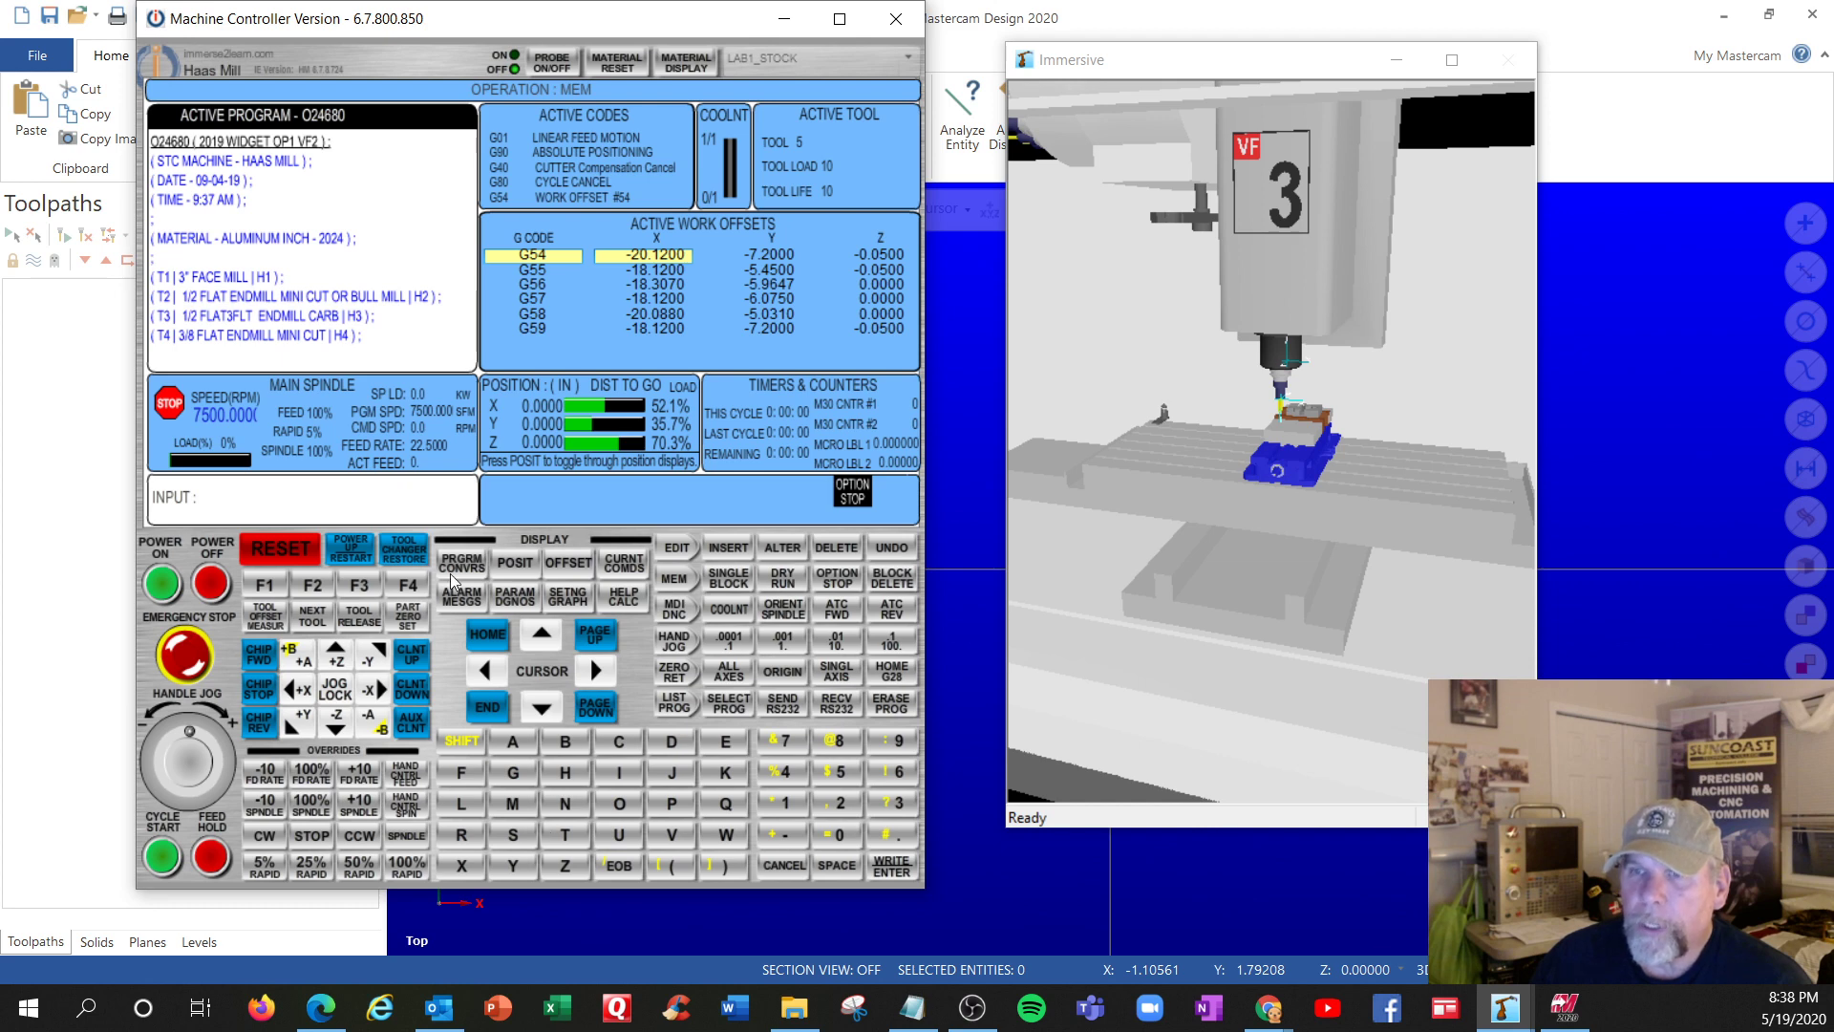
pyautogui.click(678, 547)
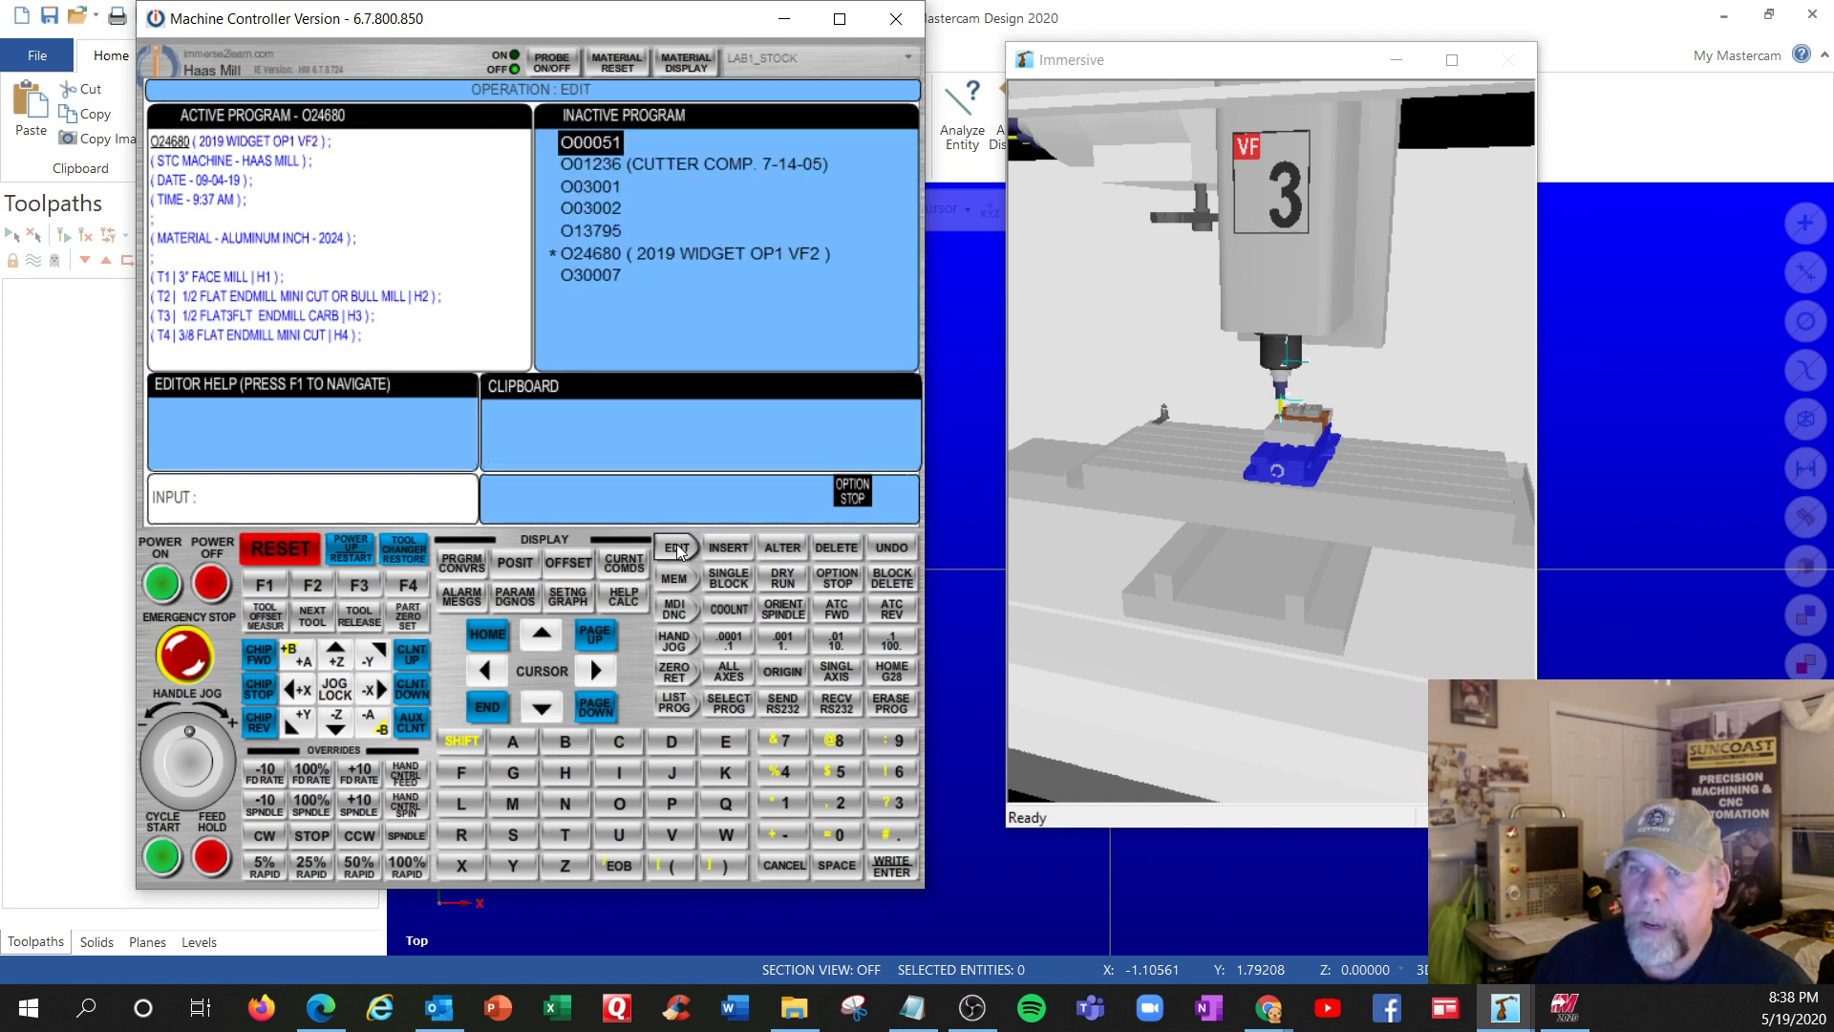
pyautogui.click(565, 834)
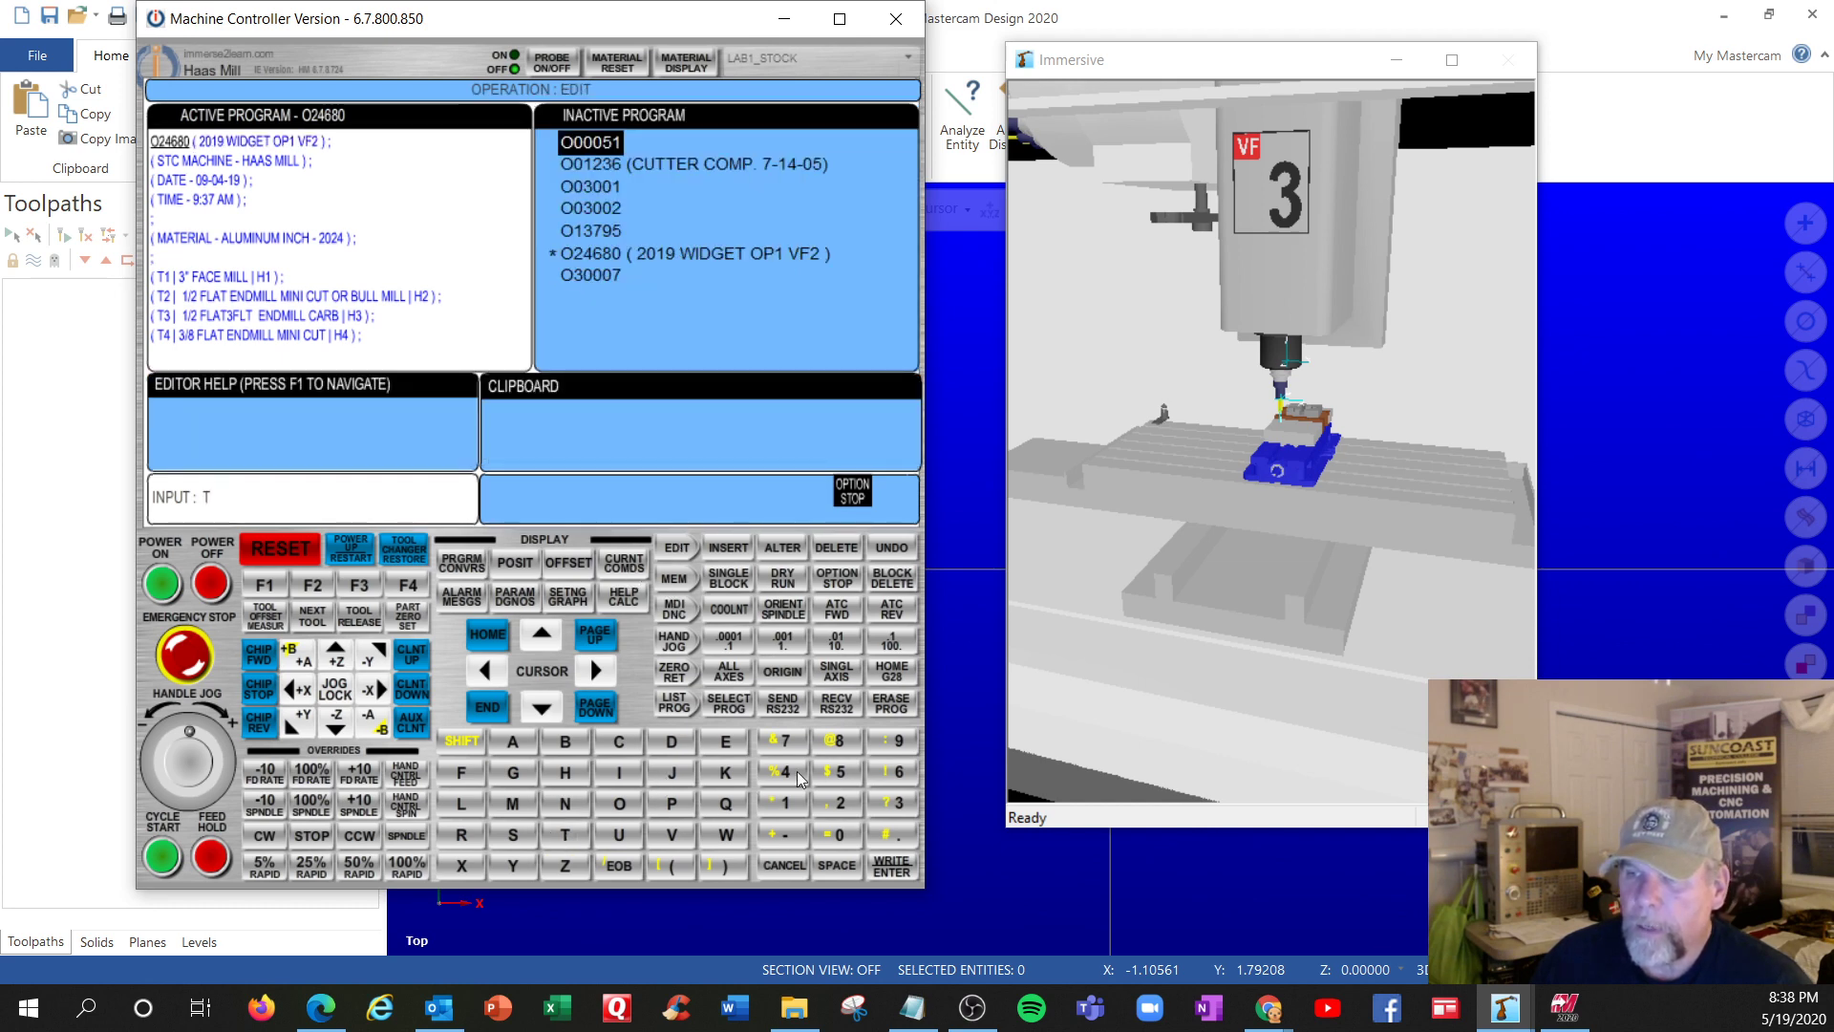
pyautogui.click(839, 774)
pyautogui.click(544, 711)
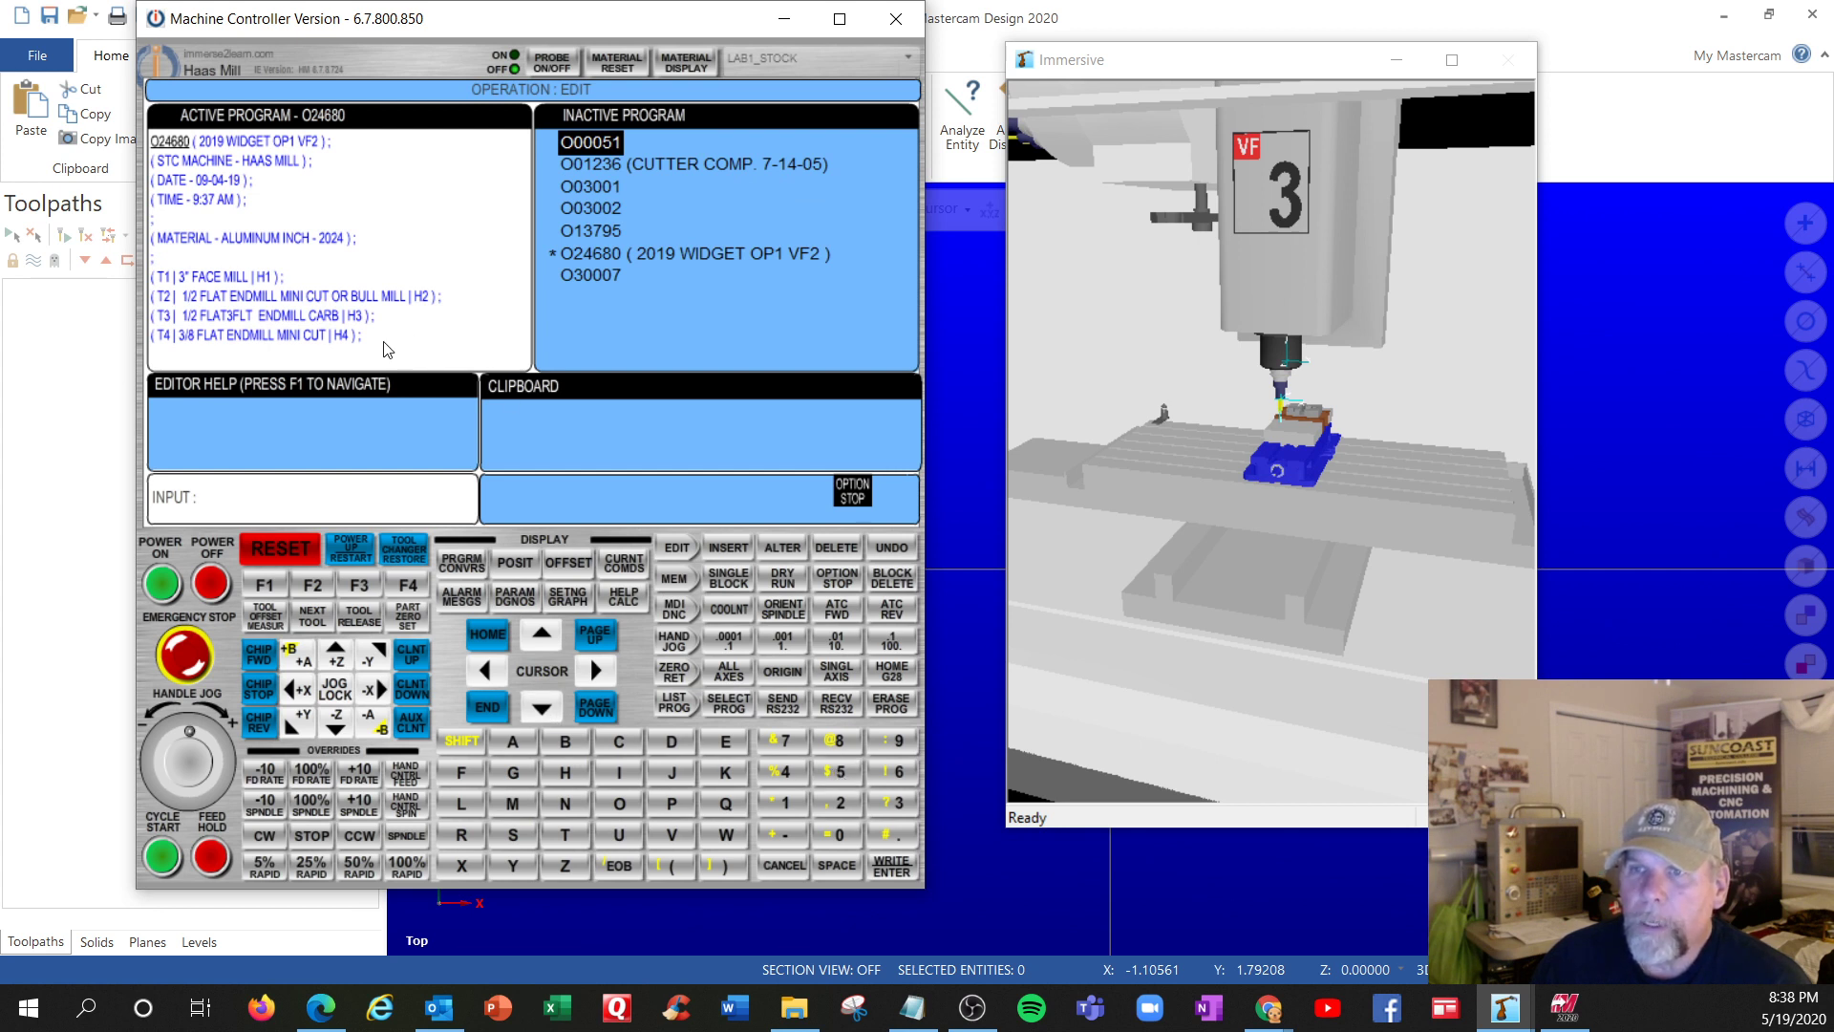
# Look through program O24680 for the tool 5 block and reset to the start of the program
pyautogui.click(596, 706)
pyautogui.click(599, 707)
pyautogui.click(599, 706)
pyautogui.click(599, 707)
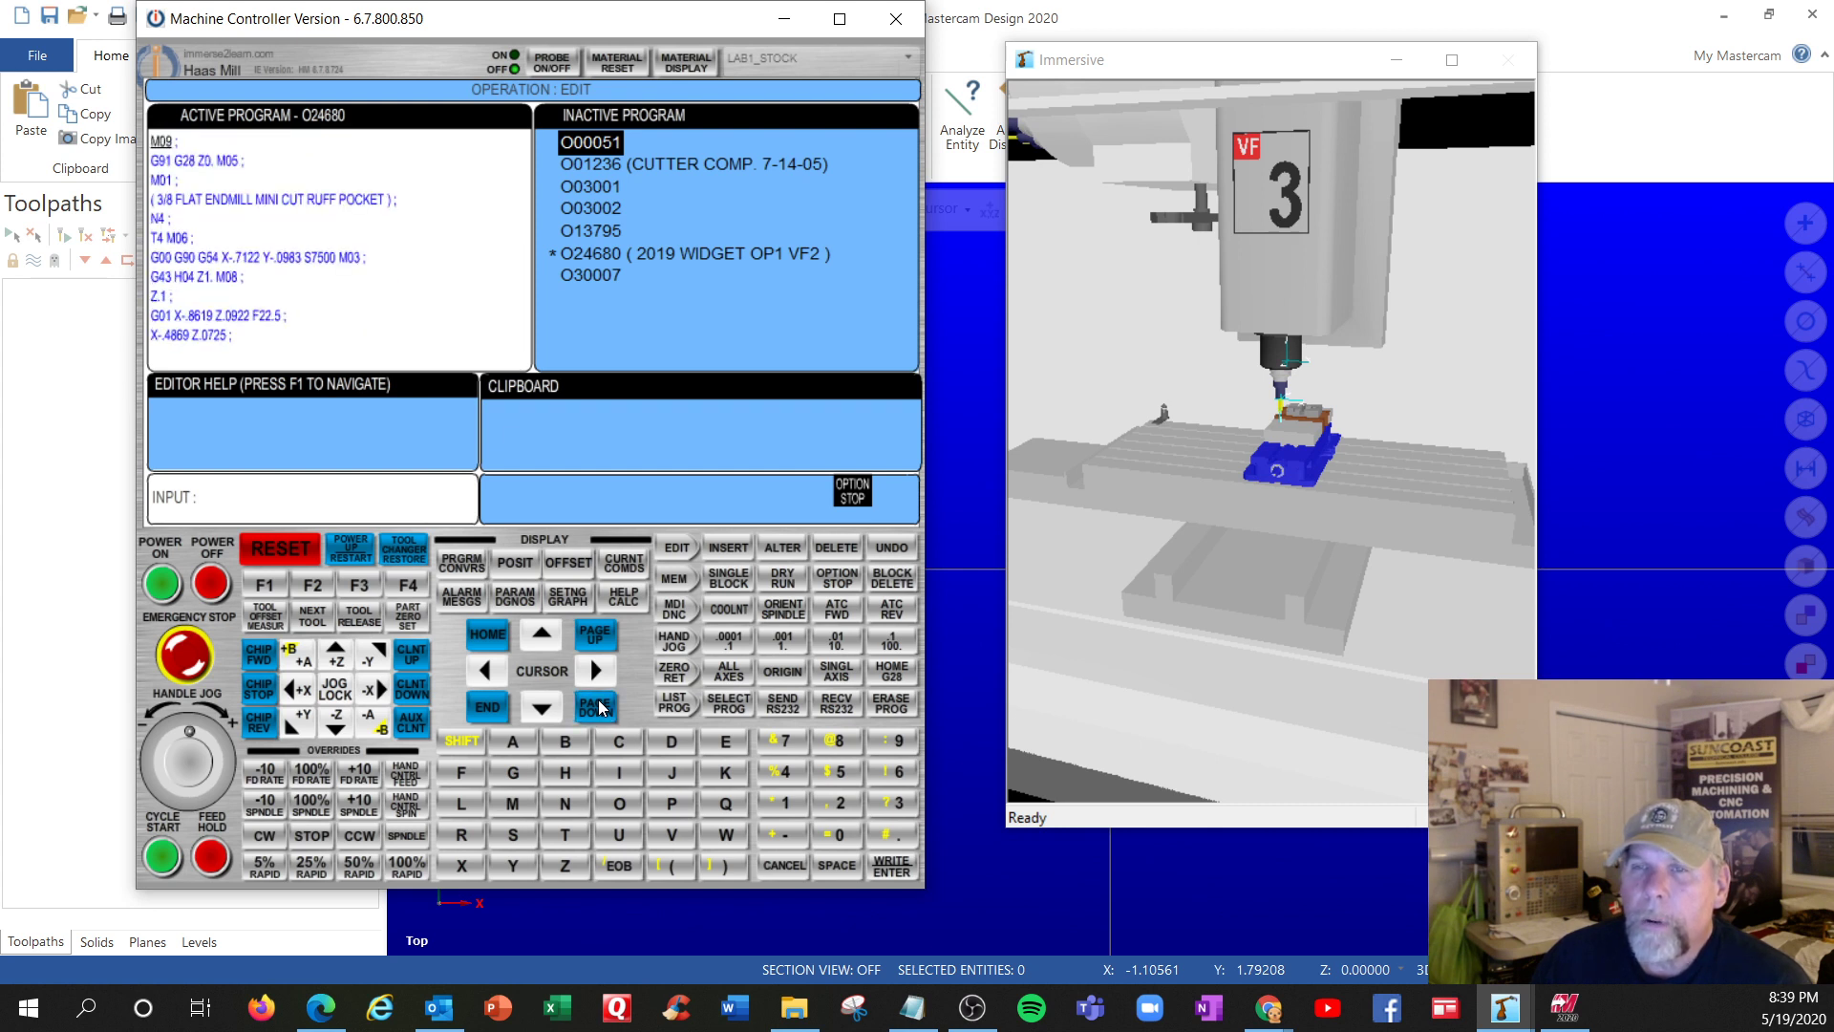
pyautogui.click(599, 707)
pyautogui.click(599, 707)
pyautogui.click(599, 707)
pyautogui.click(598, 707)
pyautogui.click(599, 706)
pyautogui.click(599, 707)
pyautogui.click(599, 707)
pyautogui.click(598, 706)
pyautogui.click(599, 707)
pyautogui.click(599, 707)
pyautogui.click(599, 706)
pyautogui.click(599, 707)
pyautogui.click(599, 707)
pyautogui.click(598, 706)
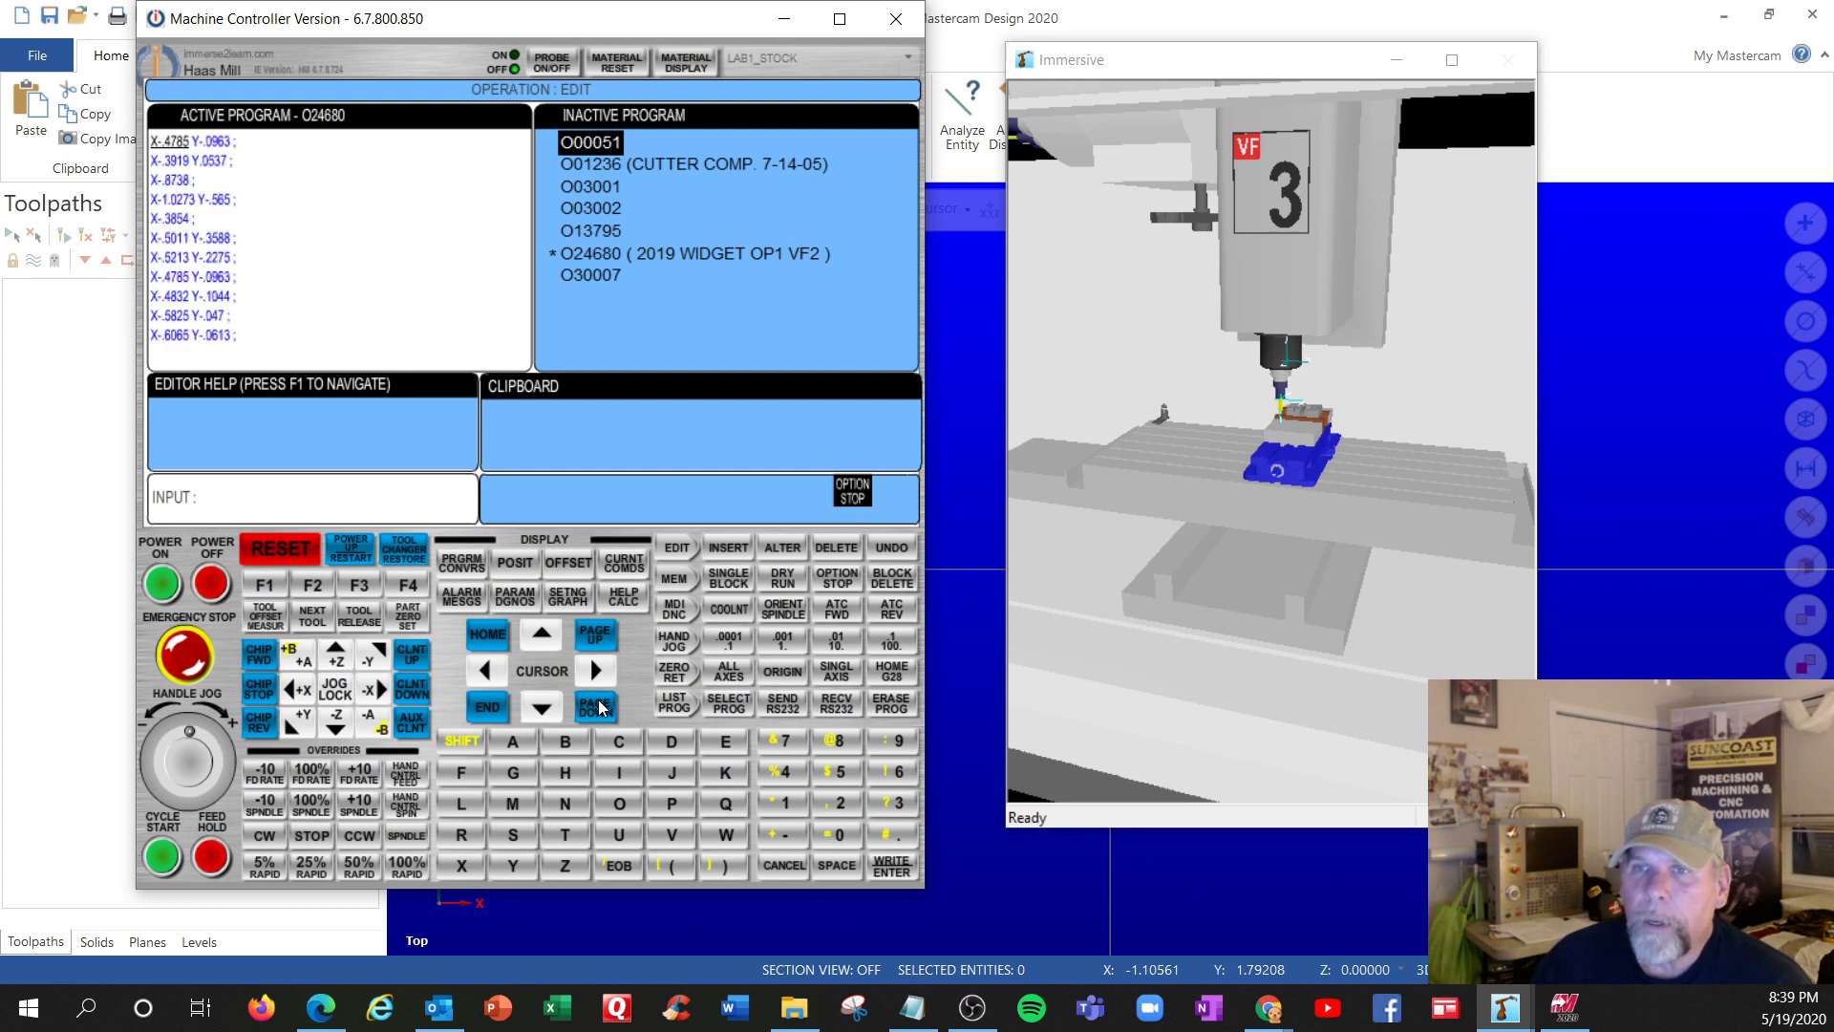
pyautogui.click(598, 706)
pyautogui.click(599, 707)
pyautogui.click(598, 707)
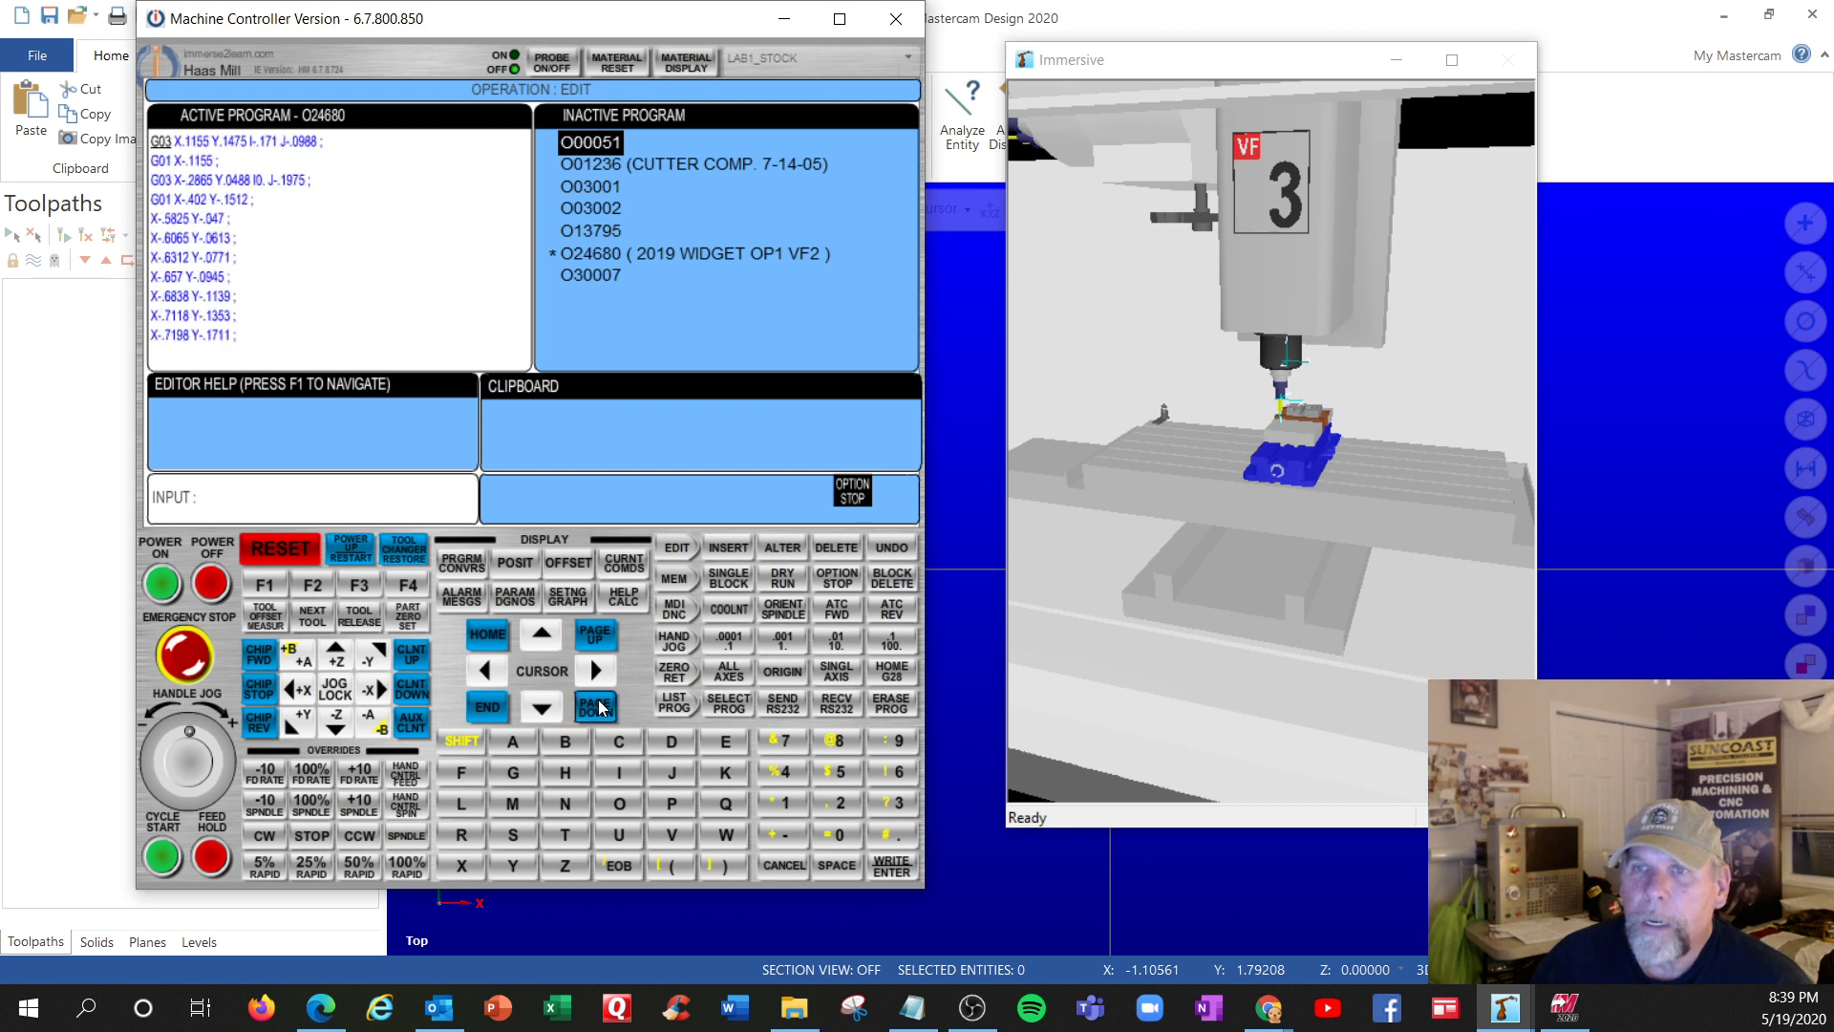
pyautogui.click(245, 559)
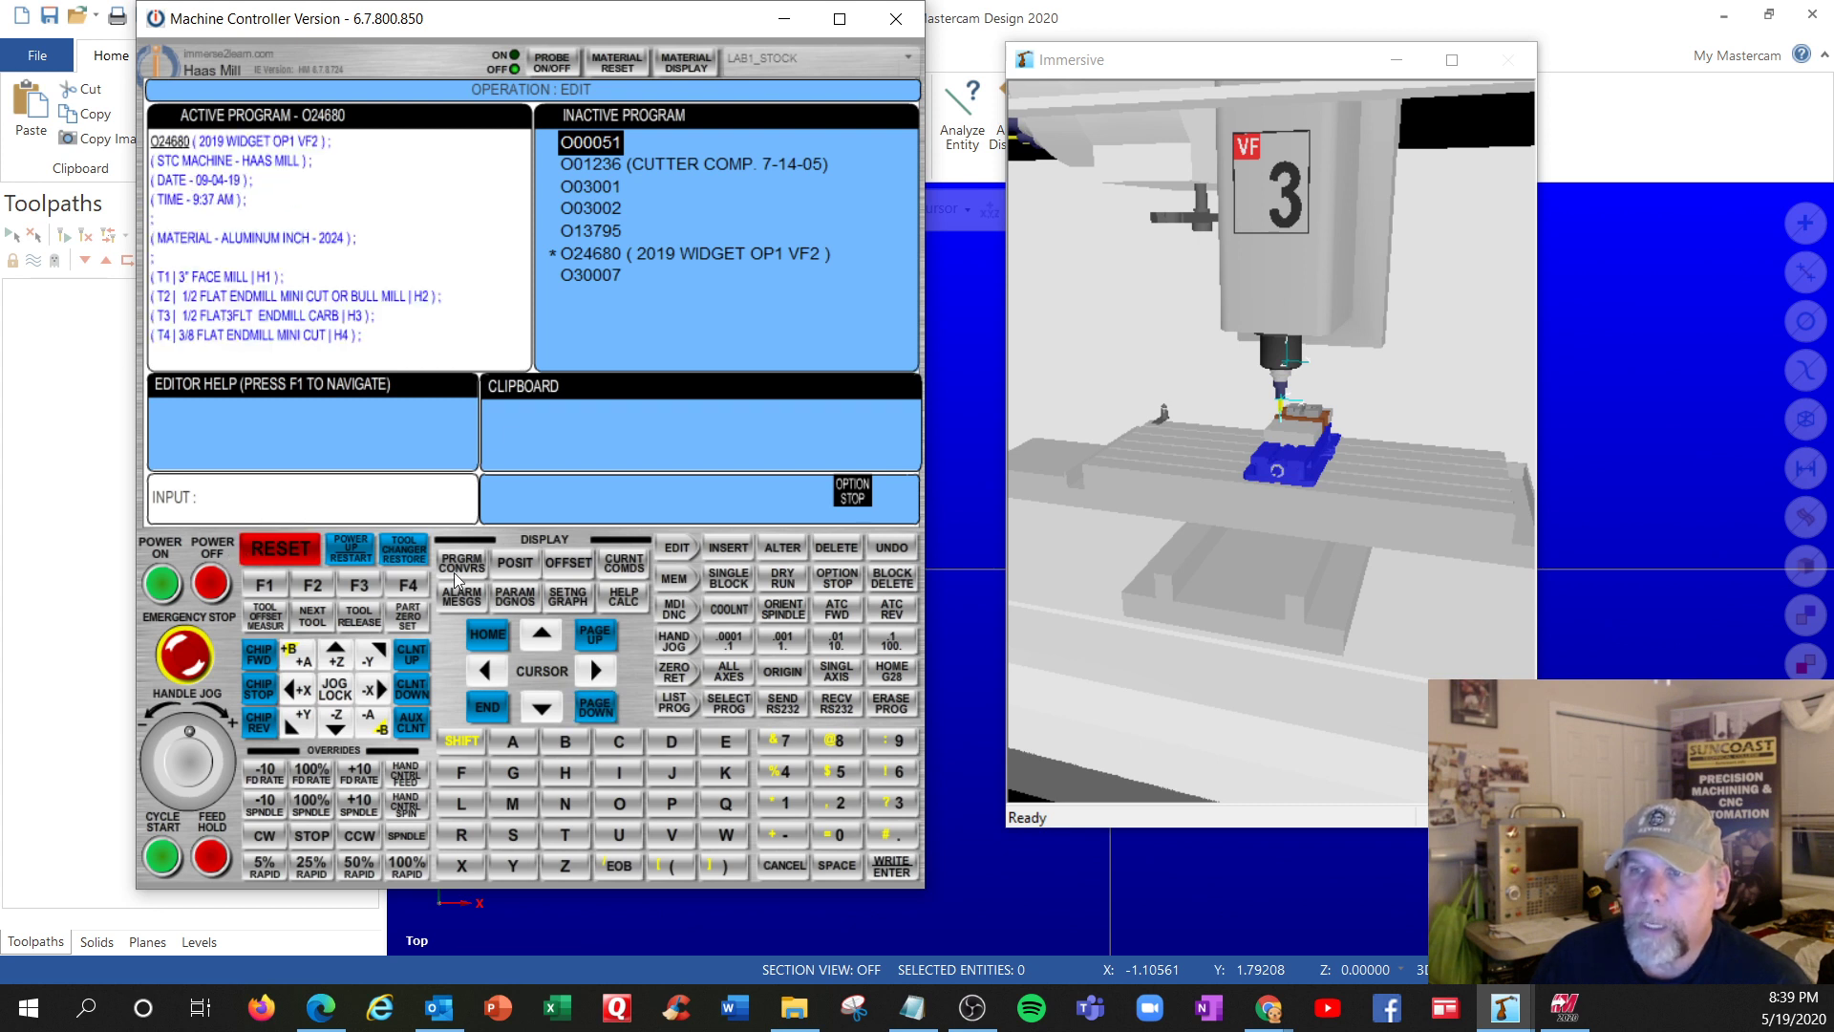
# Send the axes to machine home with zero return G28 and toggle the material display twice
pyautogui.click(675, 671)
pyautogui.click(900, 672)
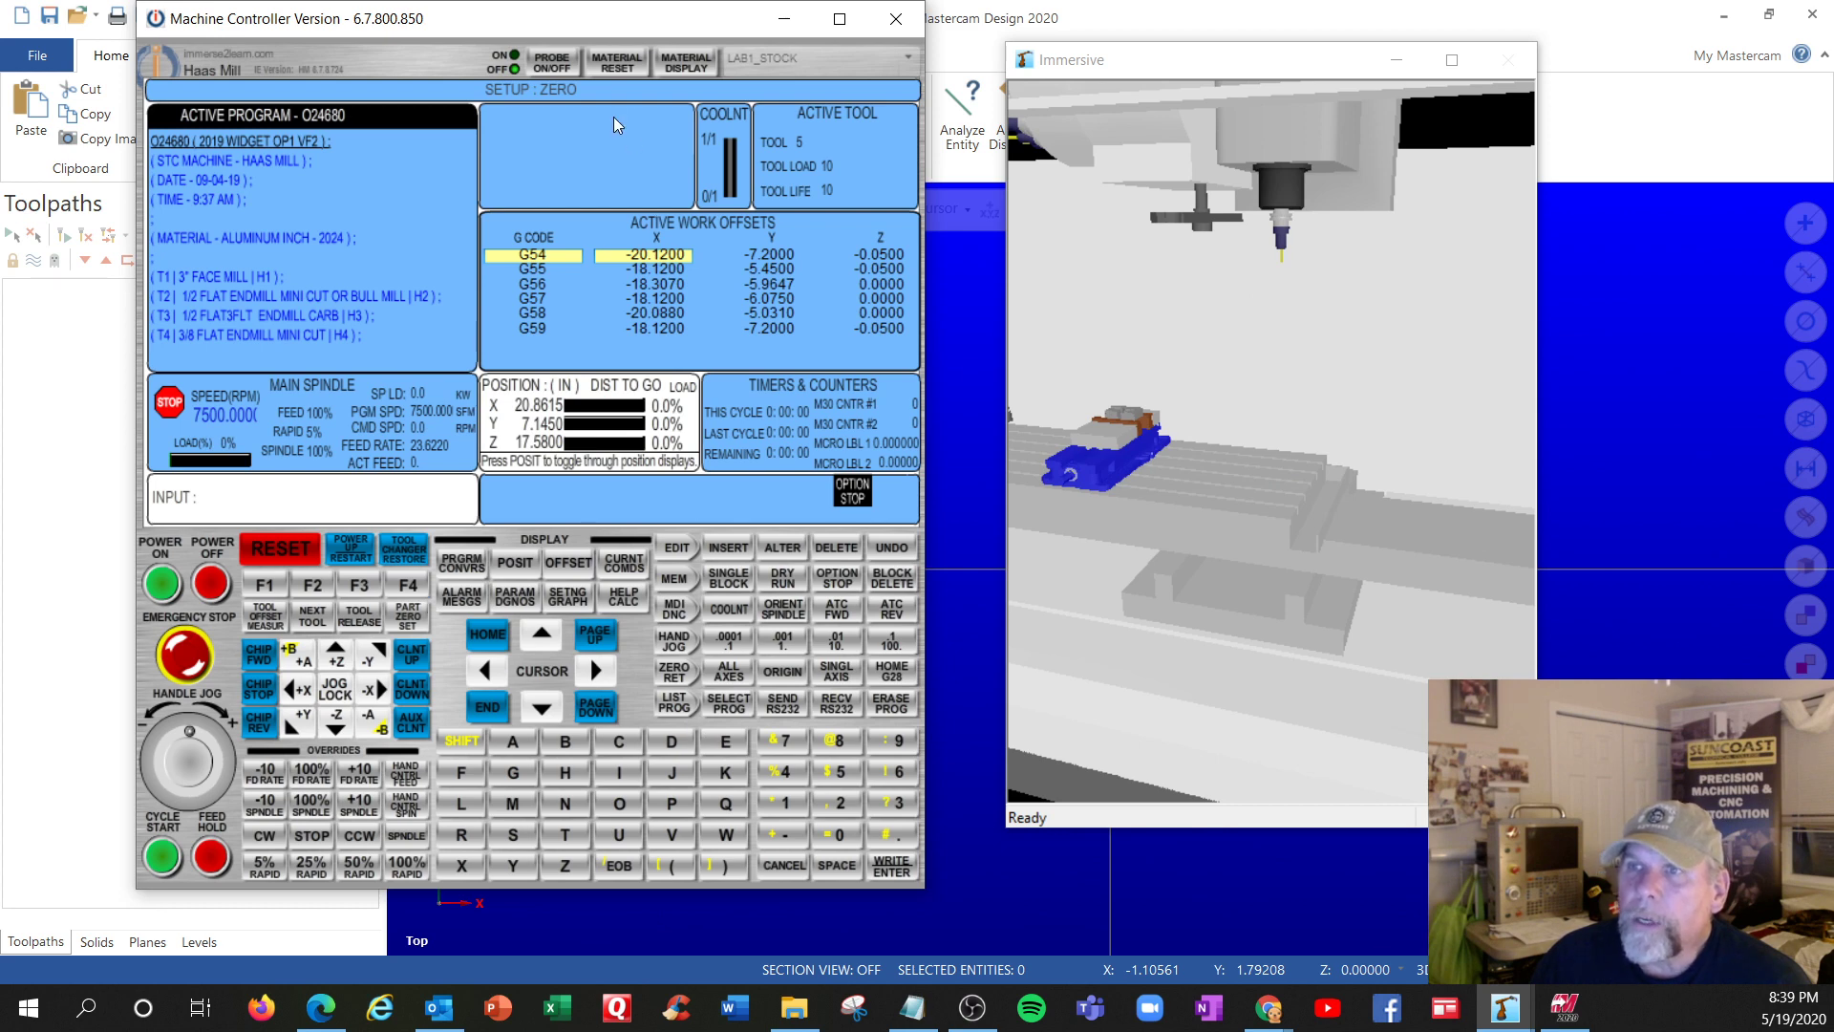
pyautogui.click(669, 63)
pyautogui.click(667, 63)
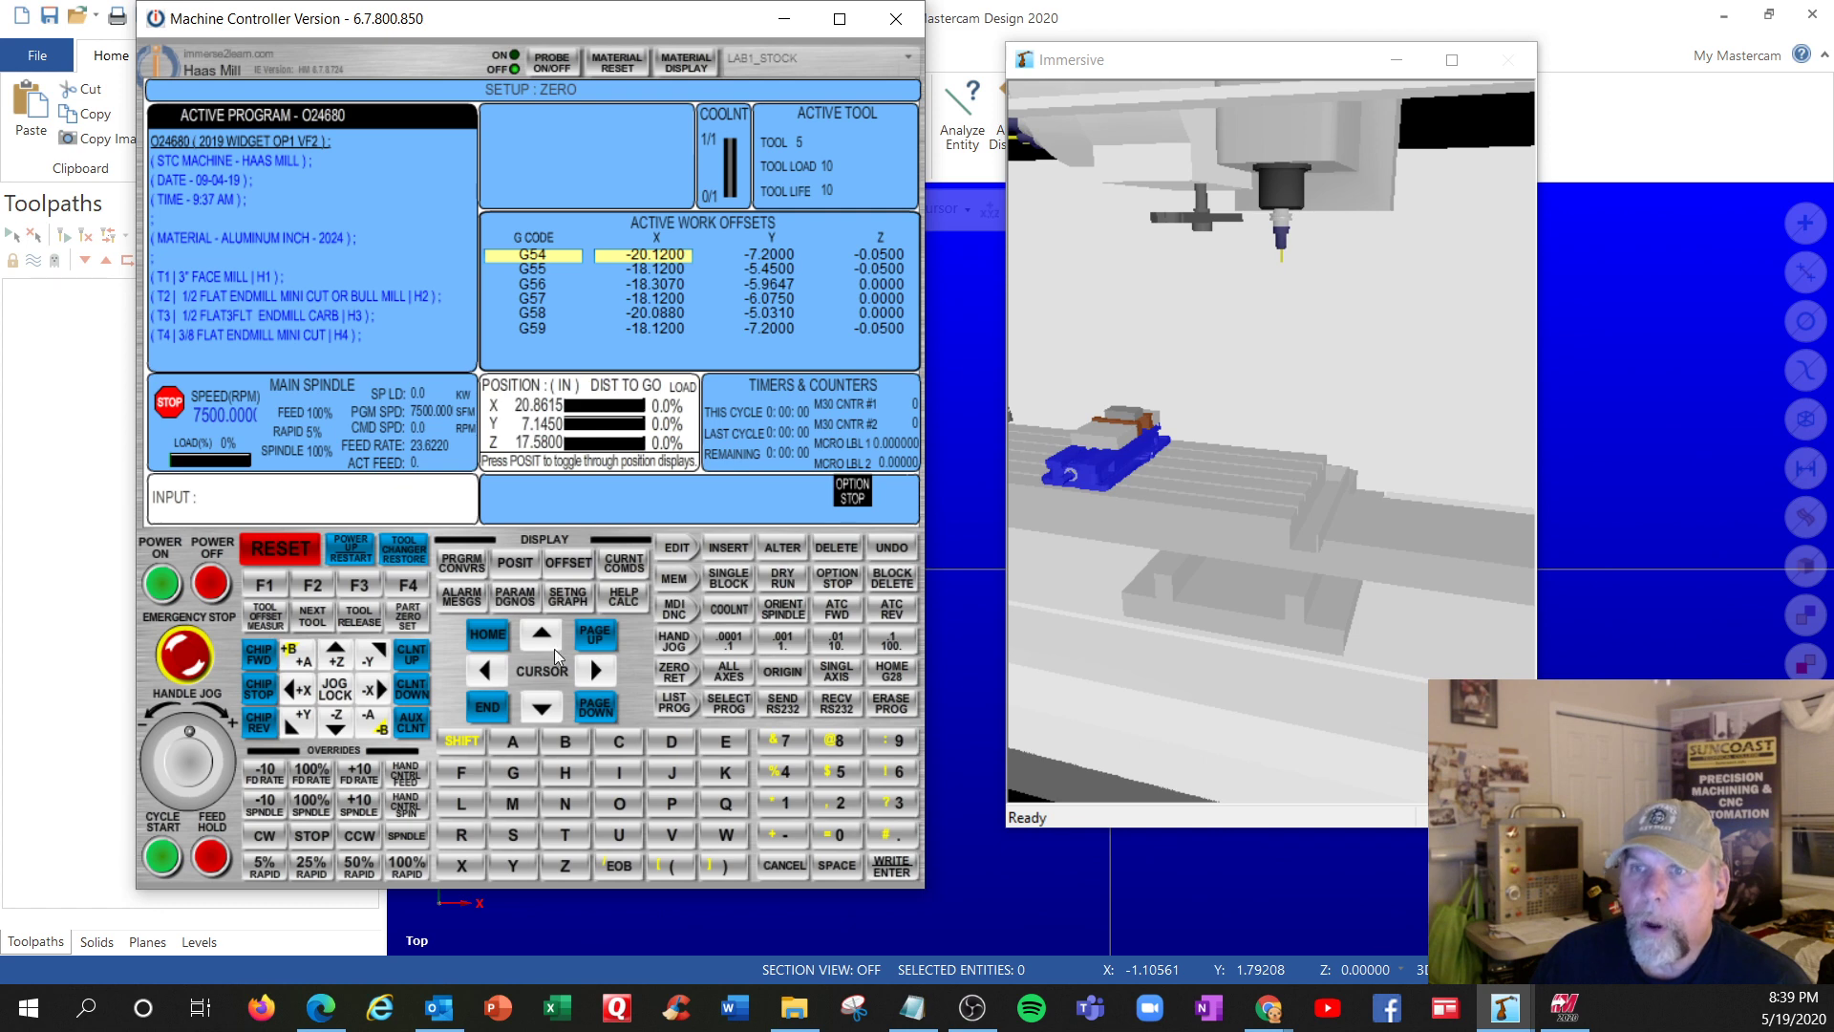
# Restart the program in memory mode with tool 1, and at the optional stop turn option stop off and resume the cycle
pyautogui.click(674, 578)
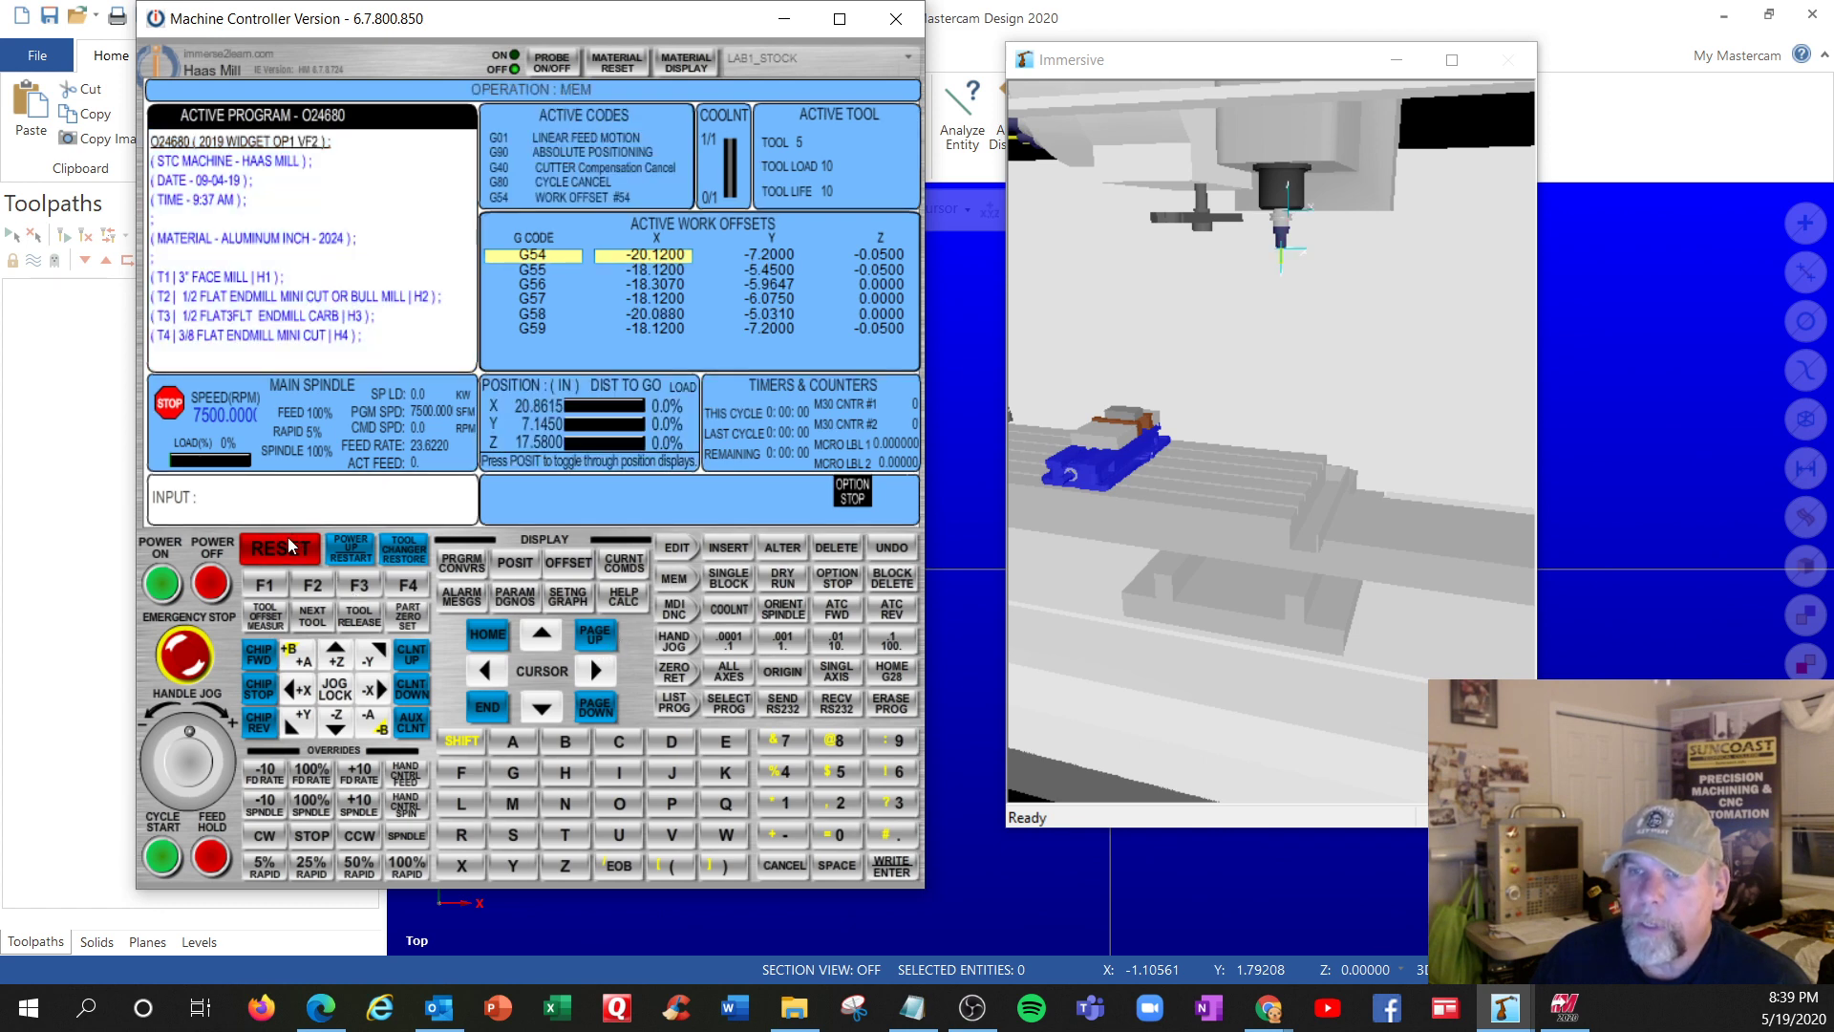
pyautogui.click(161, 853)
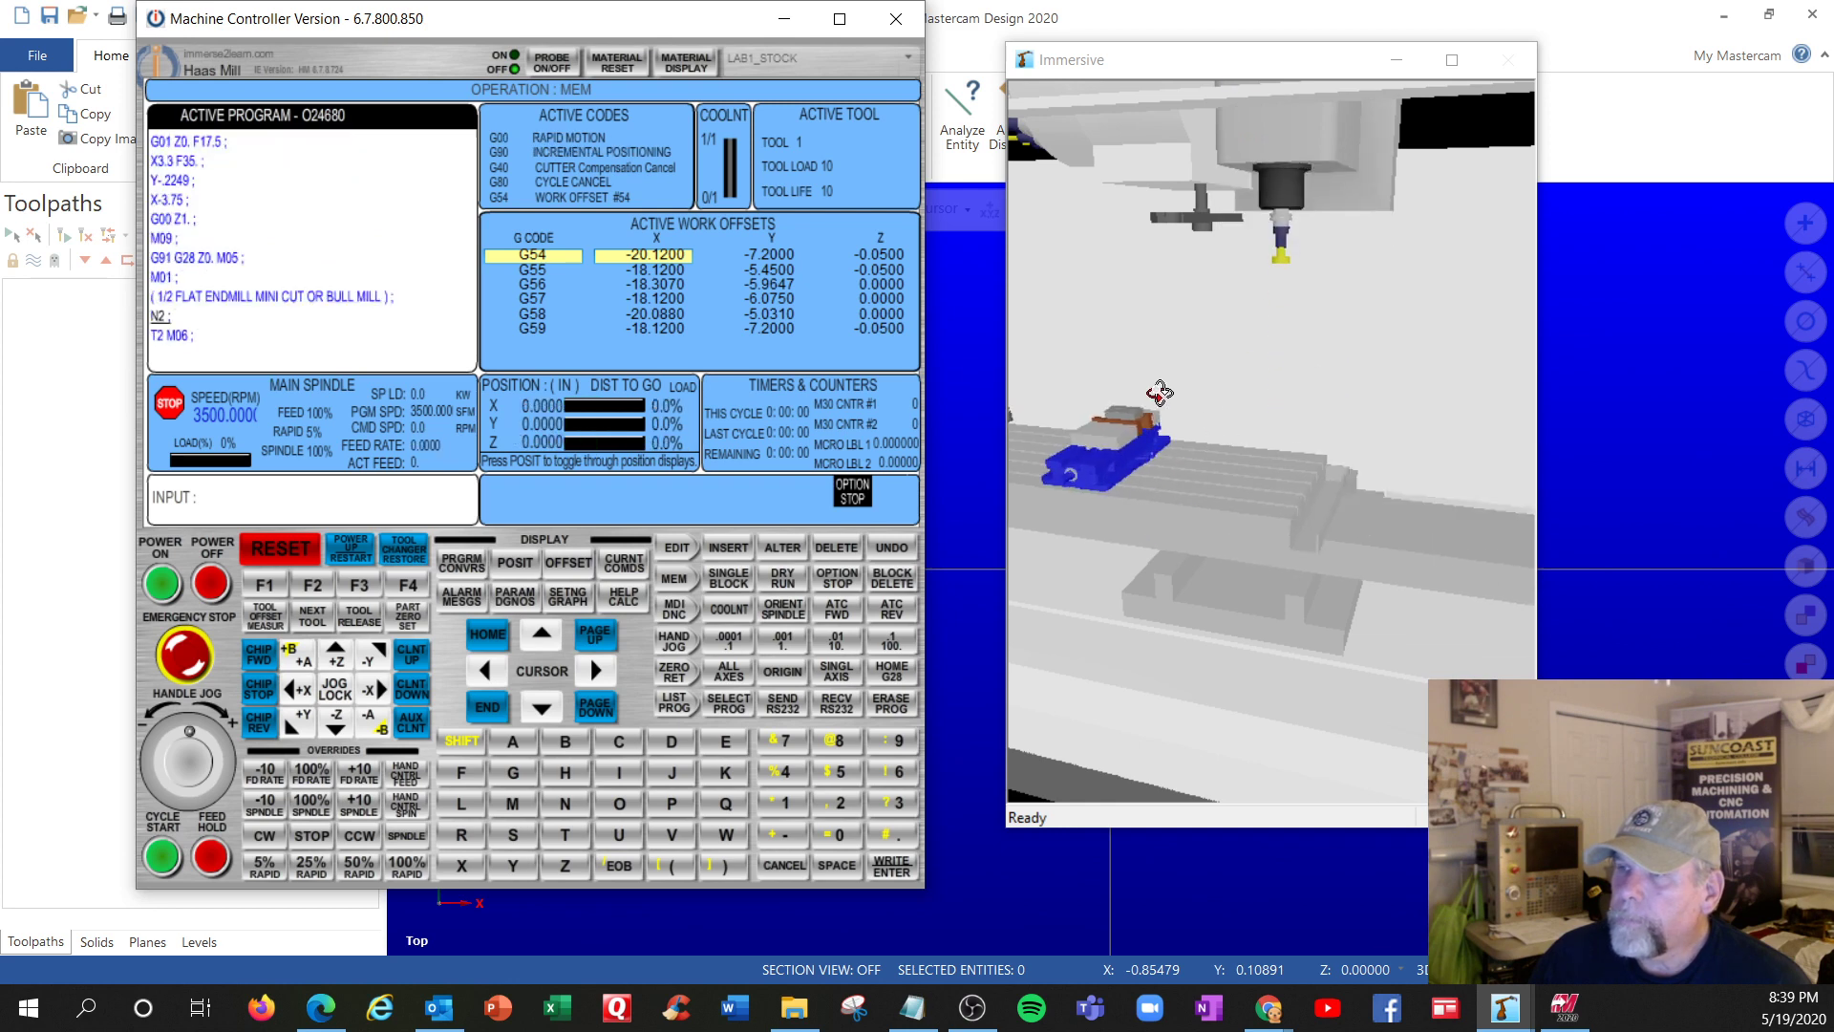
pyautogui.click(852, 579)
pyautogui.click(162, 856)
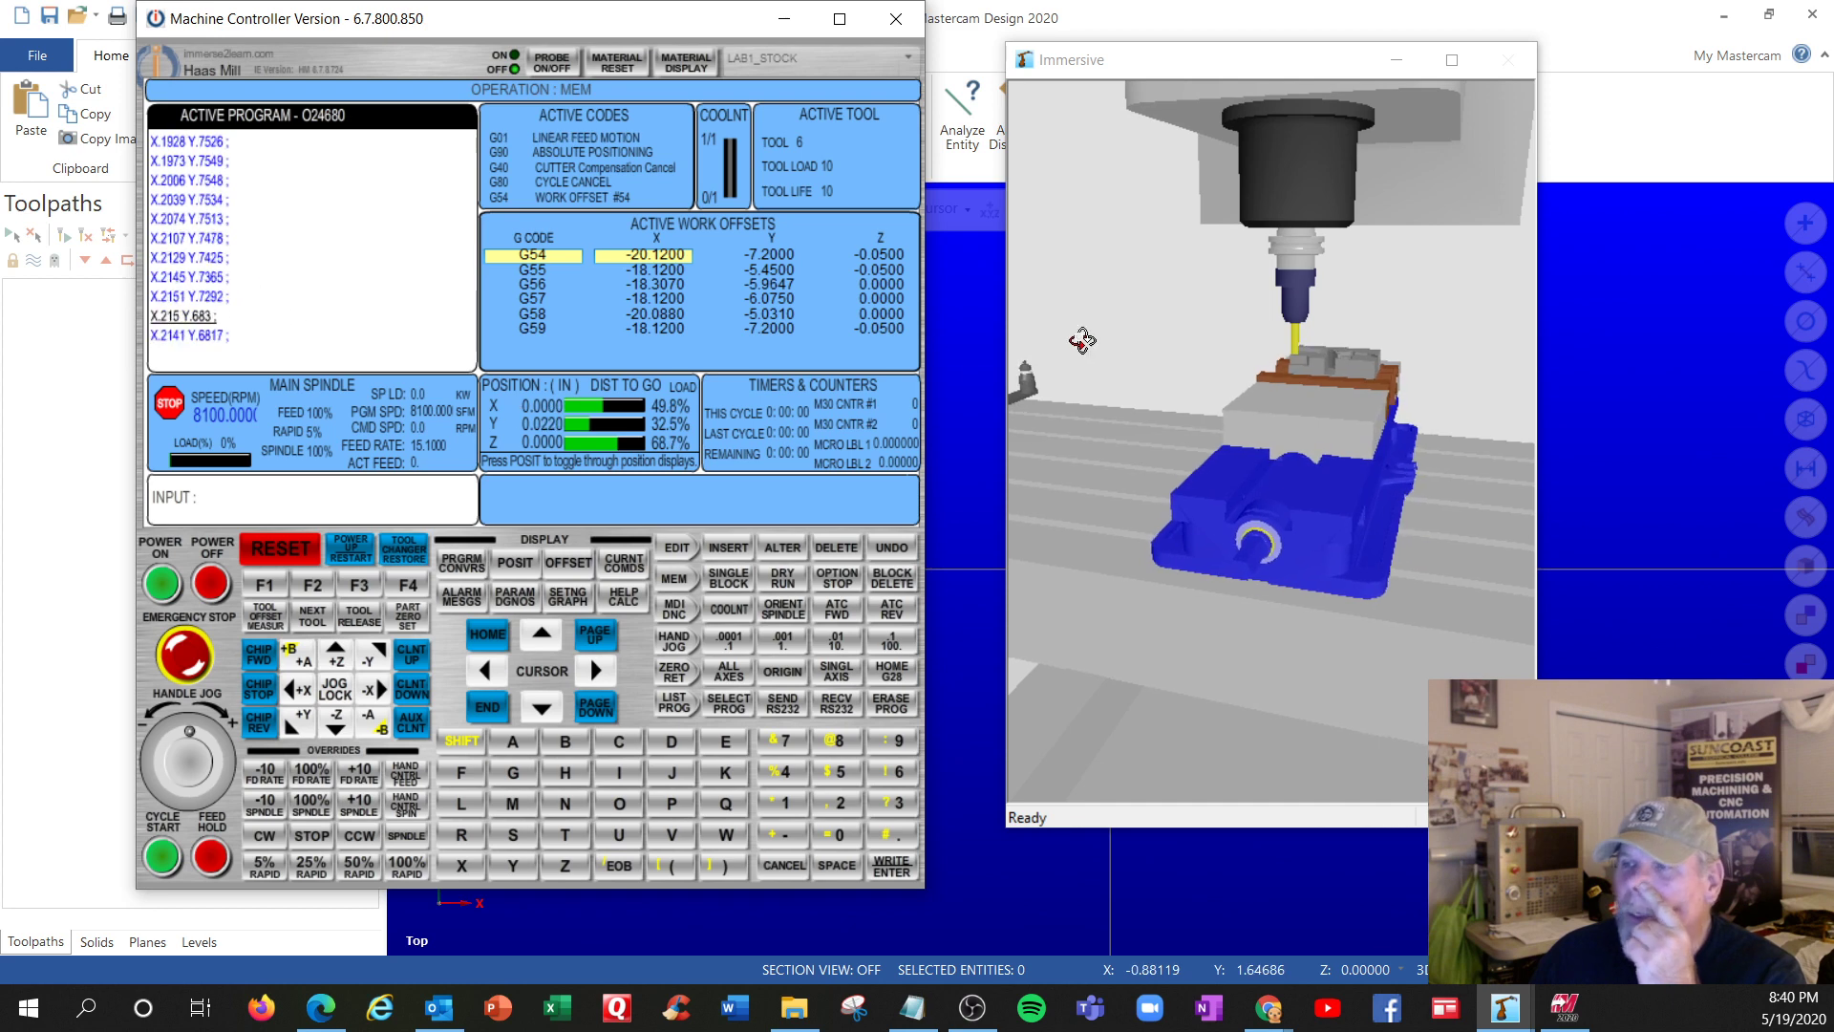
# Switch to handle jog mode and raise the Z axis clear of the part to about Z-14.77
pyautogui.scroll(6, 1232, 337)
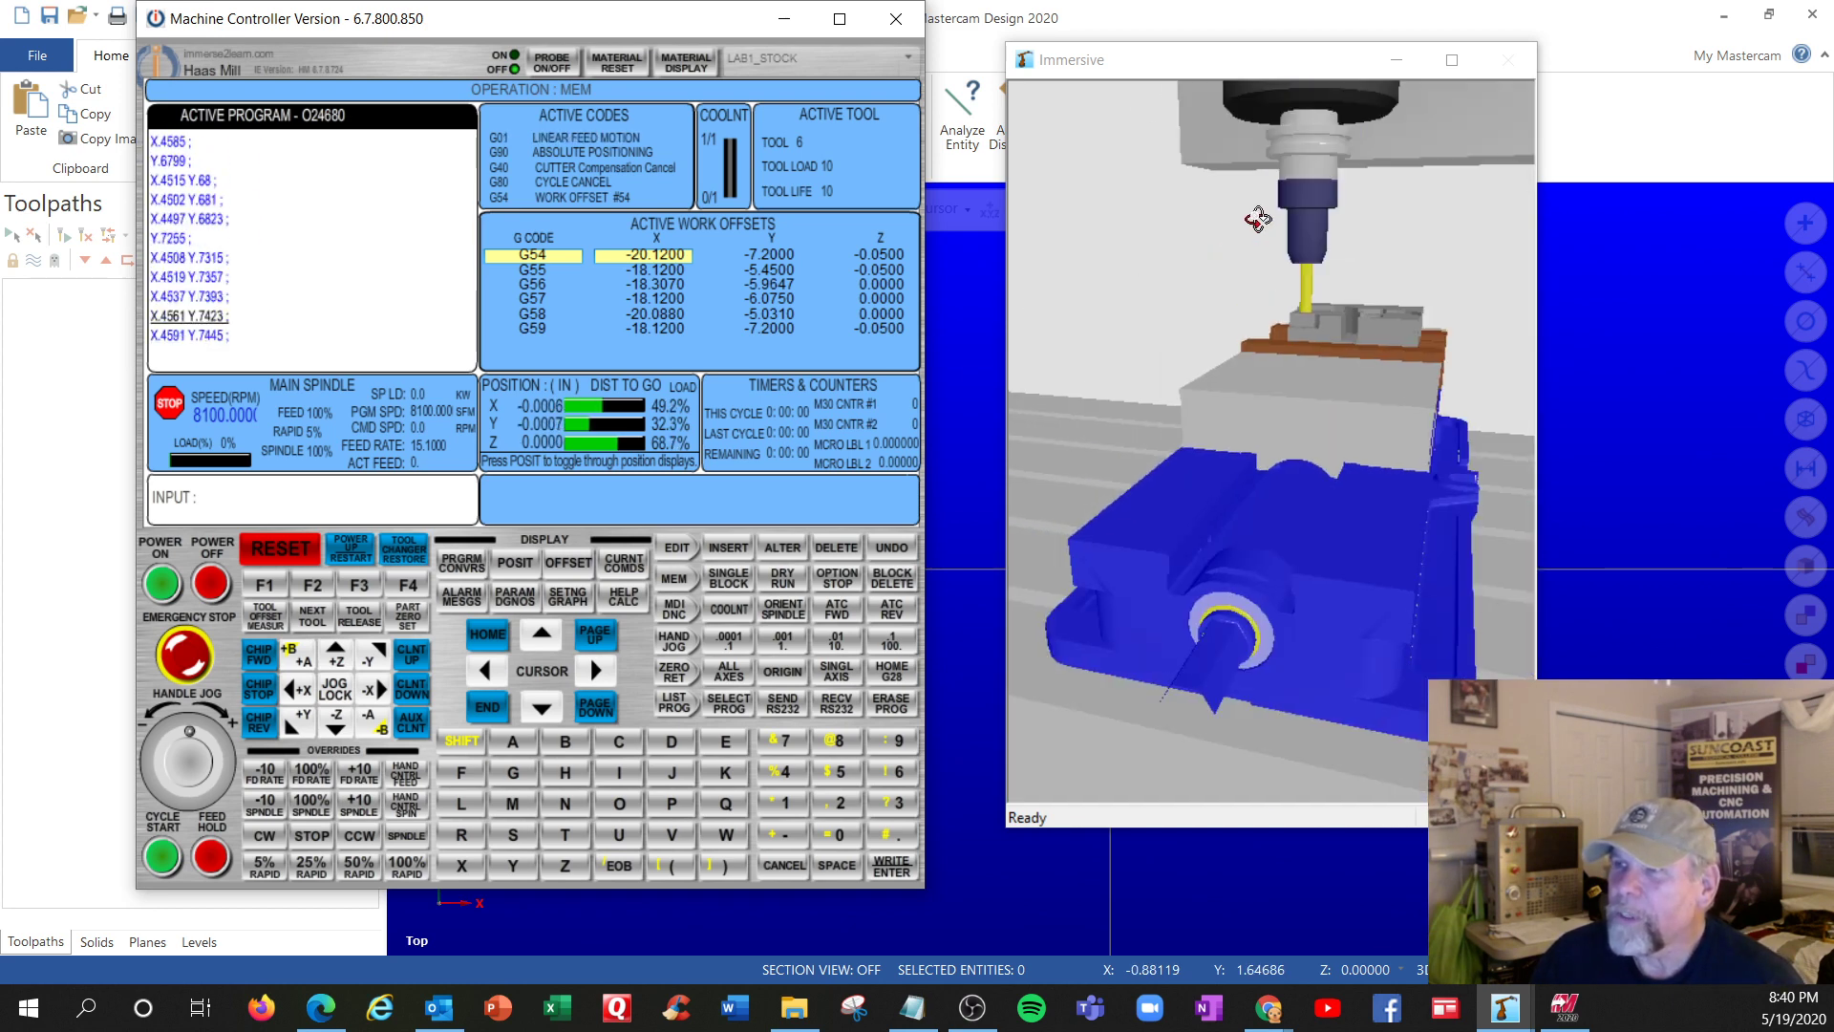
pyautogui.scroll(-6, 1254, 218)
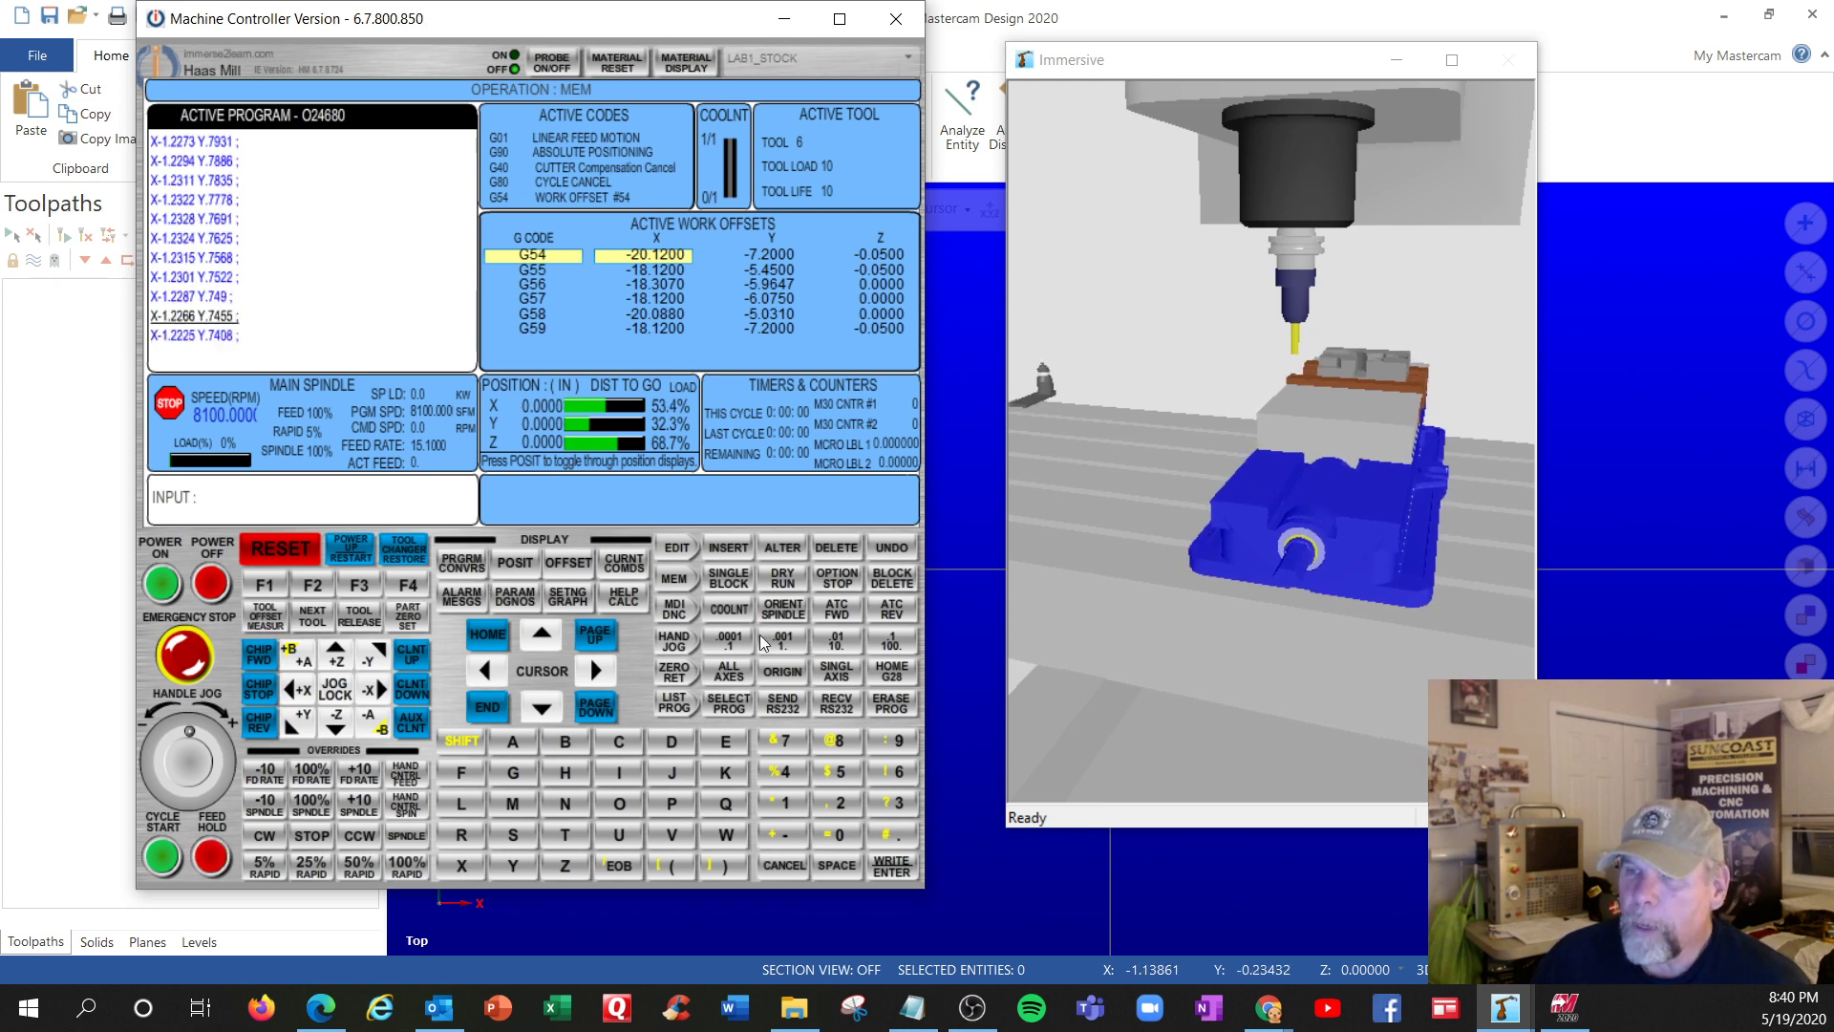
pyautogui.click(673, 641)
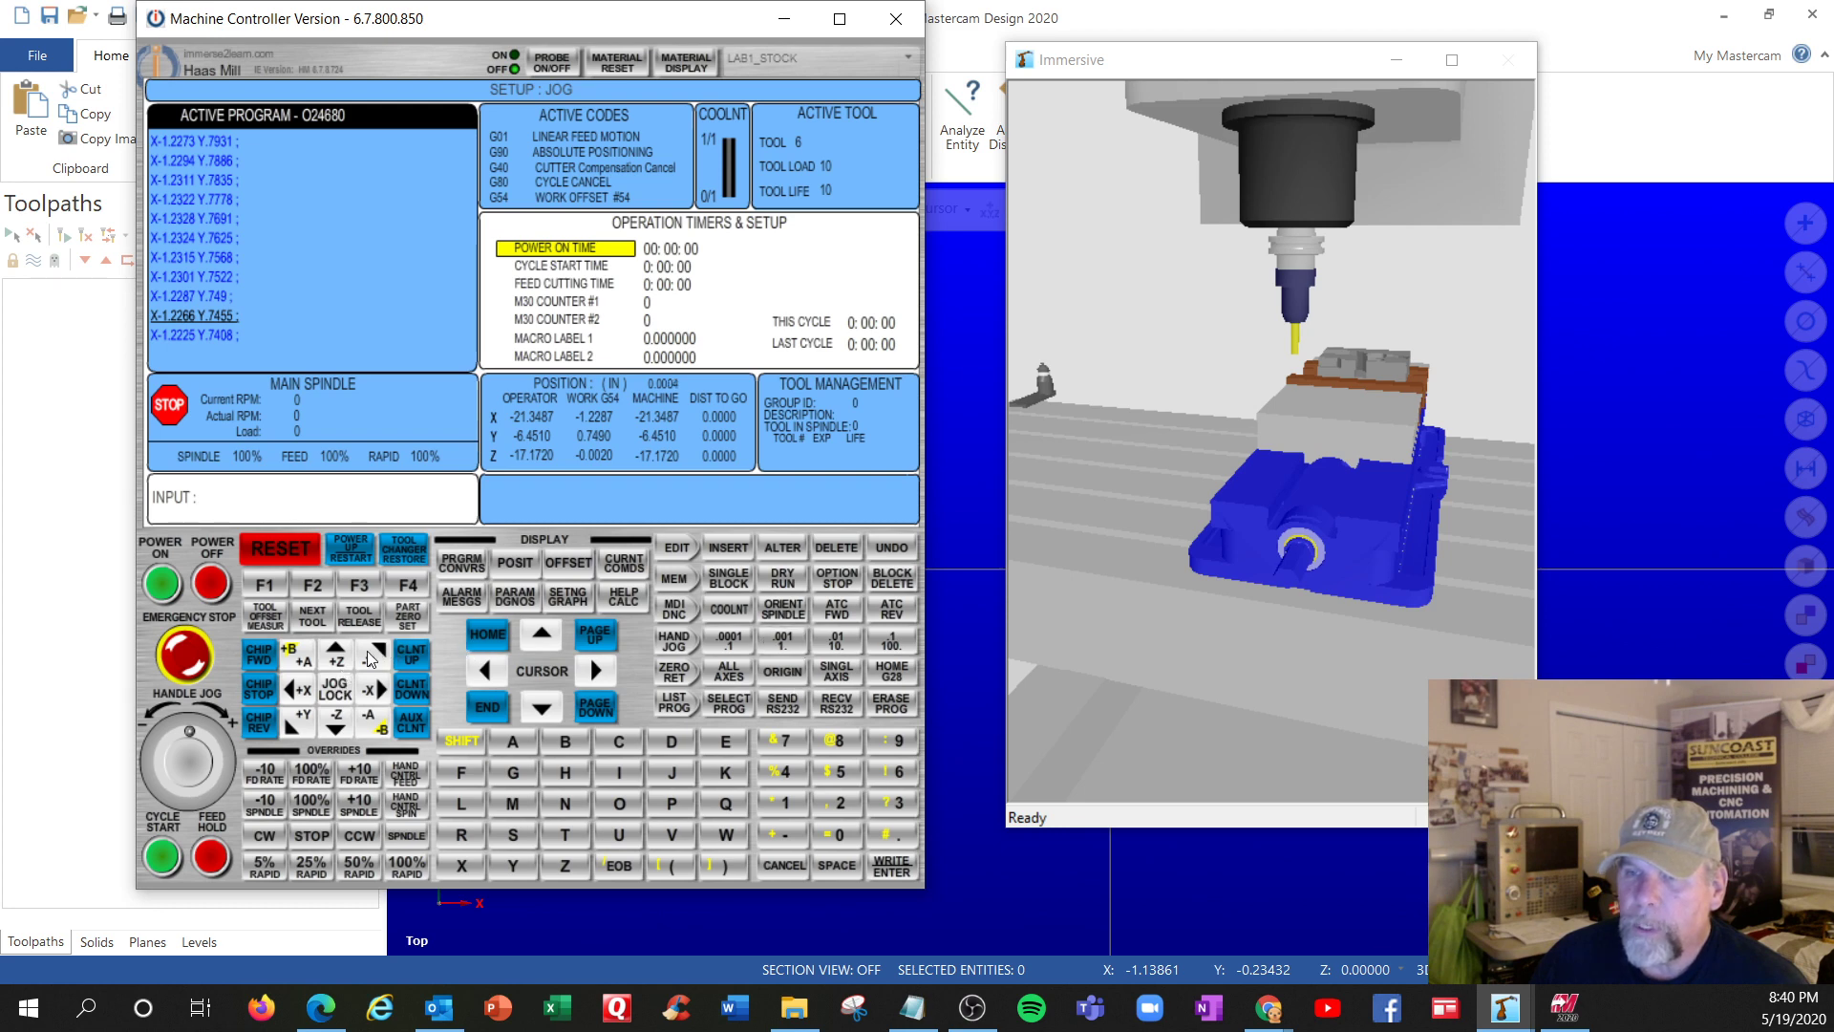
pyautogui.click(338, 658)
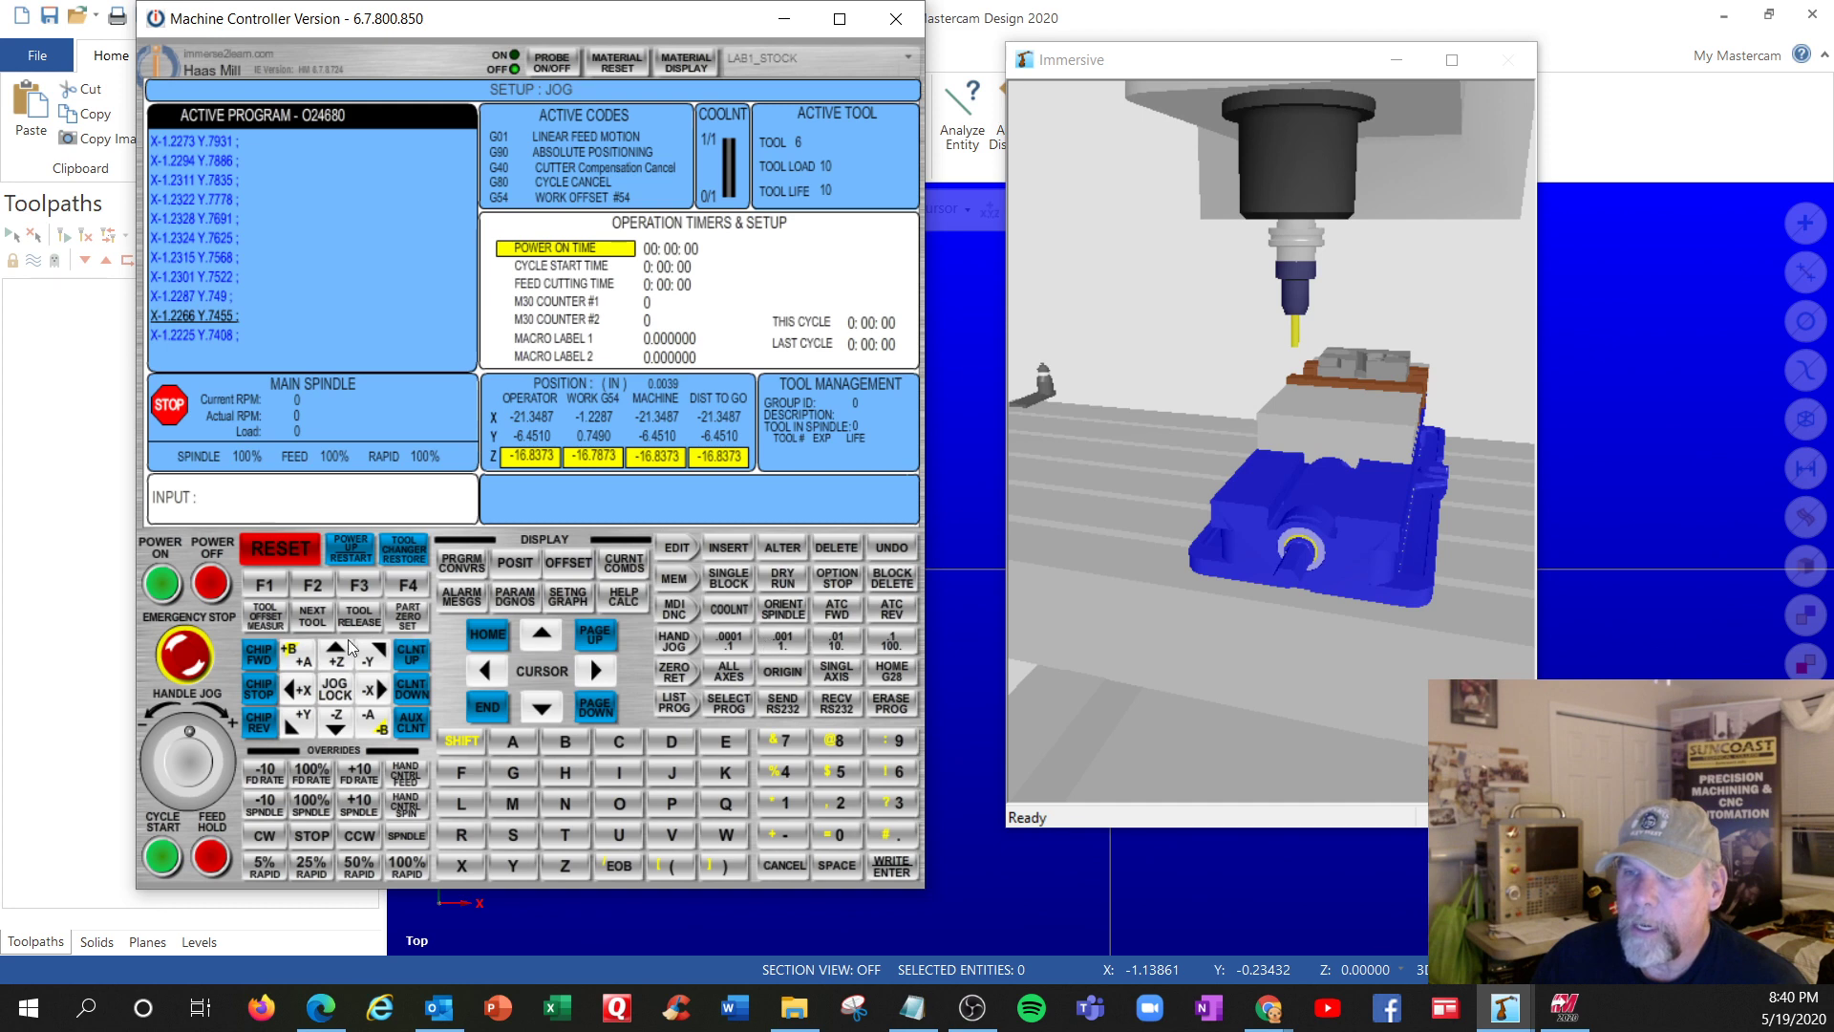
pyautogui.click(343, 654)
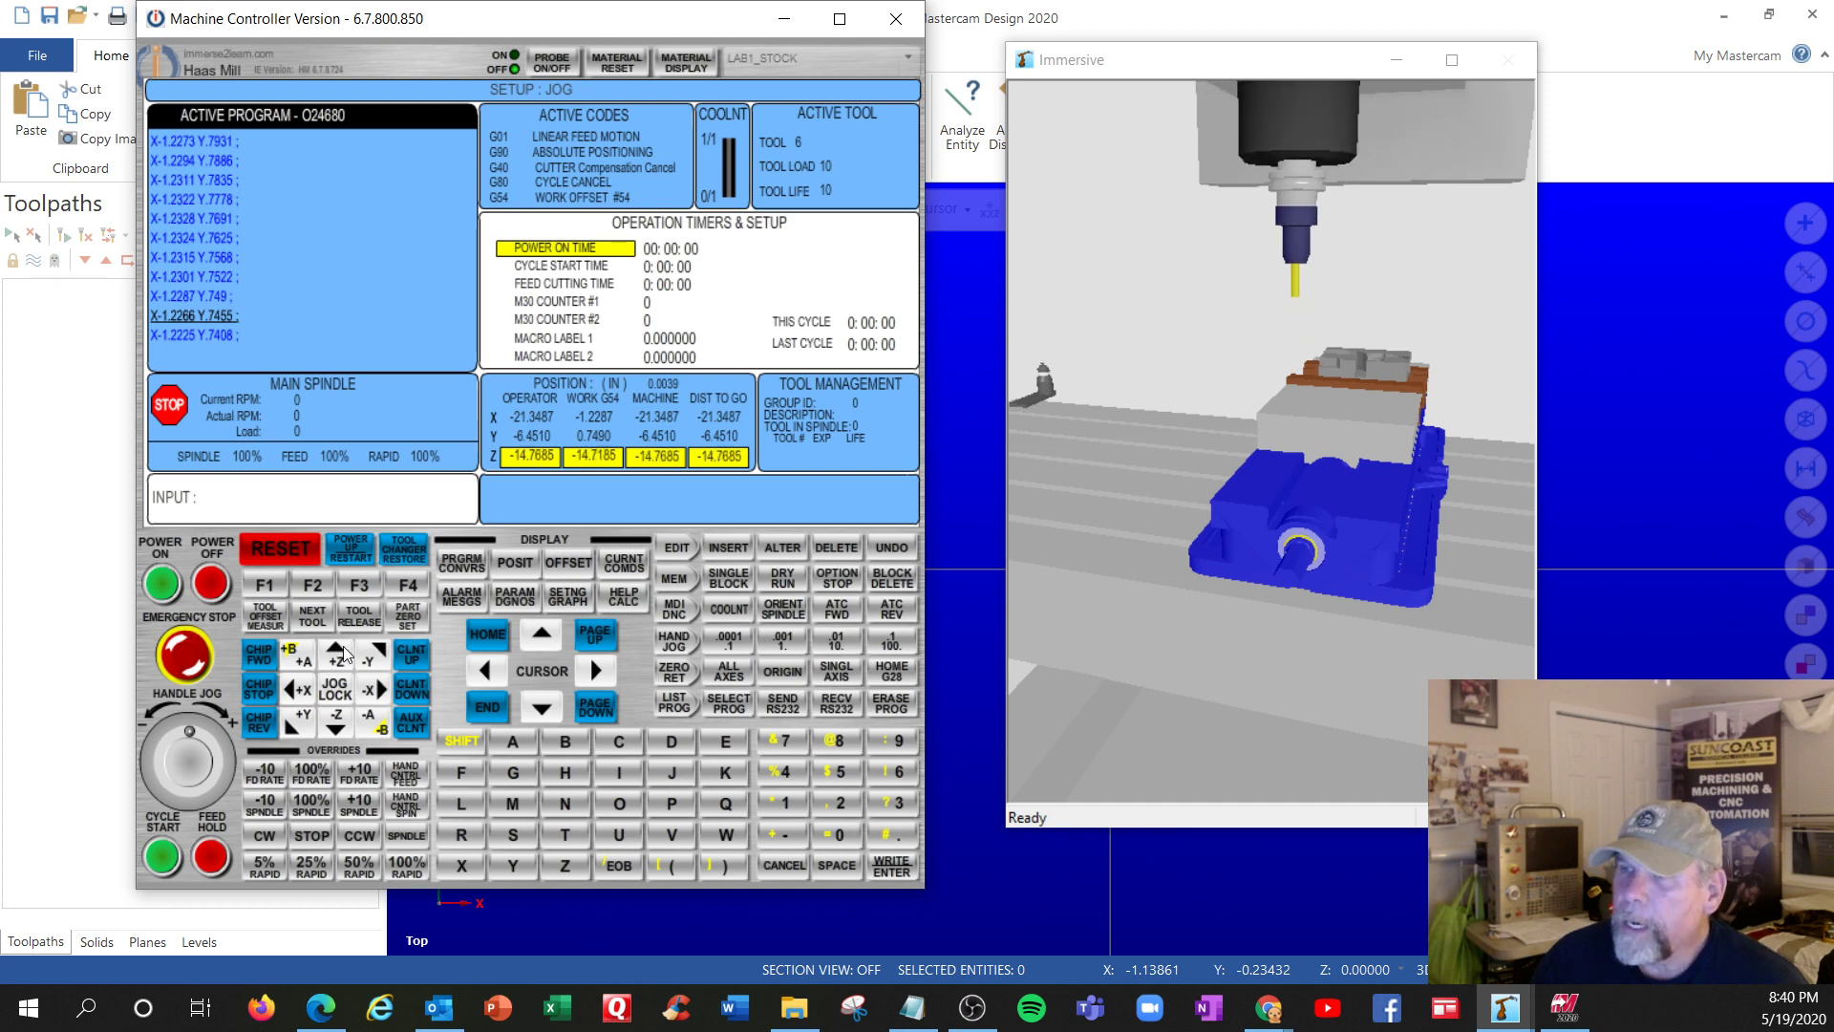
# Return the axes to machine home with zero return G28 from the raised Z position
pyautogui.click(669, 672)
pyautogui.click(893, 671)
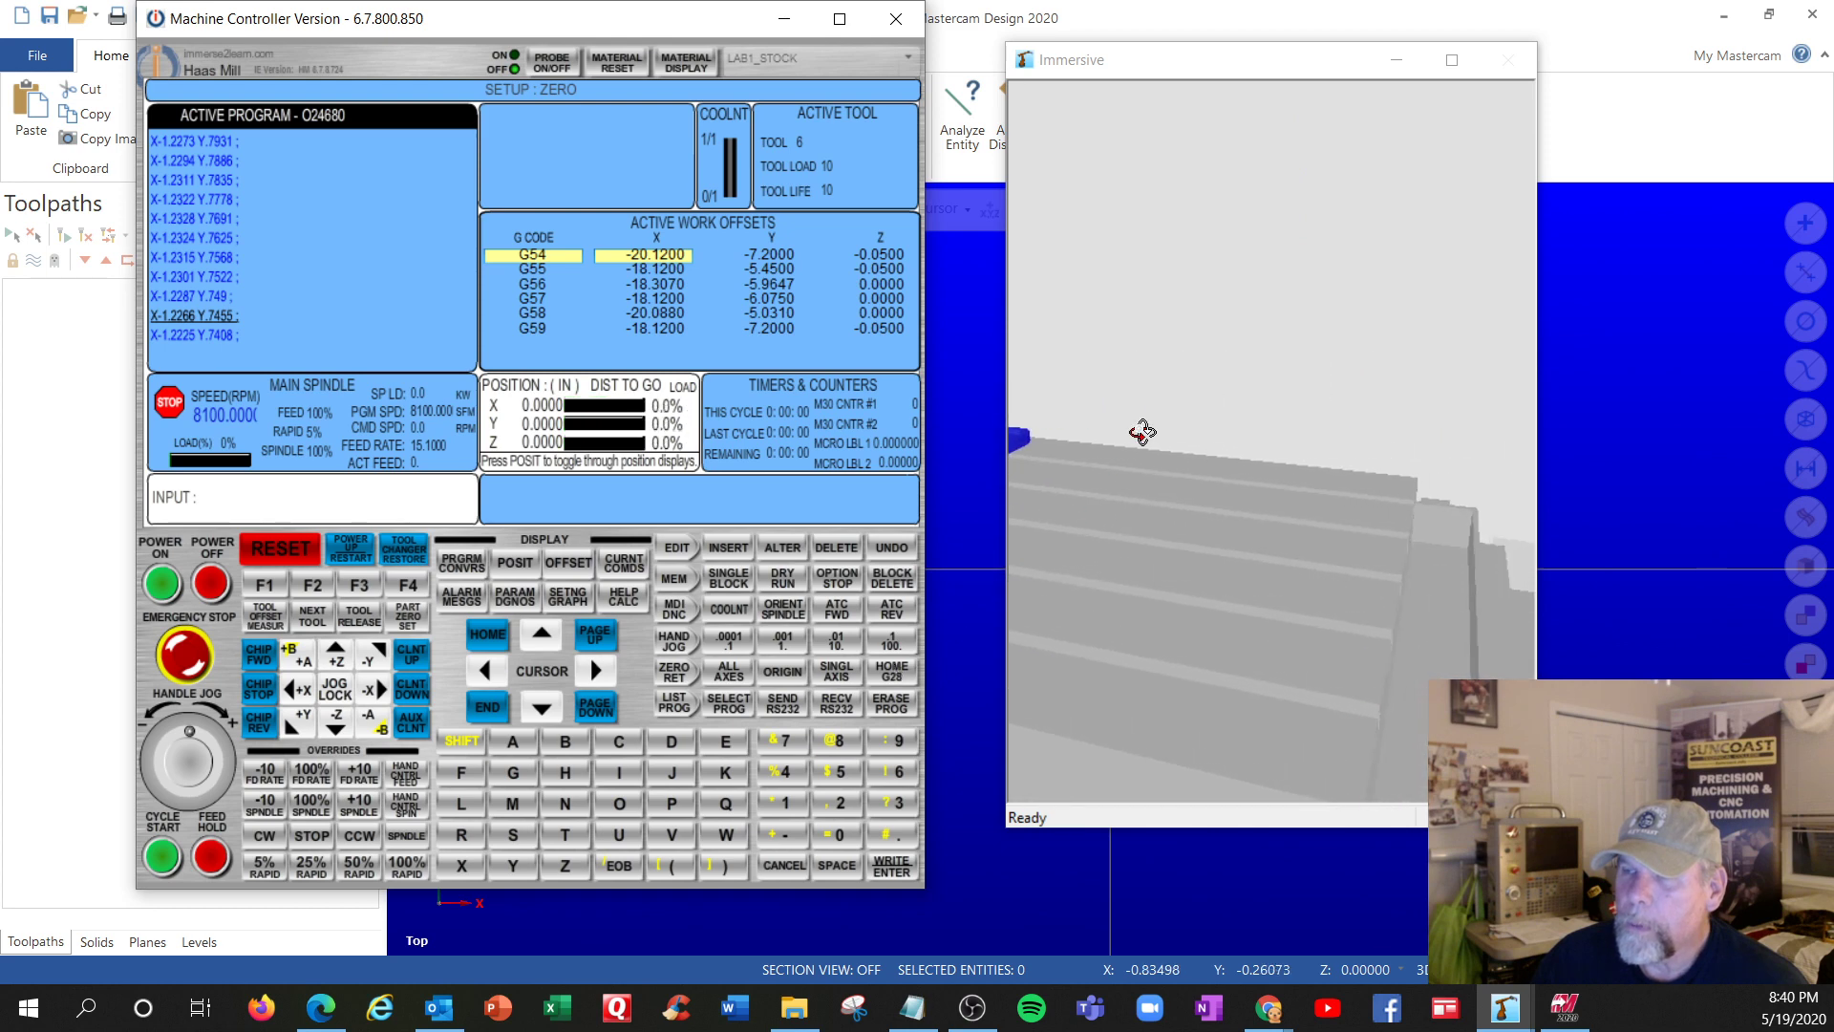
pyautogui.scroll(-5, 1143, 433)
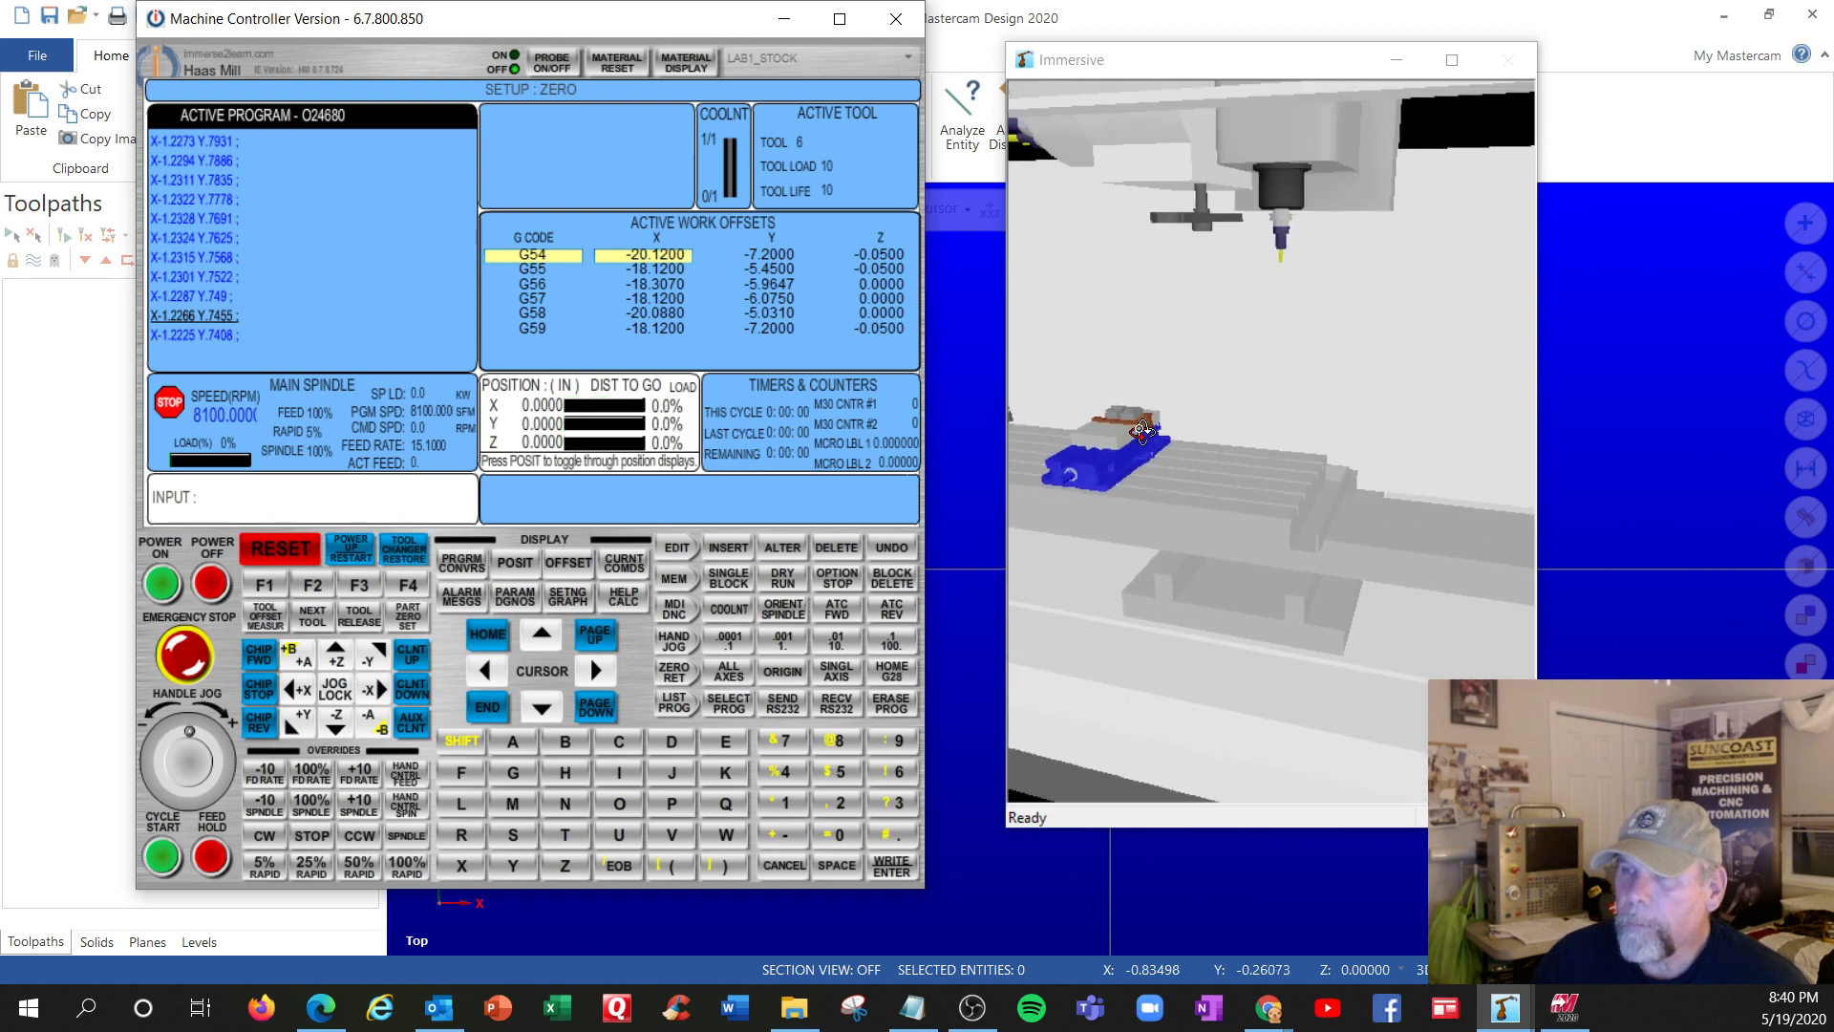
# Reset the mill control to the program start, then switch to Mastercam and open the recent file Titan 1M CadCam.emcam
pyautogui.click(274, 543)
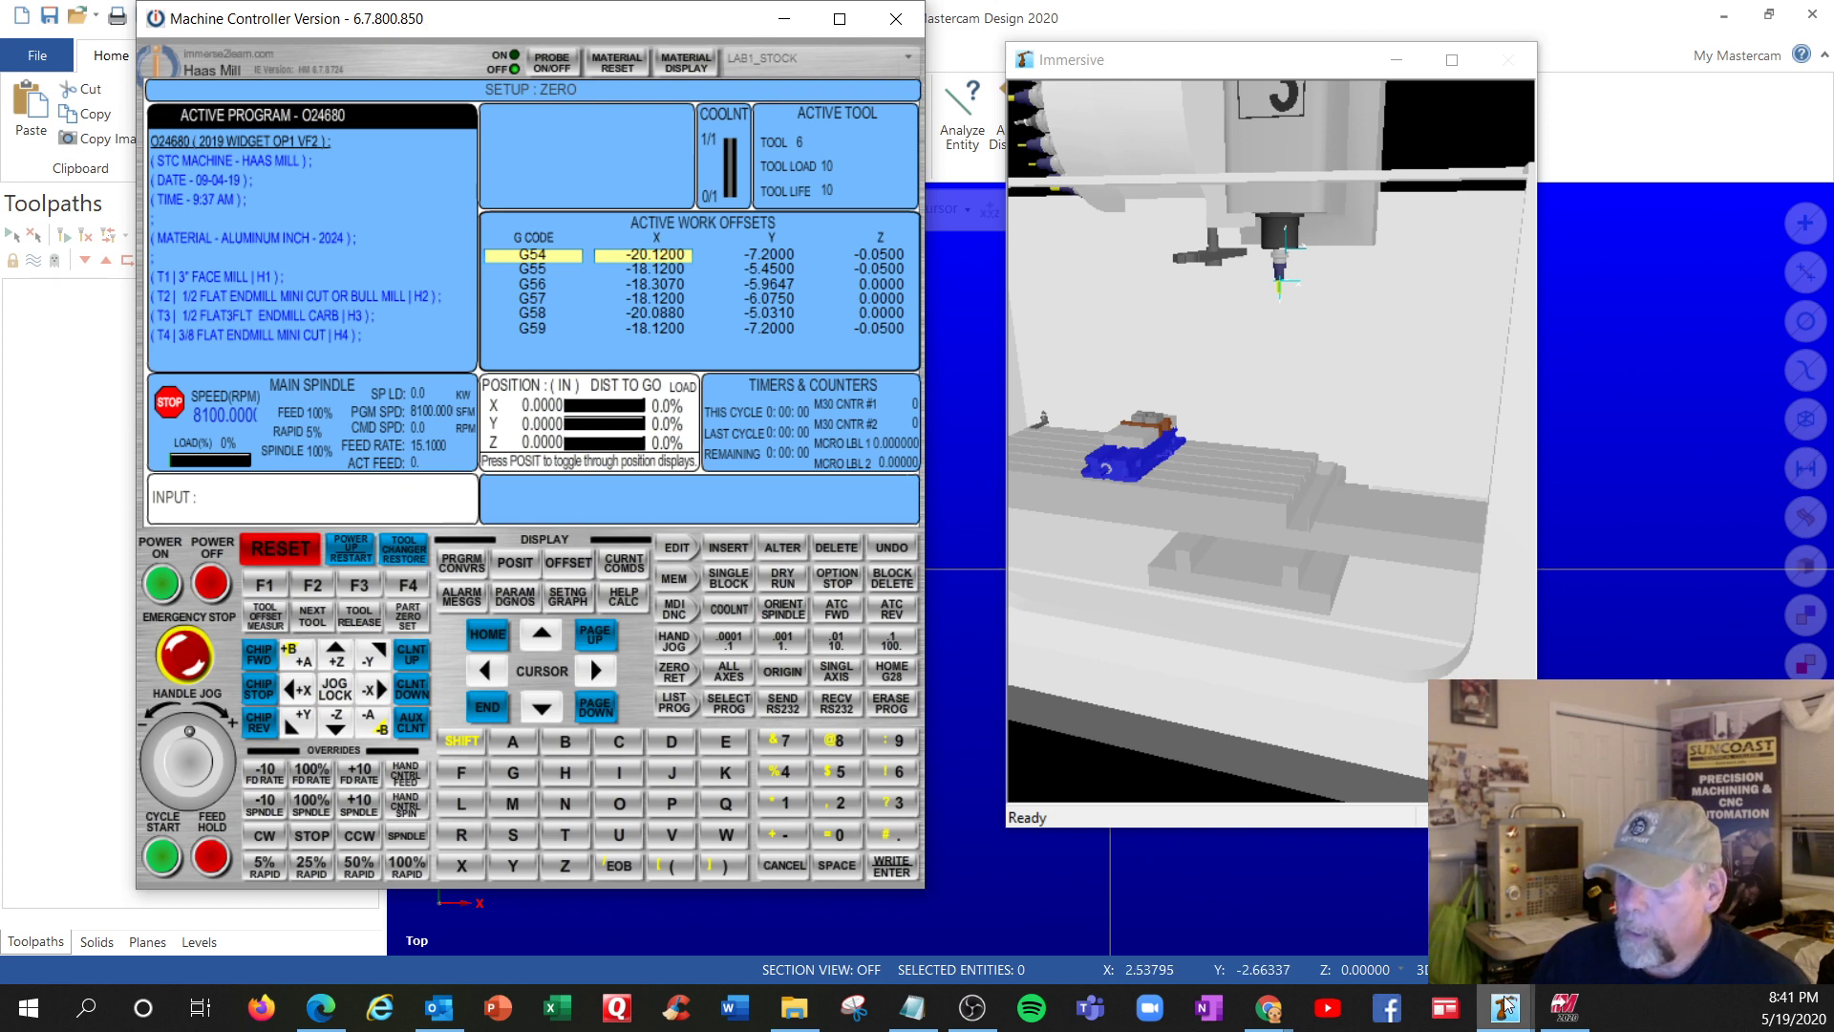
pyautogui.click(1565, 1008)
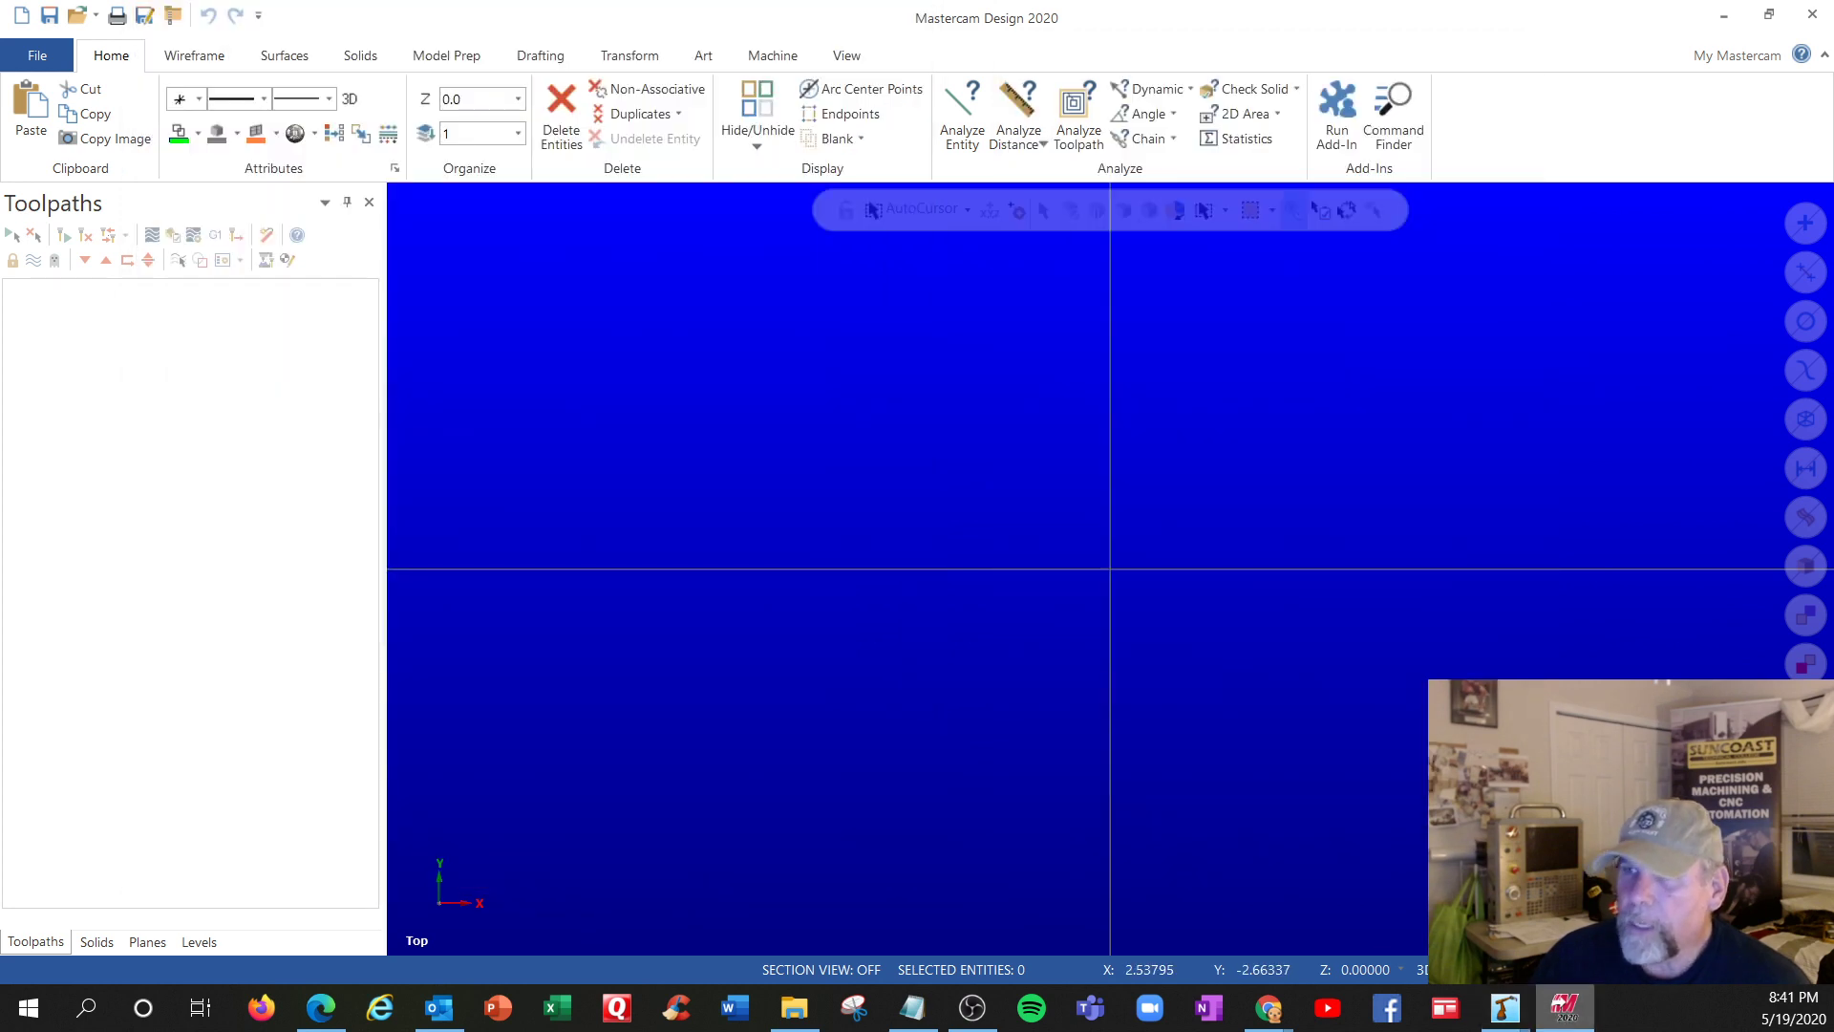
pyautogui.click(34, 55)
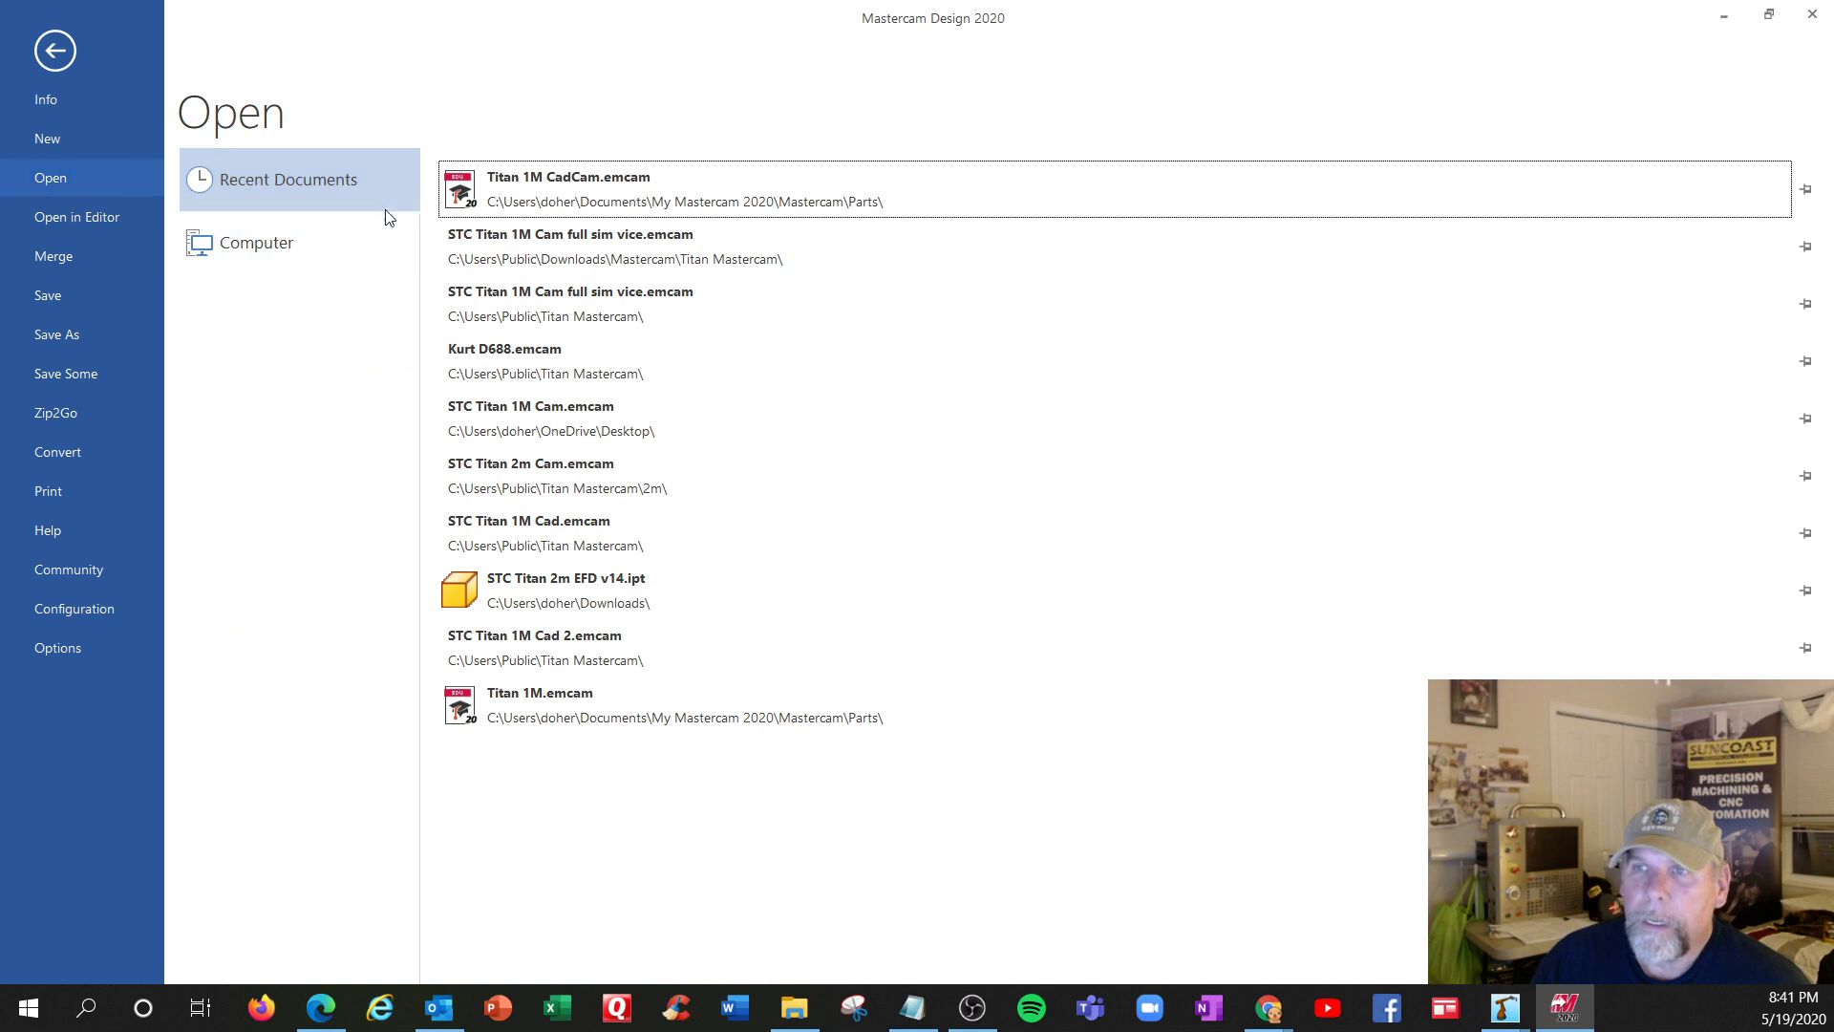
pyautogui.click(500, 188)
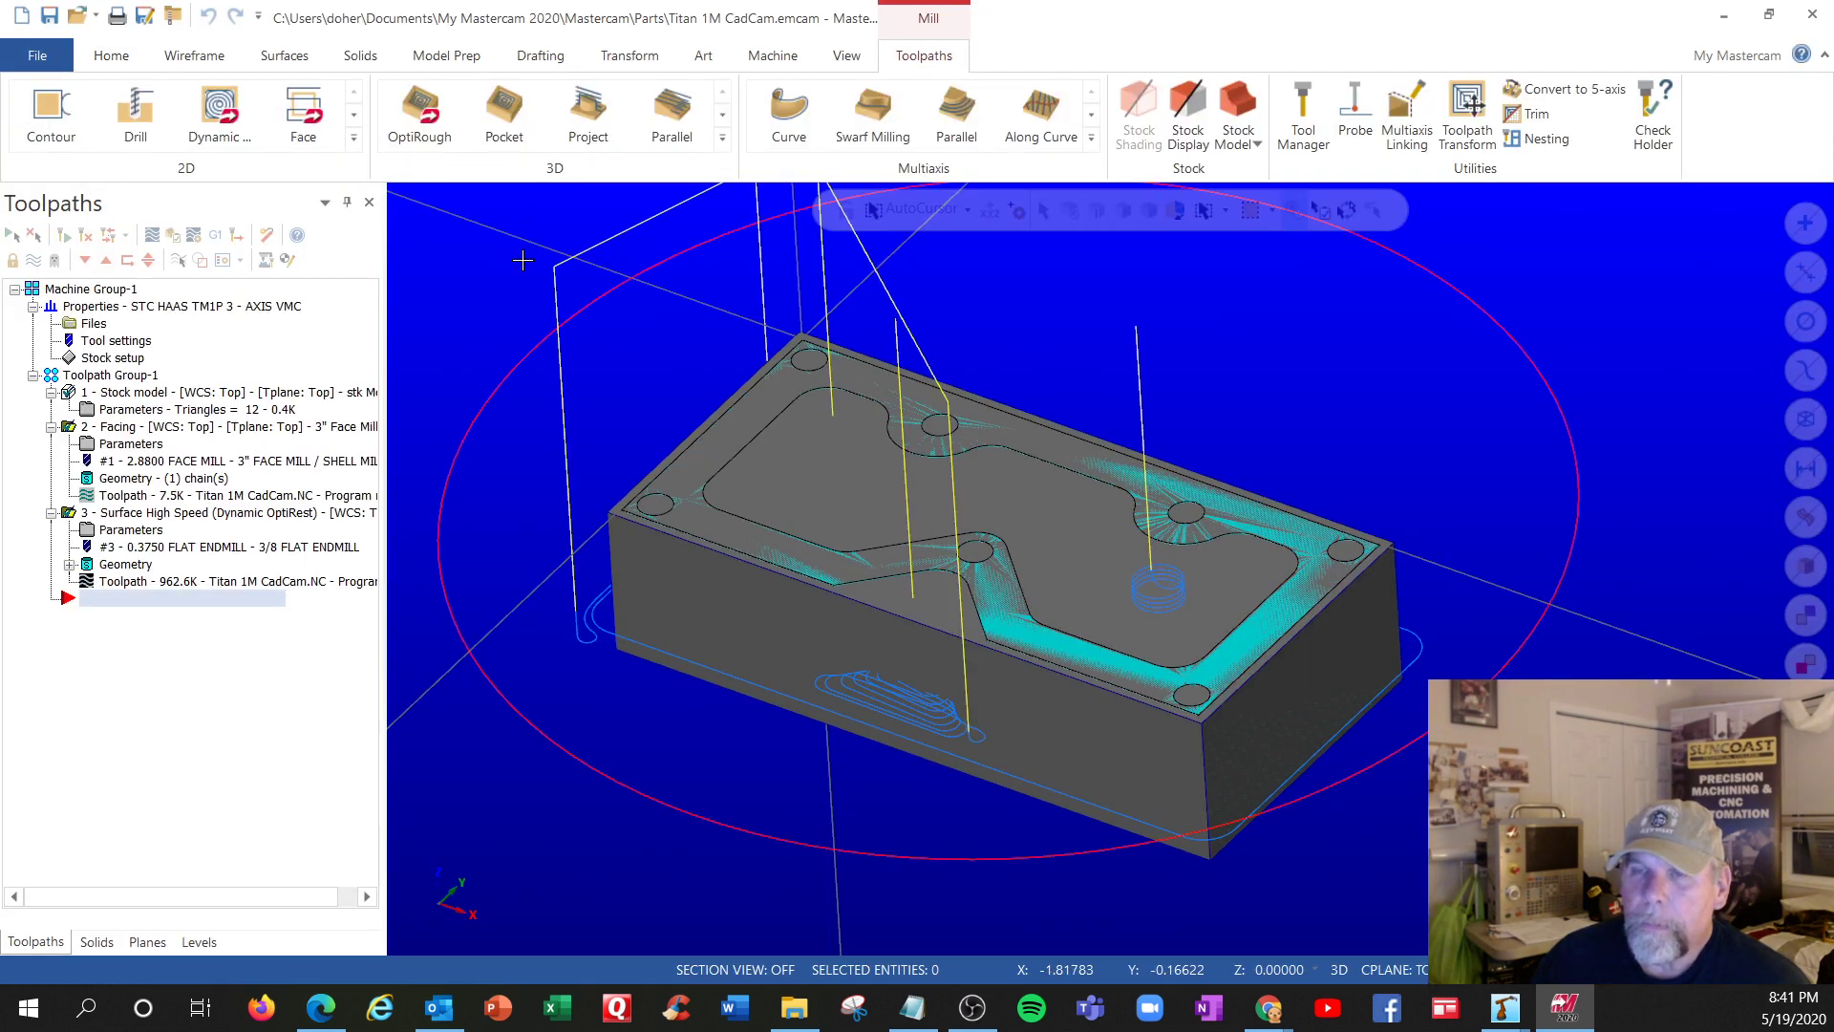
# Browse to the Mastercam Parts folder and choose Titan 1M CadCam in the file dialog
pyautogui.click(108, 60)
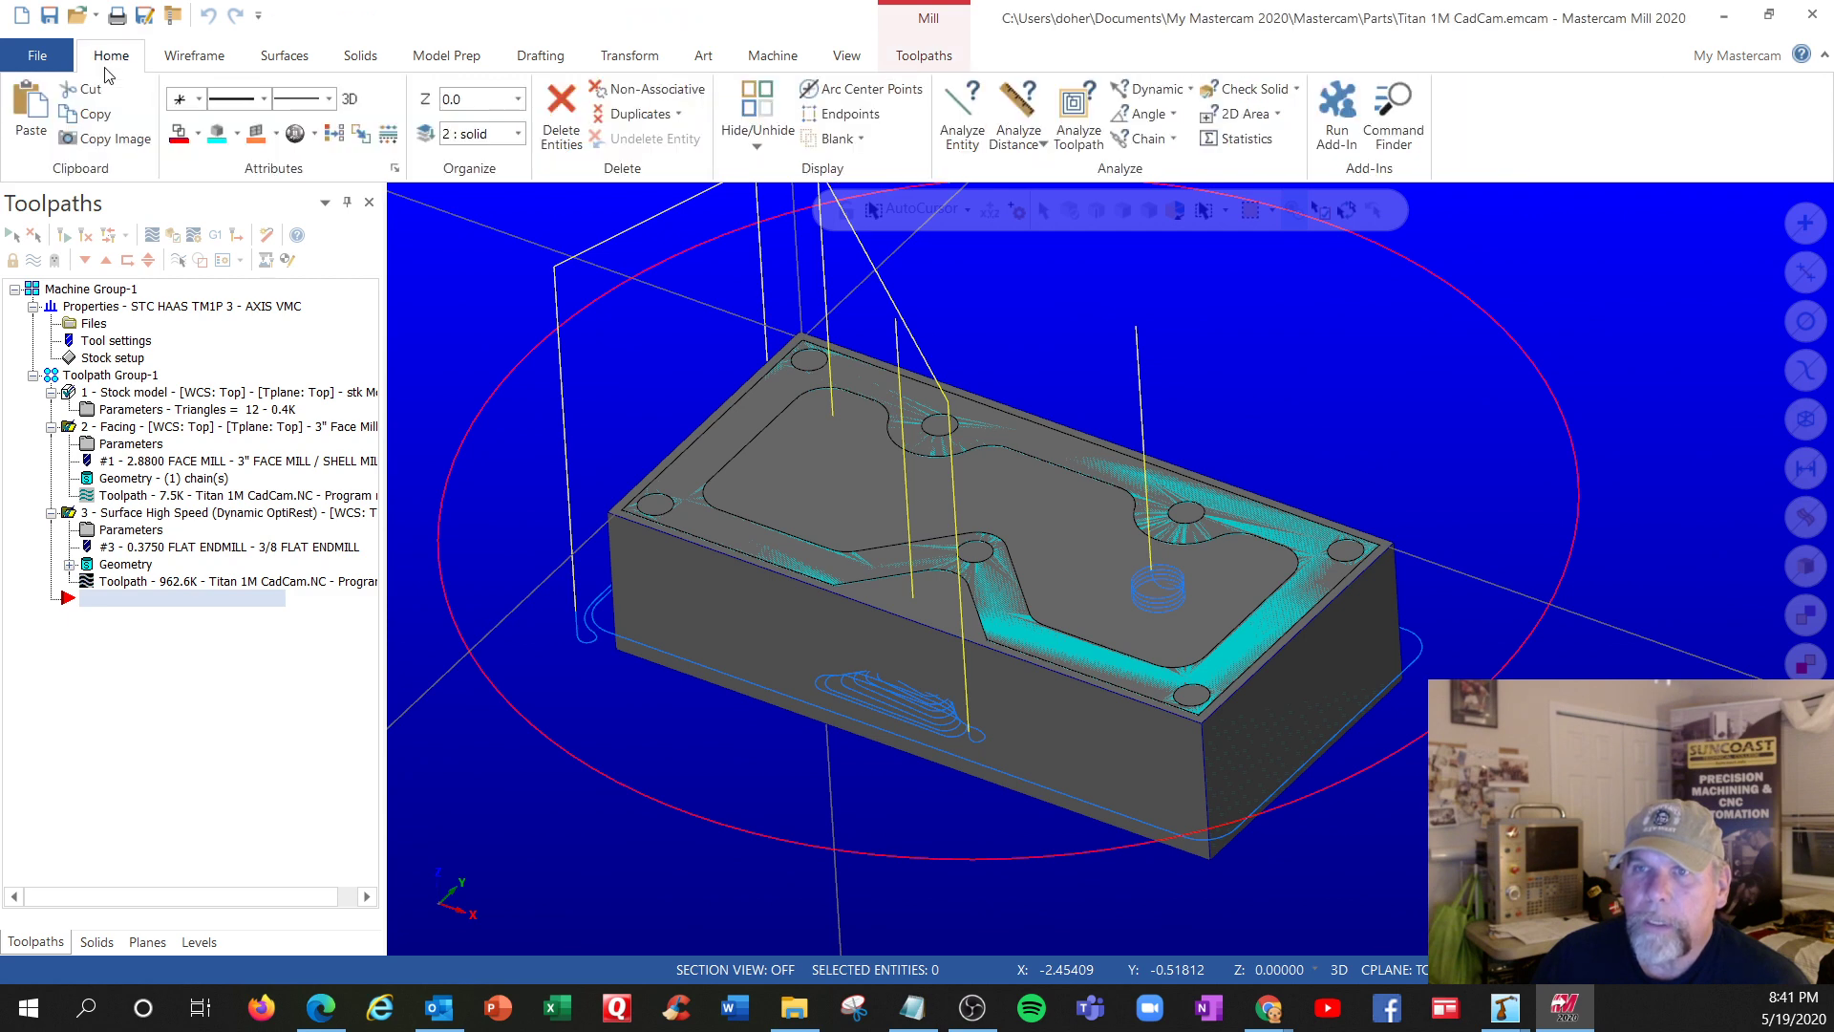
pyautogui.click(38, 56)
pyautogui.click(71, 176)
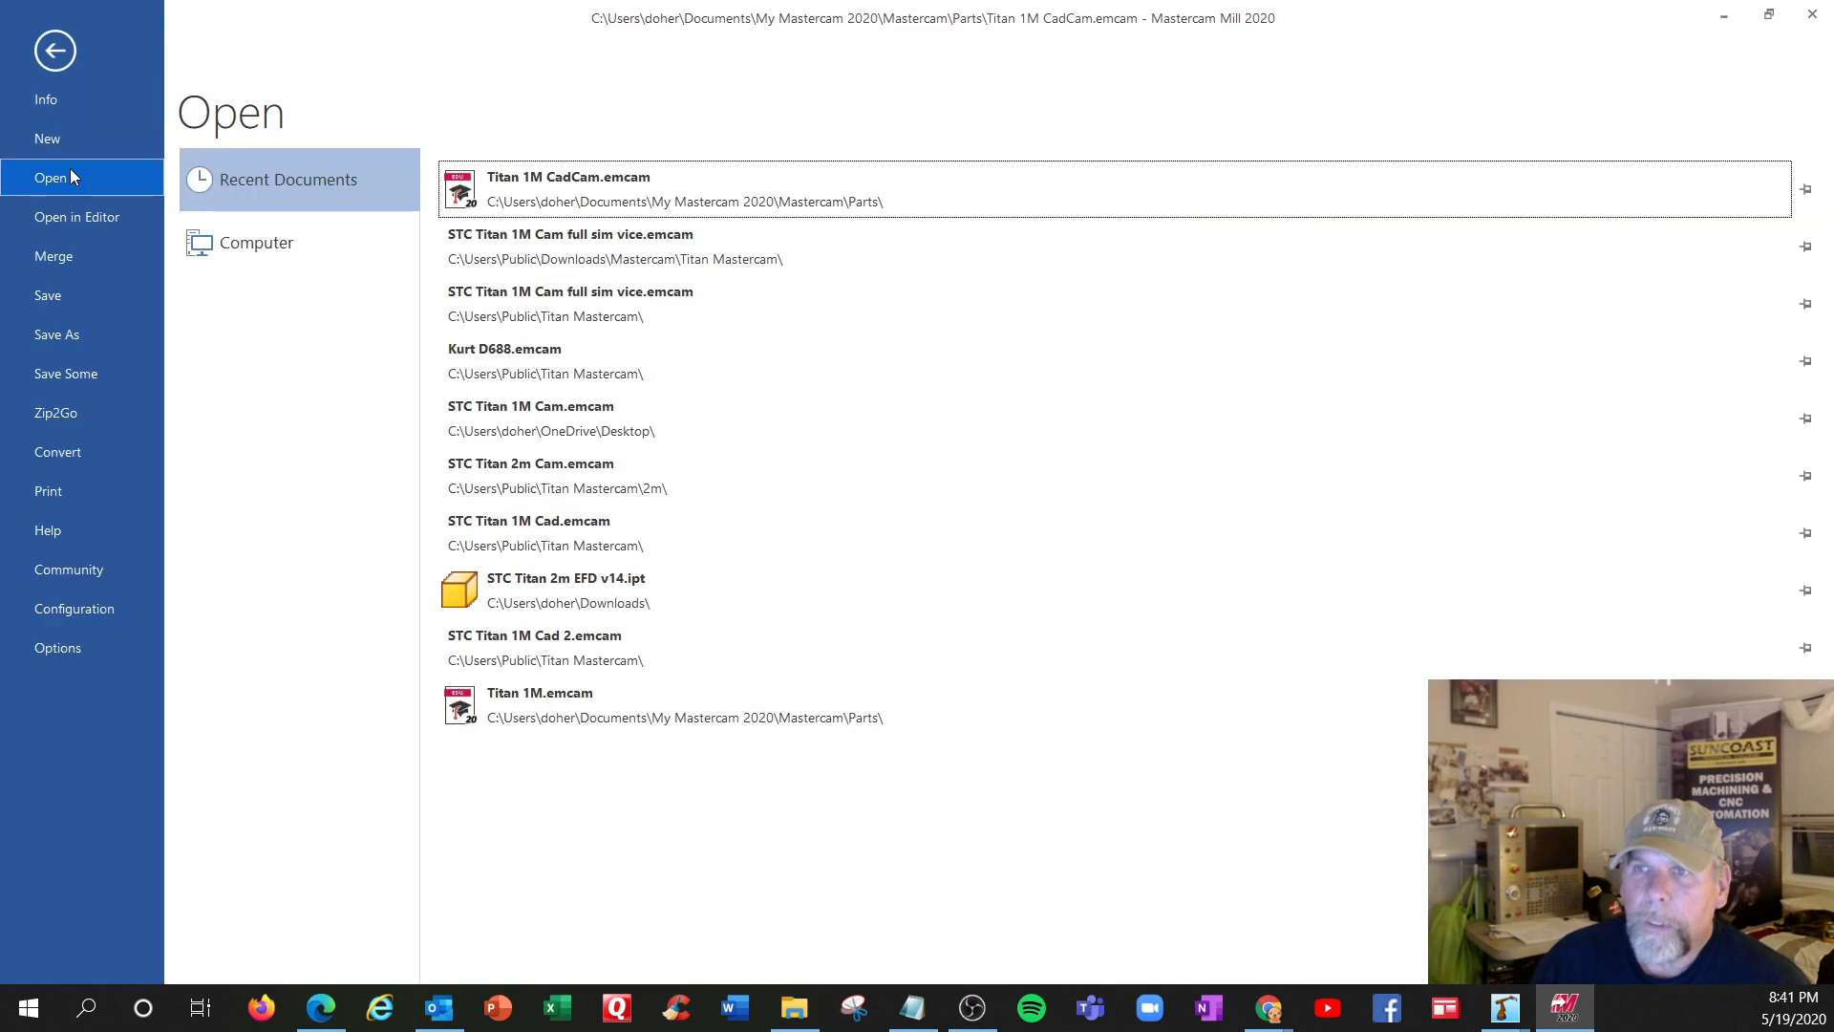
pyautogui.click(312, 248)
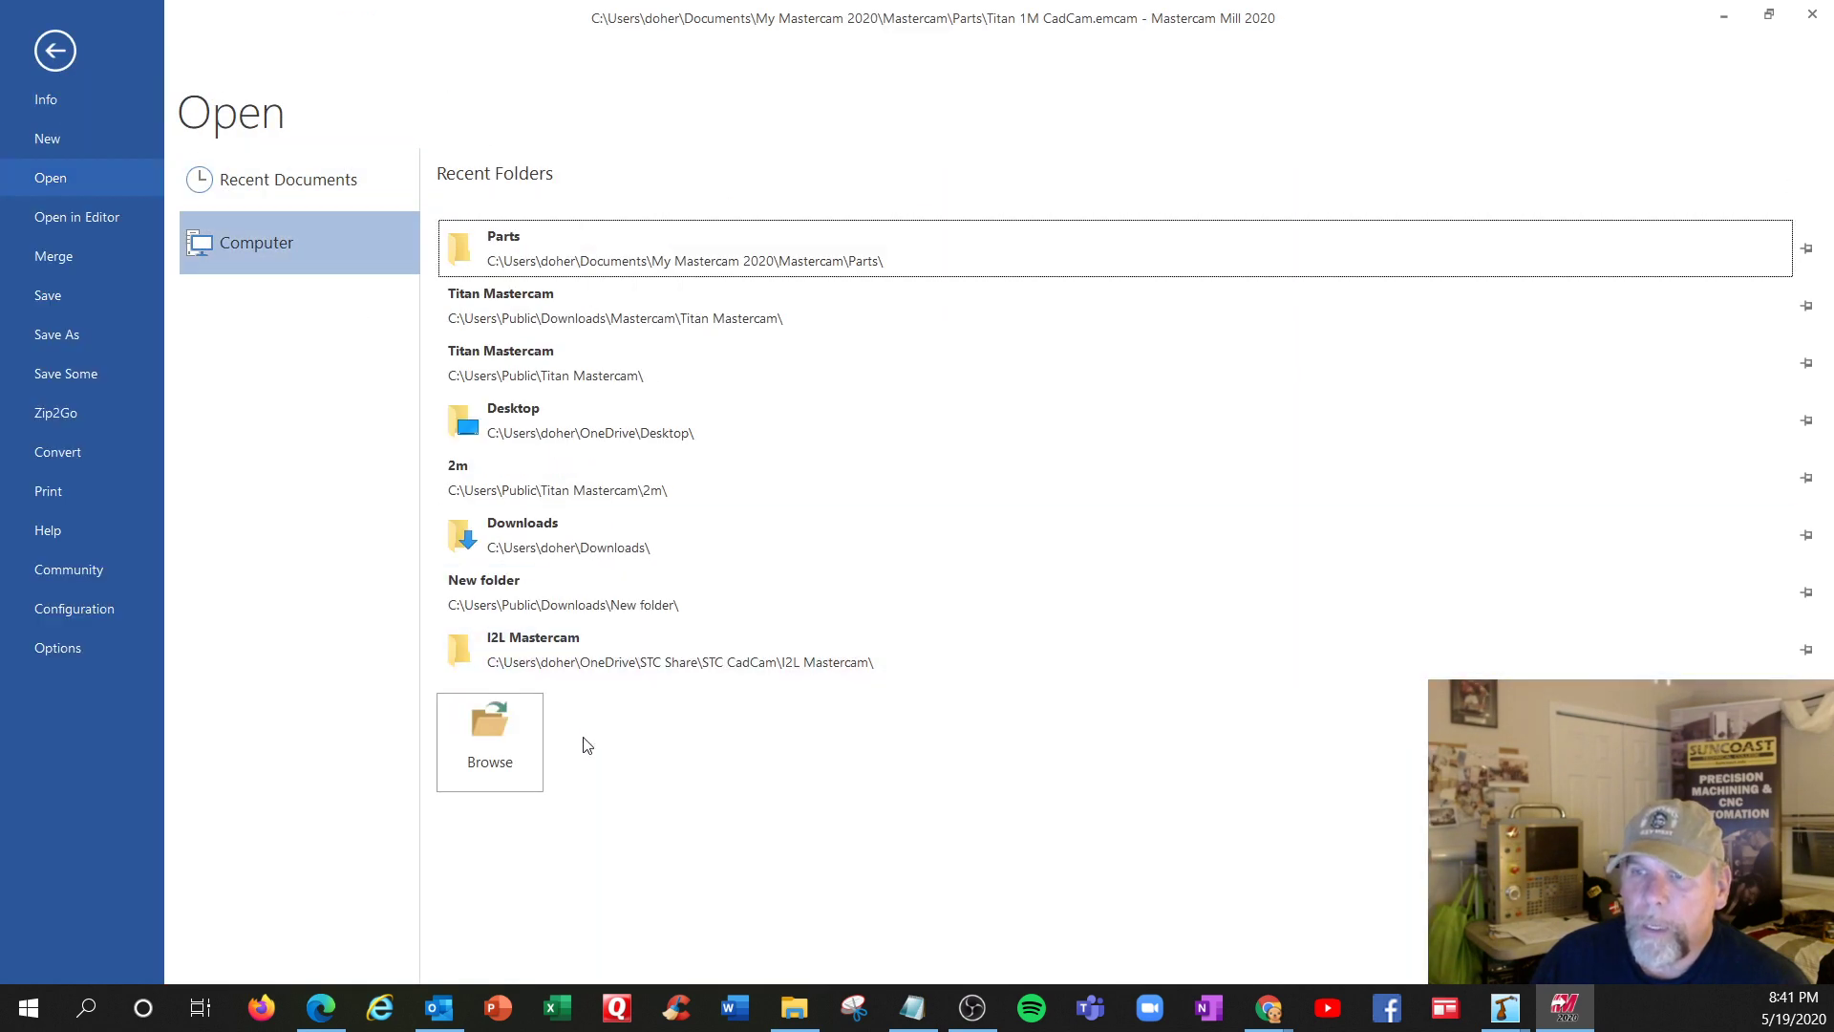
pyautogui.click(533, 751)
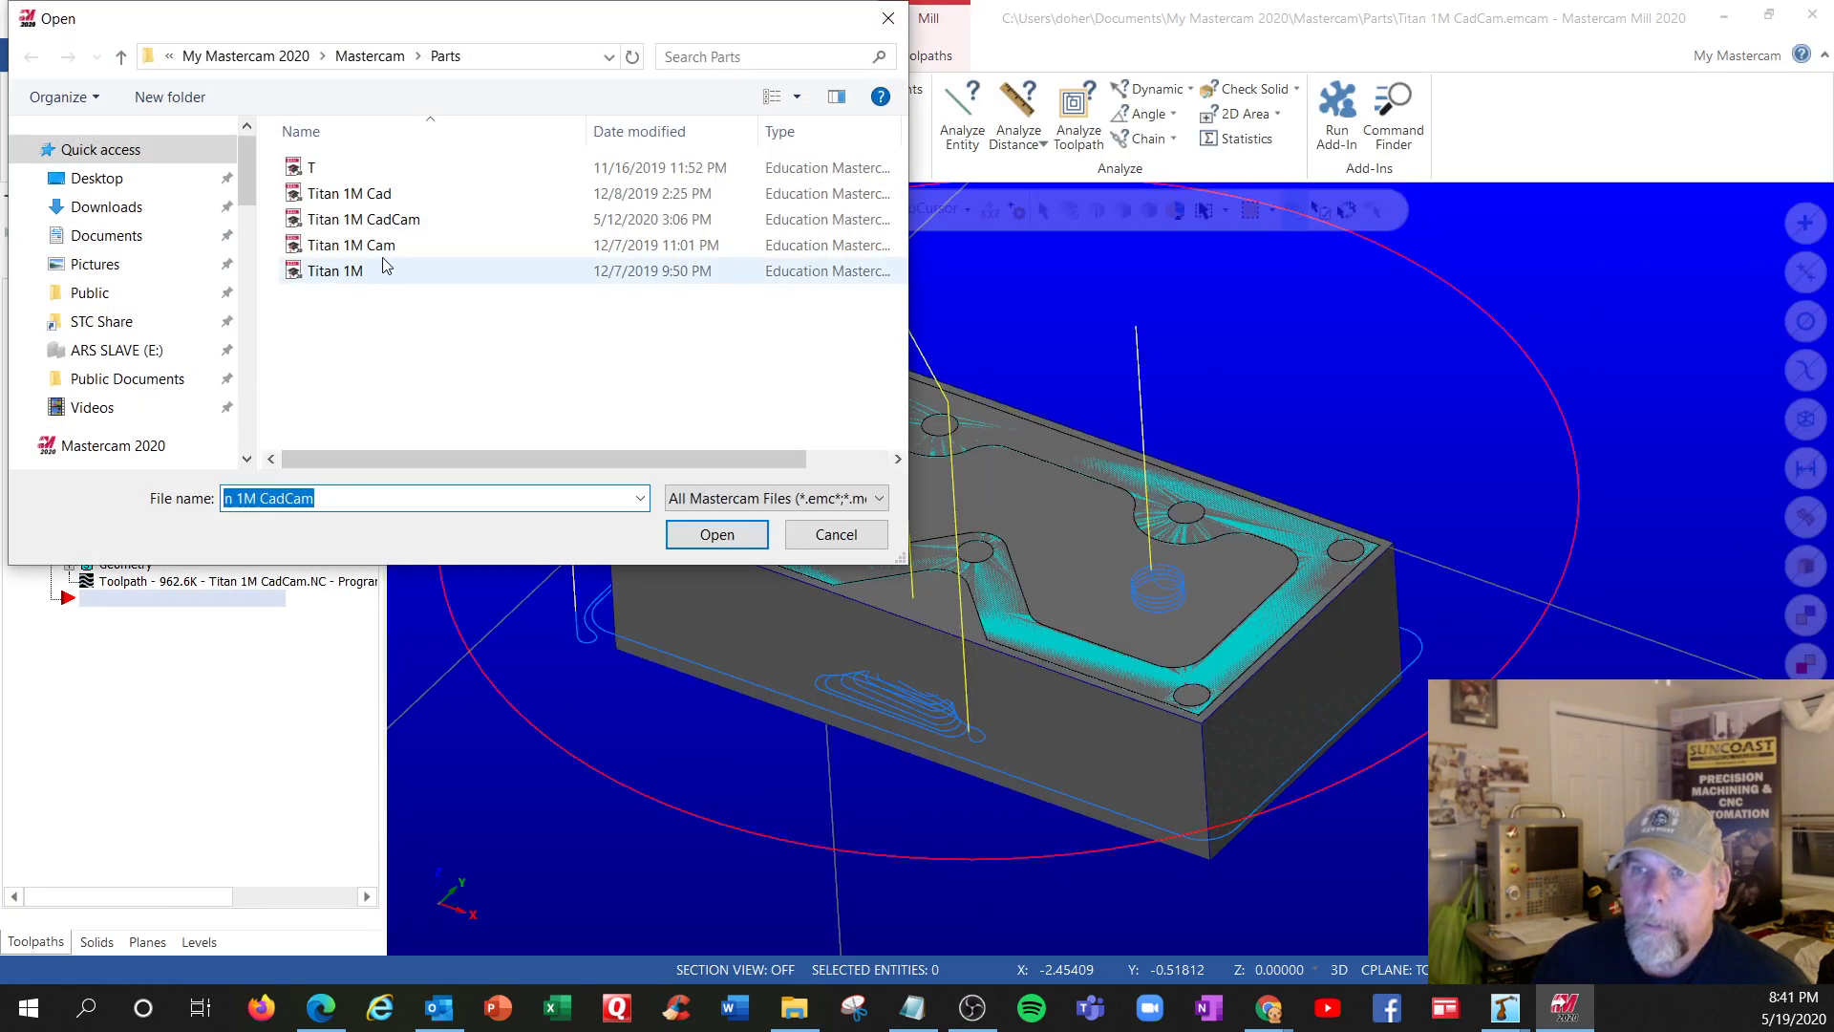
pyautogui.click(362, 219)
pyautogui.click(716, 533)
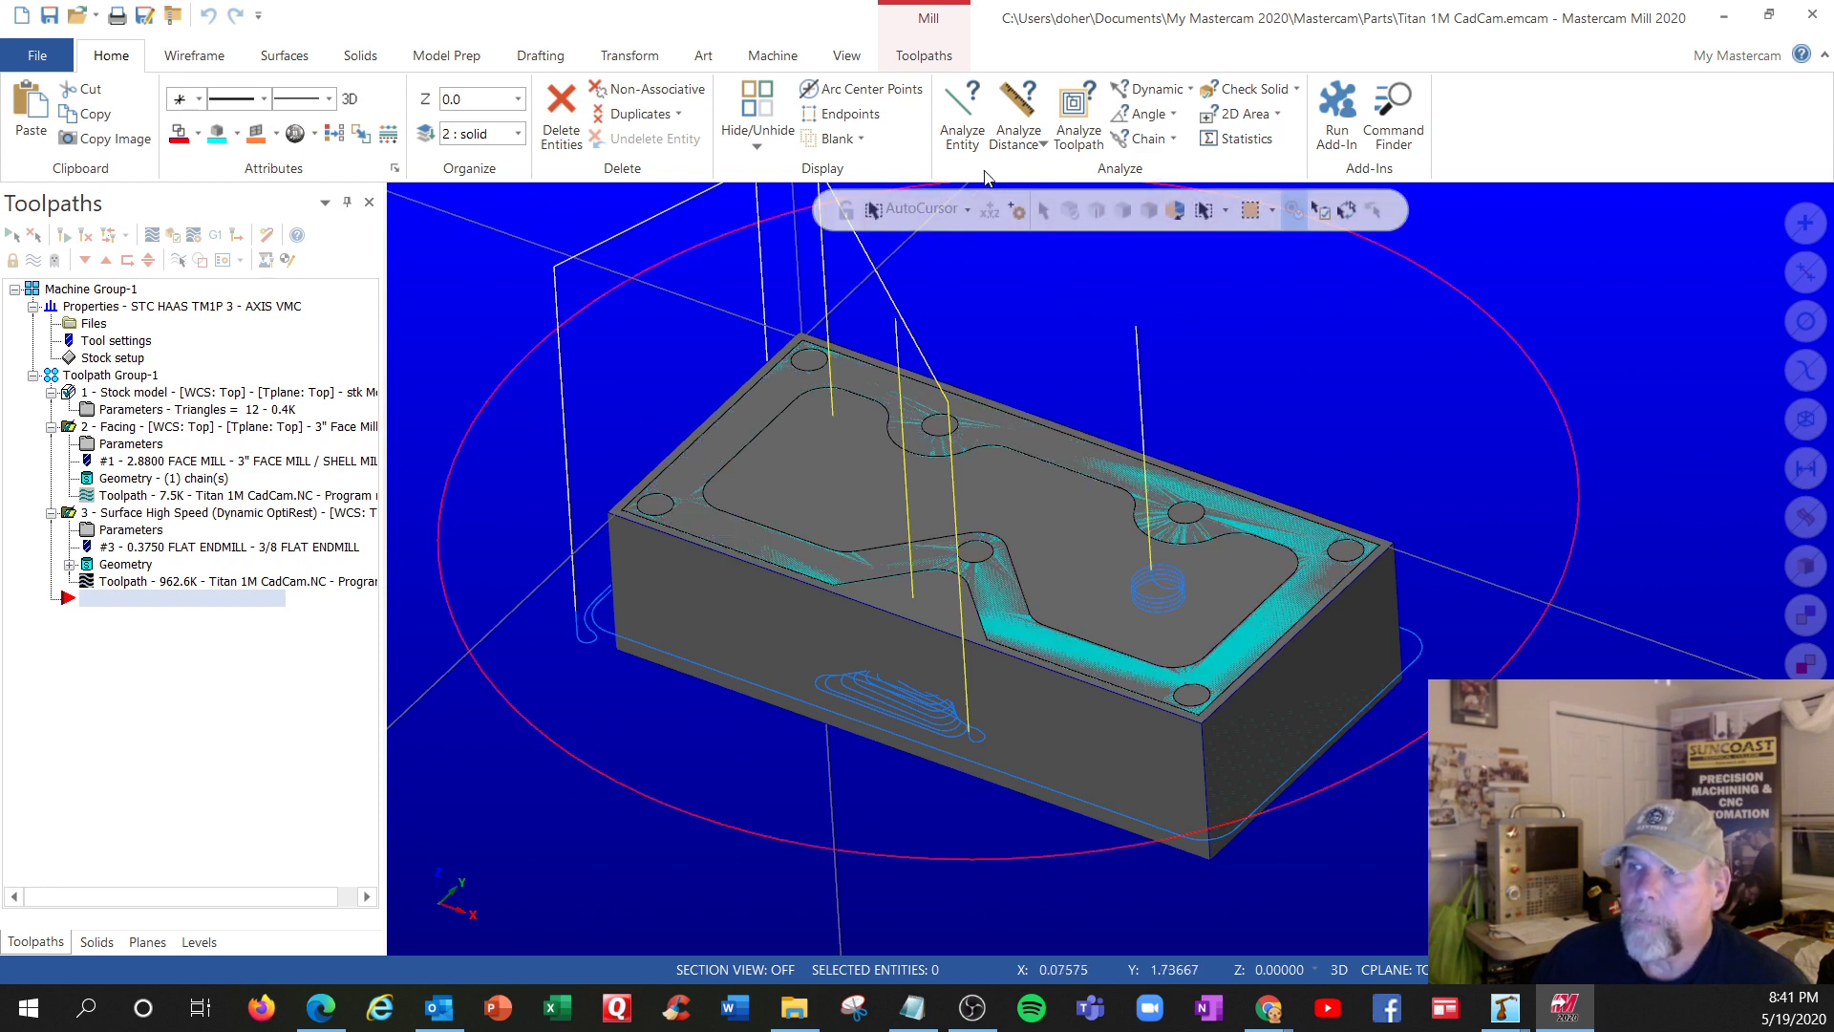
# Post-process the toolpaths to examine the Mastercam NC save folder, and cancel the save
pyautogui.click(214, 235)
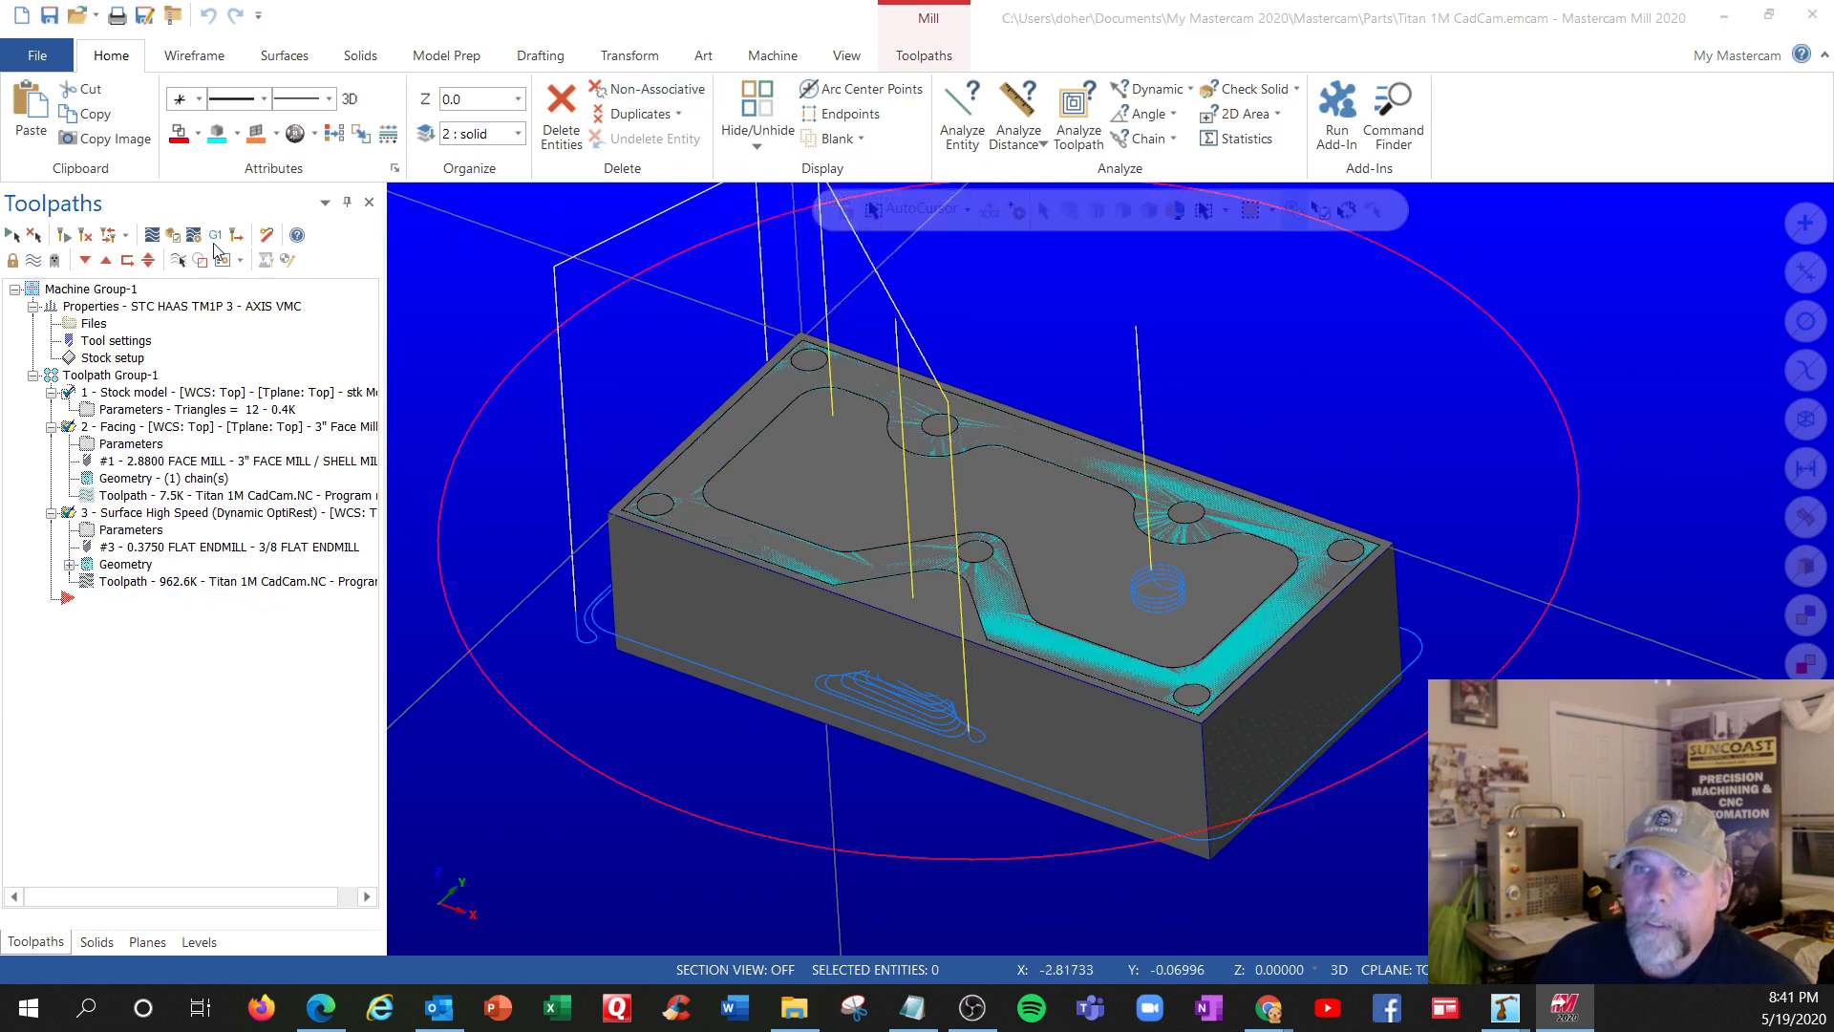
pyautogui.click(167, 682)
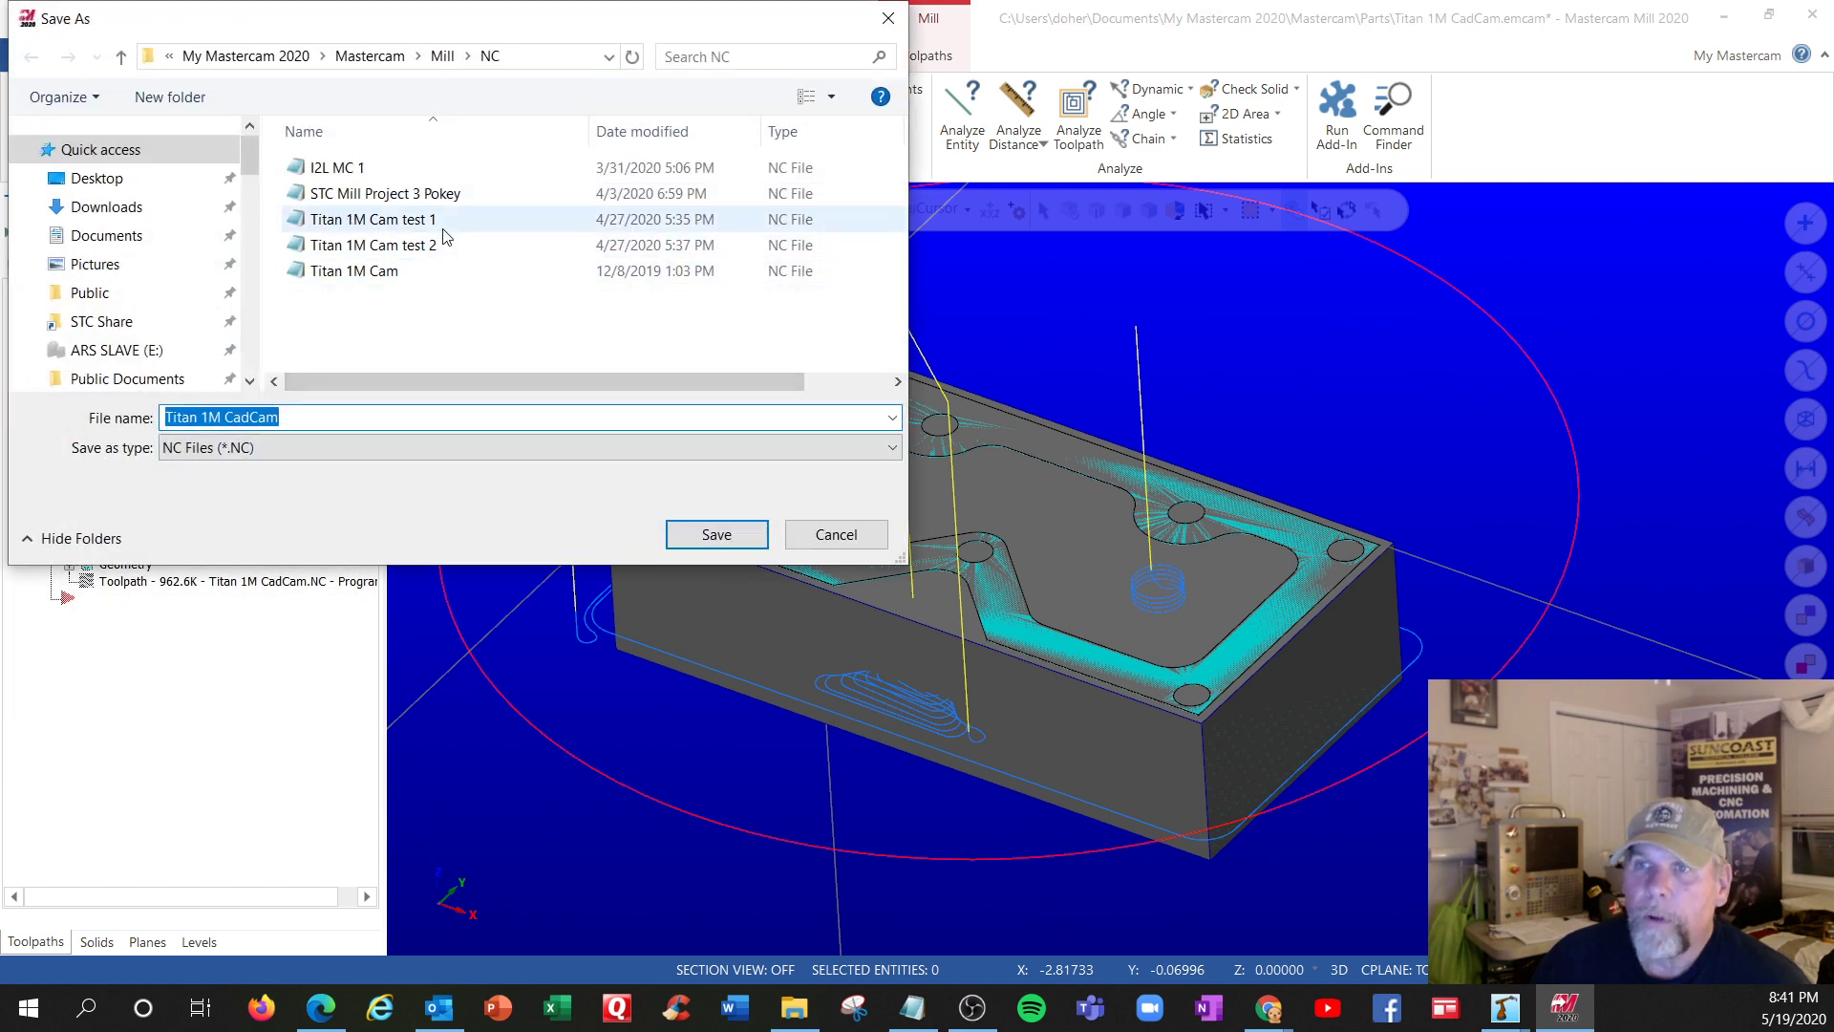
pyautogui.click(829, 533)
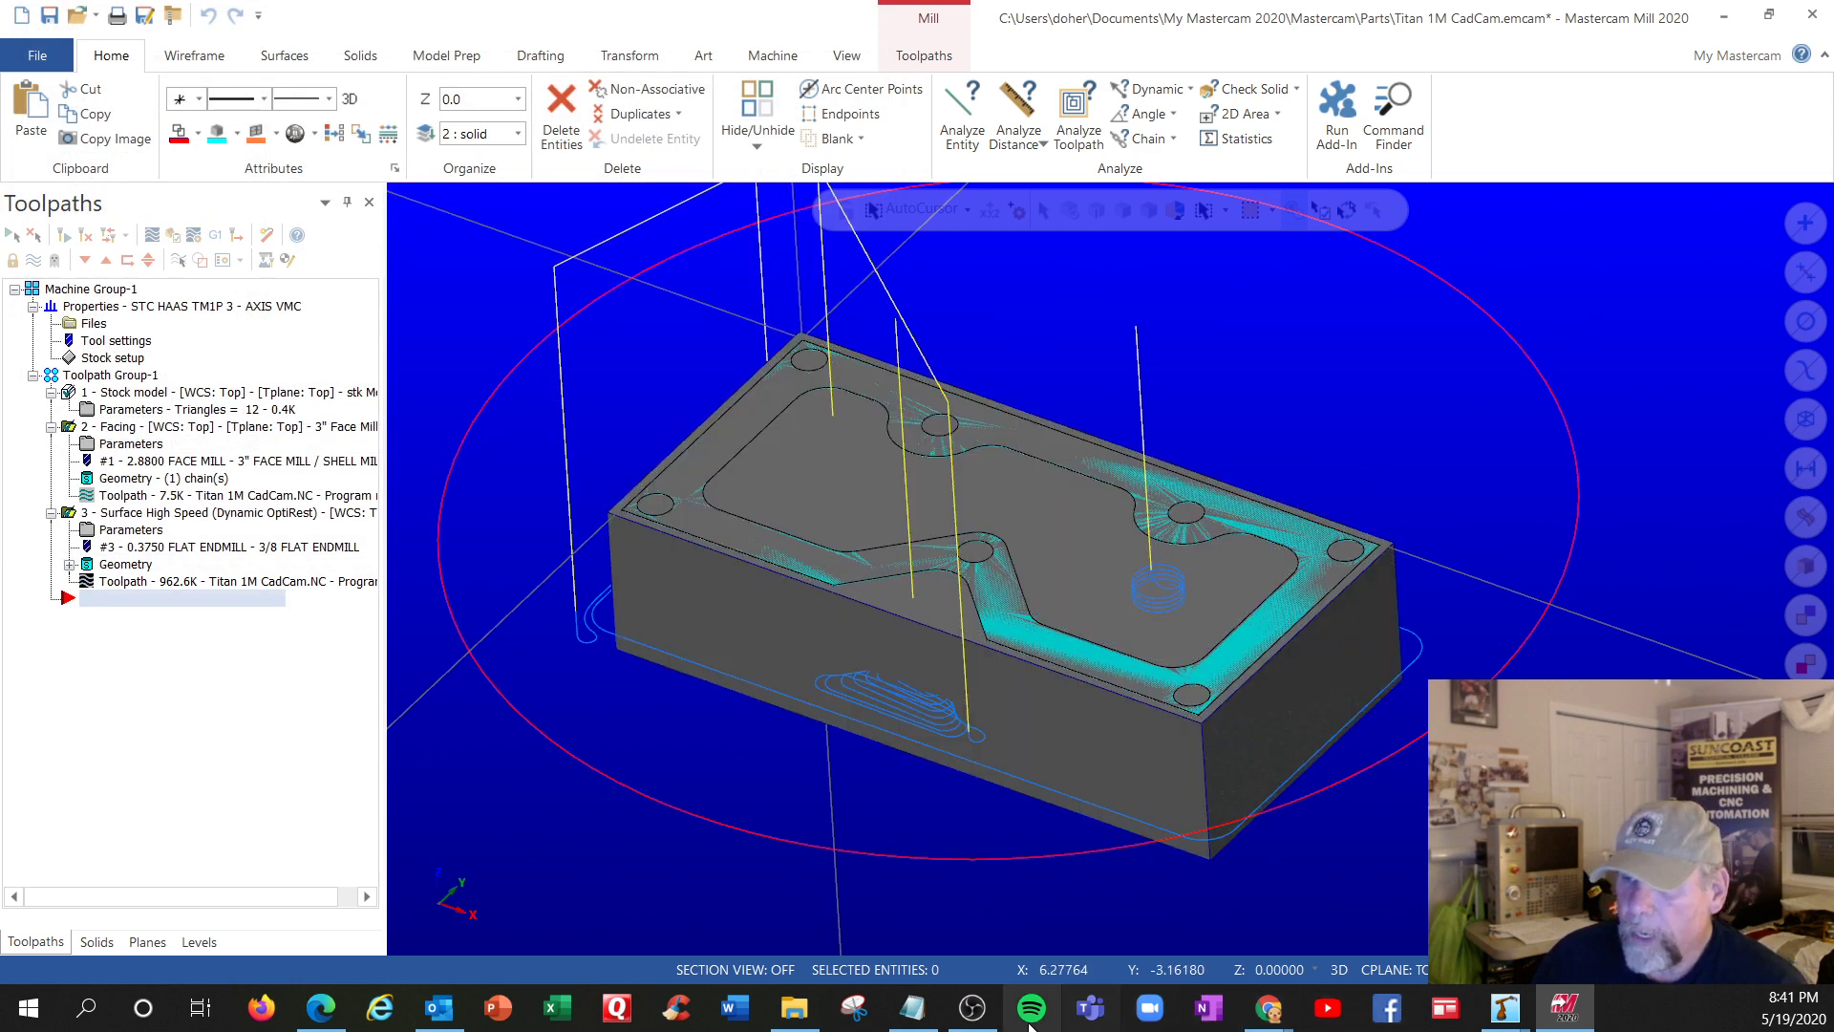
# Switch to the Haas mill controller, list the programs and look through the RS232 receive file dialog's folder locations
pyautogui.click(1512, 1018)
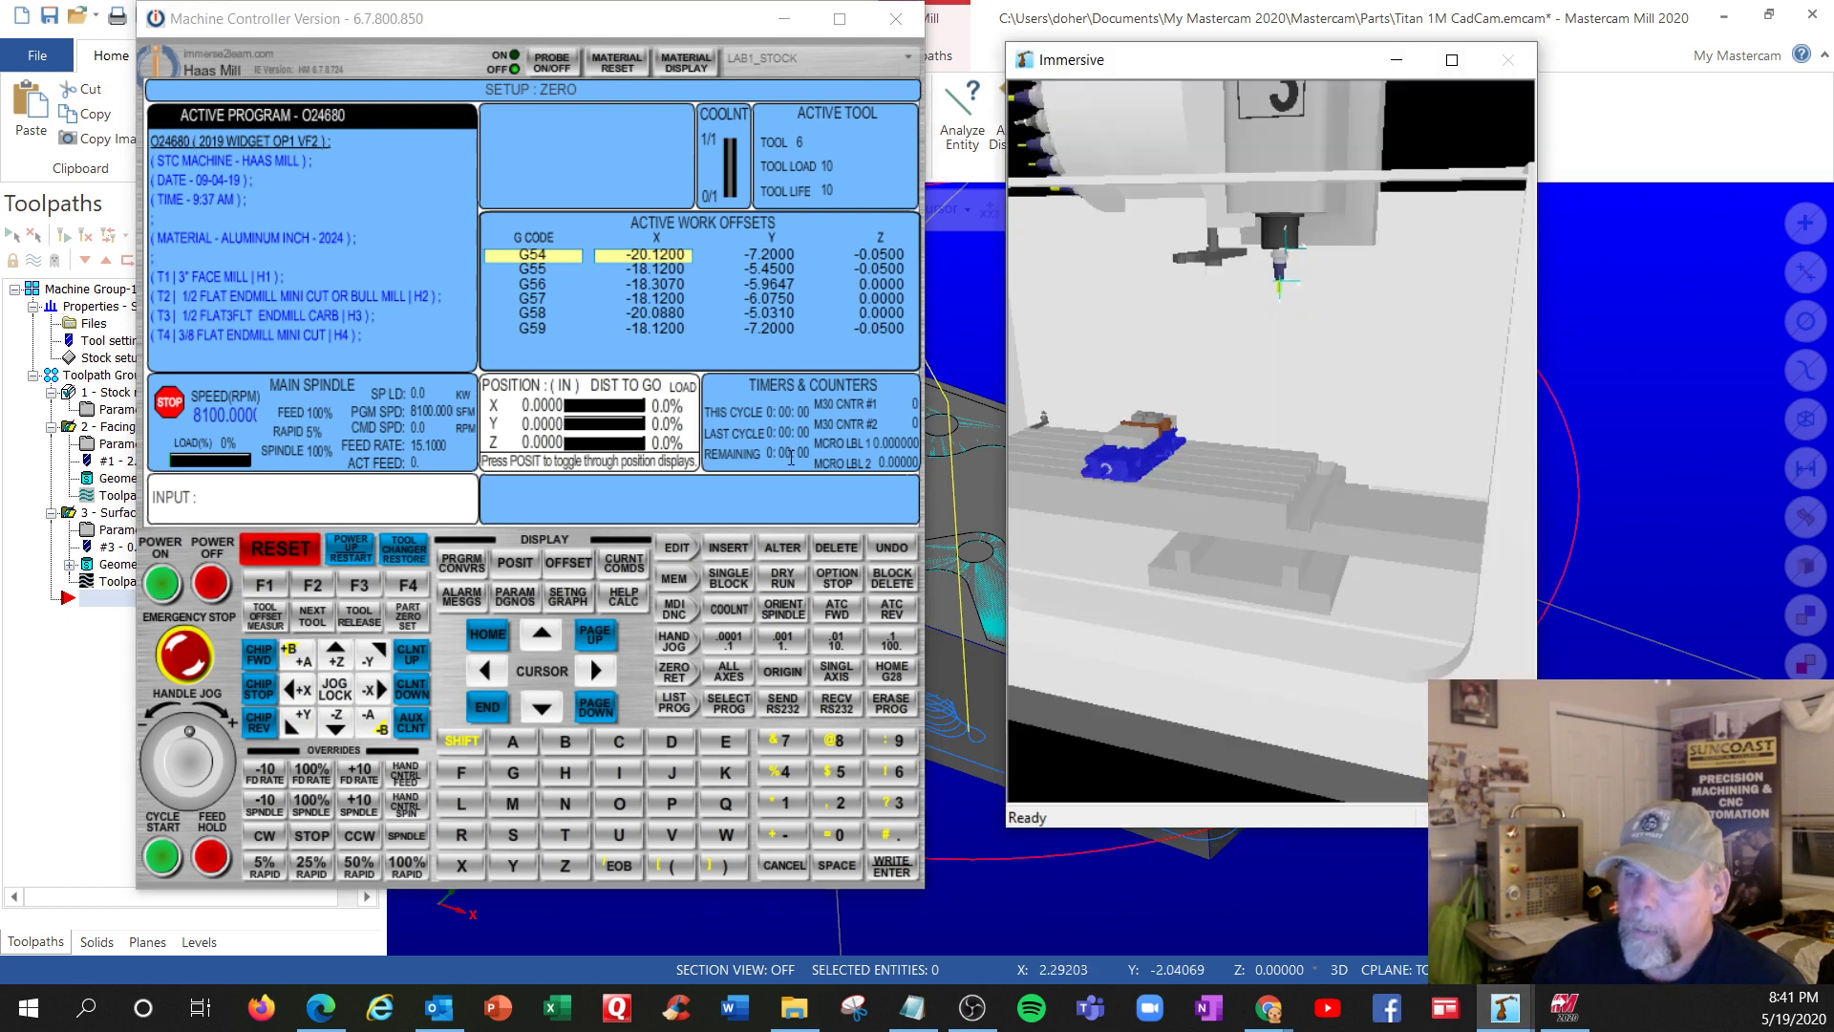
pyautogui.click(676, 697)
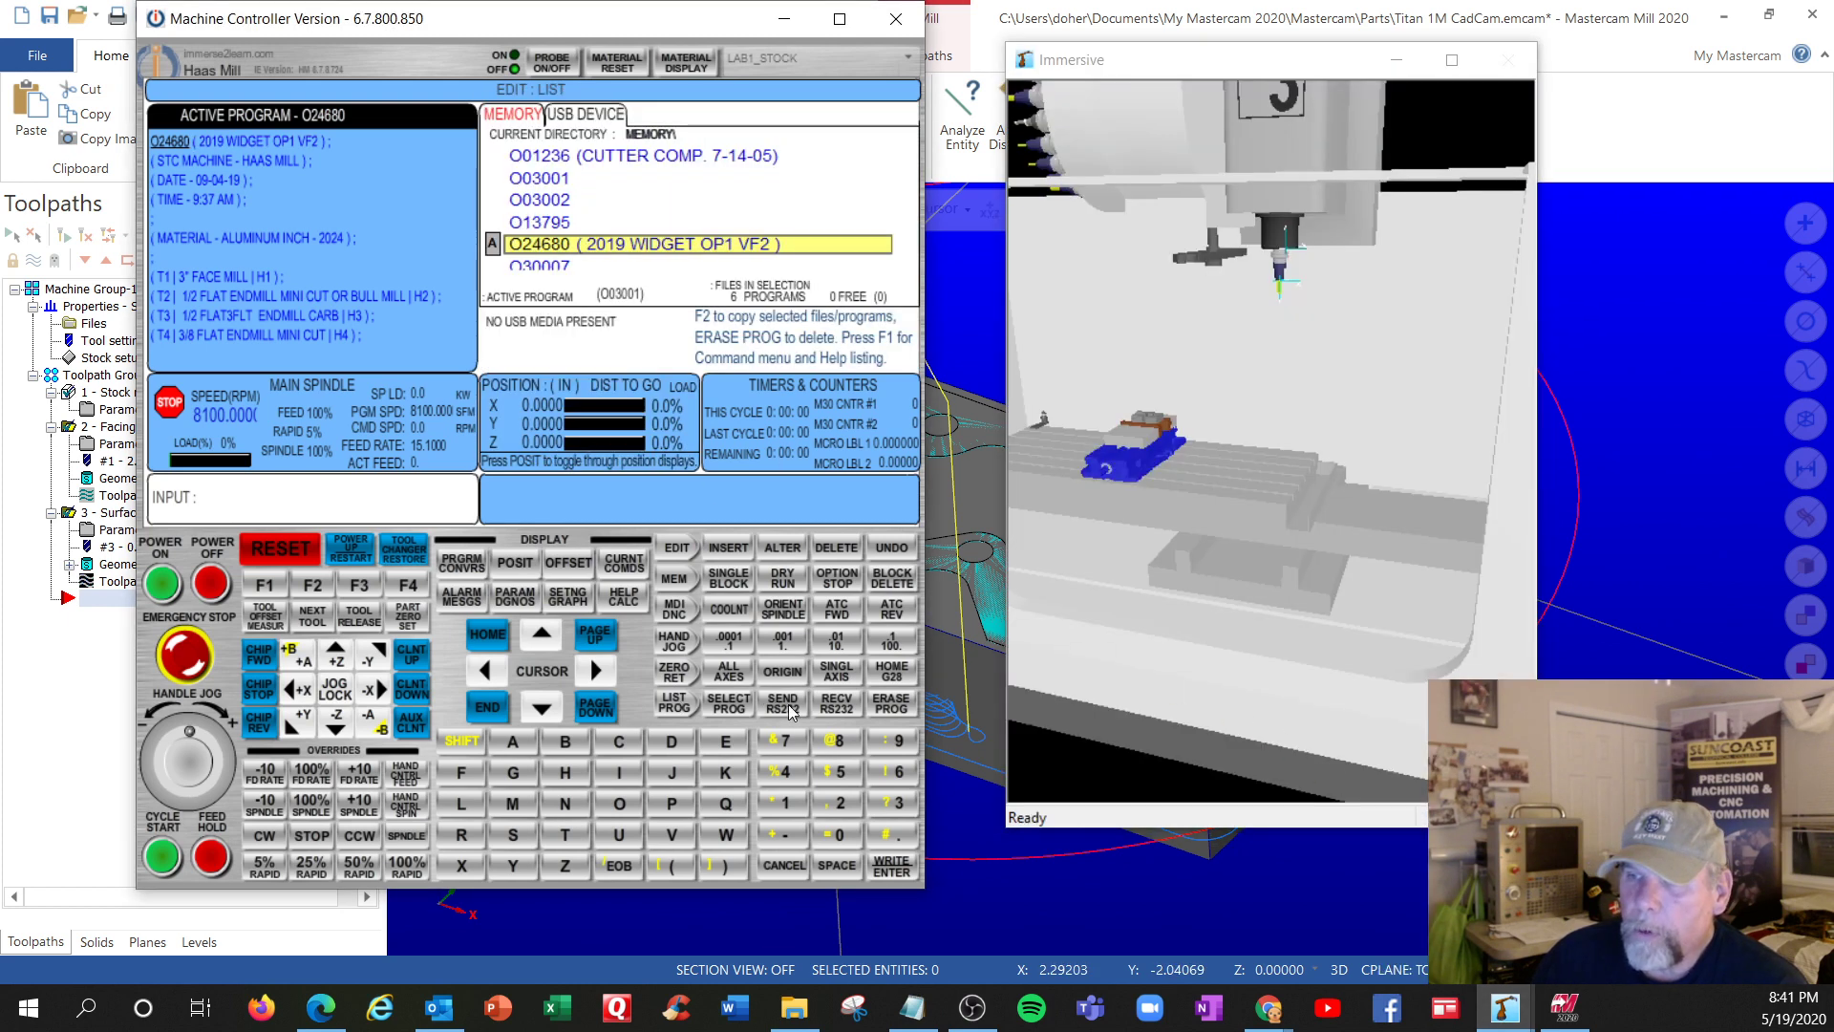
pyautogui.click(836, 706)
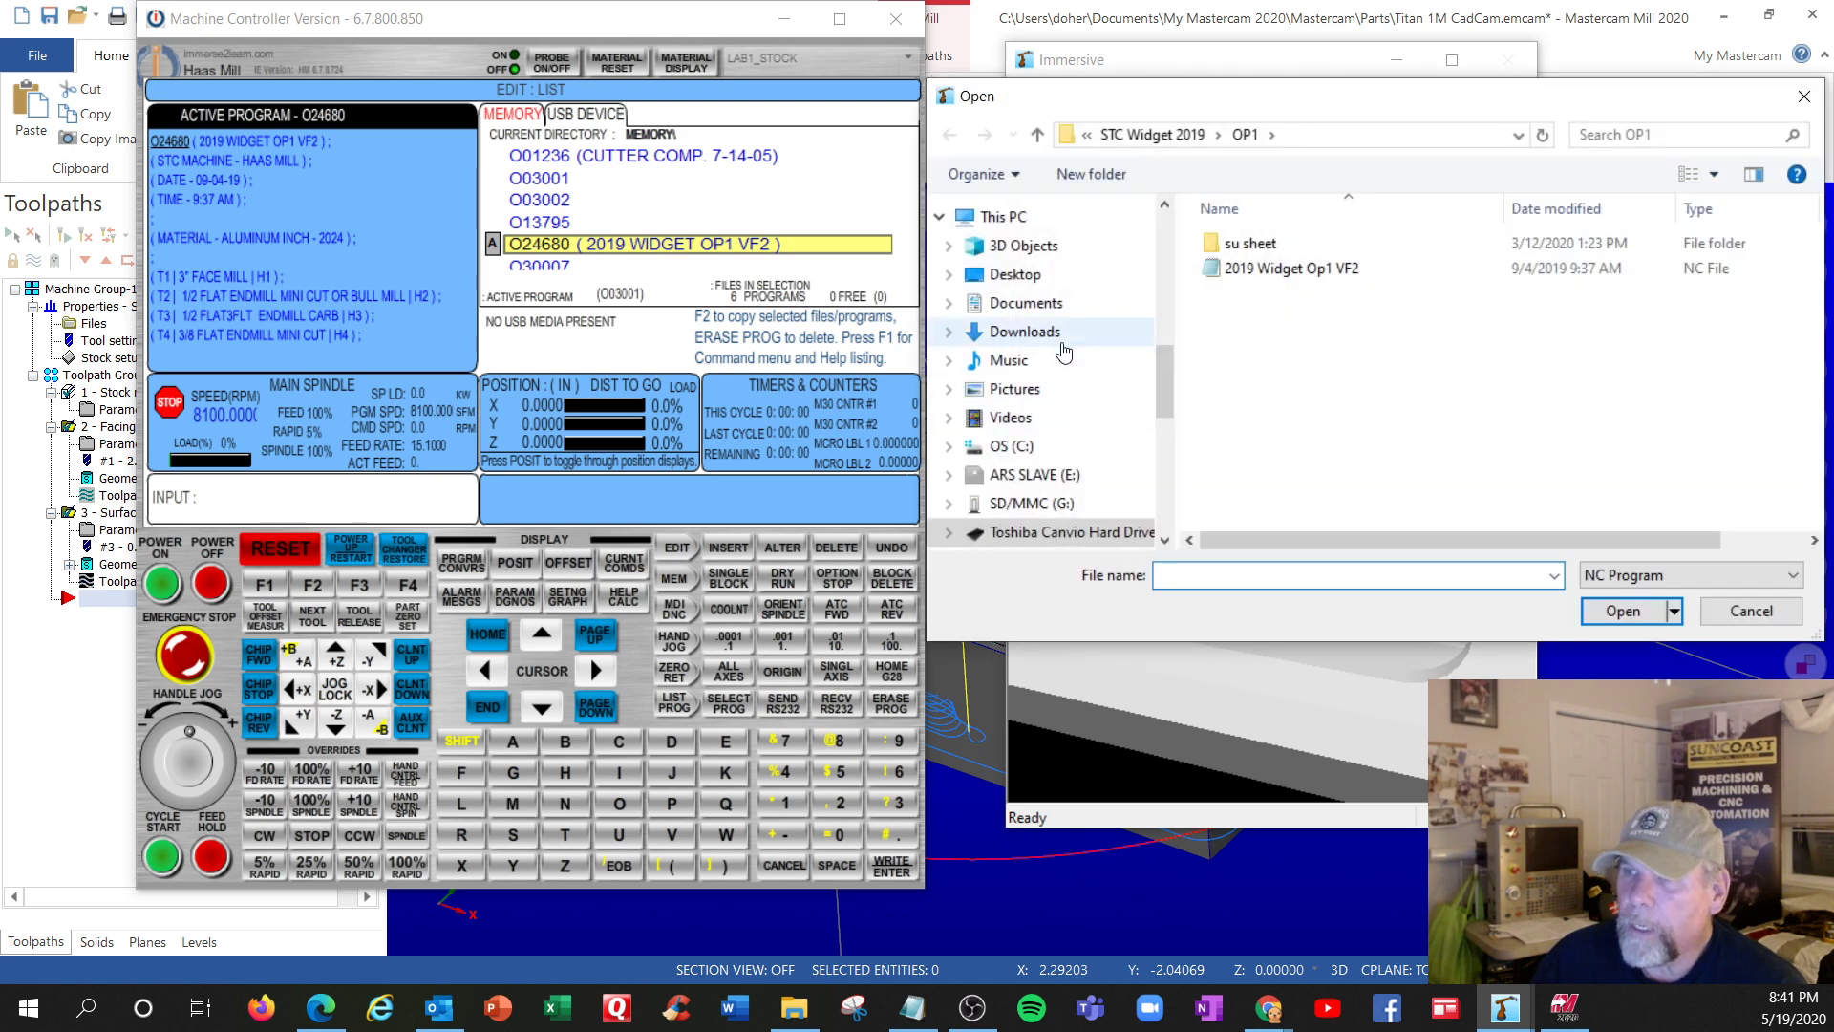
pyautogui.scroll(6, 1063, 352)
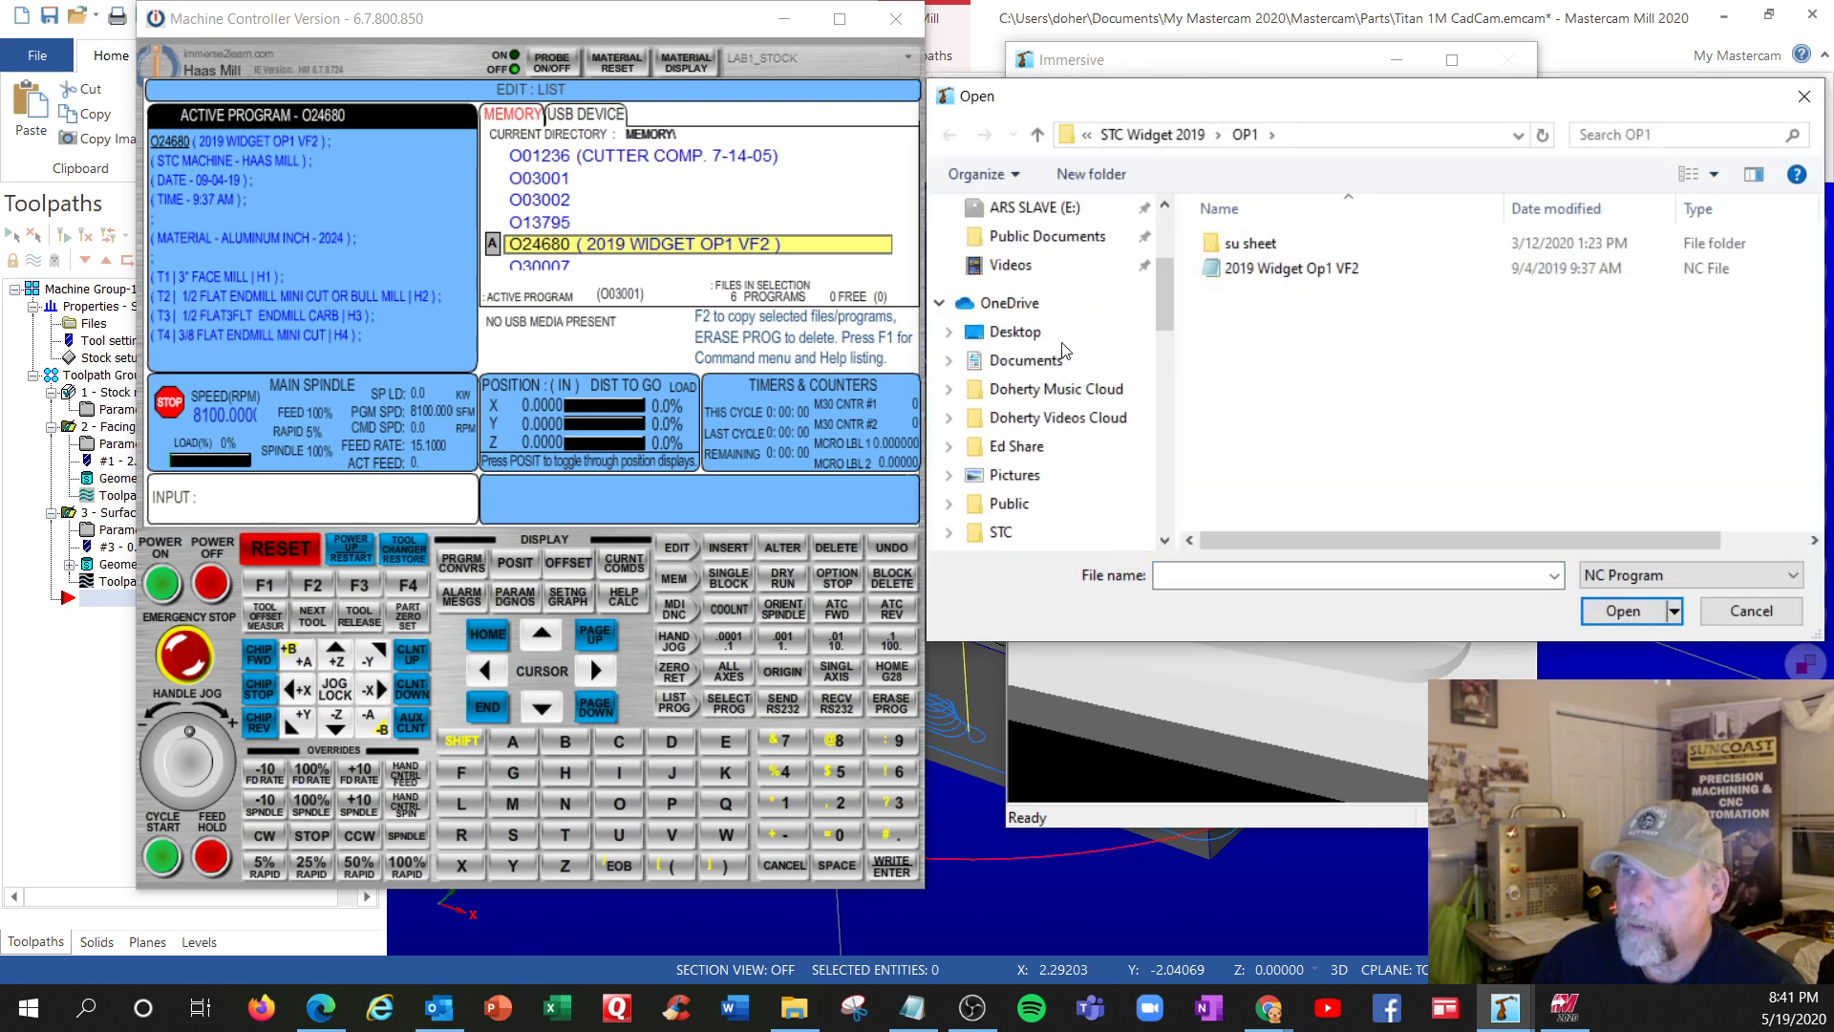
pyautogui.scroll(2, 1064, 353)
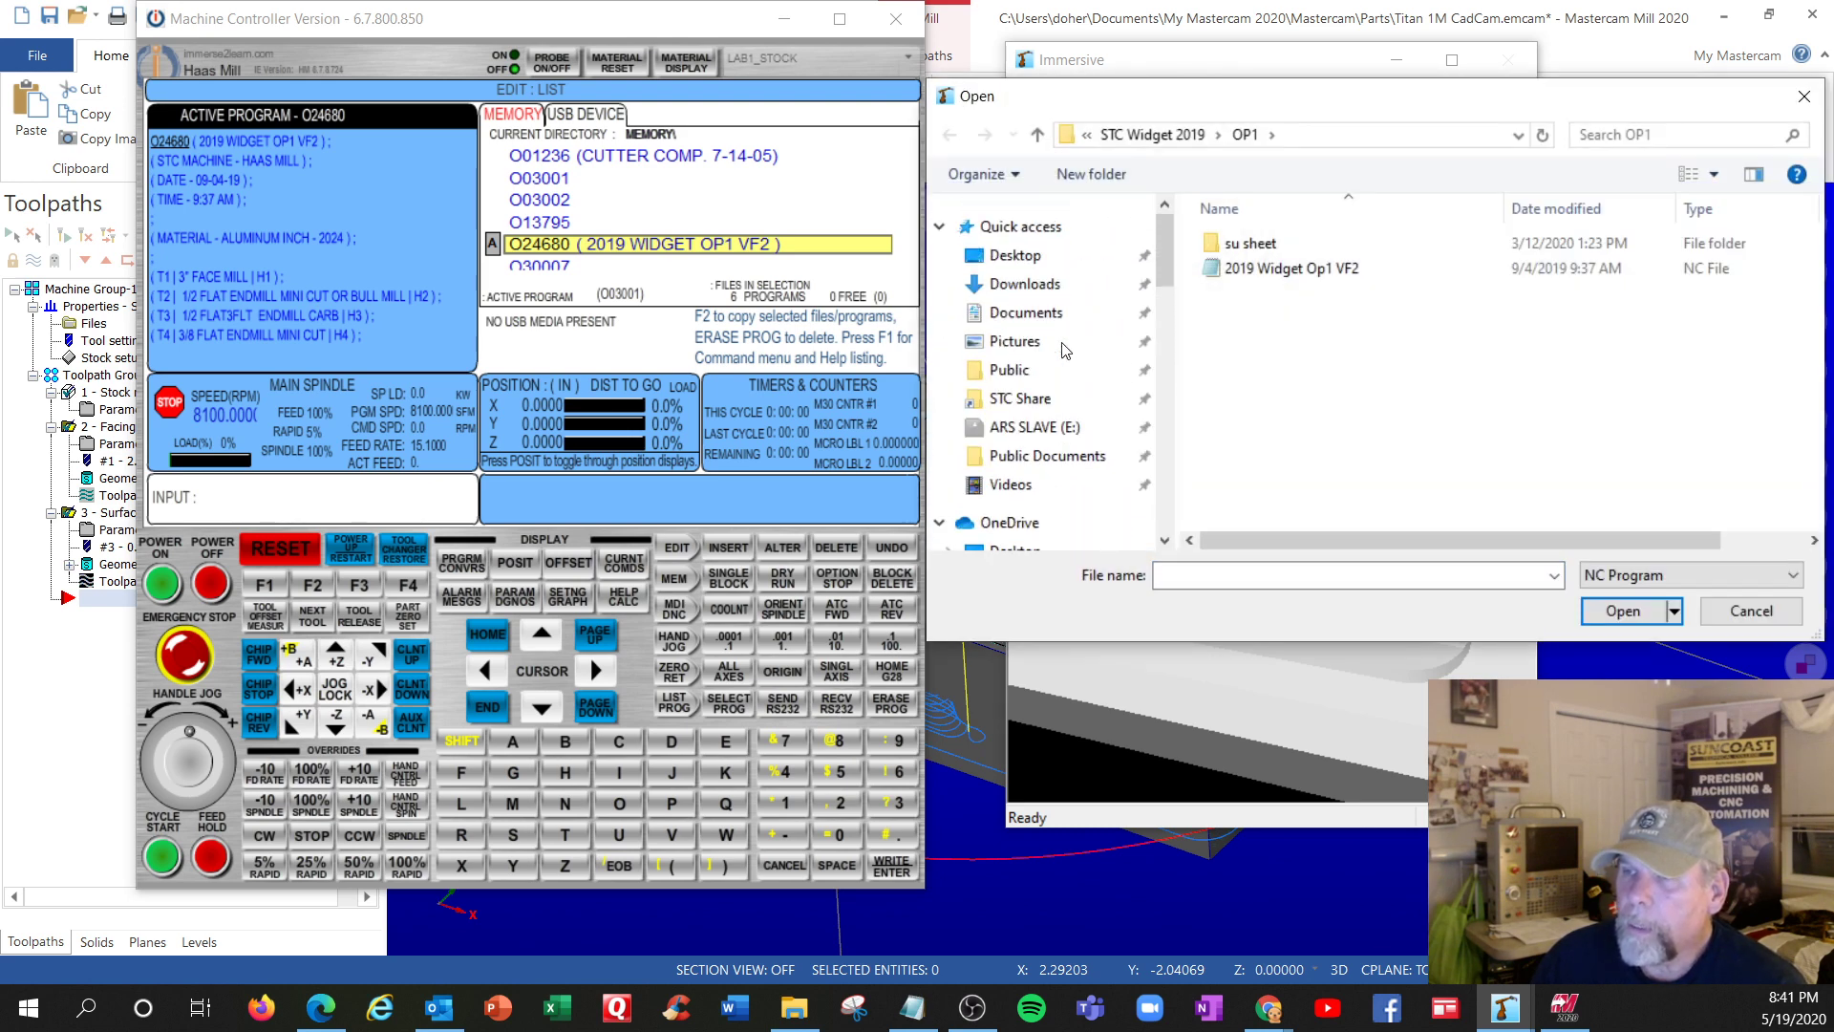
pyautogui.scroll(-7, 1063, 352)
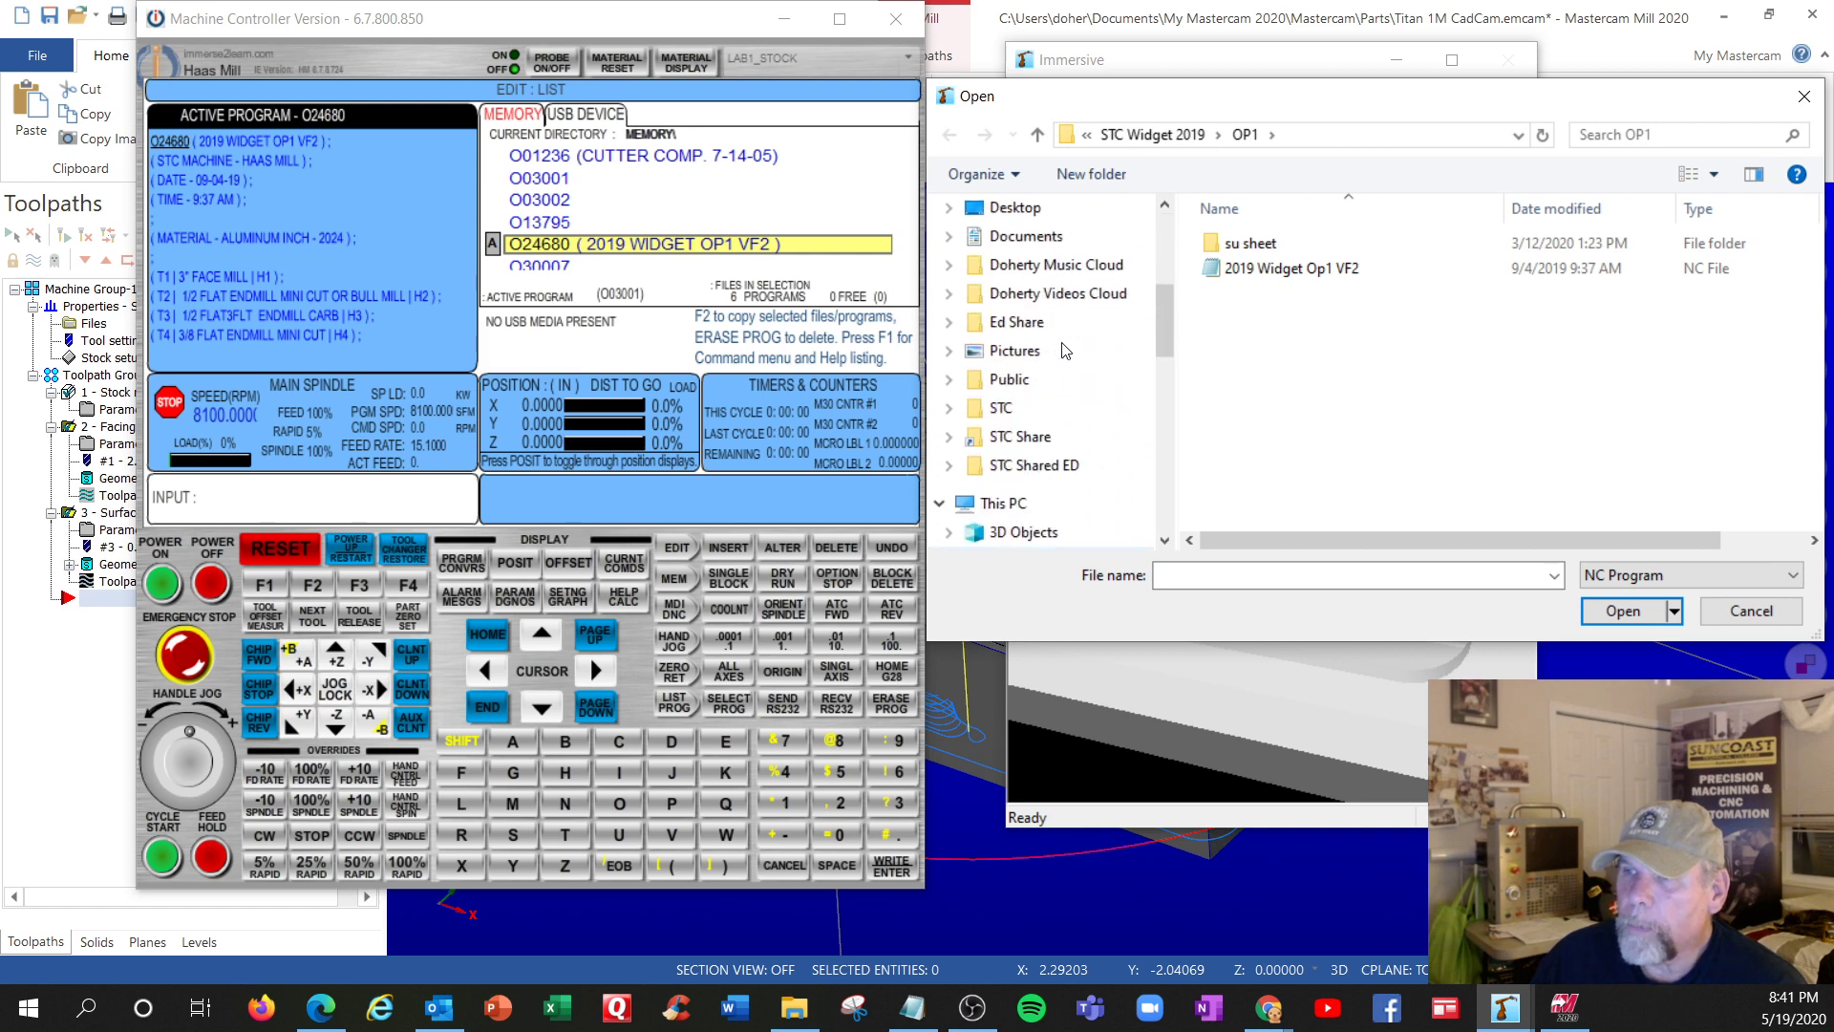
pyautogui.scroll(-3, 1063, 352)
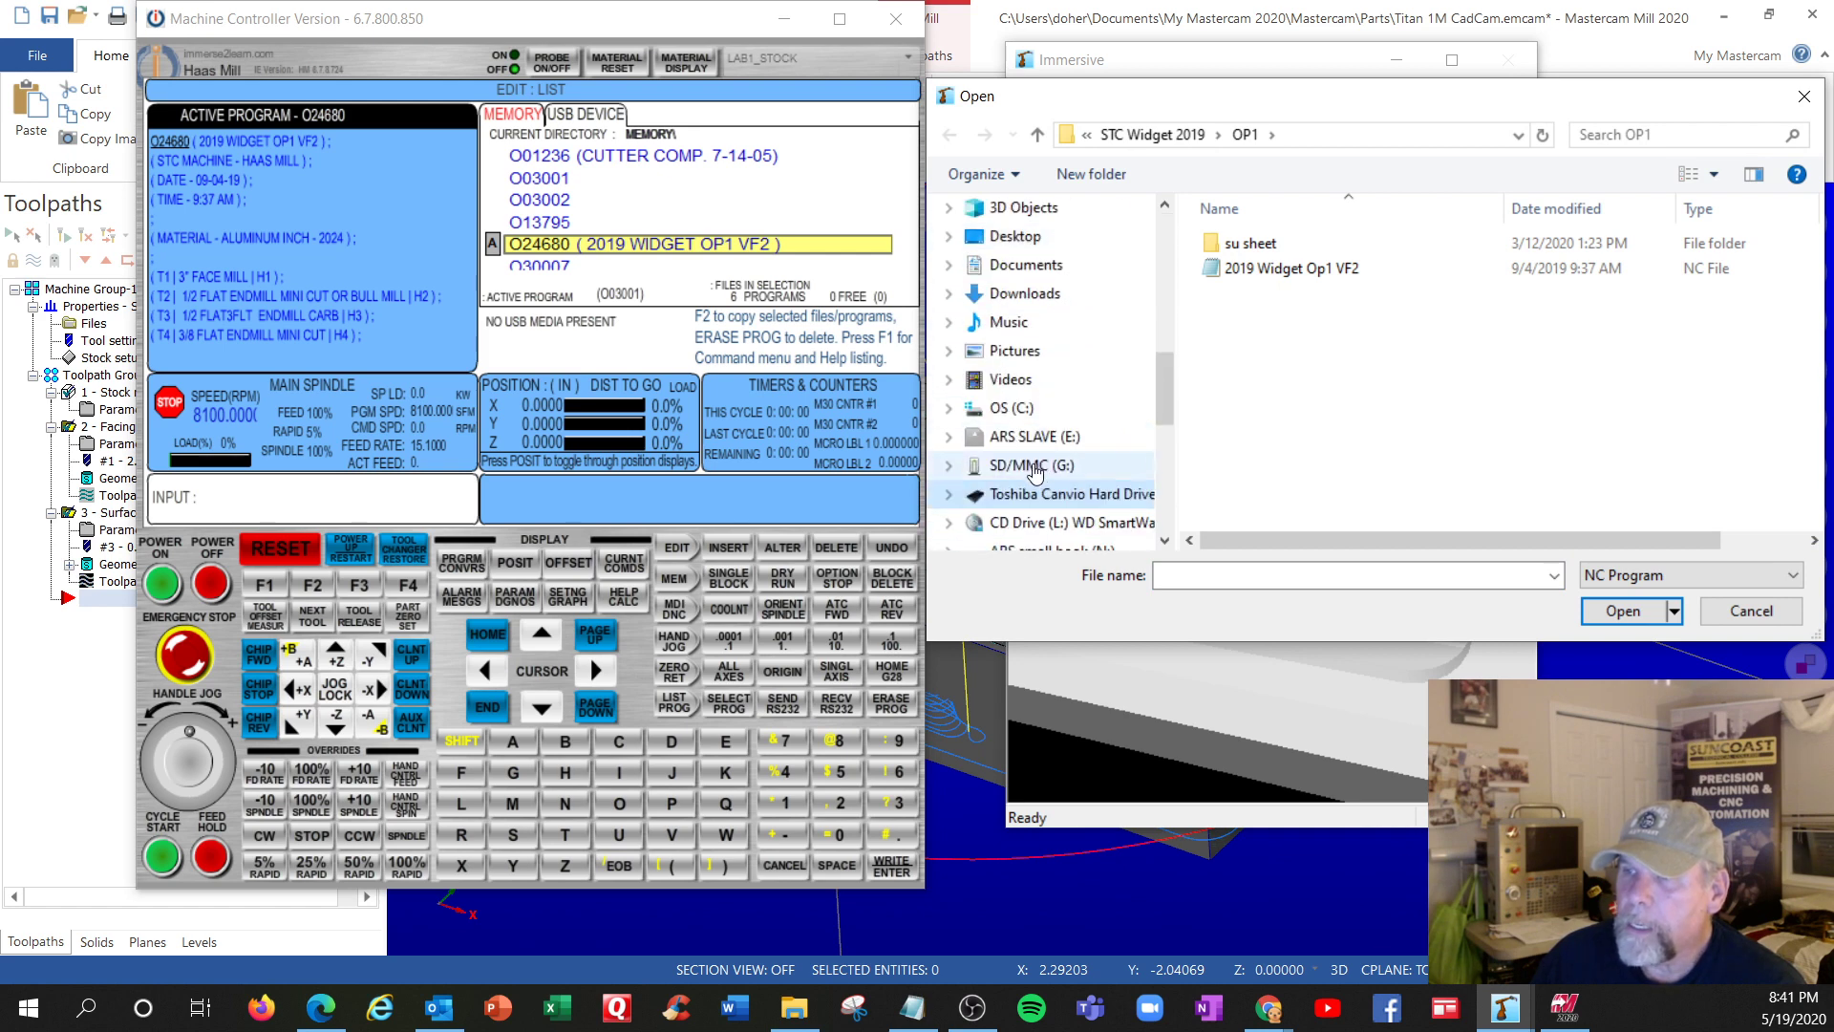
# Look through the Users folders on the C: drive for the Mastercam NC files and return to the drive root
pyautogui.click(1018, 421)
pyautogui.scroll(-2, 1371, 468)
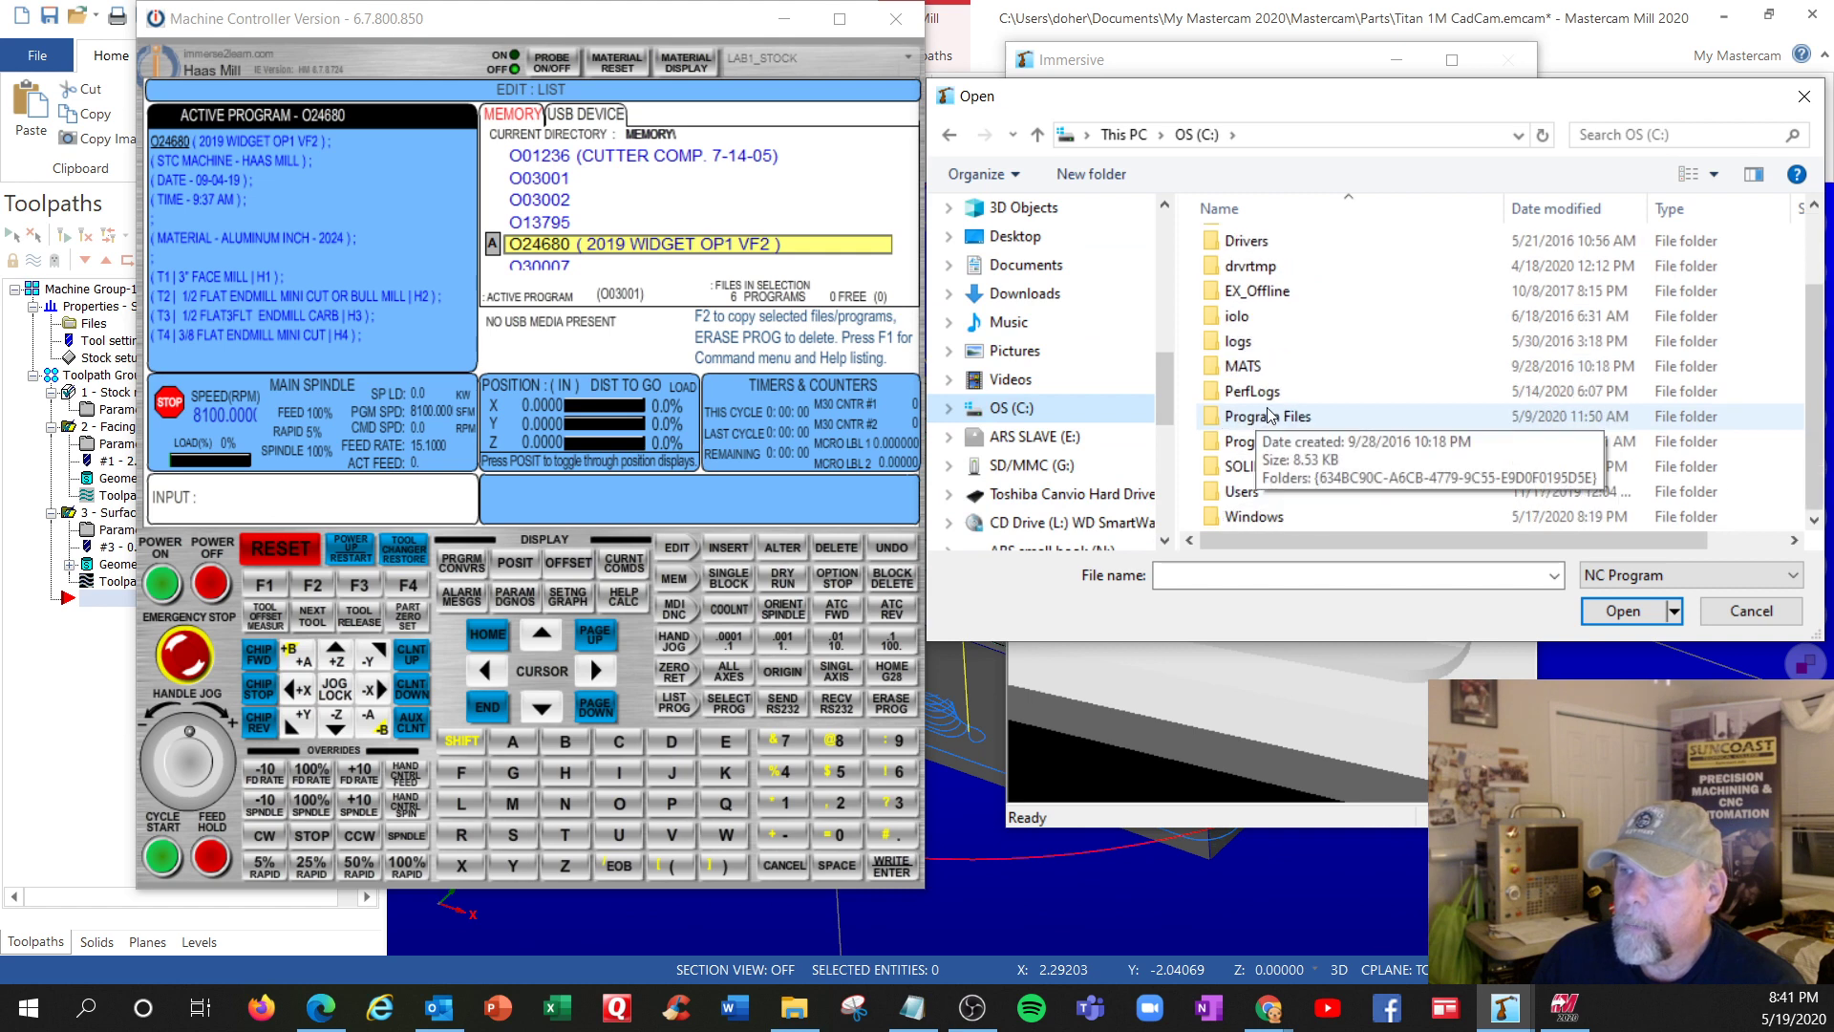
pyautogui.doubleClick(1255, 489)
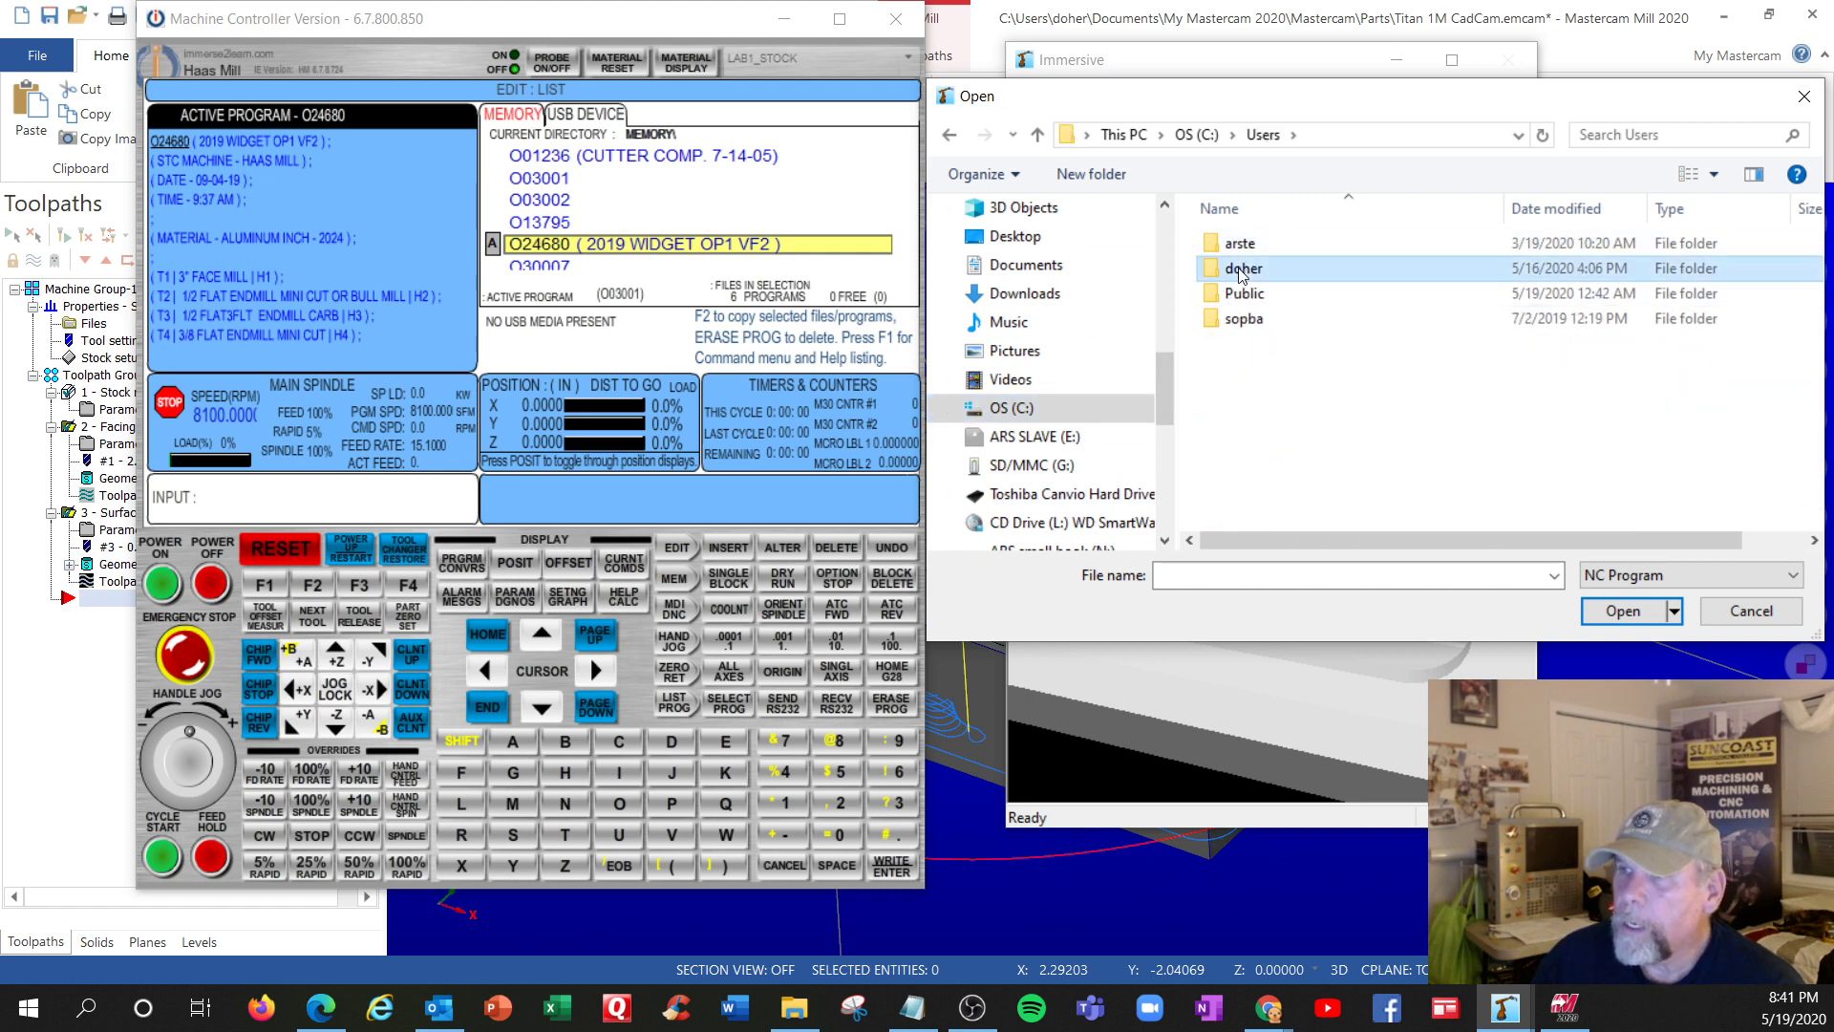
pyautogui.doubleClick(1242, 268)
pyautogui.scroll(-3, 1316, 385)
pyautogui.click(1098, 408)
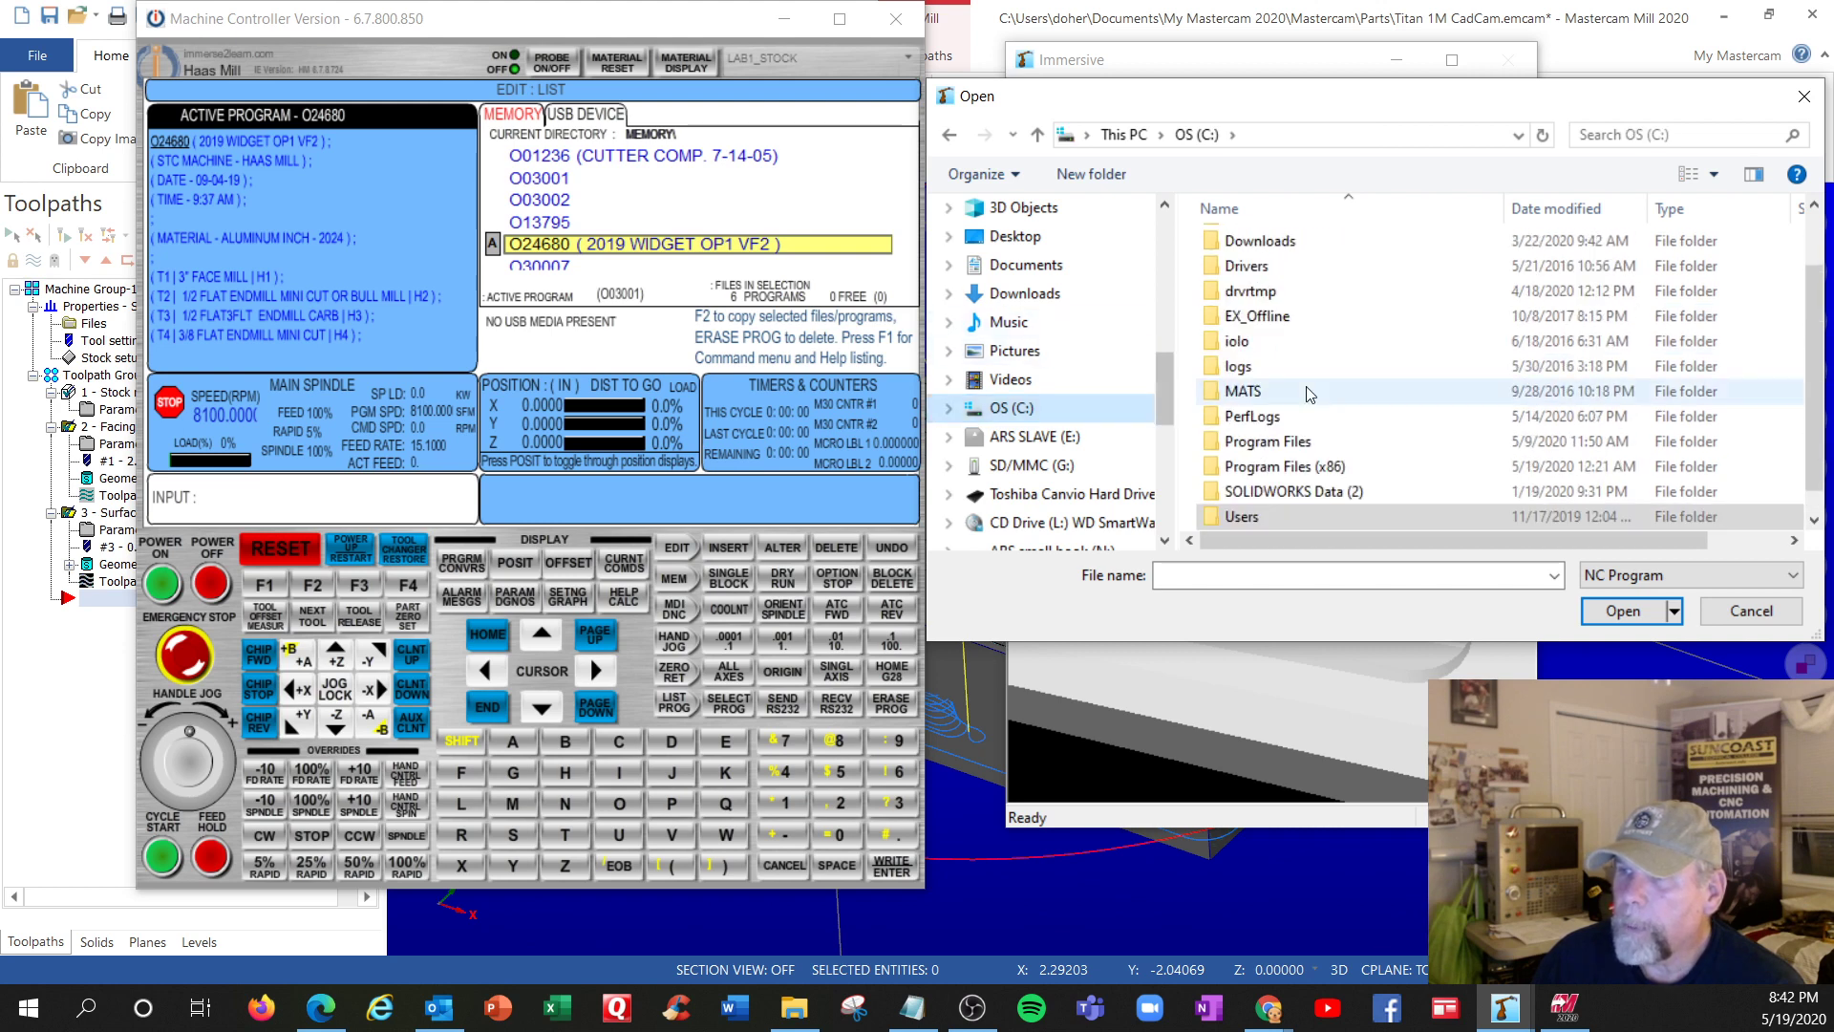
# Look through Program Files > Mastercam 2020 > Mastercam for the NC files, then close the file dialog
pyautogui.doubleClick(1311, 441)
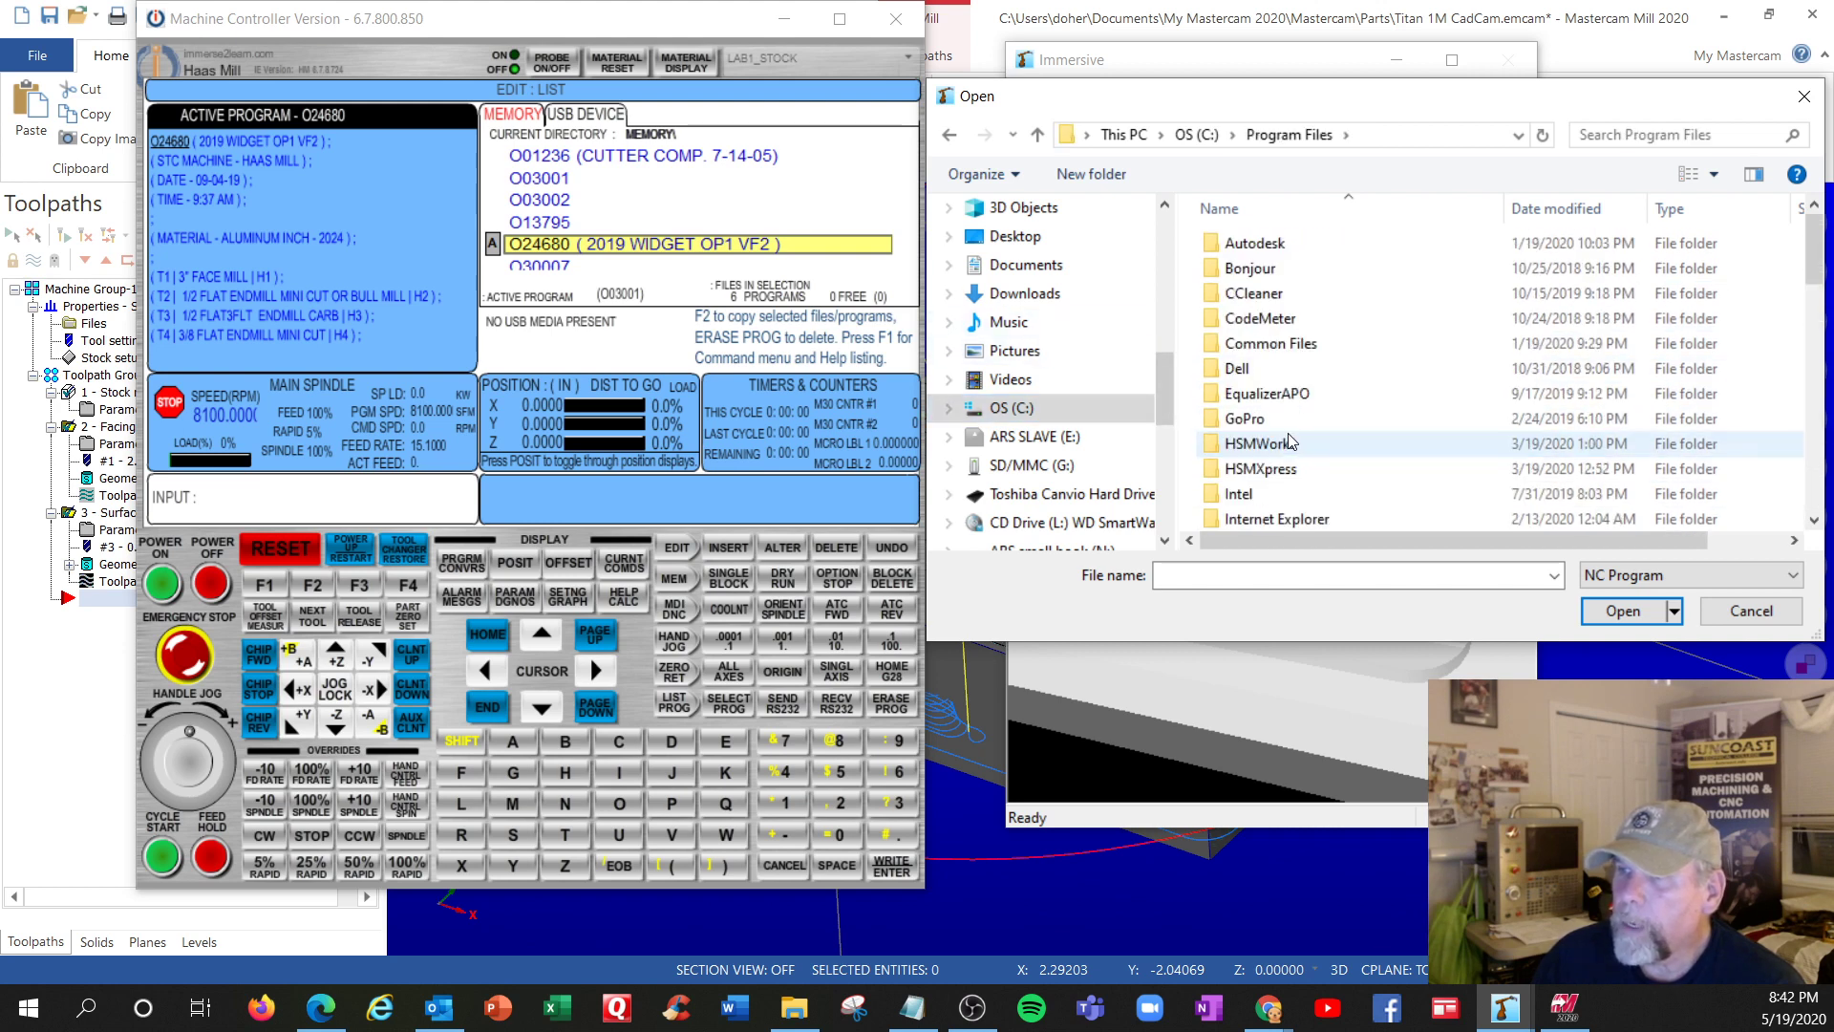
pyautogui.scroll(-2, 1320, 435)
pyautogui.scroll(-2, 1322, 438)
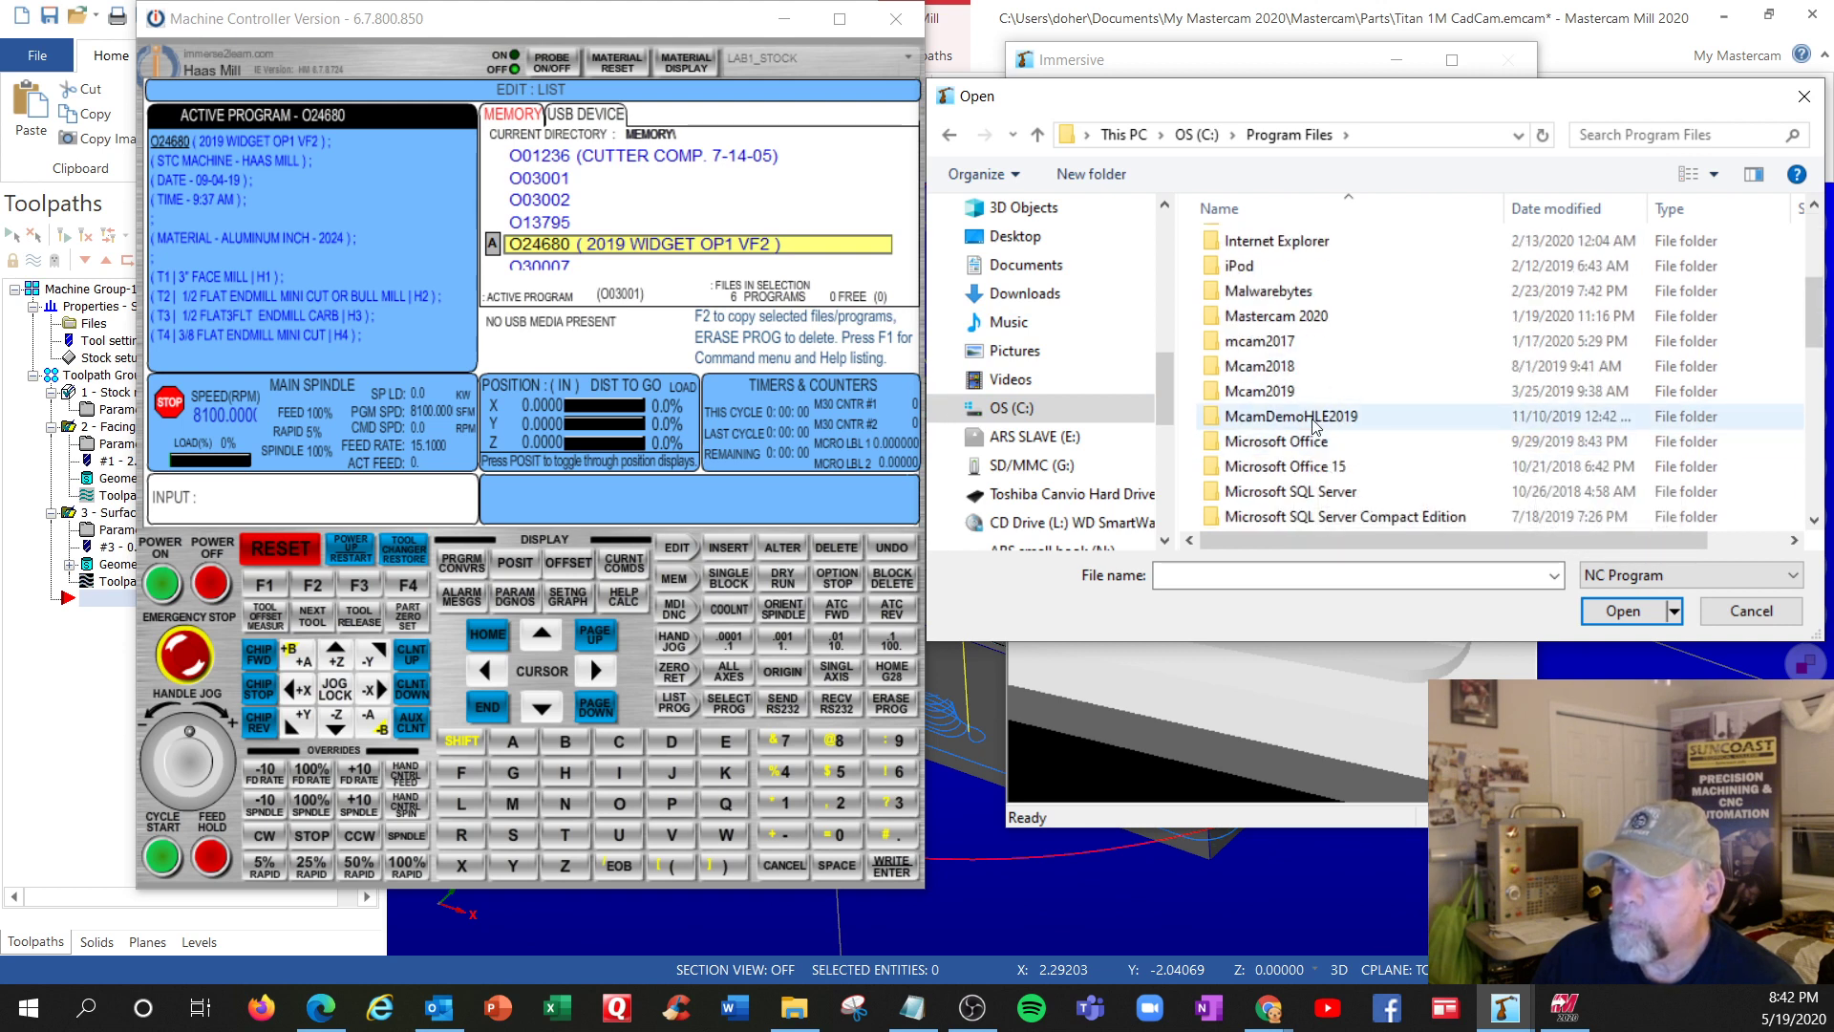
pyautogui.doubleClick(1289, 318)
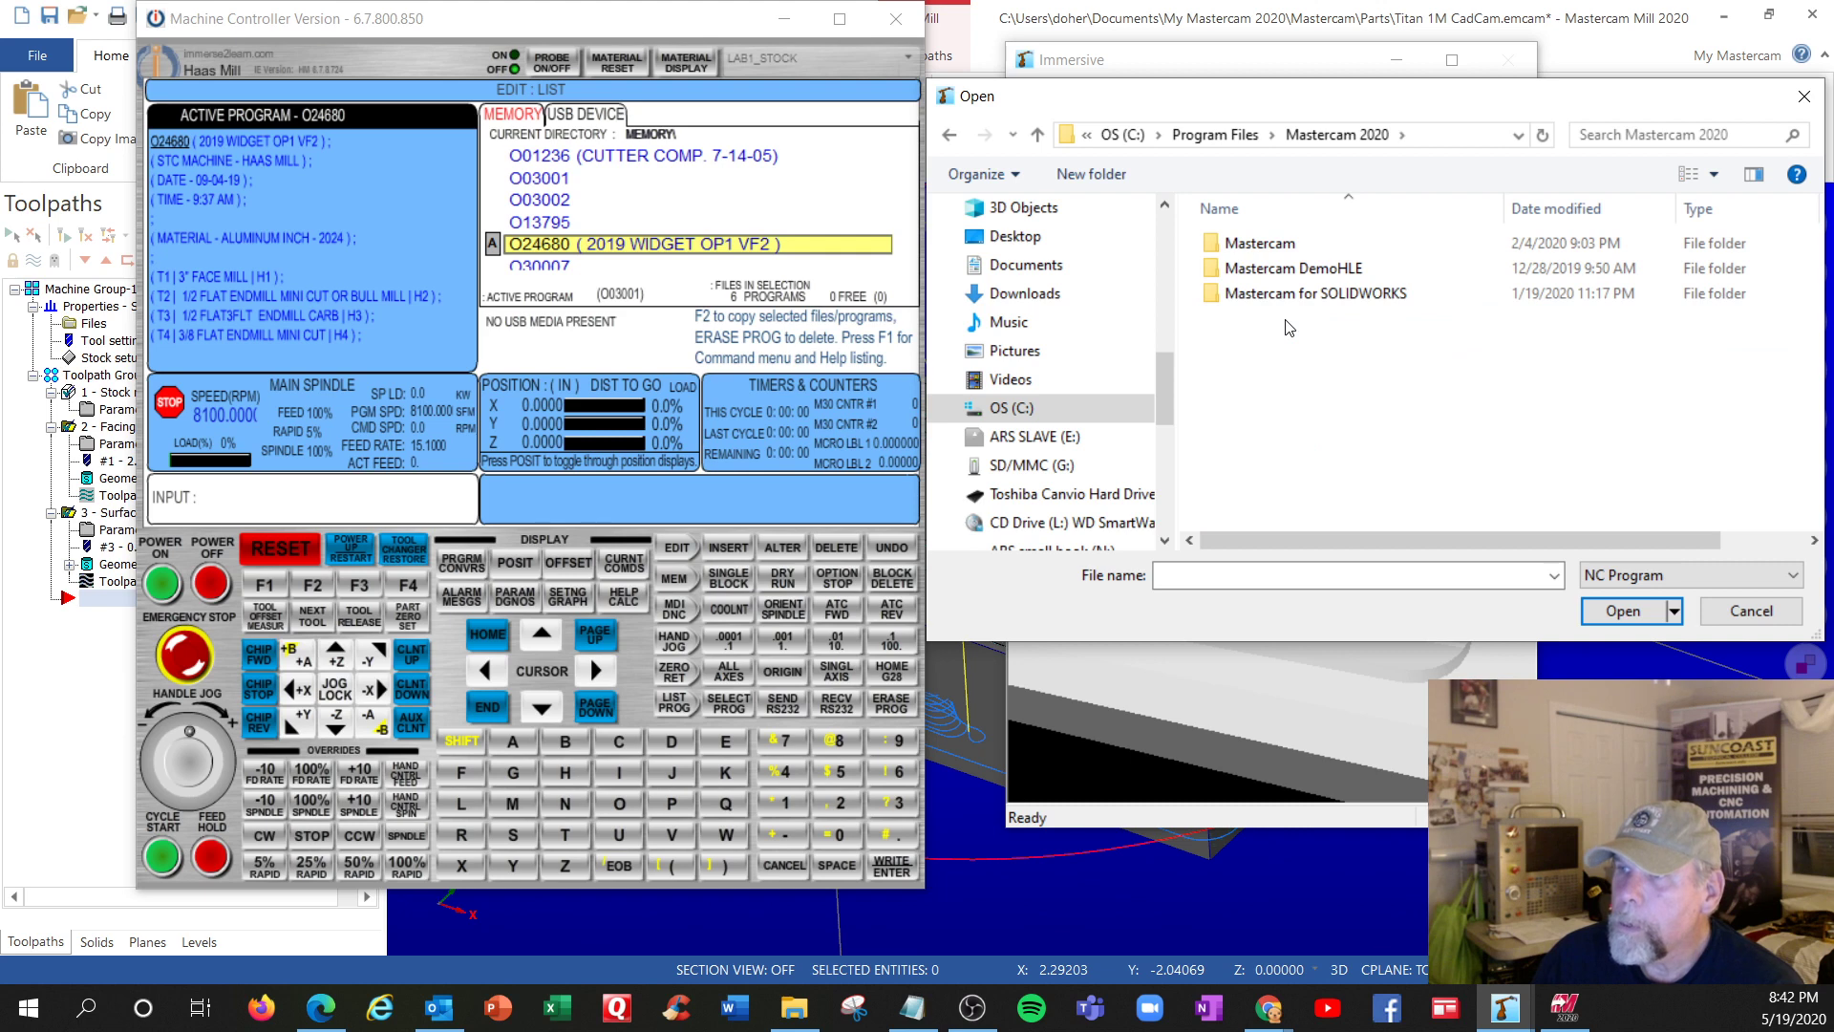
pyautogui.doubleClick(1278, 245)
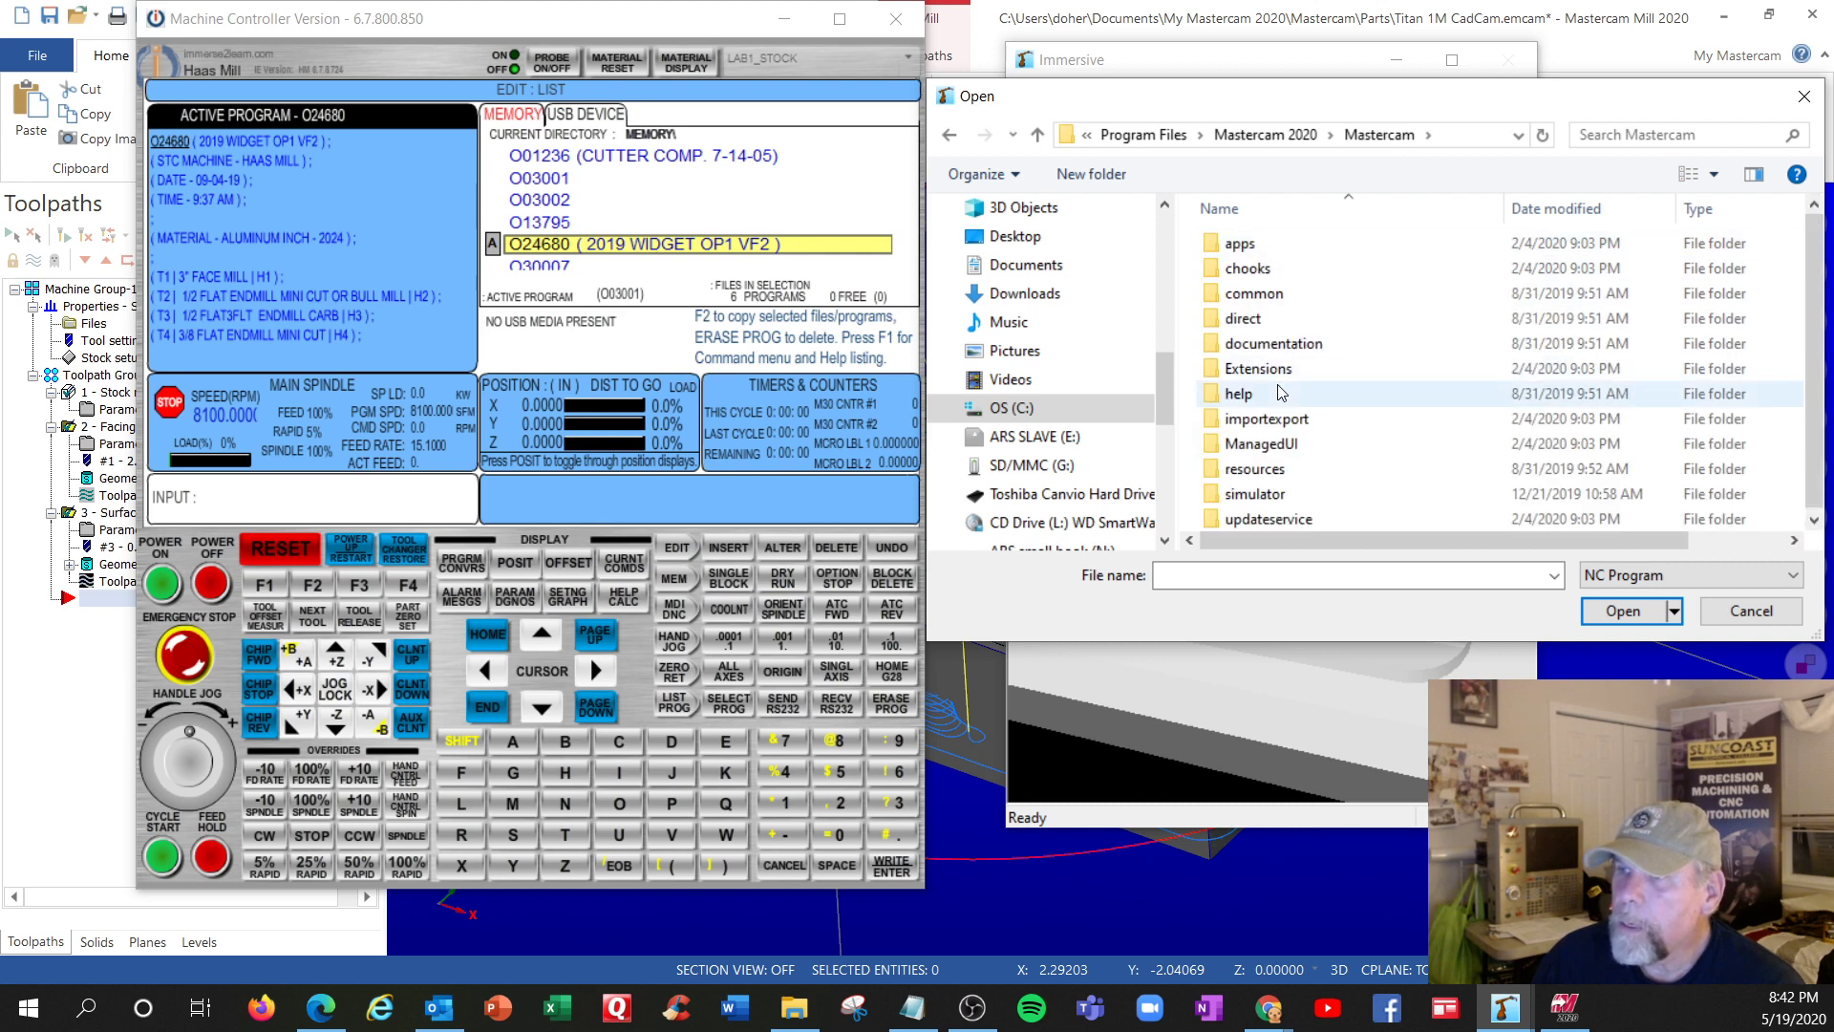
pyautogui.click(1799, 99)
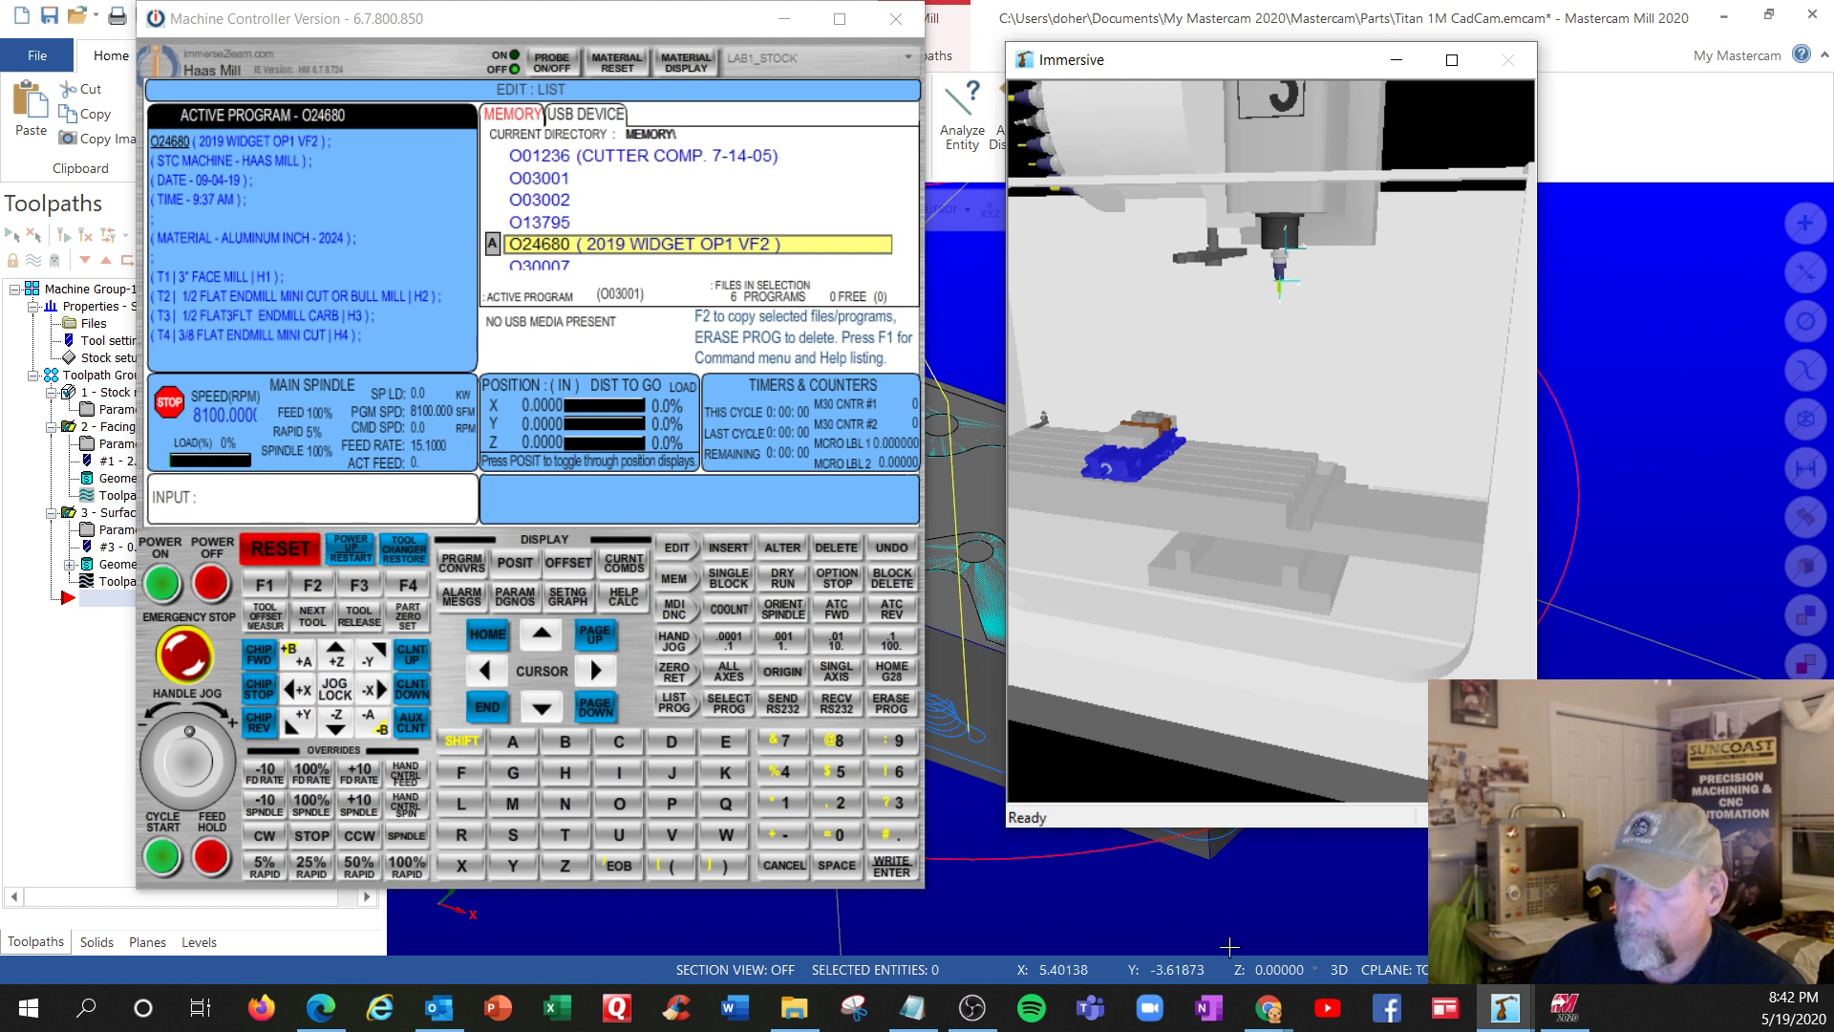
# Reopen the RS232 receive file dialog to check the STC Widget 2019 OP1 folder's location
pyautogui.click(794, 1008)
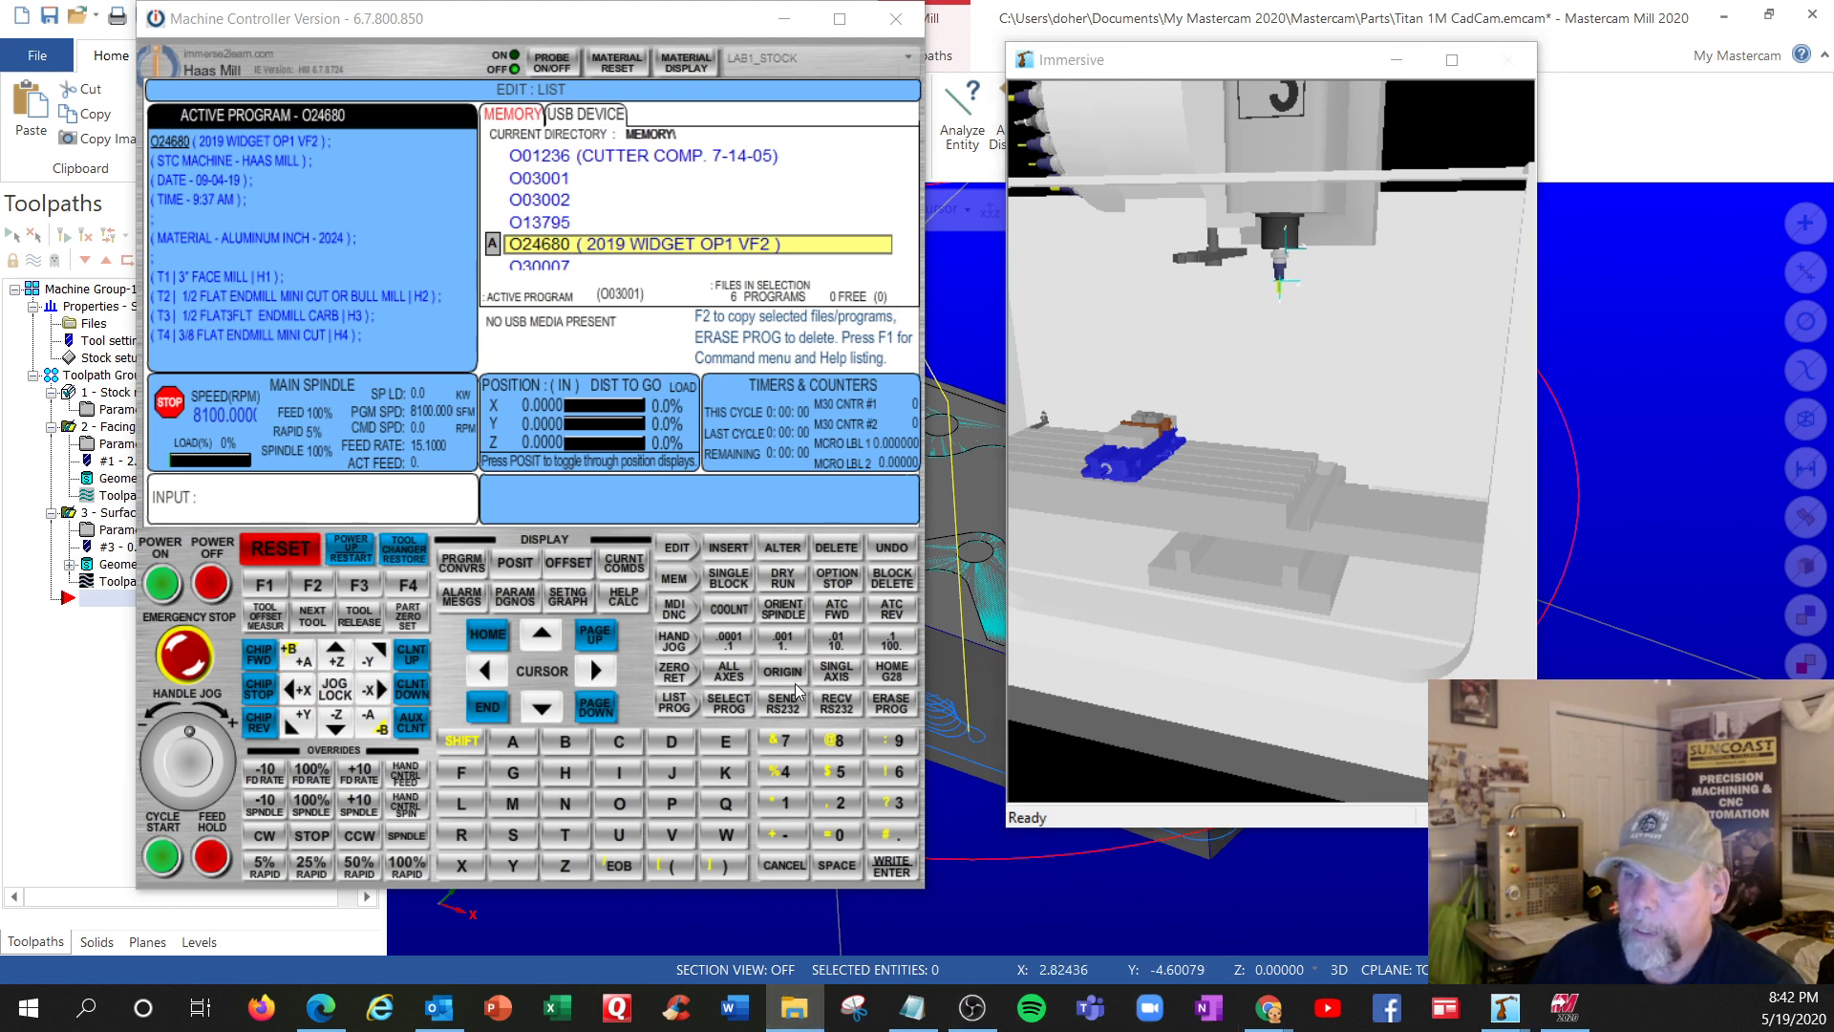
pyautogui.click(836, 705)
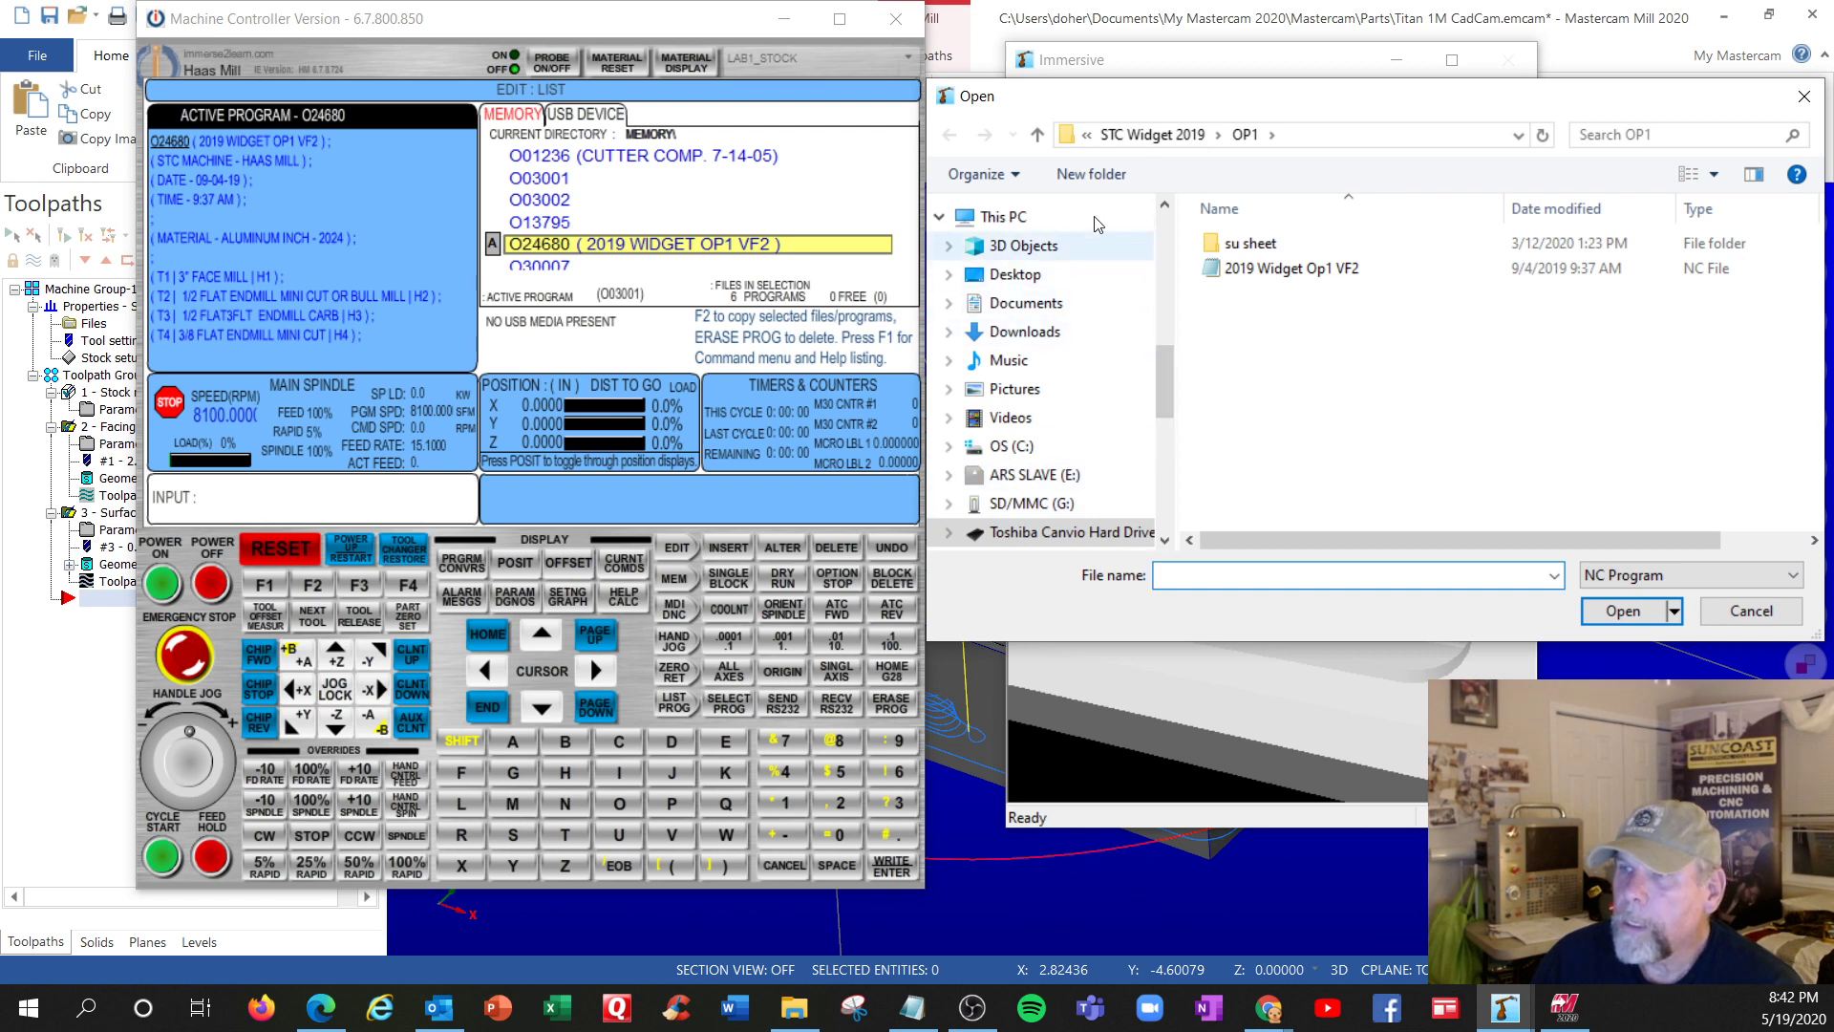
pyautogui.click(1041, 138)
# Switch to Mastercam and post the toolpaths with NC file output set to Ask and Edit, up to the save dialog
pyautogui.click(1564, 1008)
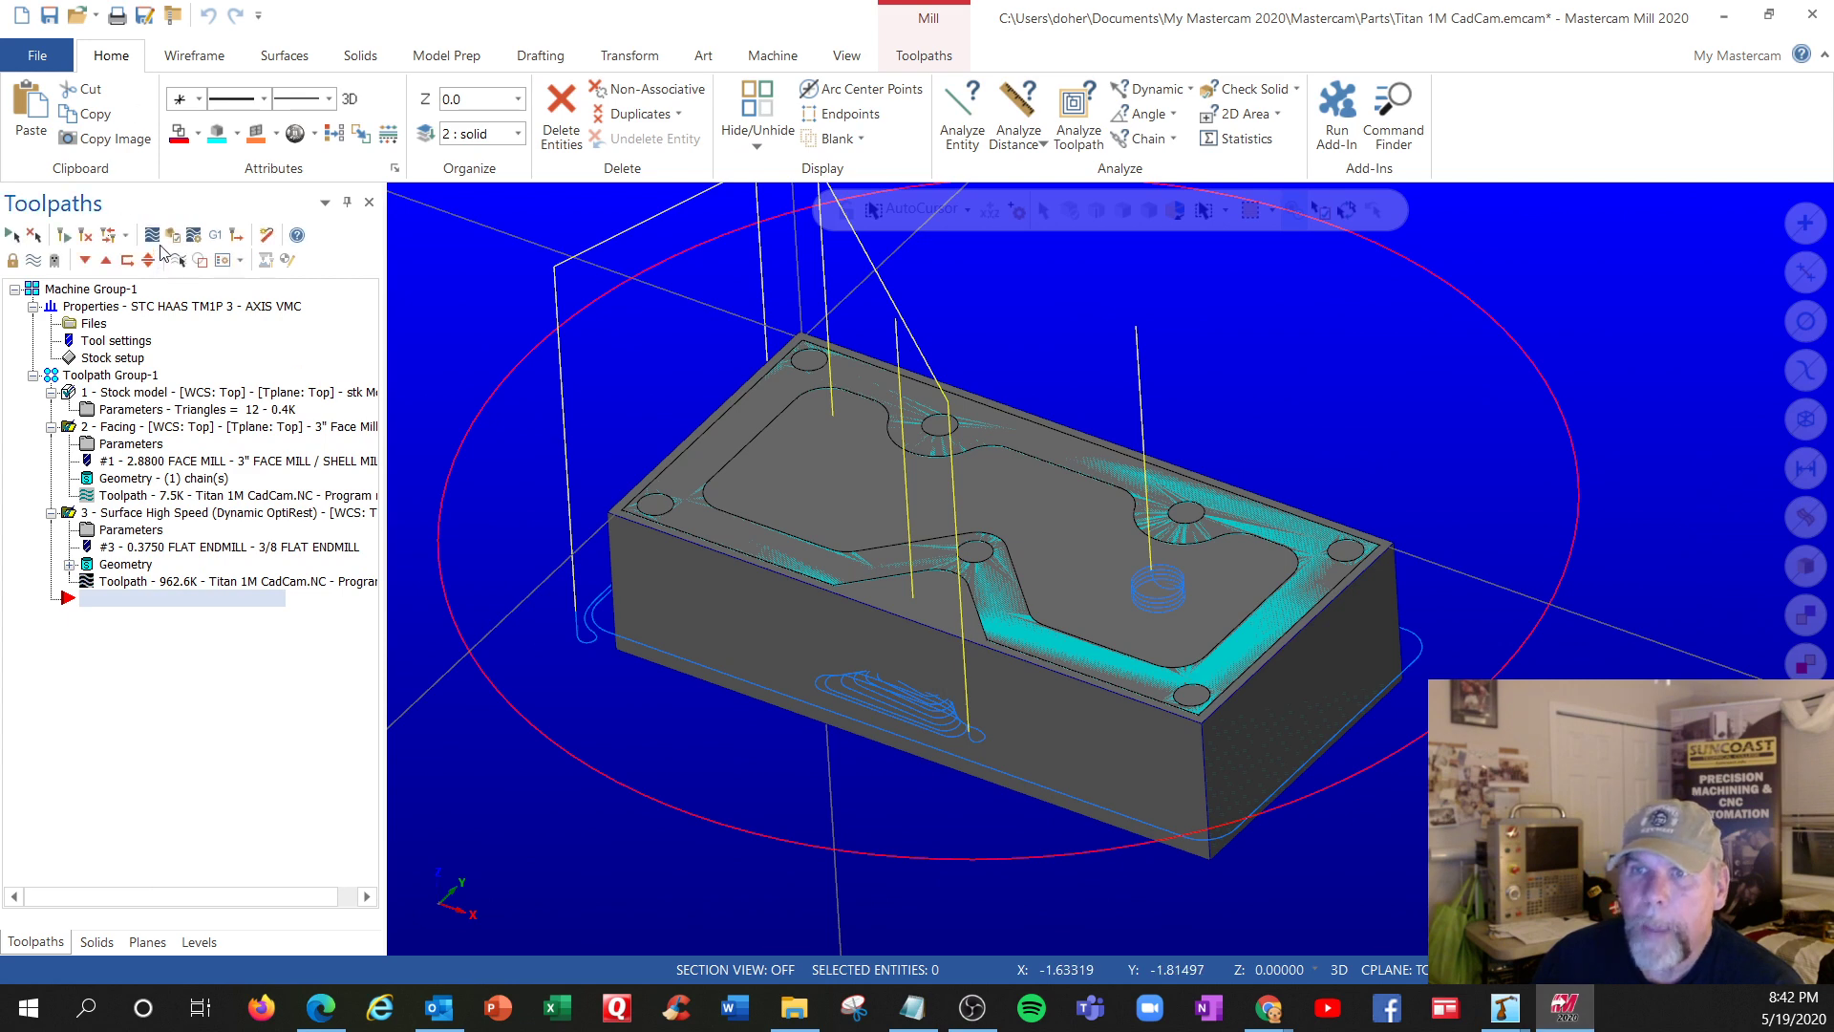
pyautogui.click(212, 237)
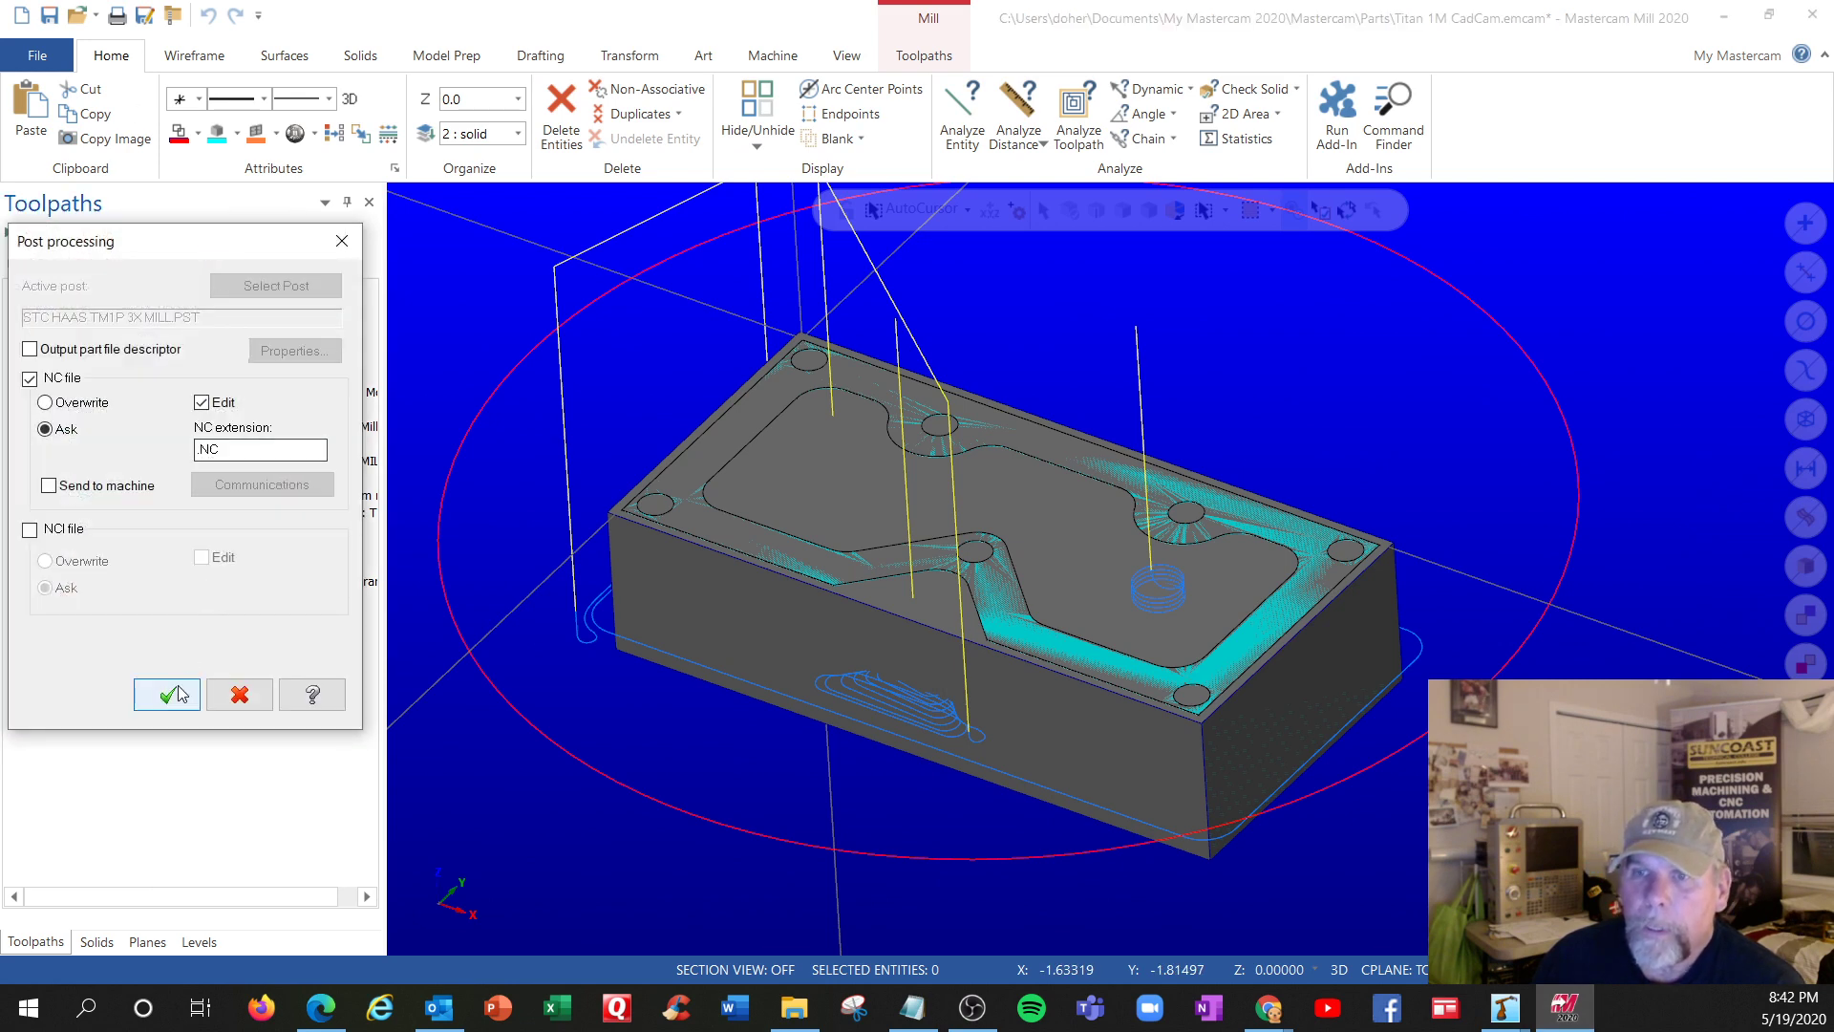
pyautogui.click(170, 694)
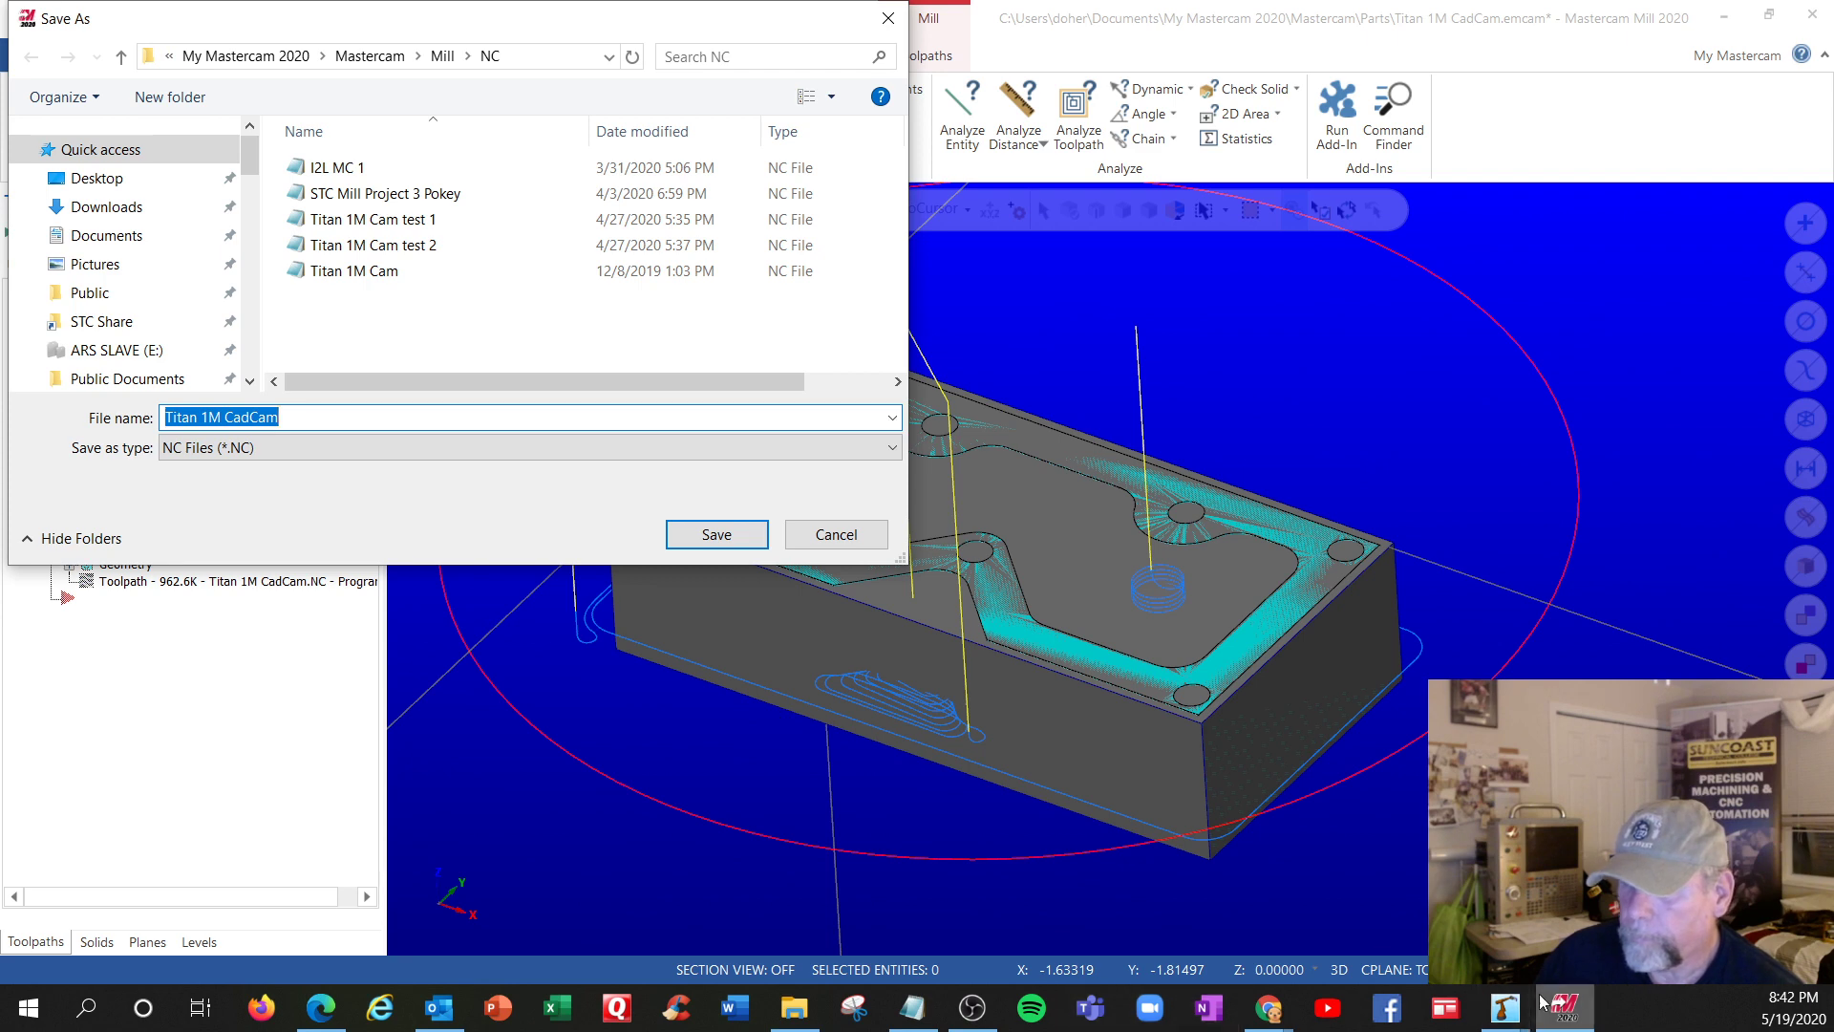
# Switch to the Haas mill simulator and bring its machine view with the NC program file dialog to the front
pyautogui.click(1505, 1007)
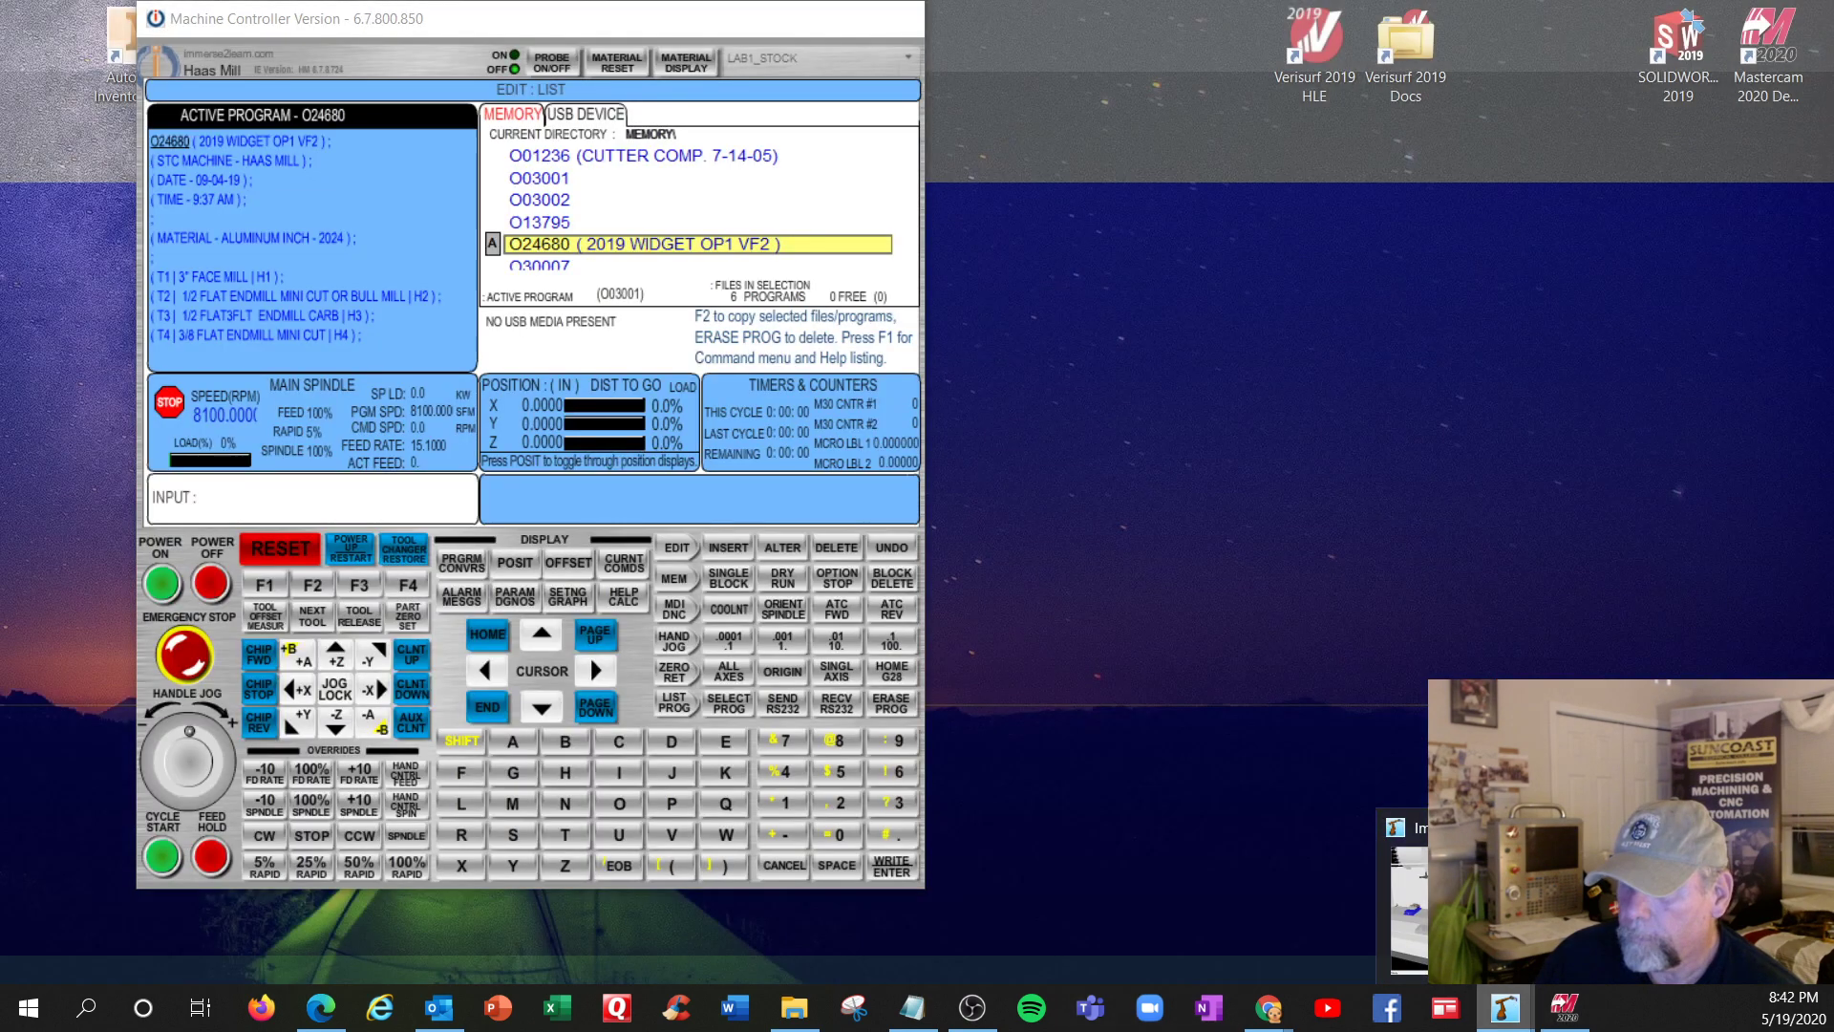
pyautogui.click(1567, 907)
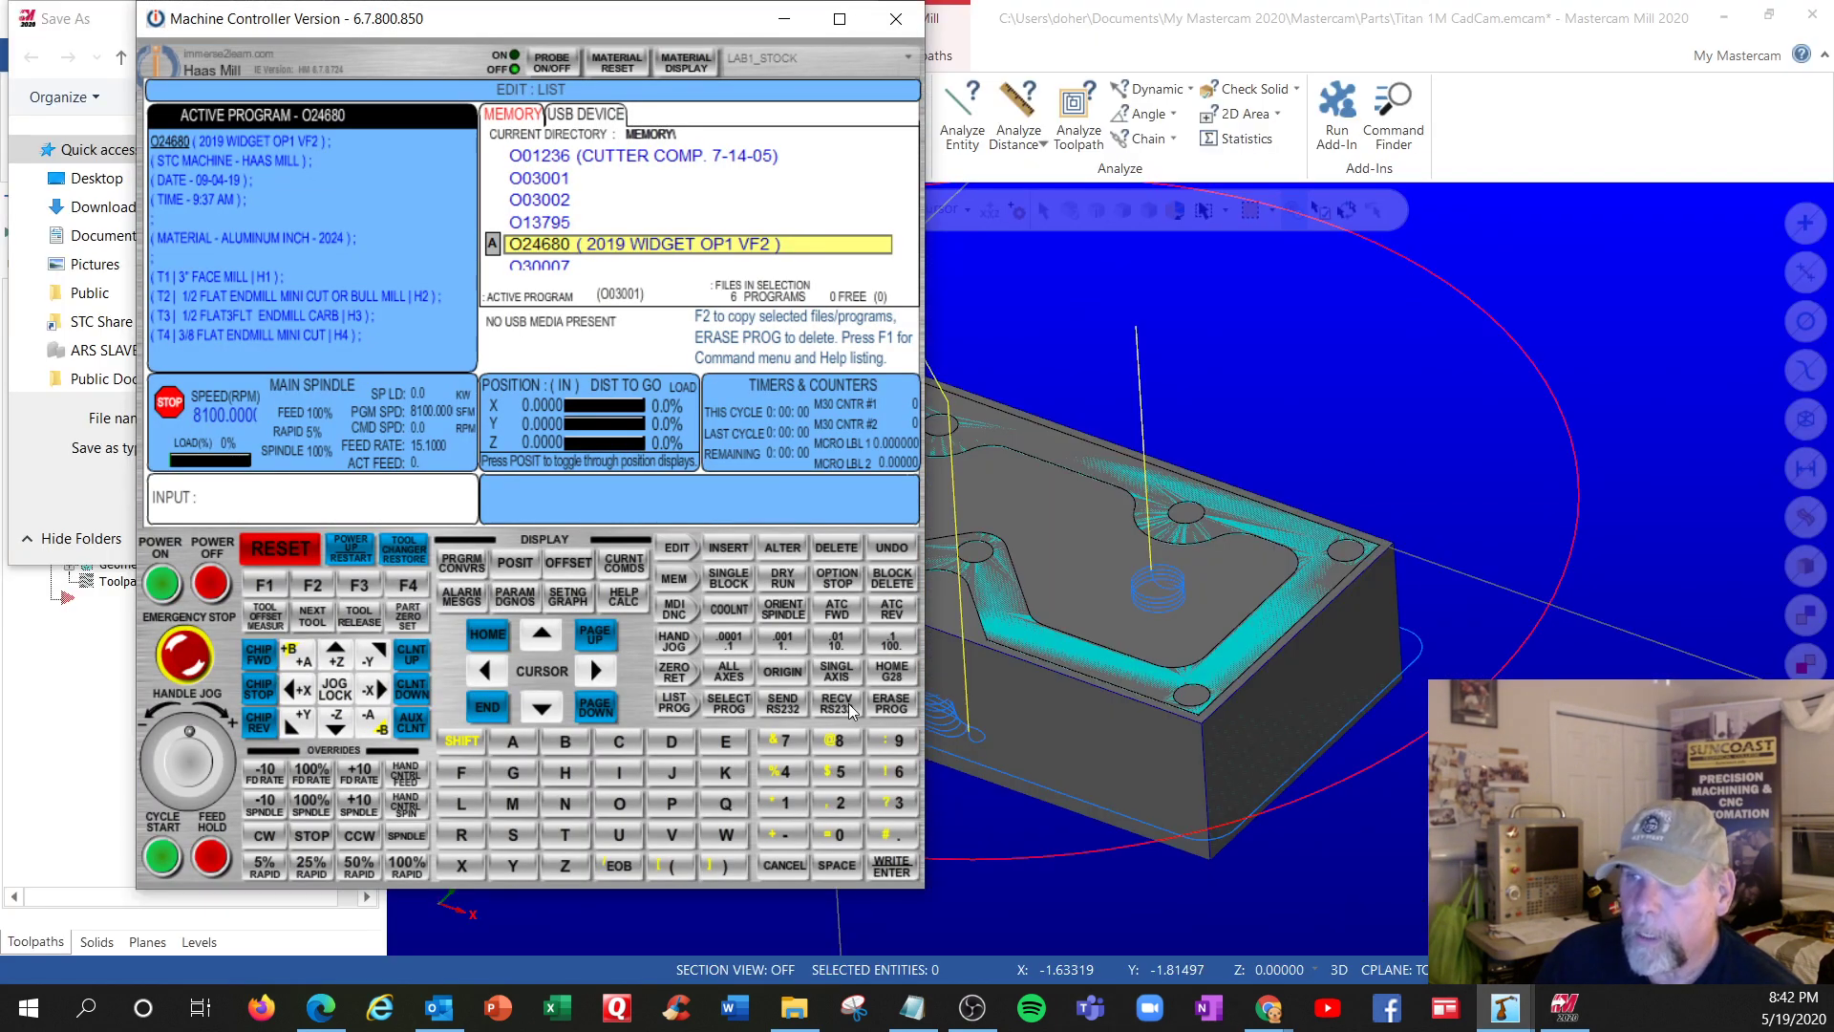
pyautogui.click(1501, 1003)
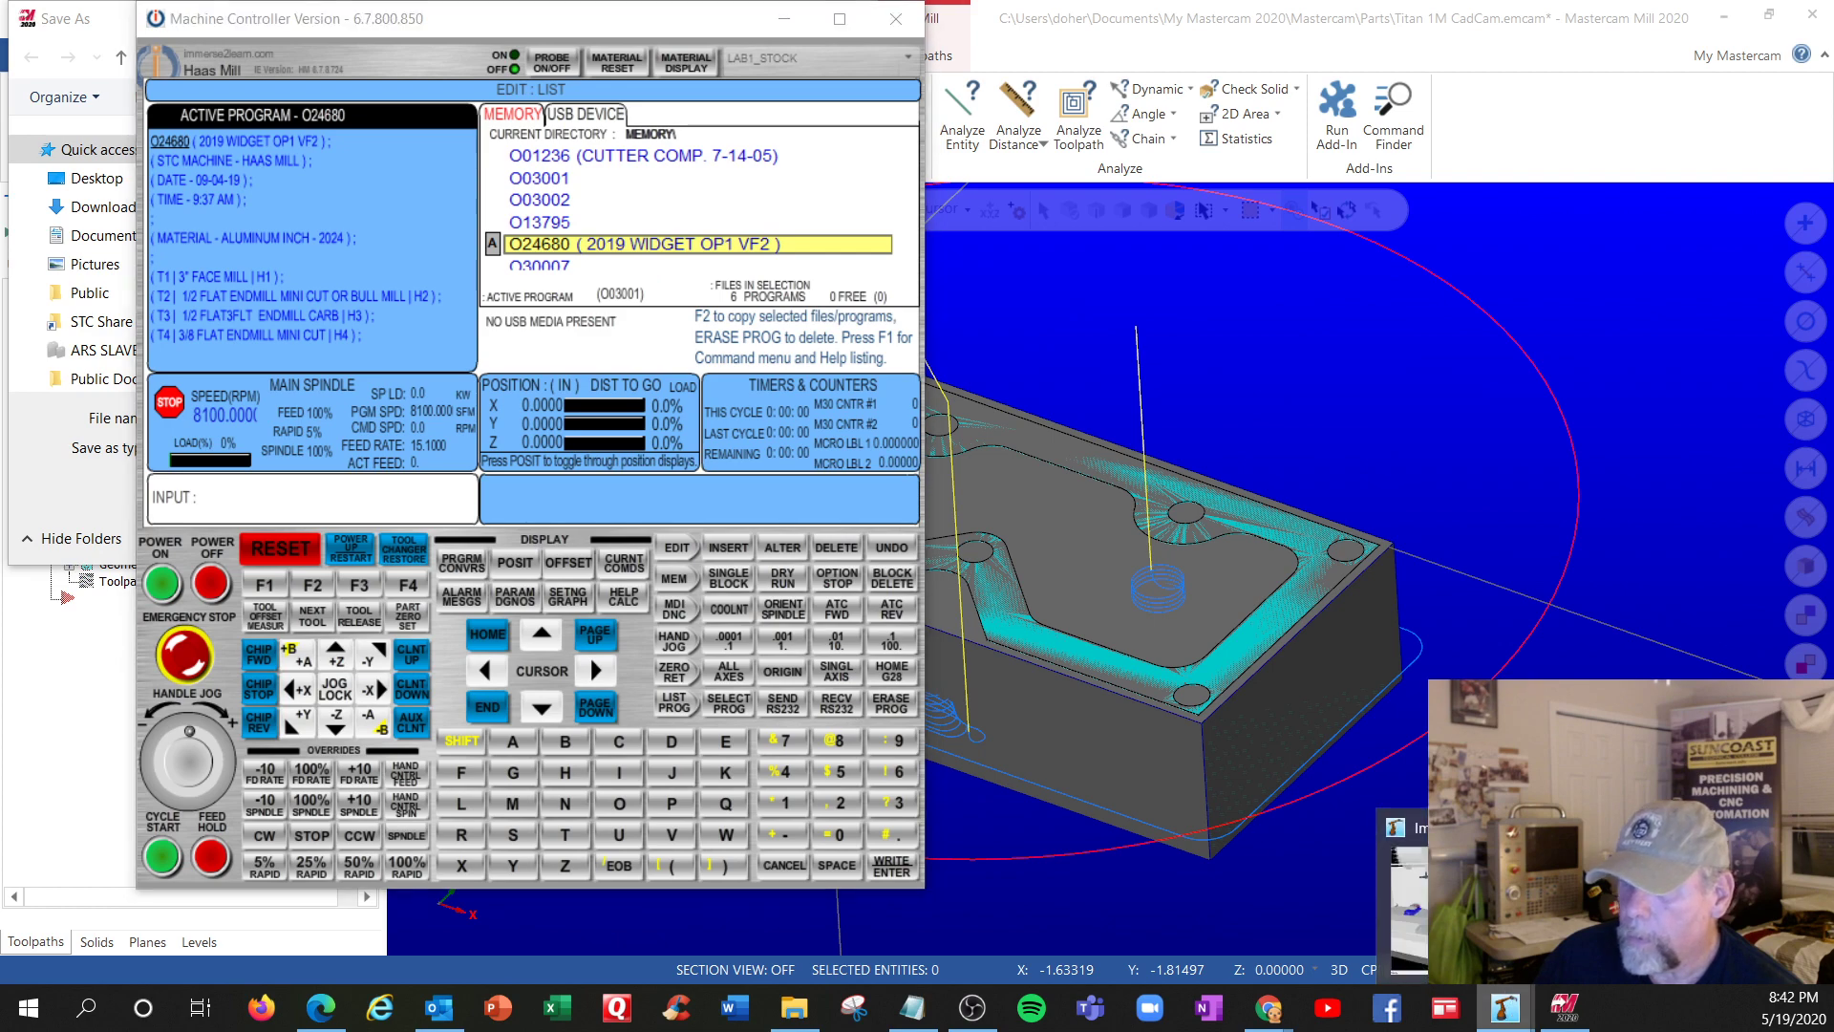
pyautogui.click(1432, 903)
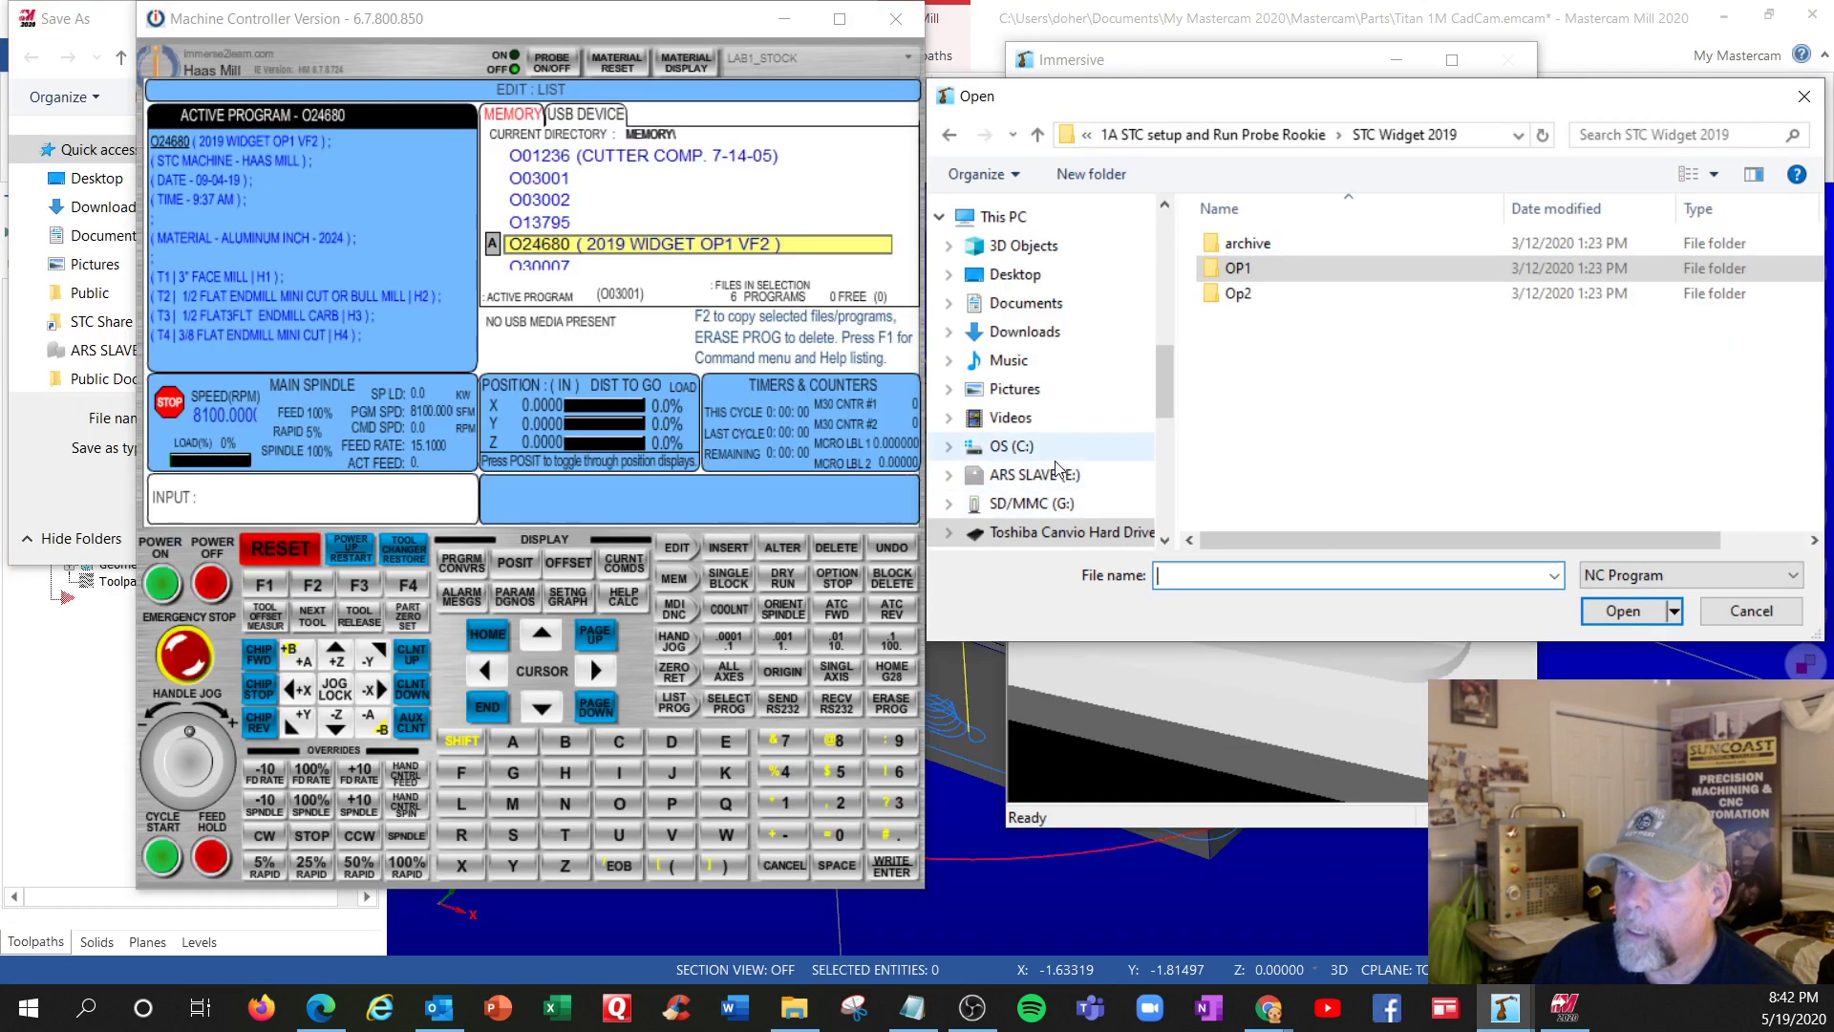
# Look through Program Files > Mastercam 2020 > Mastercam on the C: drive for the NC files and return to the drive root
pyautogui.click(1013, 446)
pyautogui.scroll(-1, 1309, 442)
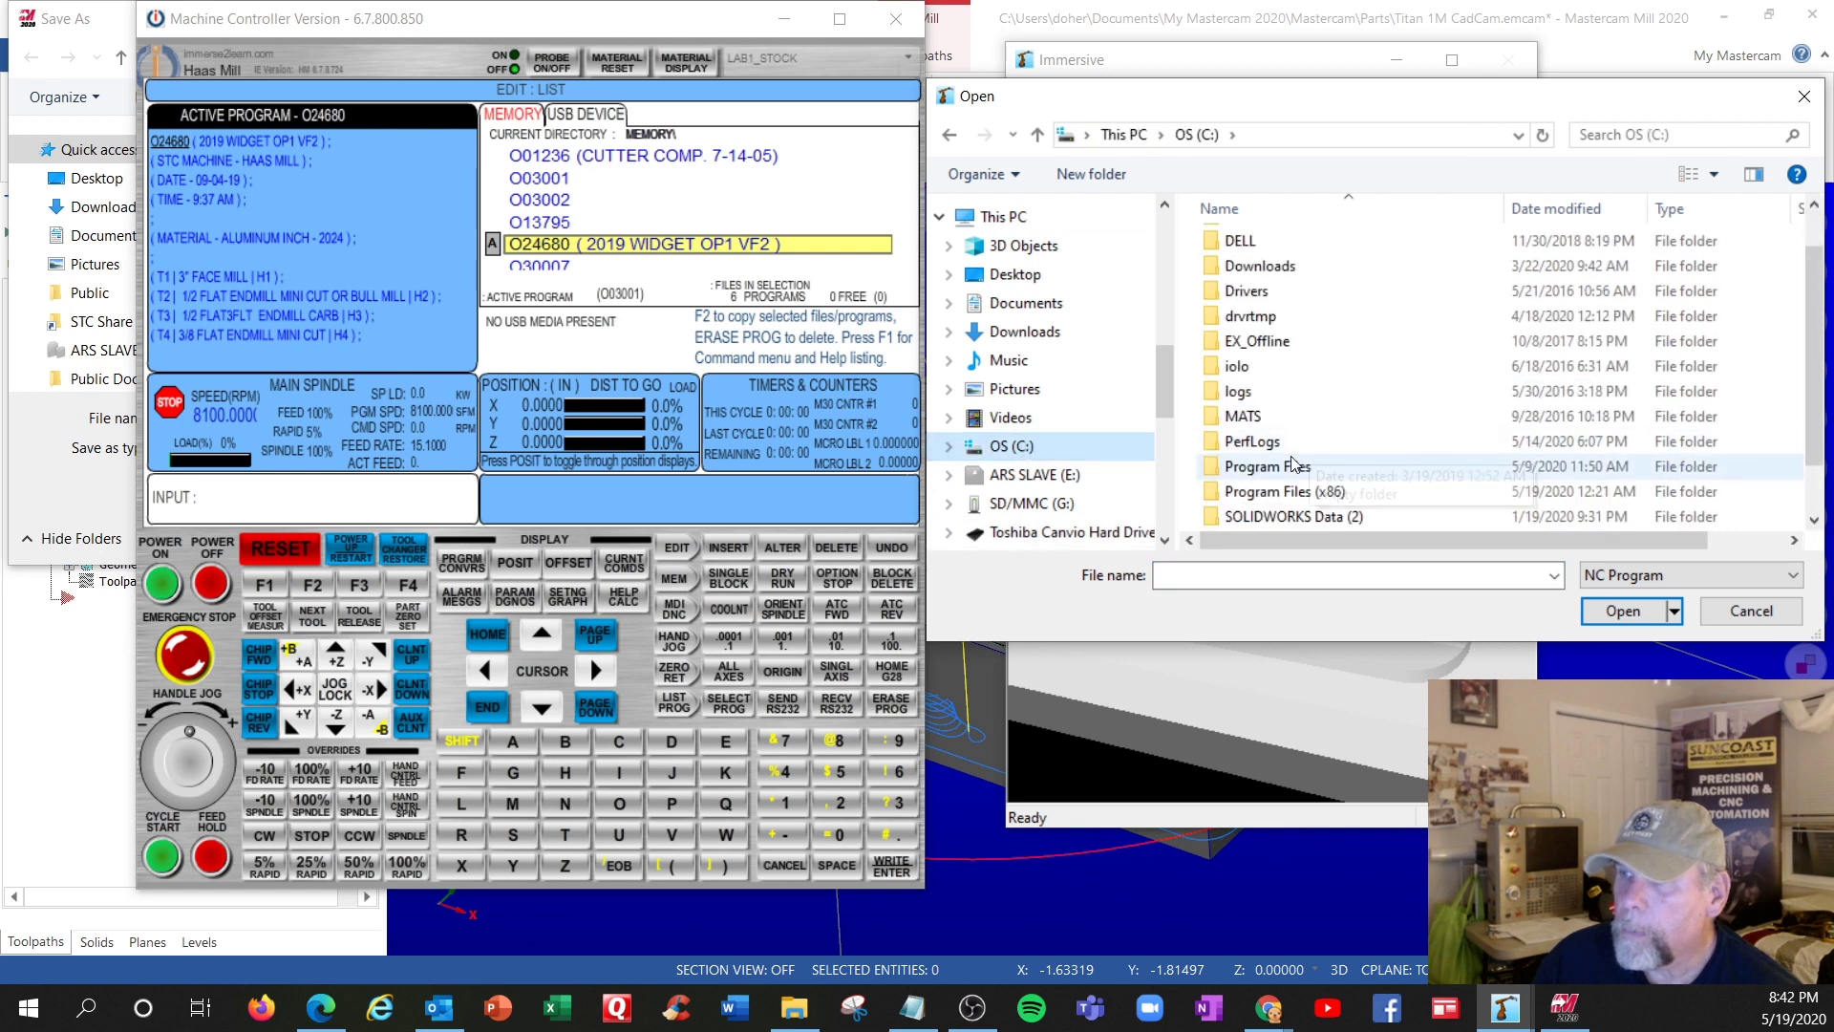
pyautogui.doubleClick(1308, 442)
pyautogui.scroll(-2, 1307, 430)
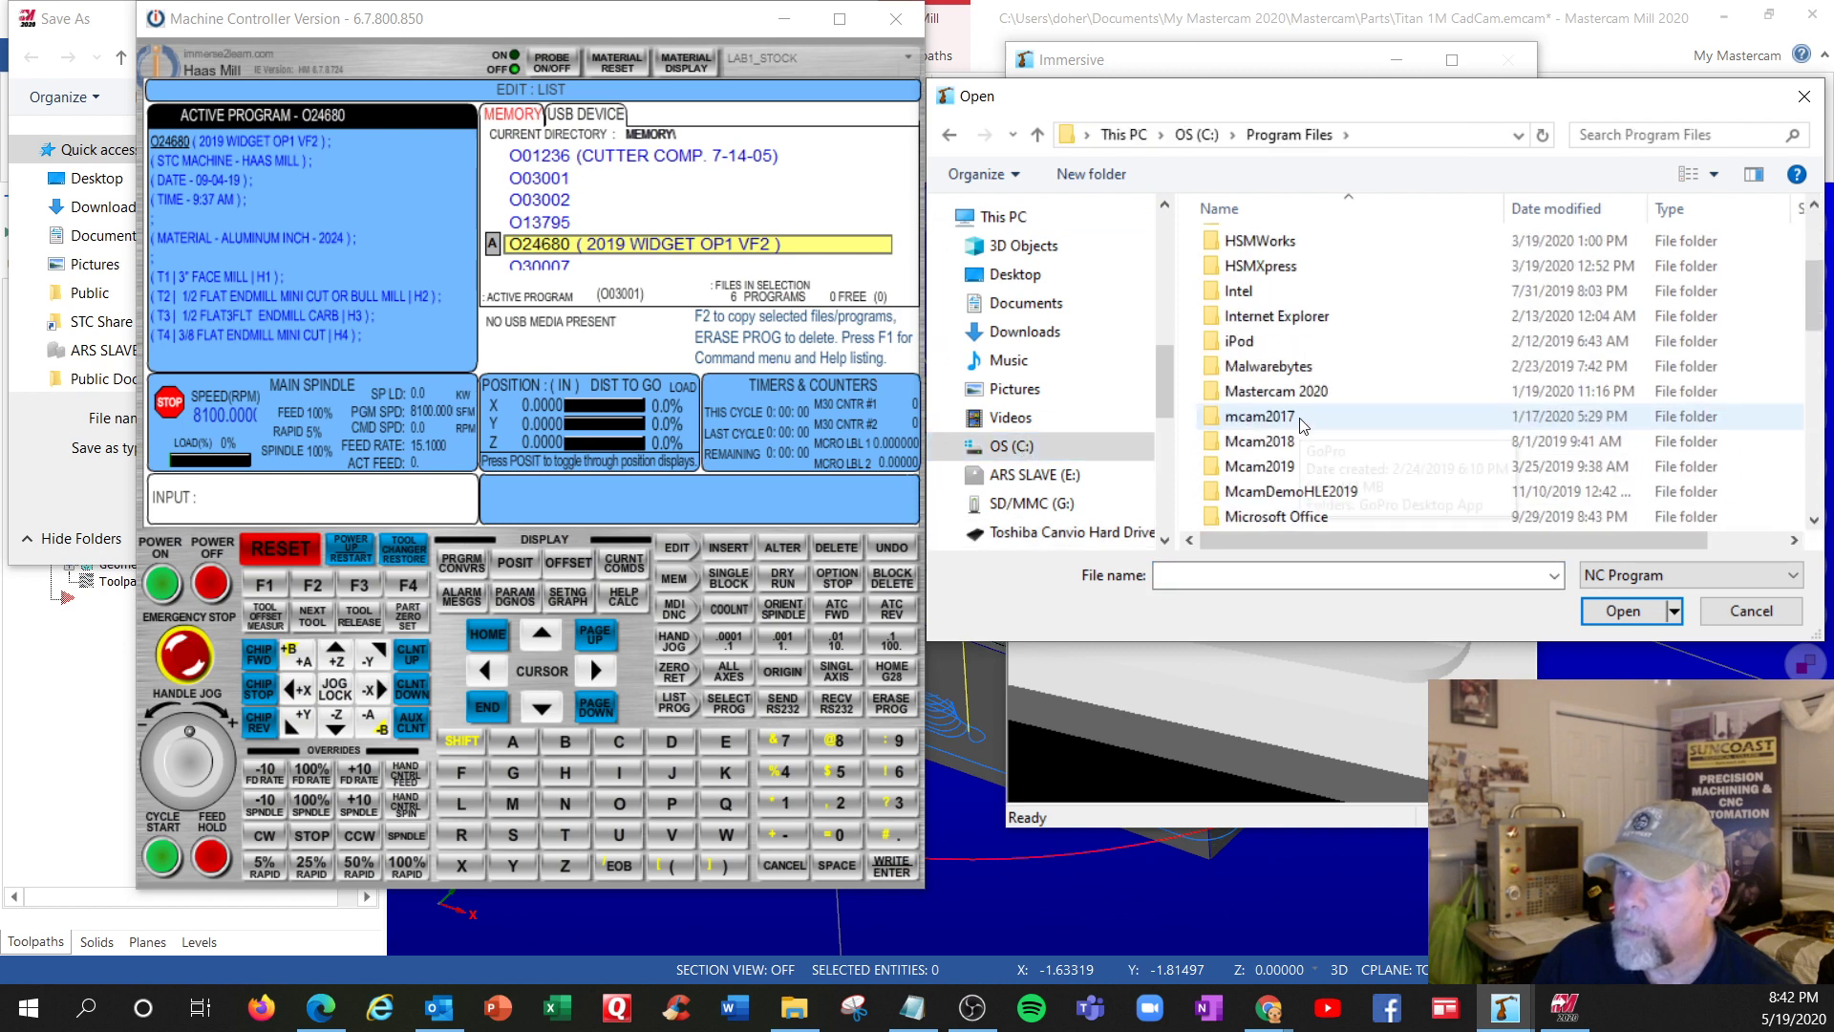
pyautogui.doubleClick(1286, 394)
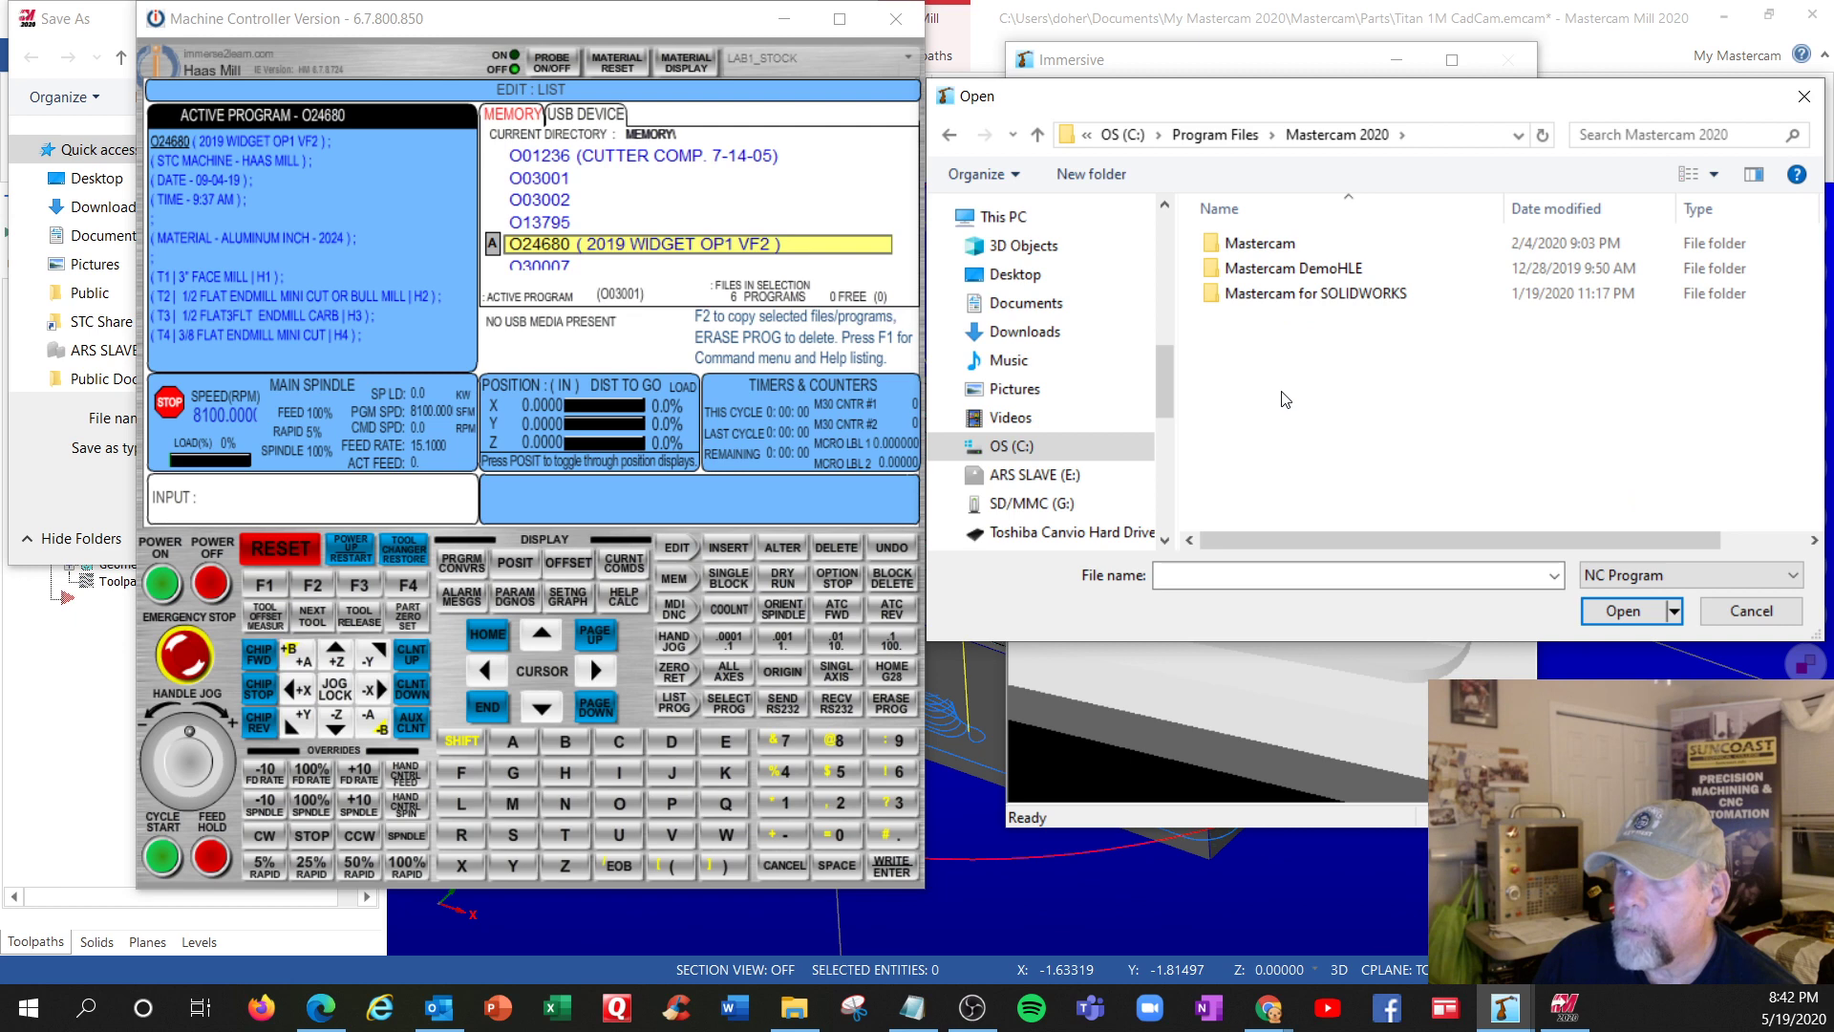
pyautogui.doubleClick(1259, 240)
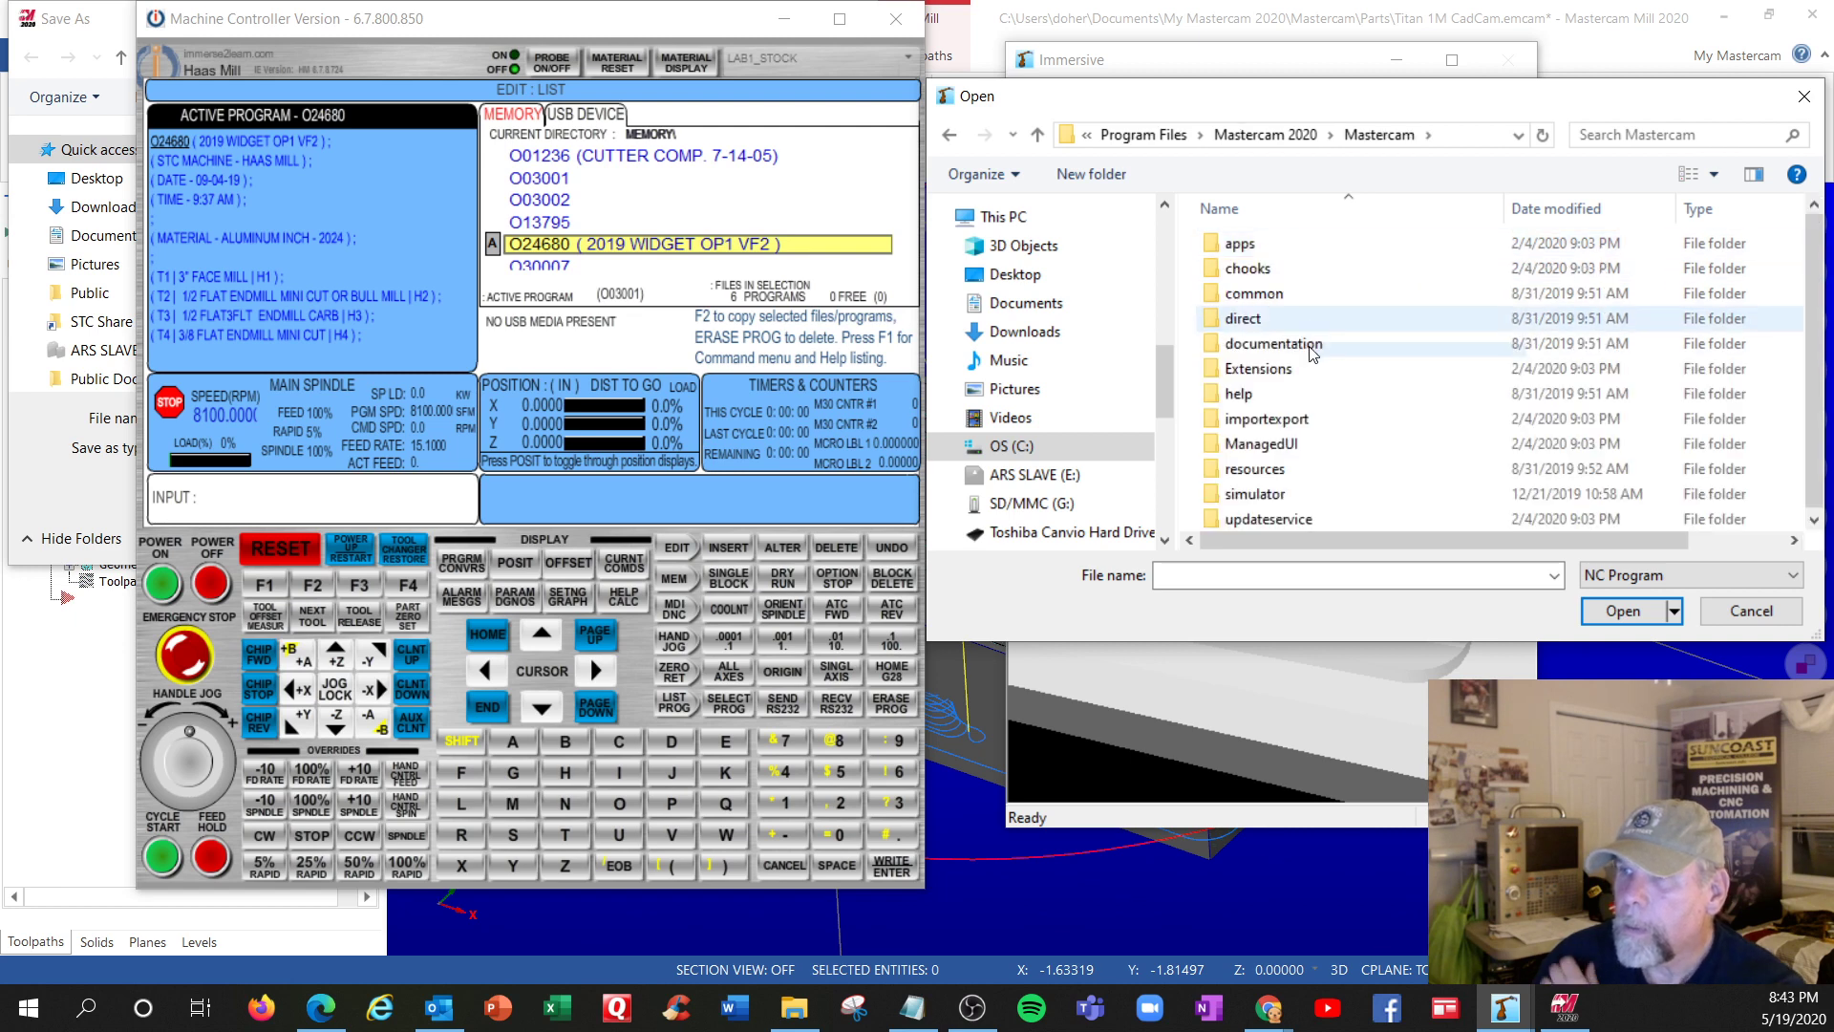
pyautogui.click(1039, 135)
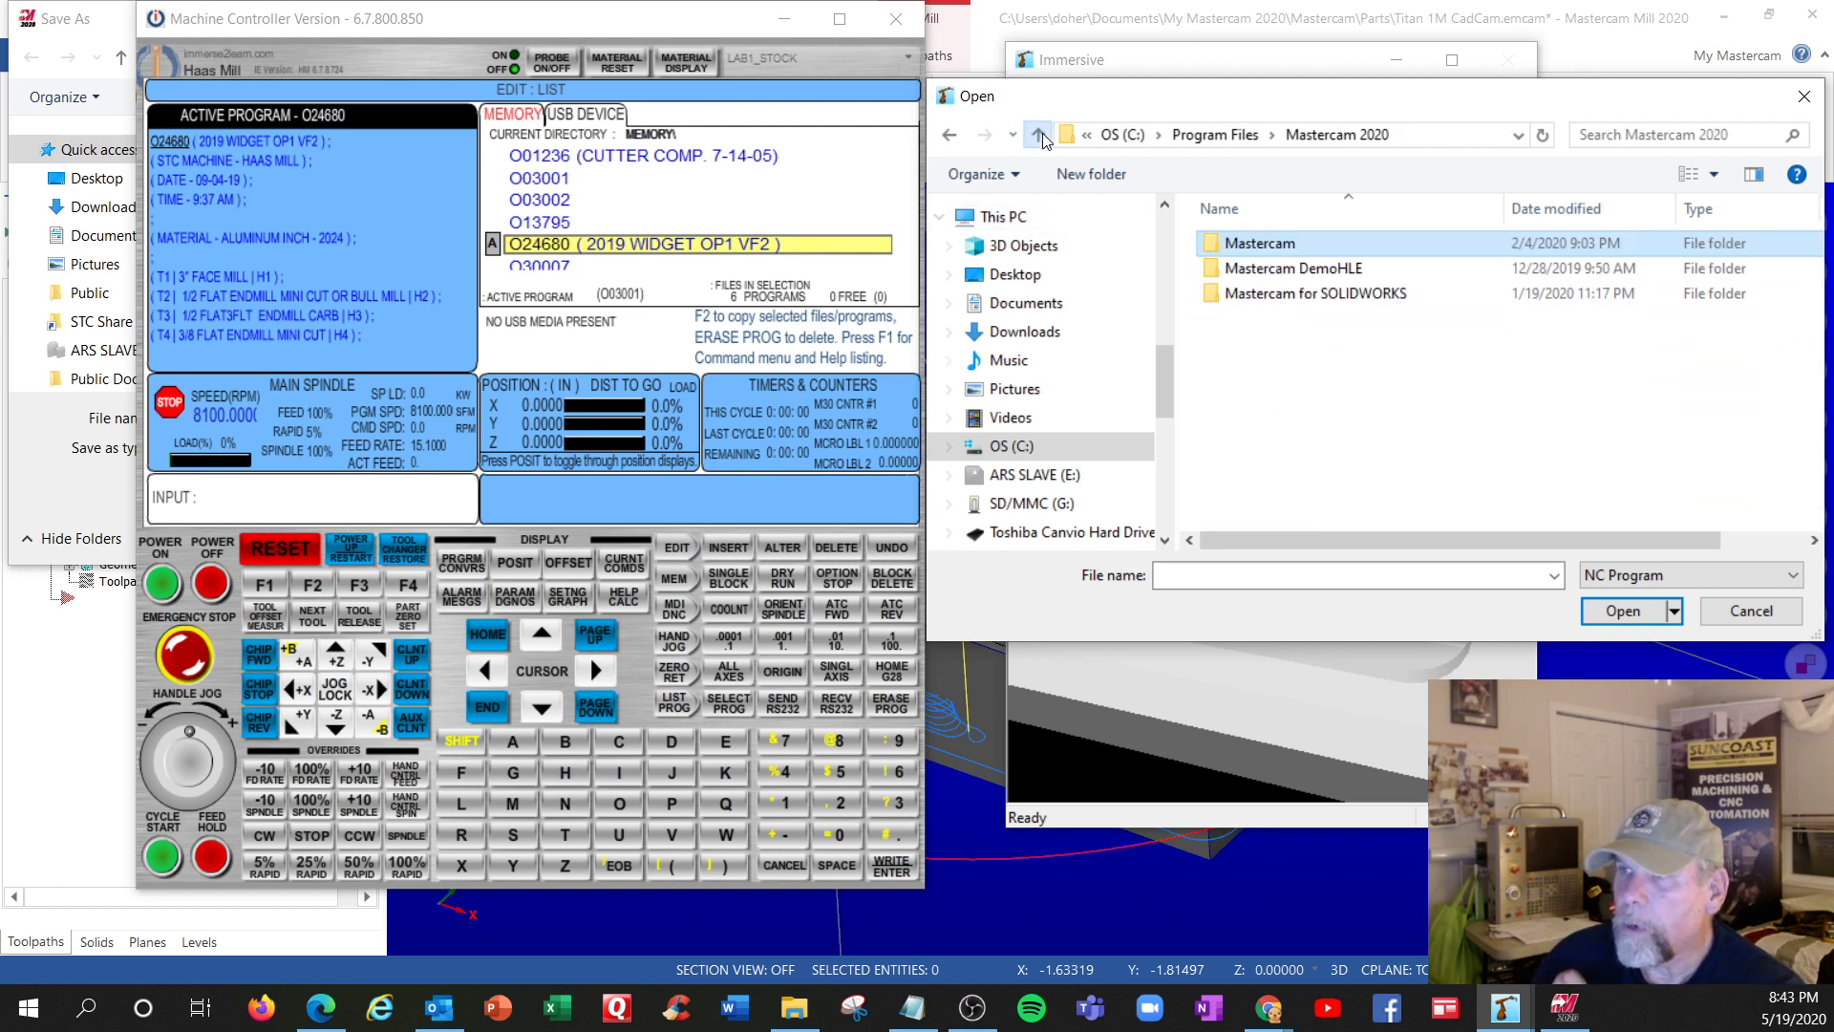
pyautogui.click(1040, 135)
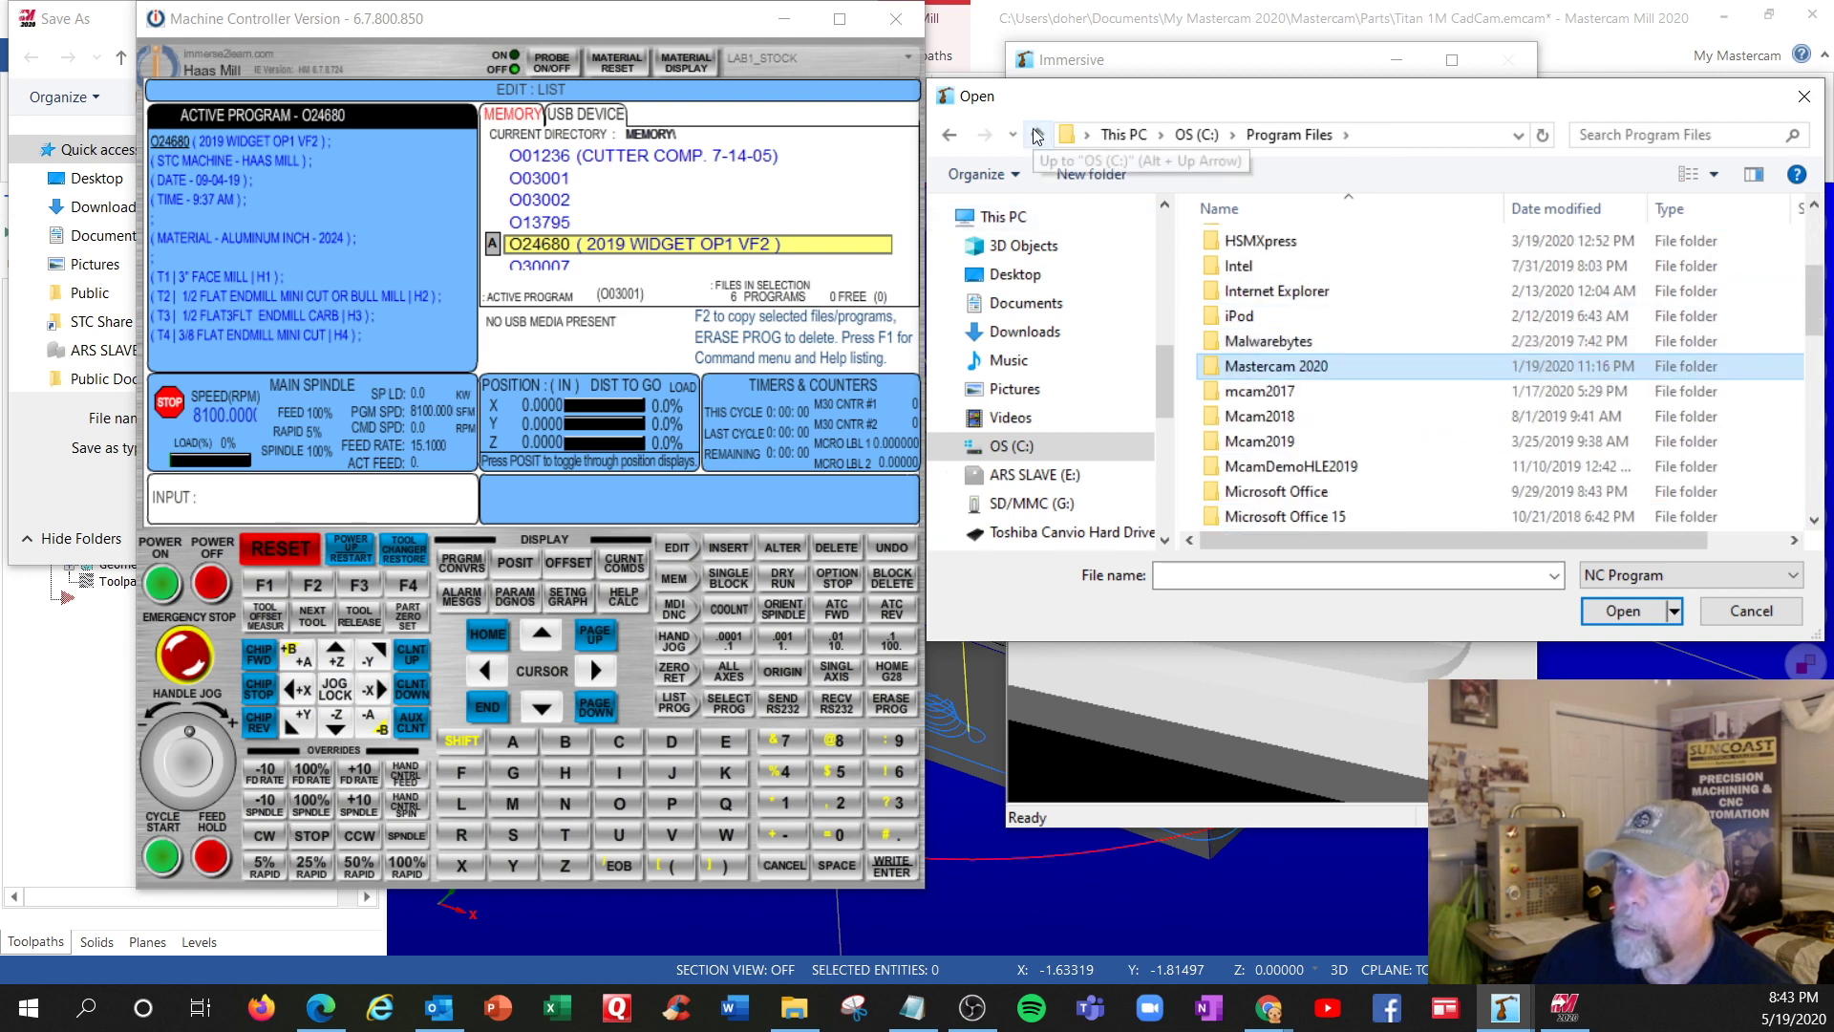
pyautogui.click(1039, 135)
# Look through the OneDrive Public > Public Documents > Shared Mastercam 2020 folder and its mill subfolder for the NC files
pyautogui.scroll(2, 1086, 361)
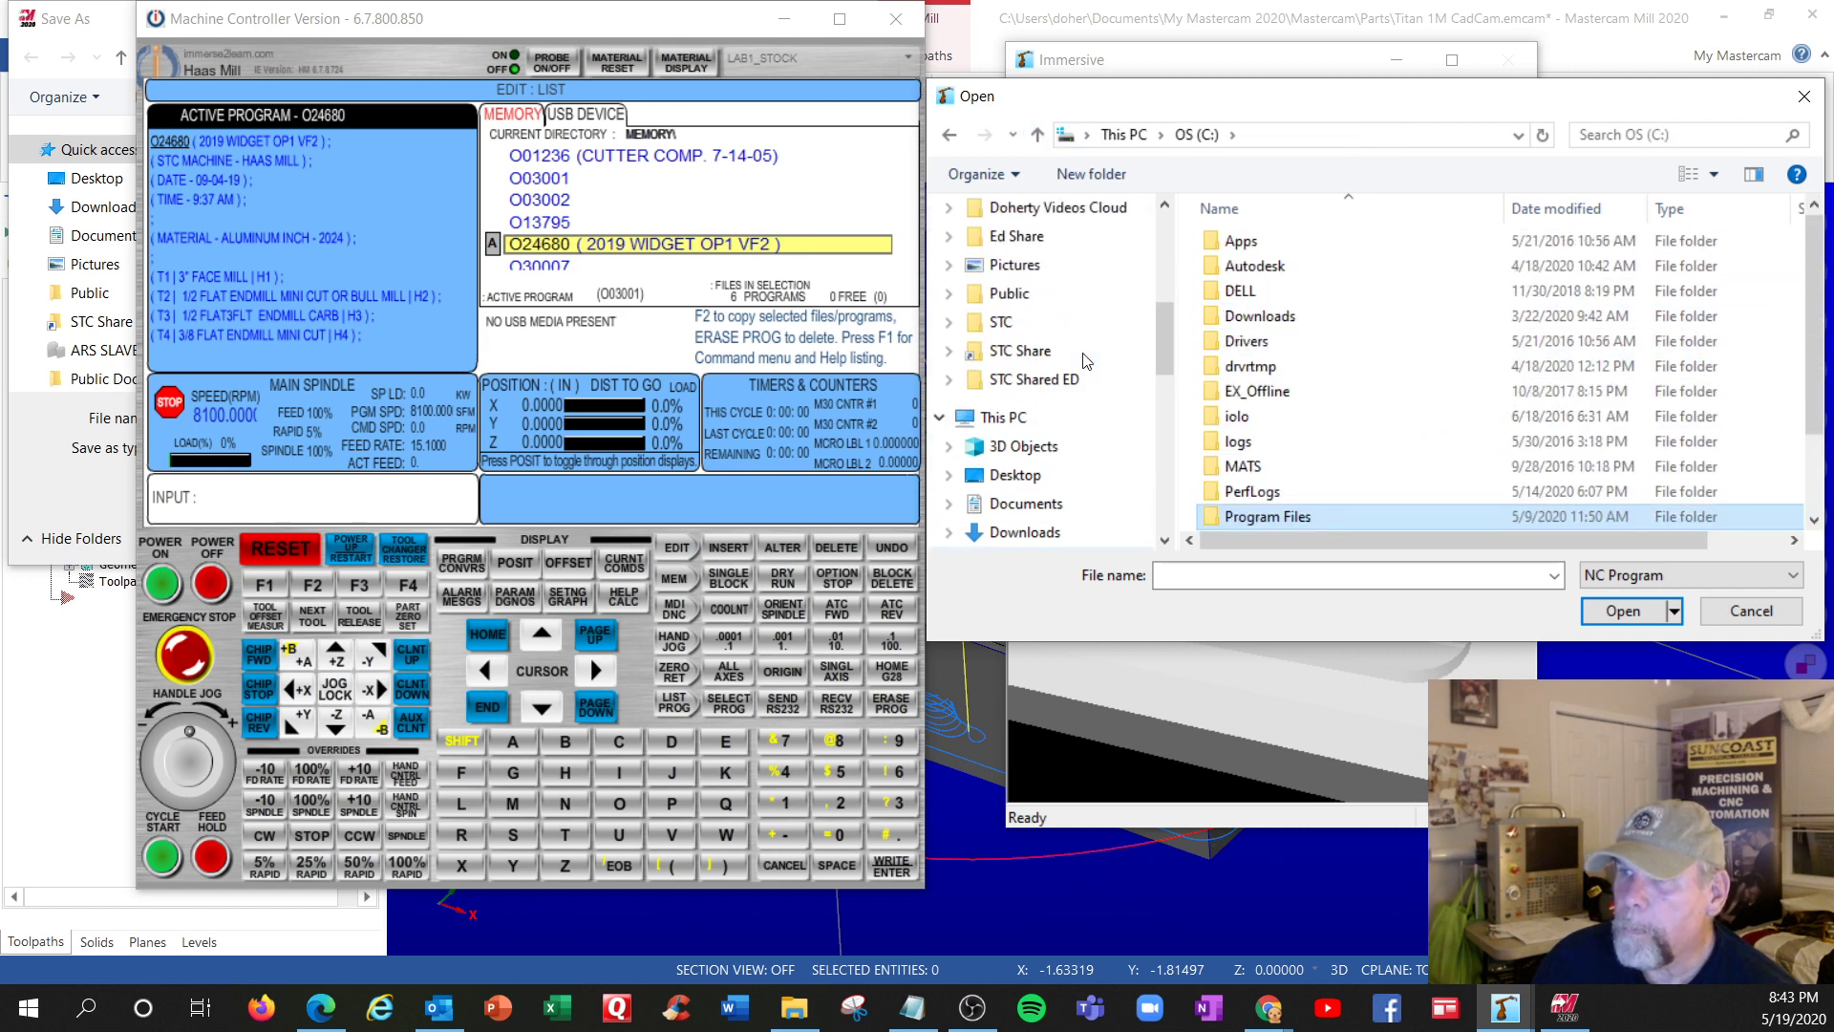
pyautogui.click(1010, 294)
pyautogui.click(1265, 246)
pyautogui.doubleClick(1265, 247)
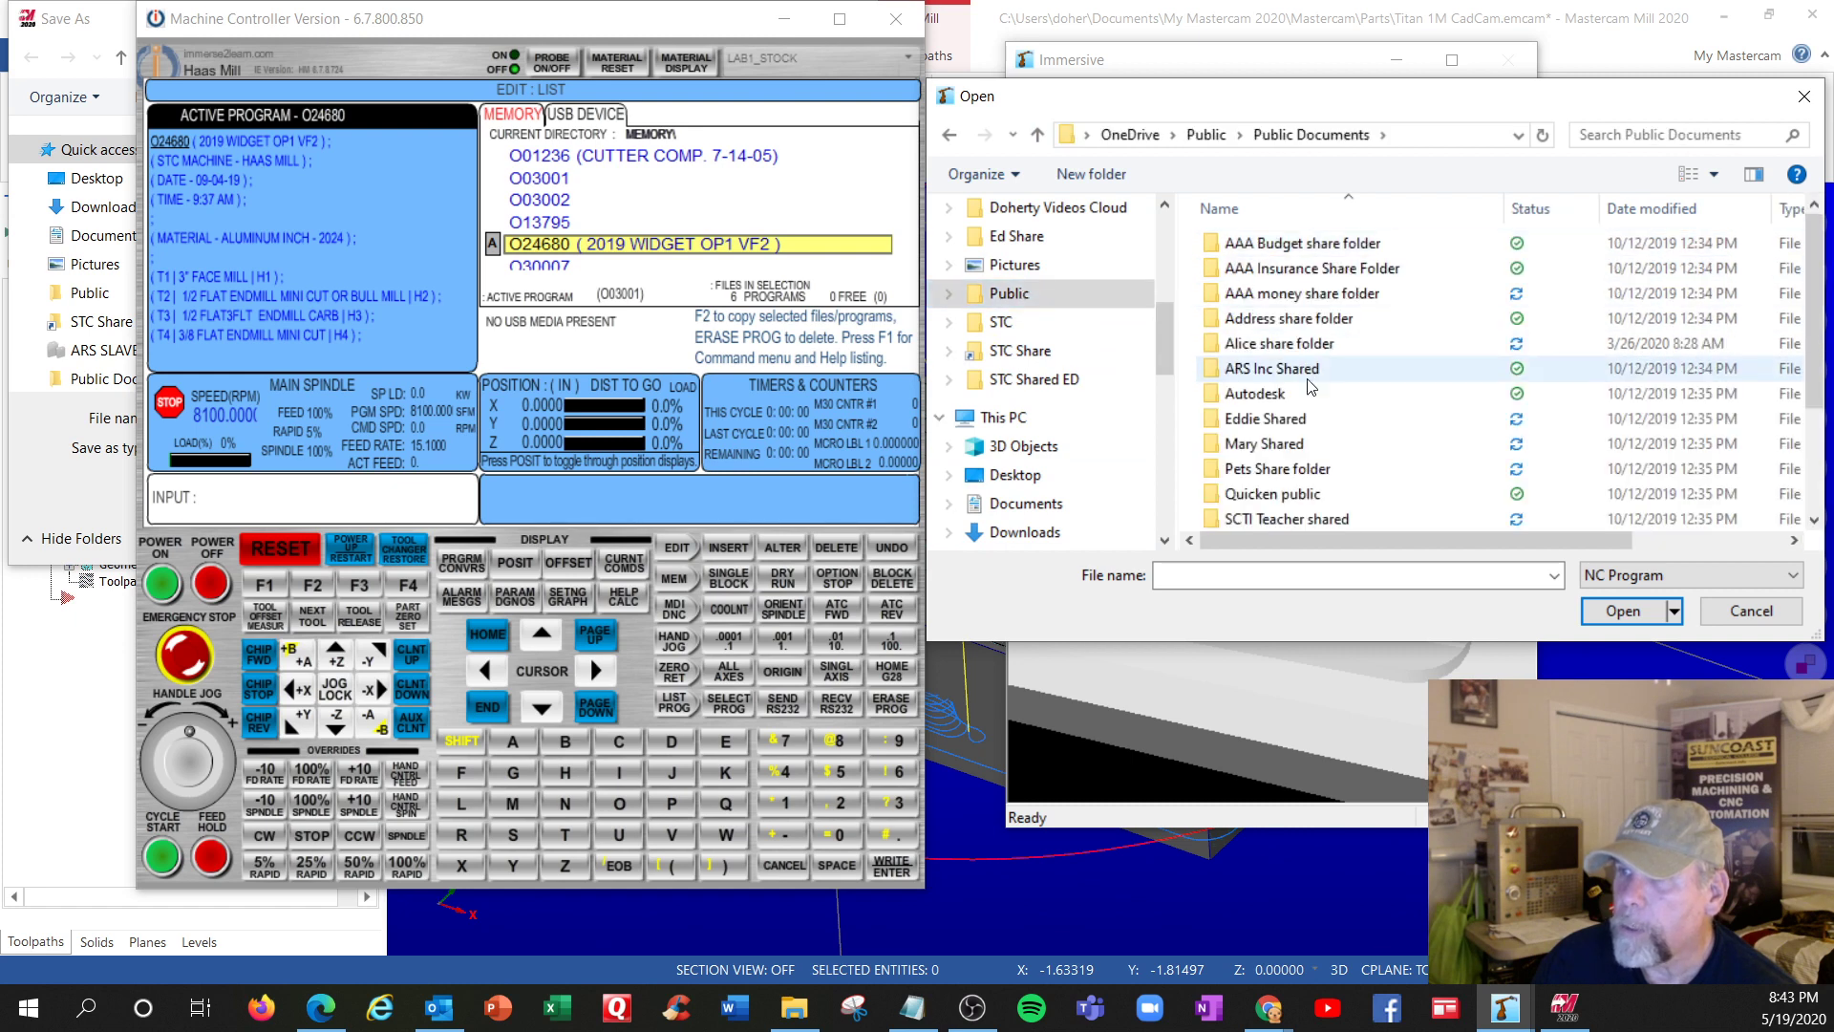
pyautogui.scroll(-3, 1334, 434)
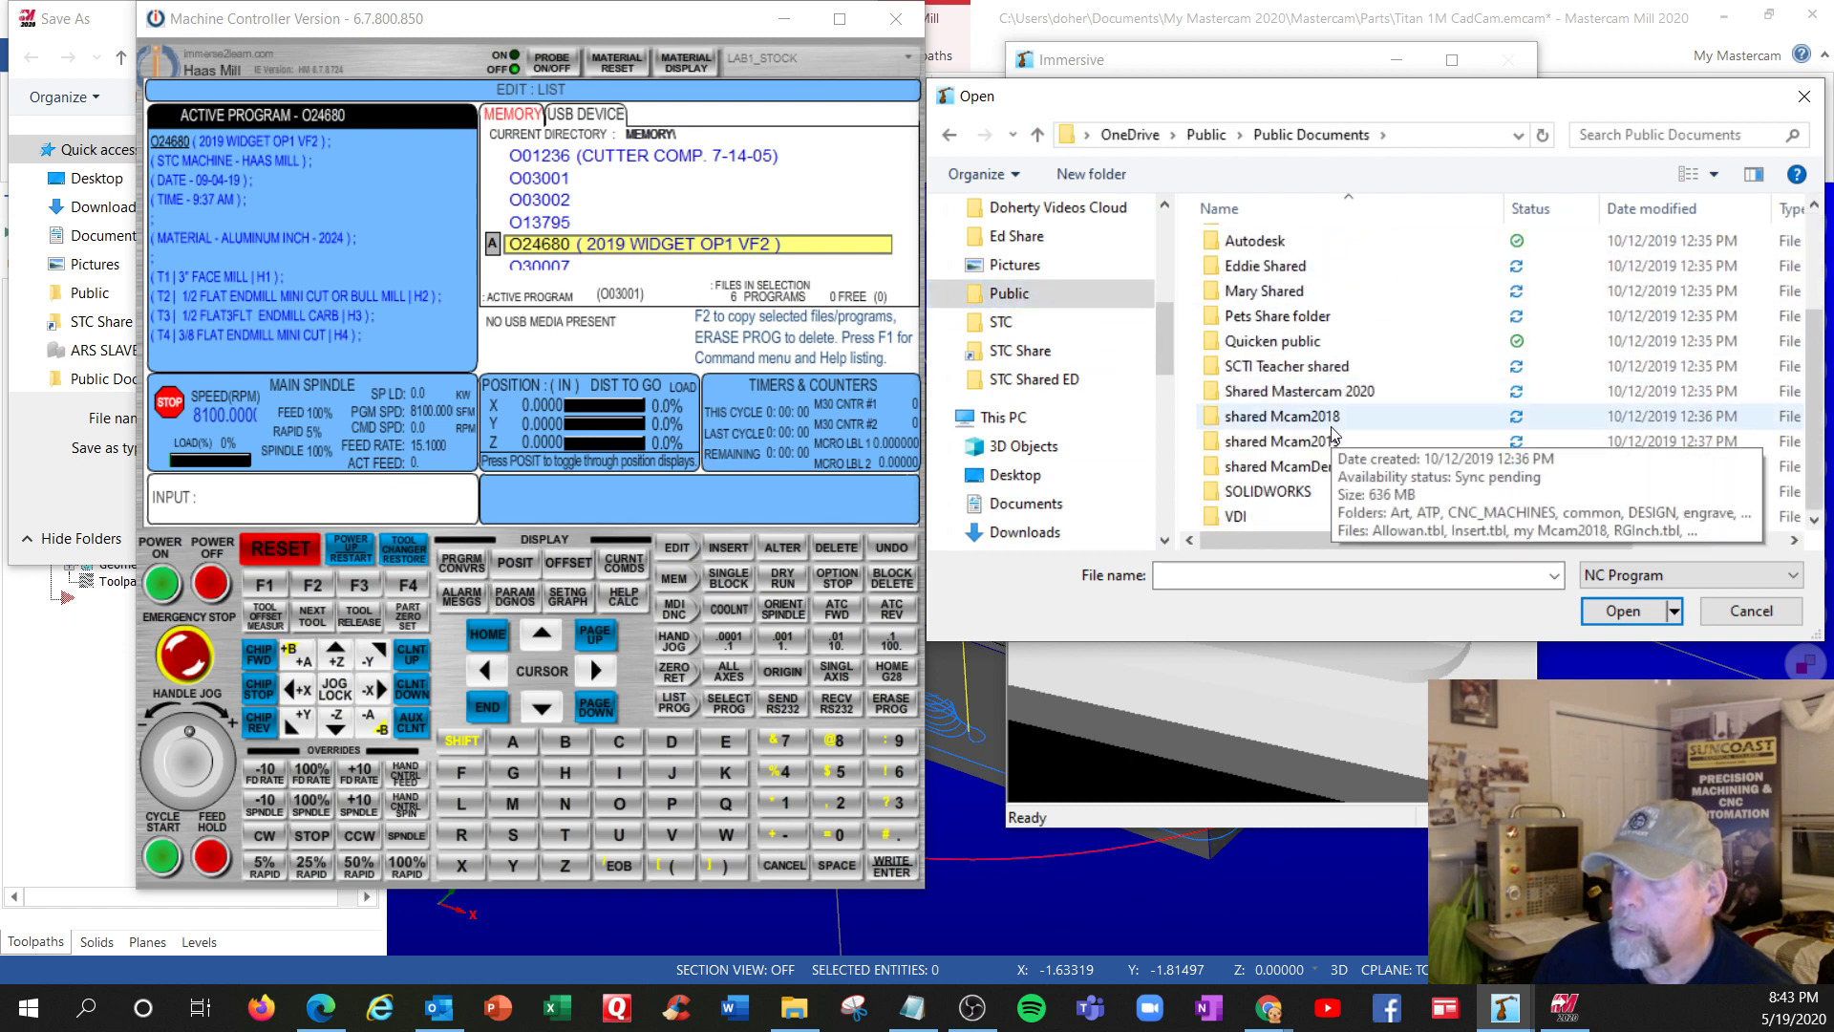
pyautogui.doubleClick(1351, 393)
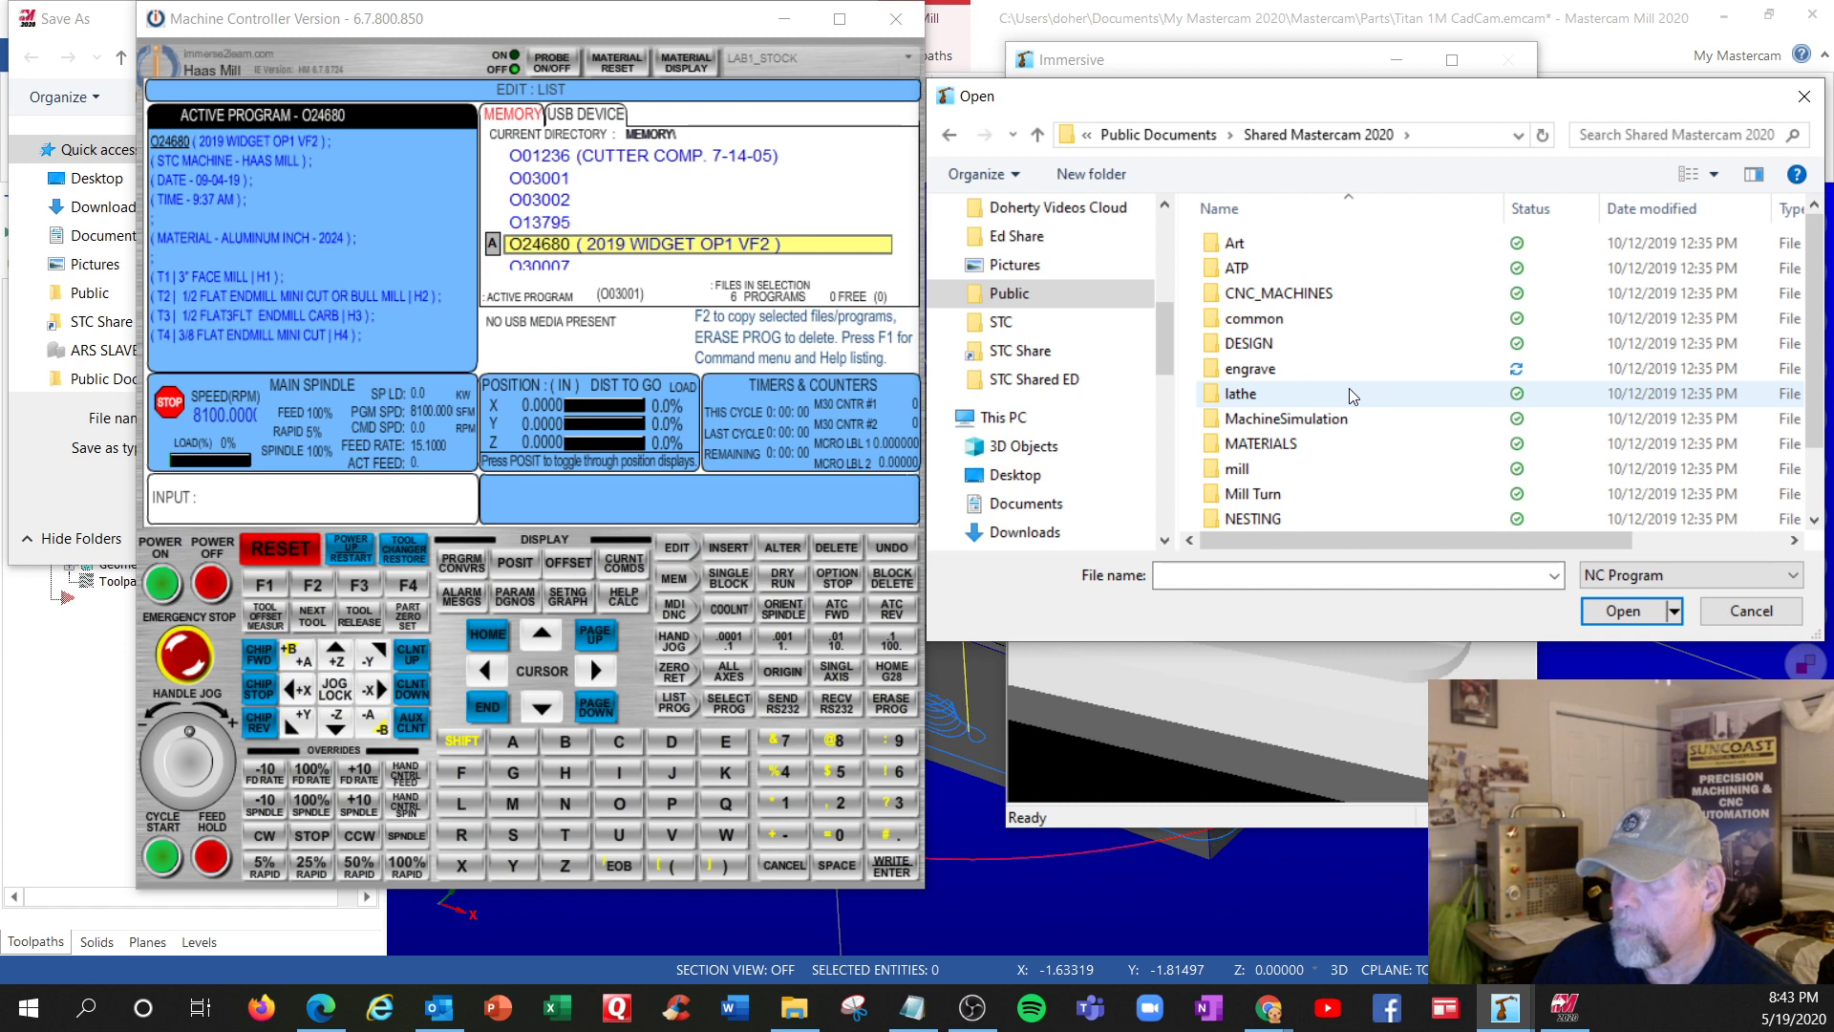
pyautogui.scroll(-1, 1232, 423)
pyautogui.doubleClick(1234, 417)
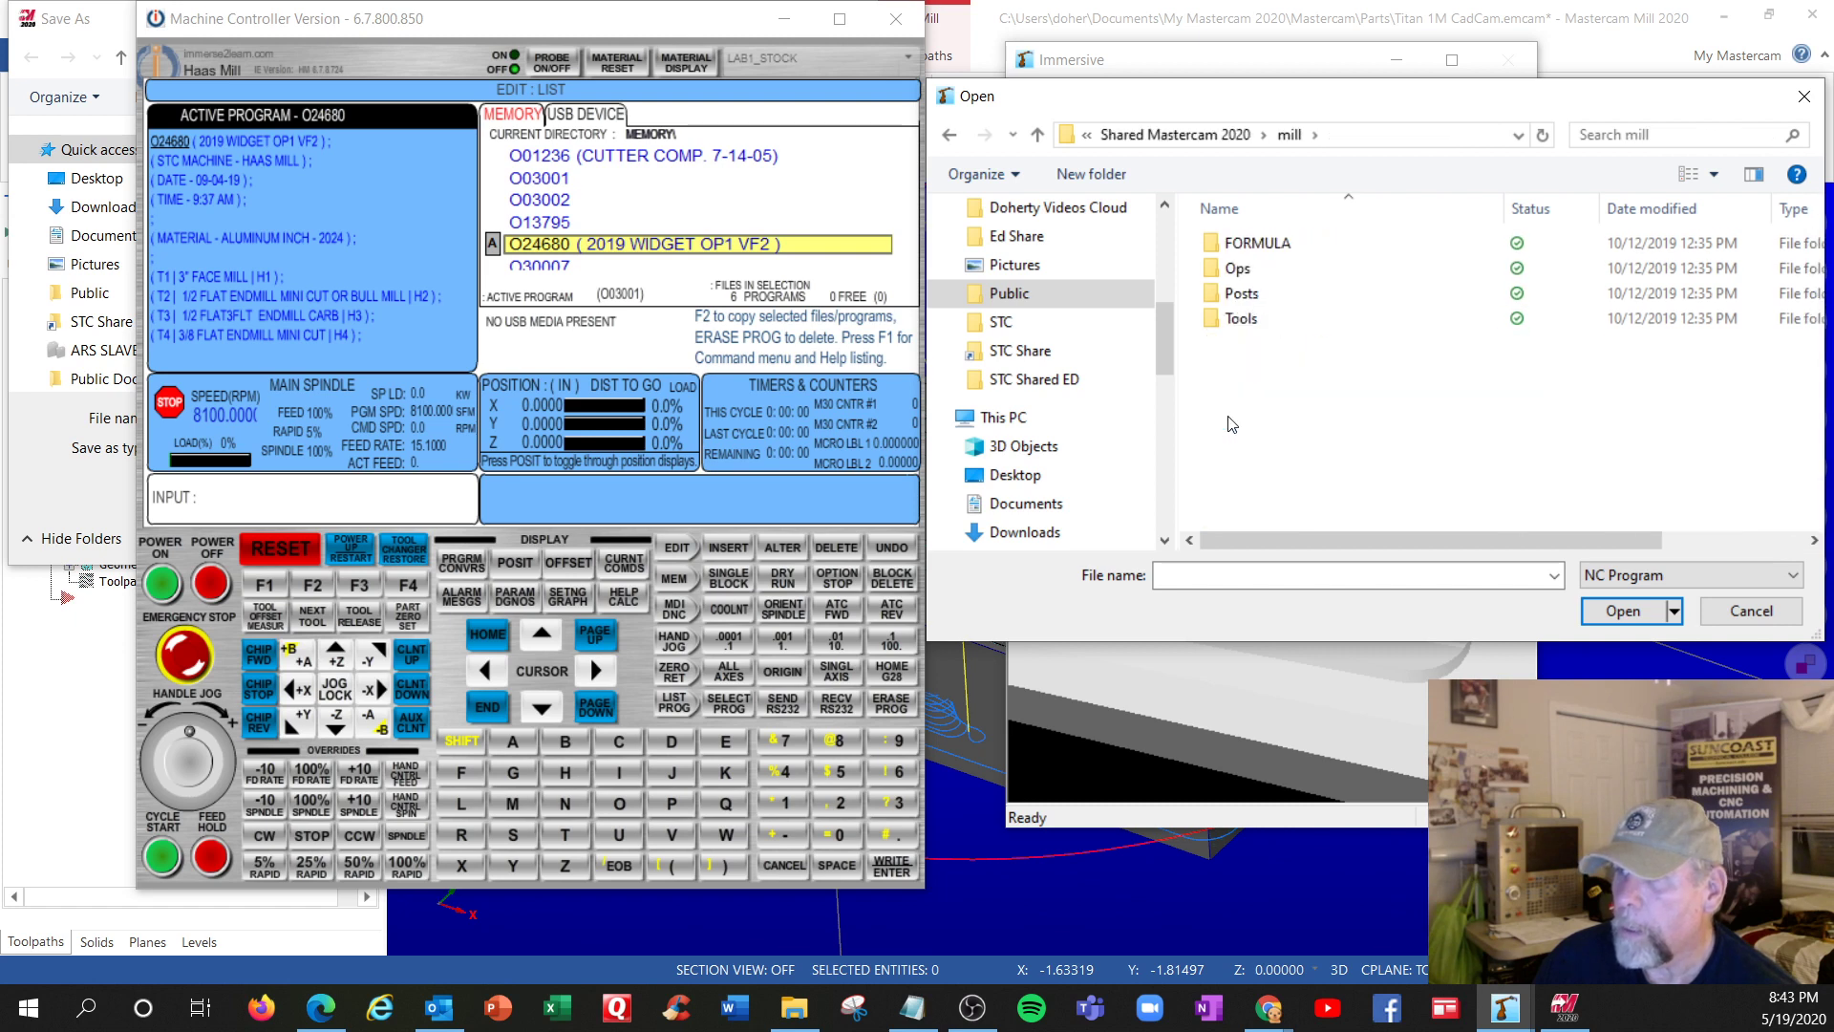
pyautogui.click(1037, 134)
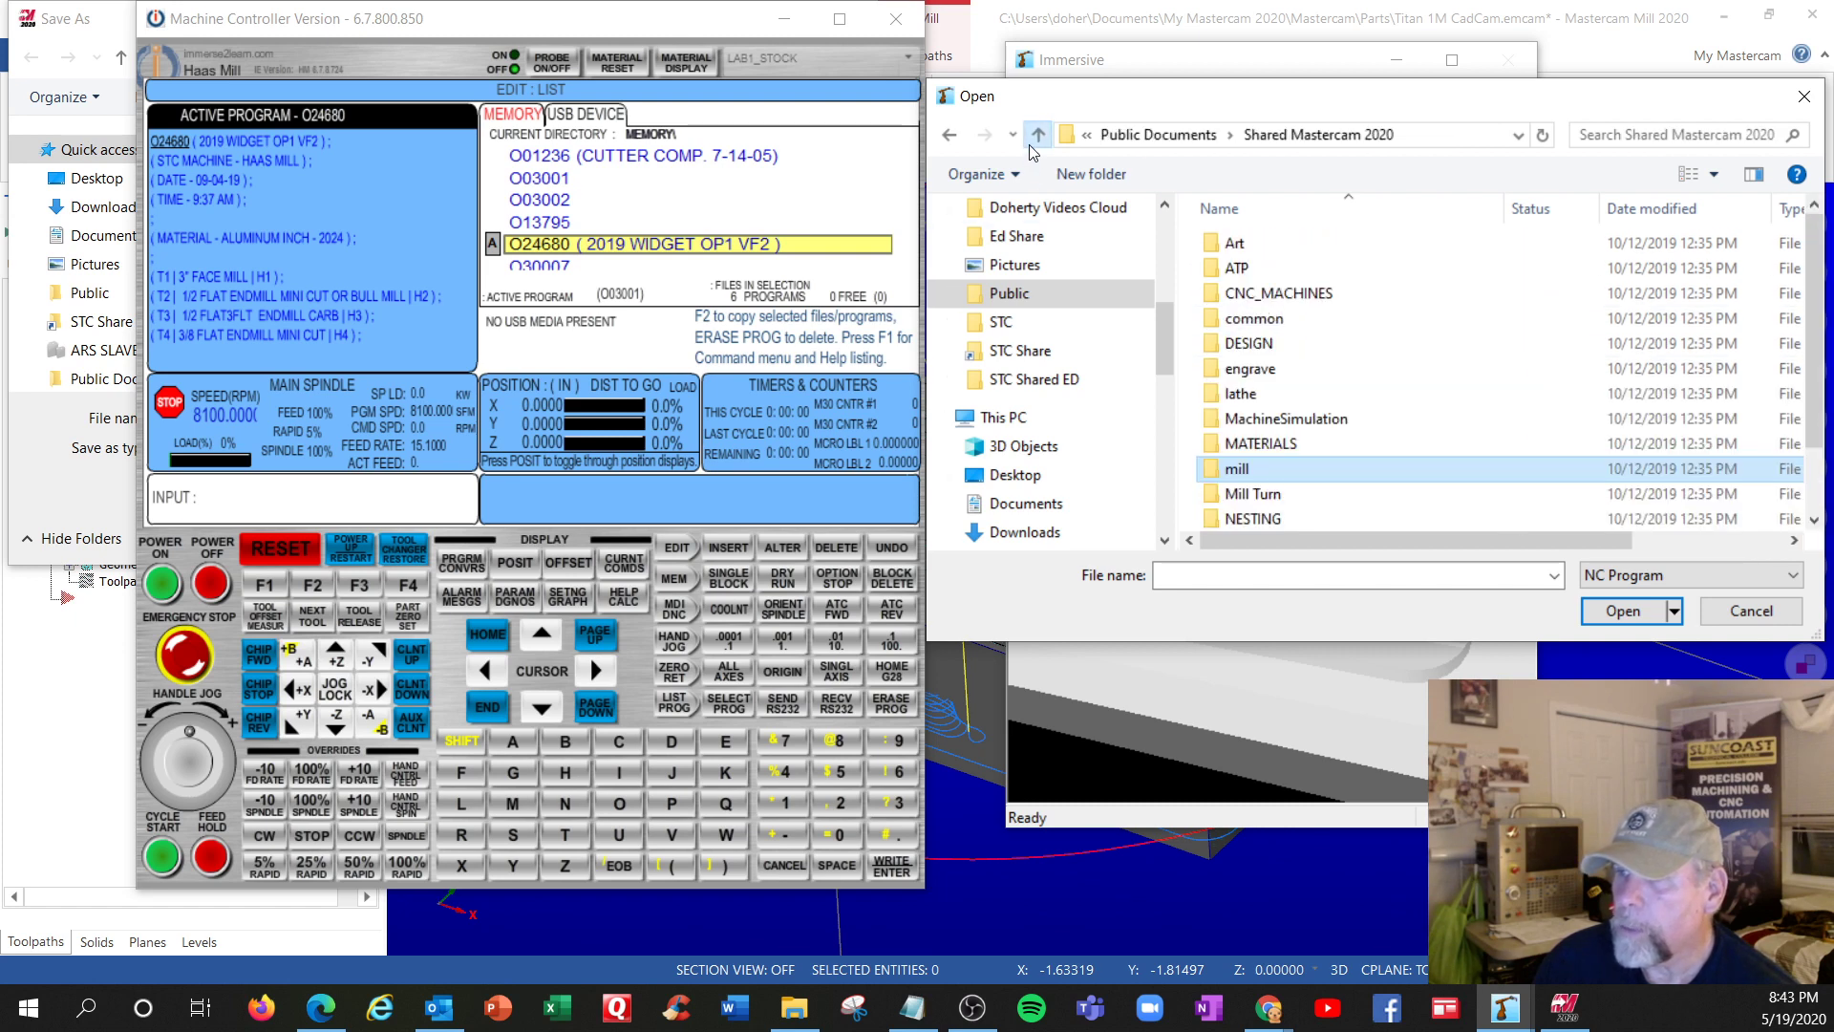
pyautogui.scroll(-1, 1270, 386)
pyautogui.scroll(-1, 1285, 401)
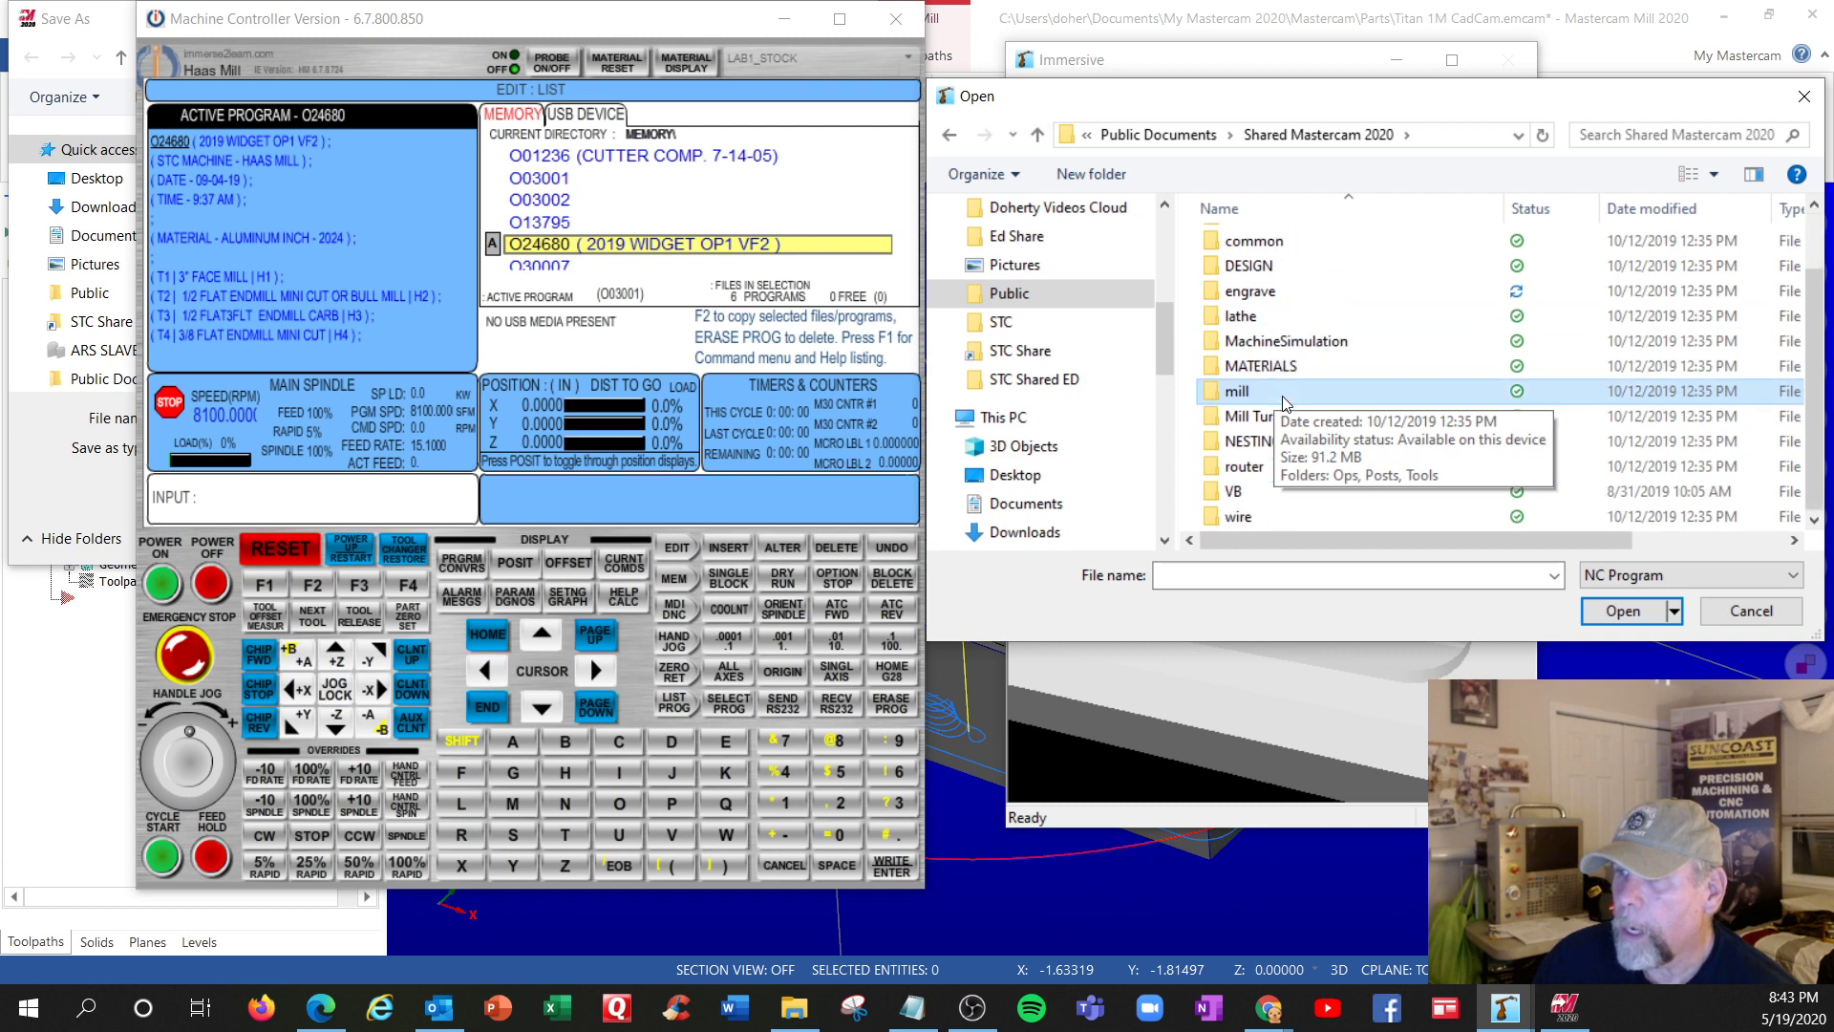
pyautogui.scroll(1, 1285, 401)
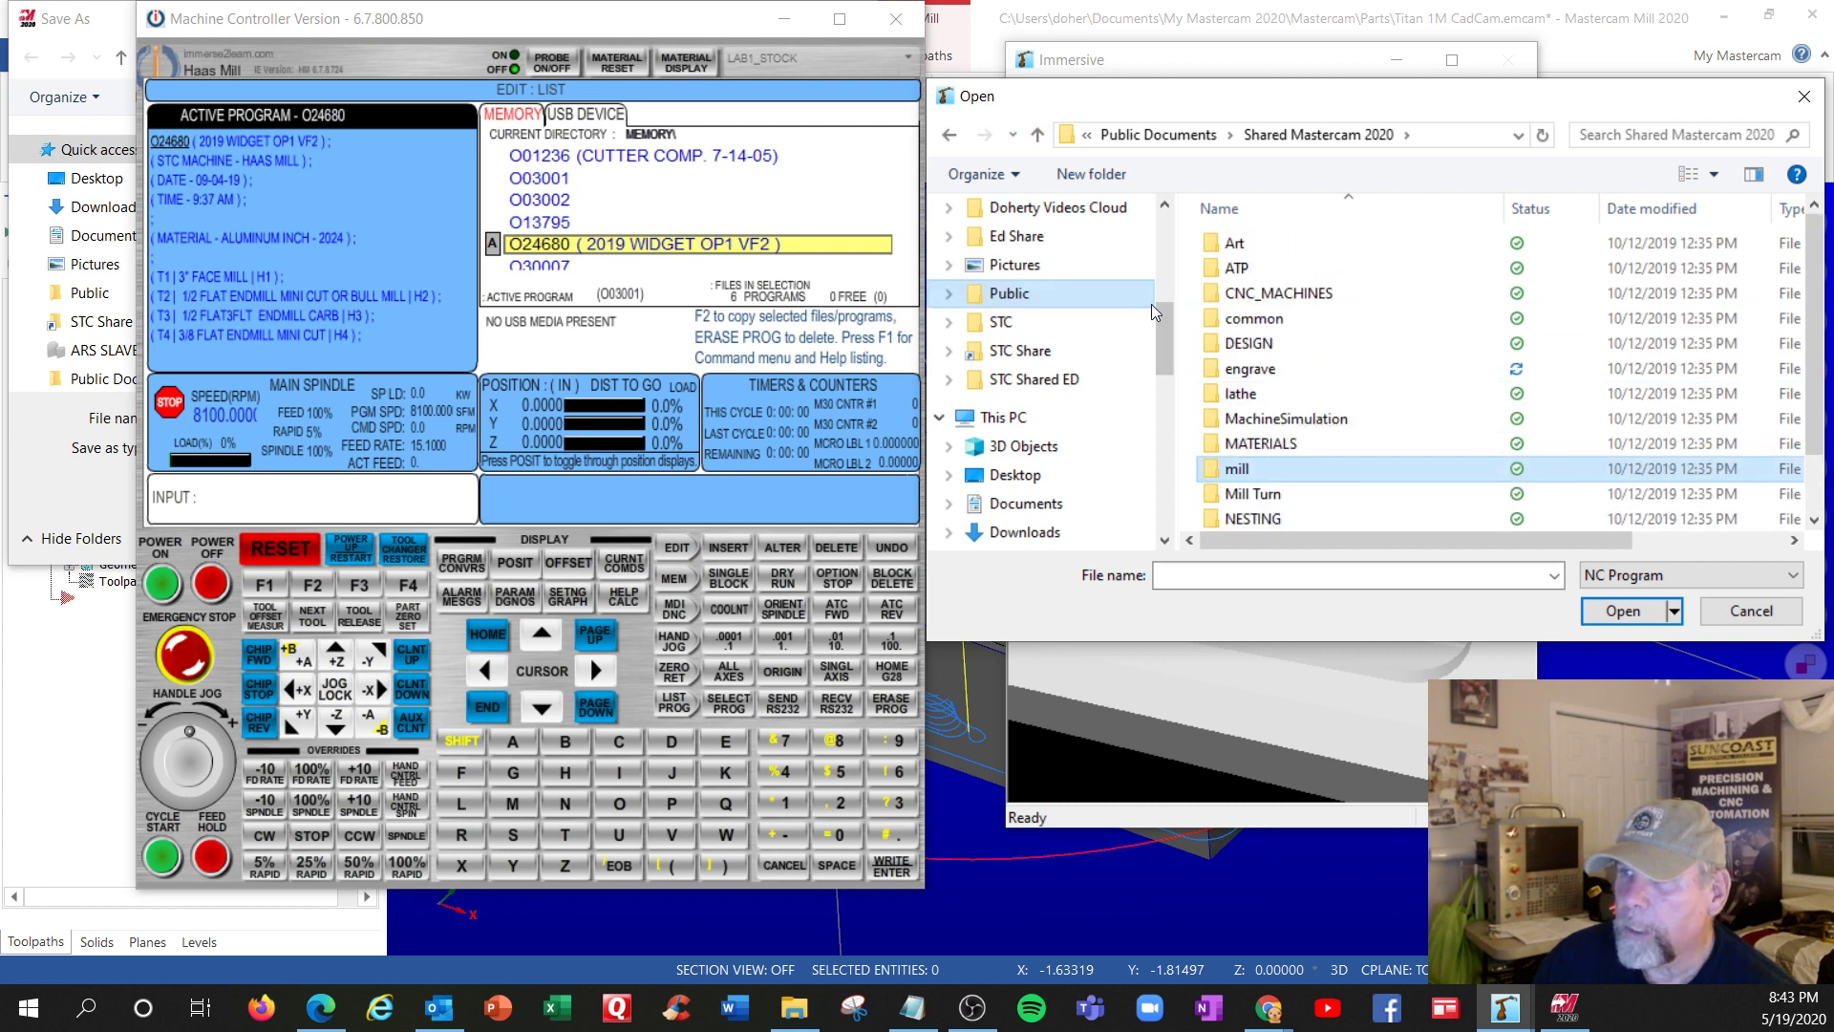
pyautogui.moveTo(1160, 303); pyautogui.dragTo(1160, 208)
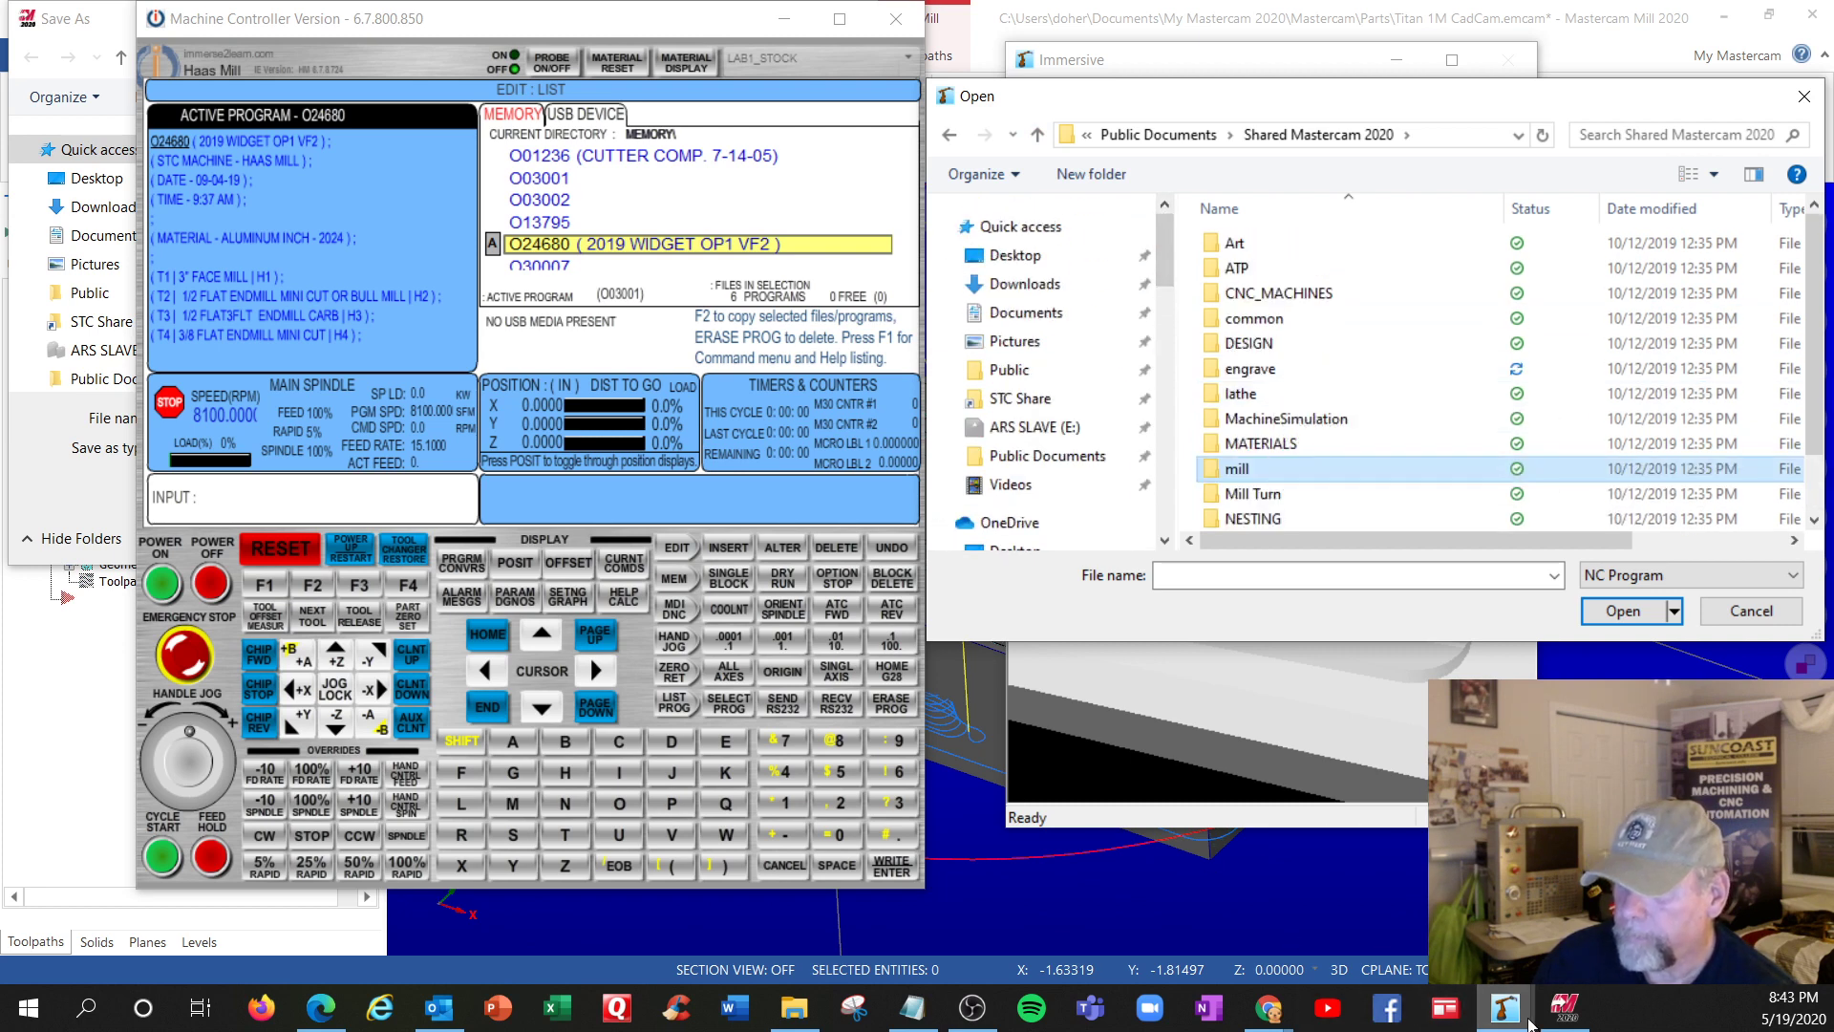
# Switch to Mastercam and copy the NC file Titan 1M Cam test 2 from the Mill > NC folder in the save dialog
pyautogui.click(1555, 1015)
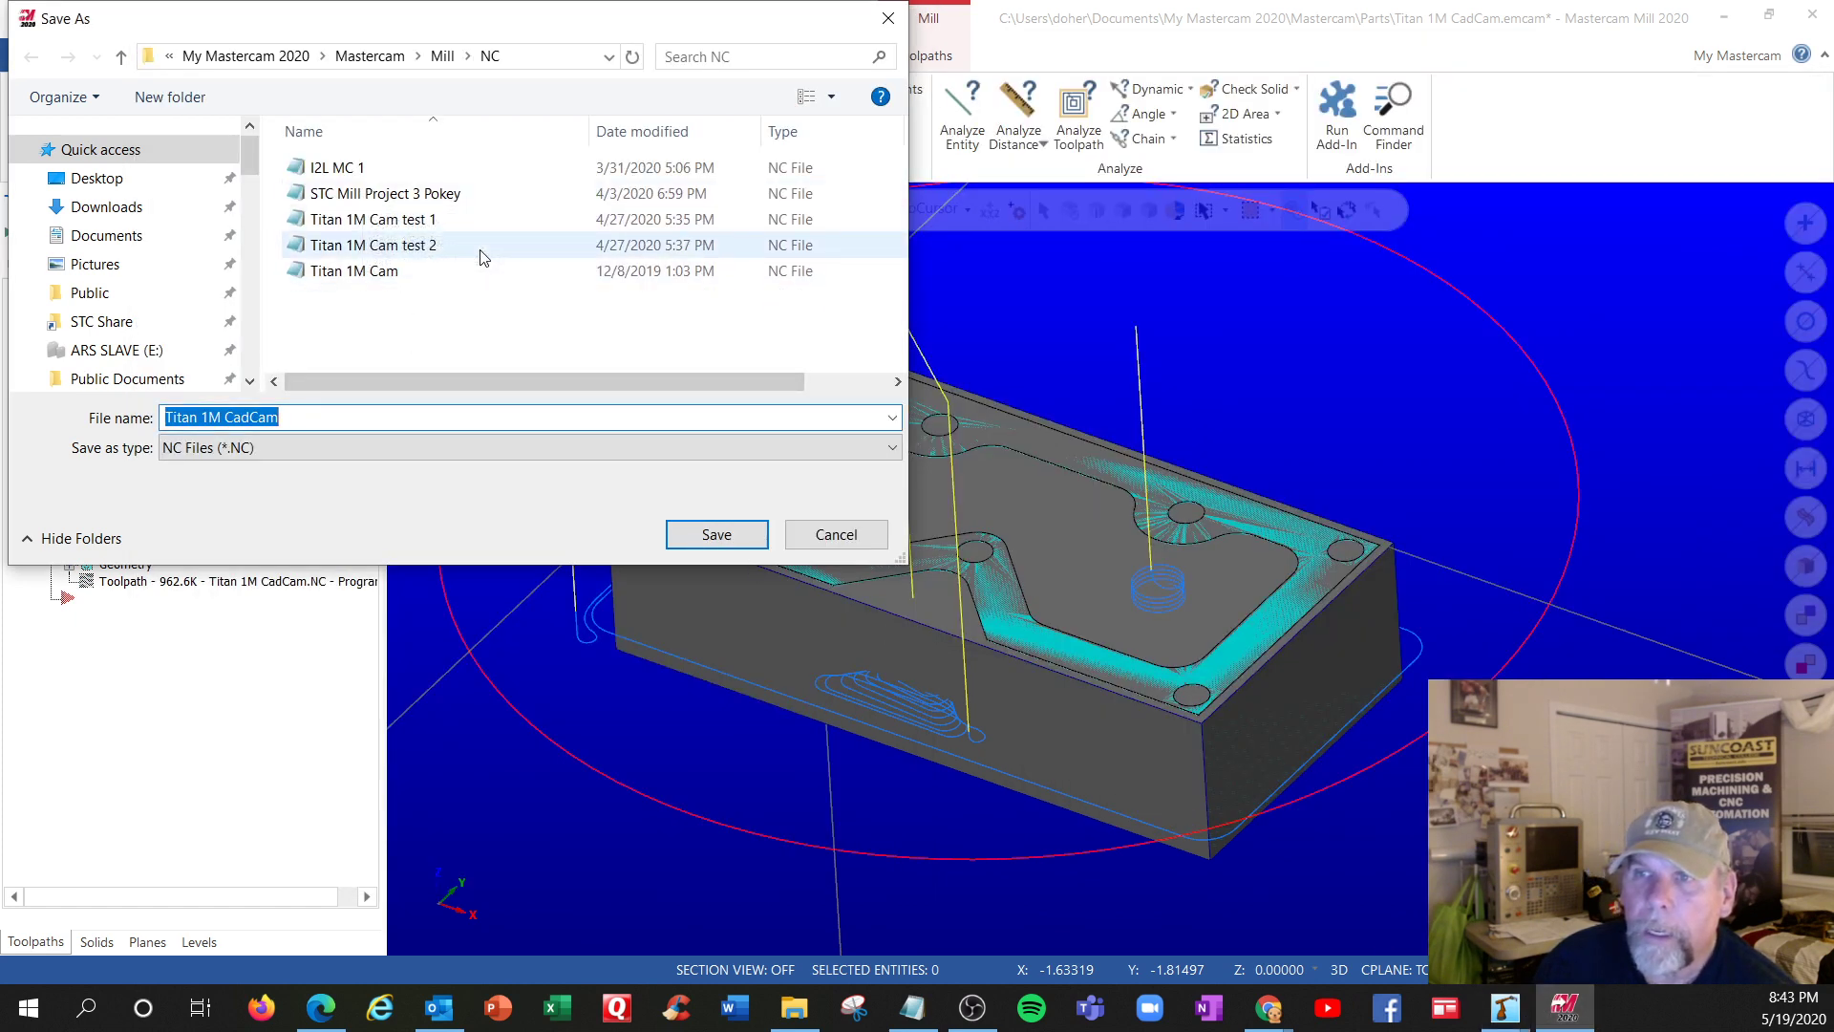
pyautogui.click(401, 248)
pyautogui.rightClick(399, 250)
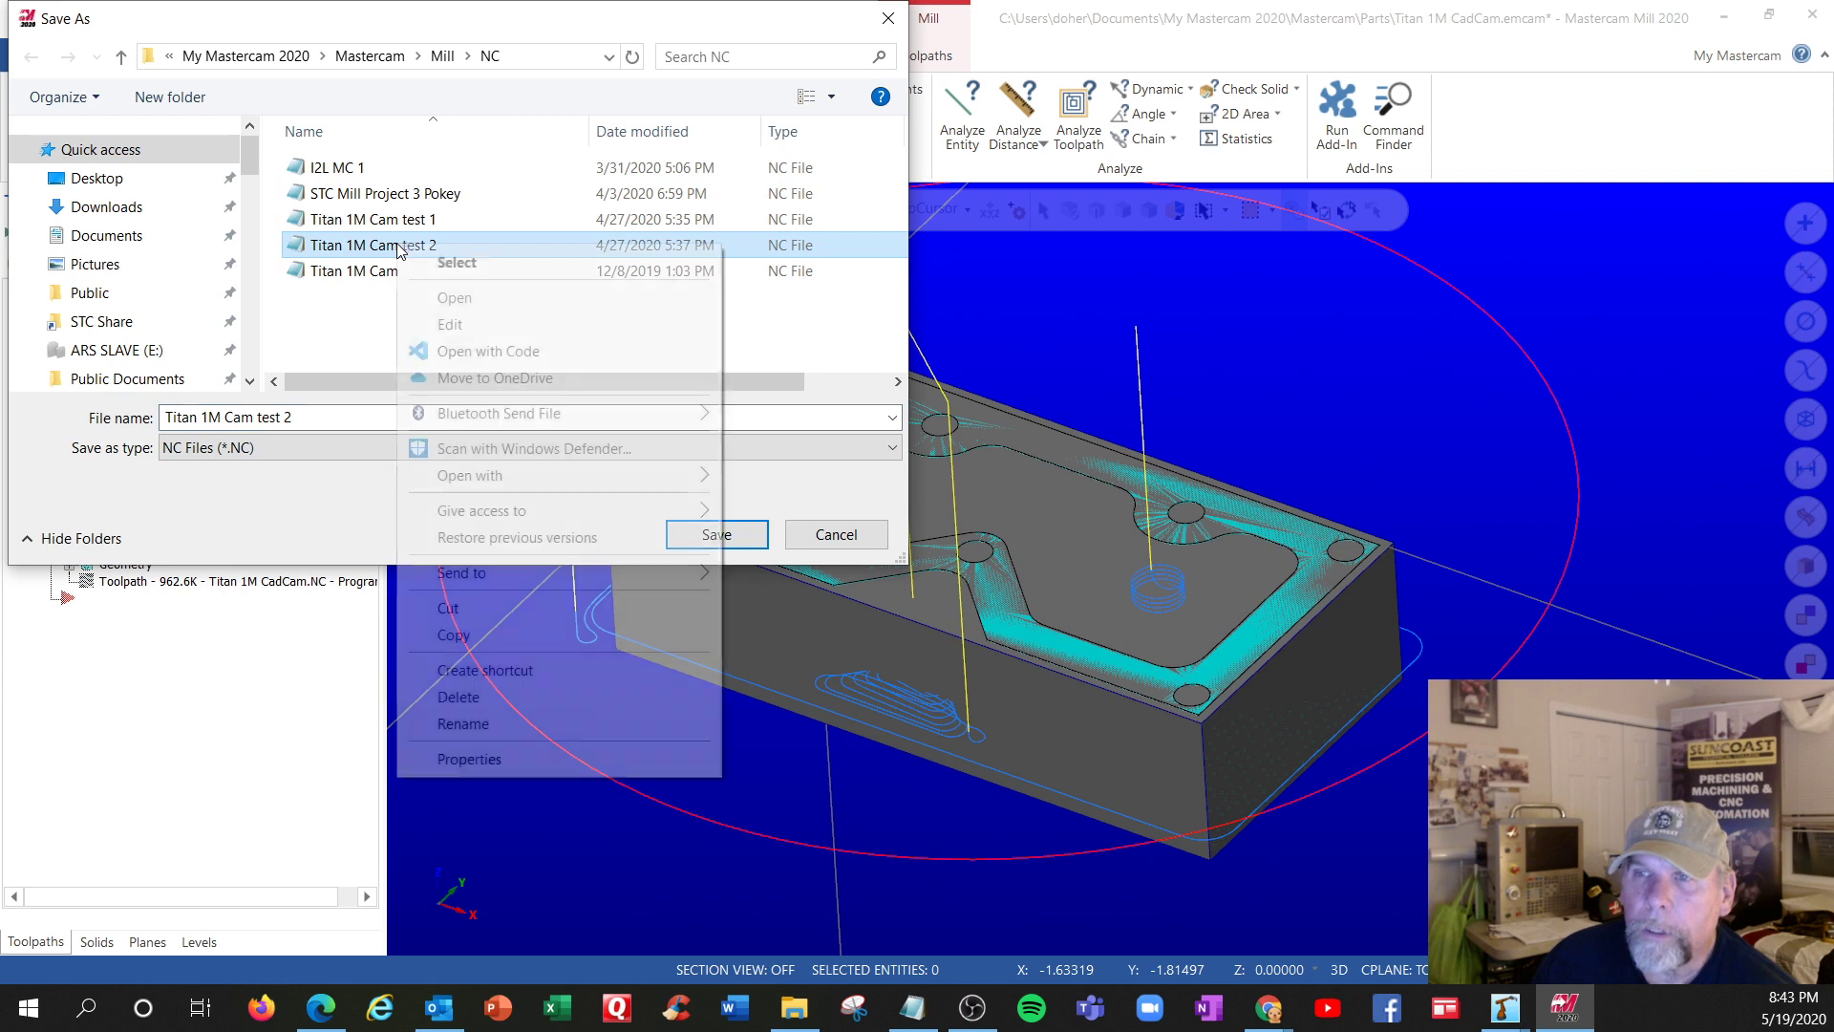
pyautogui.click(454, 635)
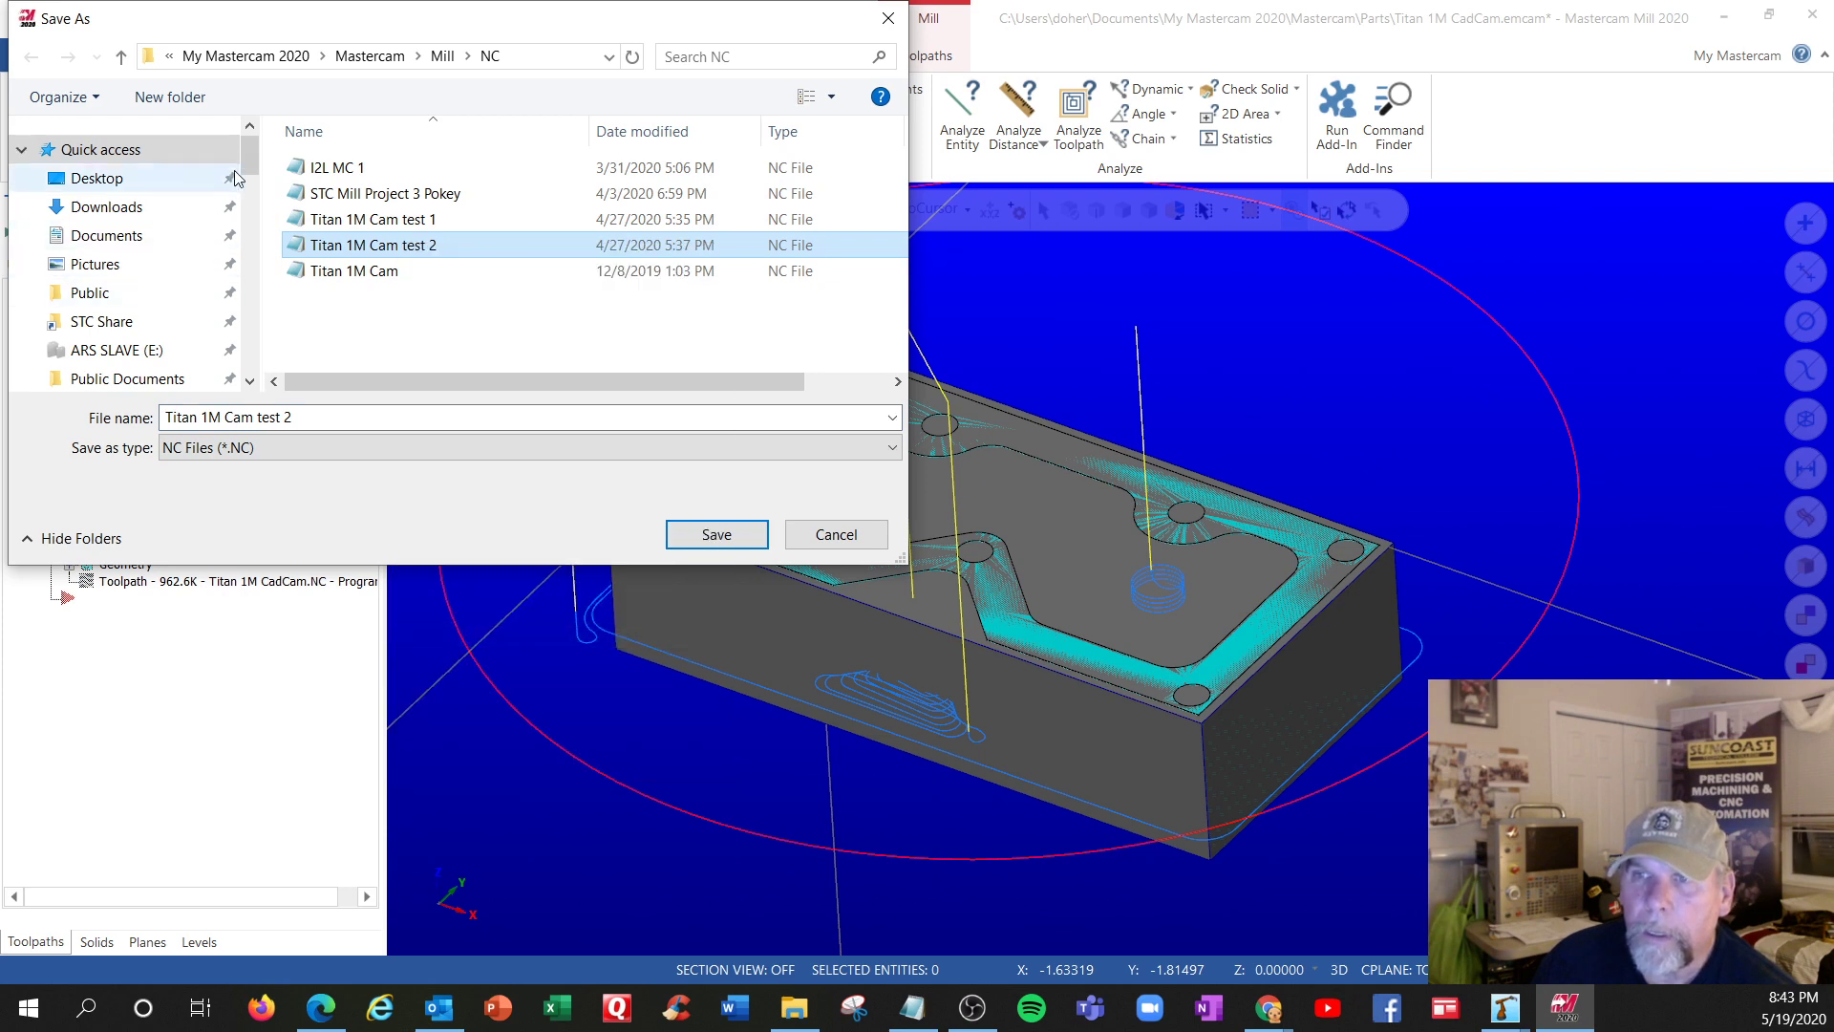
# Paste the copied NC file into the OneDrive Pictures folder listed under Quick access
pyautogui.click(123, 161)
pyautogui.rightClick(831, 255)
pyautogui.click(758, 271)
pyautogui.rightClick(758, 271)
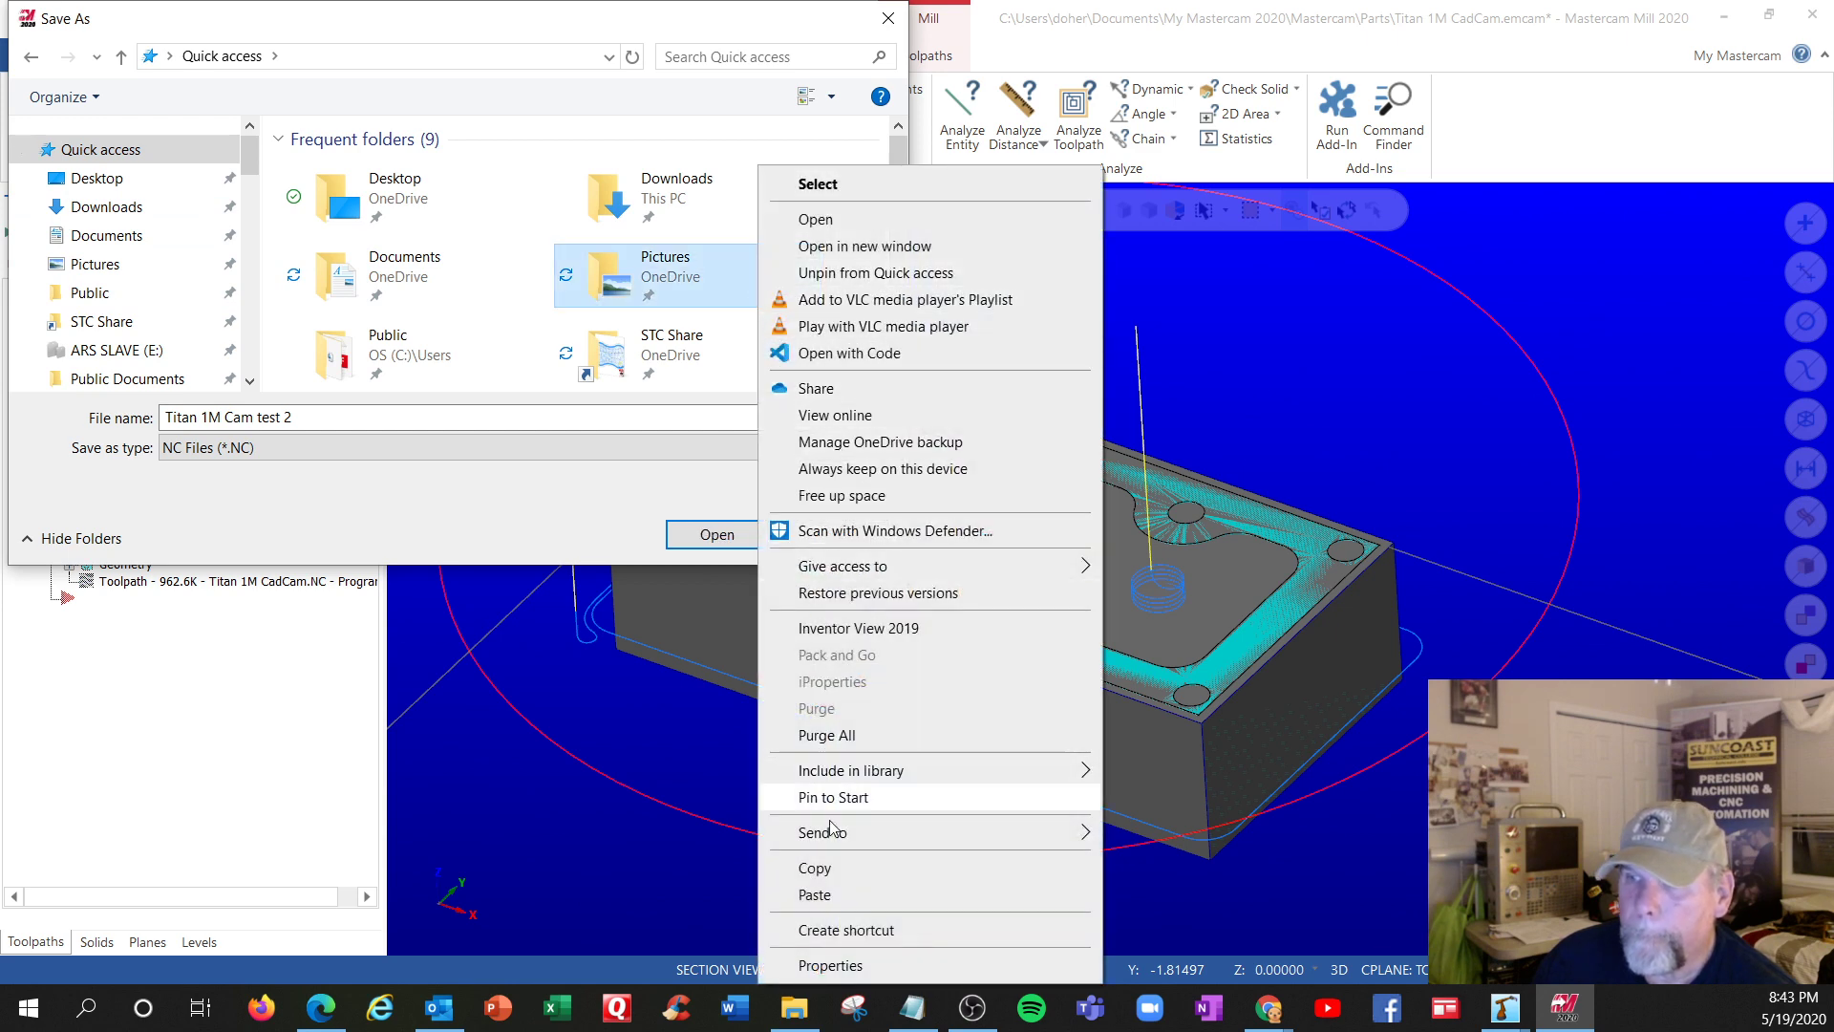
pyautogui.click(830, 895)
# Look through the frequent folders in Quick access and go up one folder level
pyautogui.scroll(-2, 735, 302)
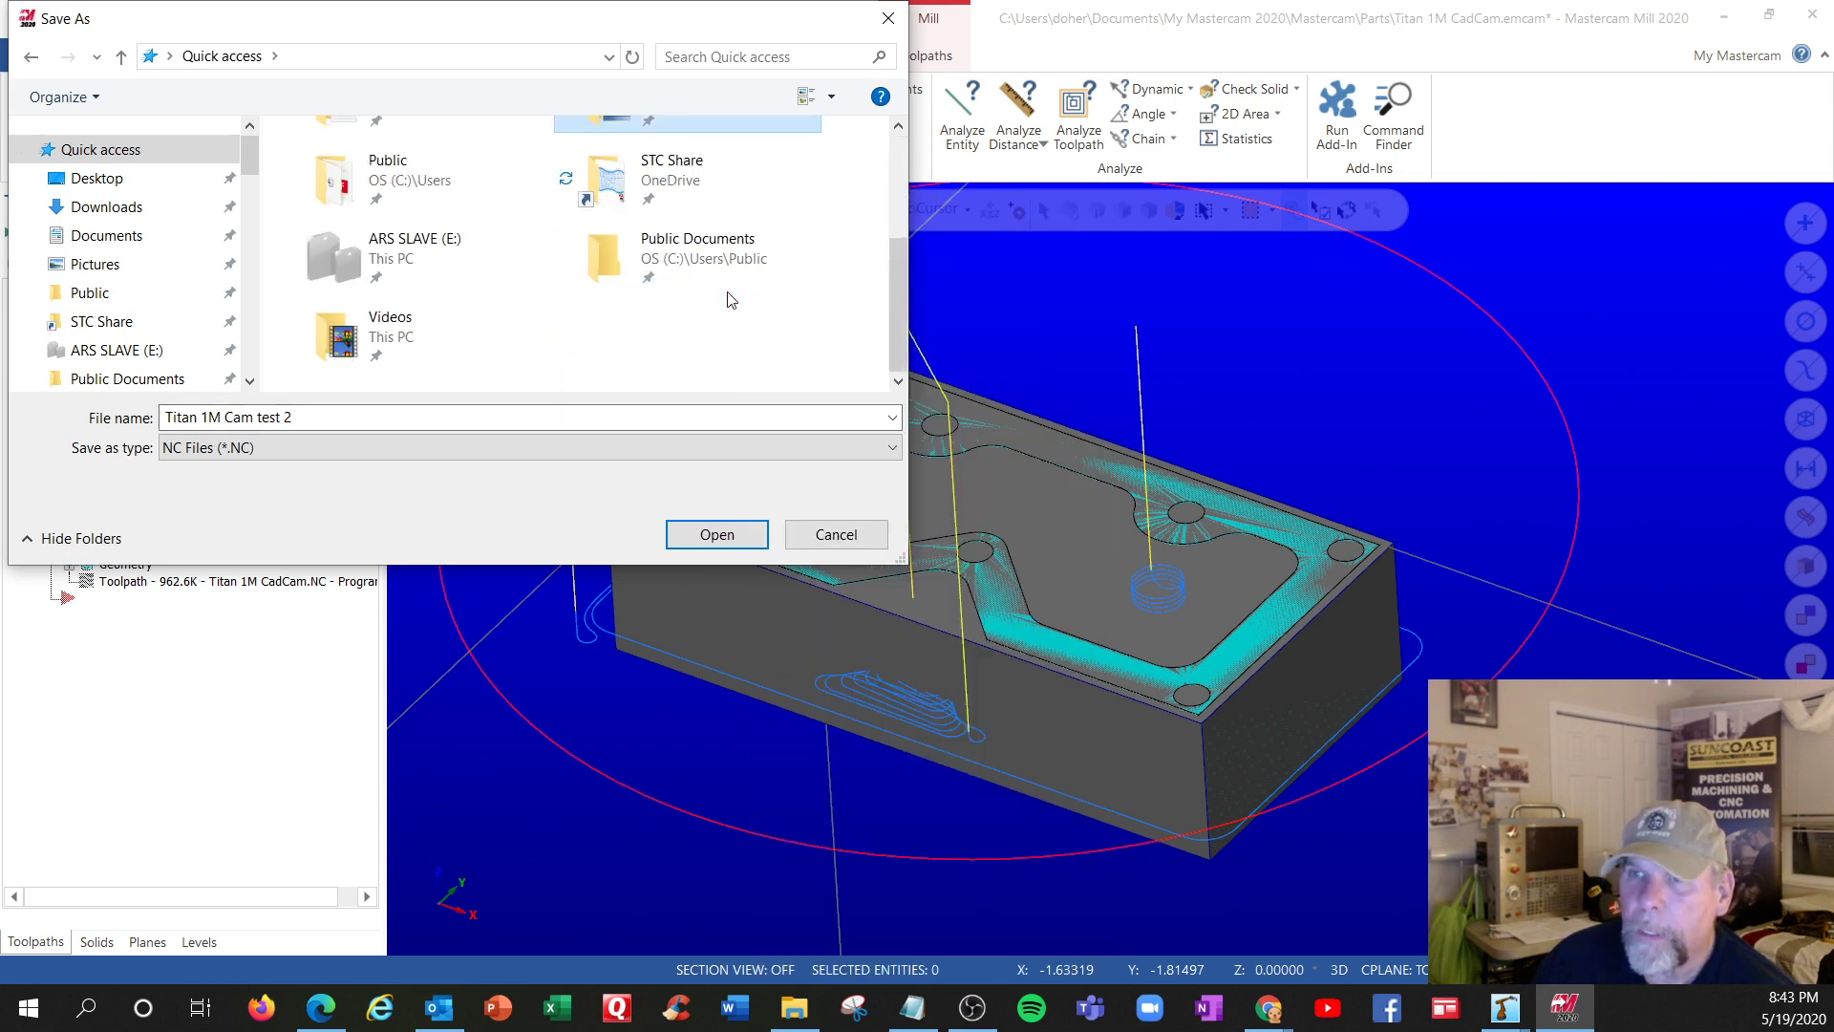
pyautogui.scroll(2, 728, 296)
pyautogui.scroll(-1, 728, 296)
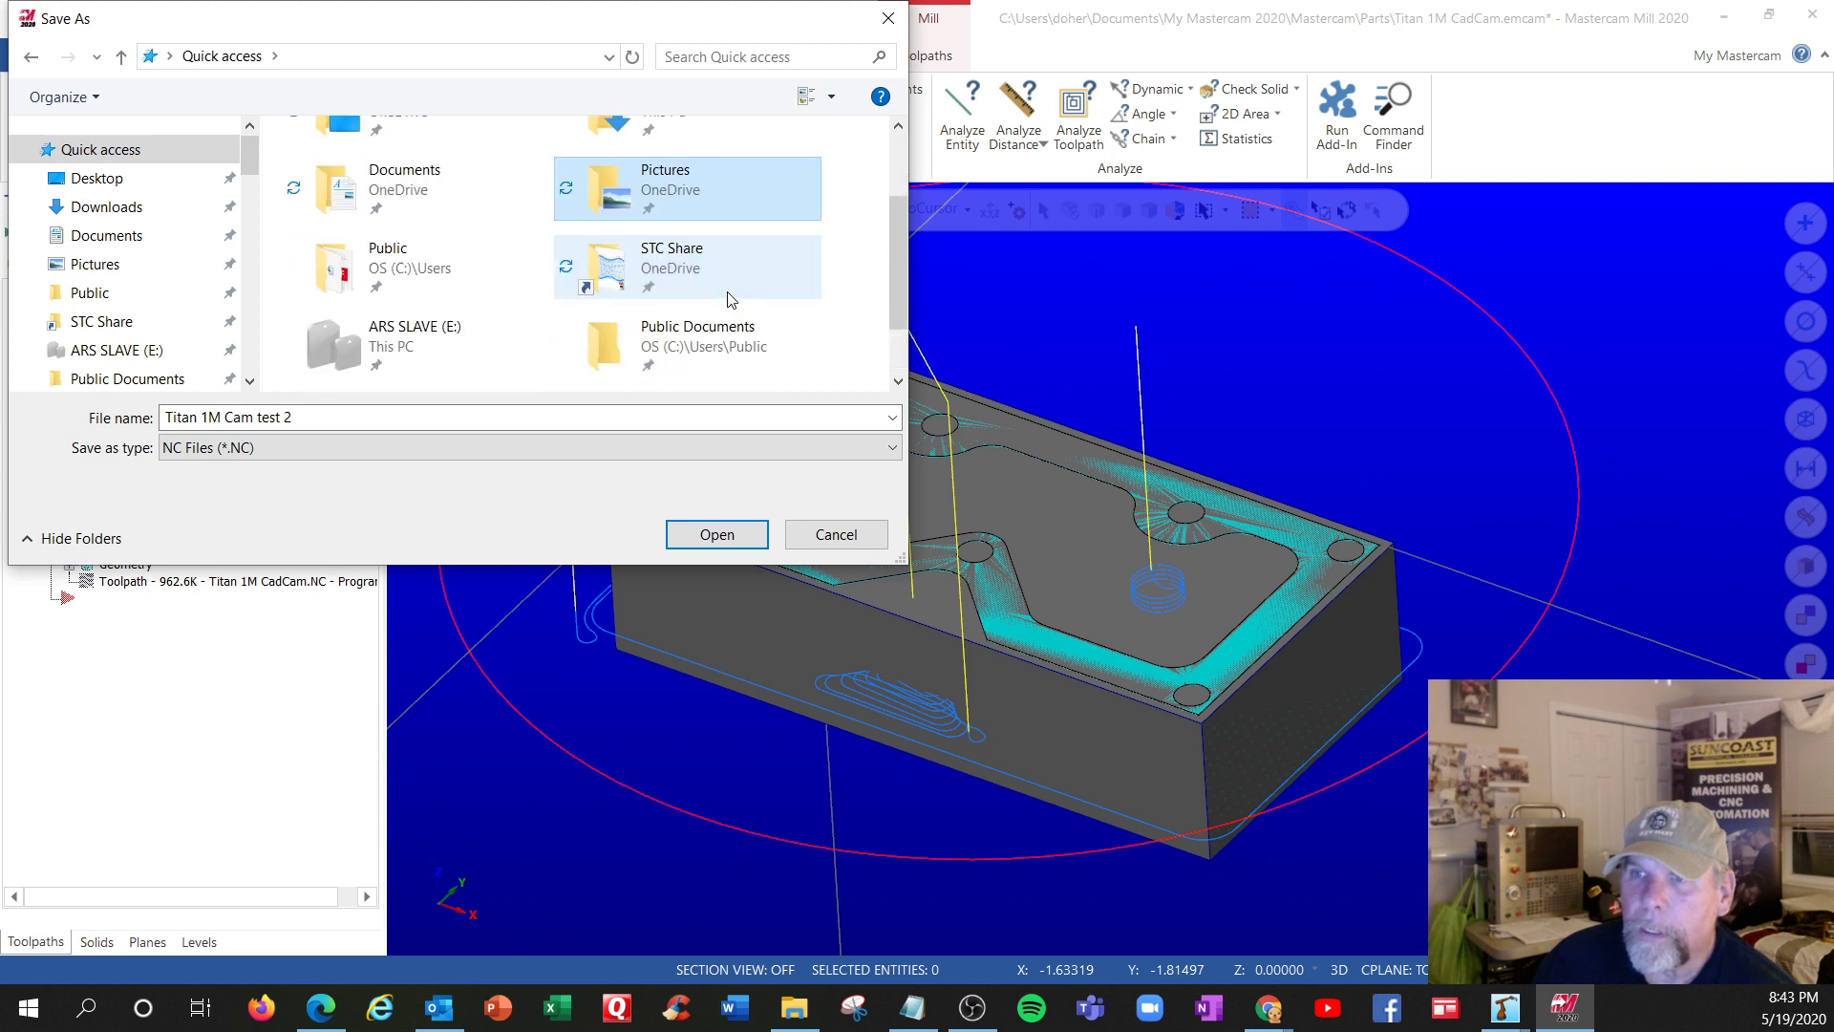
pyautogui.scroll(-1, 730, 300)
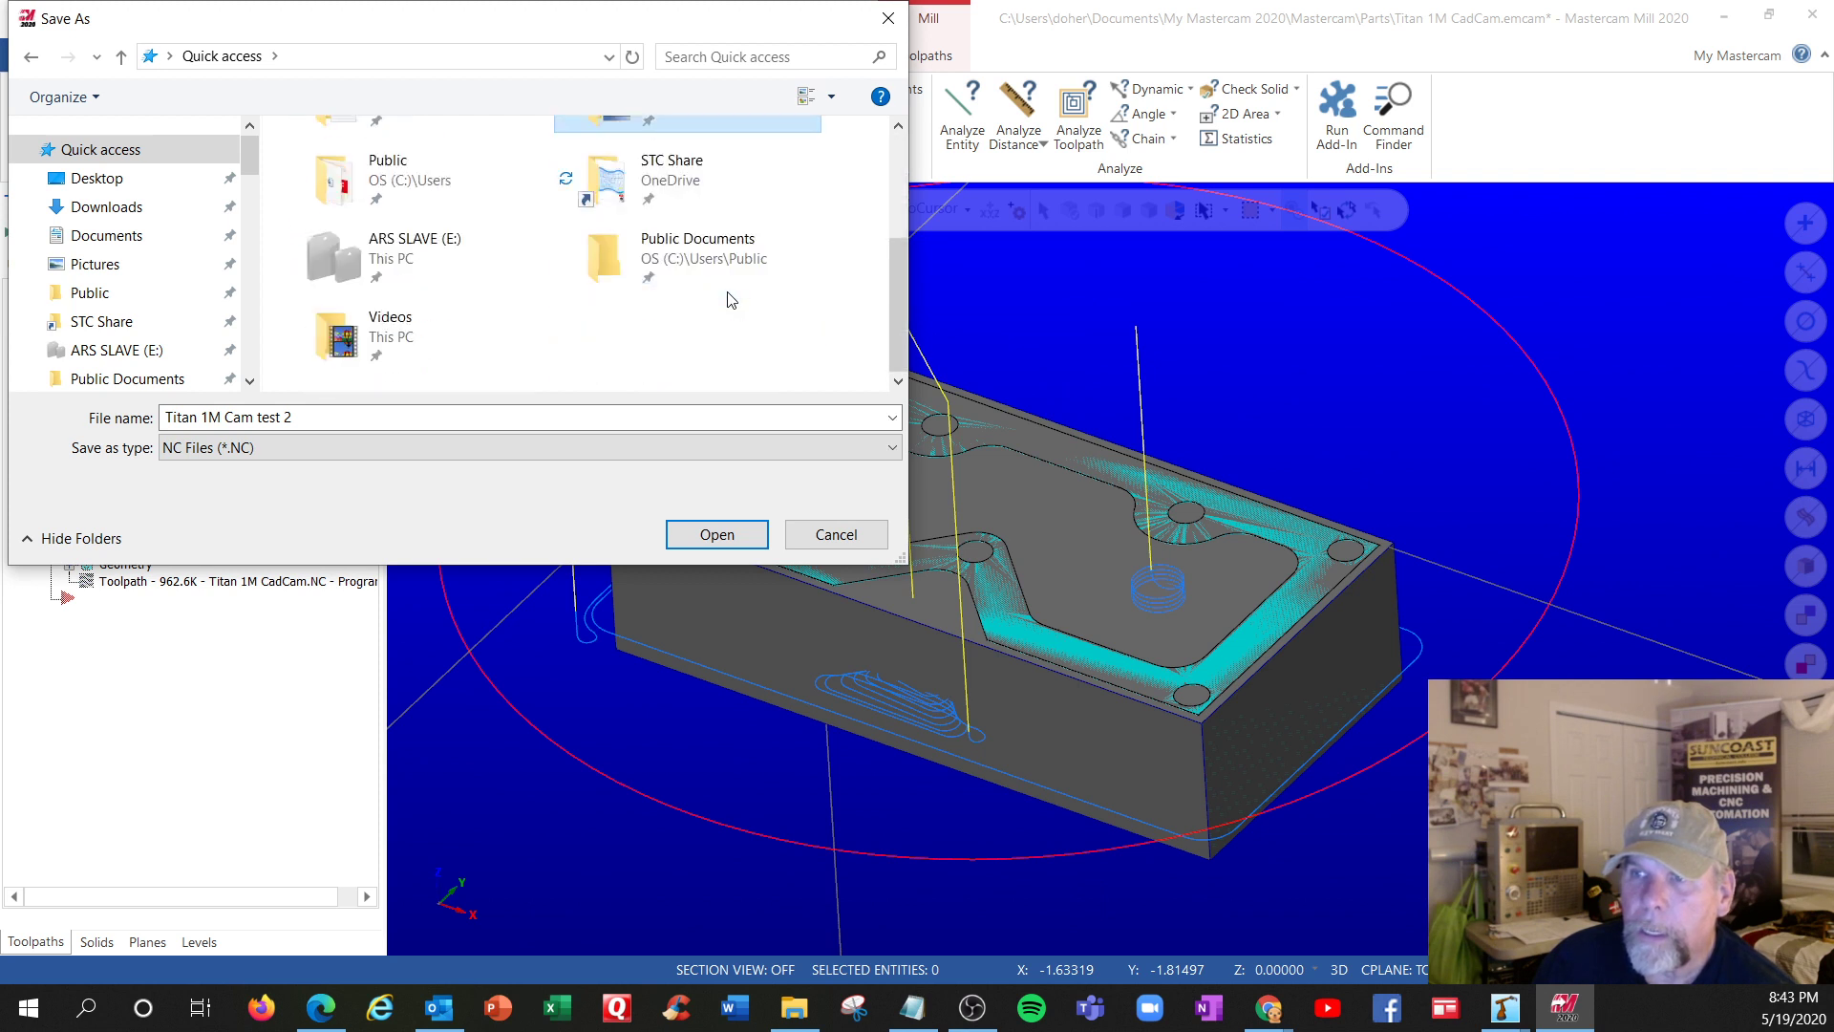
pyautogui.scroll(2, 730, 300)
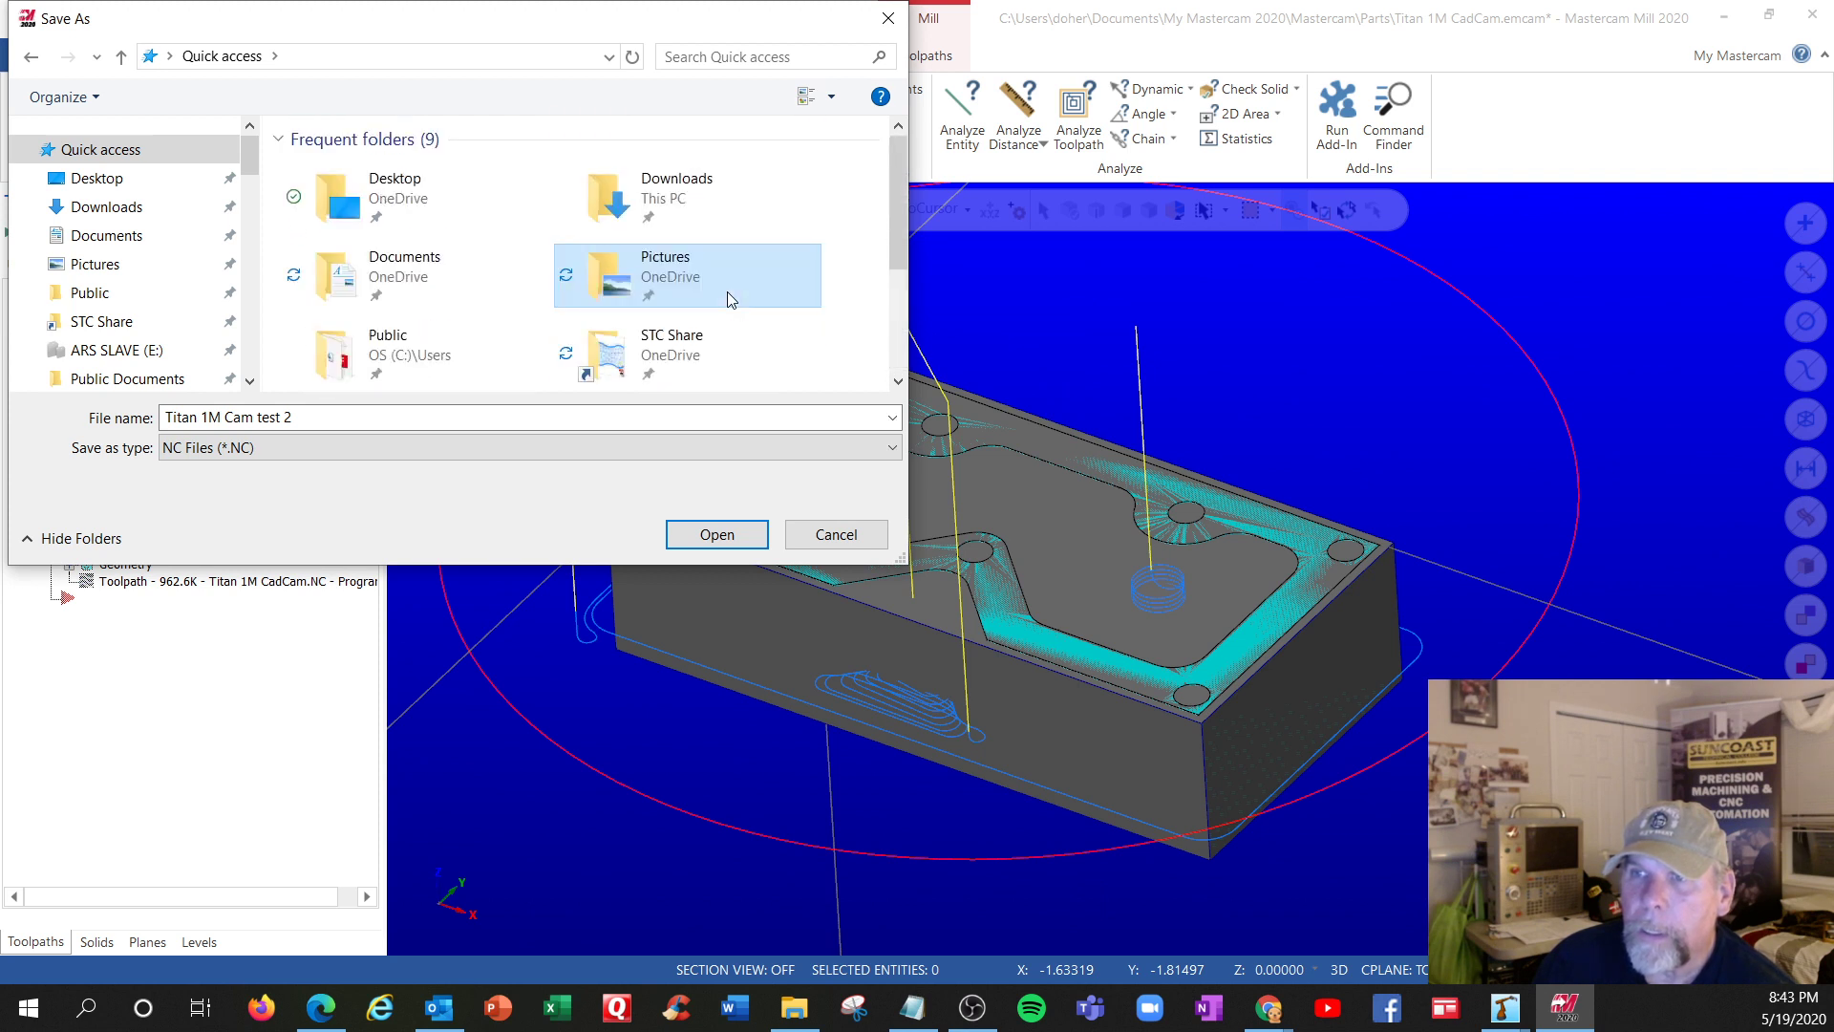
pyautogui.click(122, 57)
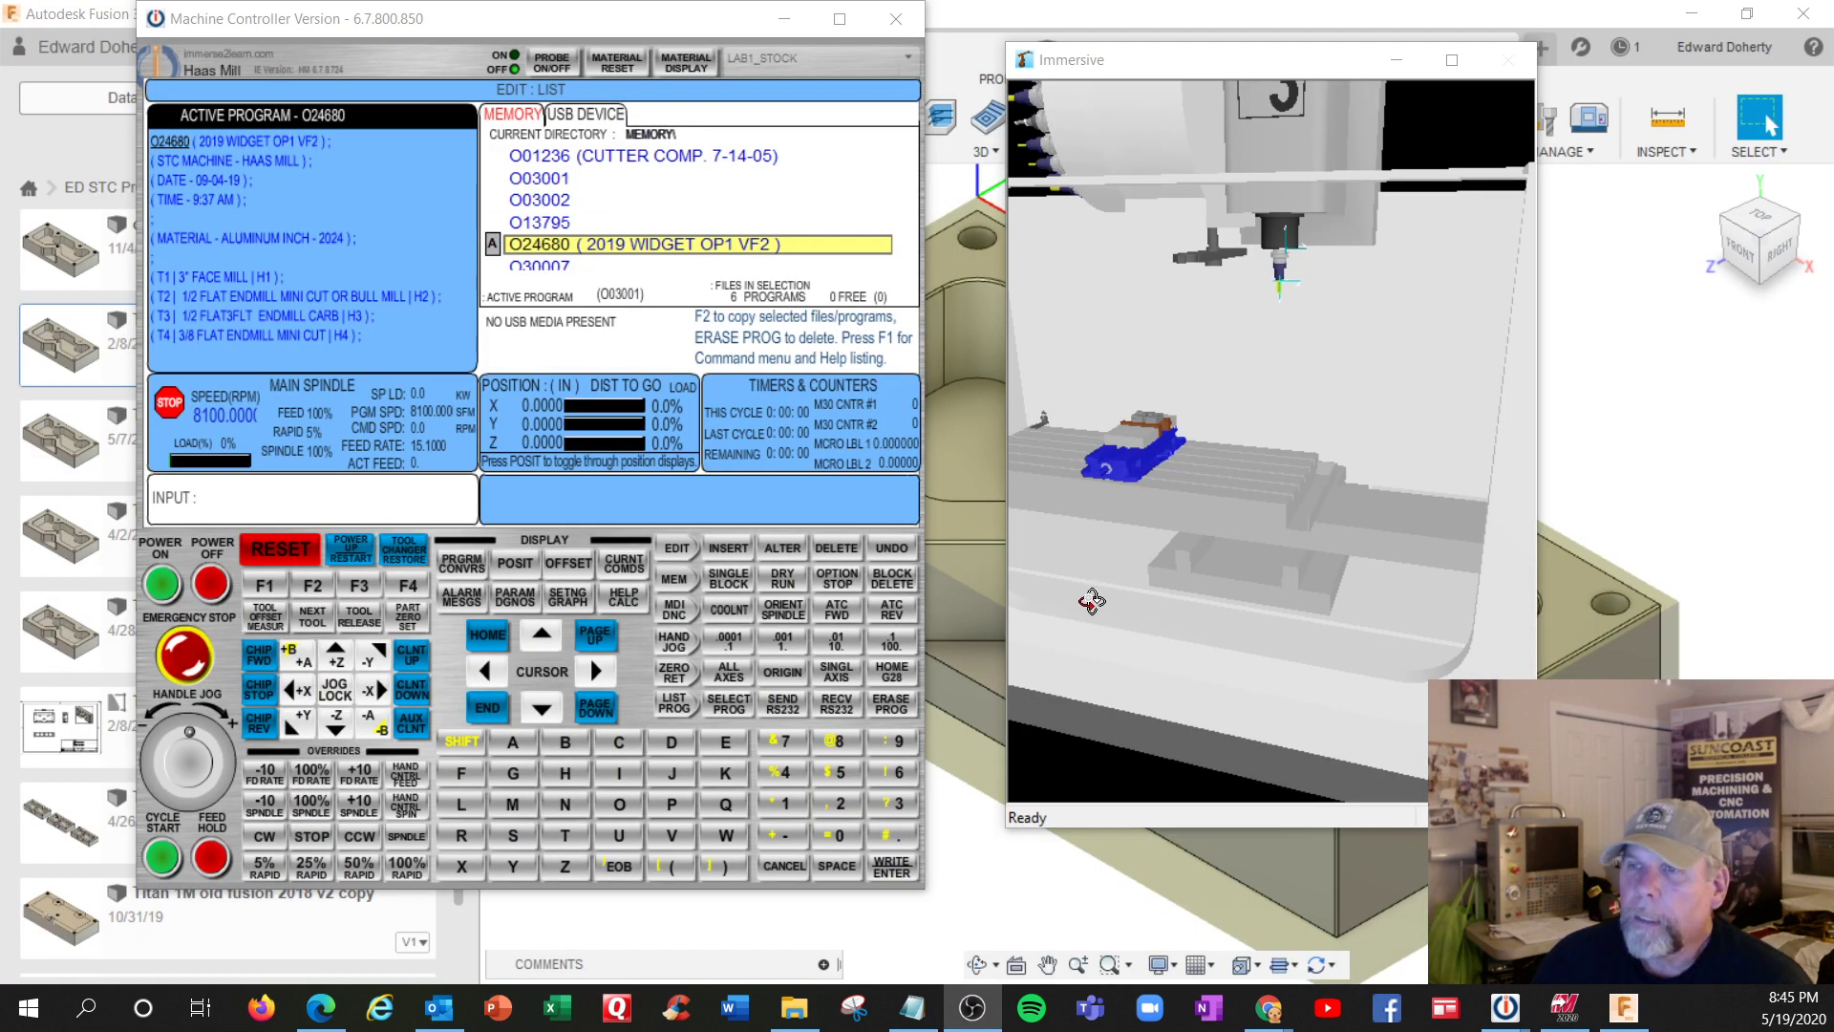
# Switch to Fusion 360 and check the settings of Setup1 in Titan 1M 2019, leaving them without changes
pyautogui.click(1000, 906)
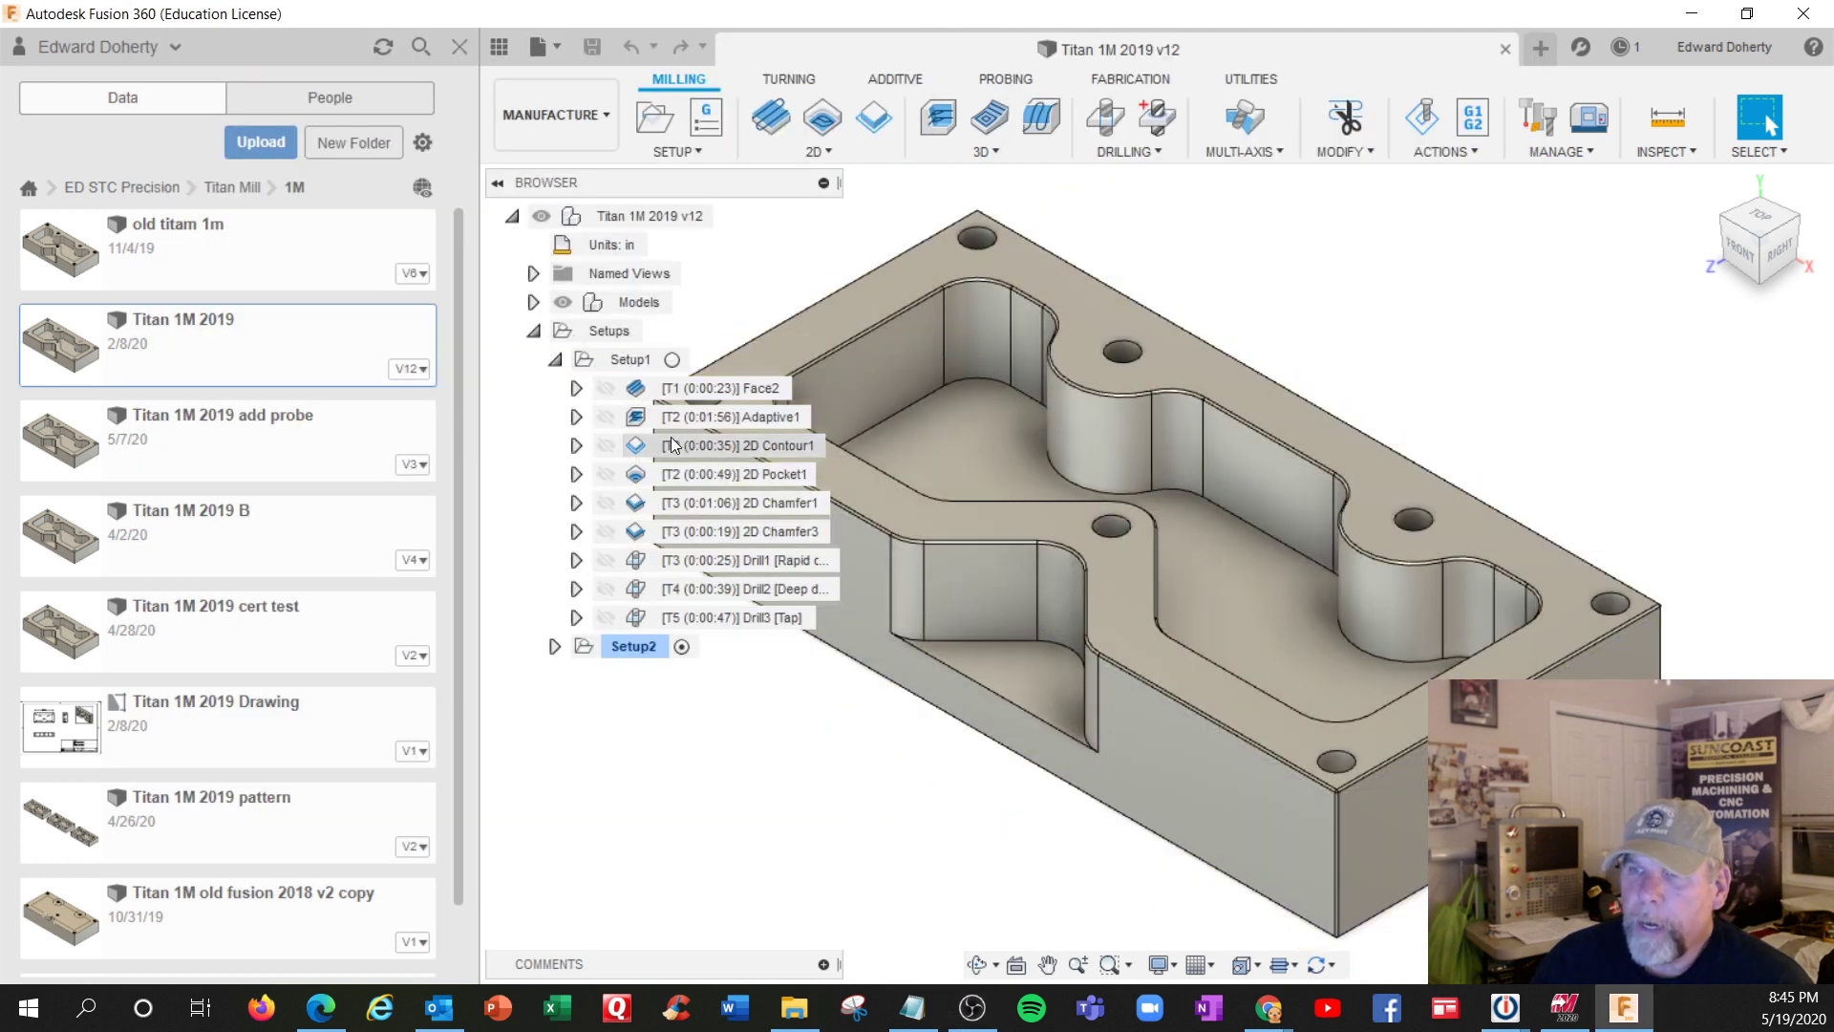
pyautogui.doubleClick(633, 361)
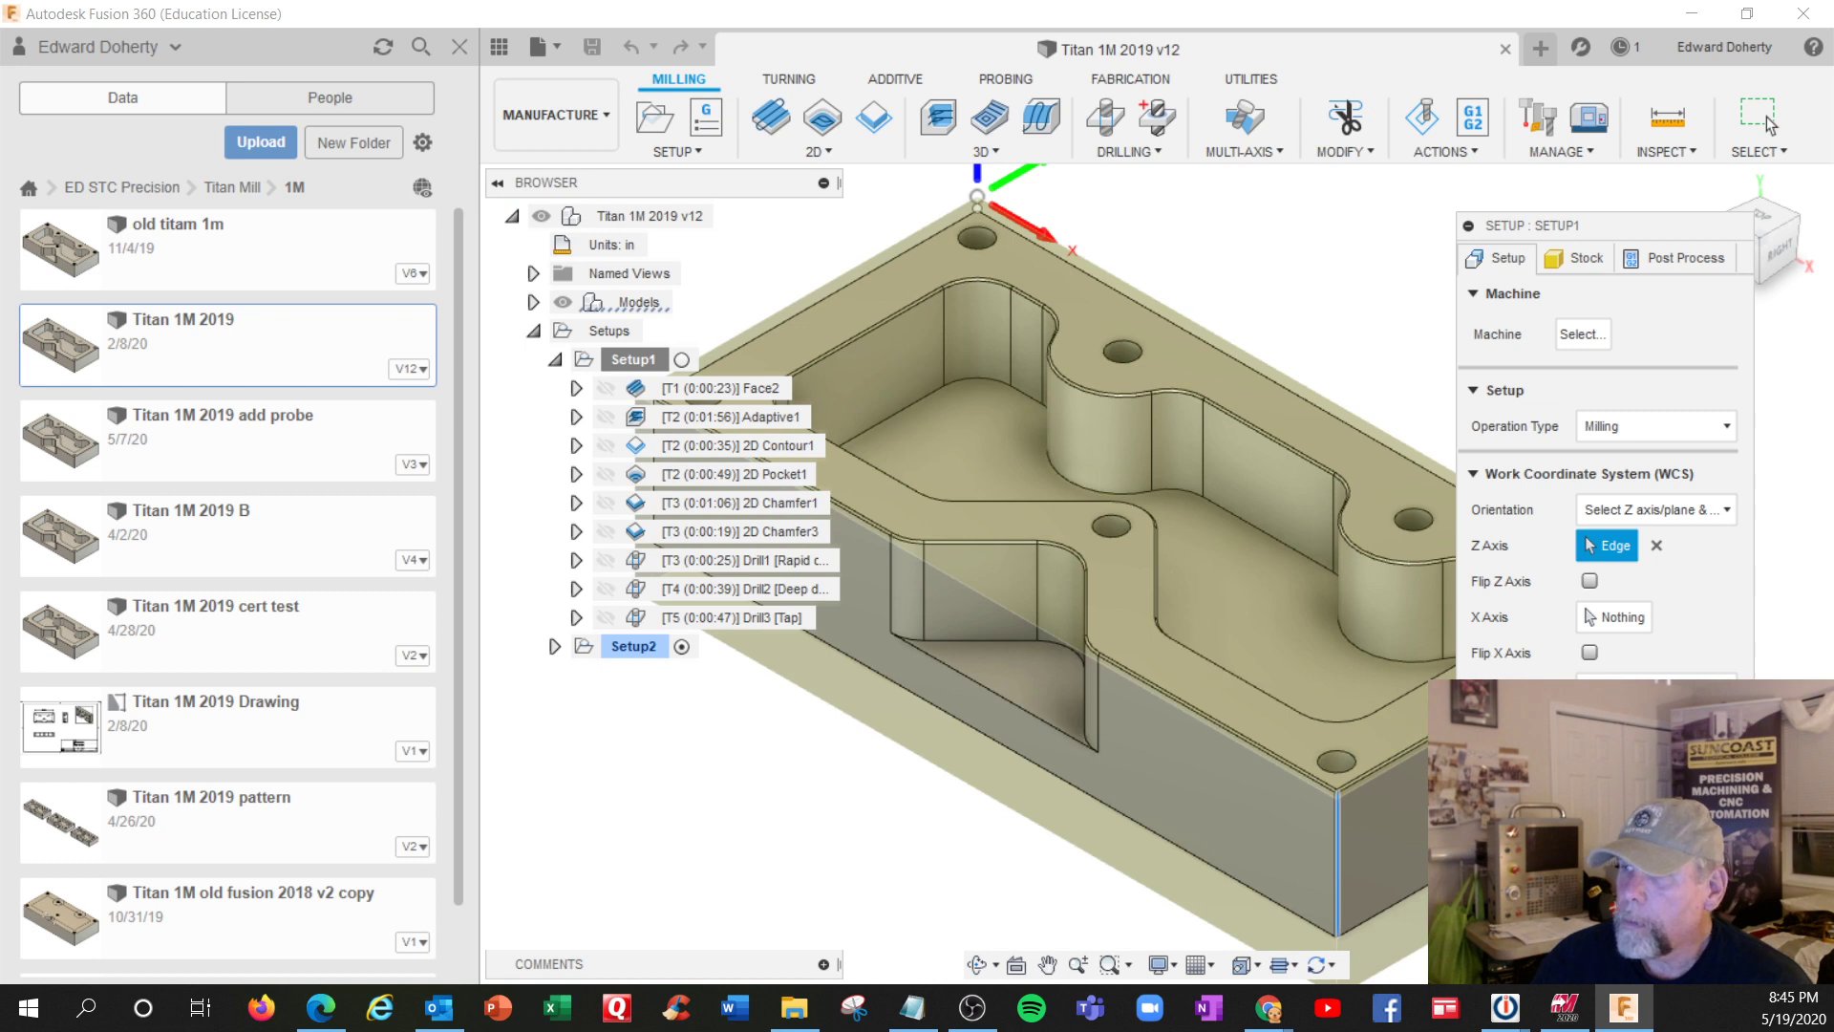
pyautogui.press('Escape')
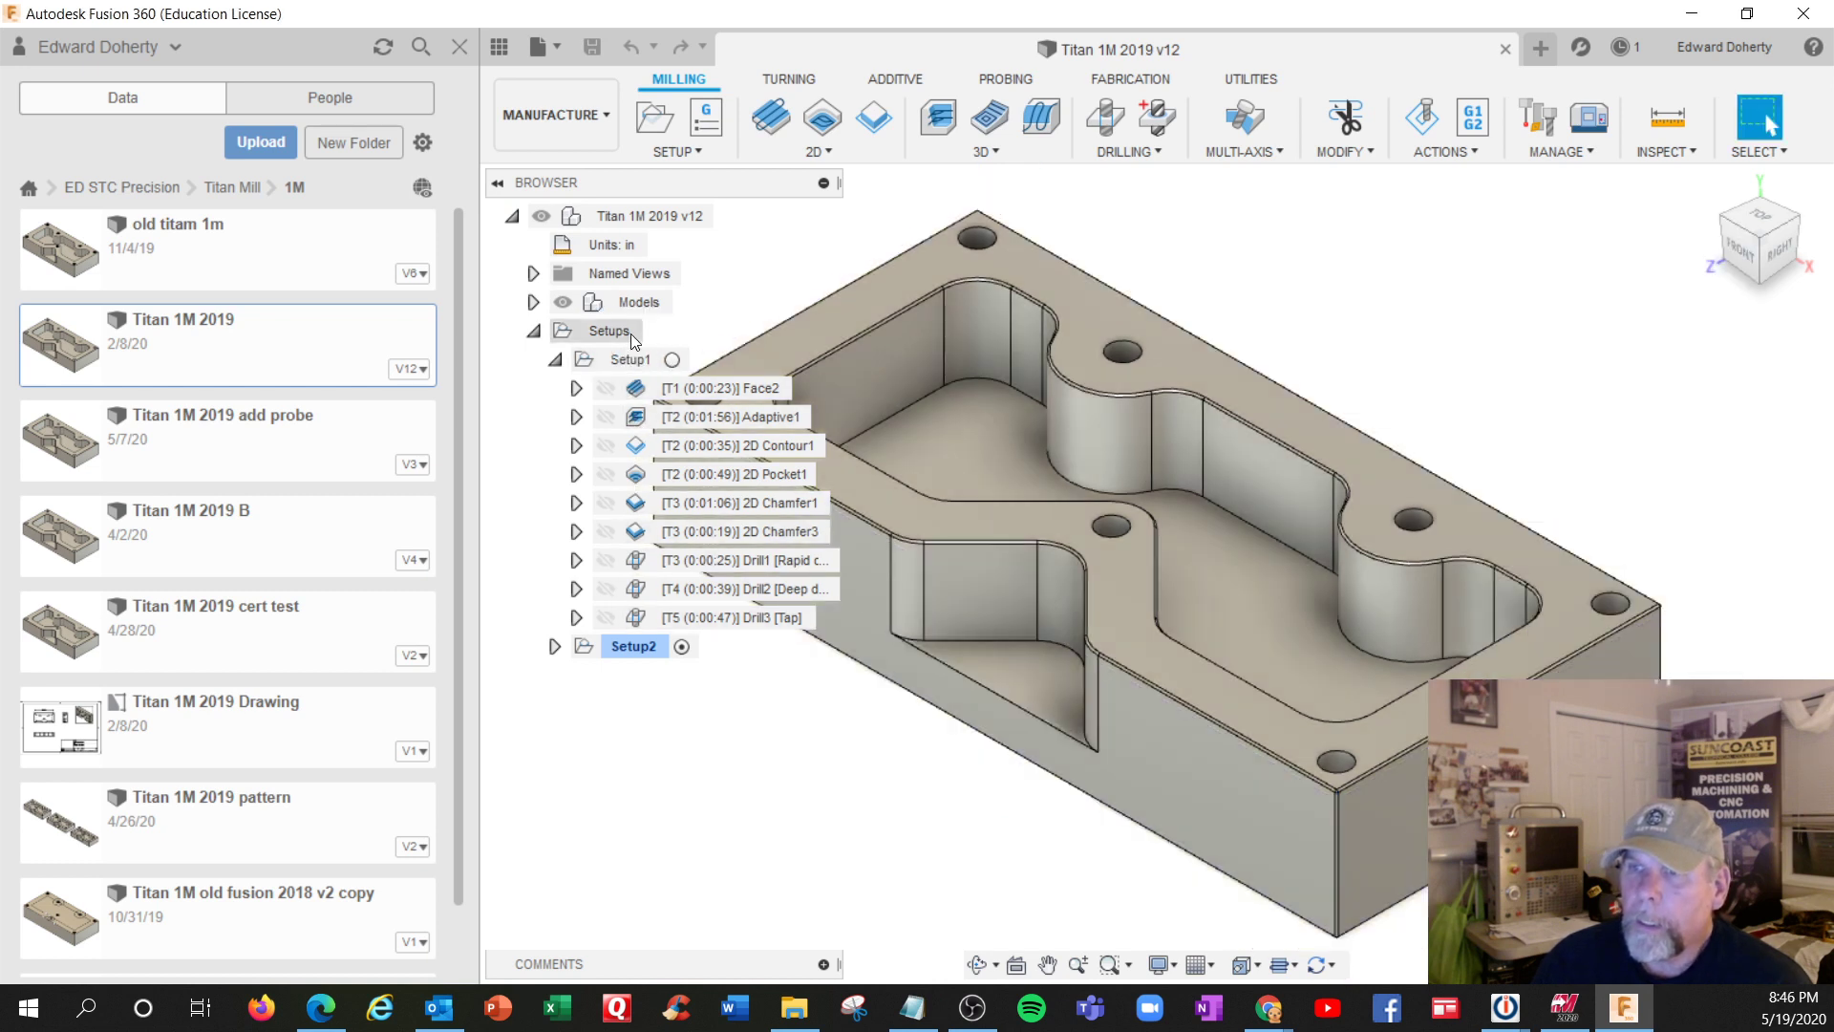
# Open Post Process for the setups and choose the STC HAAS (pre-NGC) / STC Haas Mill 2 post configuration
pyautogui.rightClick(704, 323)
pyautogui.click(1296, 186)
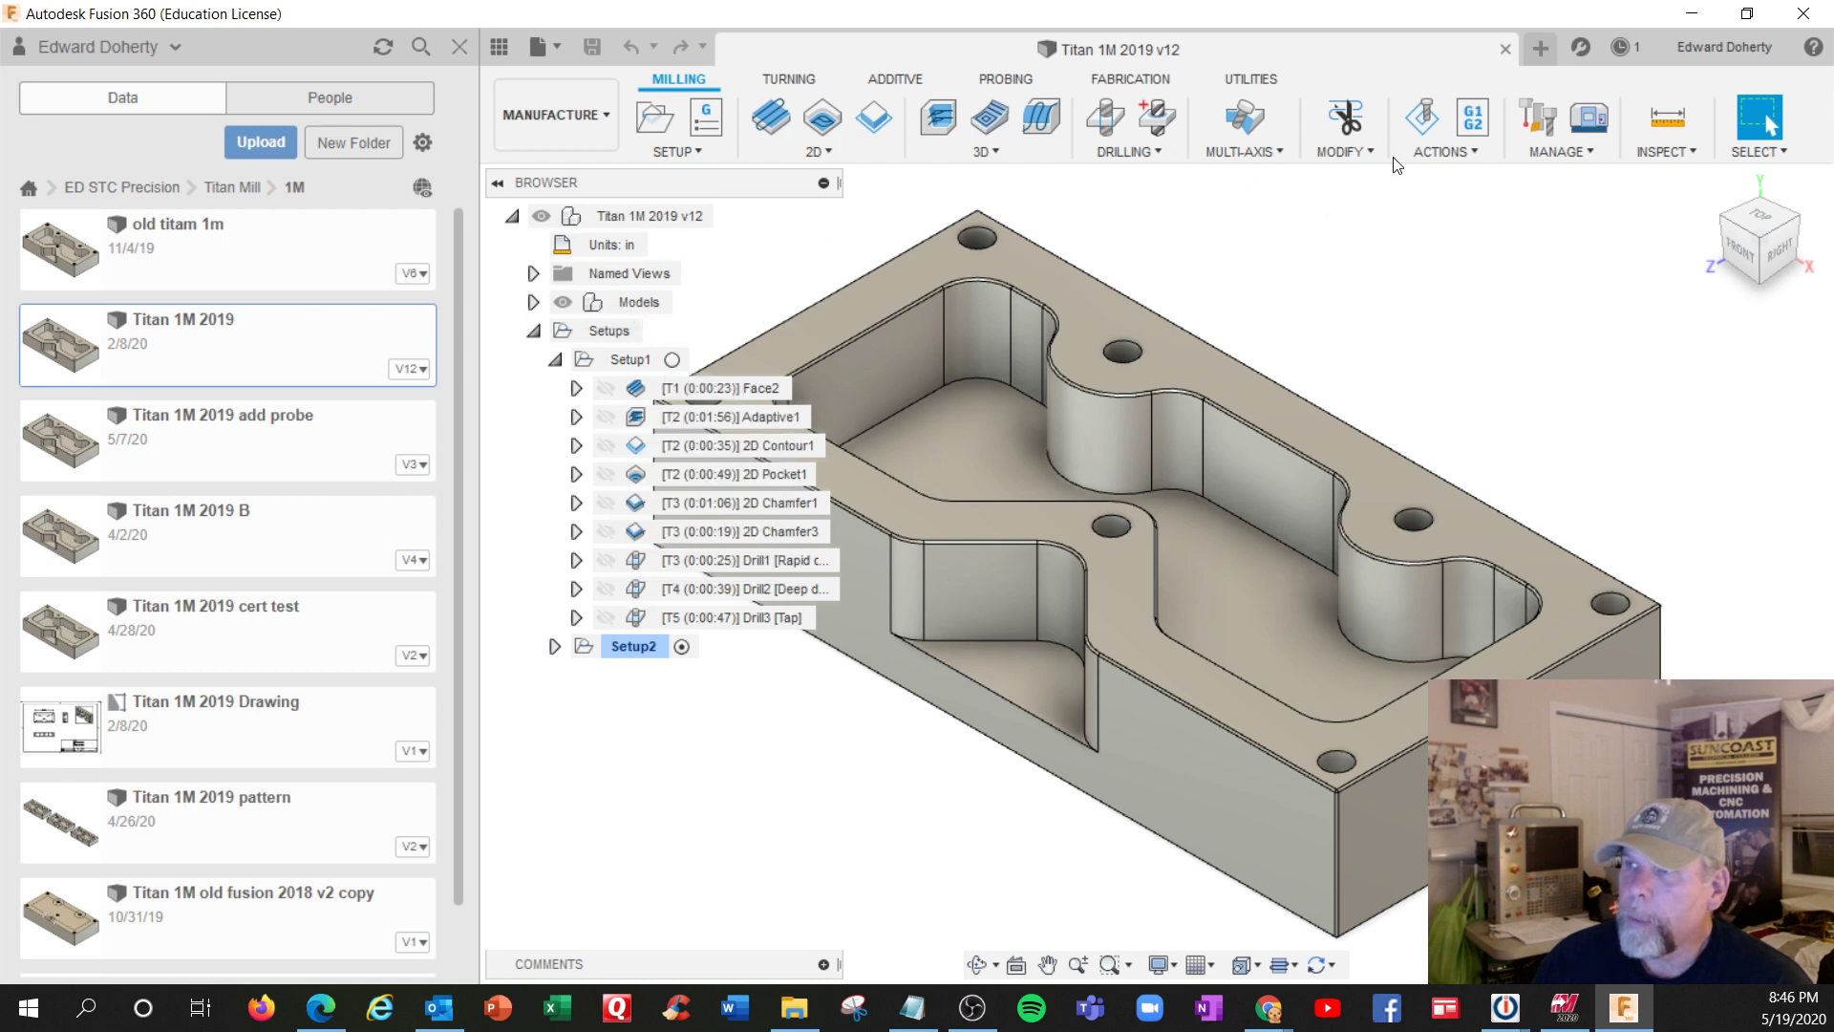
pyautogui.click(1443, 151)
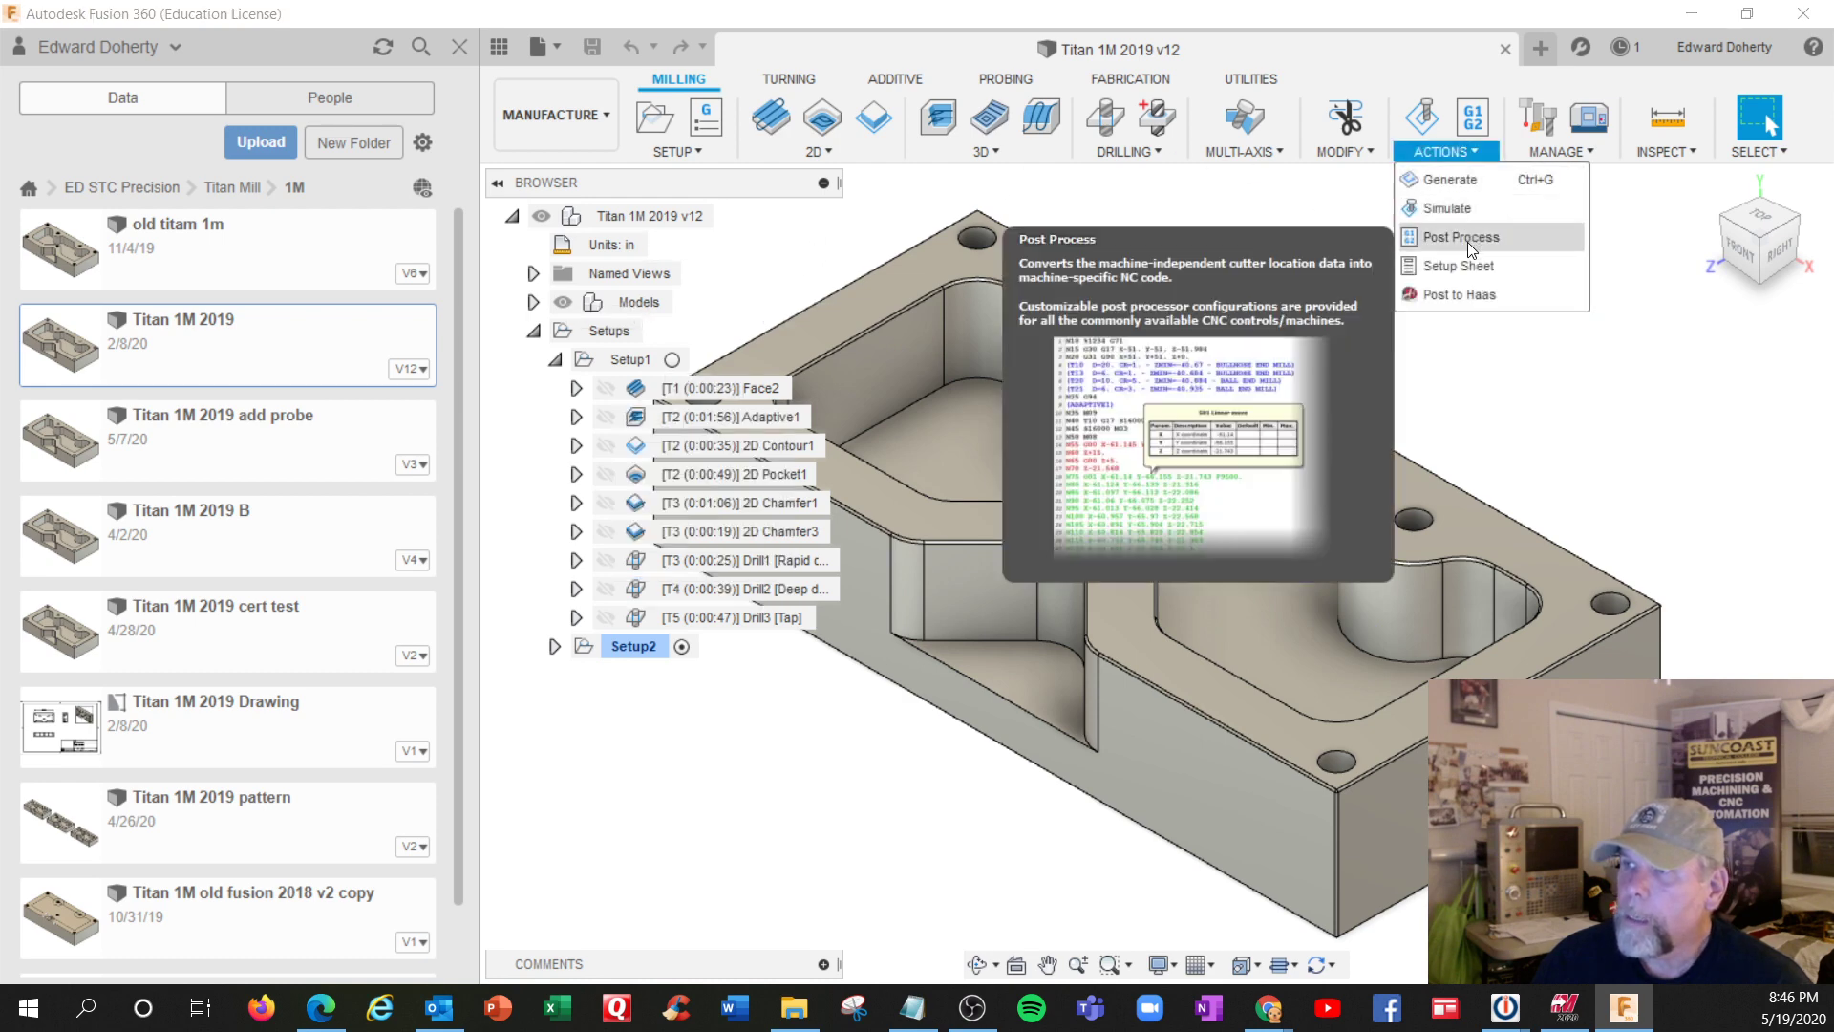
pyautogui.click(1469, 243)
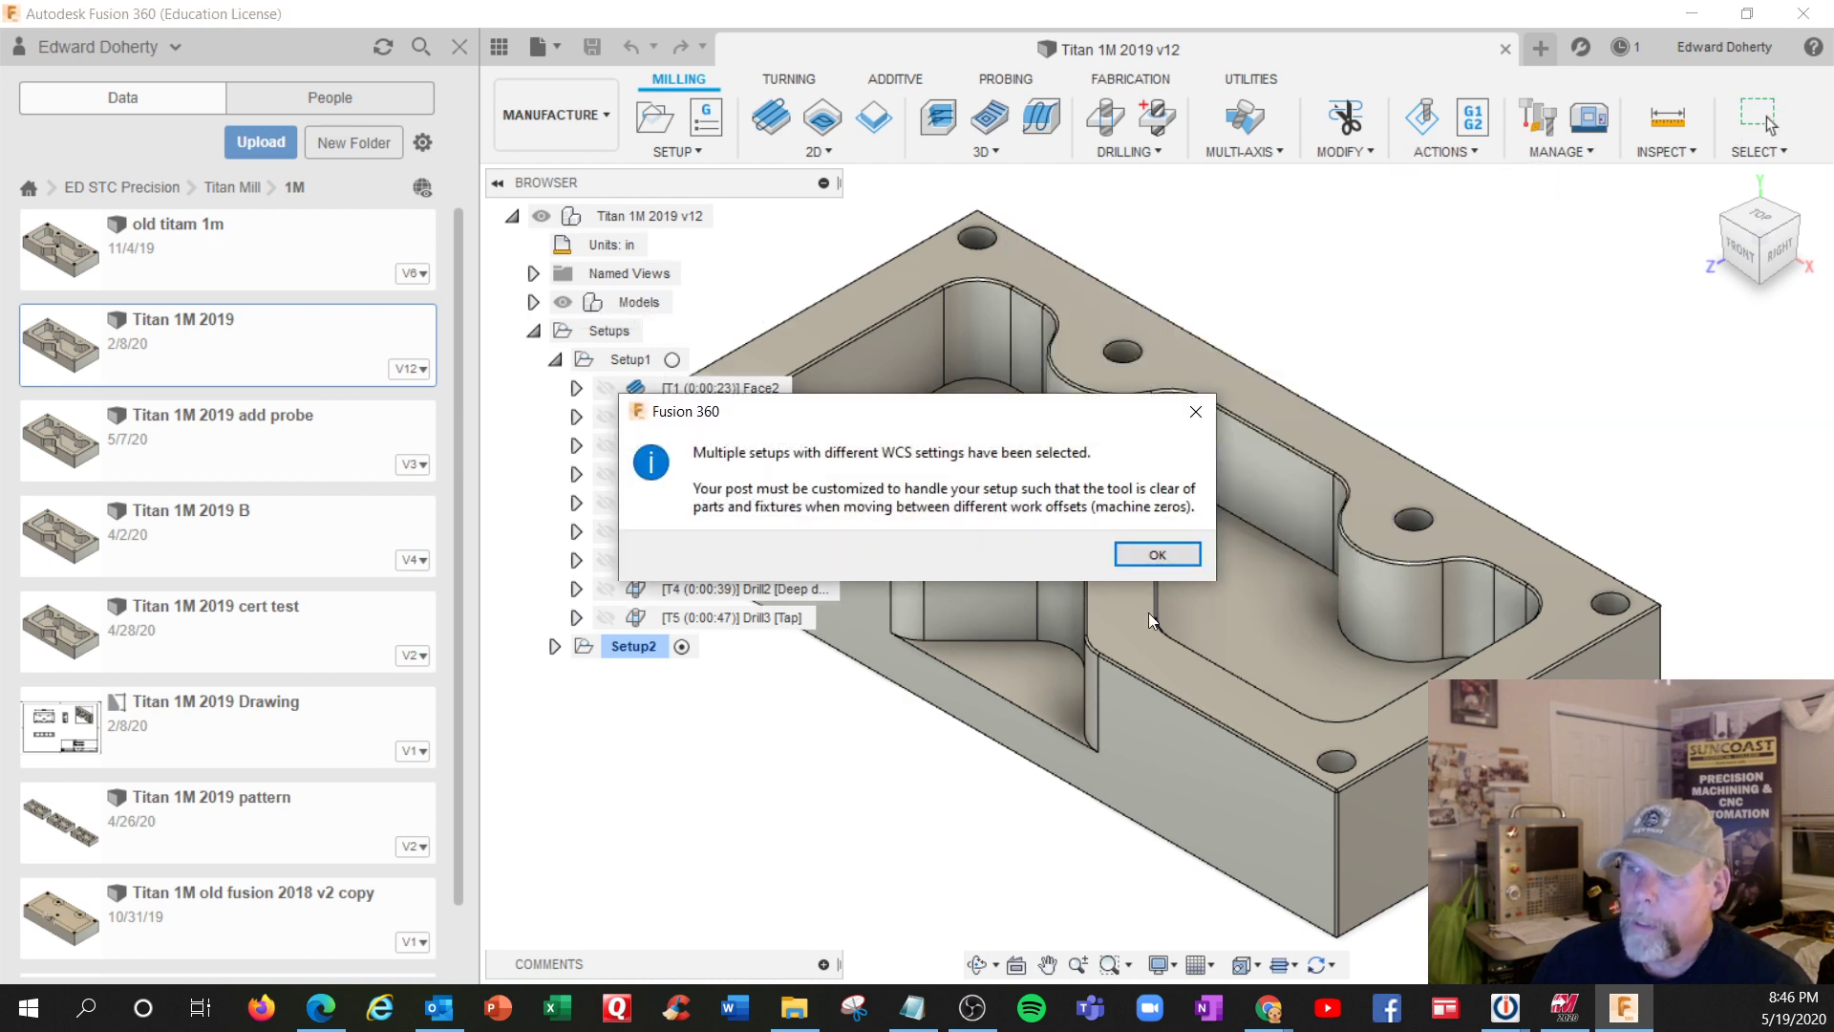
pyautogui.click(1157, 555)
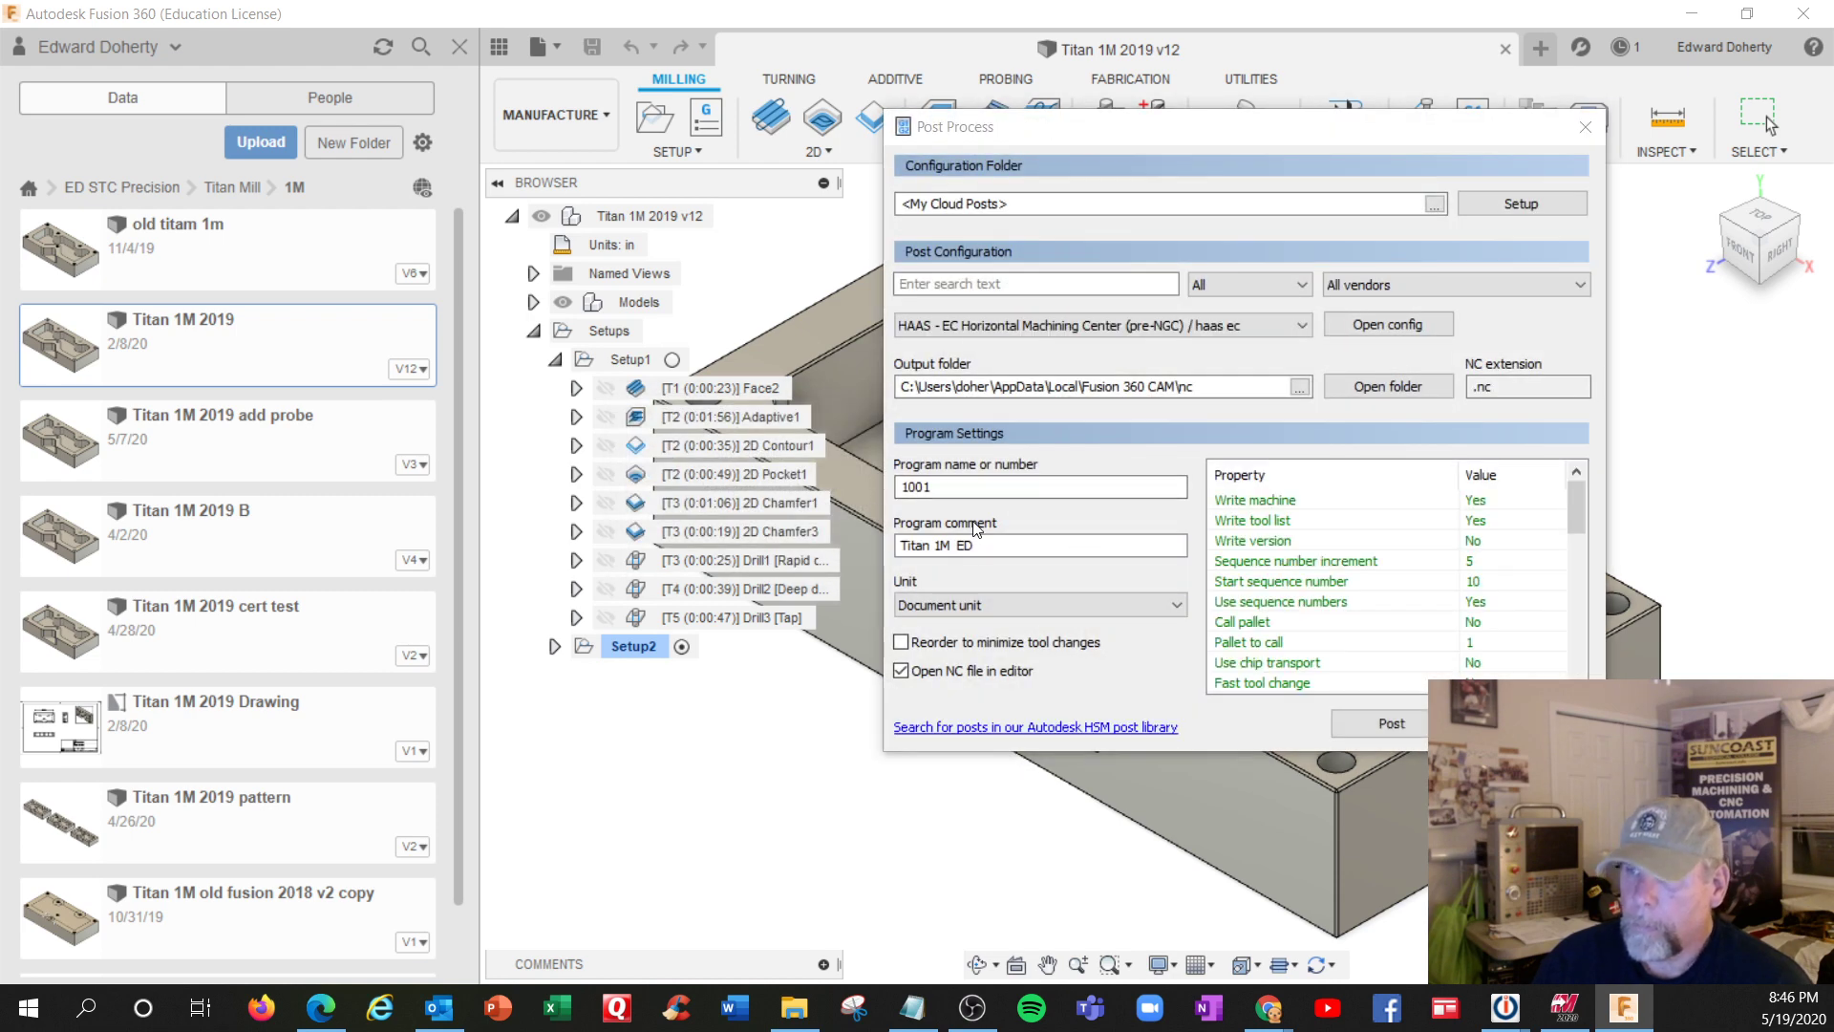
pyautogui.click(1302, 324)
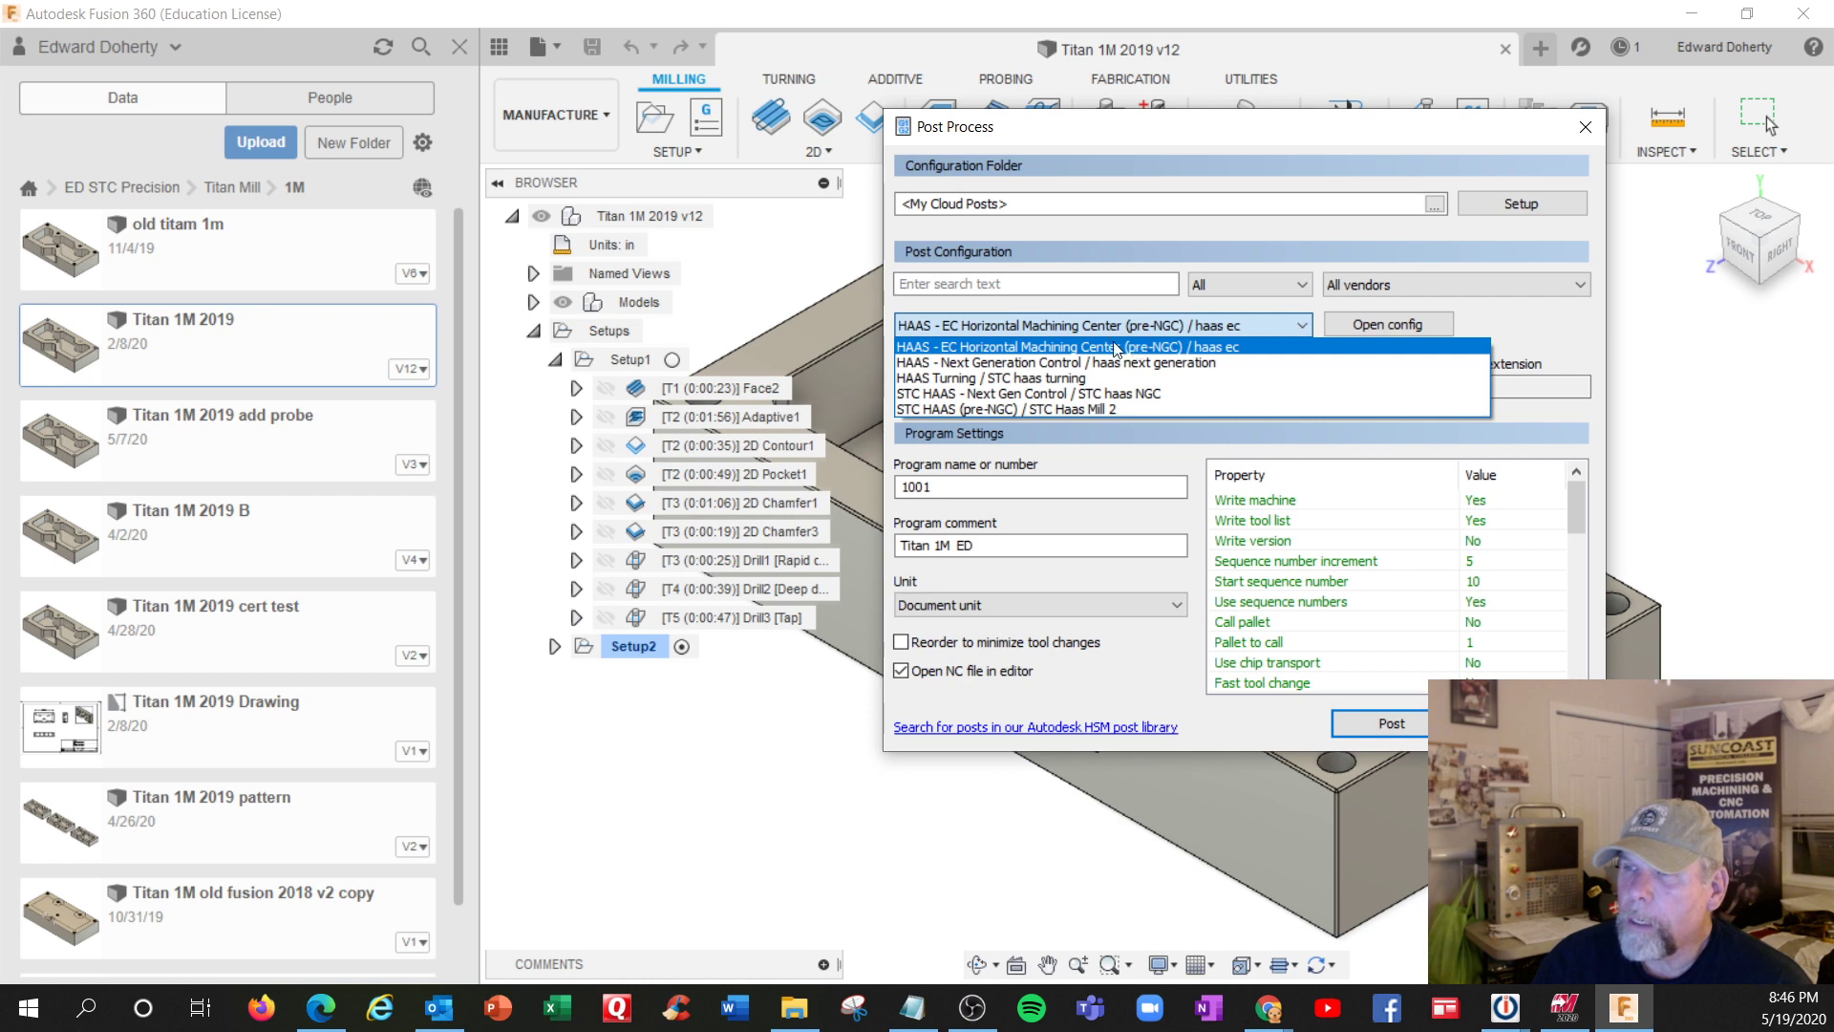
pyautogui.click(1041, 408)
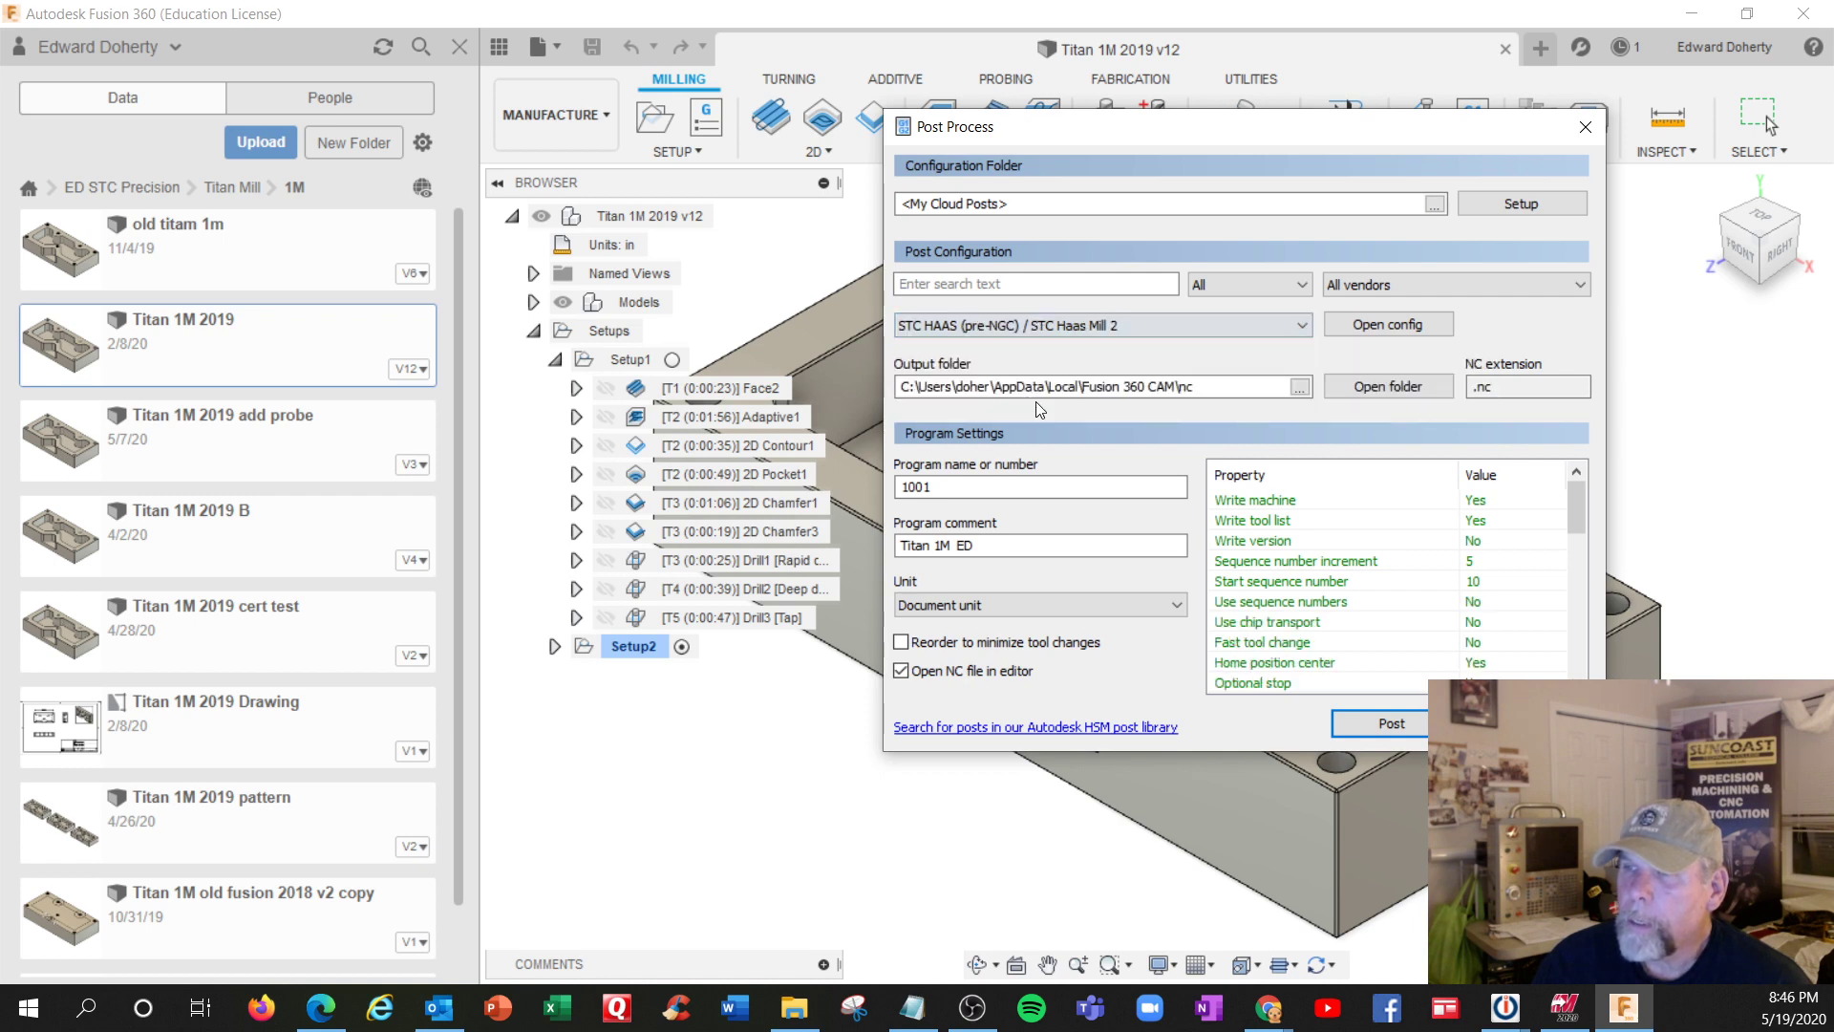
# Try to post both setups as NC file 1001 to the Desktop
pyautogui.click(1389, 726)
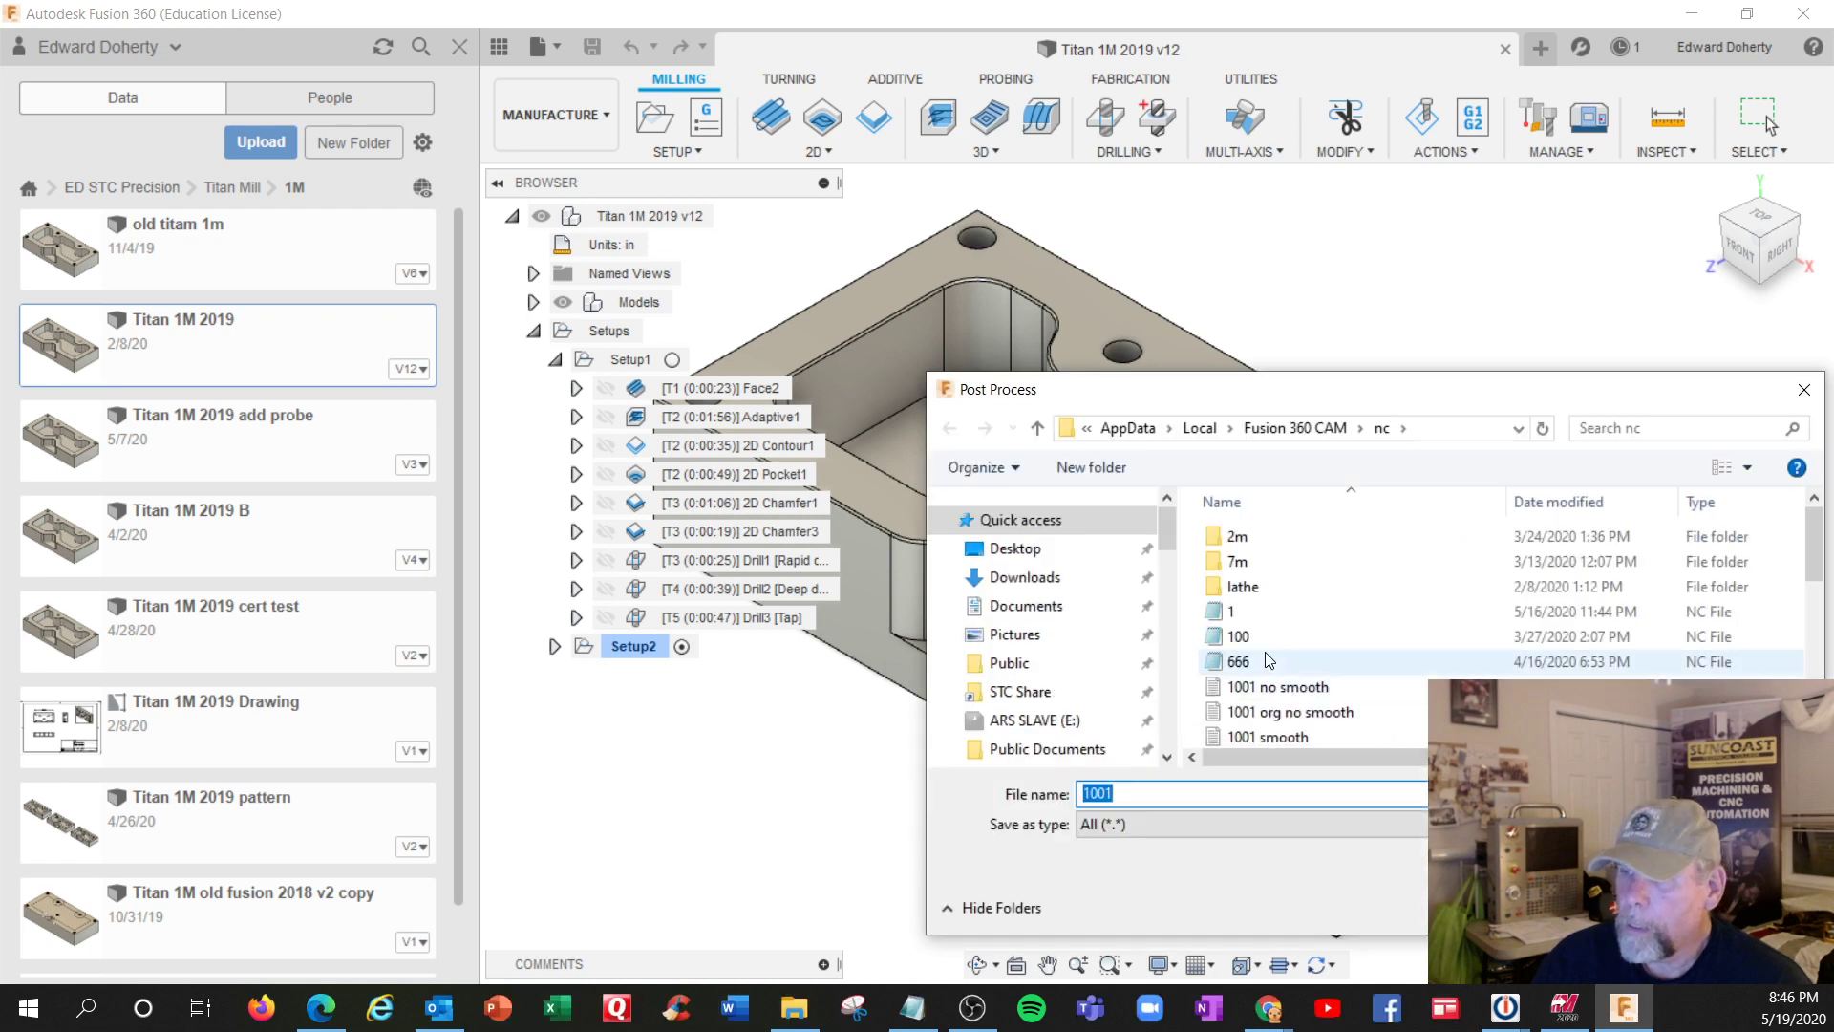
pyautogui.click(1014, 548)
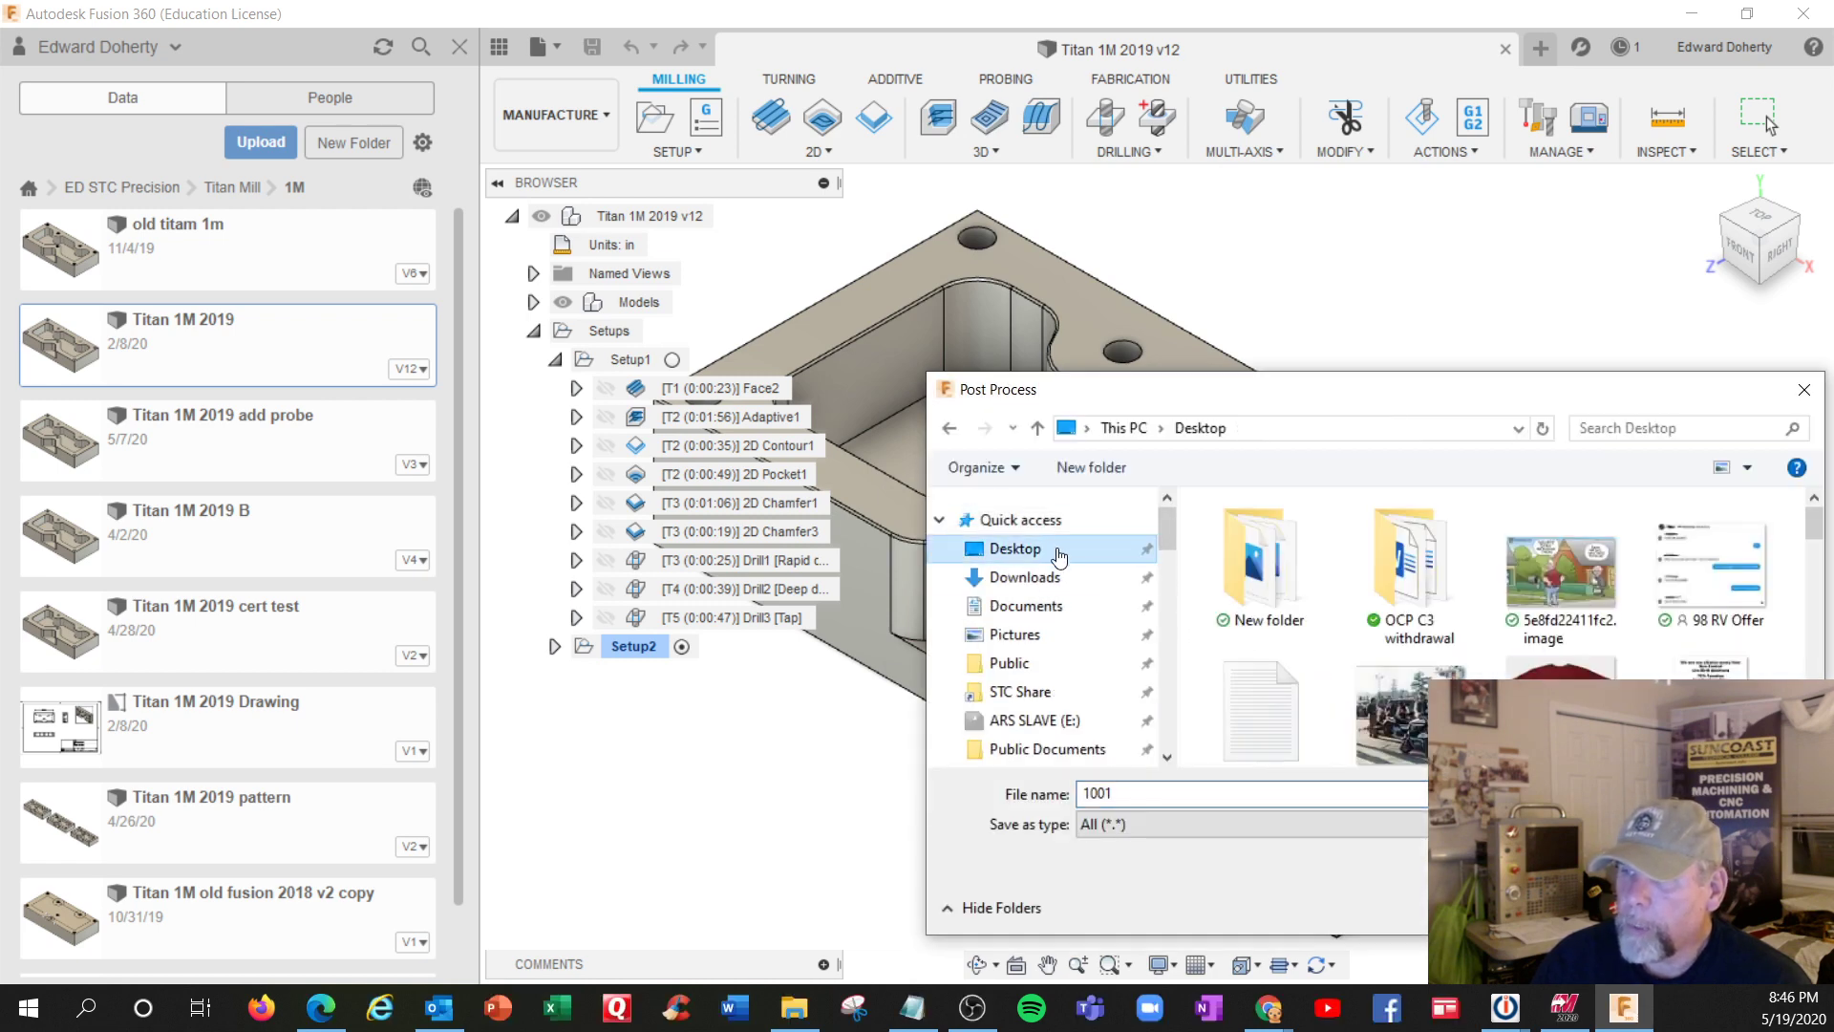
pyautogui.click(1639, 907)
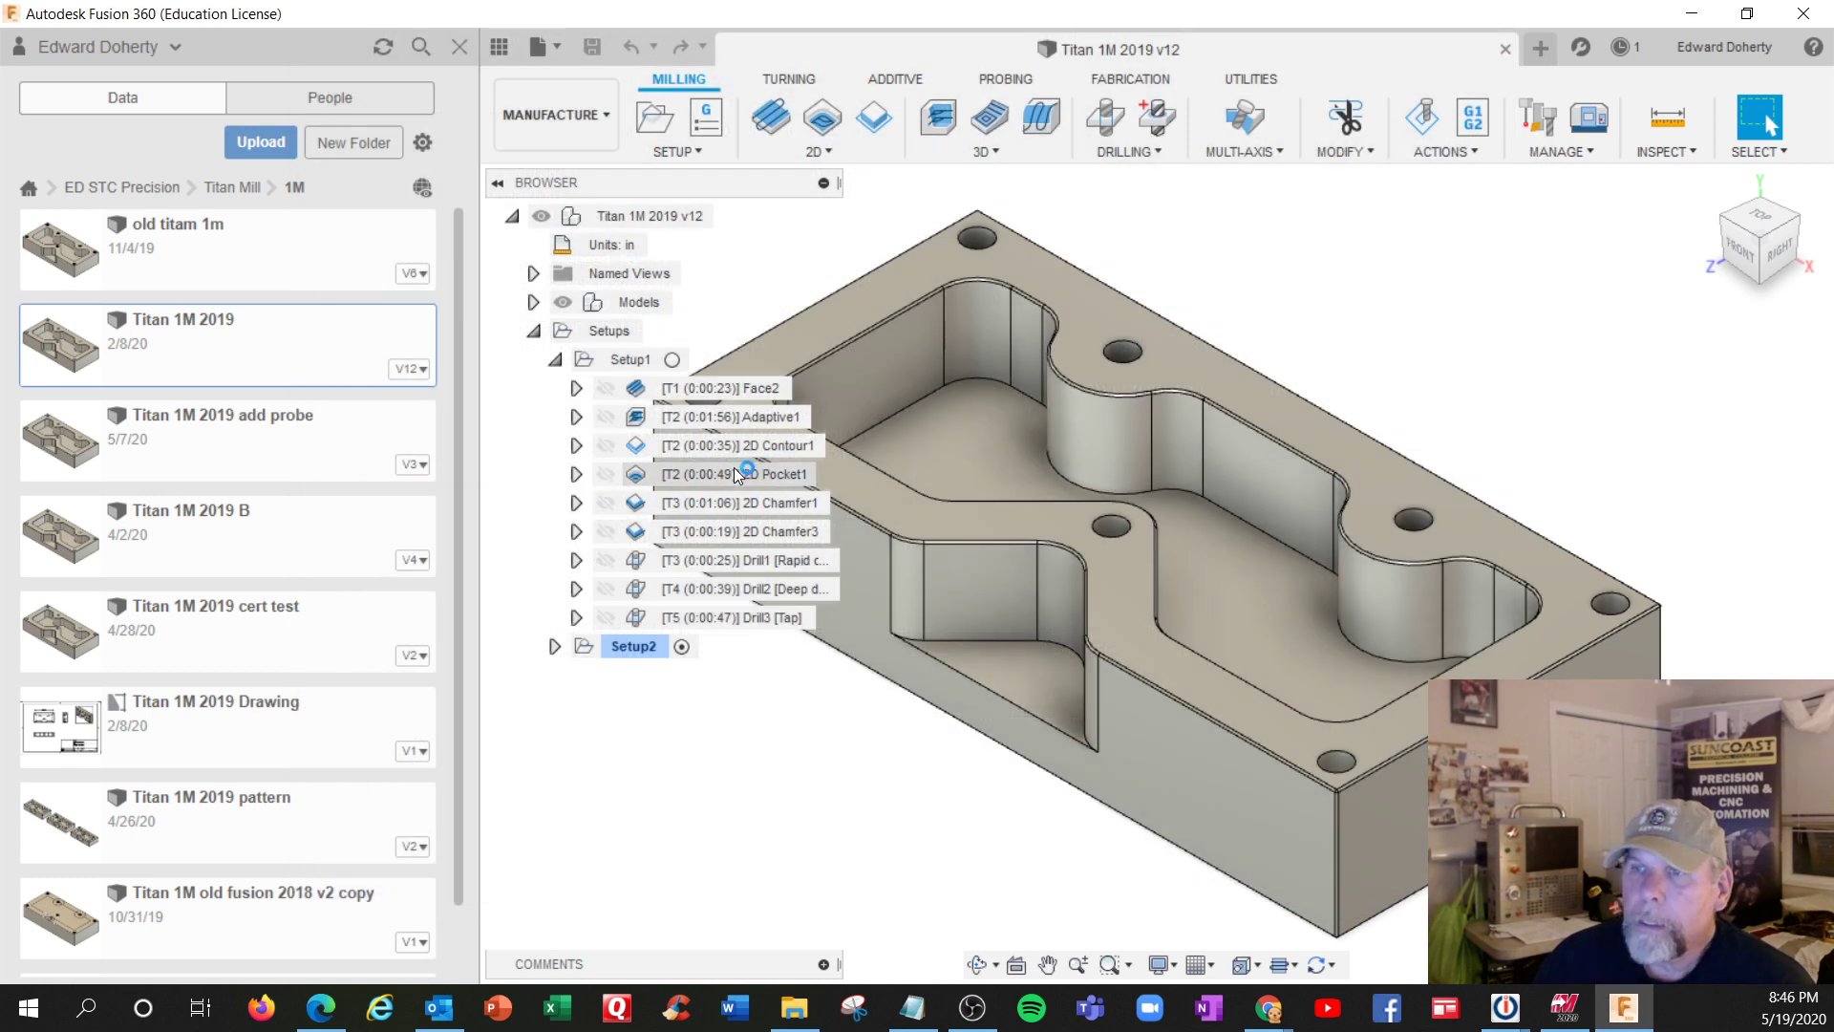
pyautogui.click(626, 359)
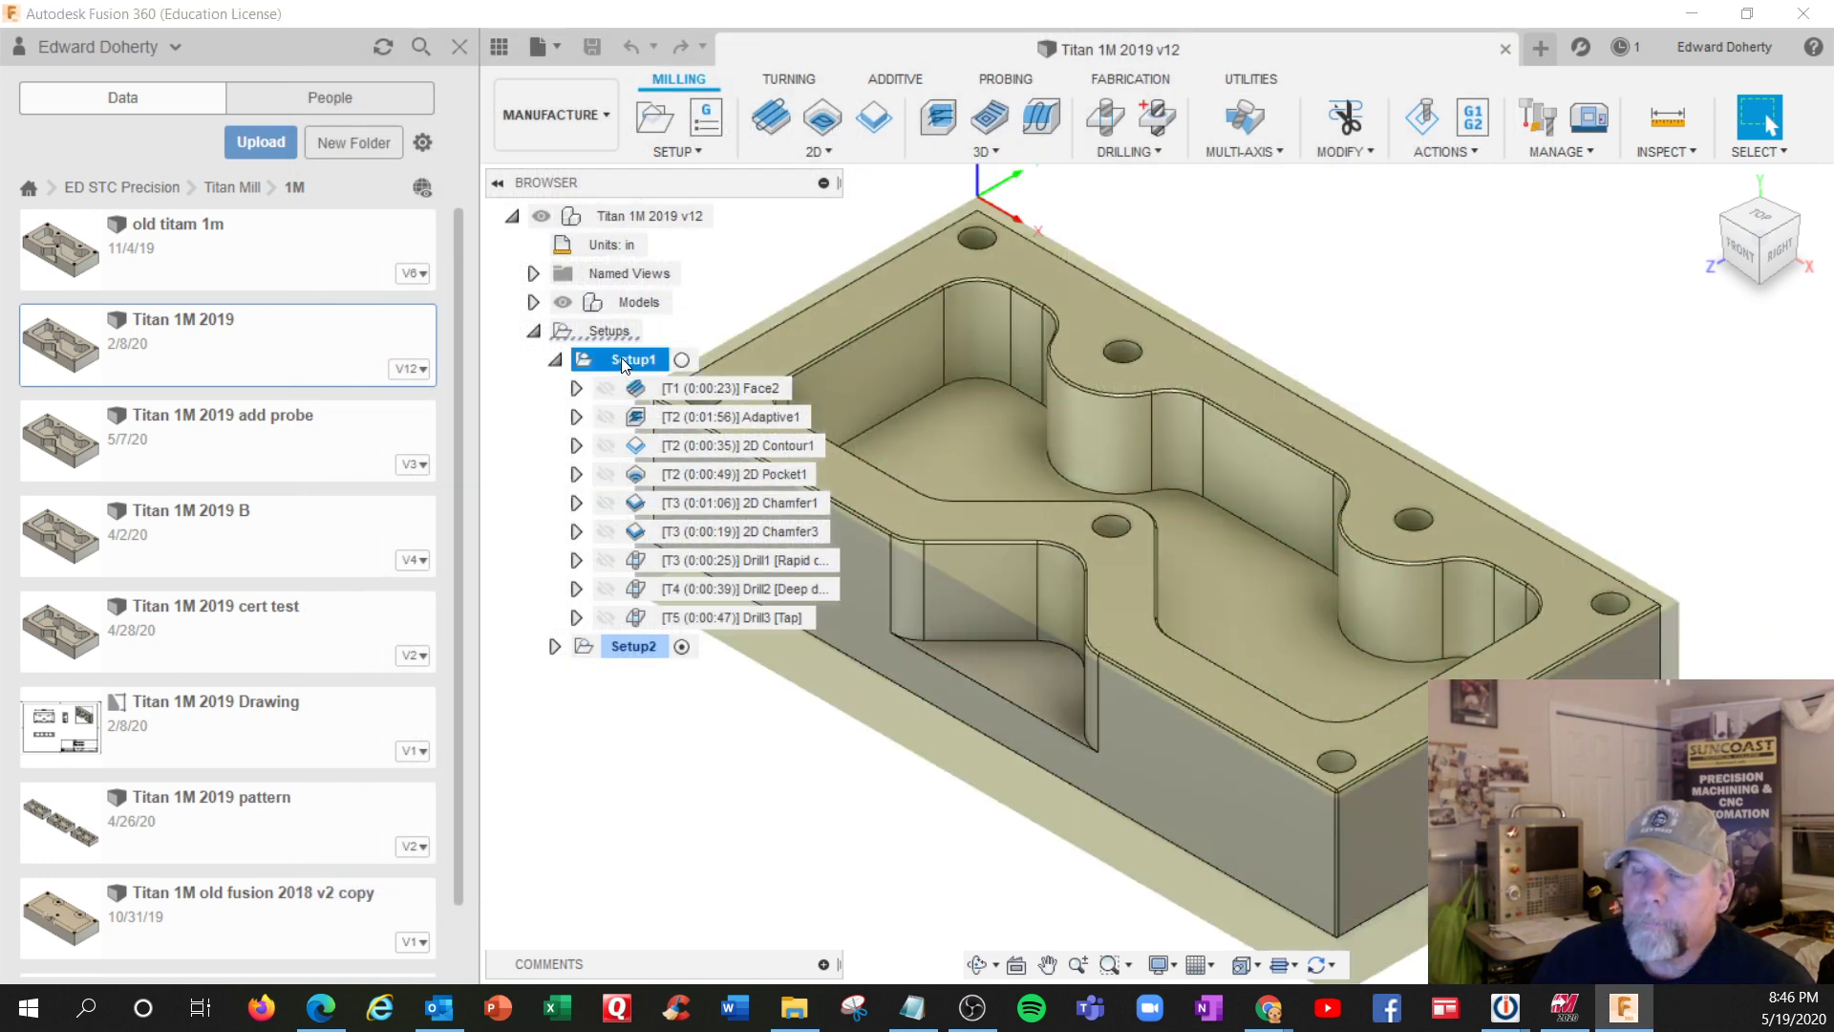
pyautogui.rightClick(621, 358)
pyautogui.click(702, 576)
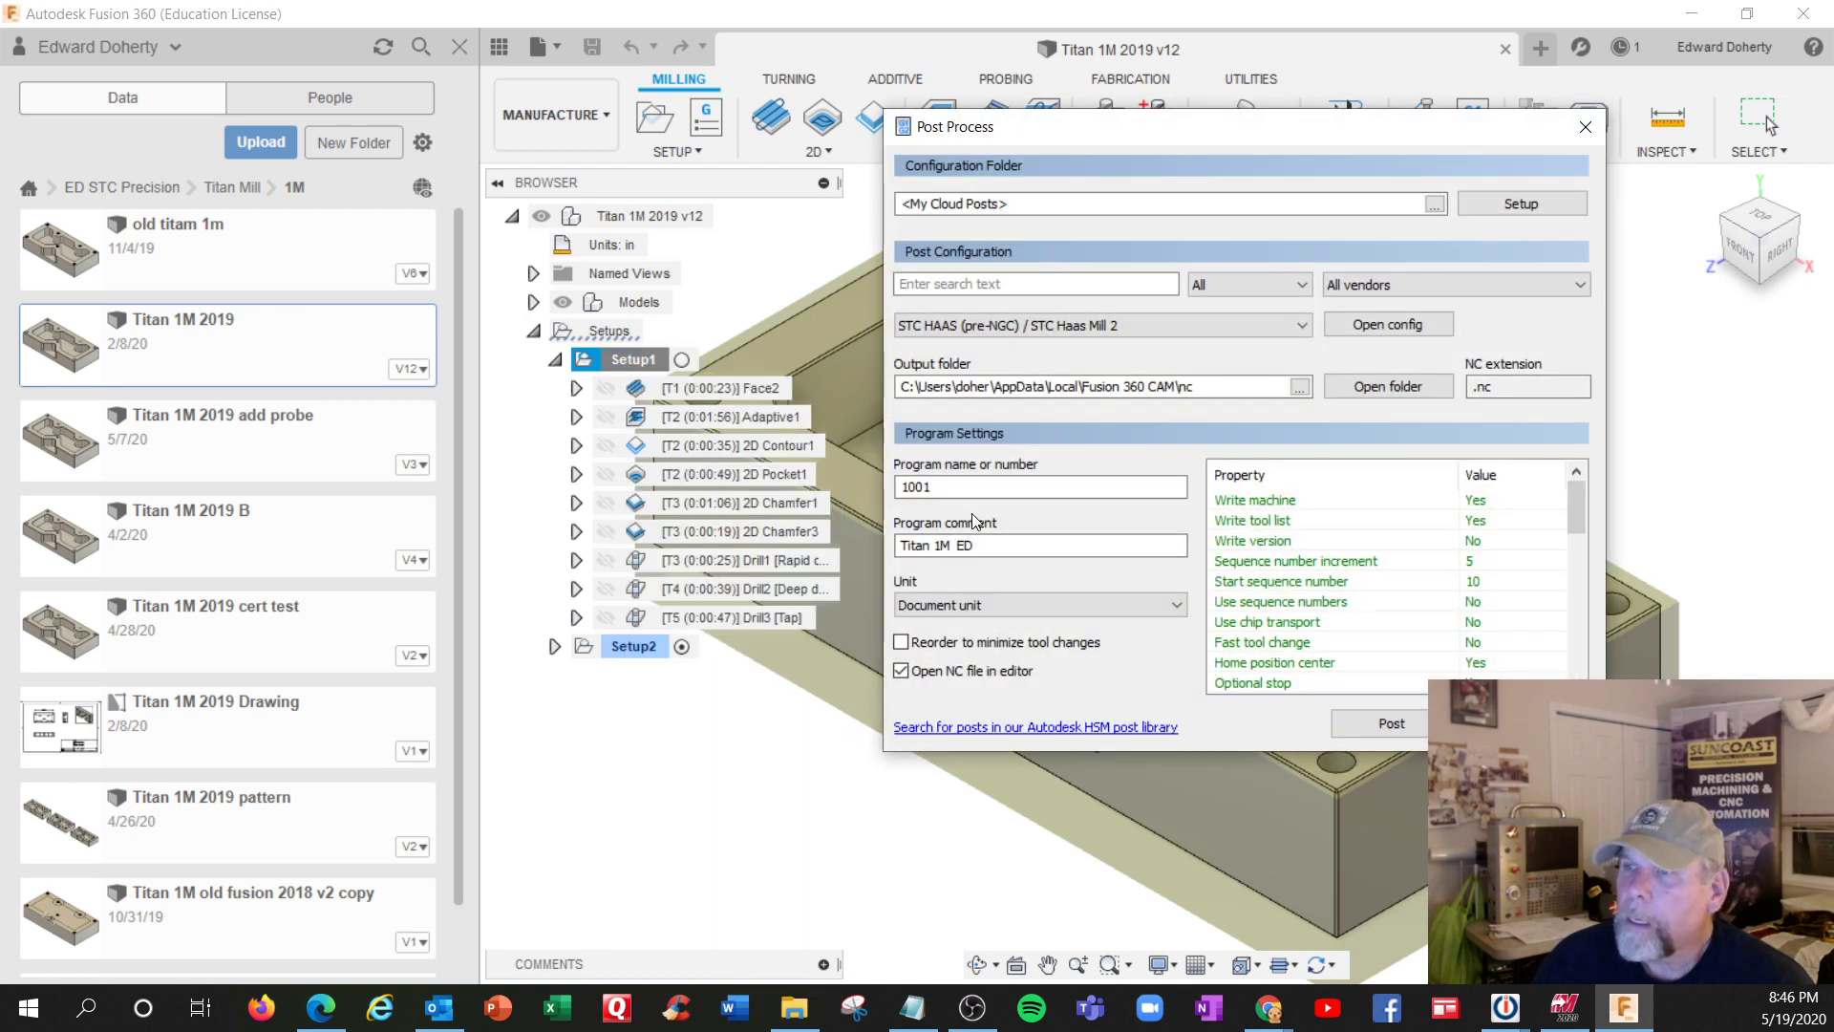
pyautogui.click(1523, 723)
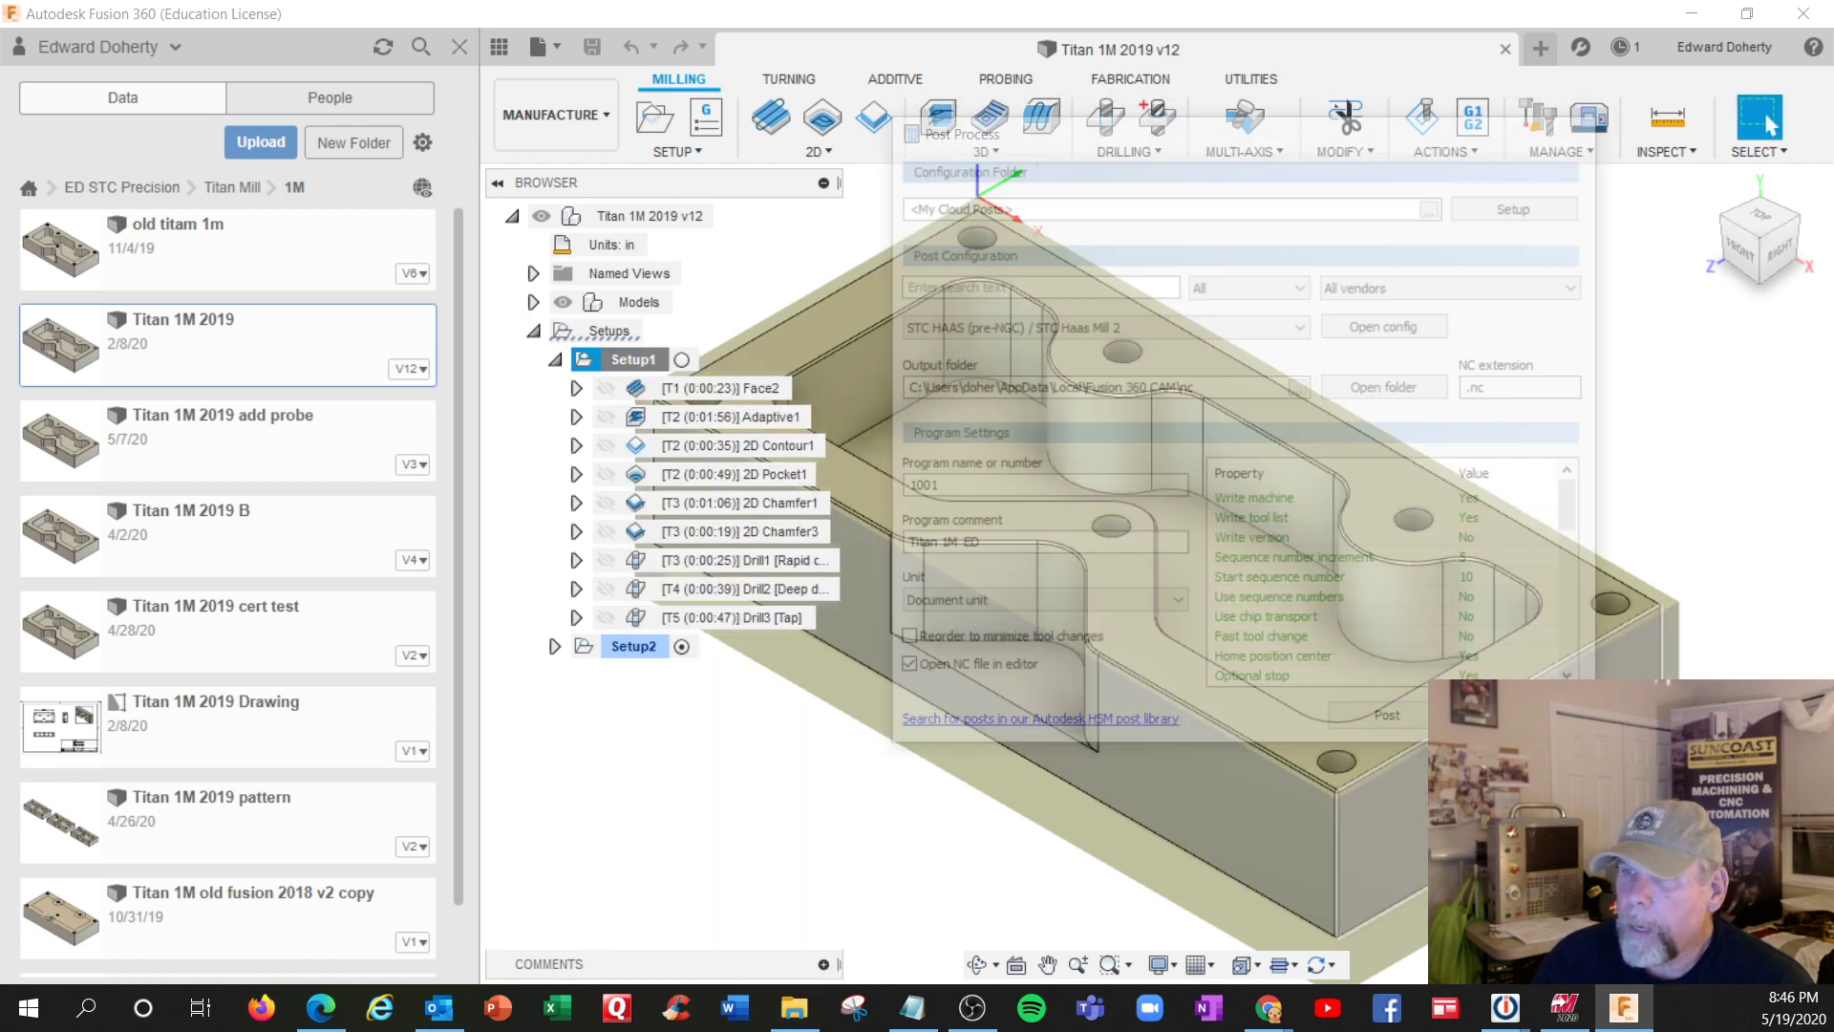
# Review the stock and post process settings of Setup1 and accept them without changes
pyautogui.rightClick(644, 357)
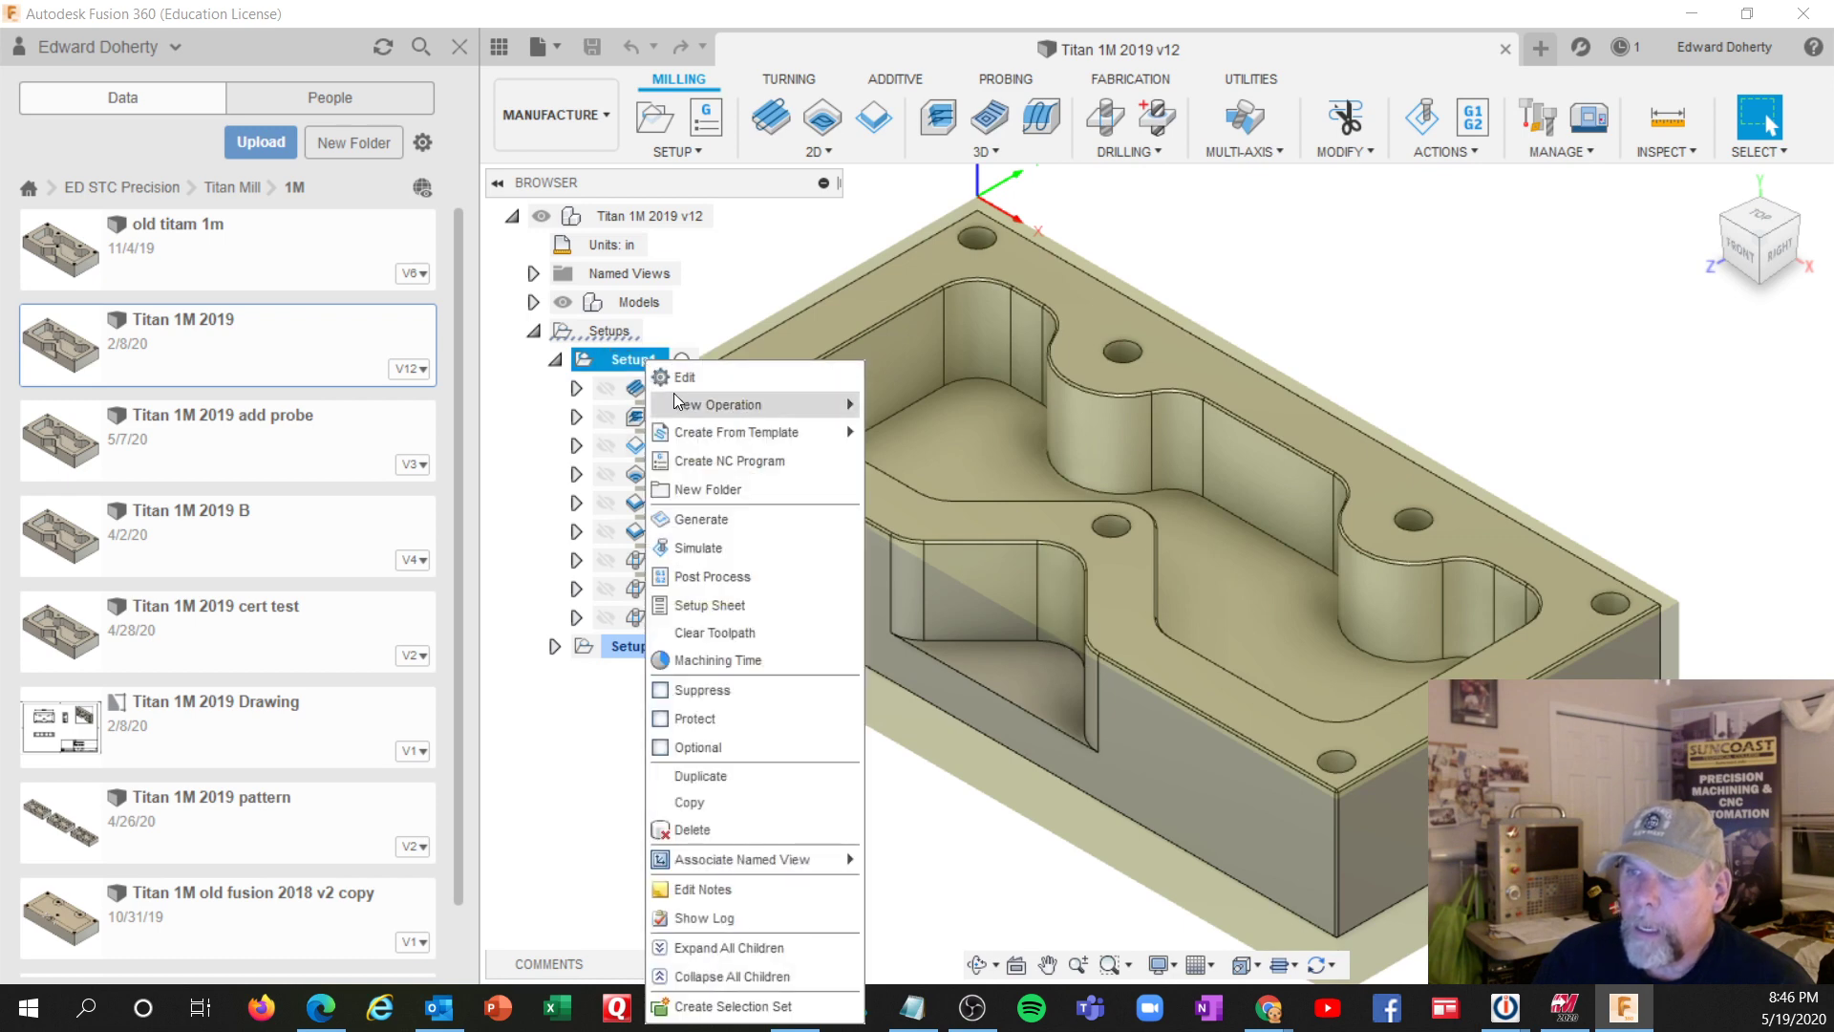
pyautogui.click(680, 377)
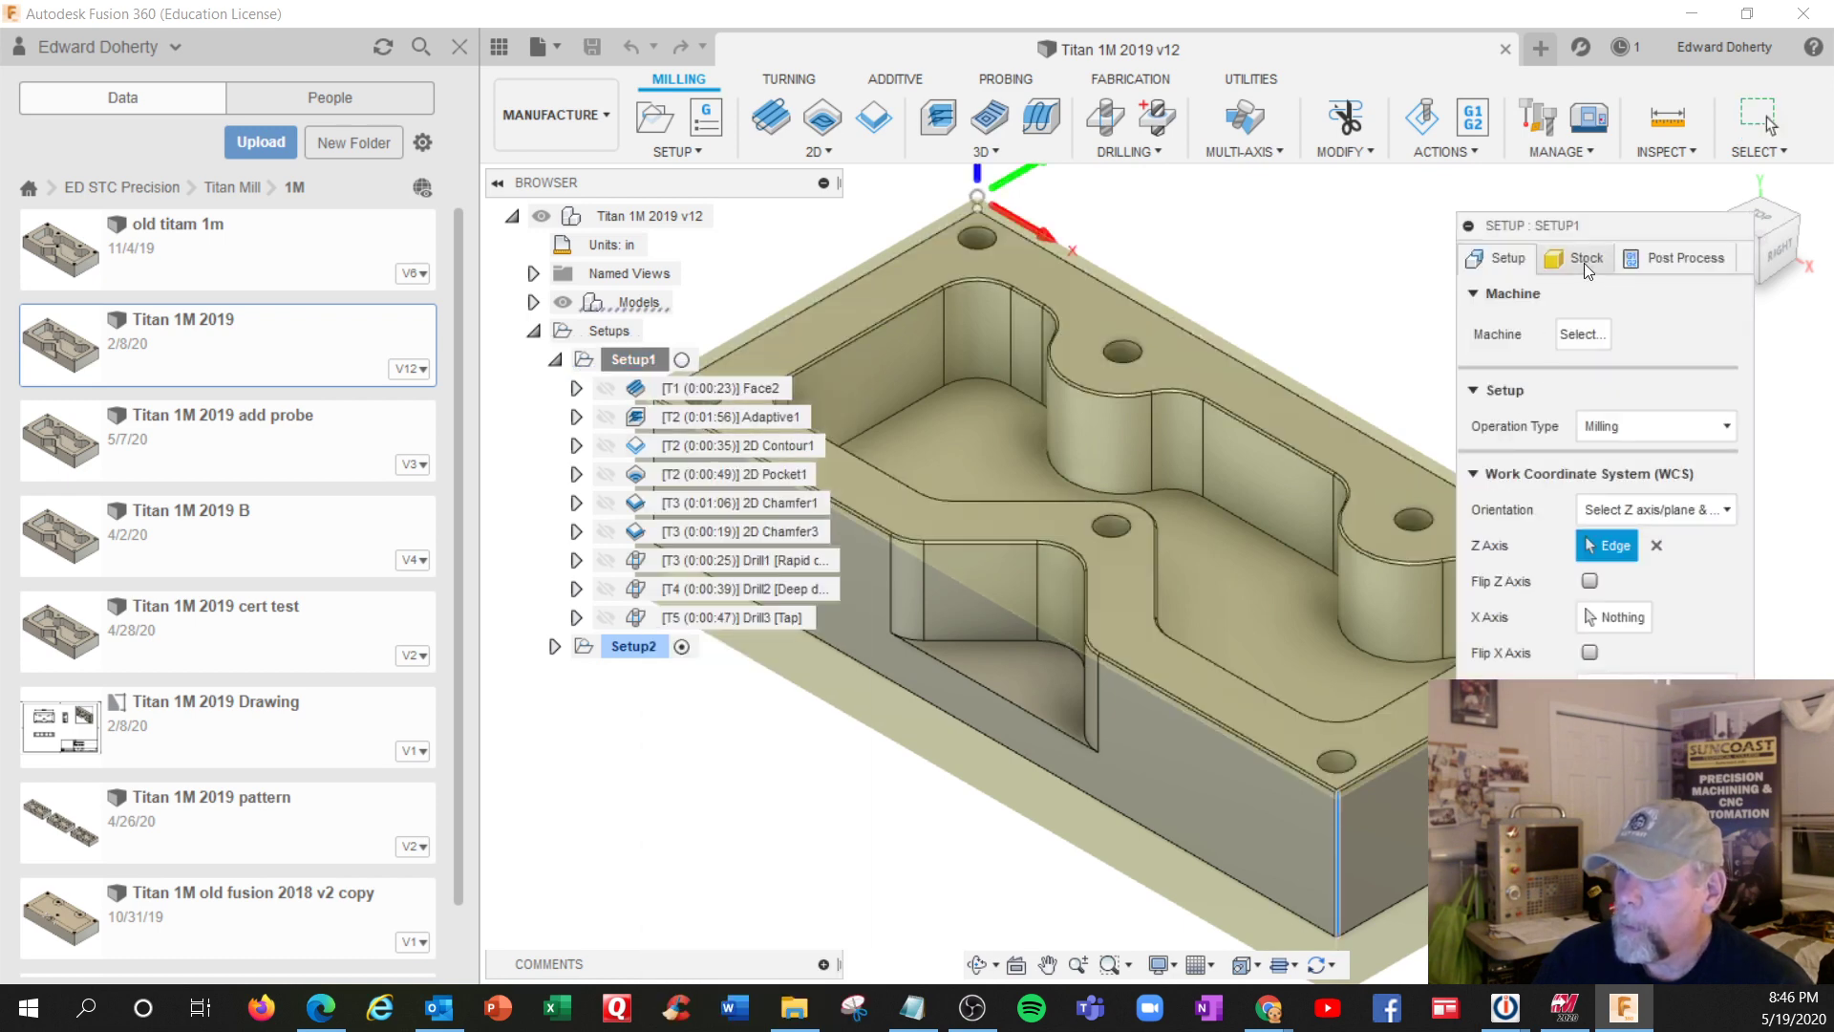
pyautogui.click(1584, 262)
pyautogui.click(1688, 256)
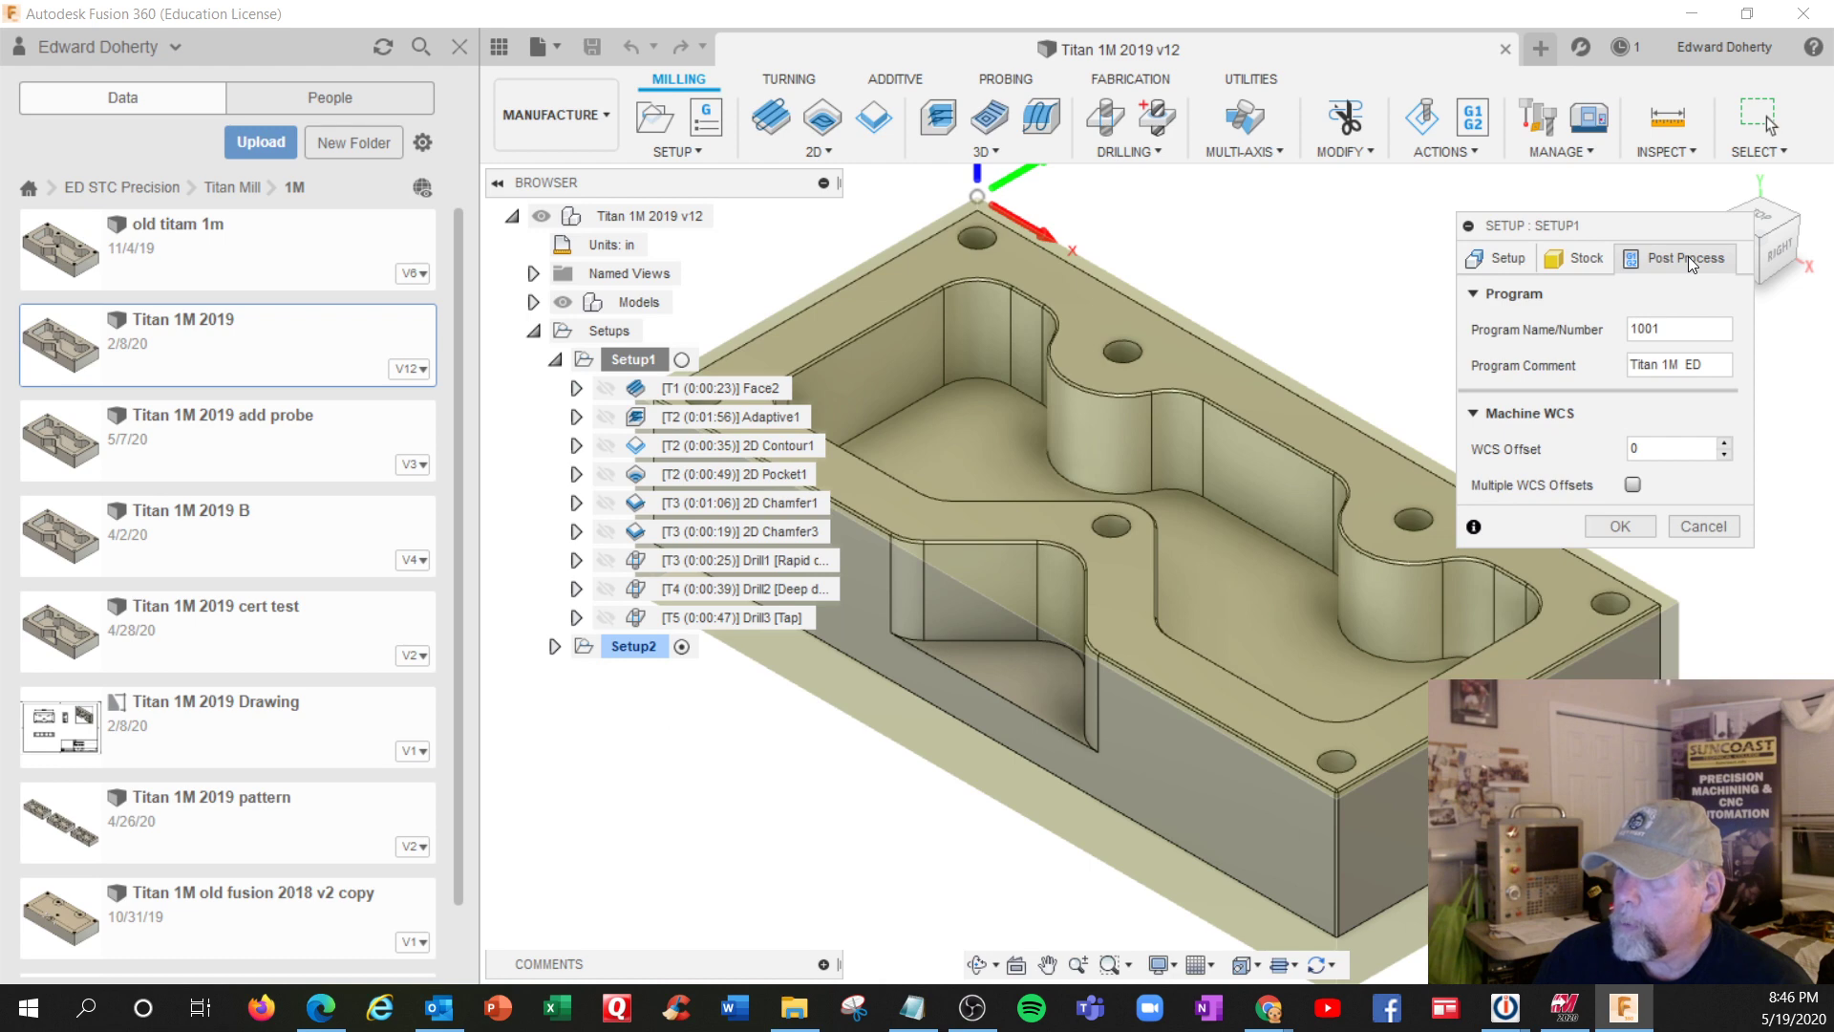
pyautogui.click(1624, 524)
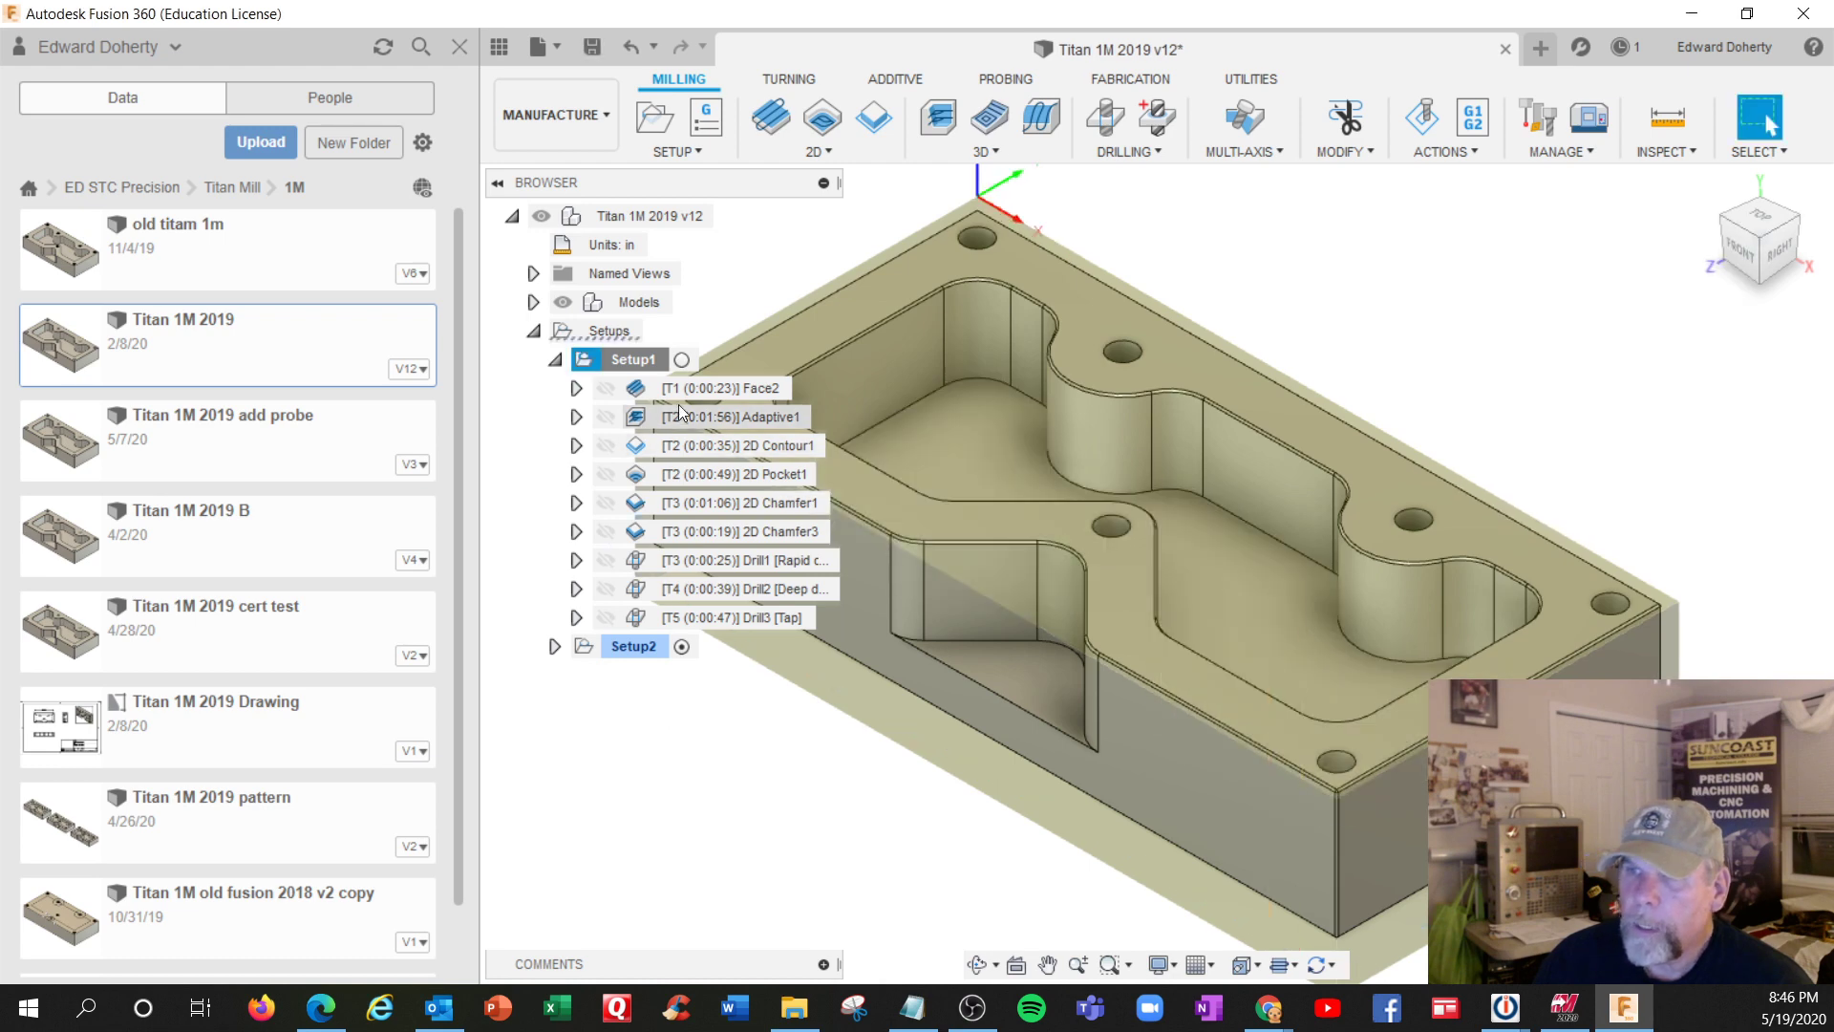
# Post process Setup1 alone as NC file 1001 in the Fusion 360 CAM nc folder, replacing the existing file
pyautogui.rightClick(643, 352)
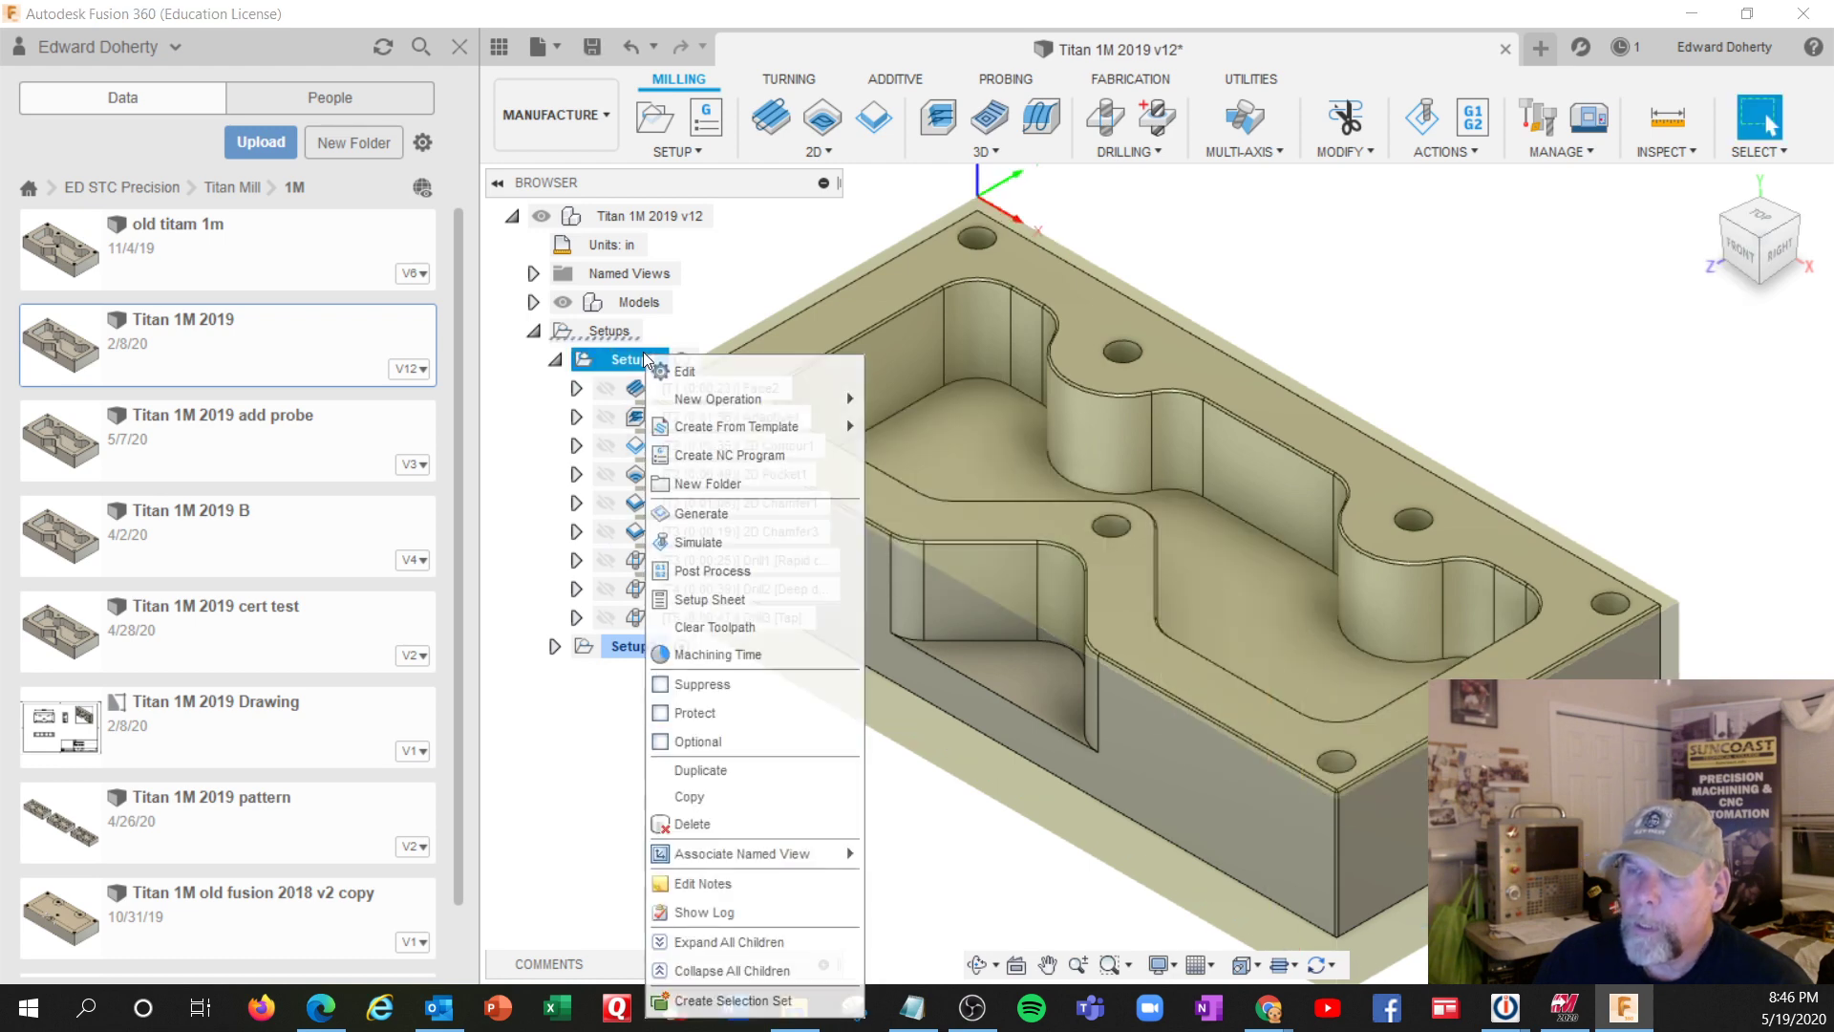
pyautogui.click(702, 565)
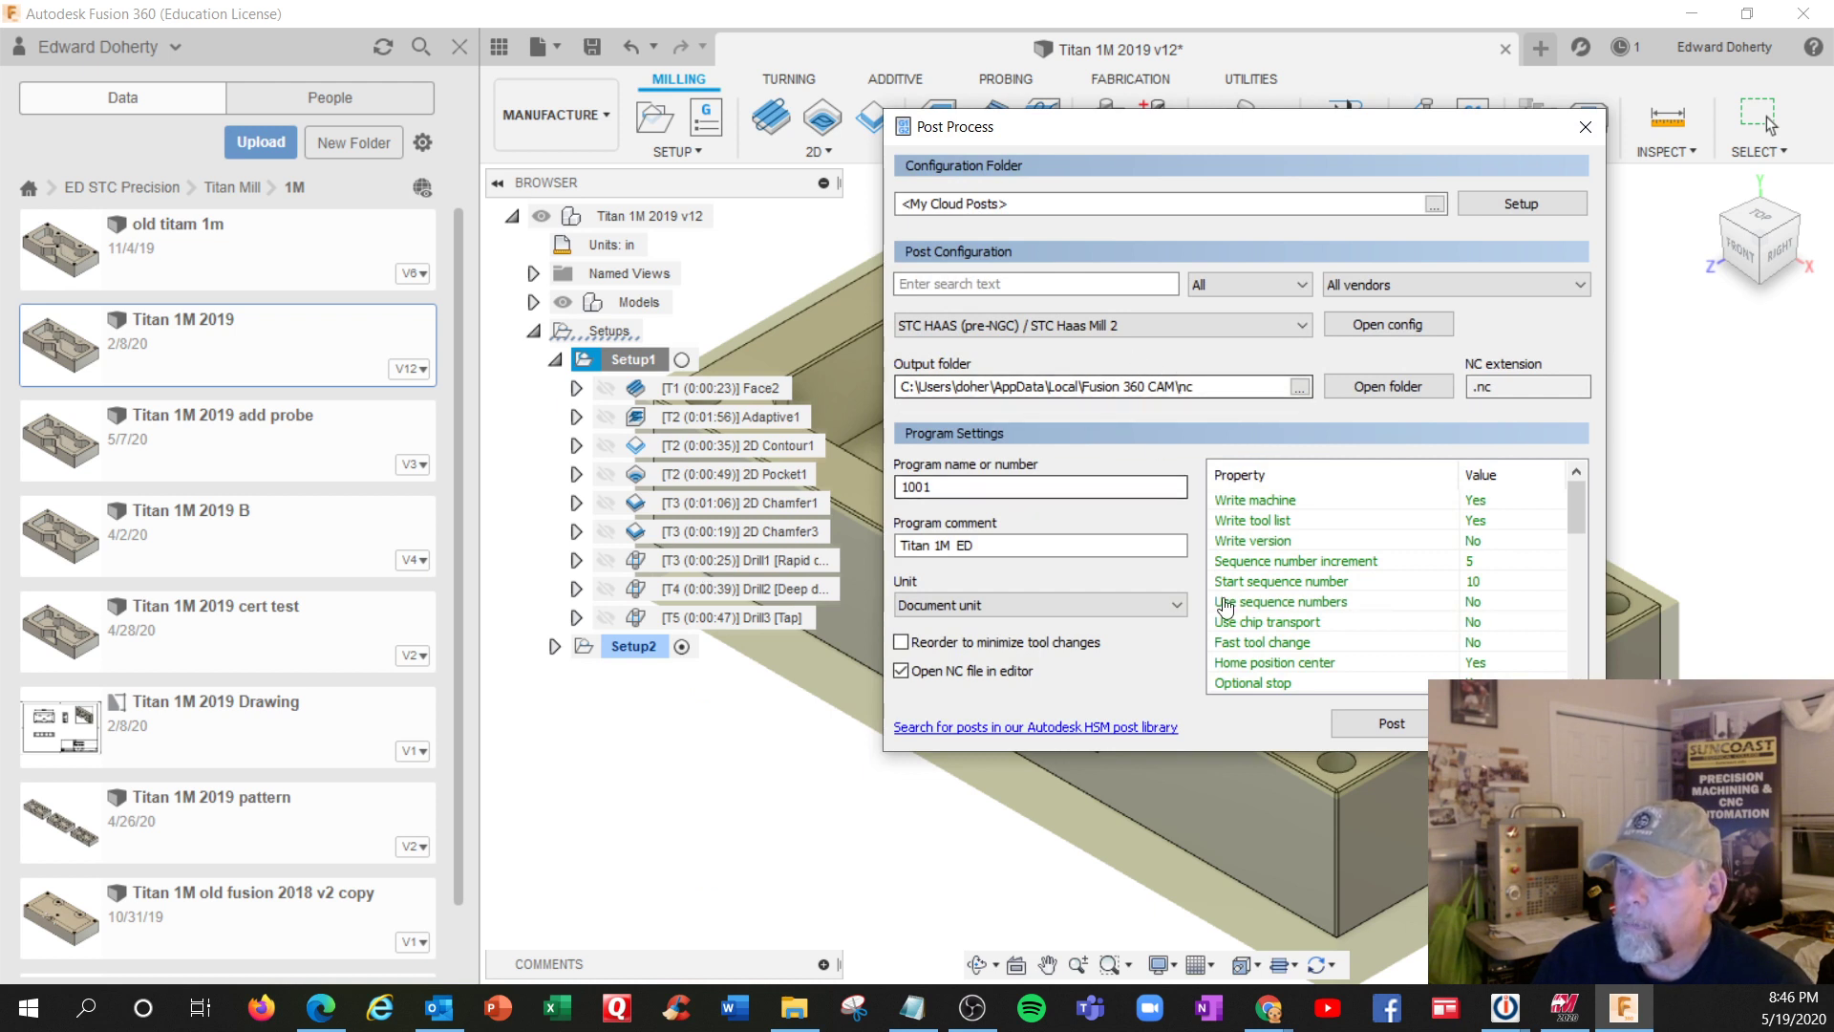
pyautogui.click(1382, 721)
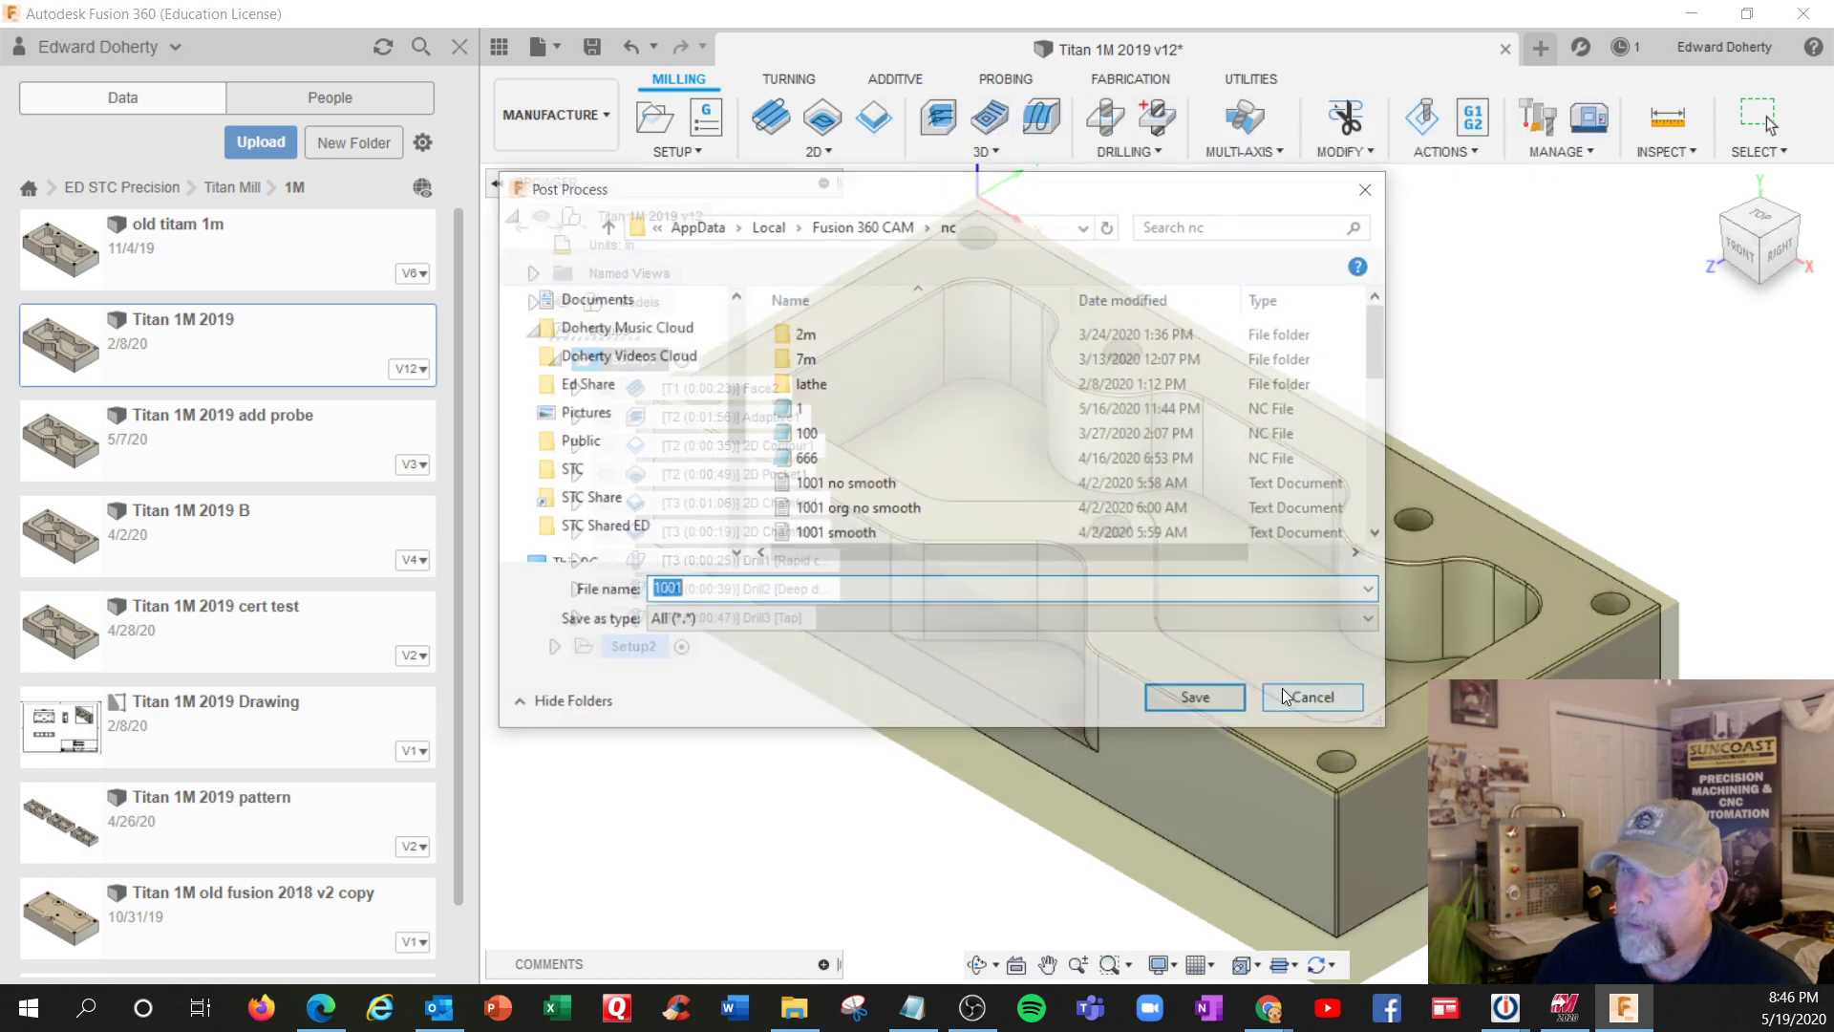
pyautogui.click(1200, 701)
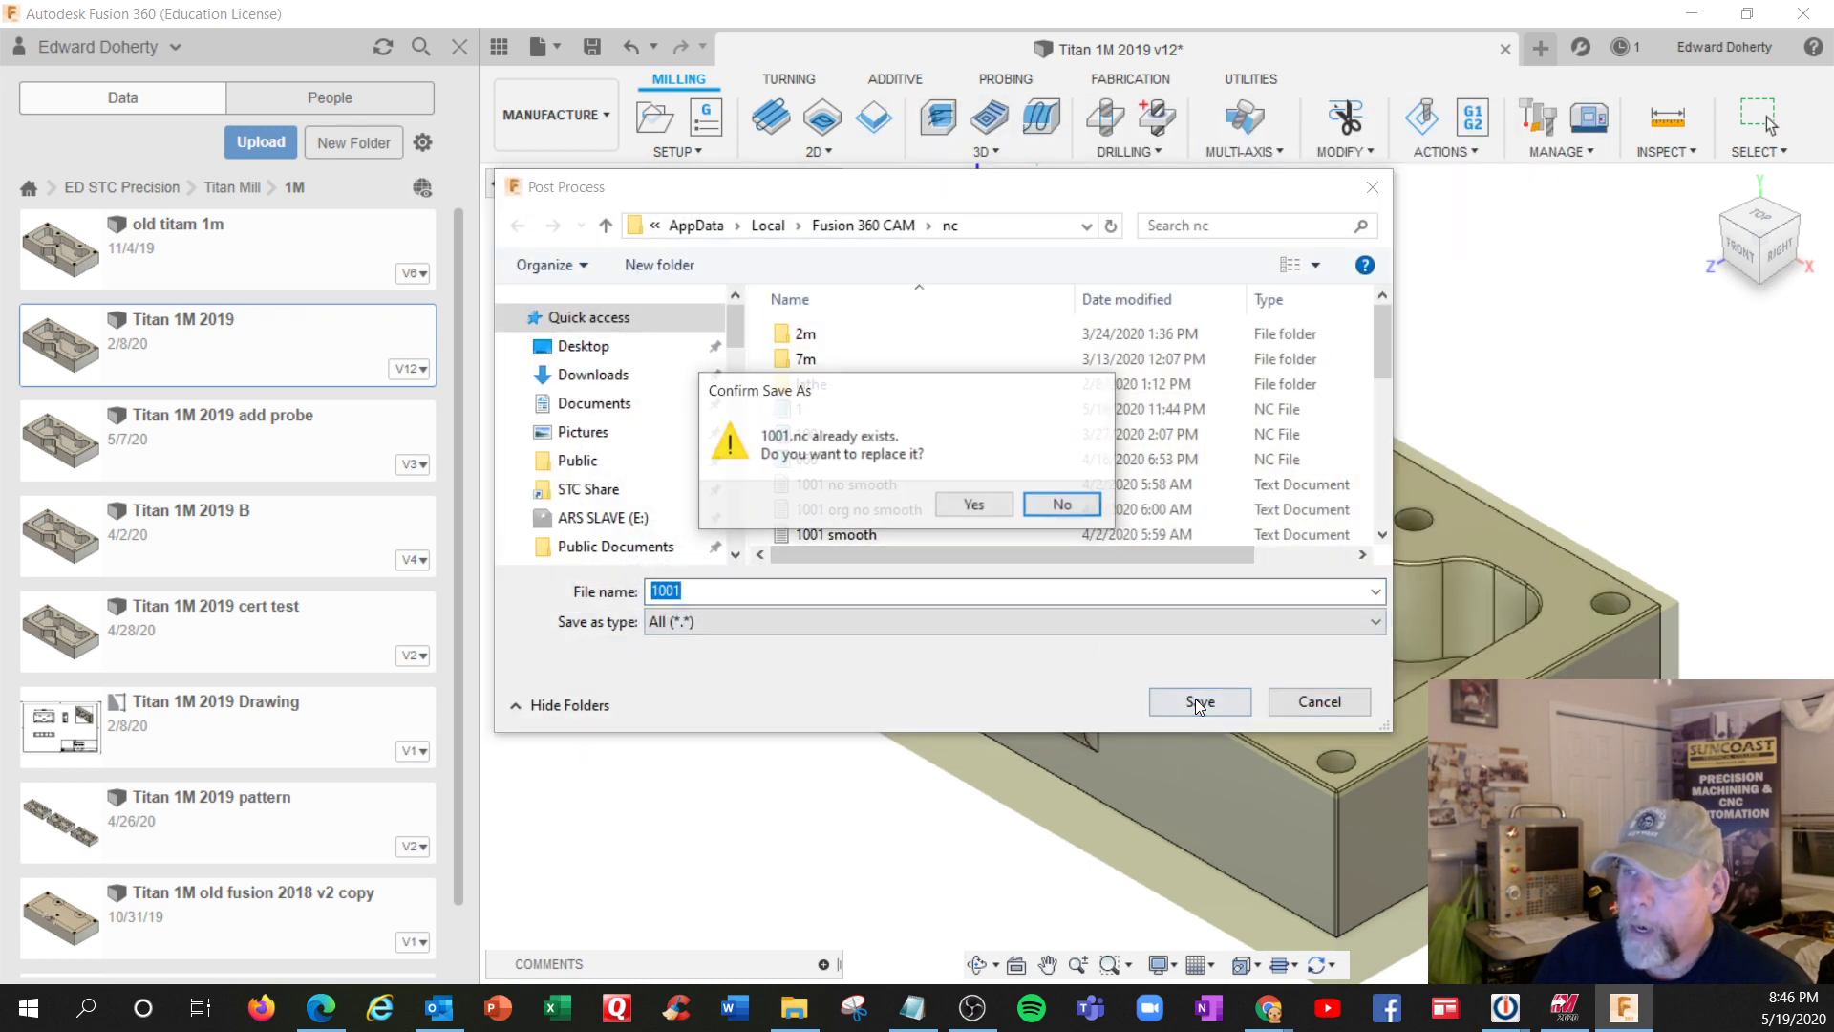
pyautogui.click(973, 504)
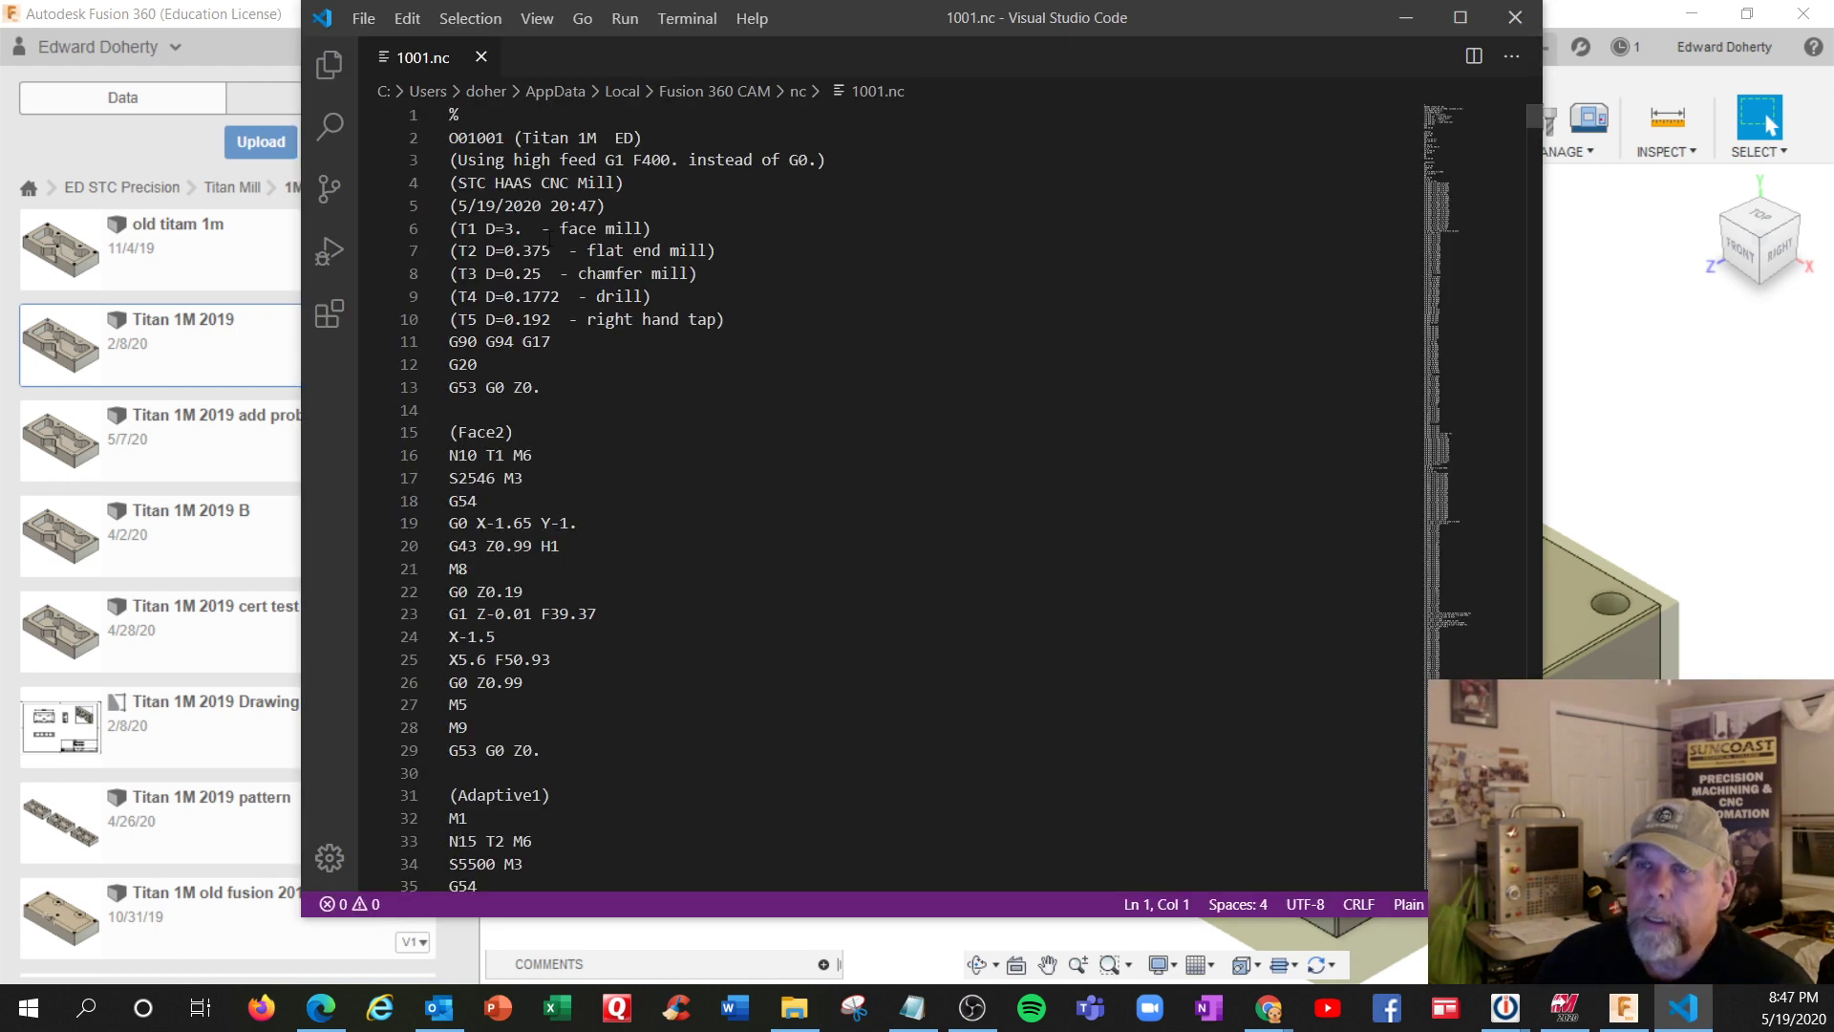
# Save a copy of the posted 1001.nc to the Desktop and close the code editor
pyautogui.click(363, 19)
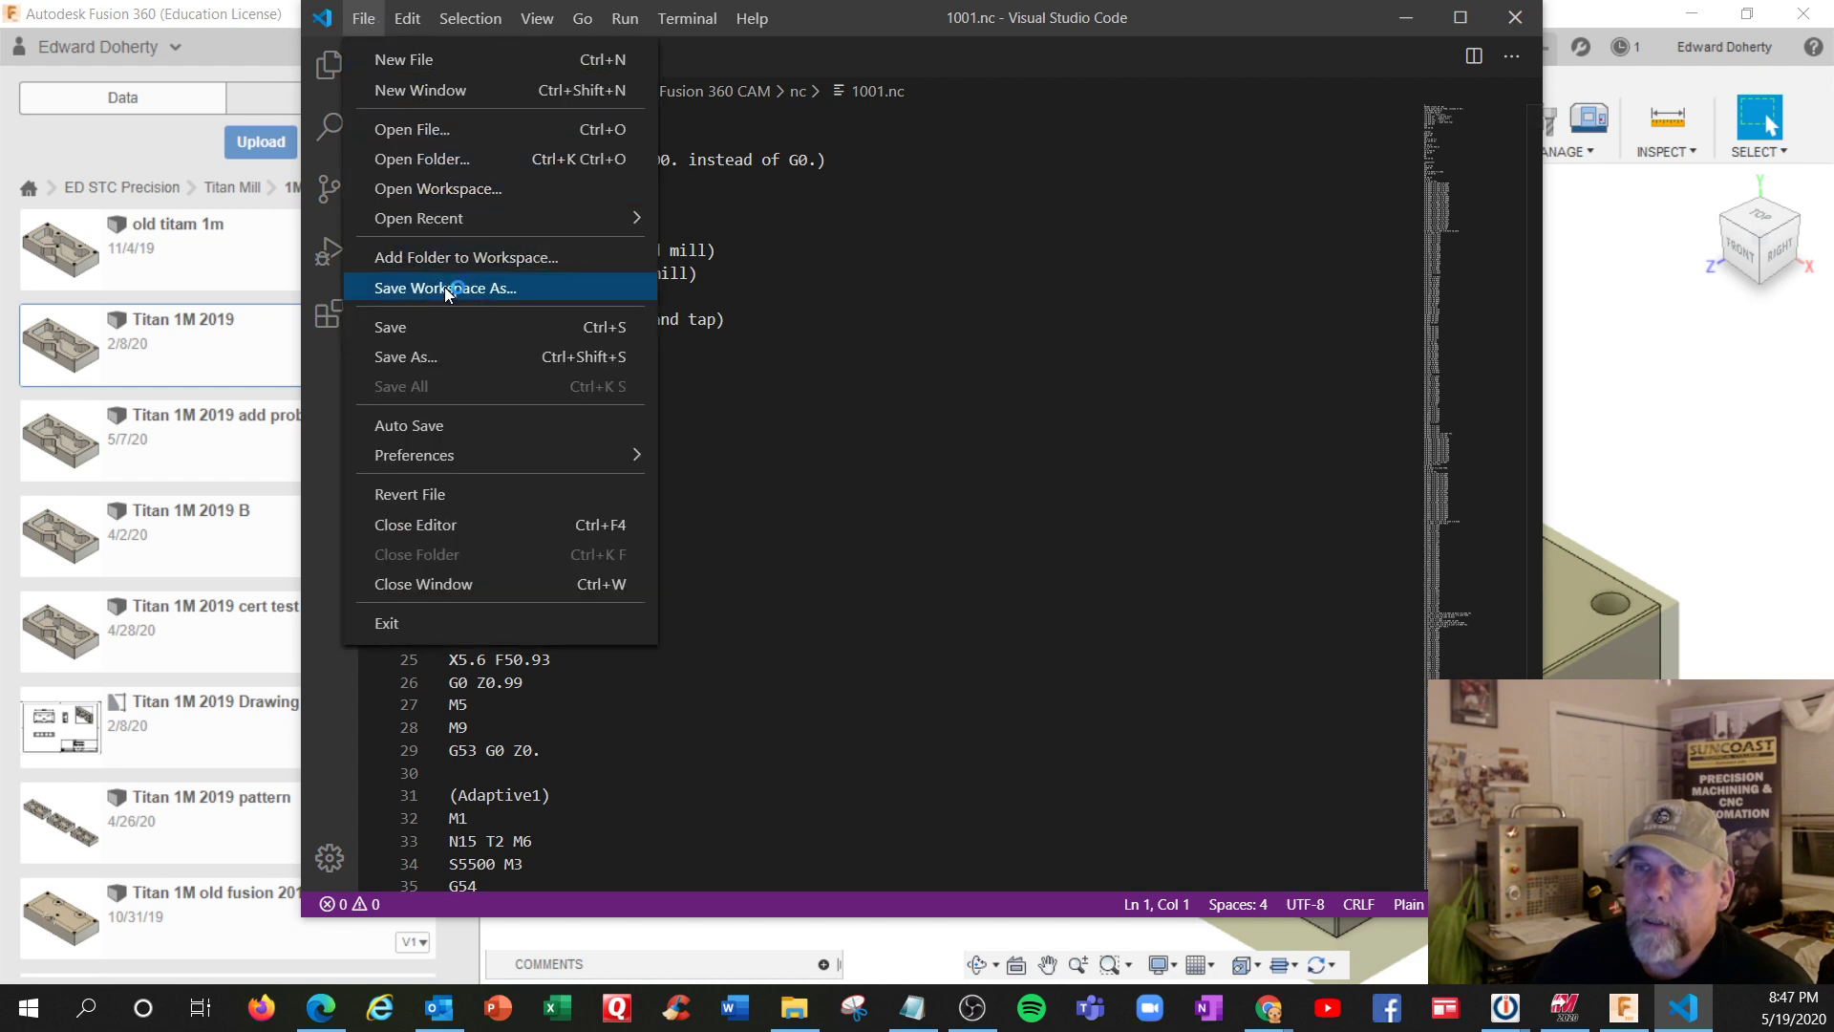
pyautogui.click(437, 354)
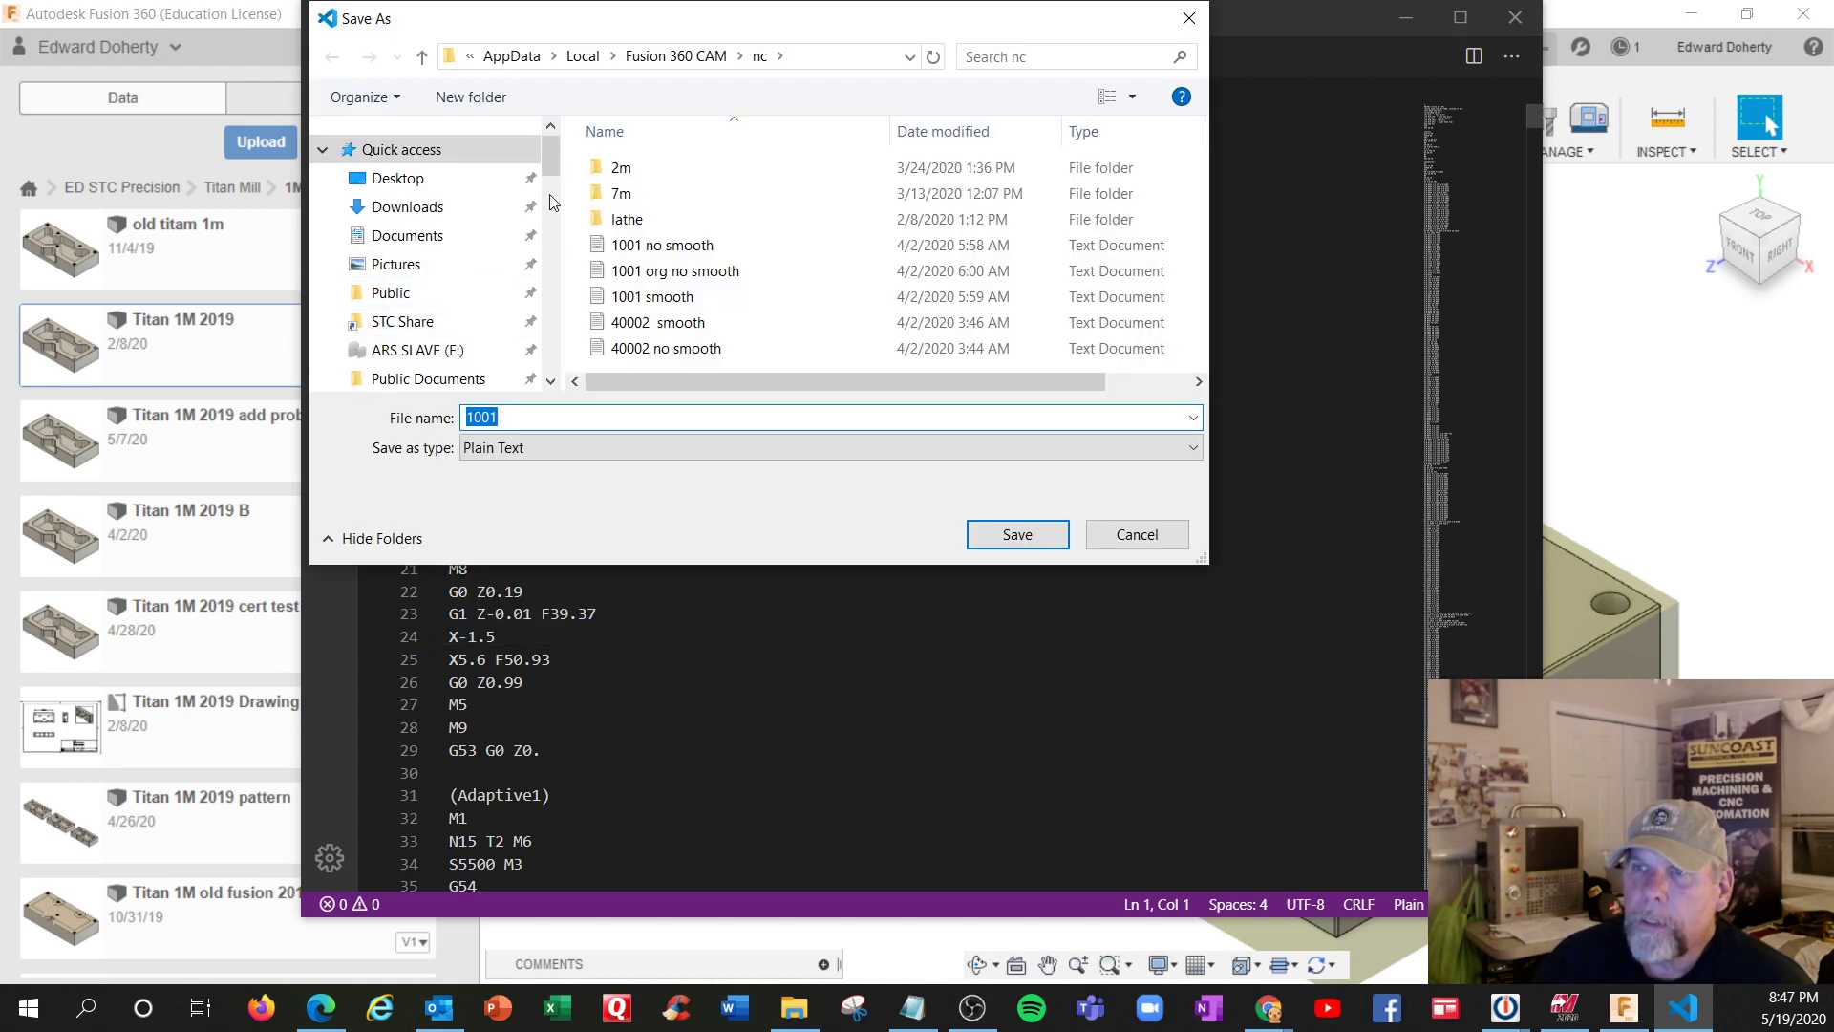
pyautogui.click(485, 181)
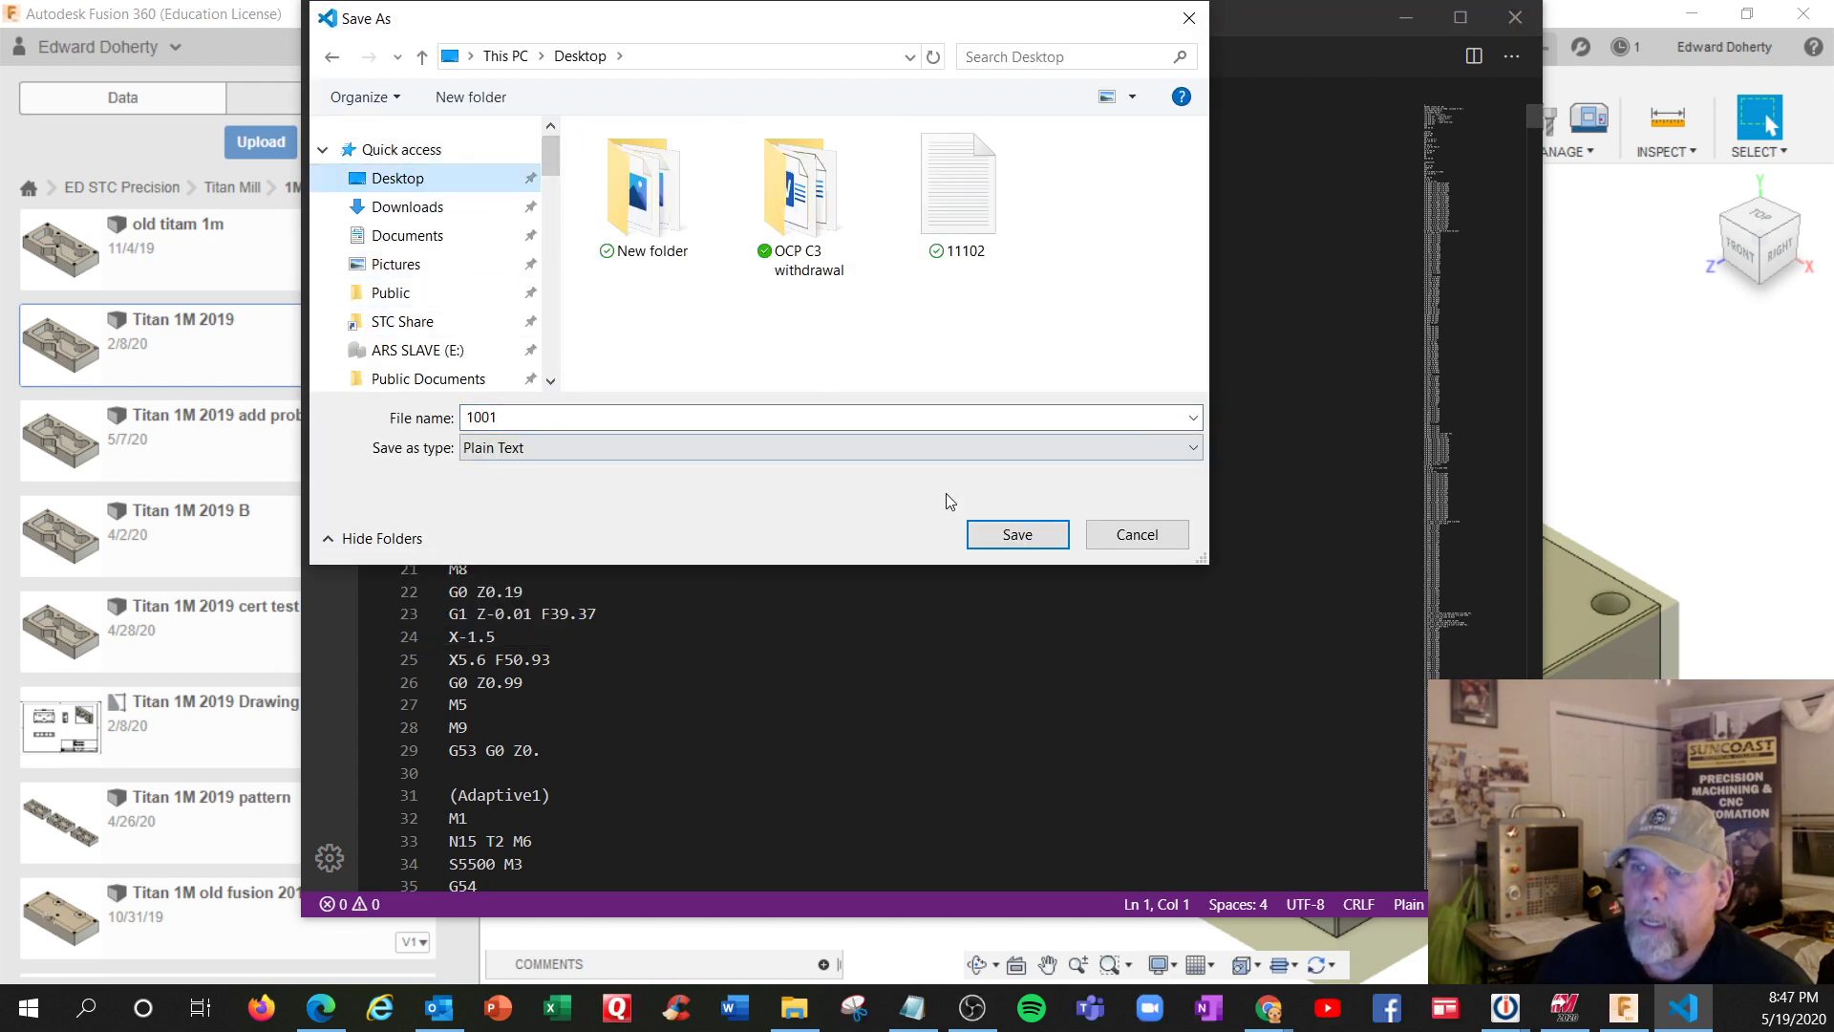
pyautogui.click(1017, 535)
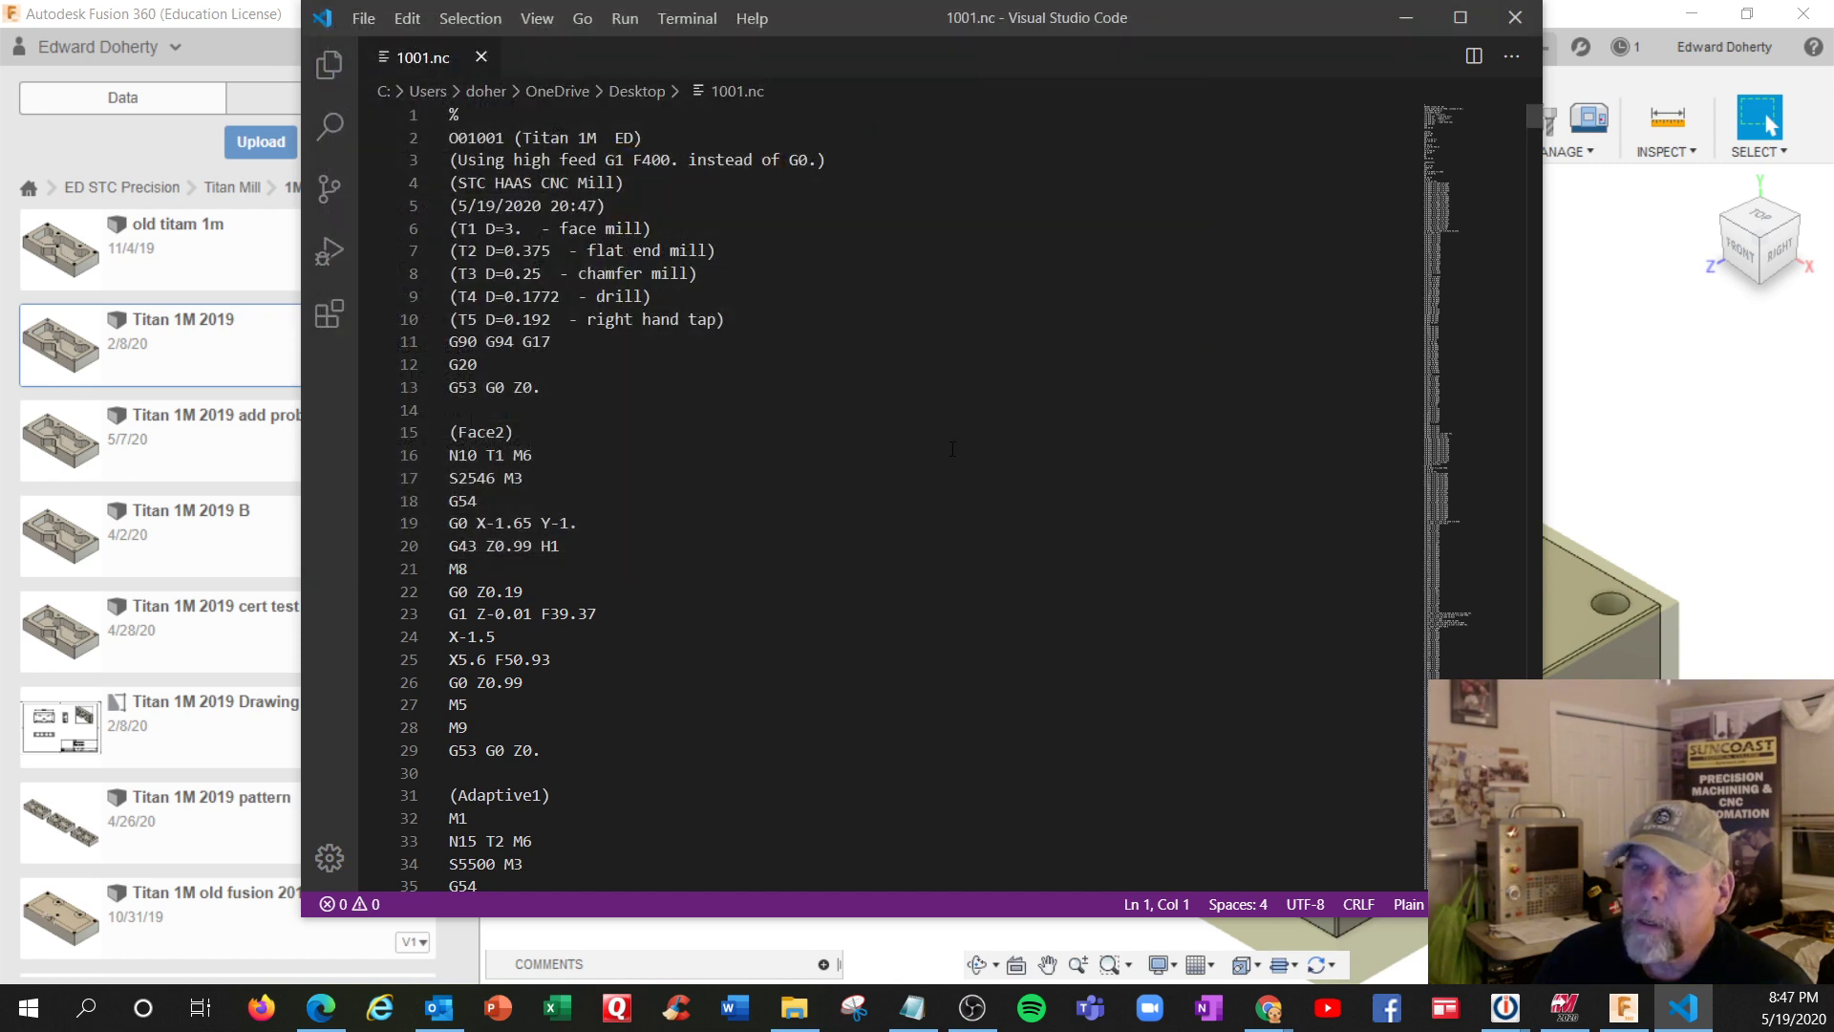
pyautogui.click(1515, 17)
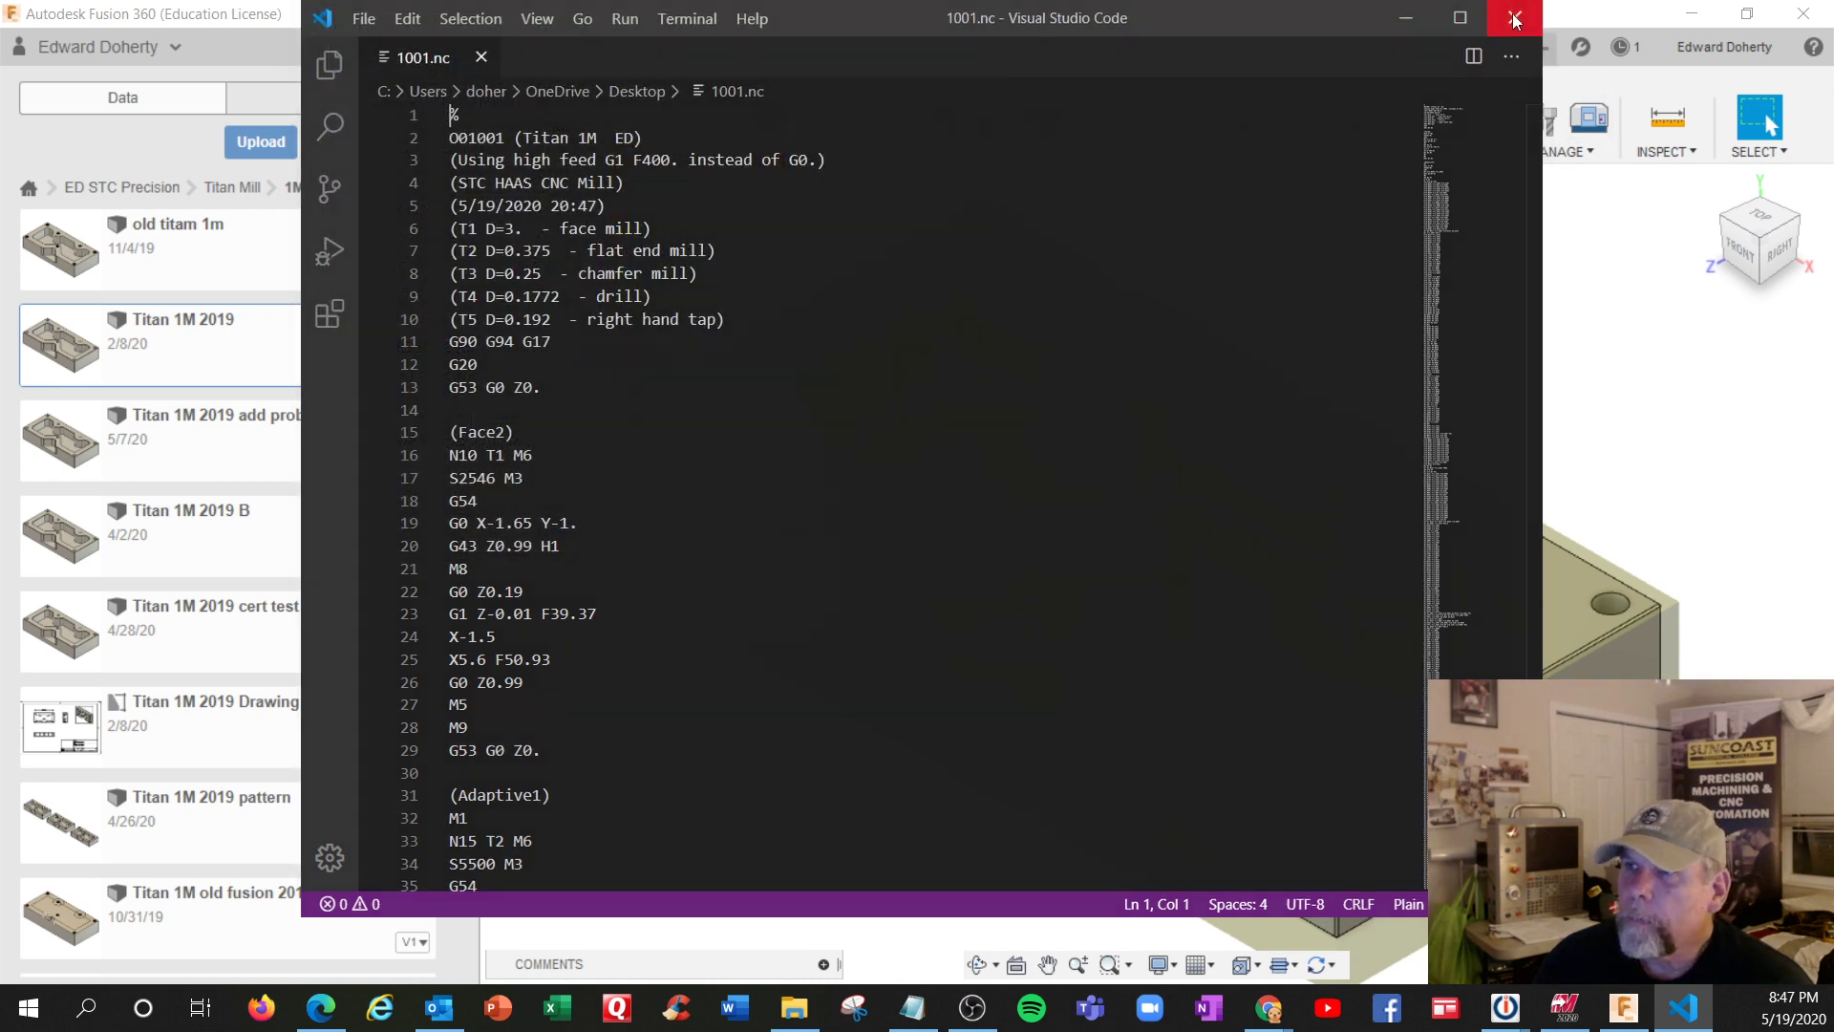
# Switch to the Haas Mill simulator and load the NC program 1001 from the Desktop
pyautogui.click(1690, 14)
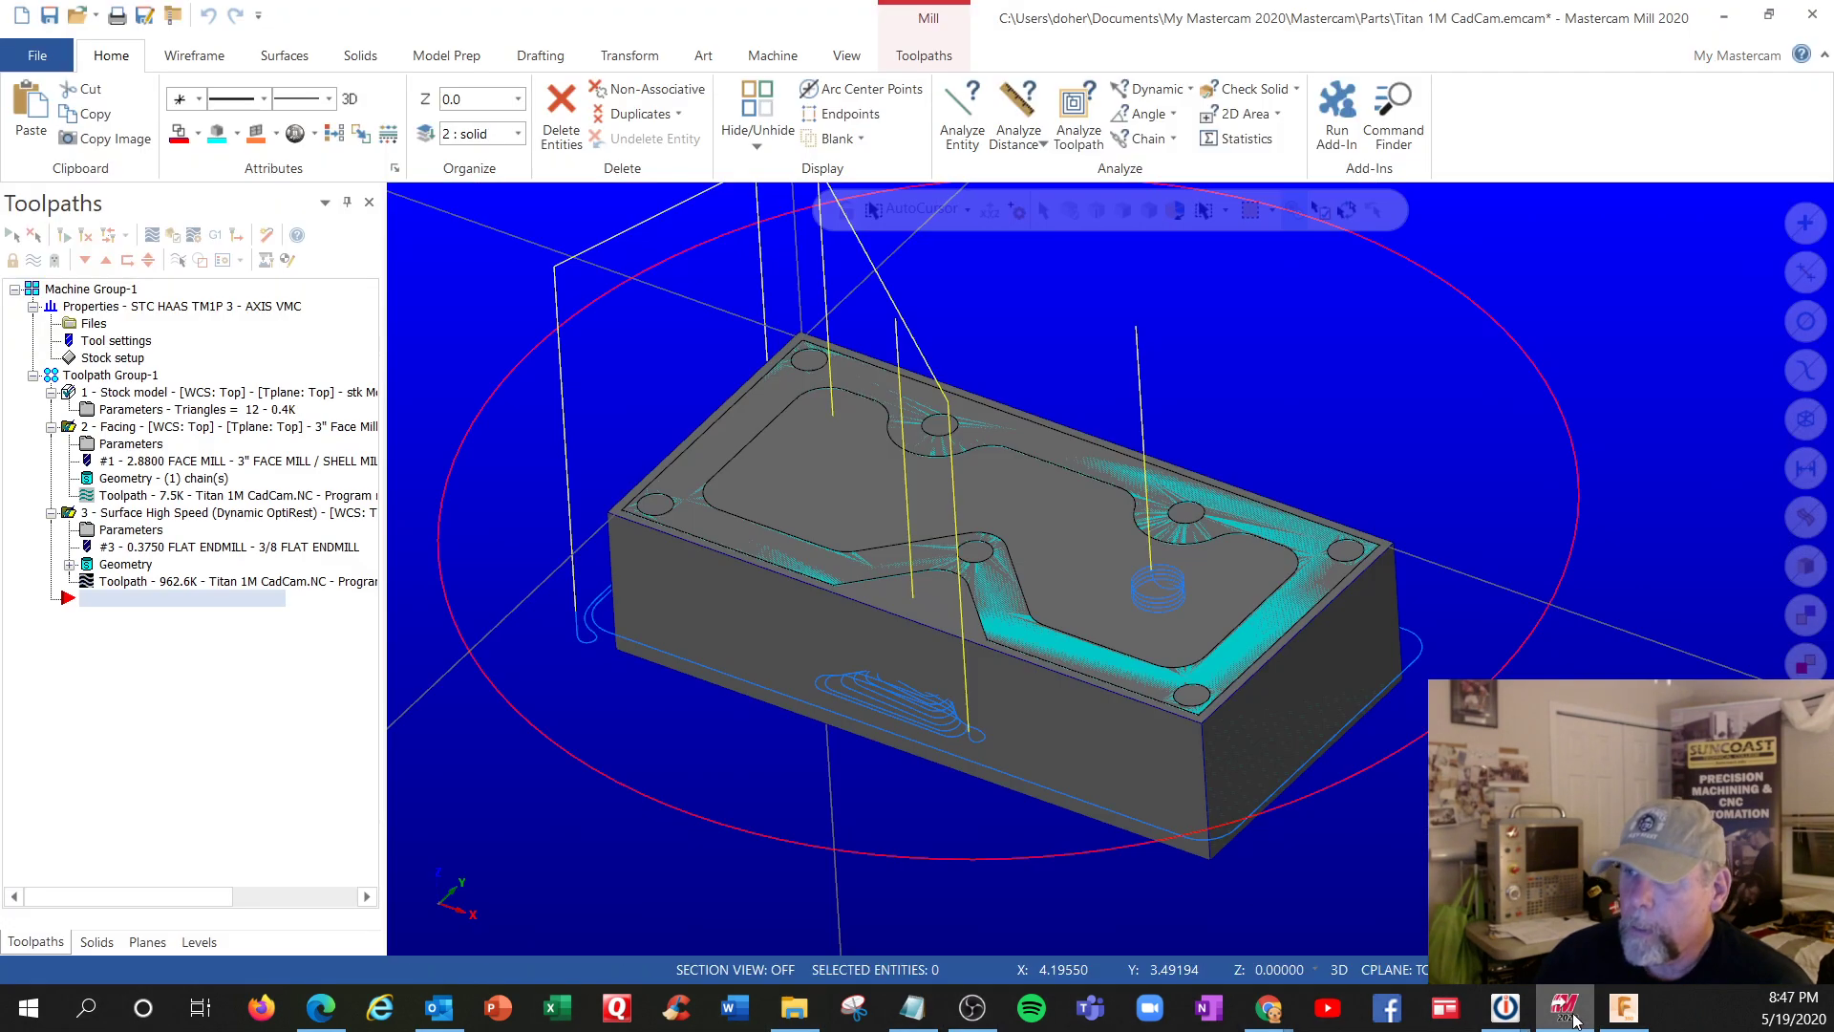
pyautogui.click(1564, 1007)
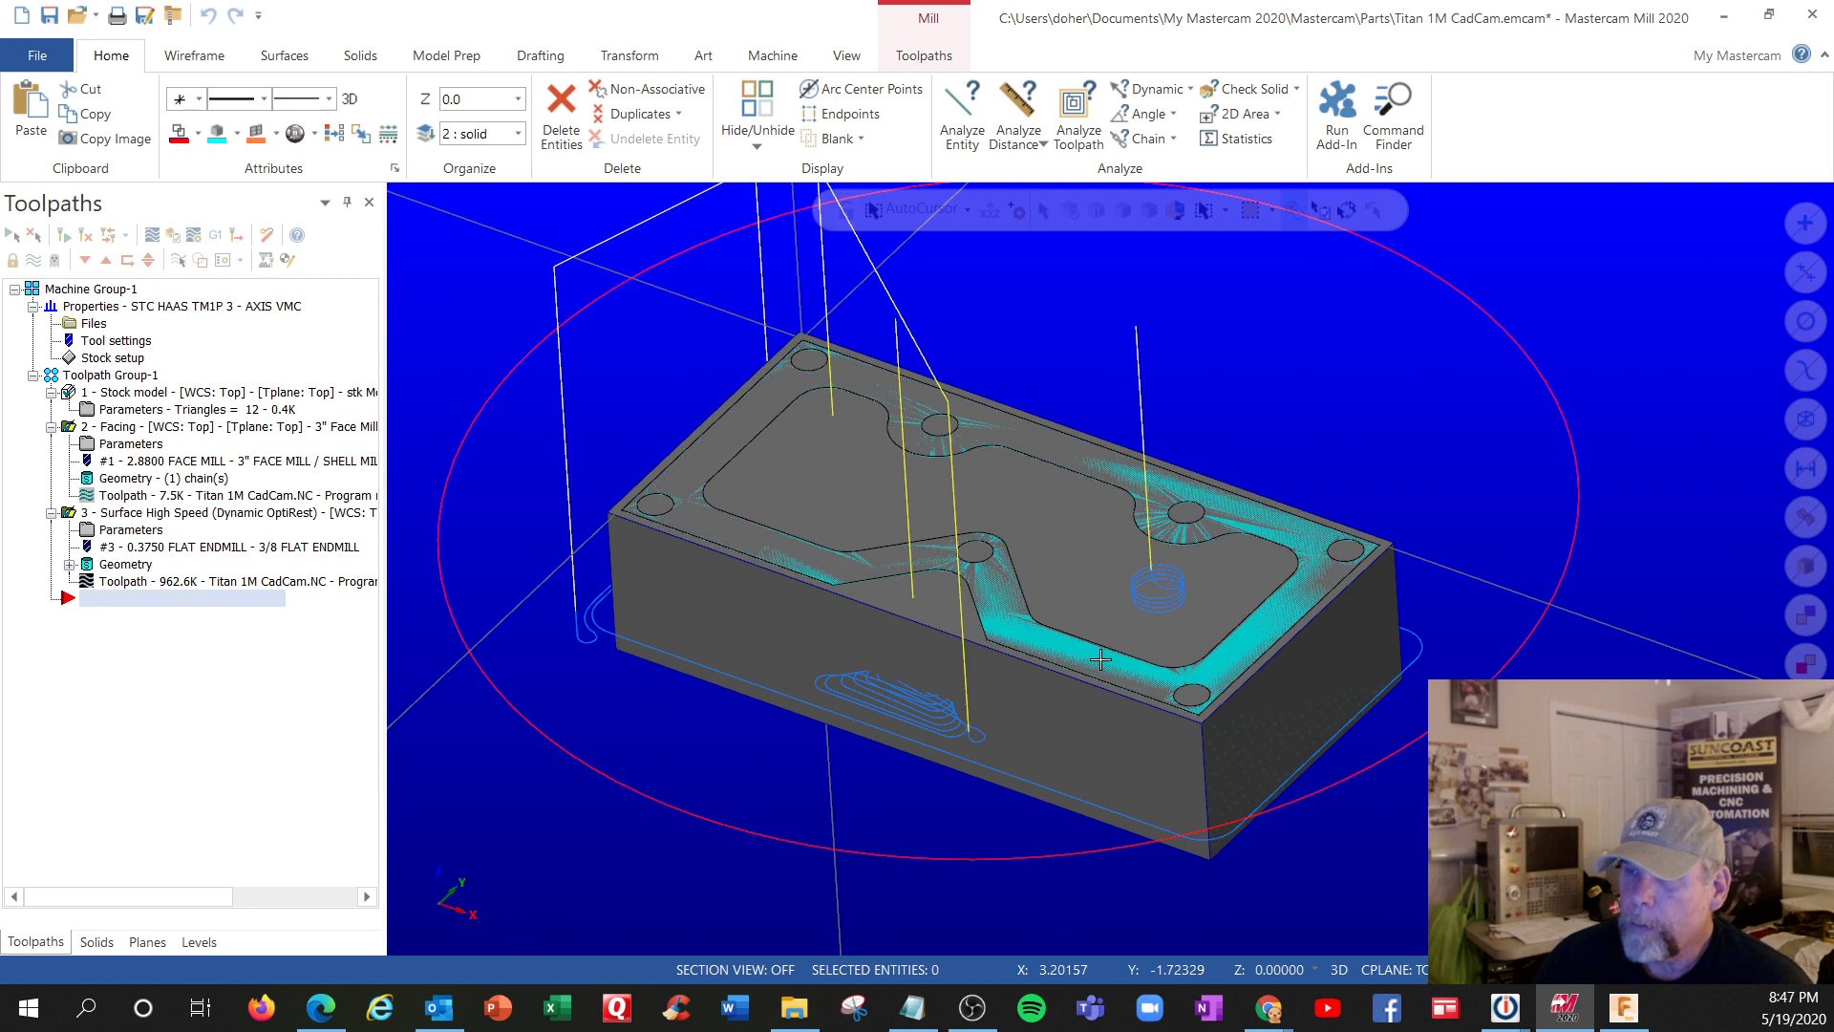
pyautogui.click(1724, 16)
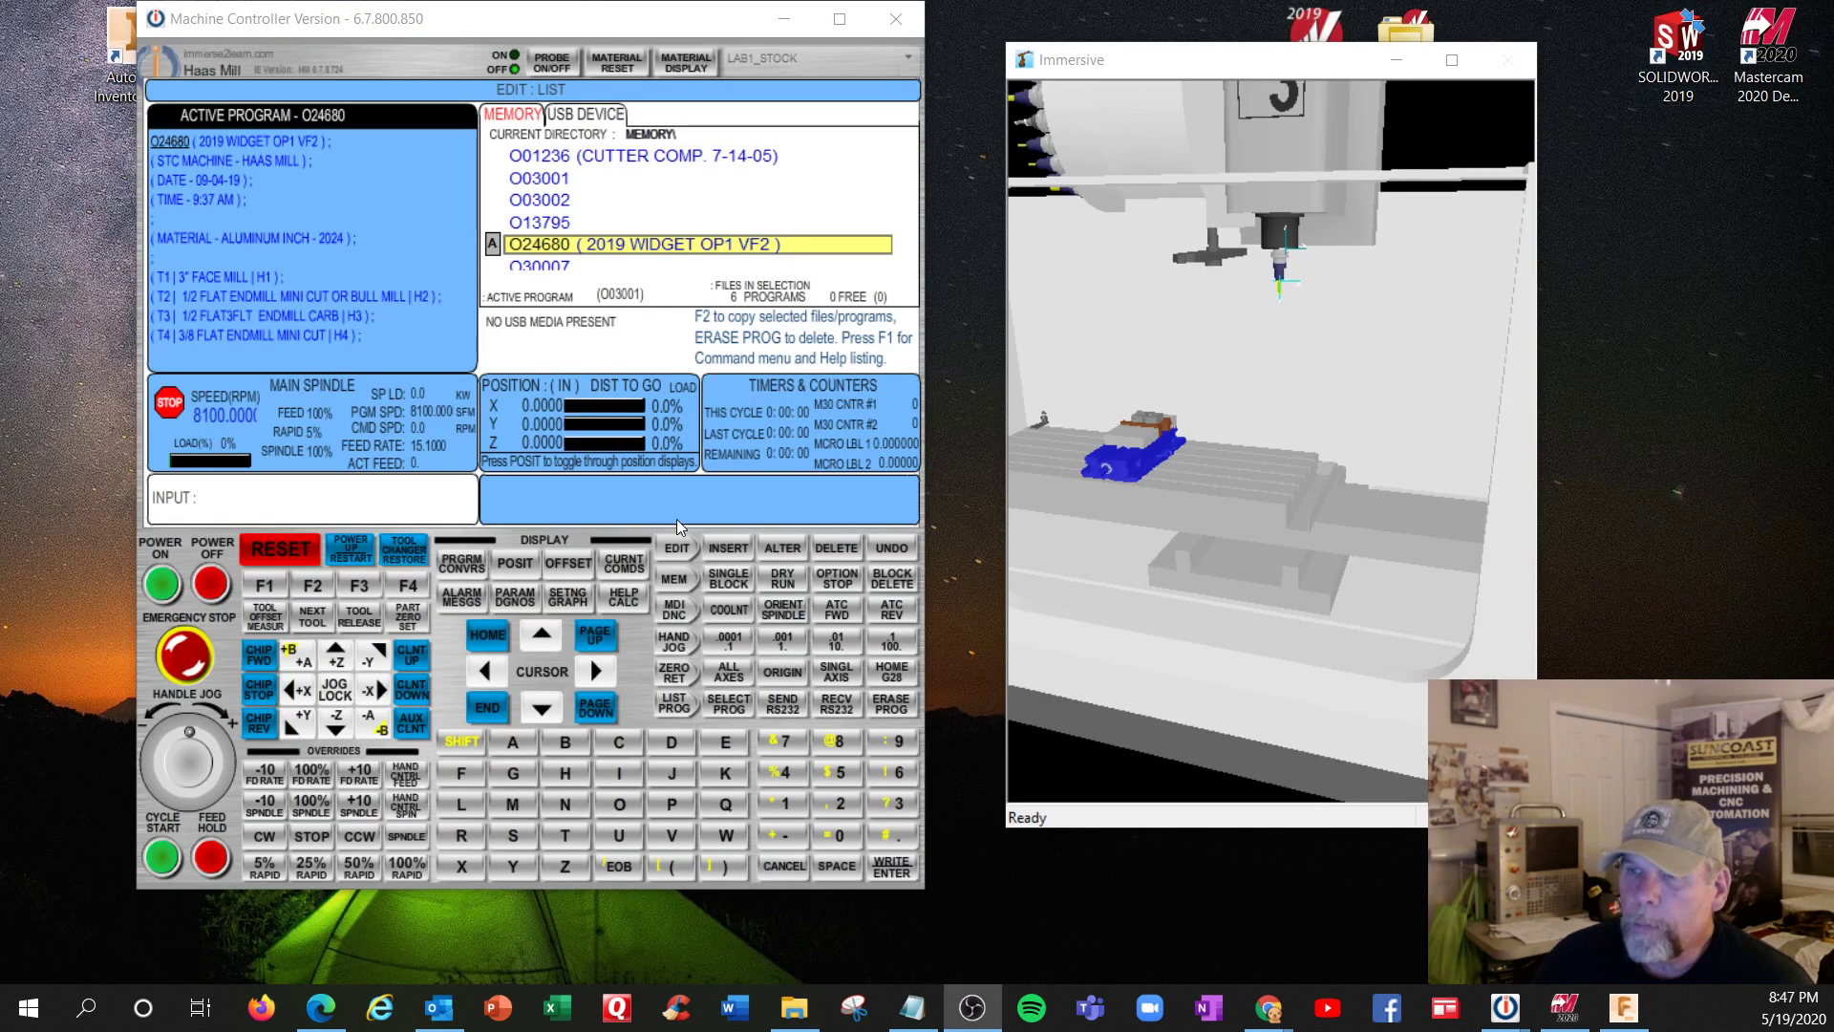
pyautogui.click(838, 709)
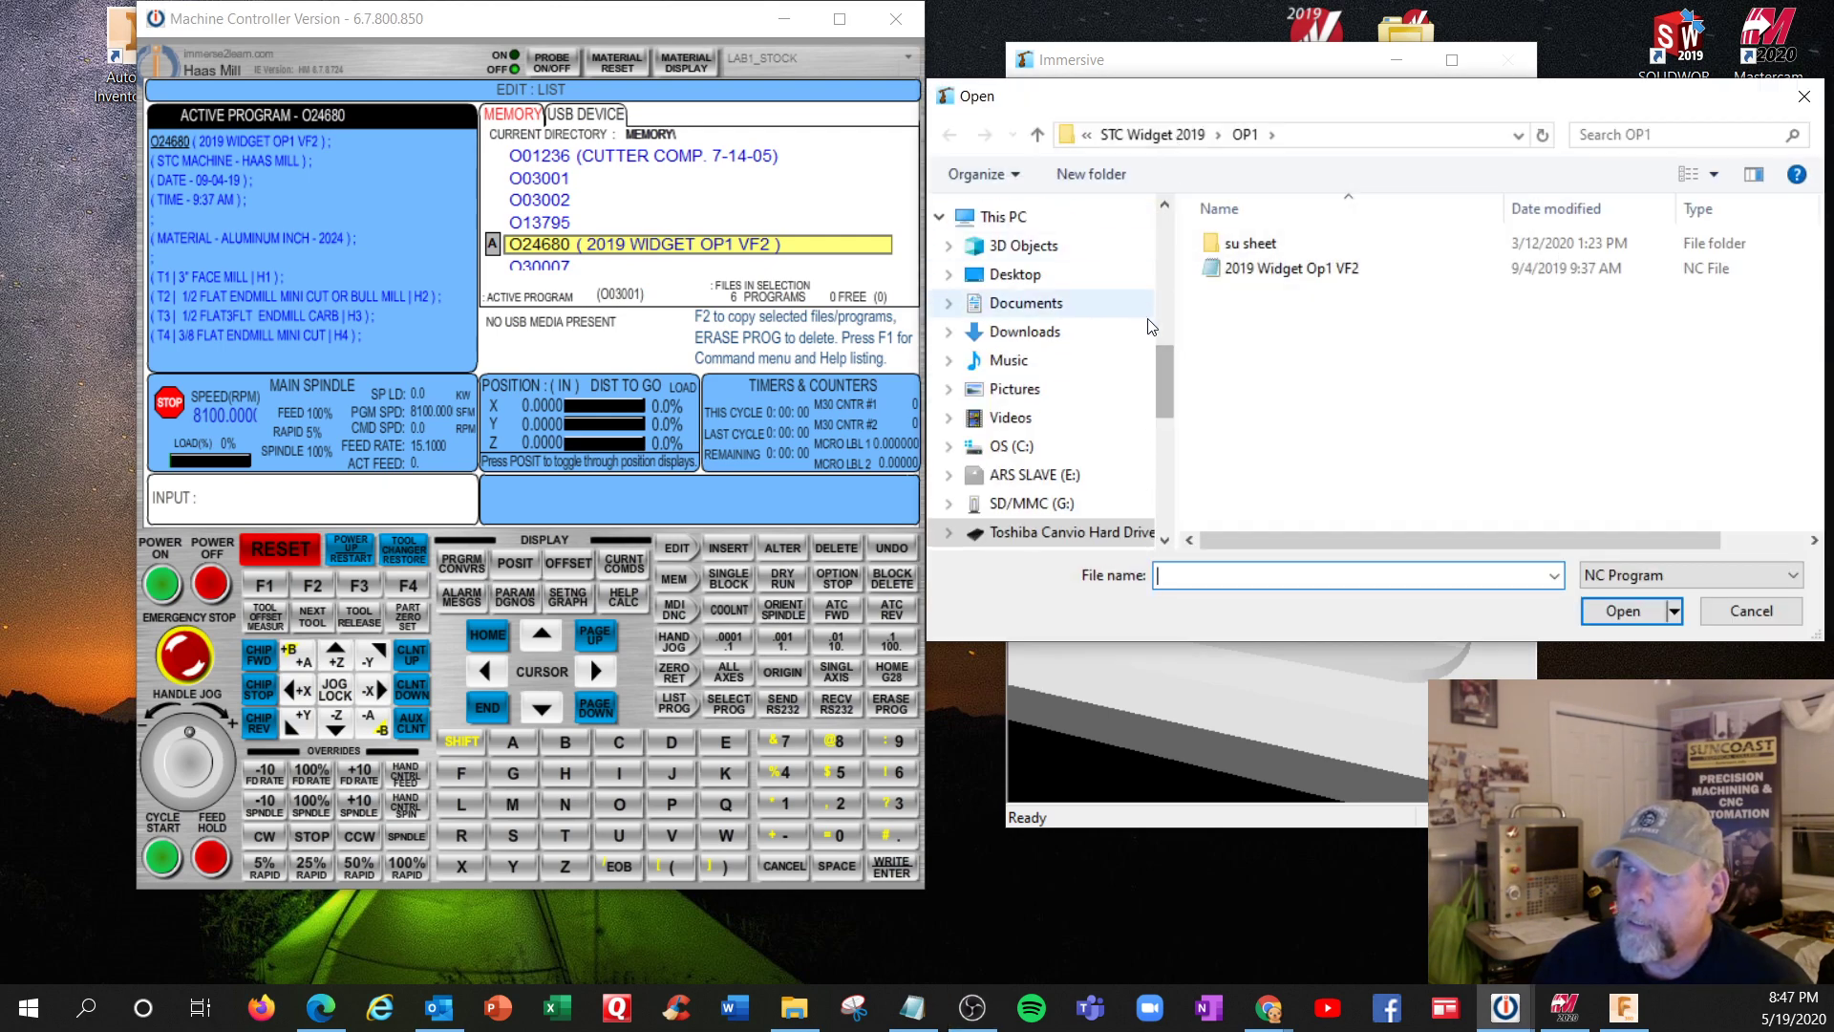
pyautogui.moveTo(1163, 348); pyautogui.dragTo(1161, 199)
pyautogui.click(1061, 258)
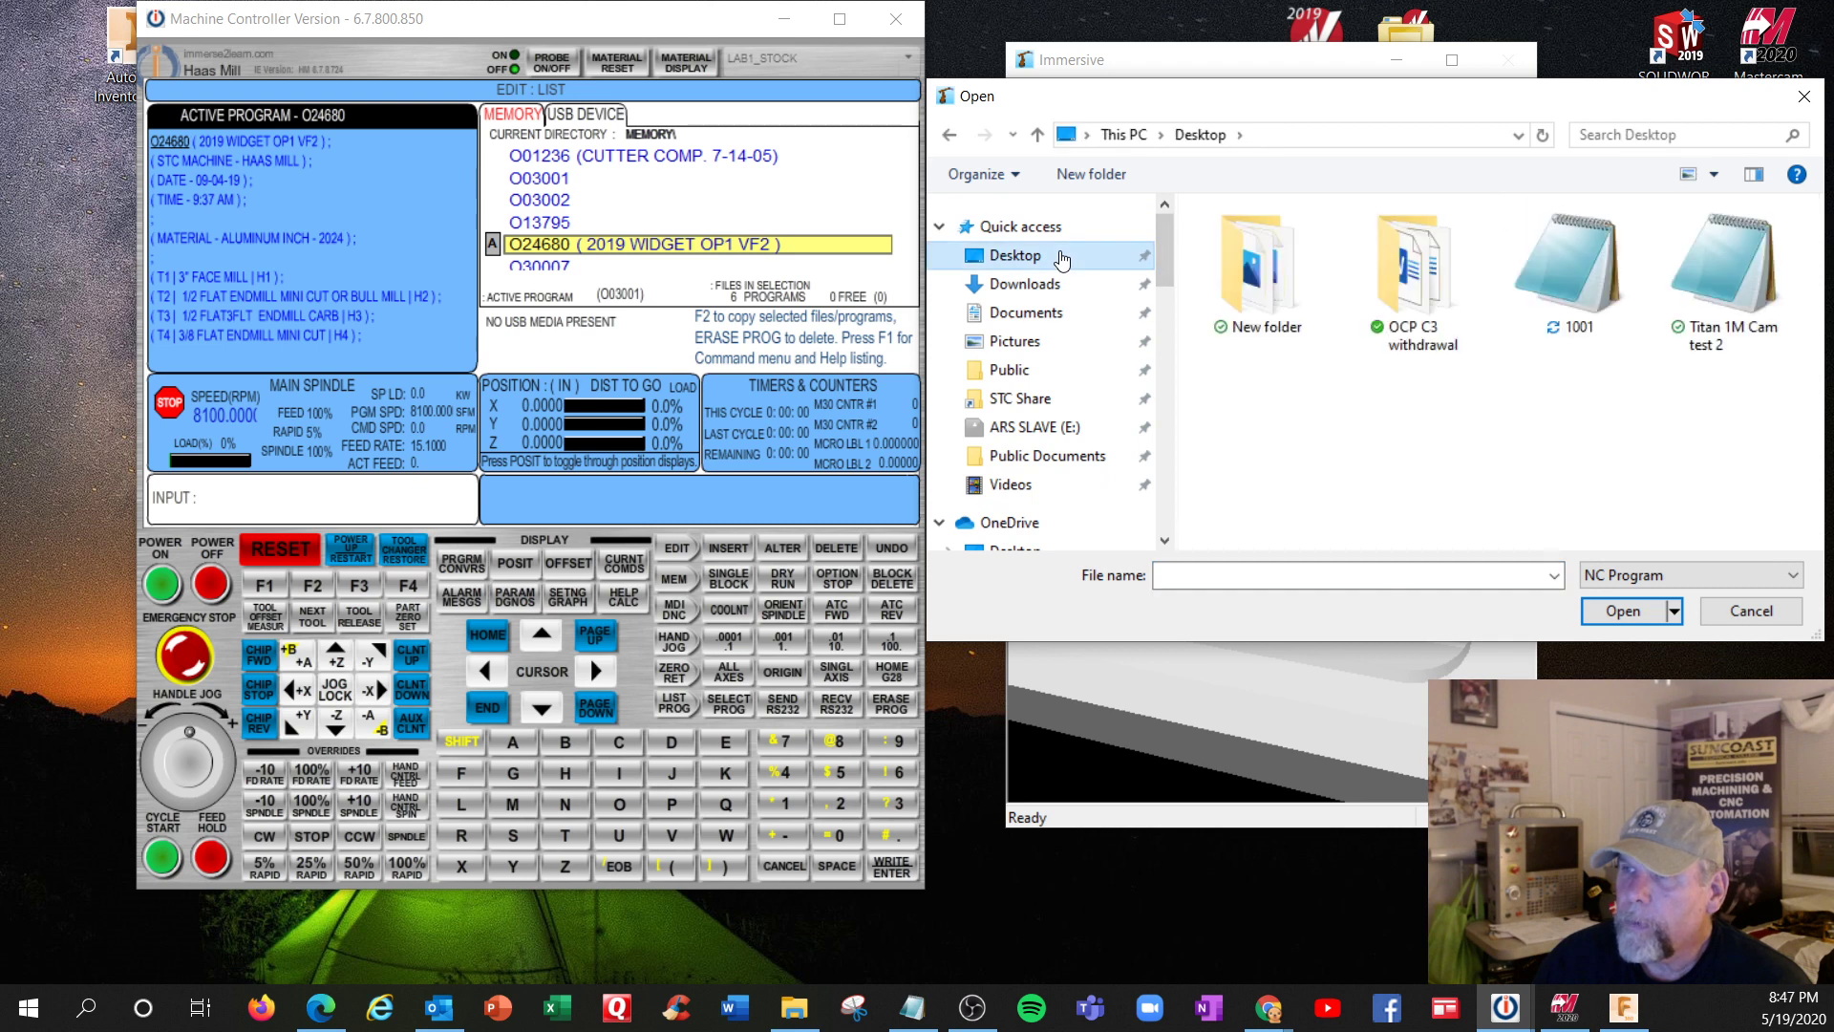
pyautogui.click(1559, 284)
pyautogui.click(1622, 611)
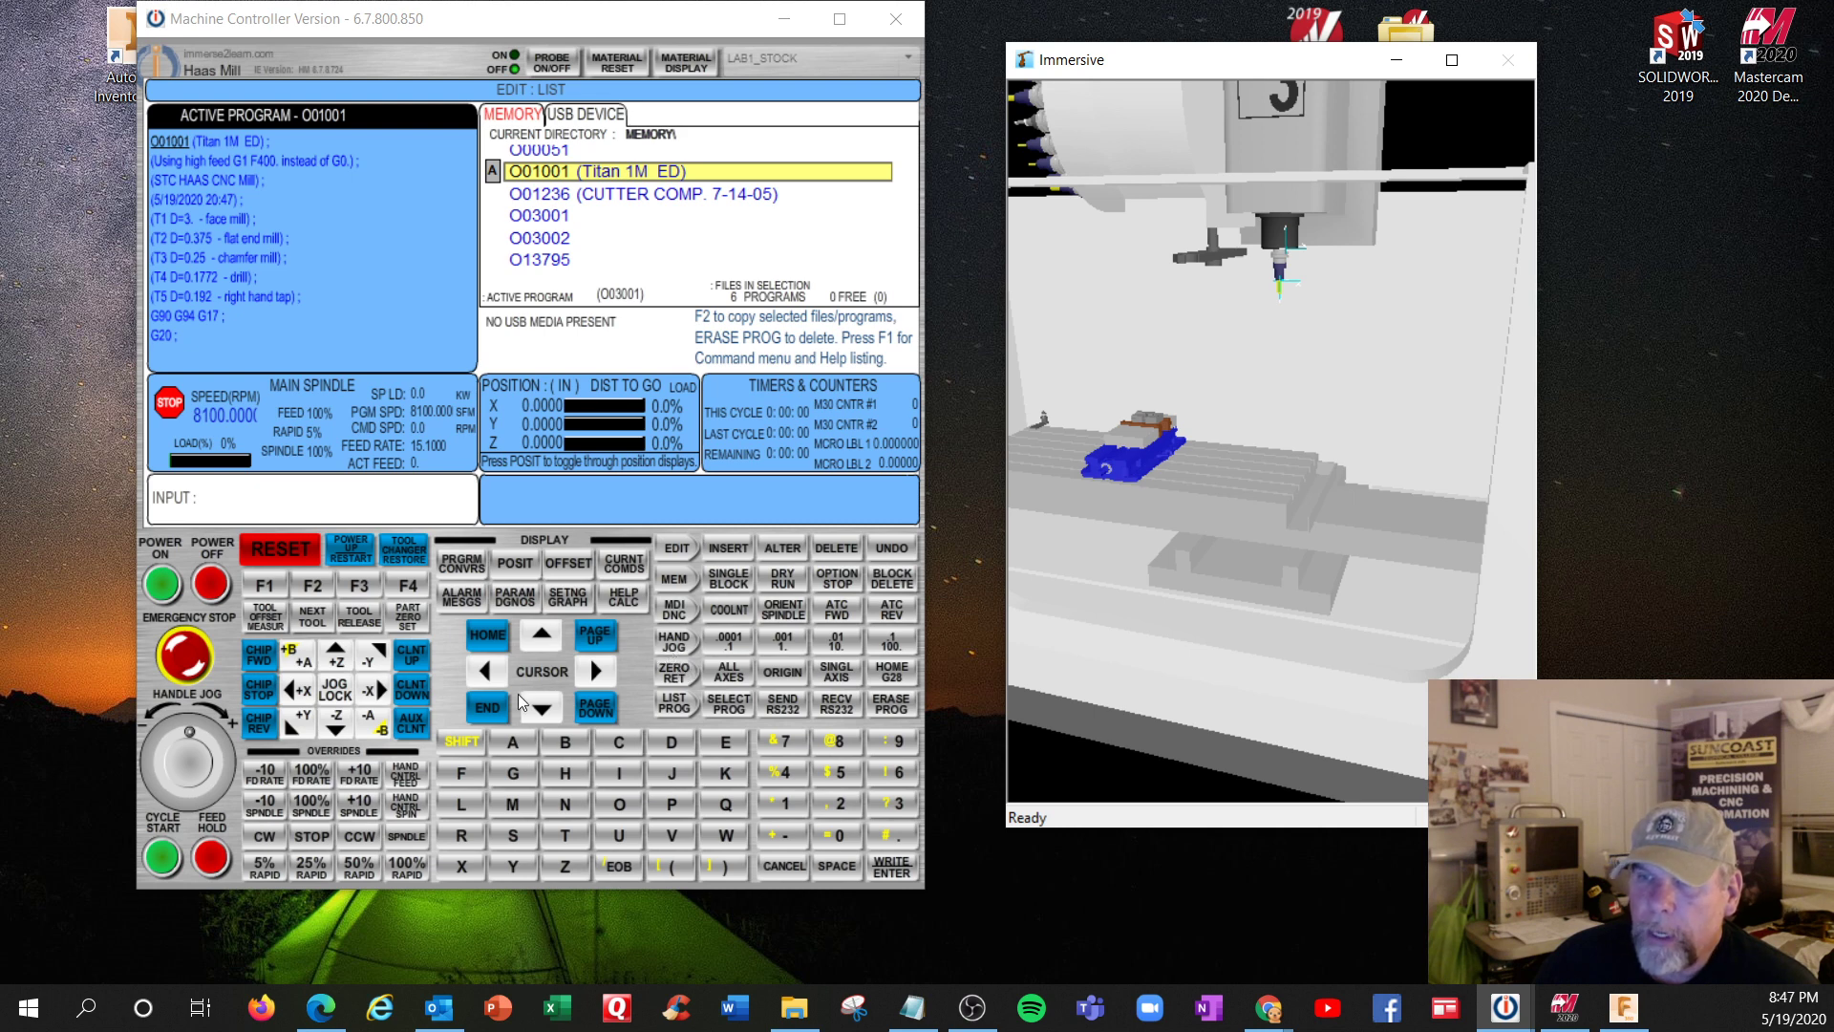
# Put the control in memory mode and start the cycle for program O01001
pyautogui.click(164, 865)
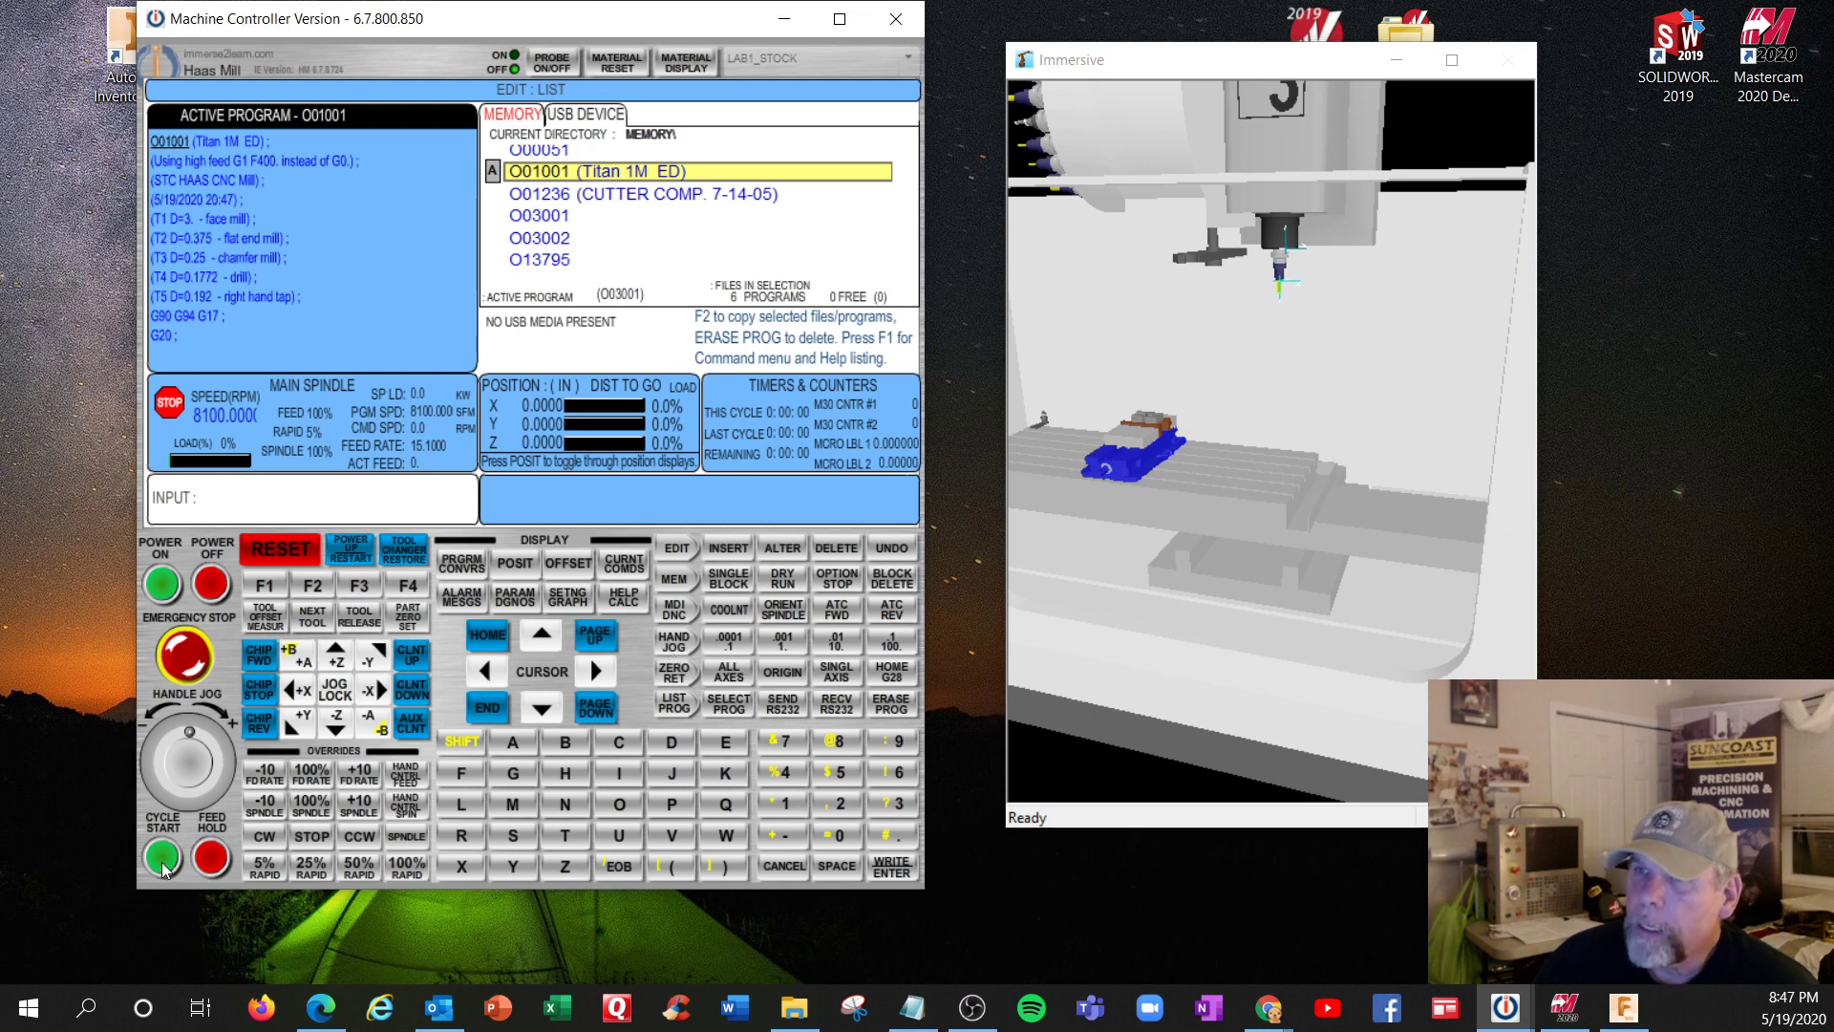
pyautogui.click(675, 580)
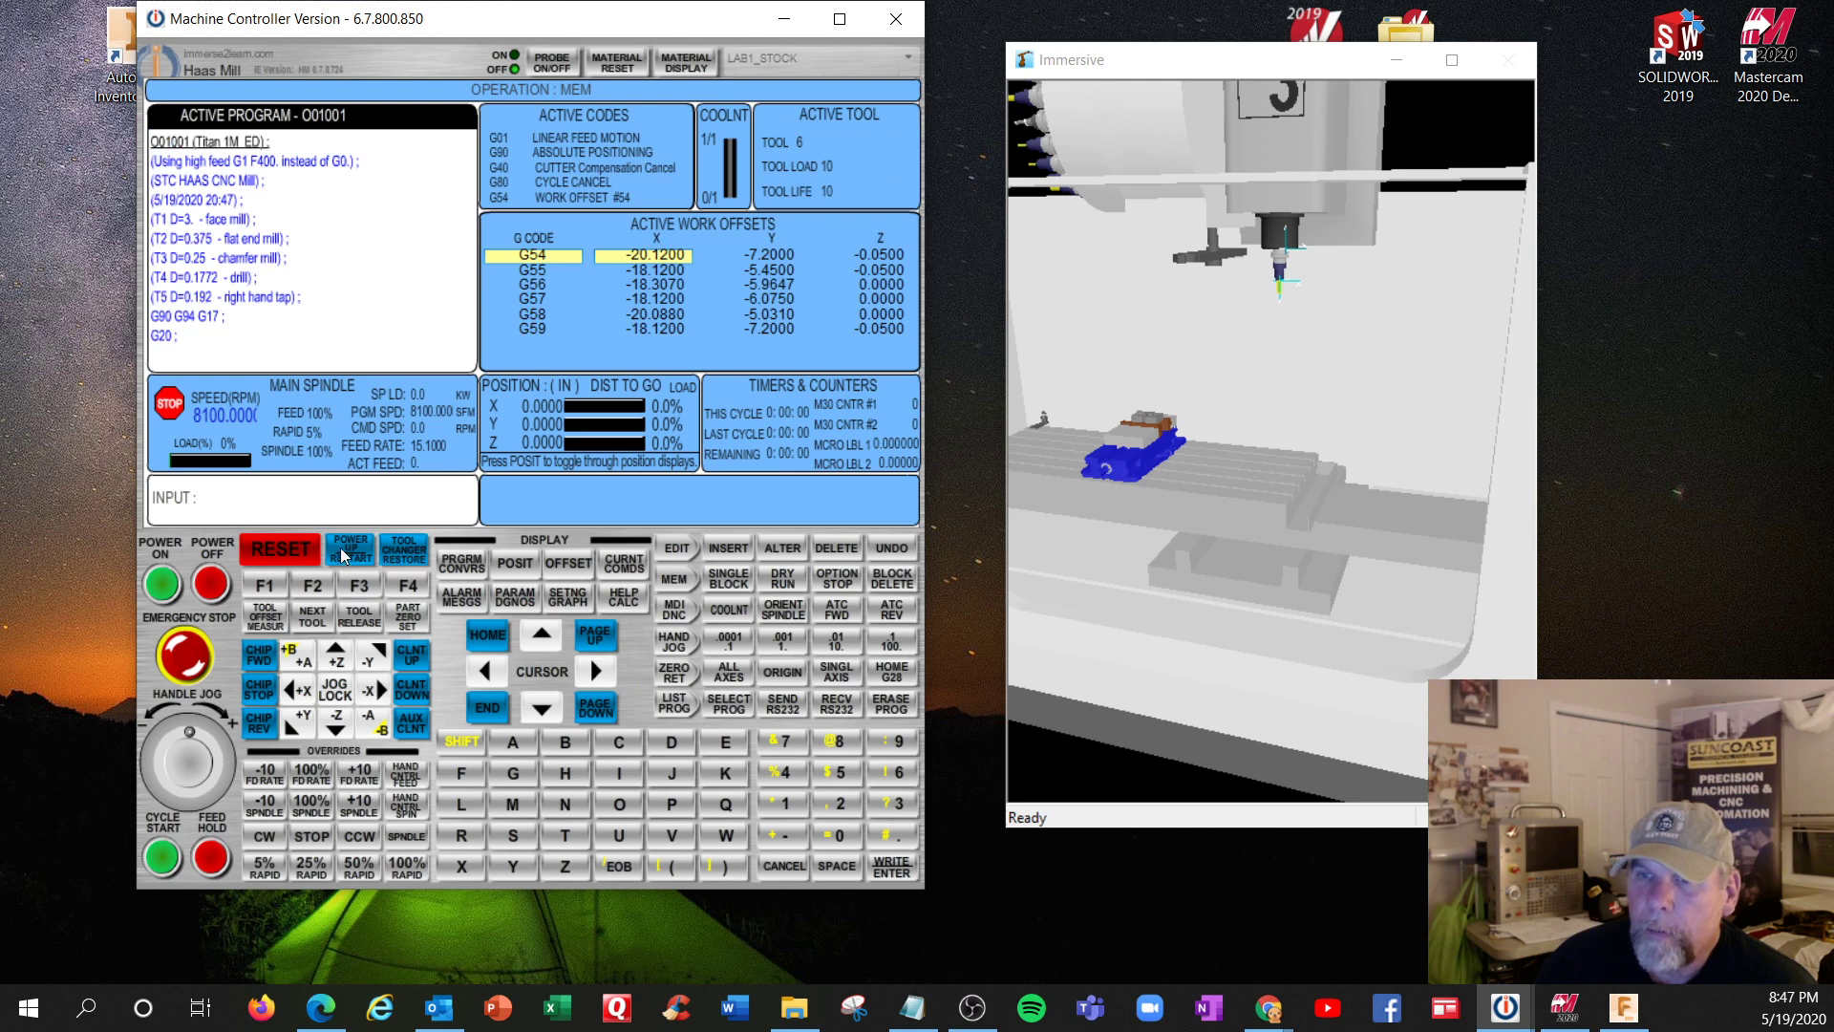
pyautogui.click(164, 865)
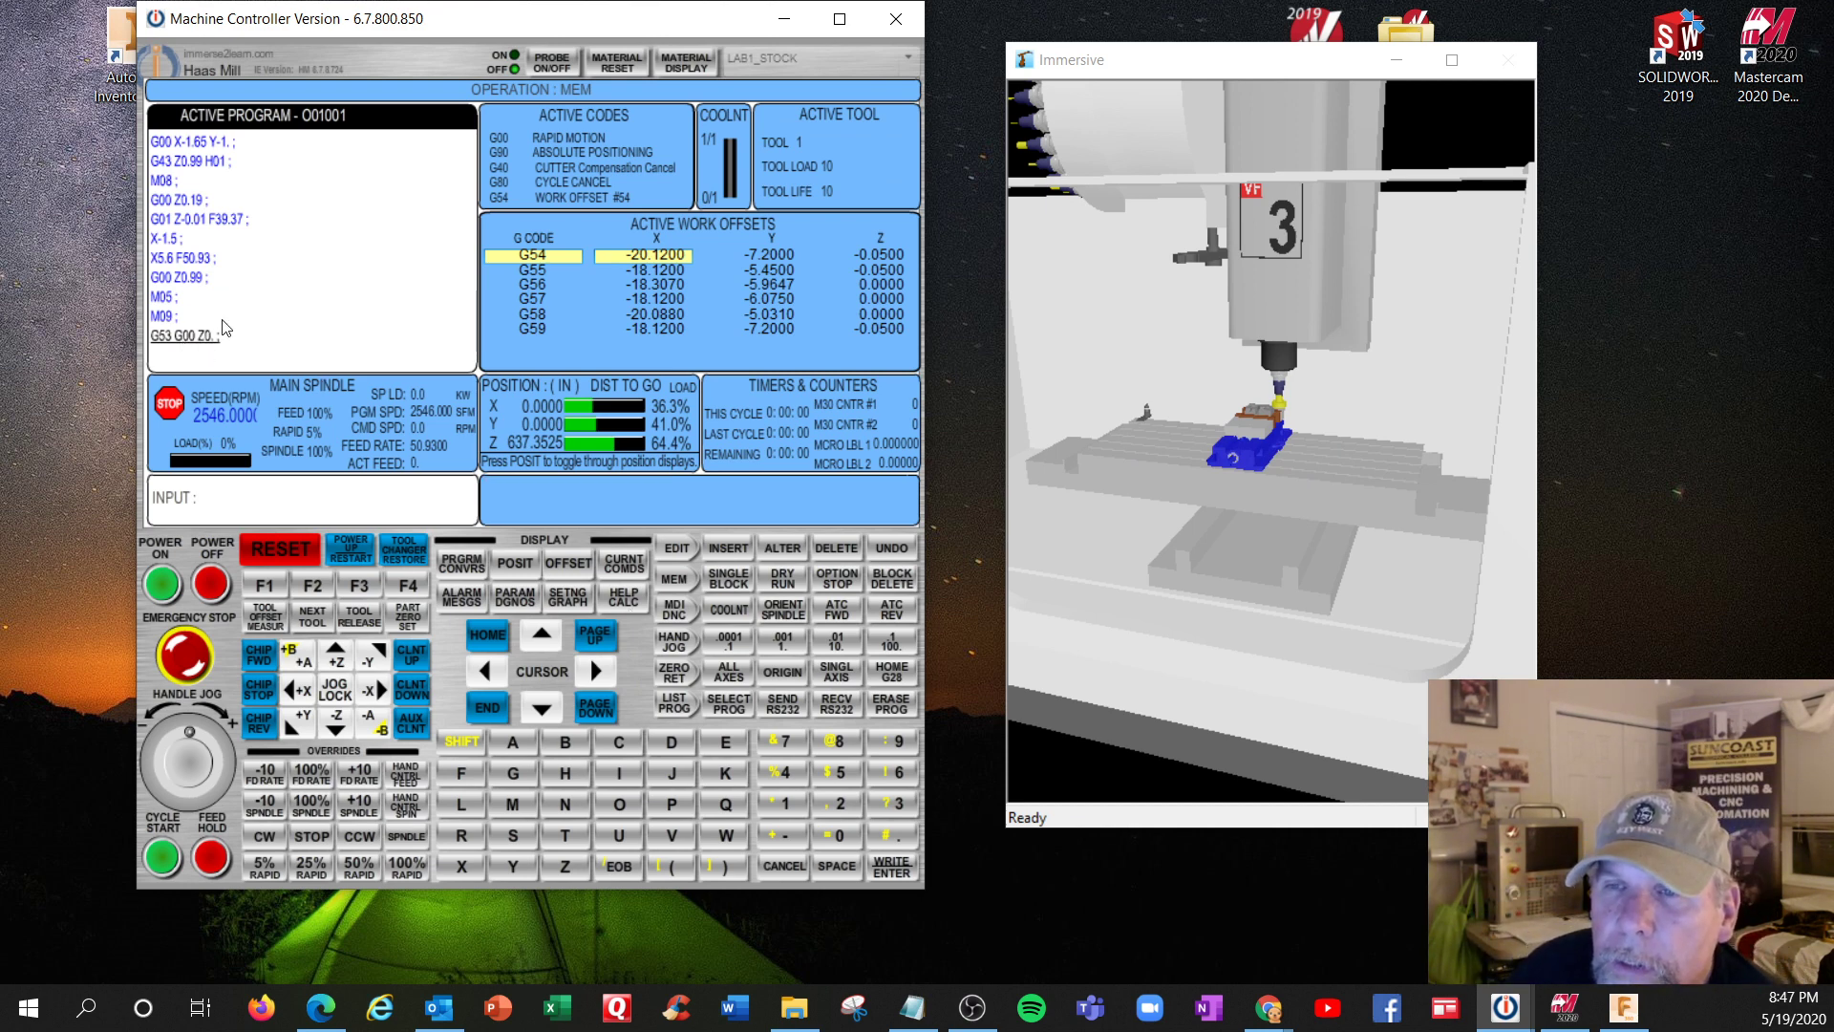
# Reset the control to clear the Z over travel alarm and send the machine to its G28 home position
pyautogui.scroll(2, 1190, 457)
pyautogui.scroll(5, 1189, 457)
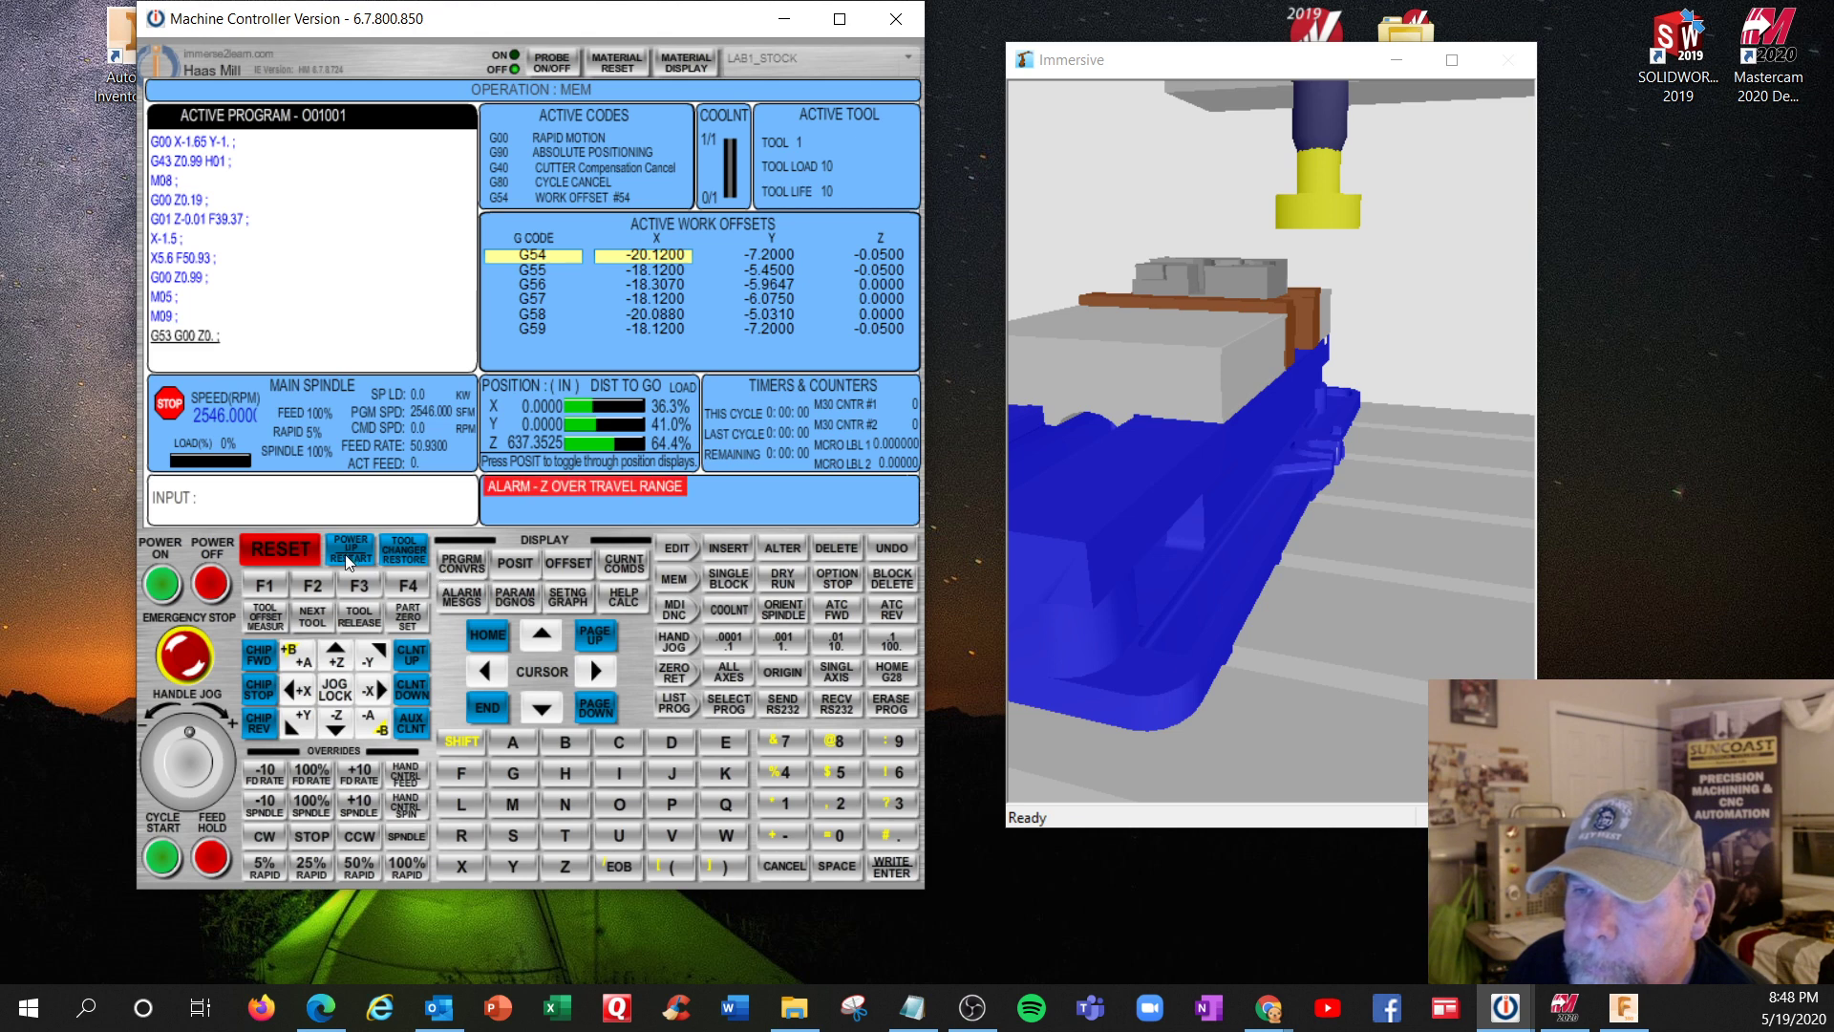
pyautogui.click(302, 548)
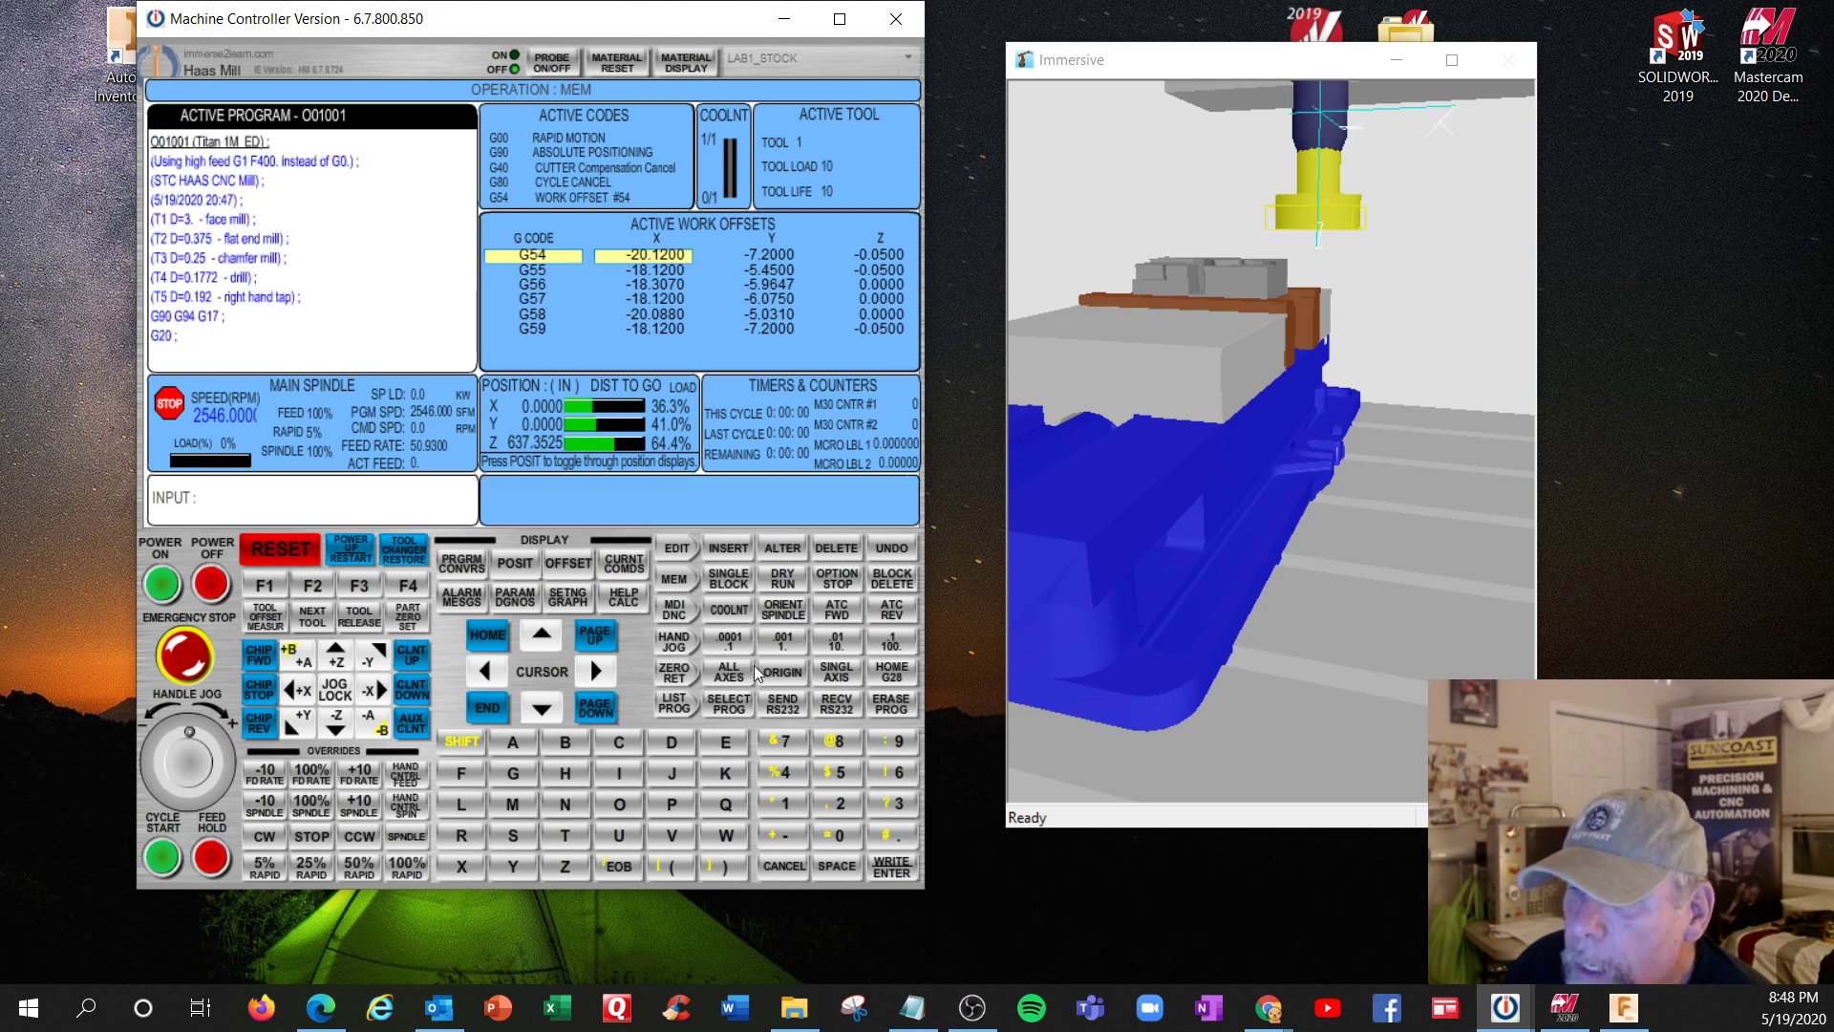
pyautogui.click(888, 680)
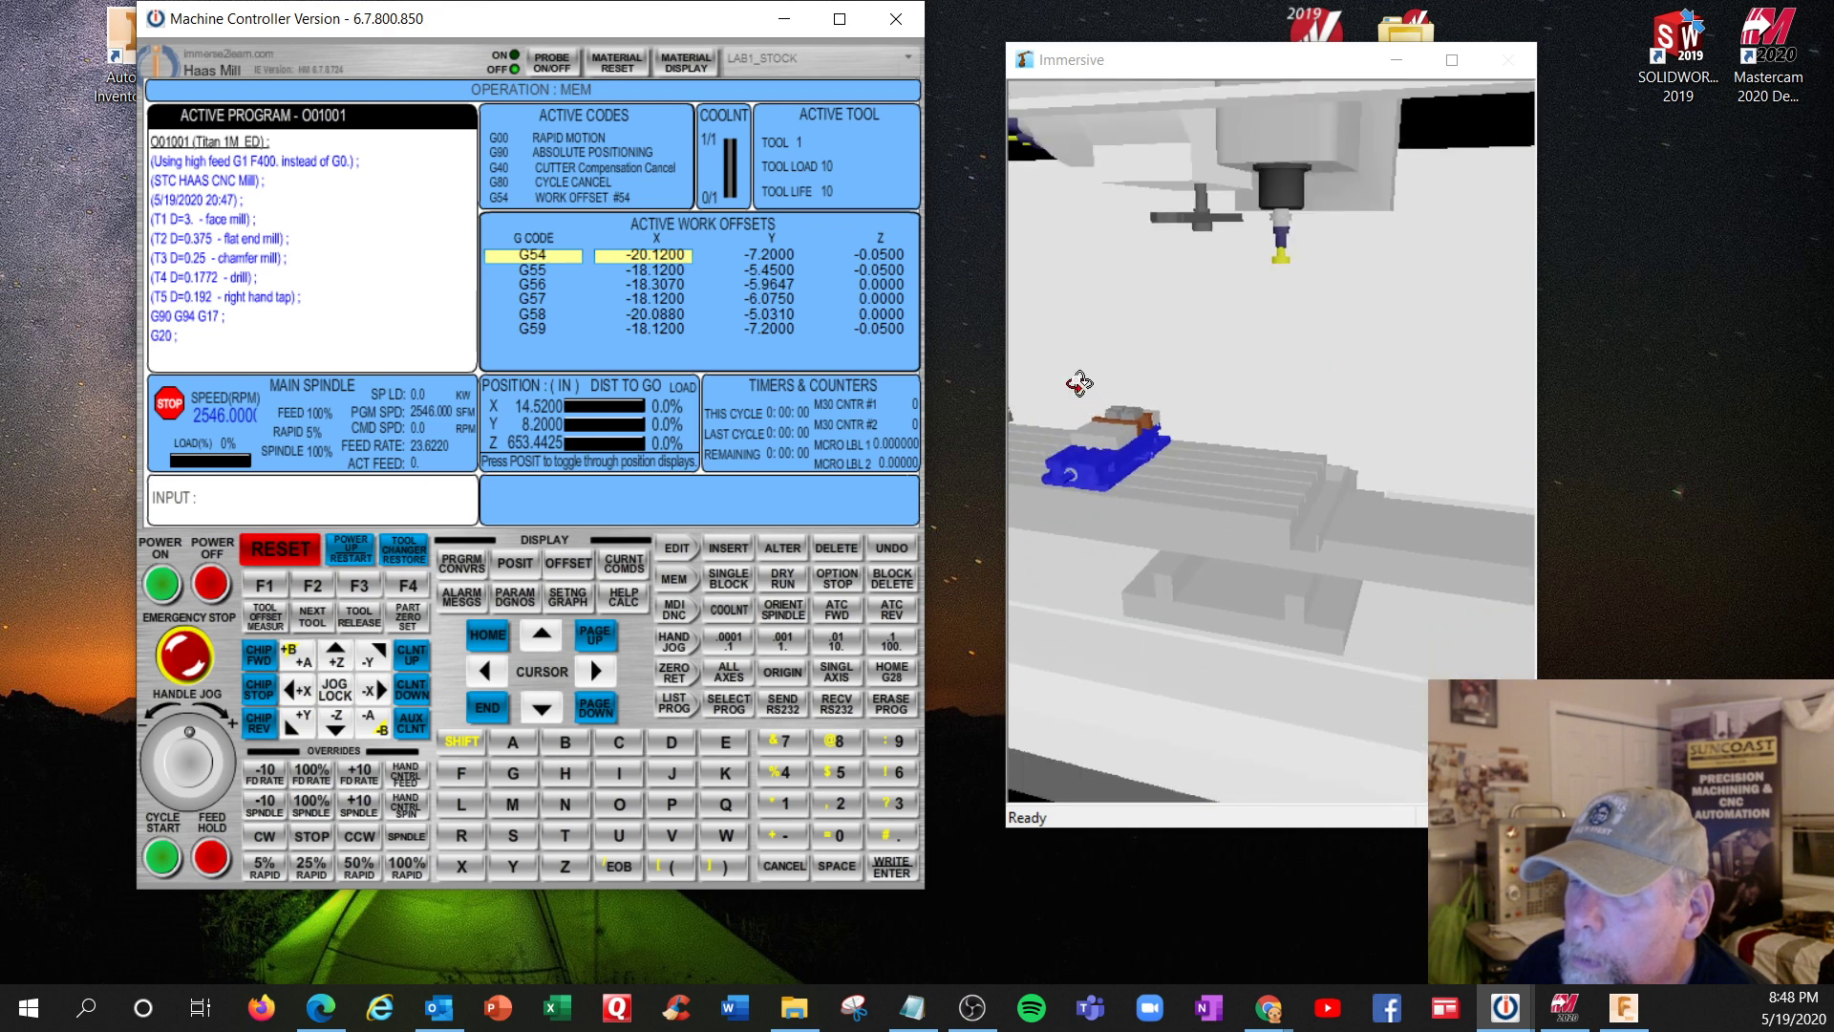
# Turn on Single Block and step program O01001 from its header through the tool 1 call to G43 Z0.99 H01
pyautogui.scroll(2, 1049, 371)
pyautogui.scroll(-4, 1048, 369)
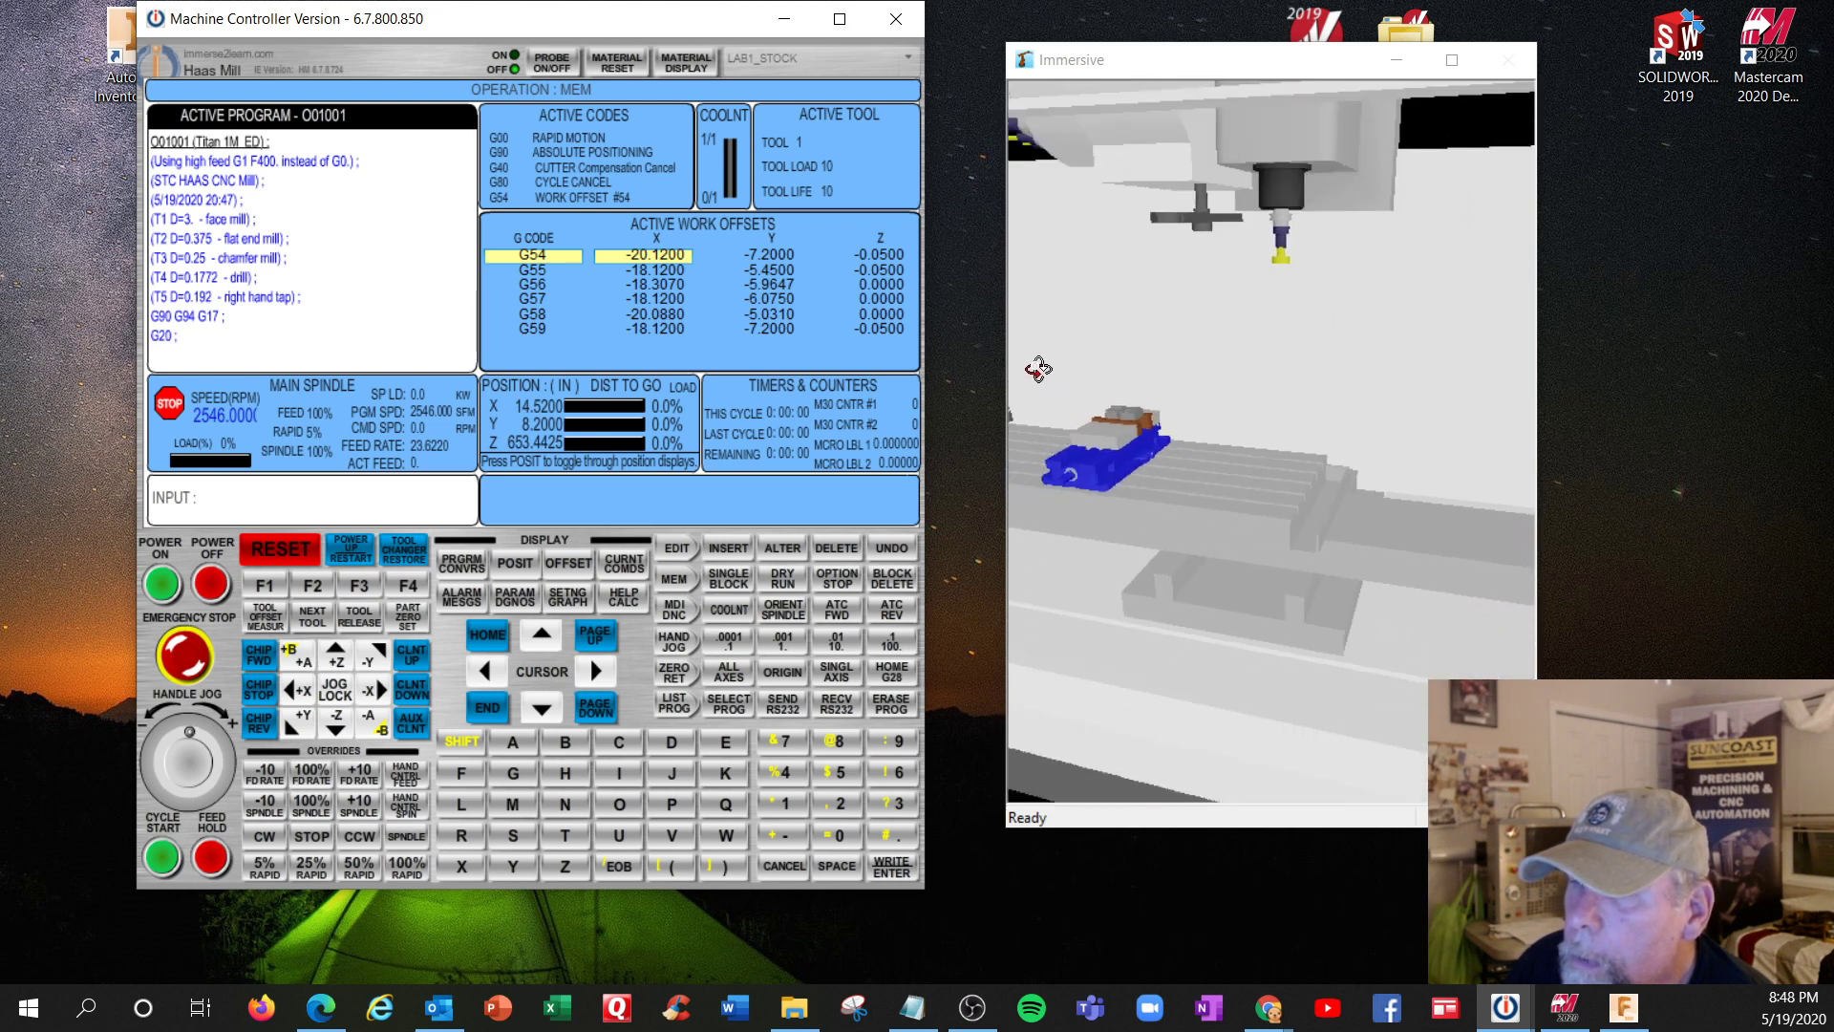
pyautogui.moveTo(1001, 372); pyautogui.dragTo(1014, 383)
pyautogui.click(730, 577)
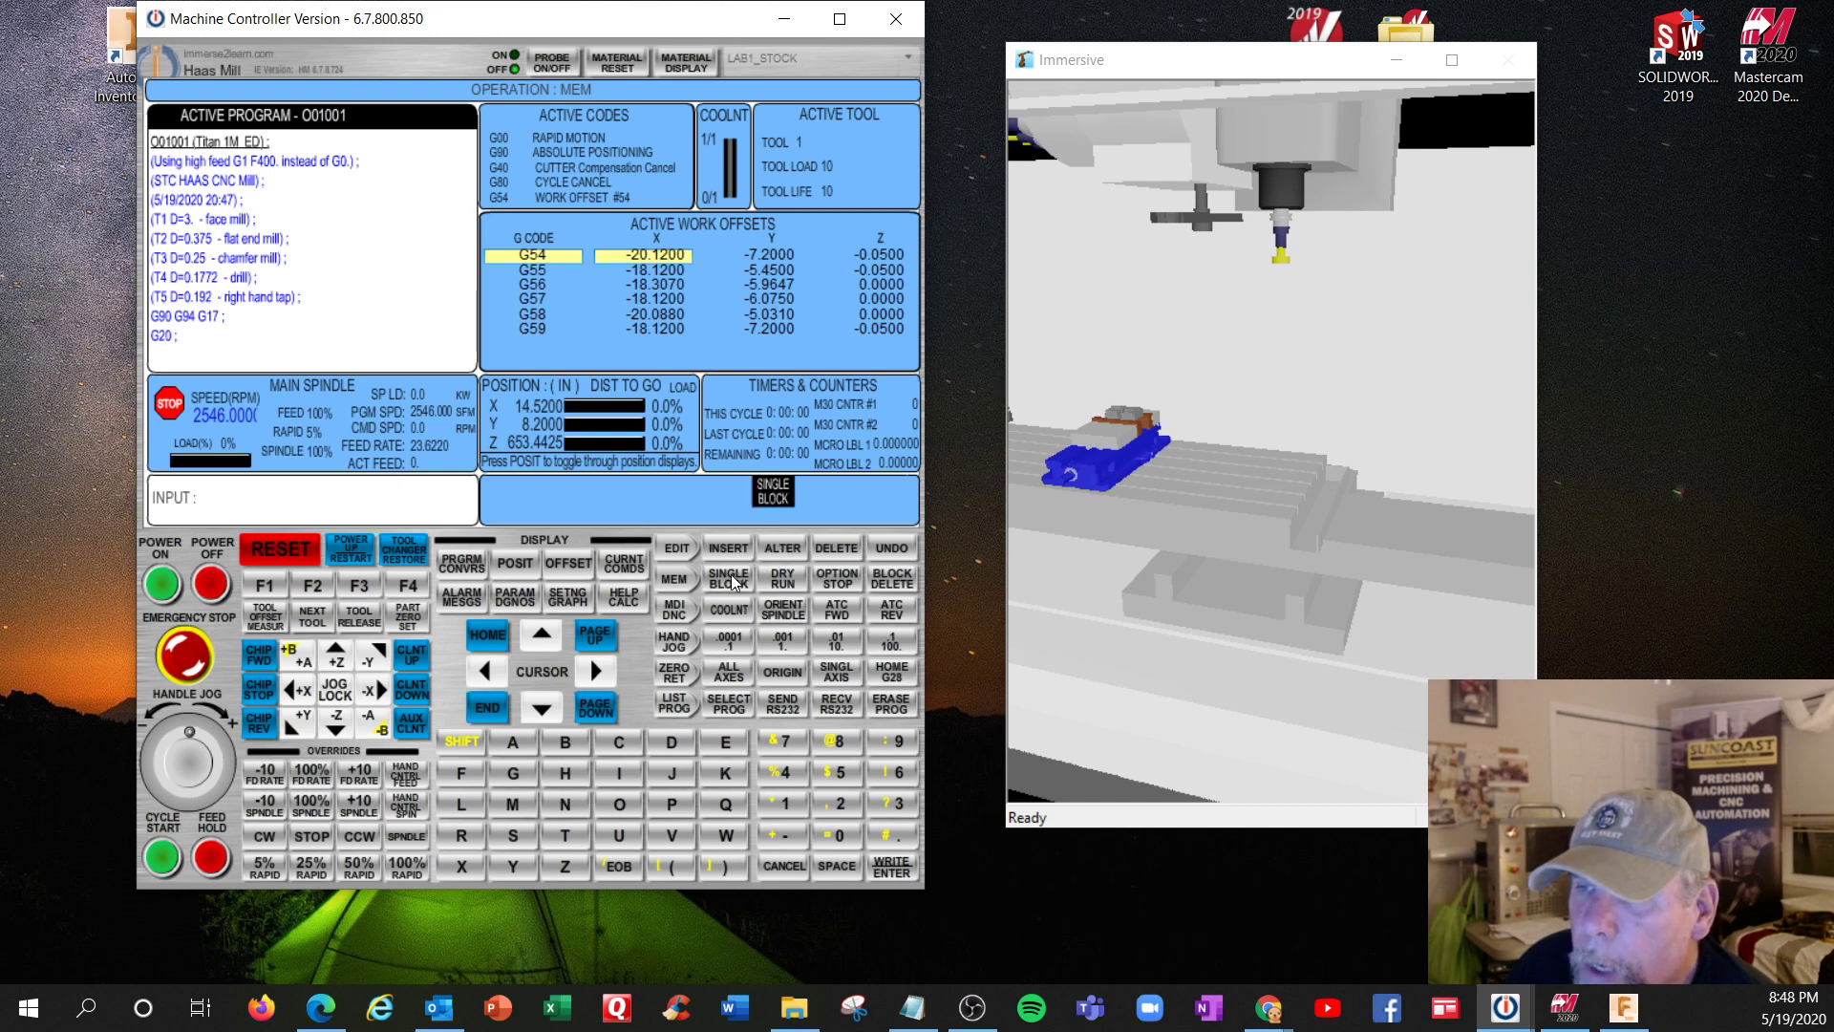
pyautogui.click(164, 855)
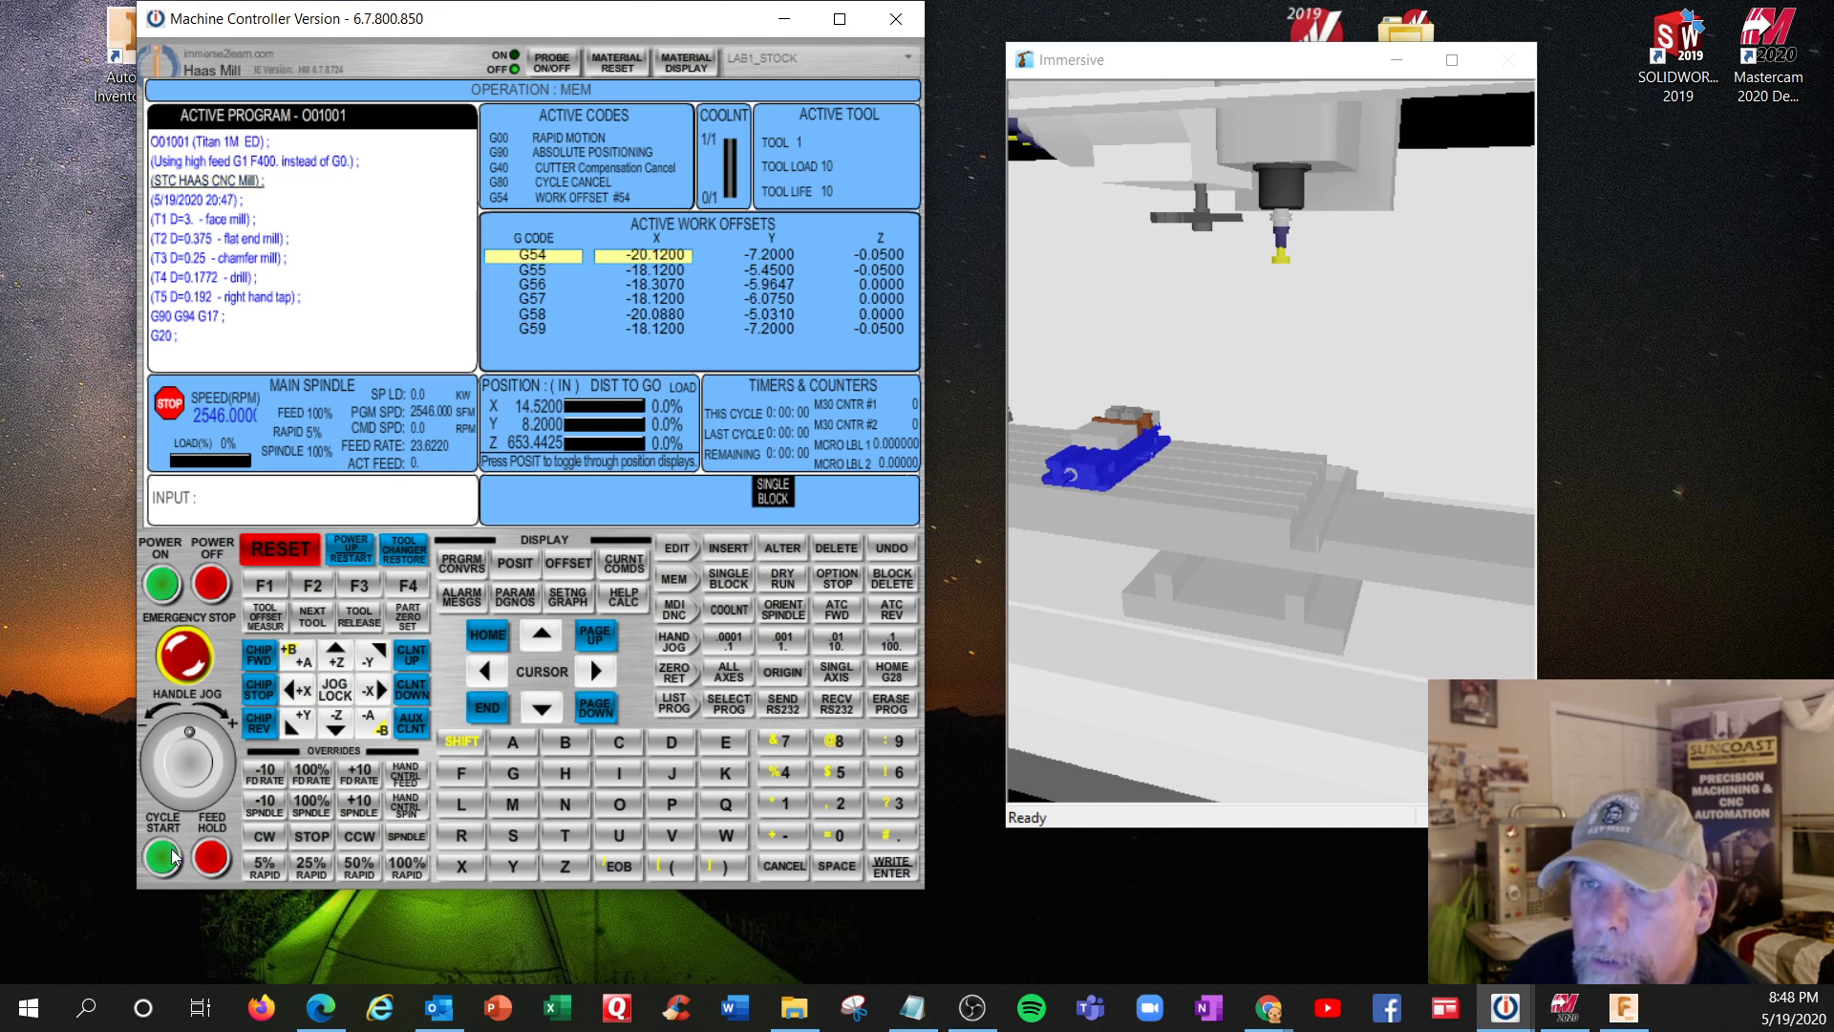
pyautogui.click(172, 855)
pyautogui.click(172, 855)
pyautogui.click(172, 854)
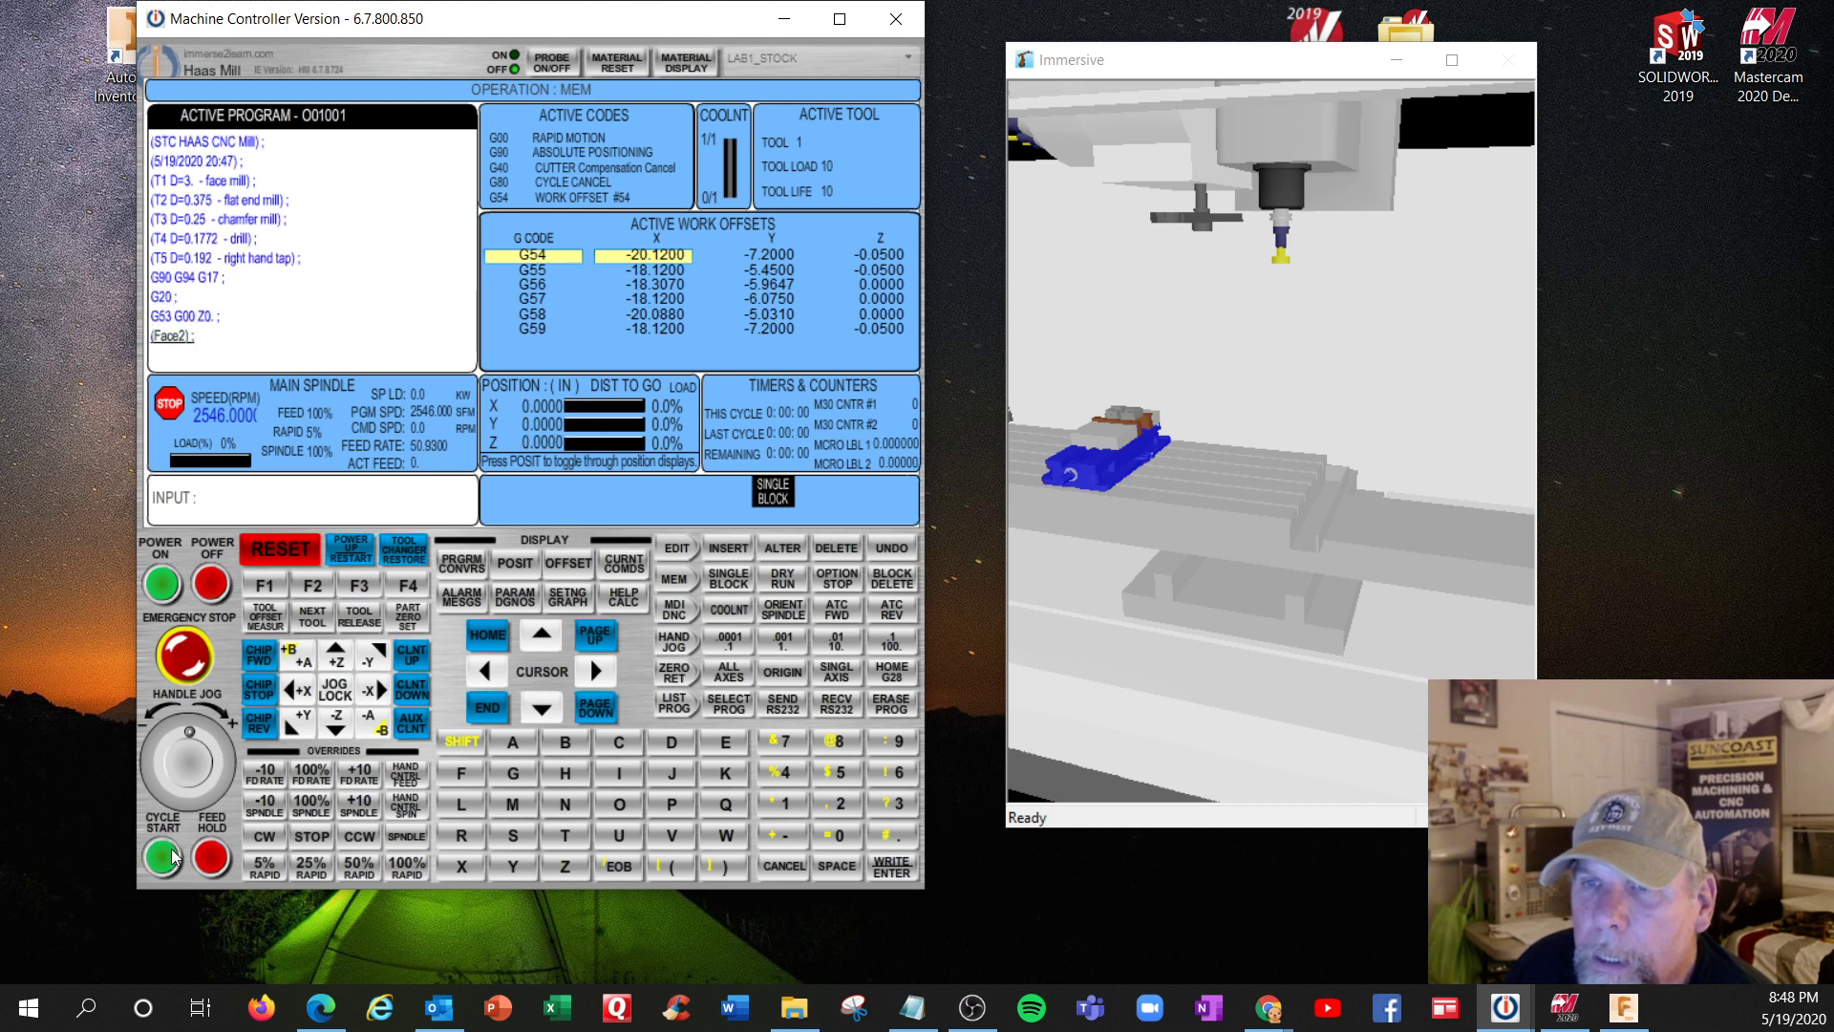
pyautogui.click(172, 855)
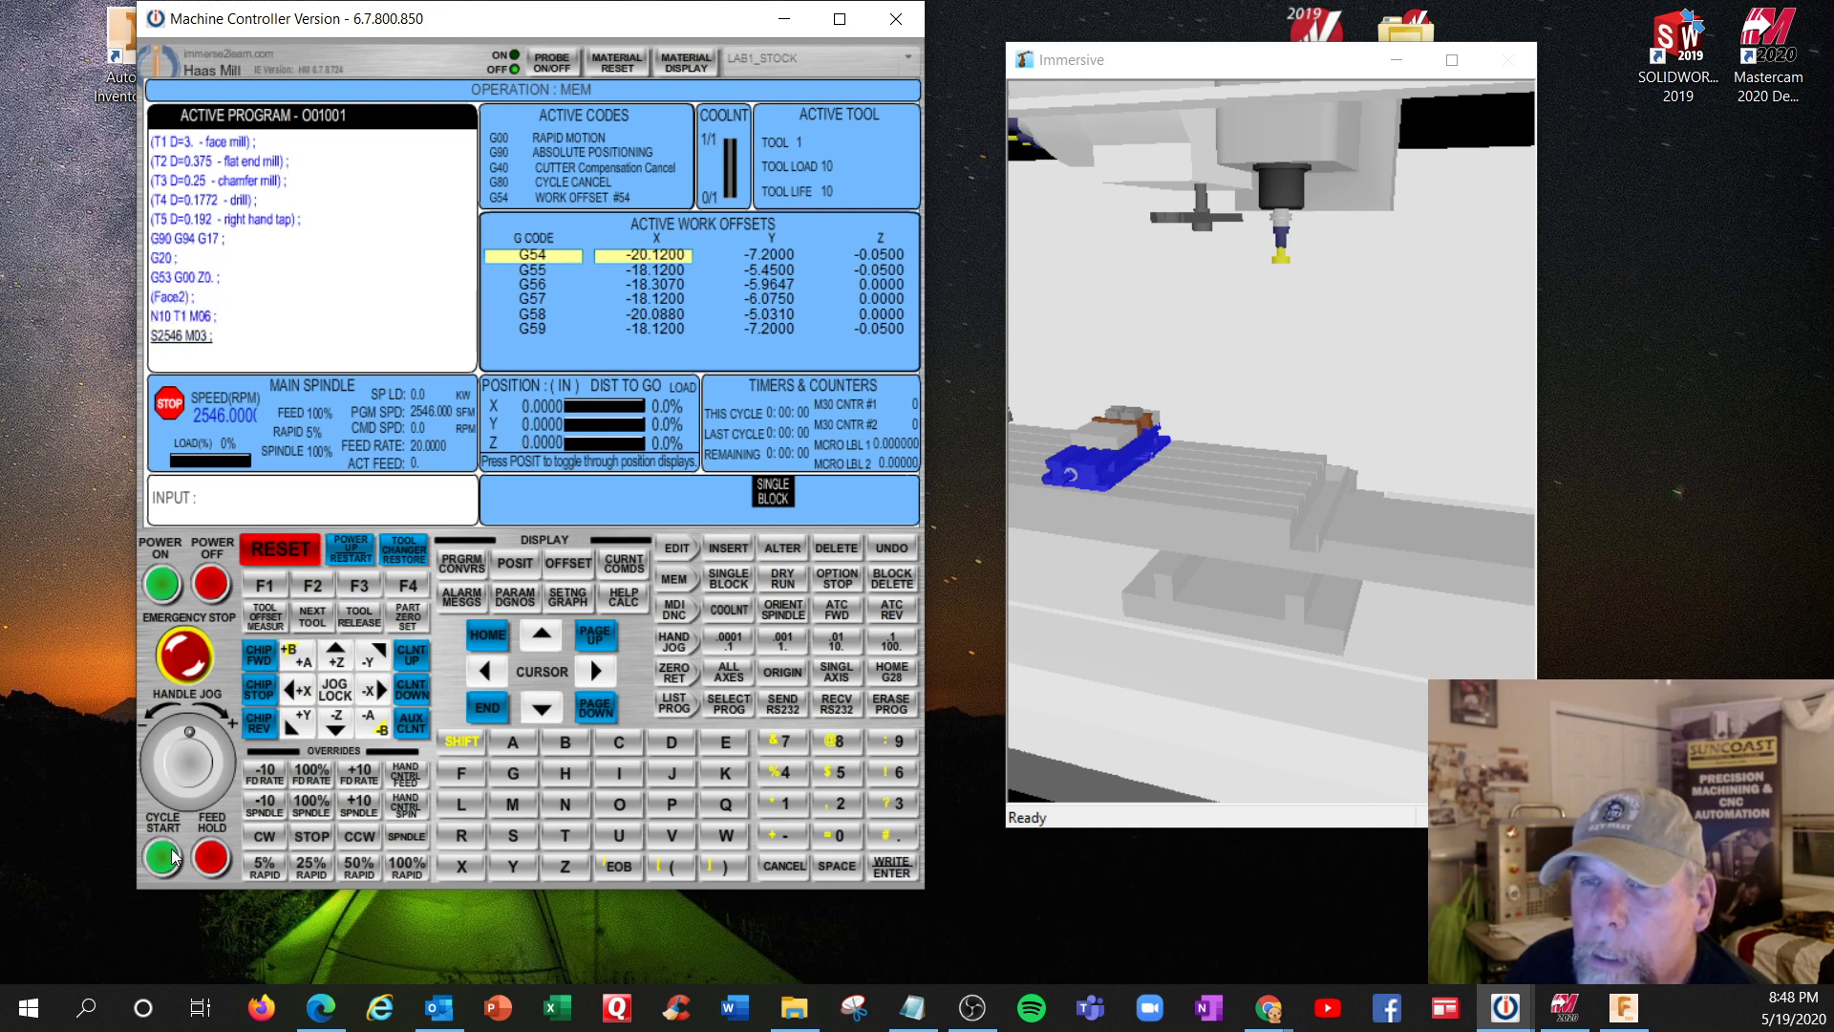
pyautogui.click(172, 855)
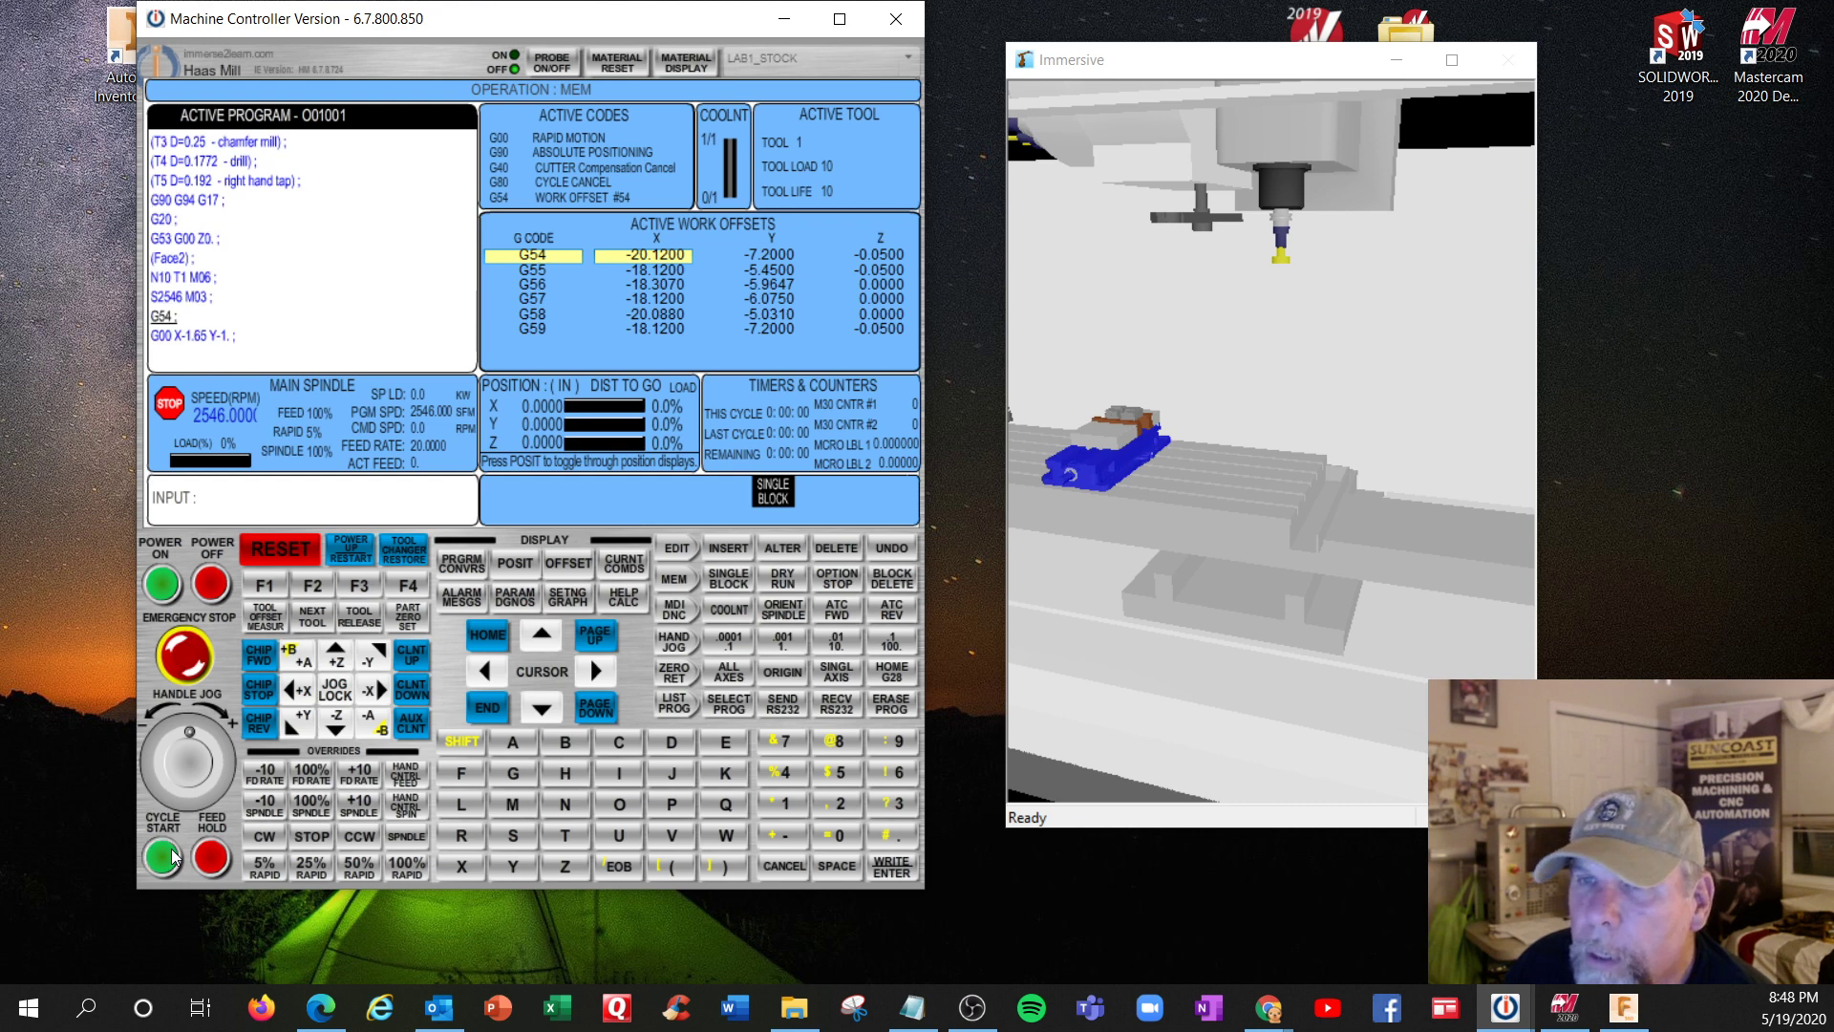
pyautogui.click(171, 855)
pyautogui.click(172, 855)
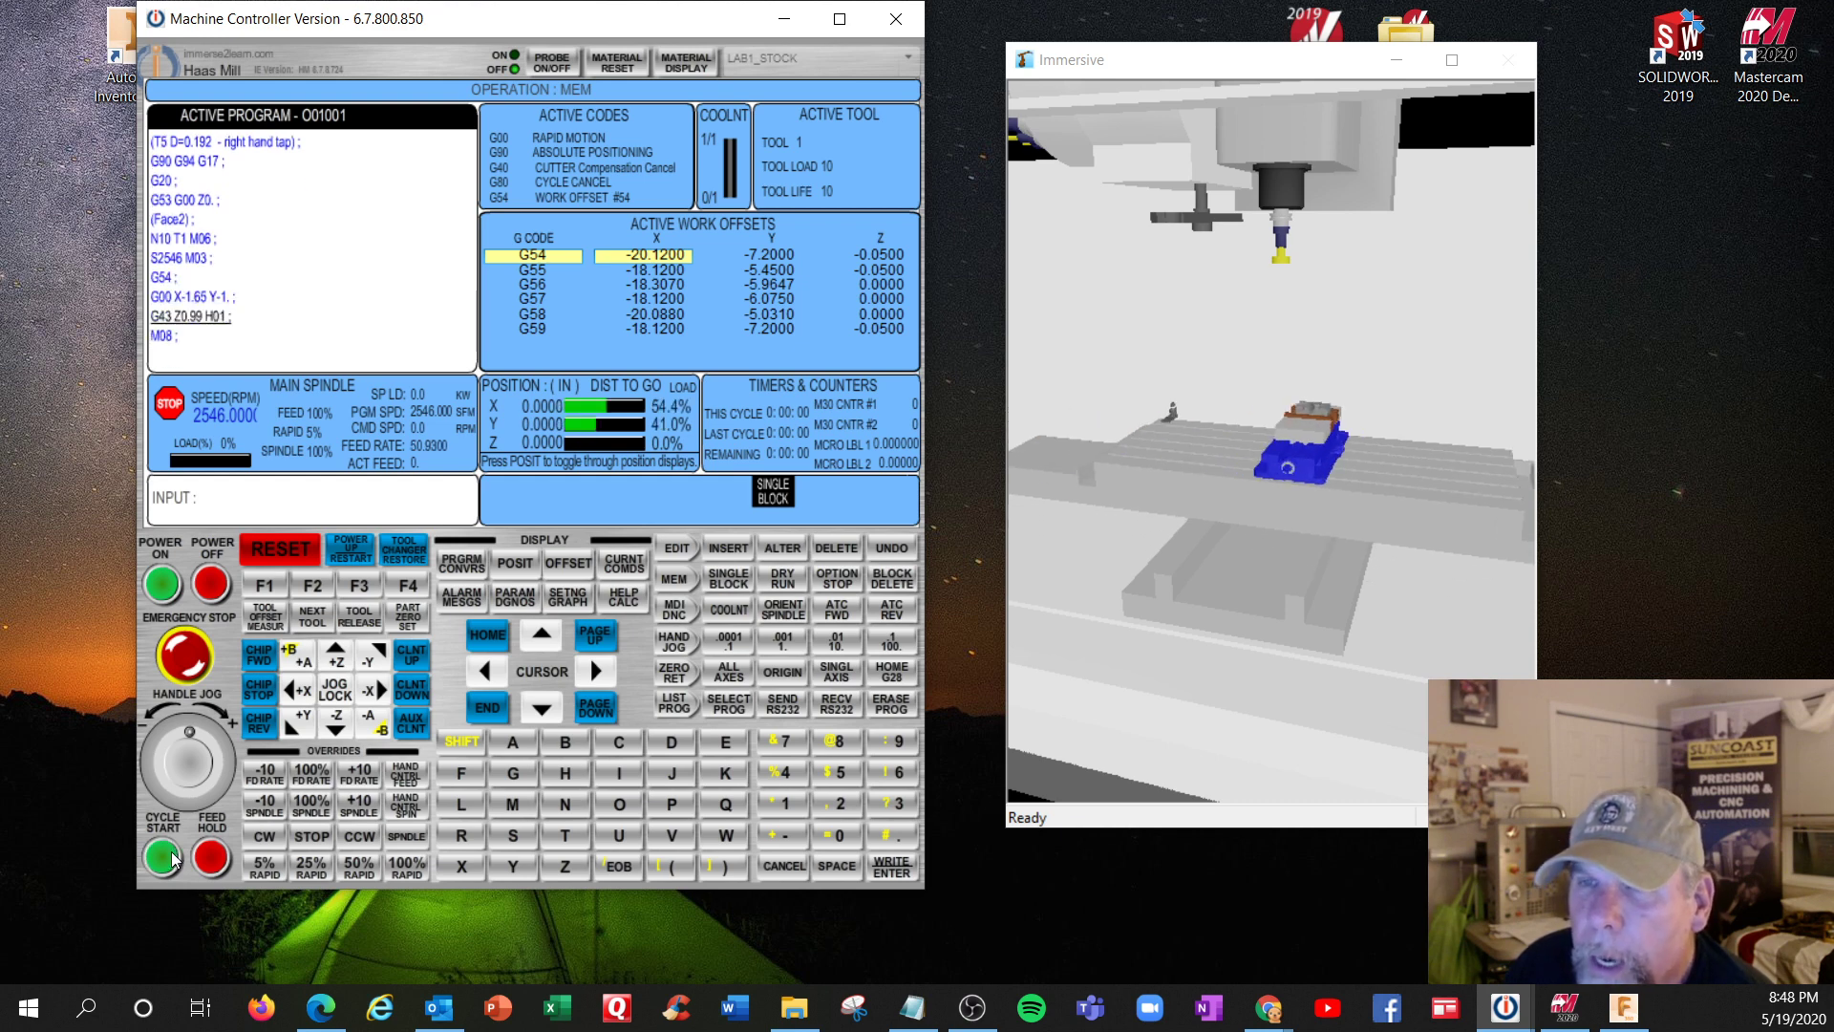
pyautogui.click(172, 855)
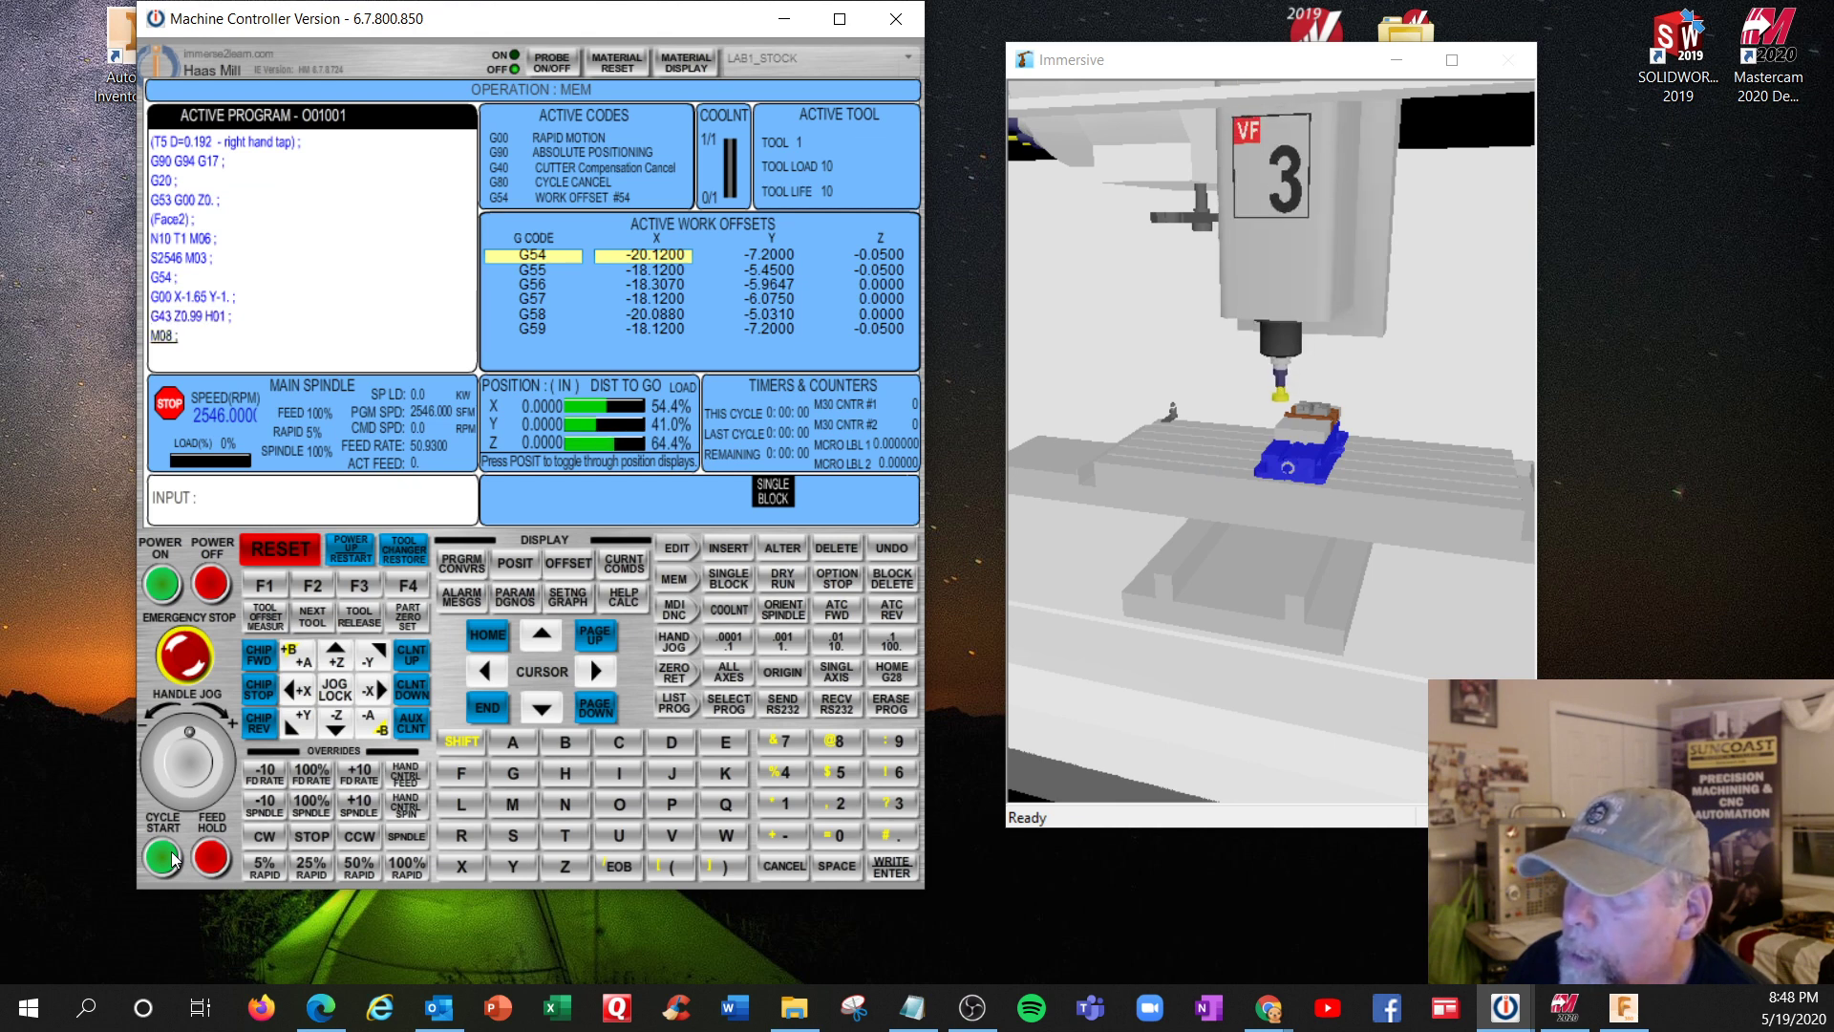
# Step through the Face2 cutting moves in single block, up to and including the G53 G00 Z0. retract
pyautogui.click(173, 859)
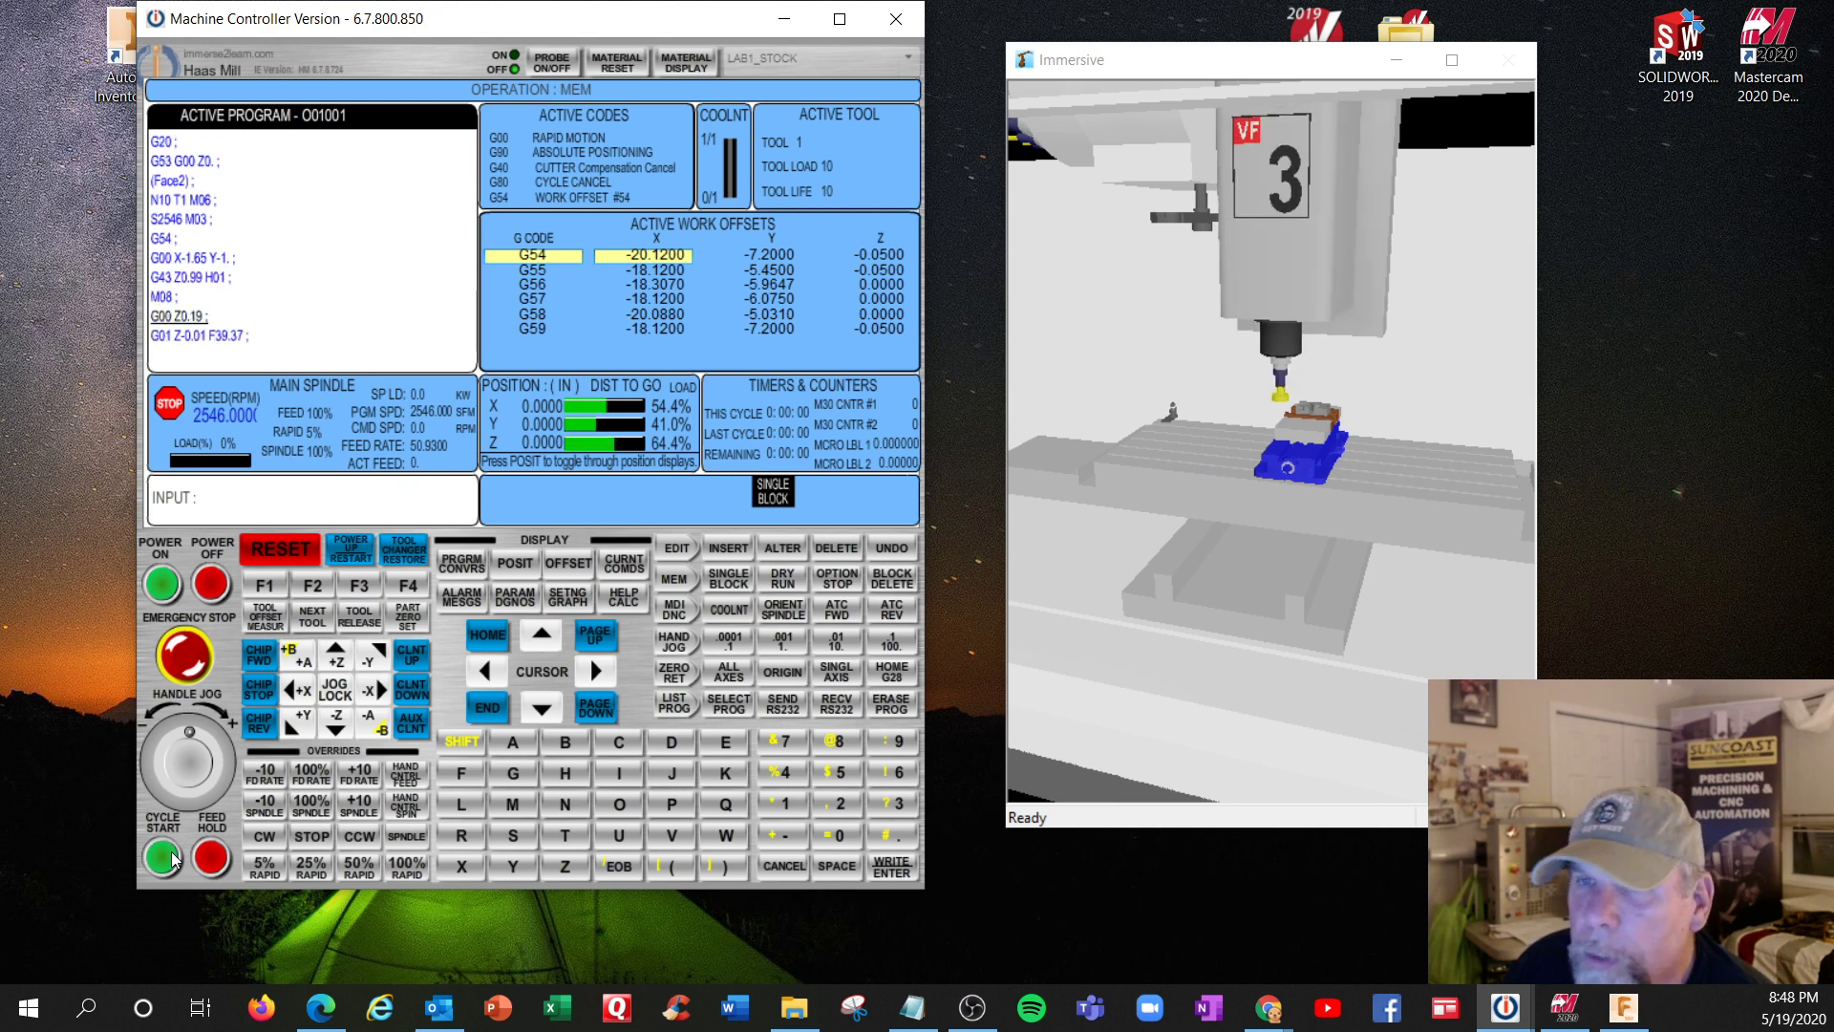
pyautogui.click(172, 858)
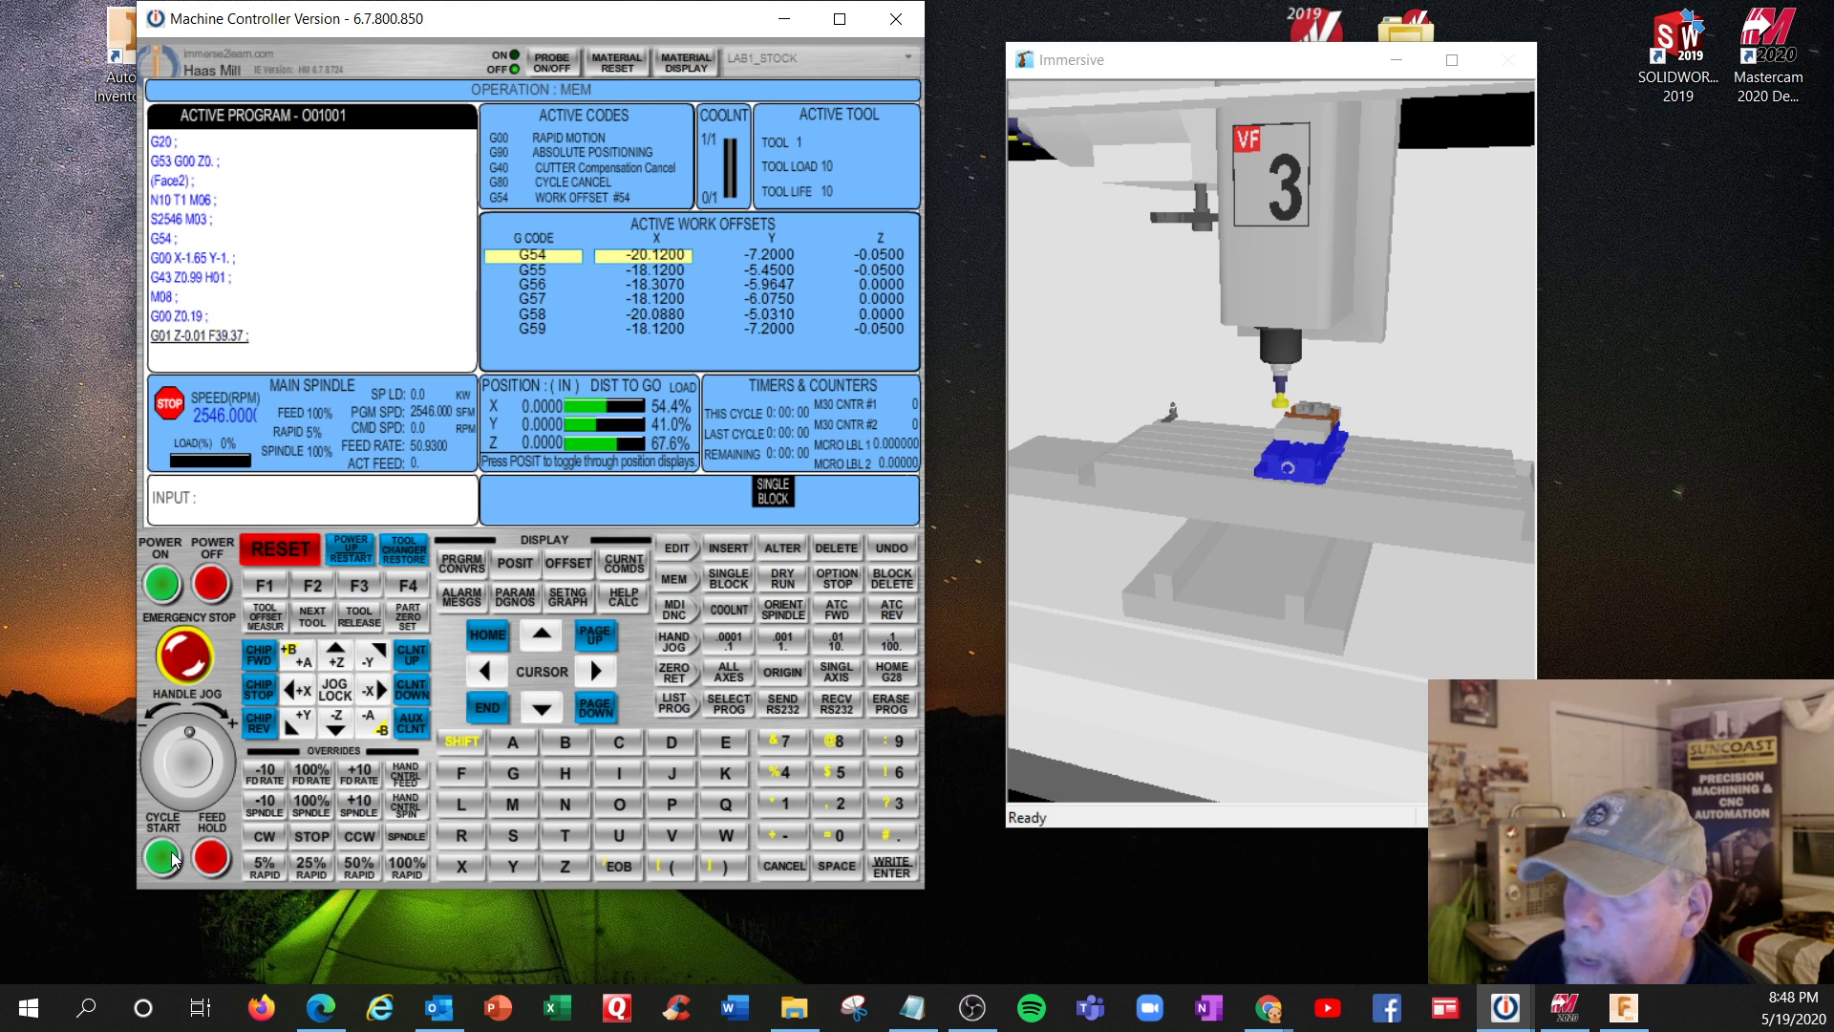
pyautogui.click(171, 858)
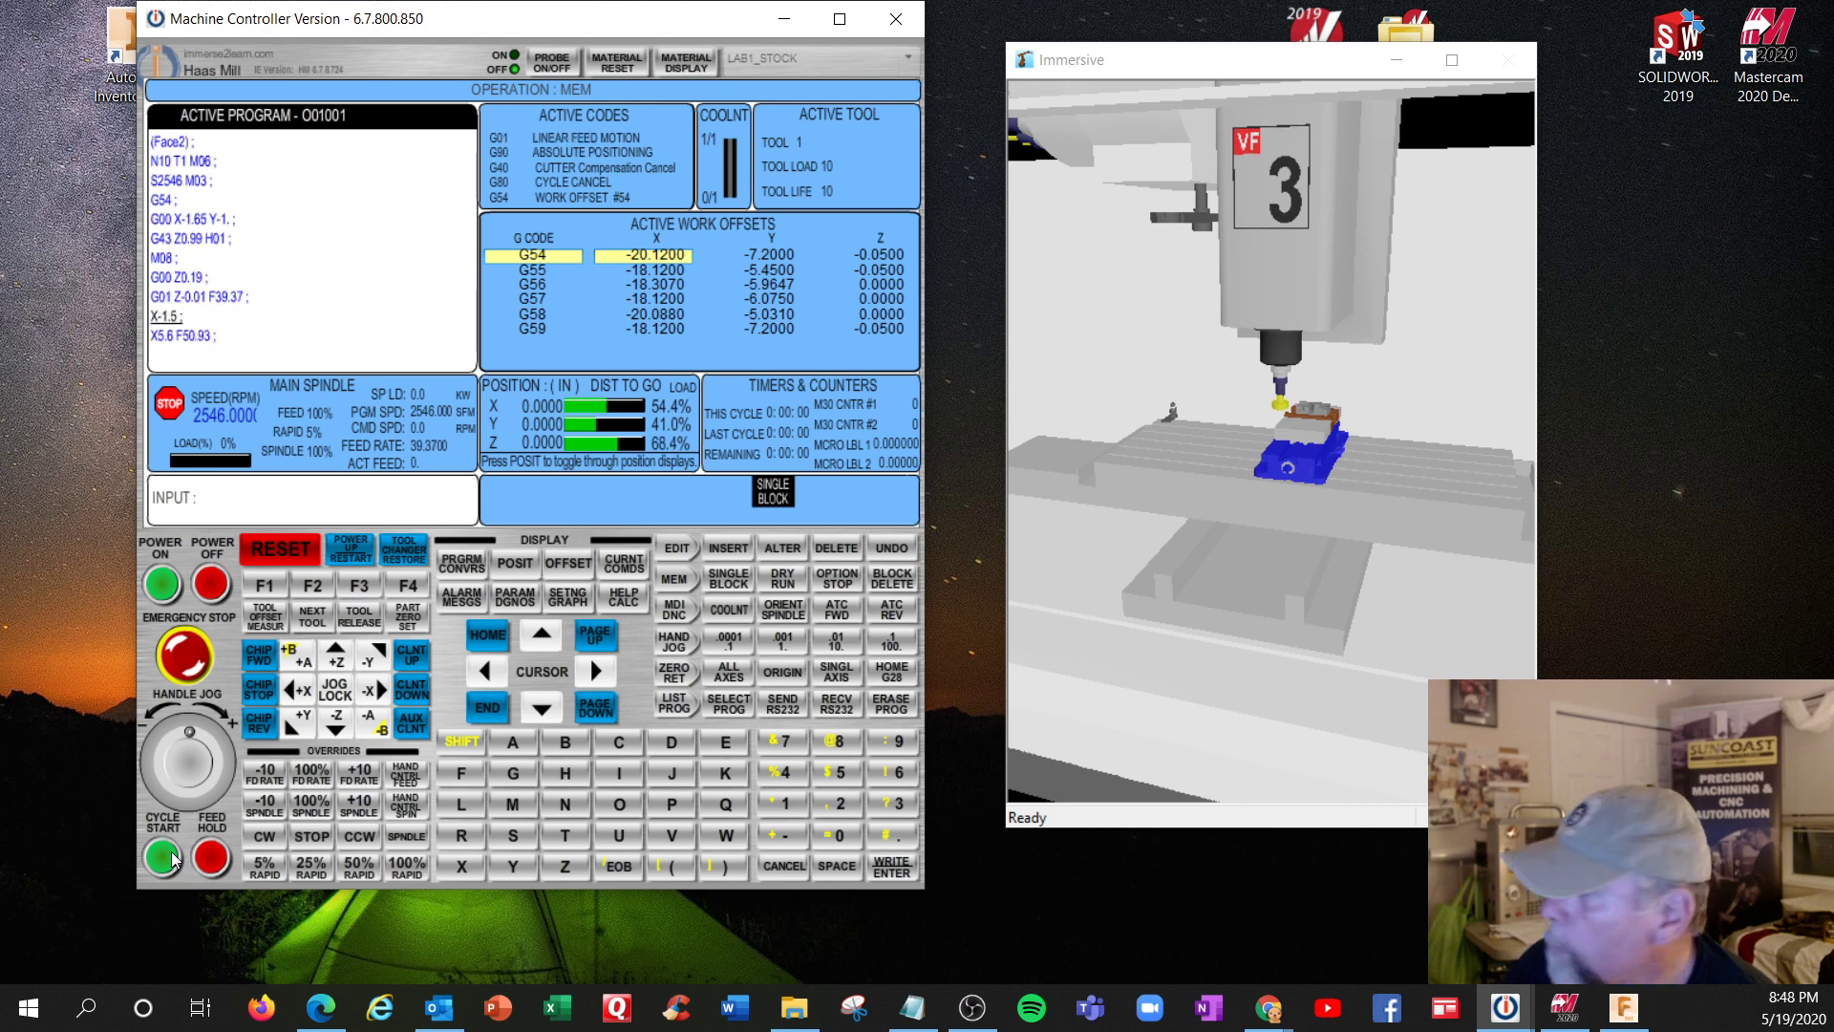
pyautogui.click(171, 858)
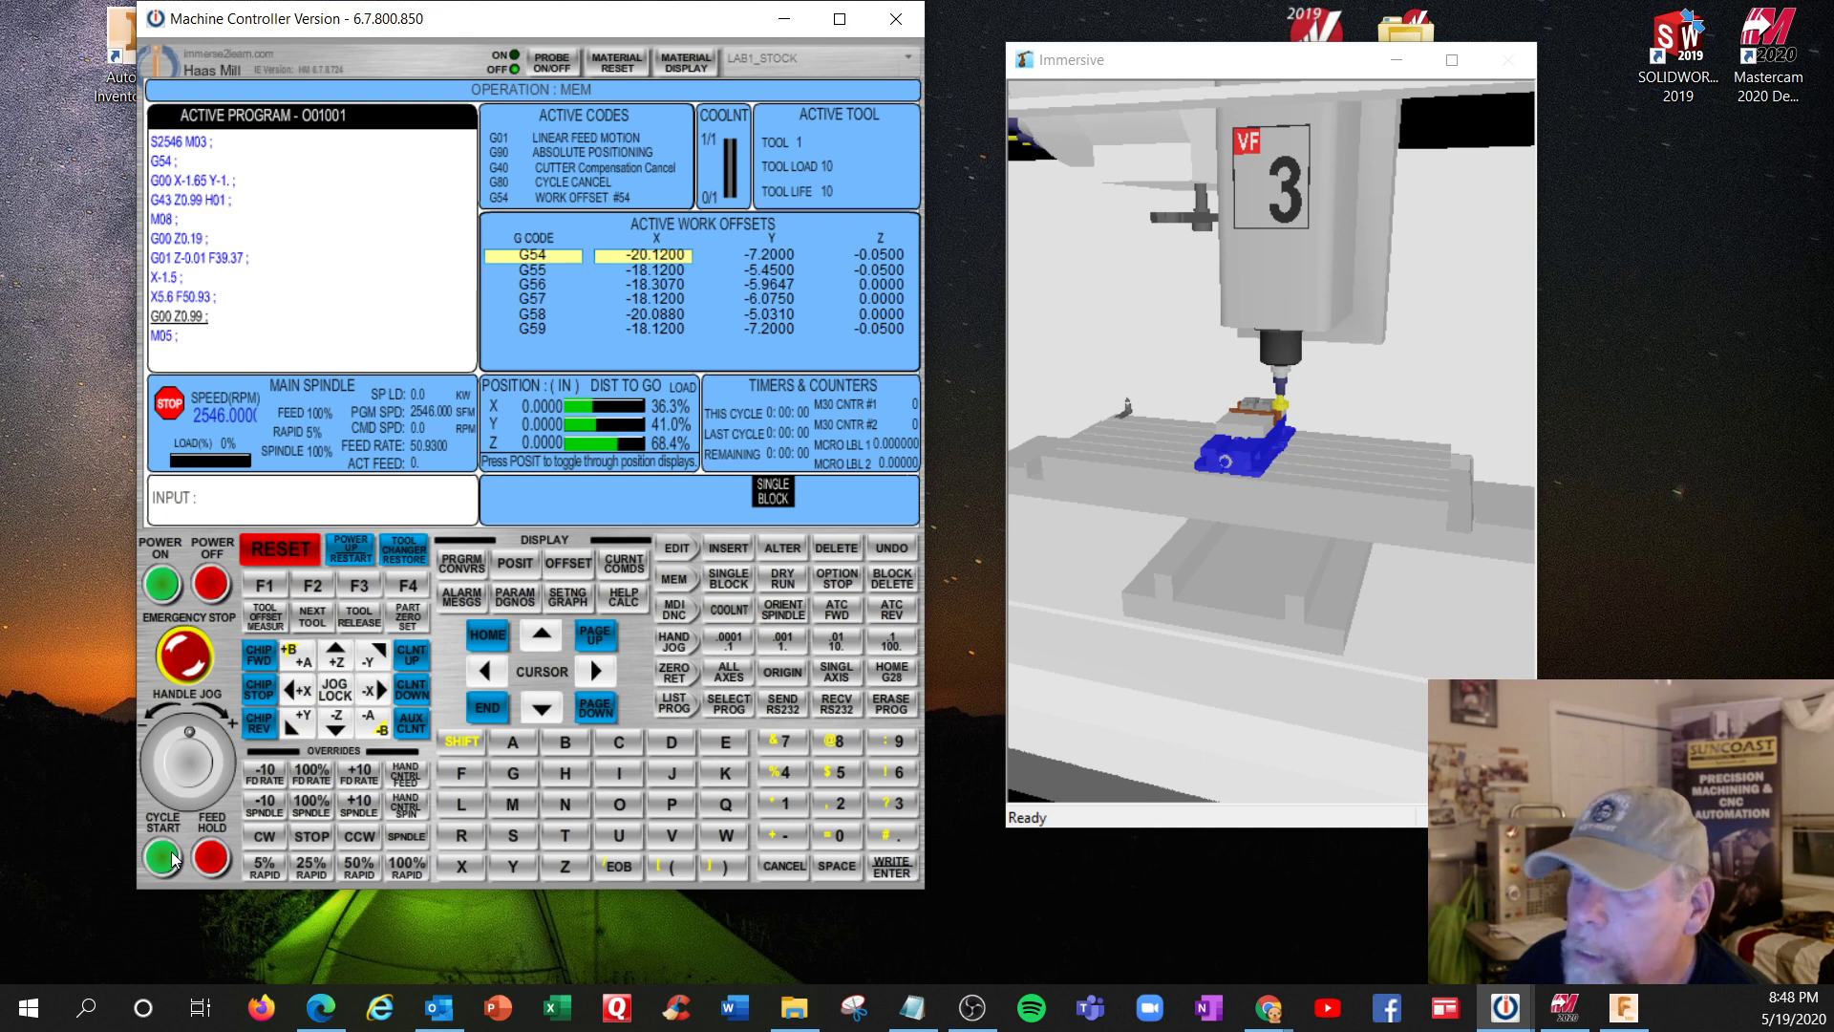
pyautogui.click(172, 857)
pyautogui.click(172, 857)
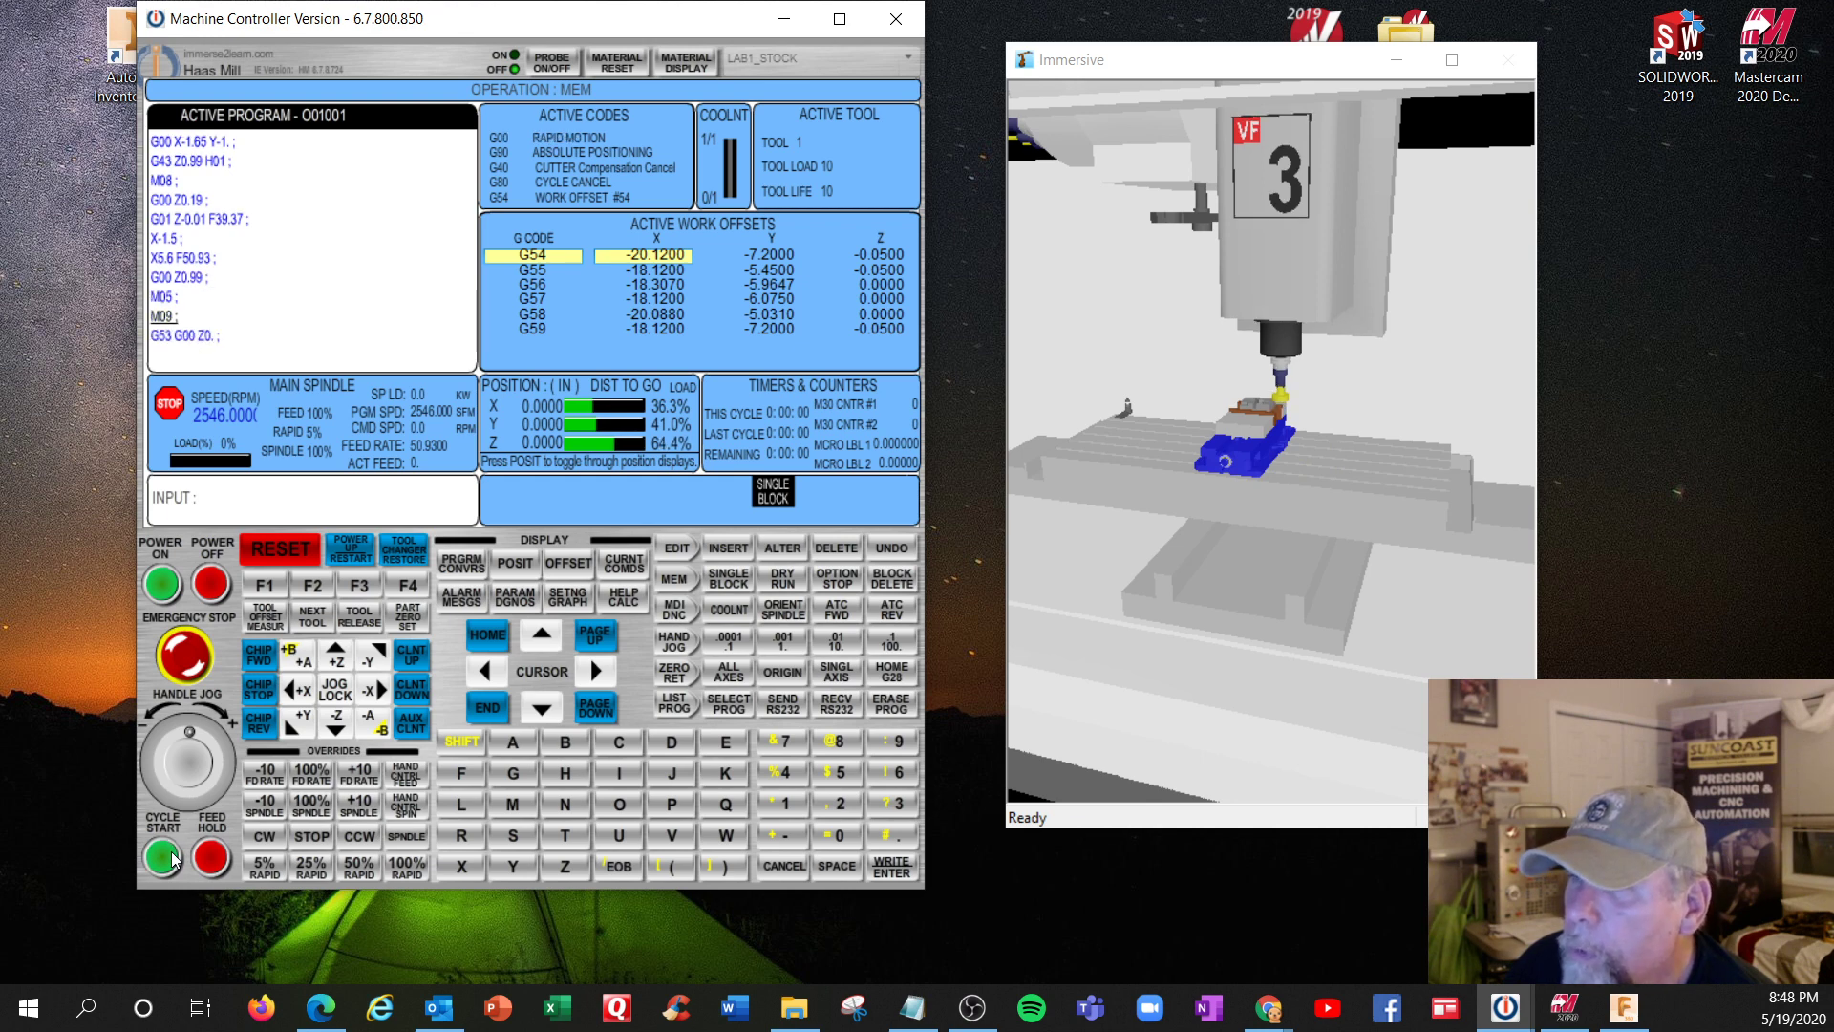
pyautogui.click(172, 858)
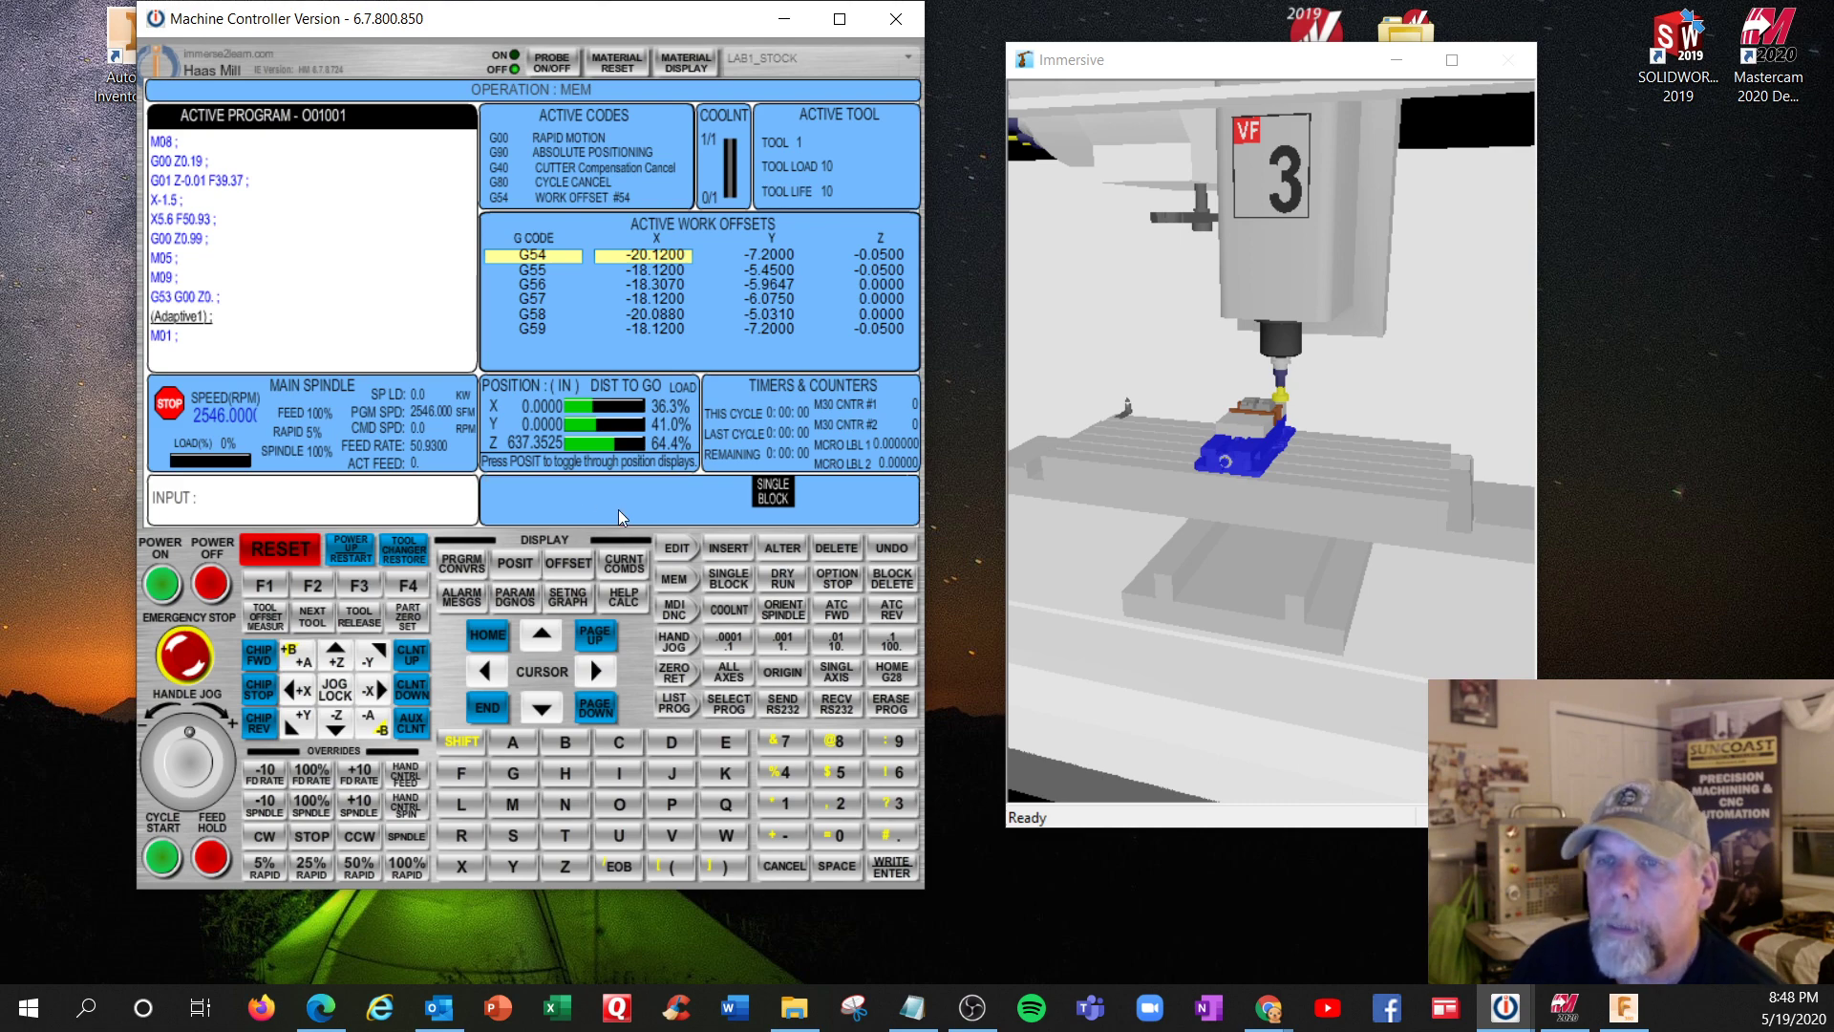
# Close the simulator and reopen Immersive from the desktop, logging in with the prefilled credentials
pyautogui.click(896, 19)
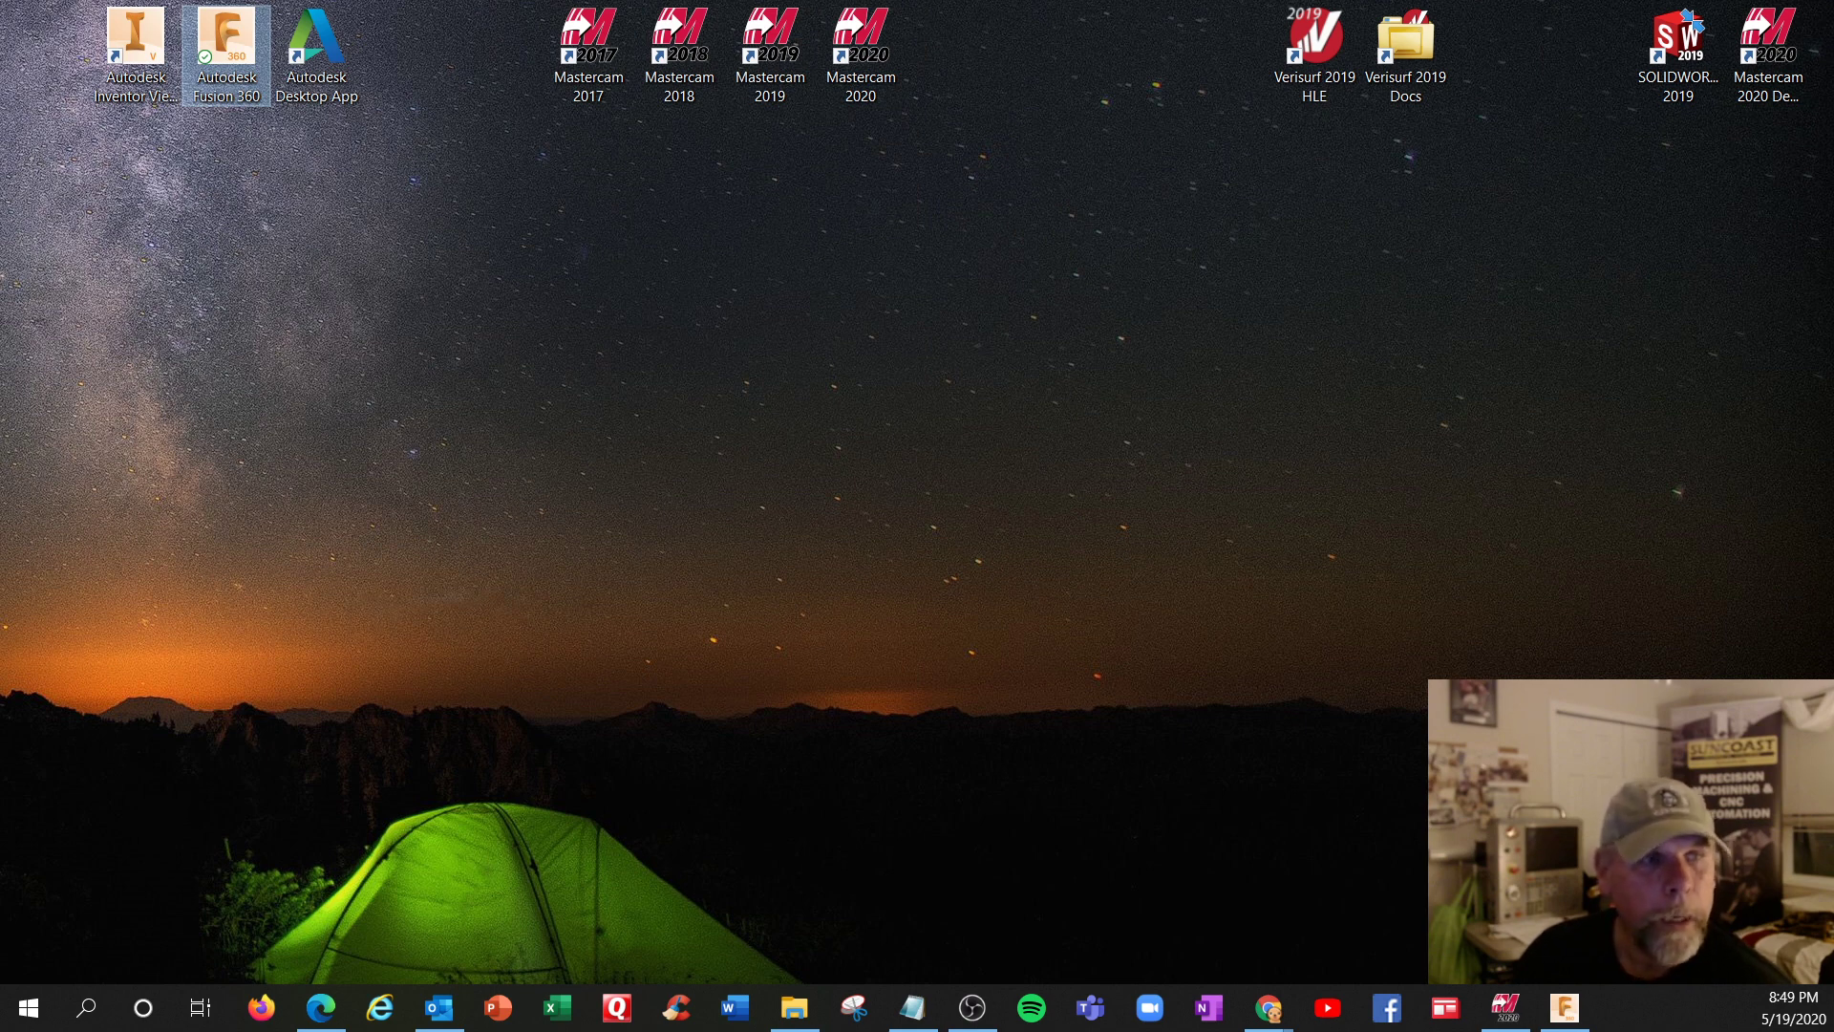
pyautogui.moveTo(226, 57); pyautogui.dragTo(1102, 105)
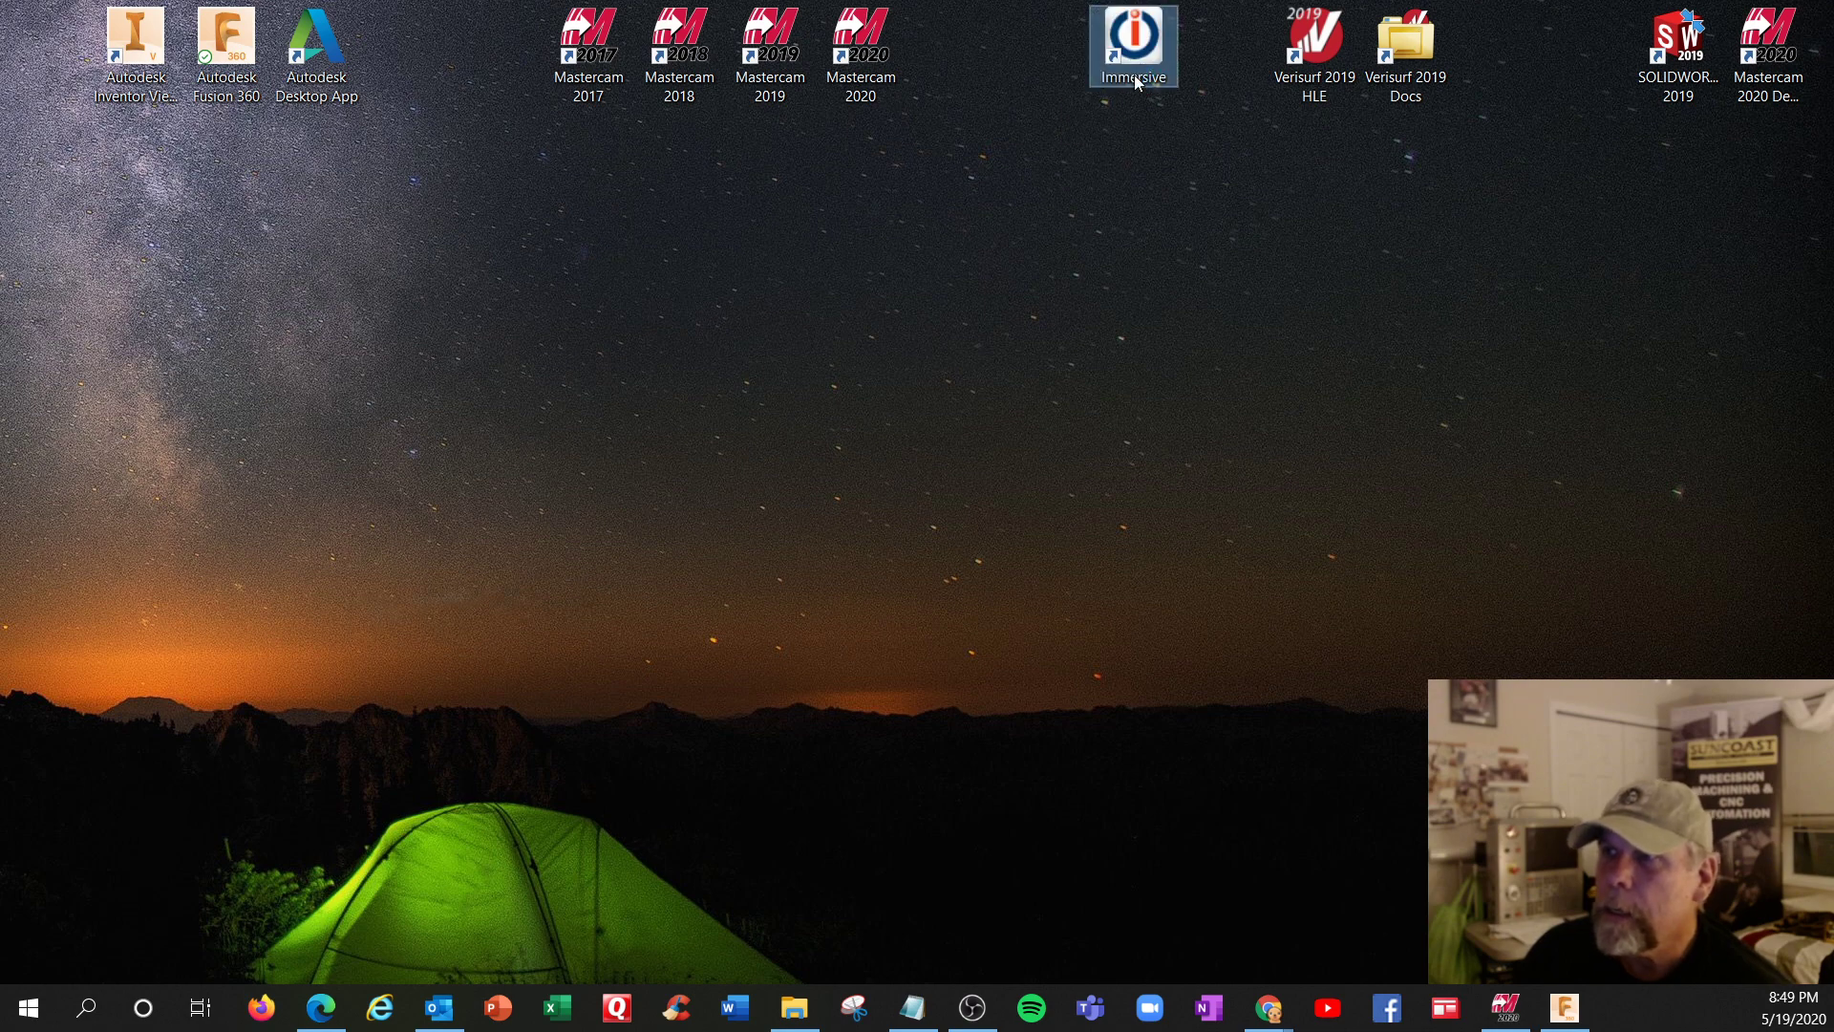
pyautogui.doubleClick(1134, 80)
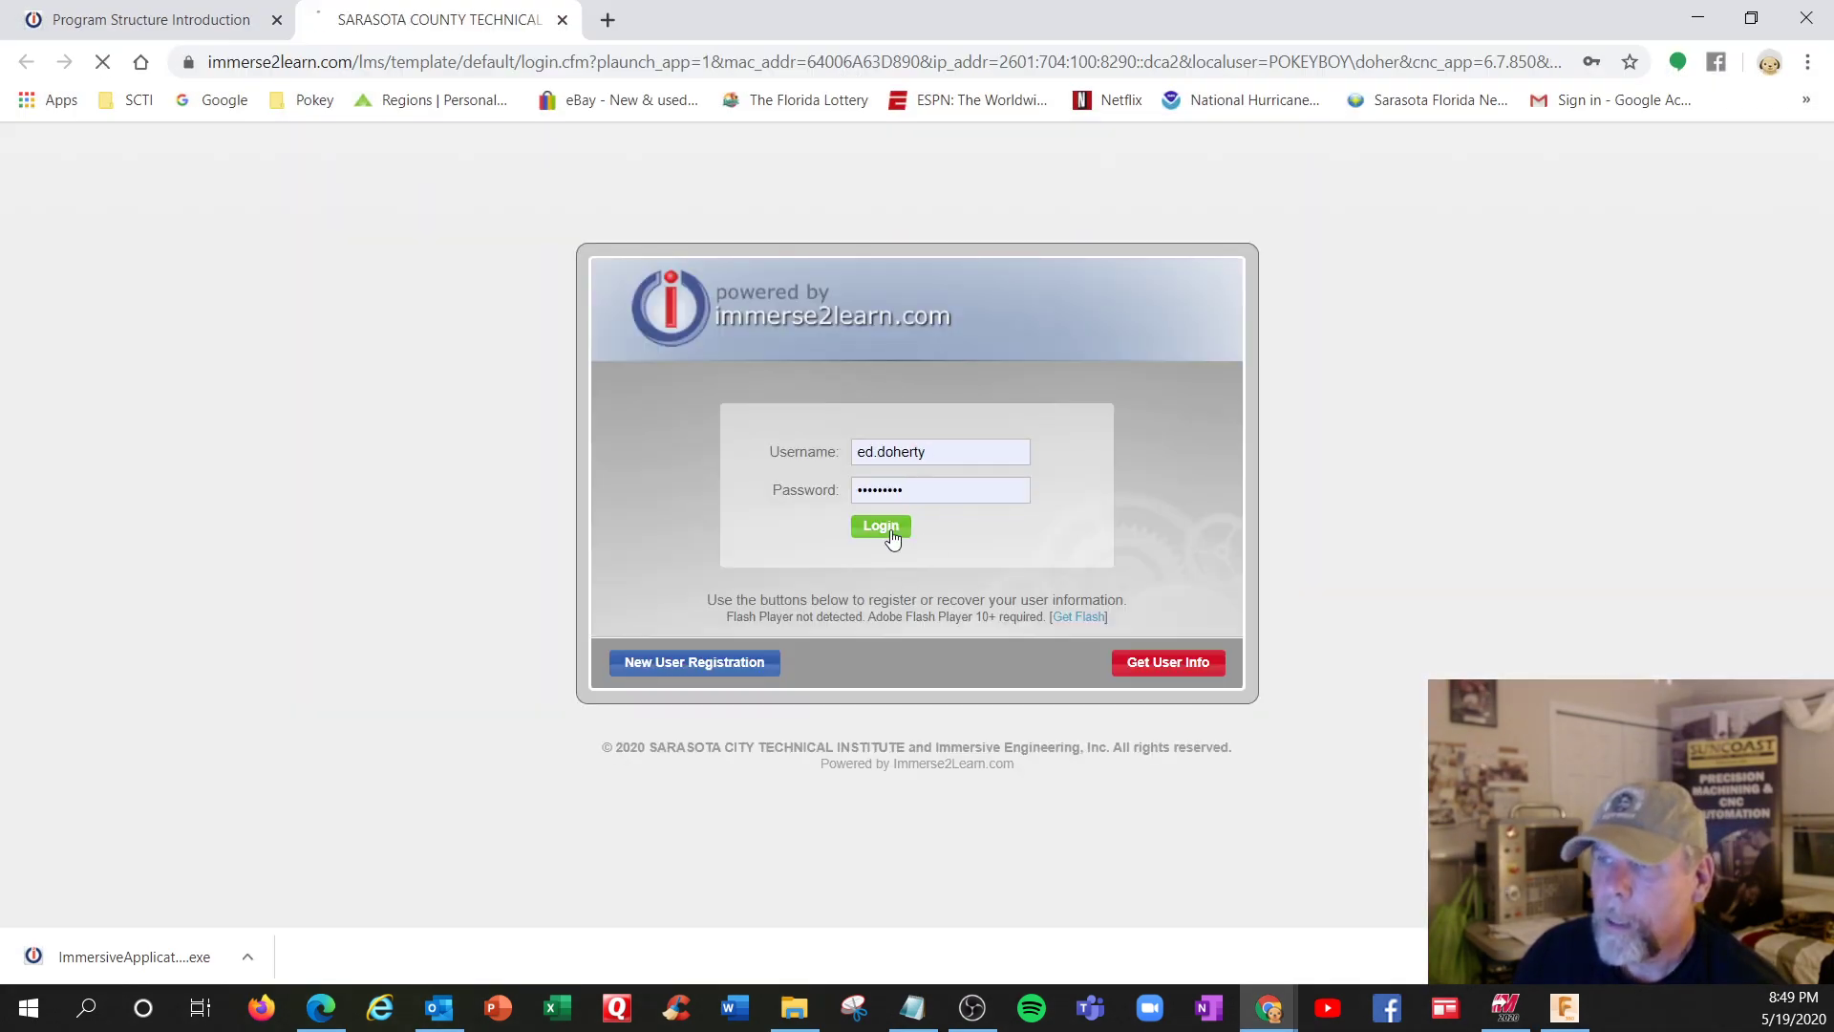
pyautogui.click(891, 538)
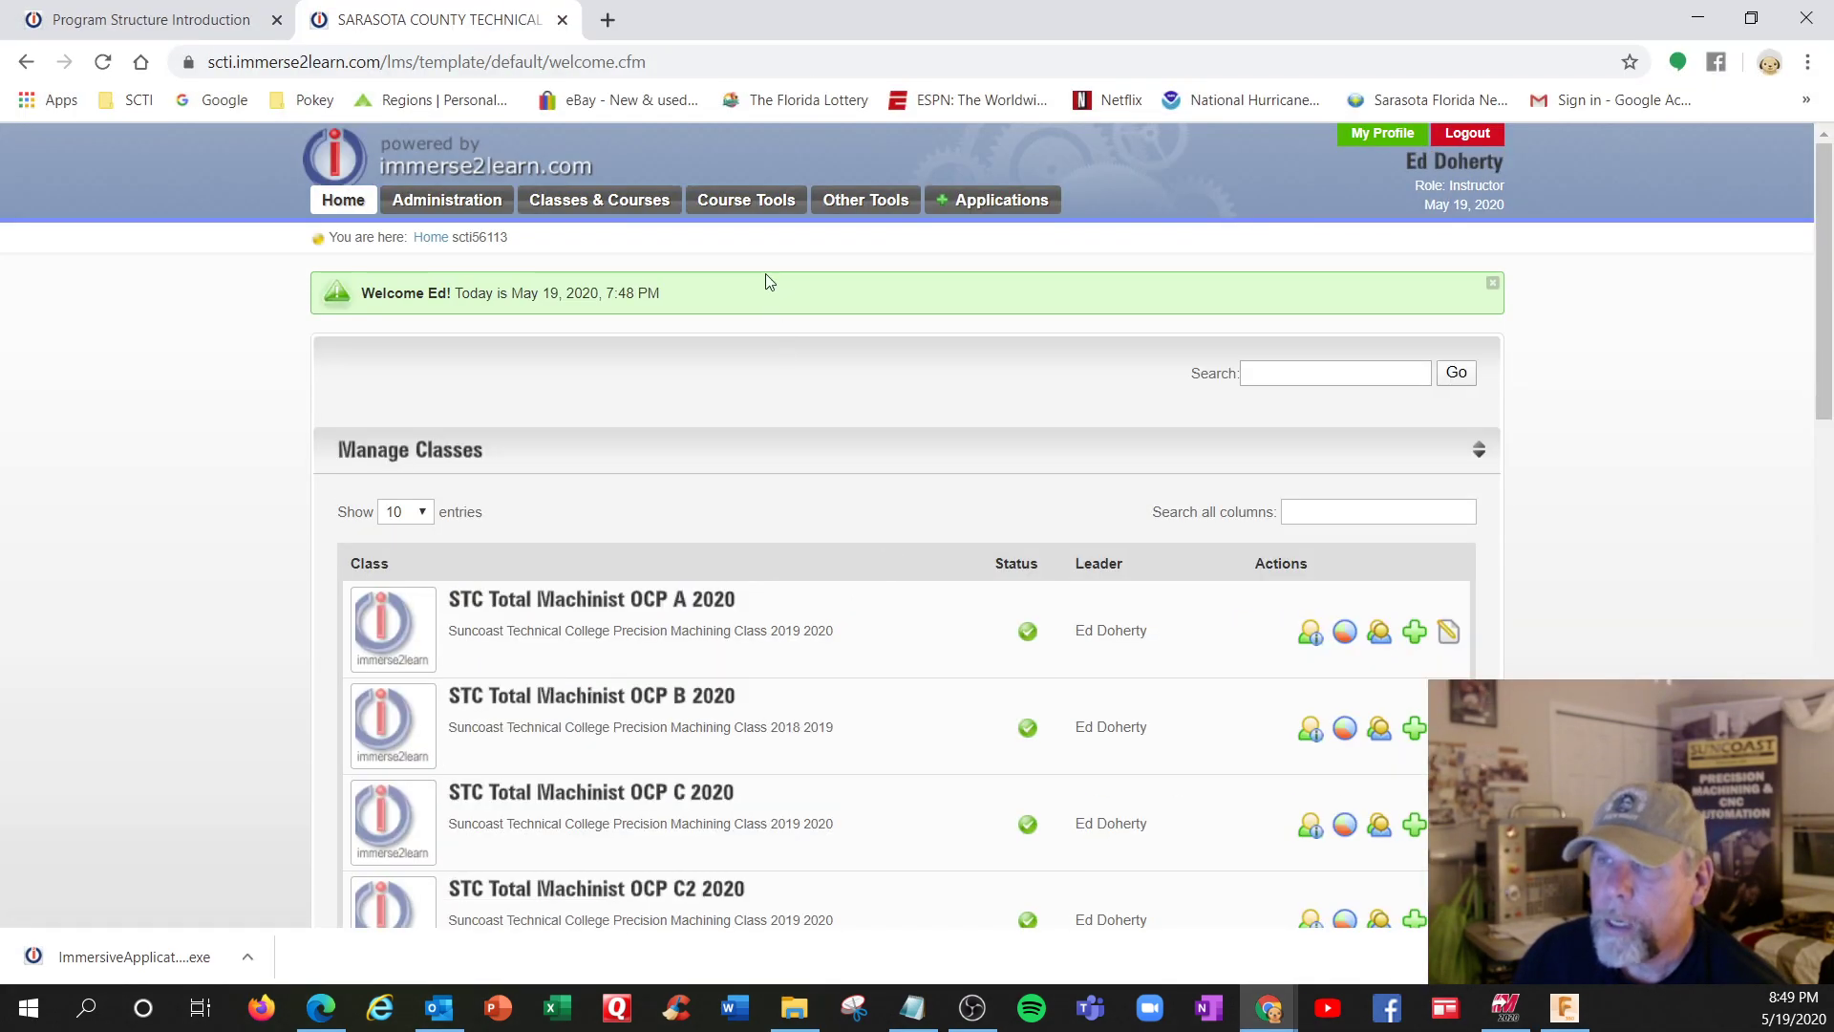
# Launch the HAAS VF3 mill simulator from the site's applications
pyautogui.click(944, 202)
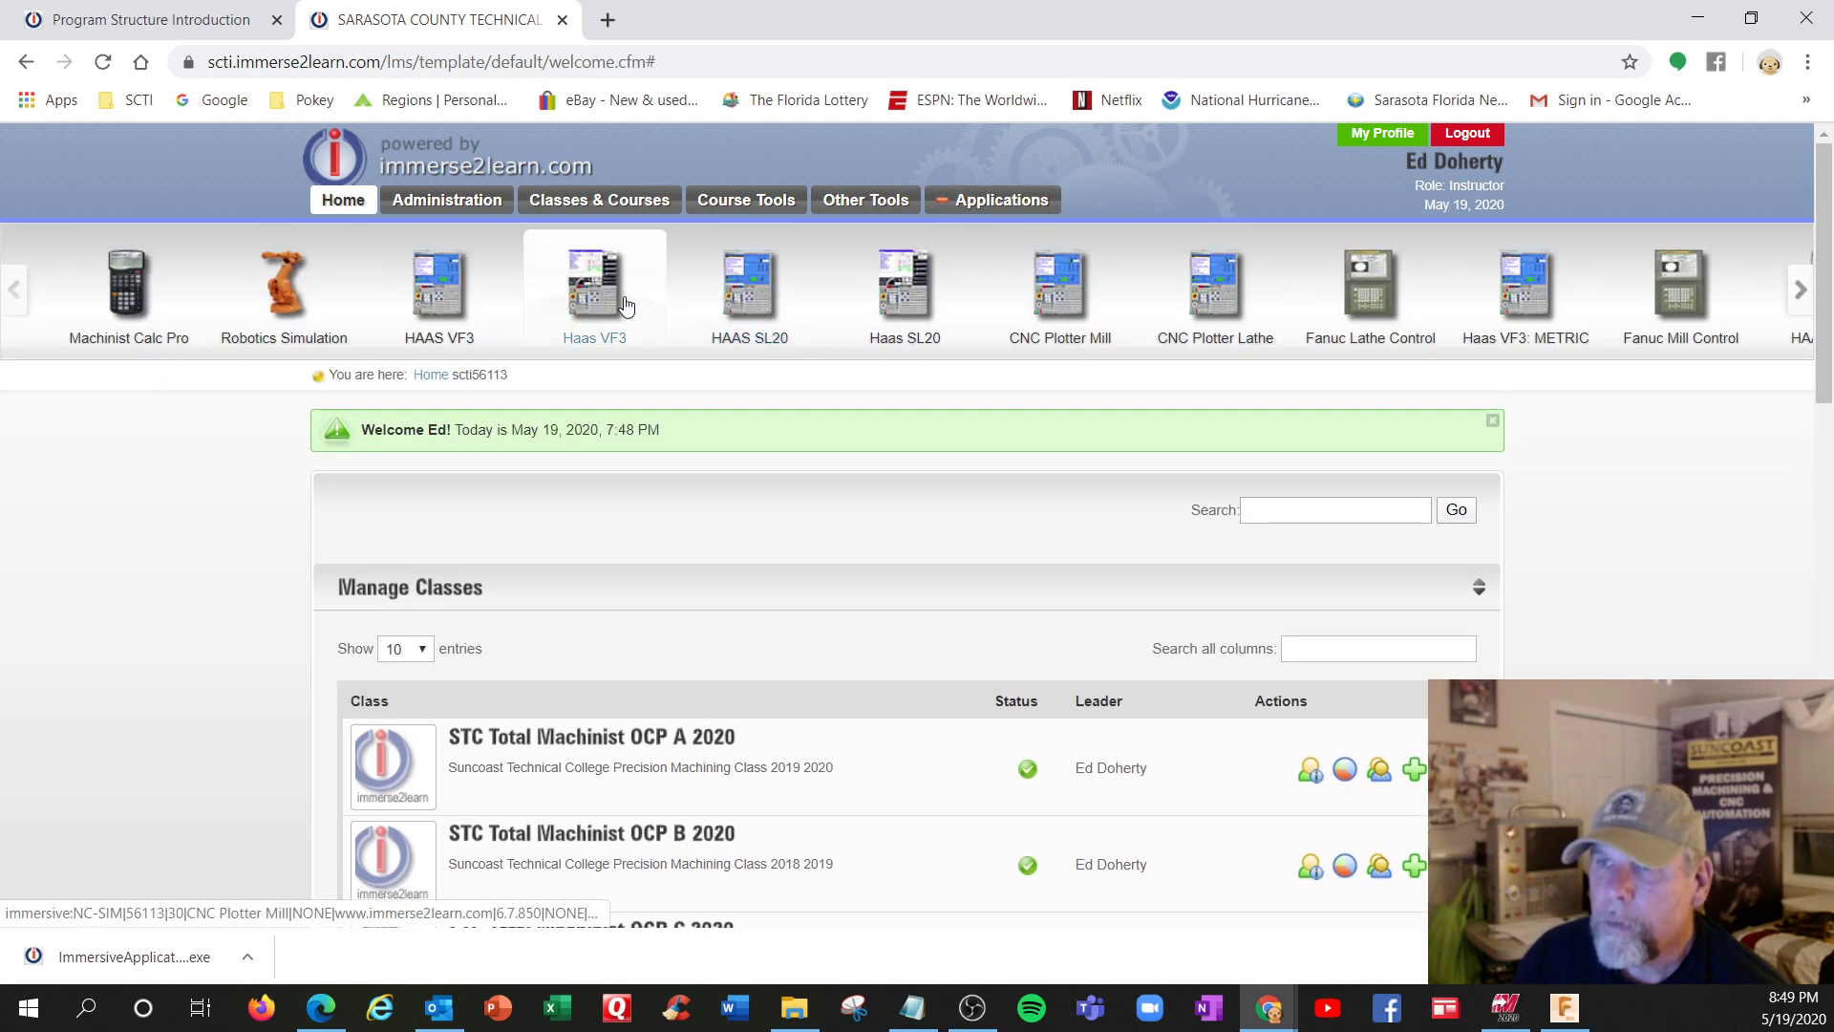
pyautogui.click(626, 304)
pyautogui.click(1127, 221)
pyautogui.click(430, 304)
pyautogui.click(917, 227)
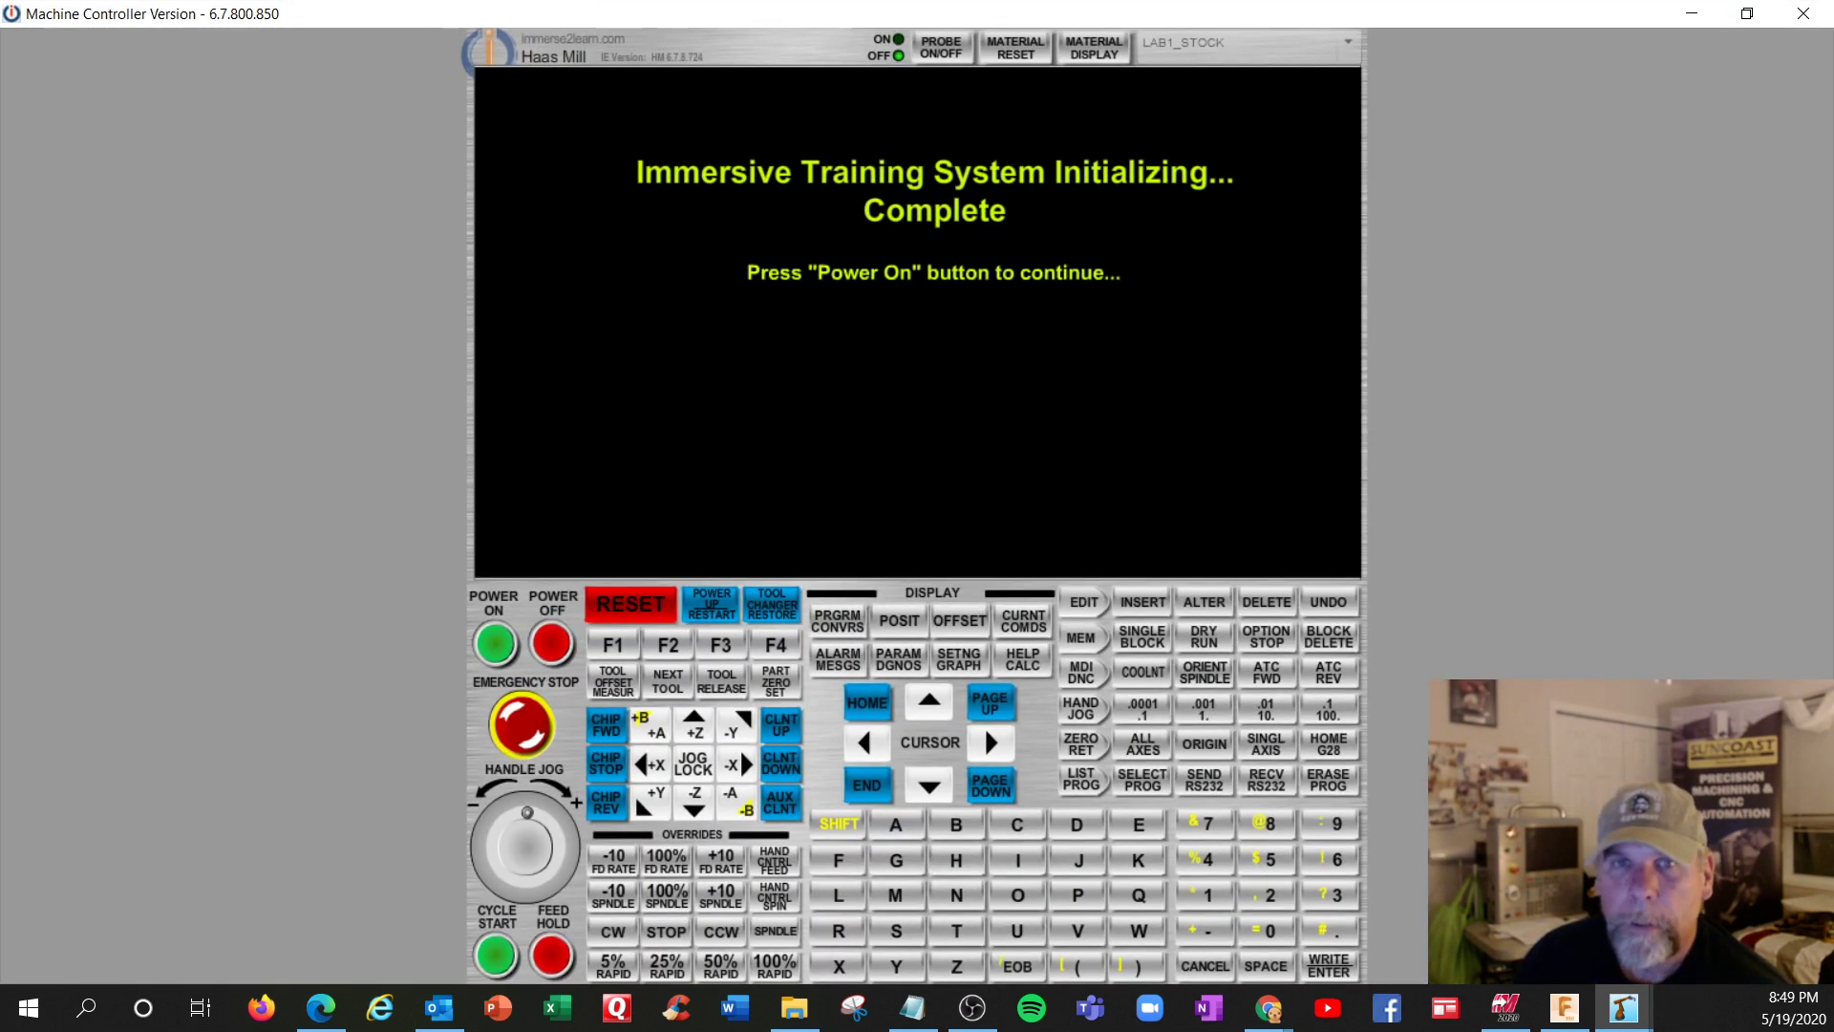
# Place the restored controller window beside the machine view, and power on and reset the control
pyautogui.moveTo(1153, 235); pyautogui.dragTo(1411, 360)
pyautogui.click(1747, 14)
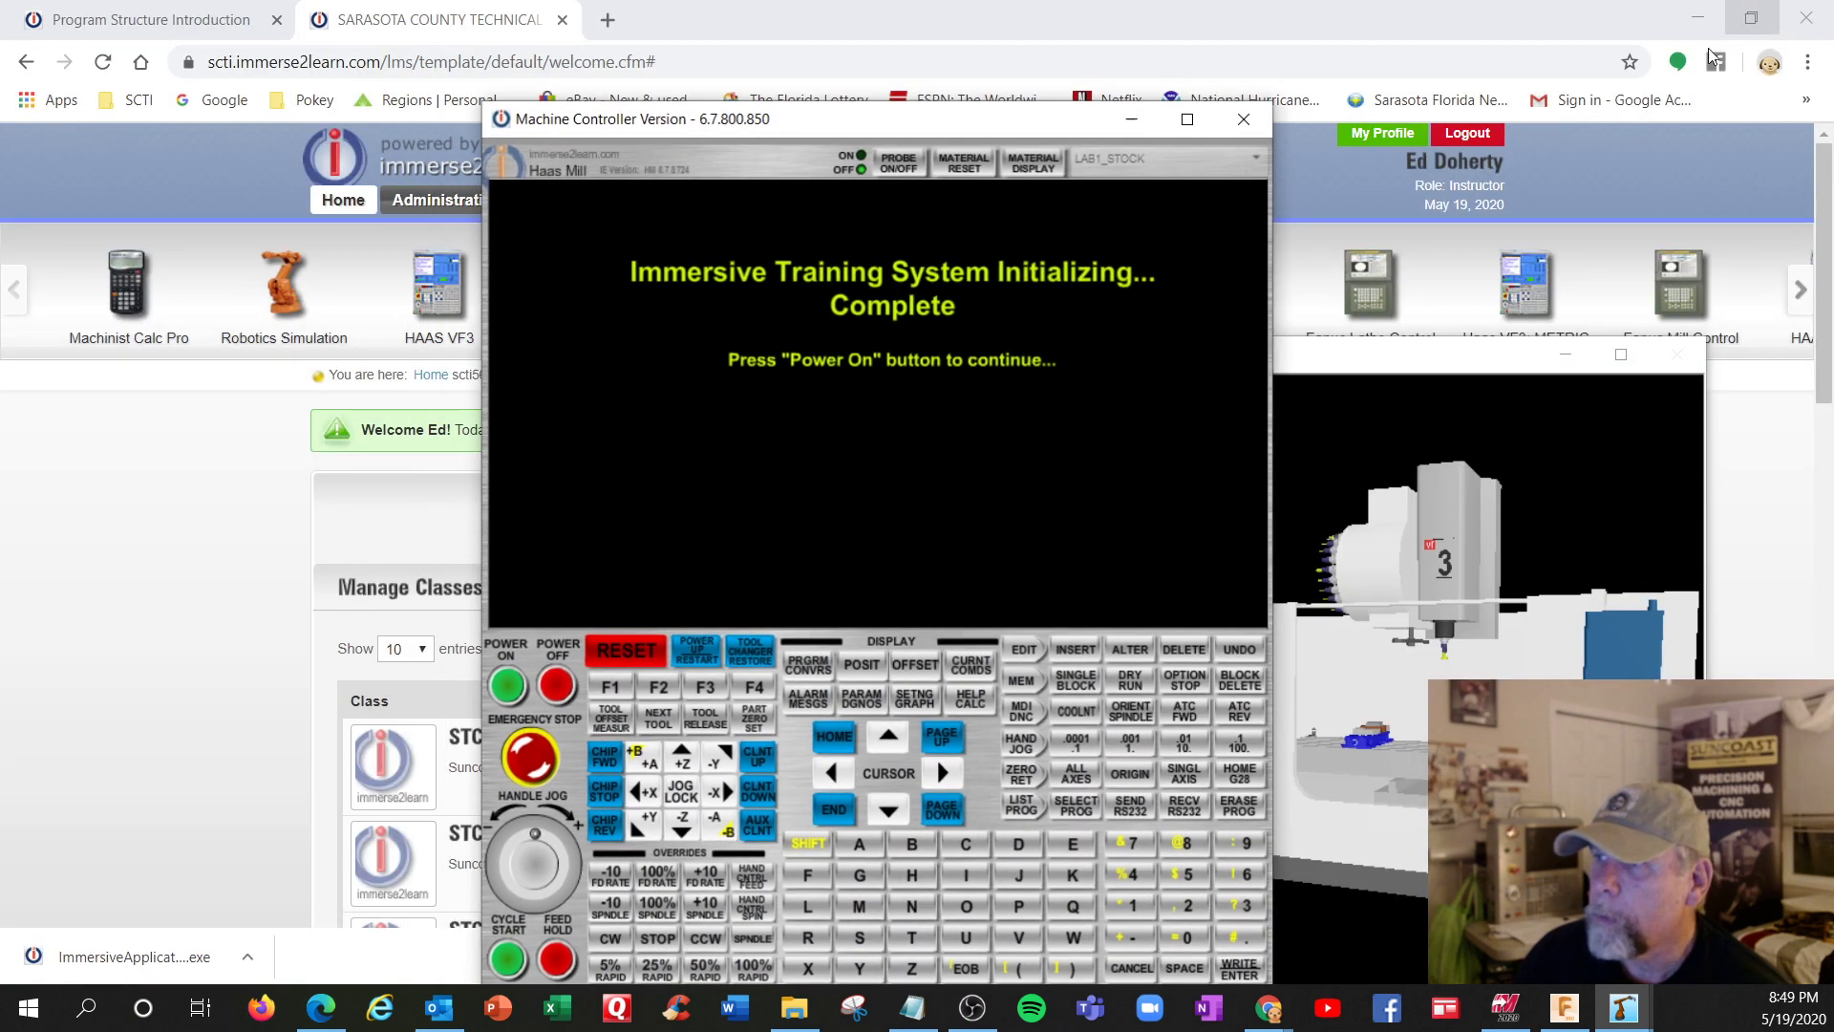
pyautogui.moveTo(994, 124); pyautogui.dragTo(761, 64)
pyautogui.moveTo(1378, 357); pyautogui.dragTo(1253, 98)
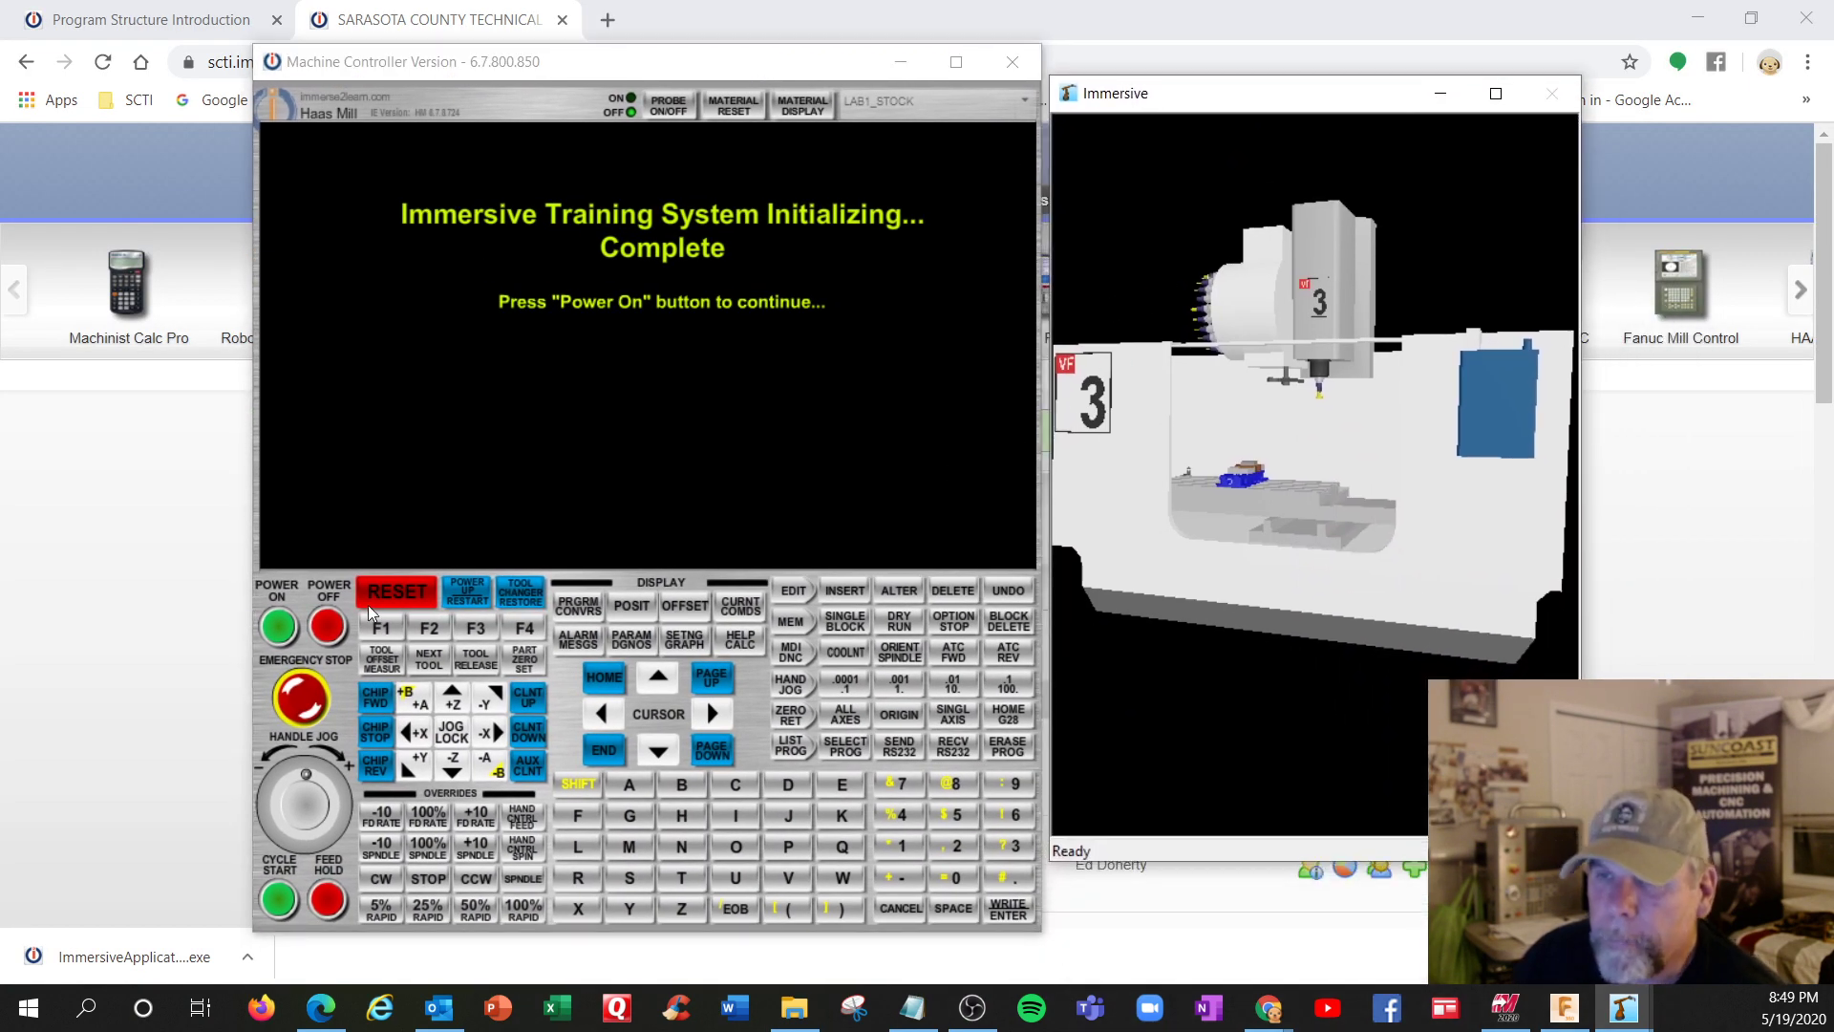
pyautogui.click(278, 626)
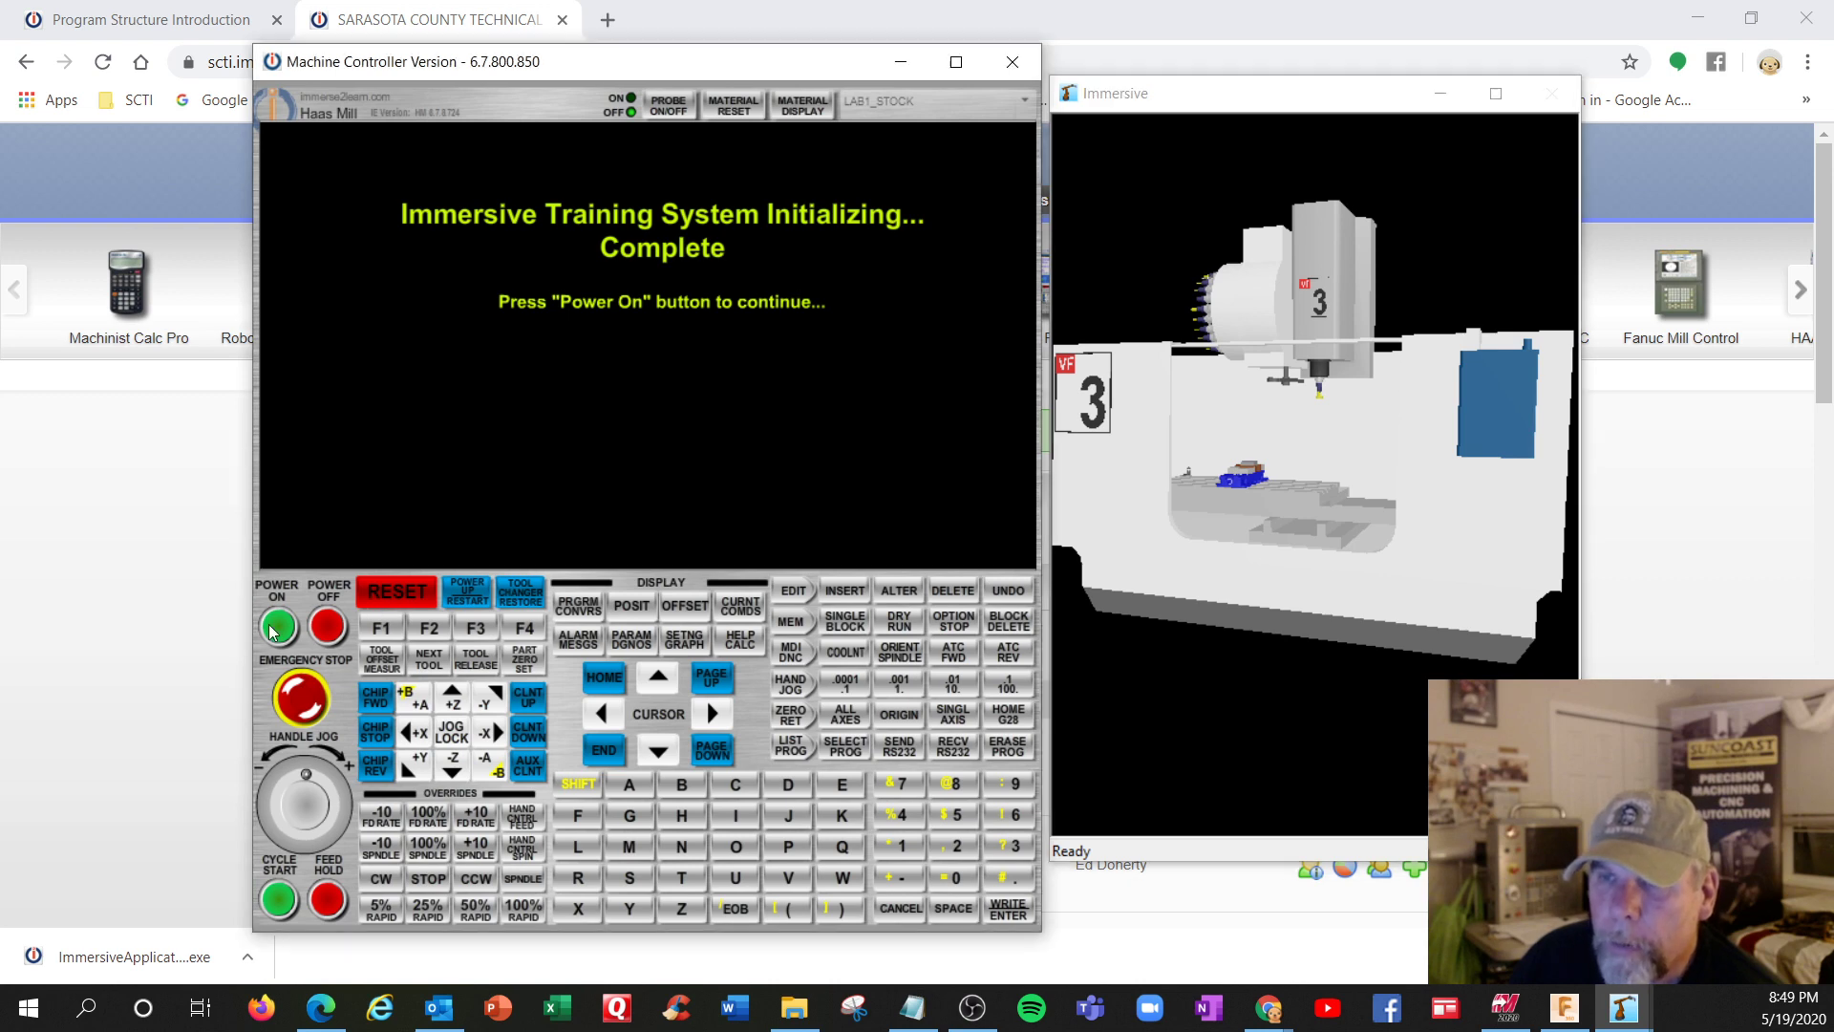
pyautogui.click(403, 590)
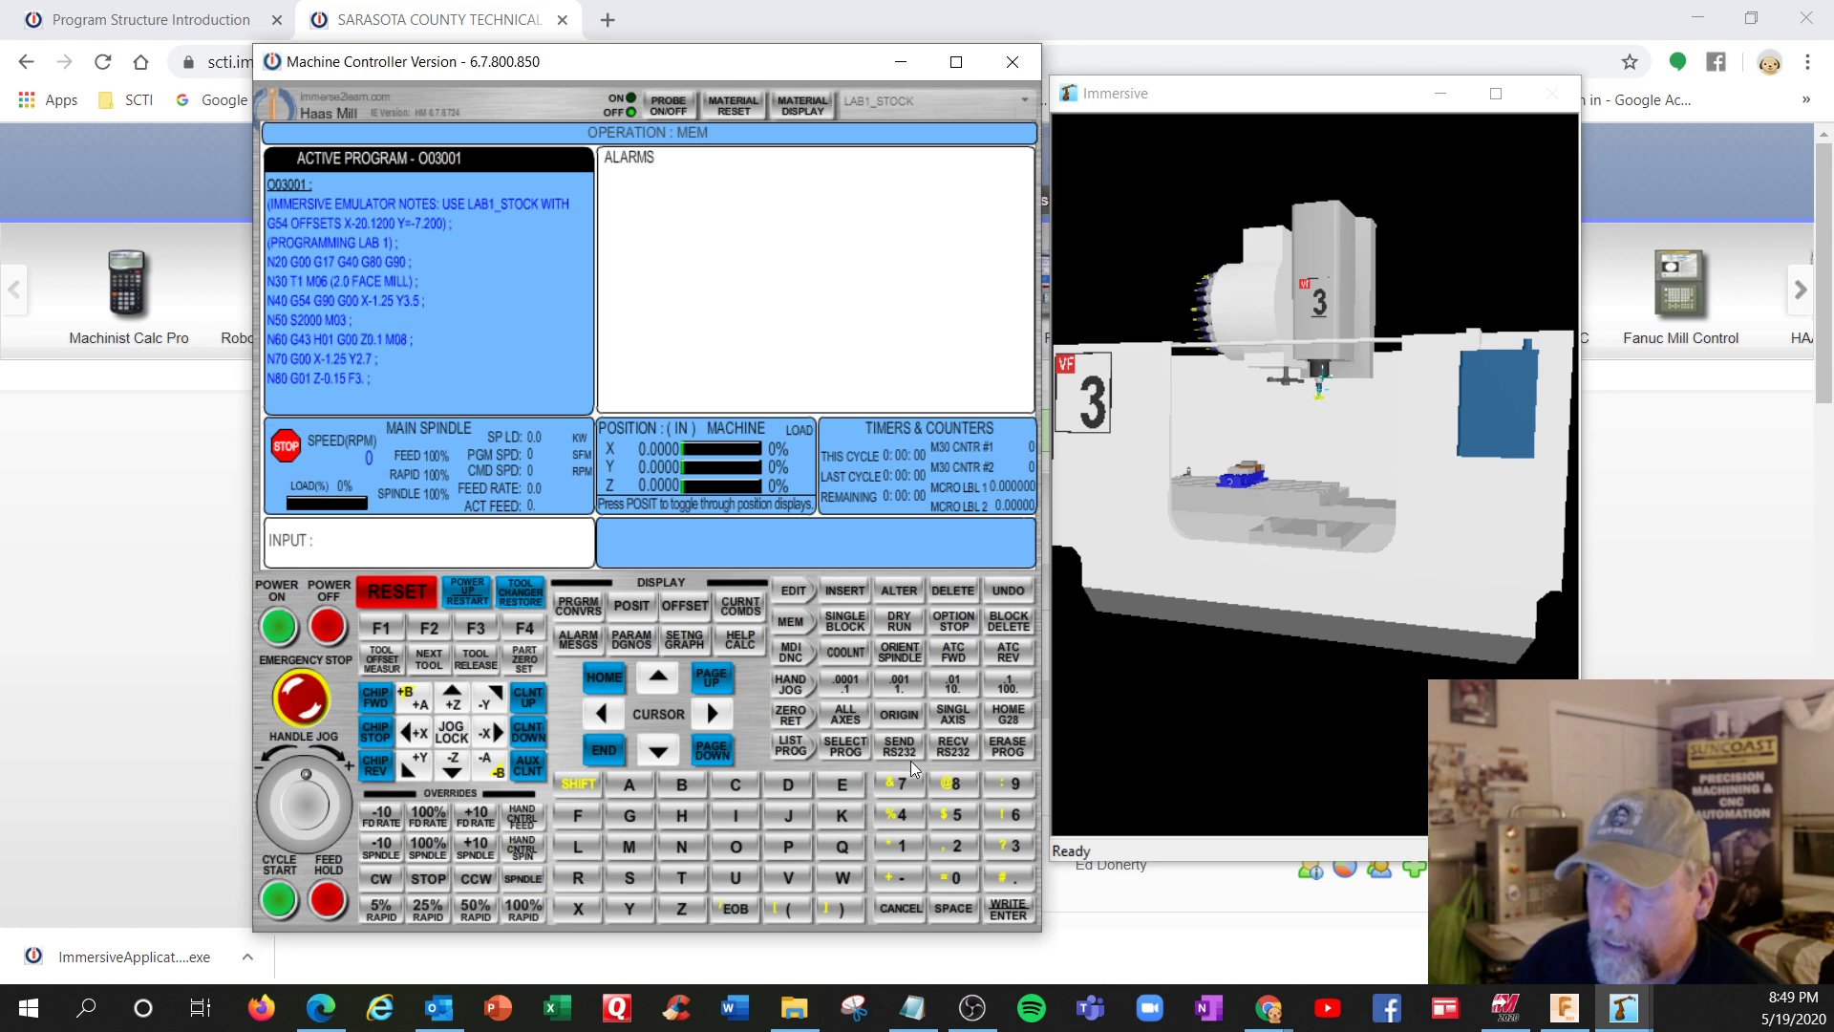
# Load the NC program Titan 1M Cam test 2 from the Desktop into the control
pyautogui.click(955, 746)
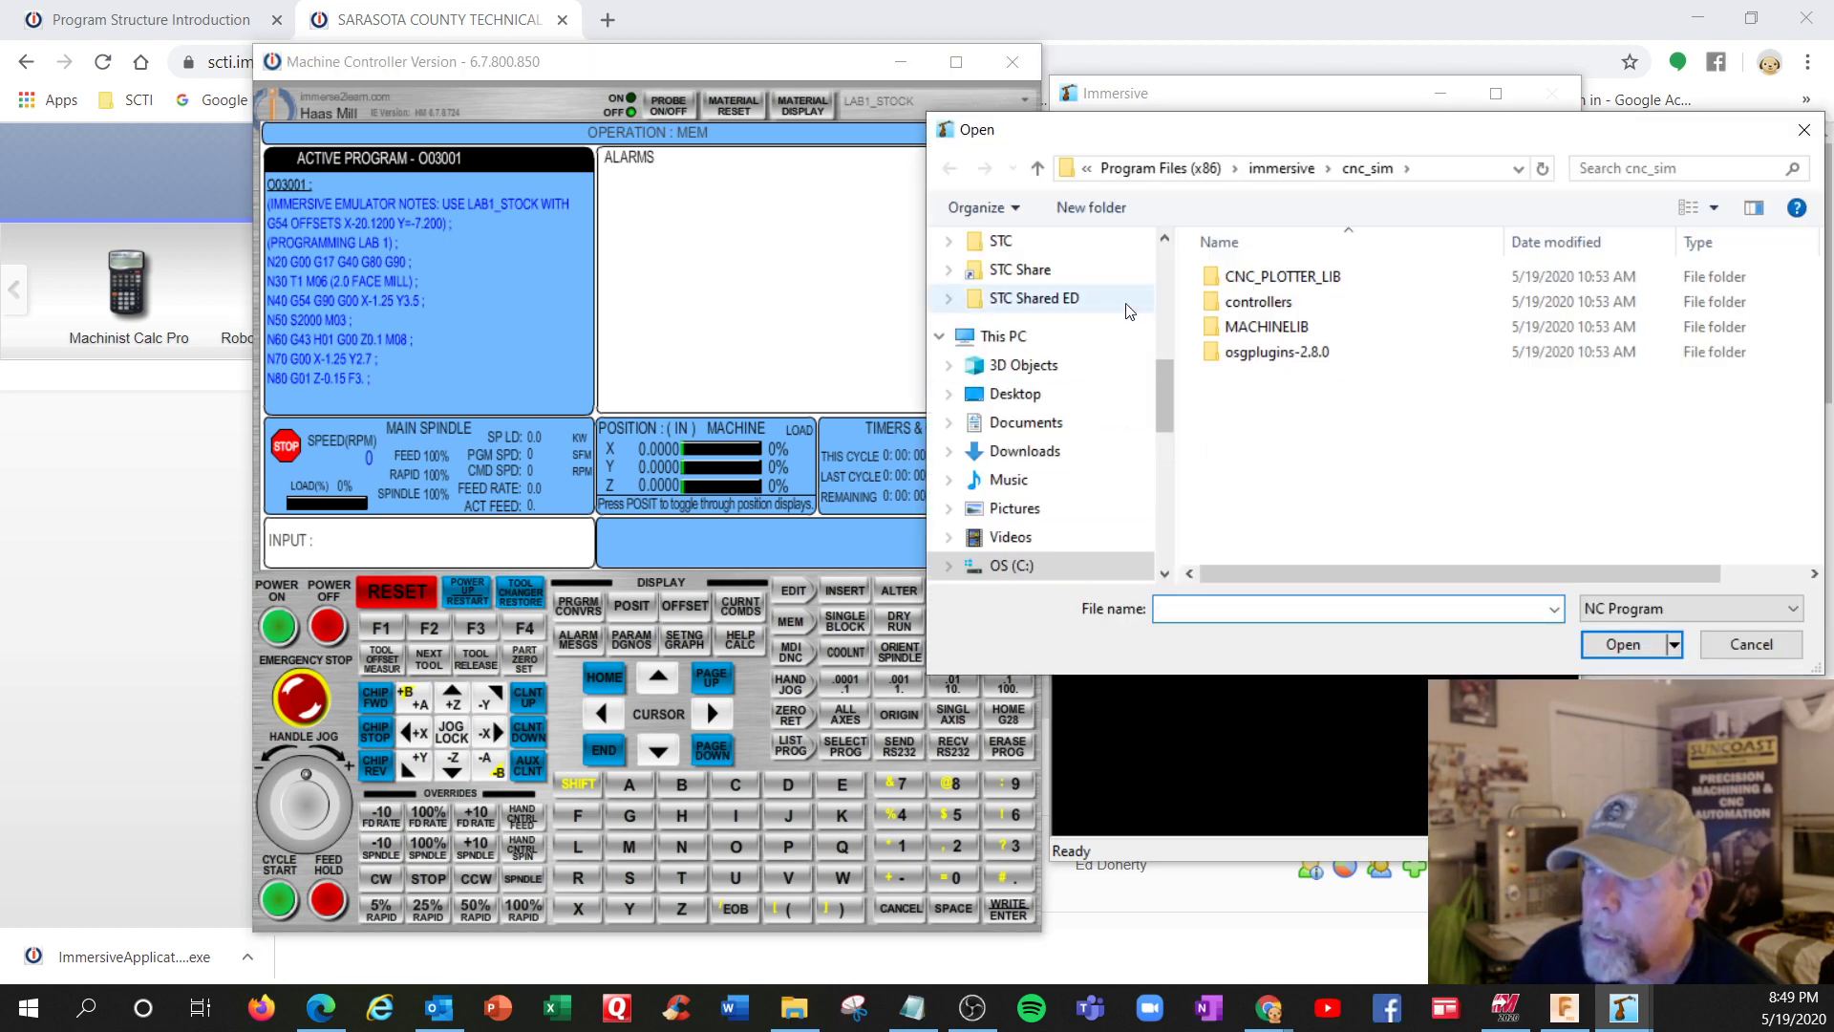
pyautogui.moveTo(1165, 391); pyautogui.dragTo(1166, 277)
pyautogui.click(1029, 292)
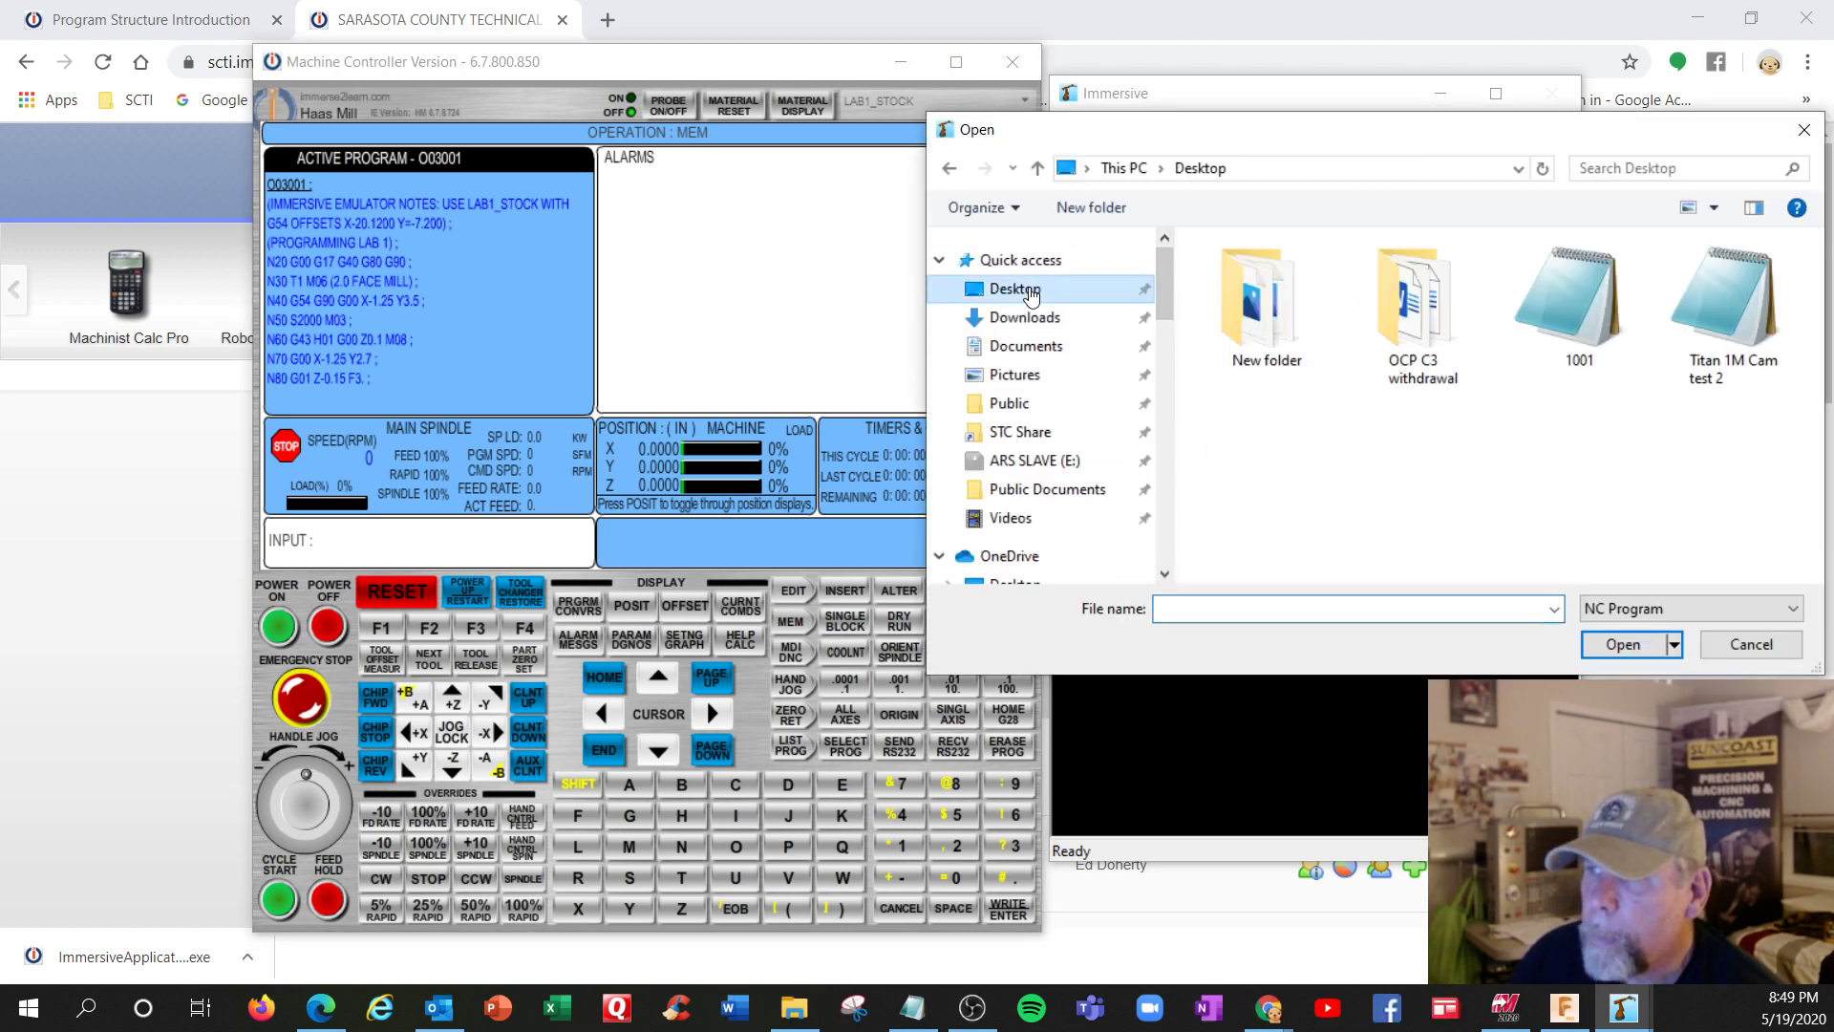
pyautogui.click(1725, 339)
pyautogui.click(1631, 643)
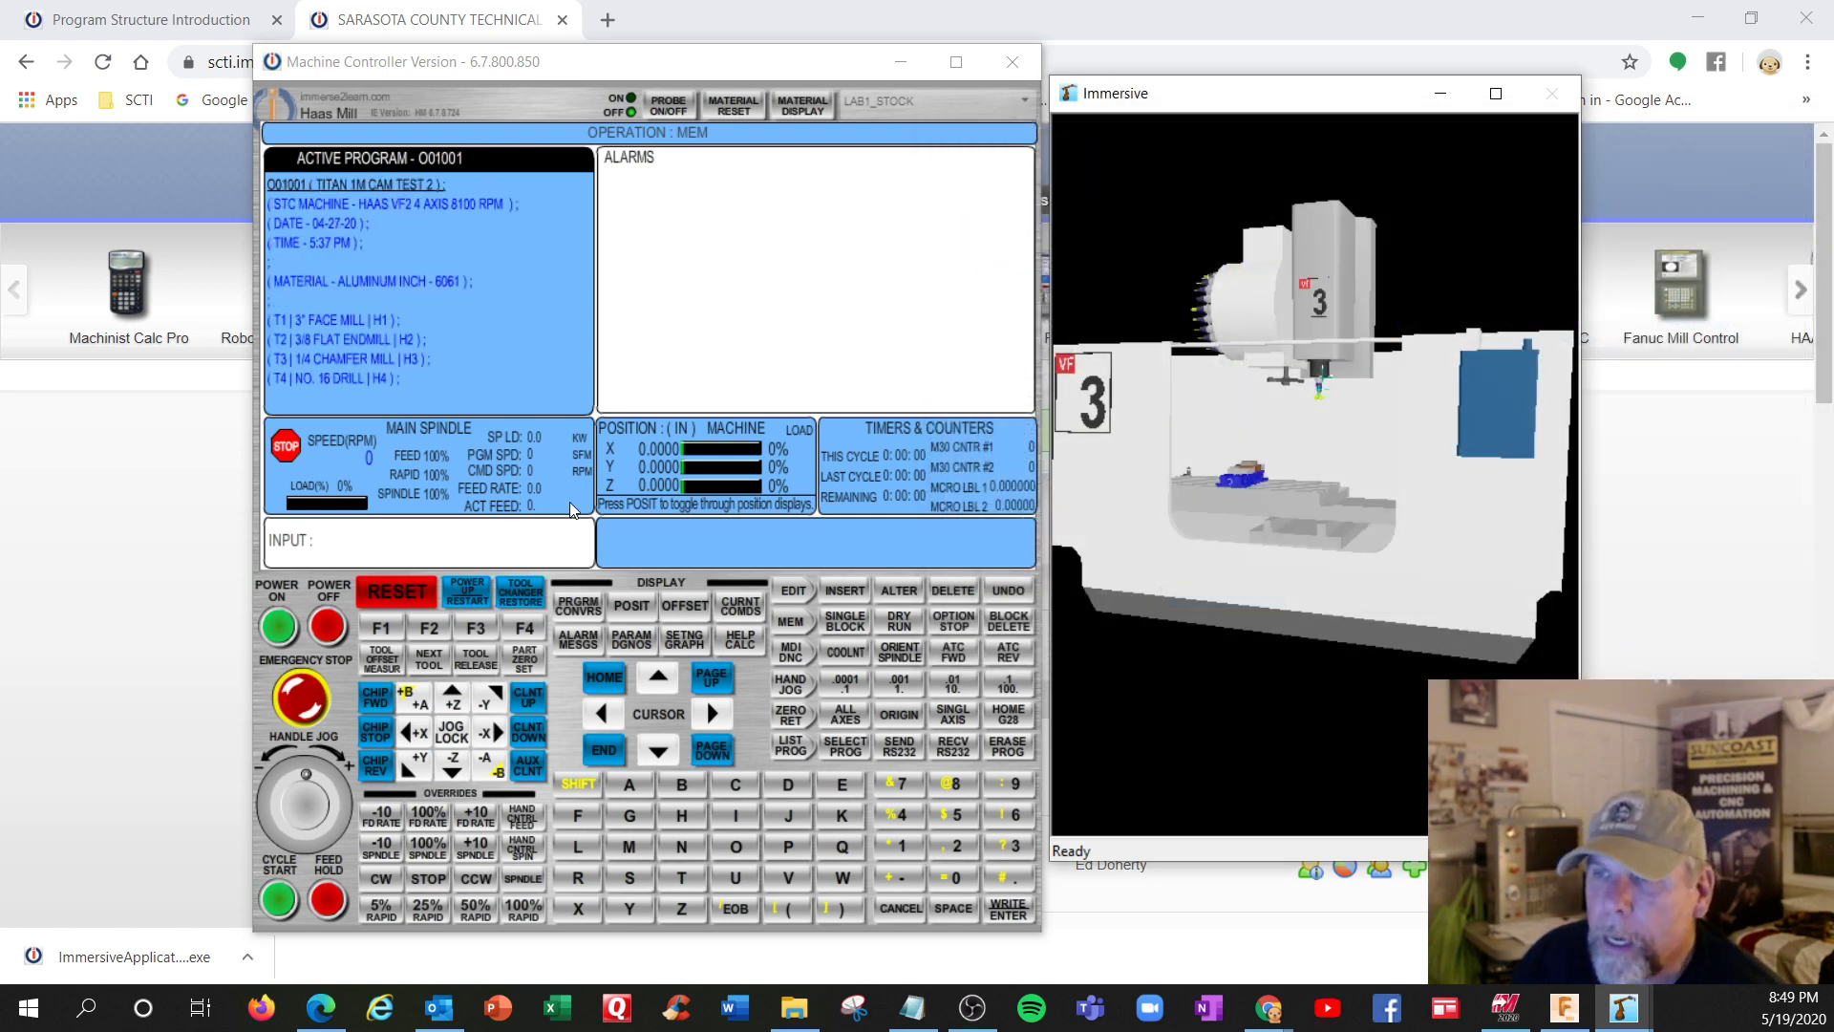
# Show the active codes and work offsets in memory mode and switch the position display to distance to go
pyautogui.click(758, 599)
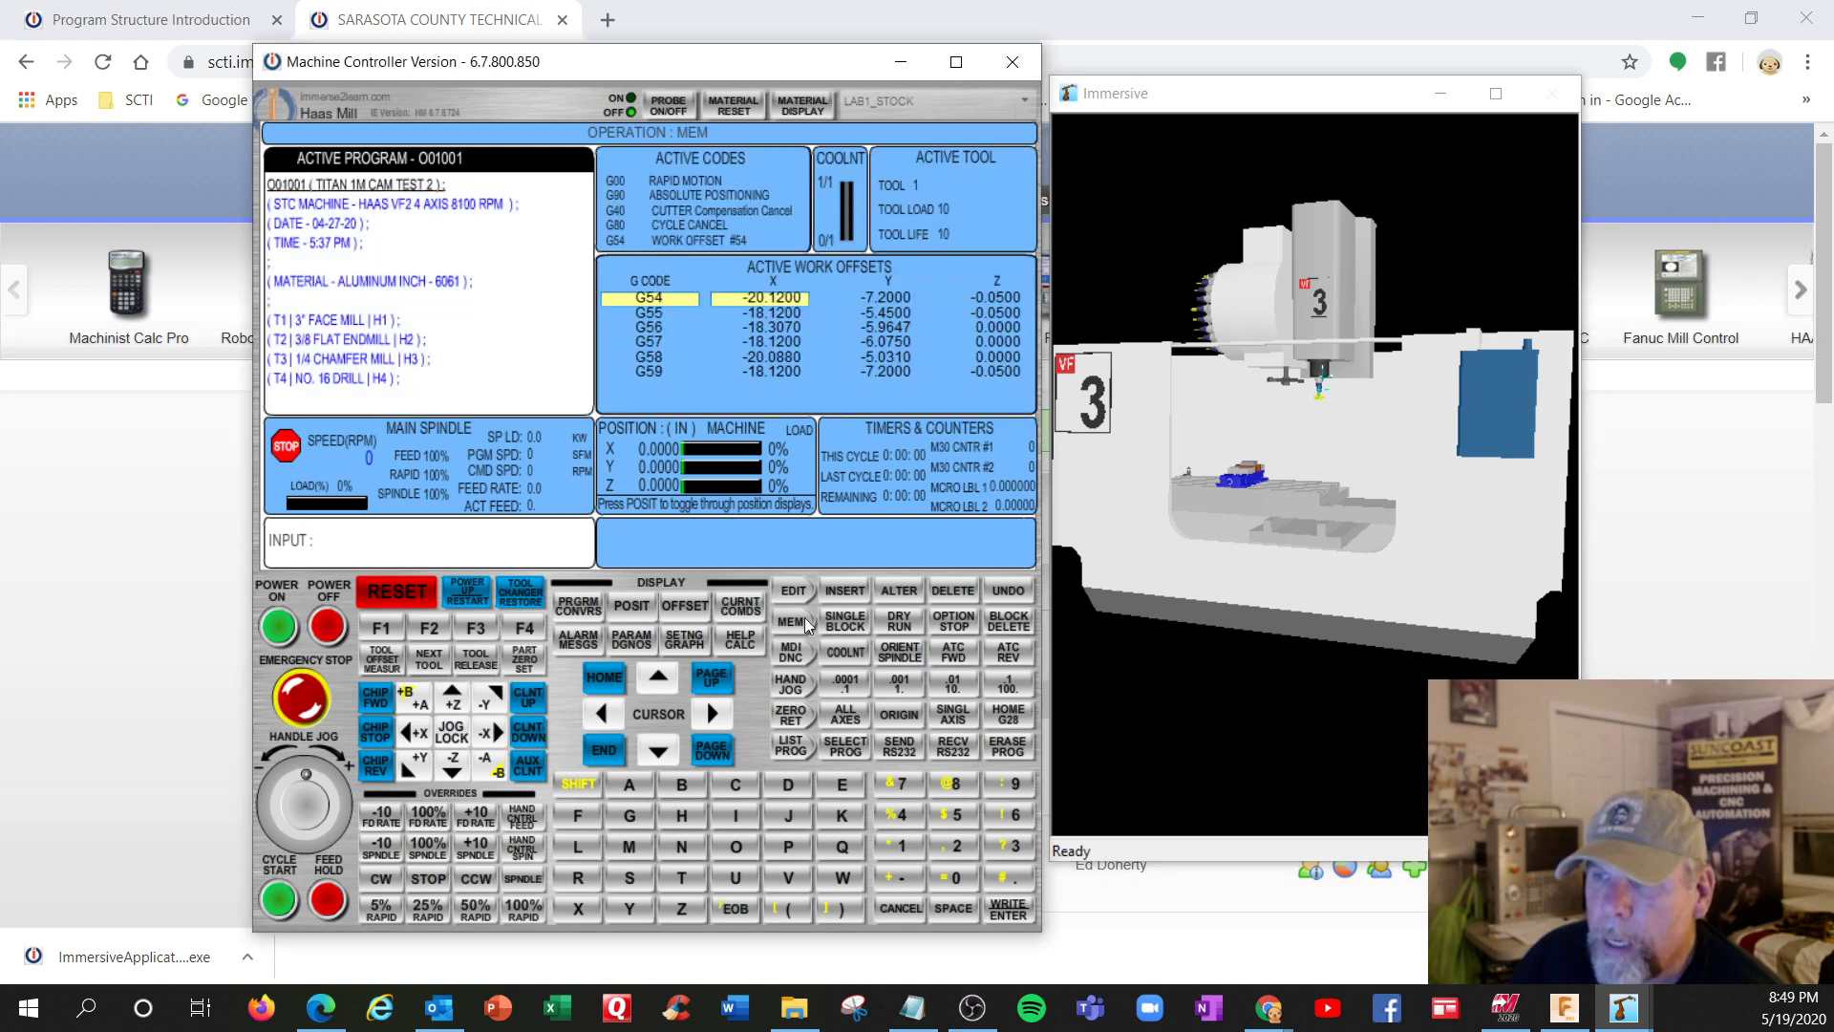
pyautogui.click(640, 604)
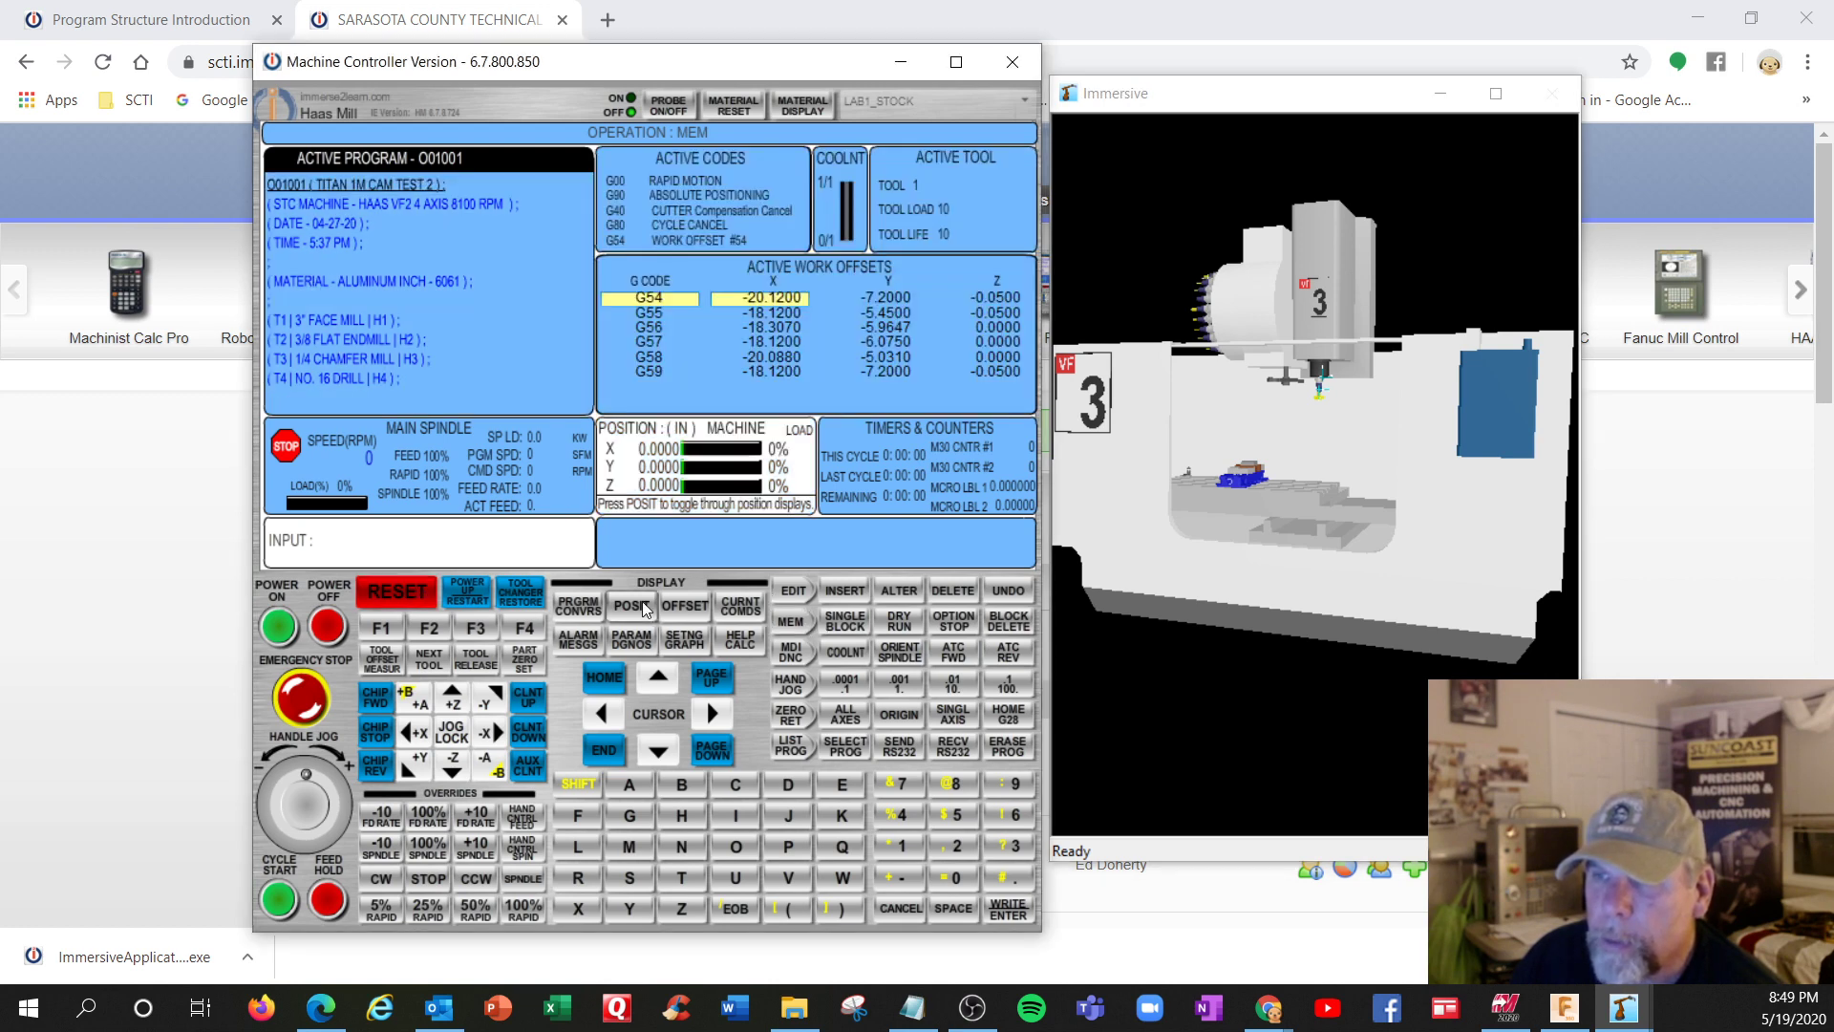
pyautogui.click(643, 604)
pyautogui.click(643, 604)
pyautogui.click(643, 605)
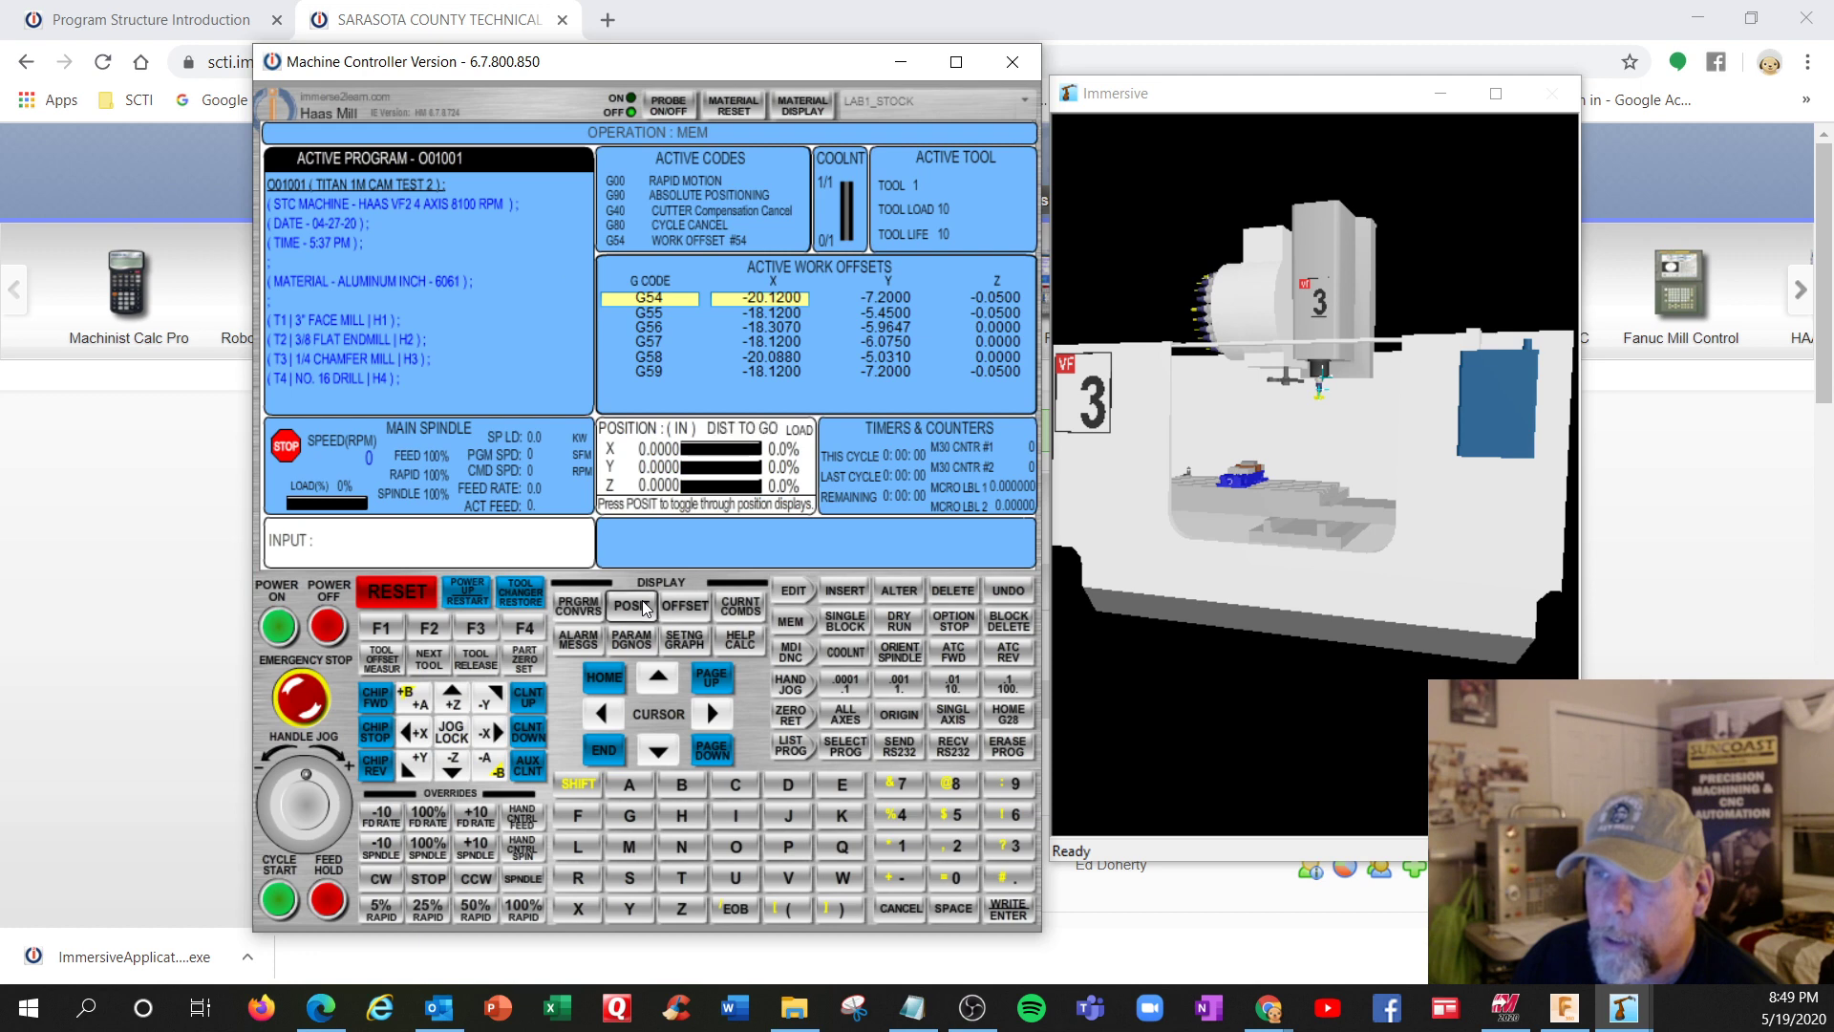
# Turn on Option Stop and start the cycle for the Titan 1M Cam test 2 program
pyautogui.click(953, 621)
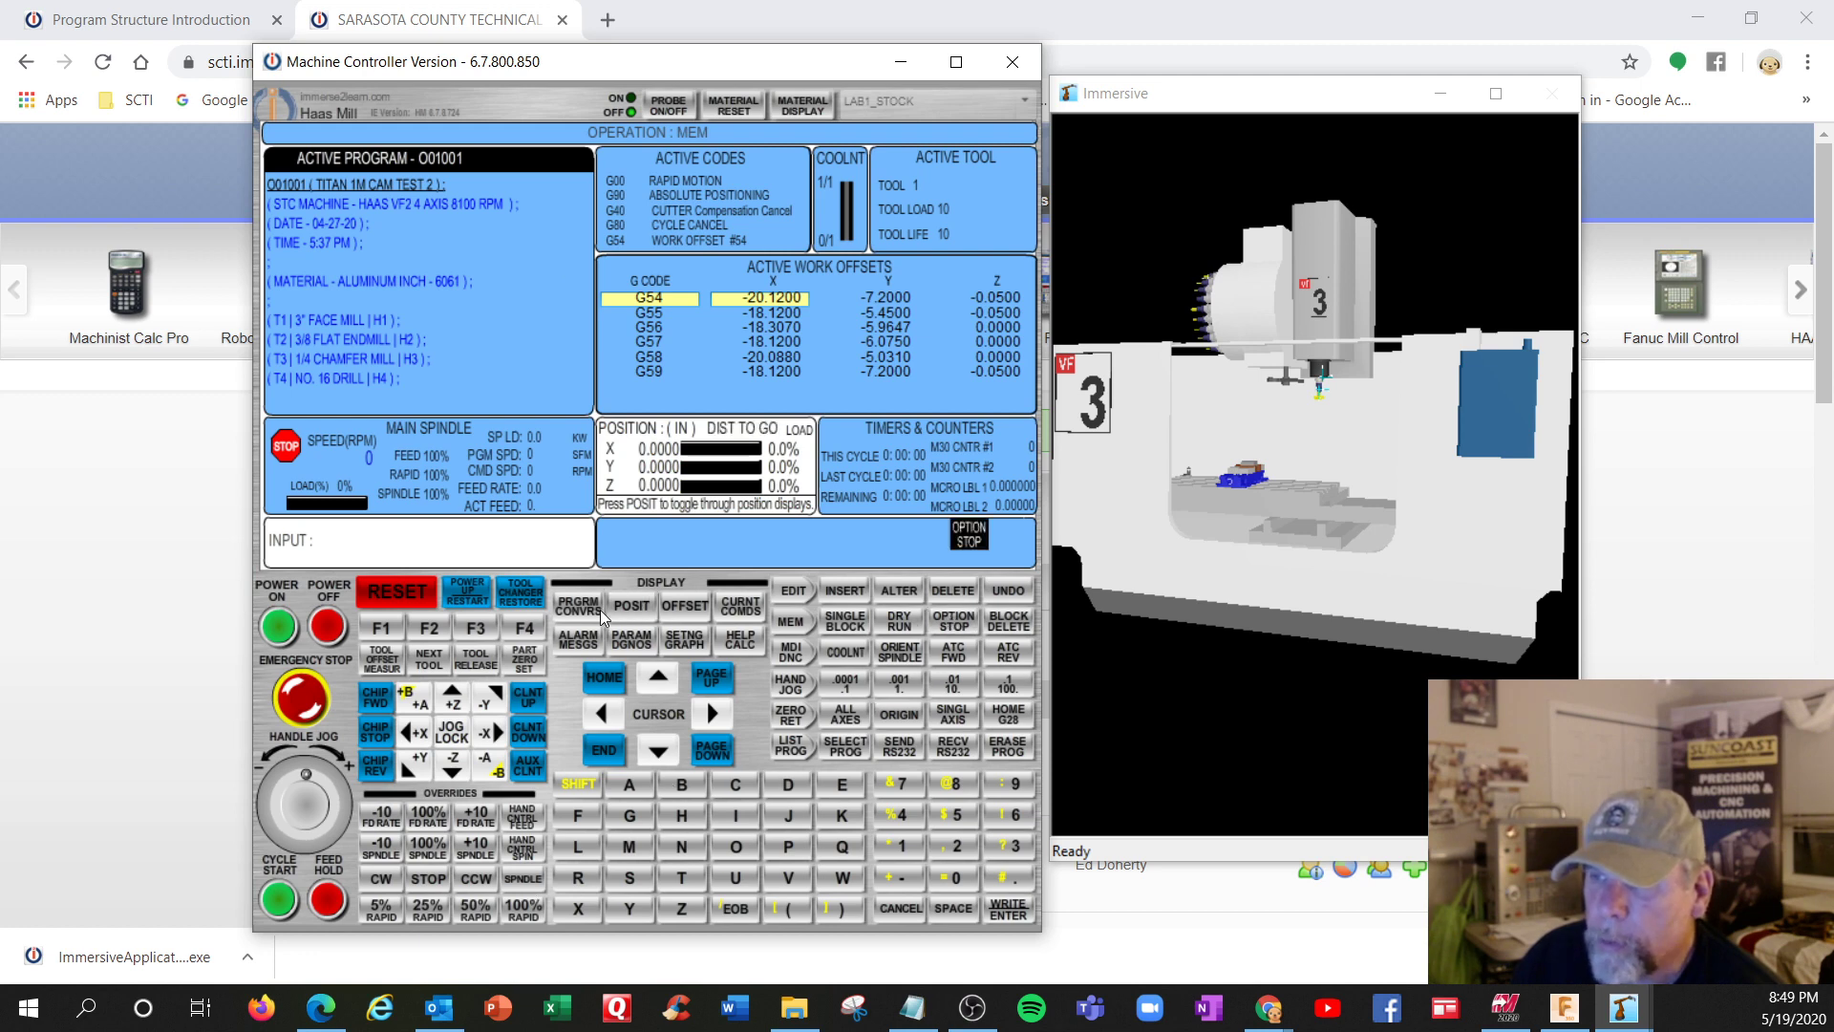
pyautogui.click(282, 896)
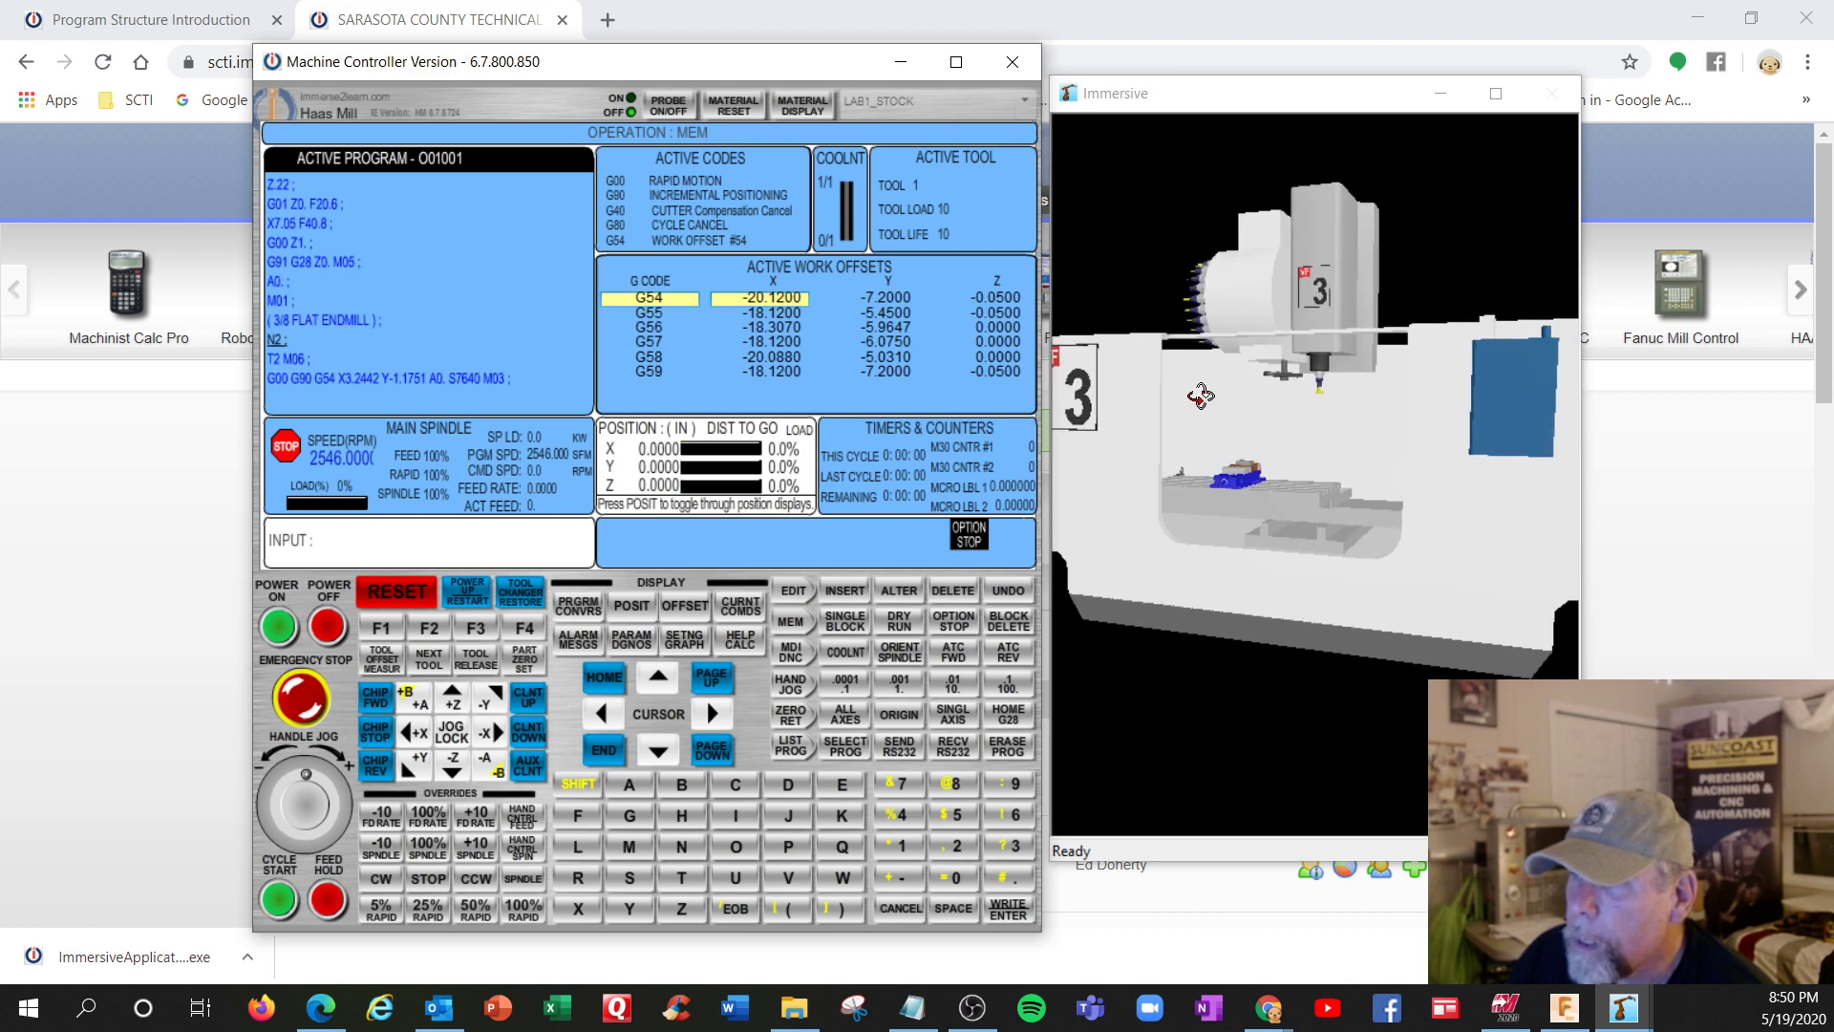
# Resume the cycle from the optional stop to run the 3/8 flat endmill operation and inspect the cut at the vise
pyautogui.scroll(6, 1192, 396)
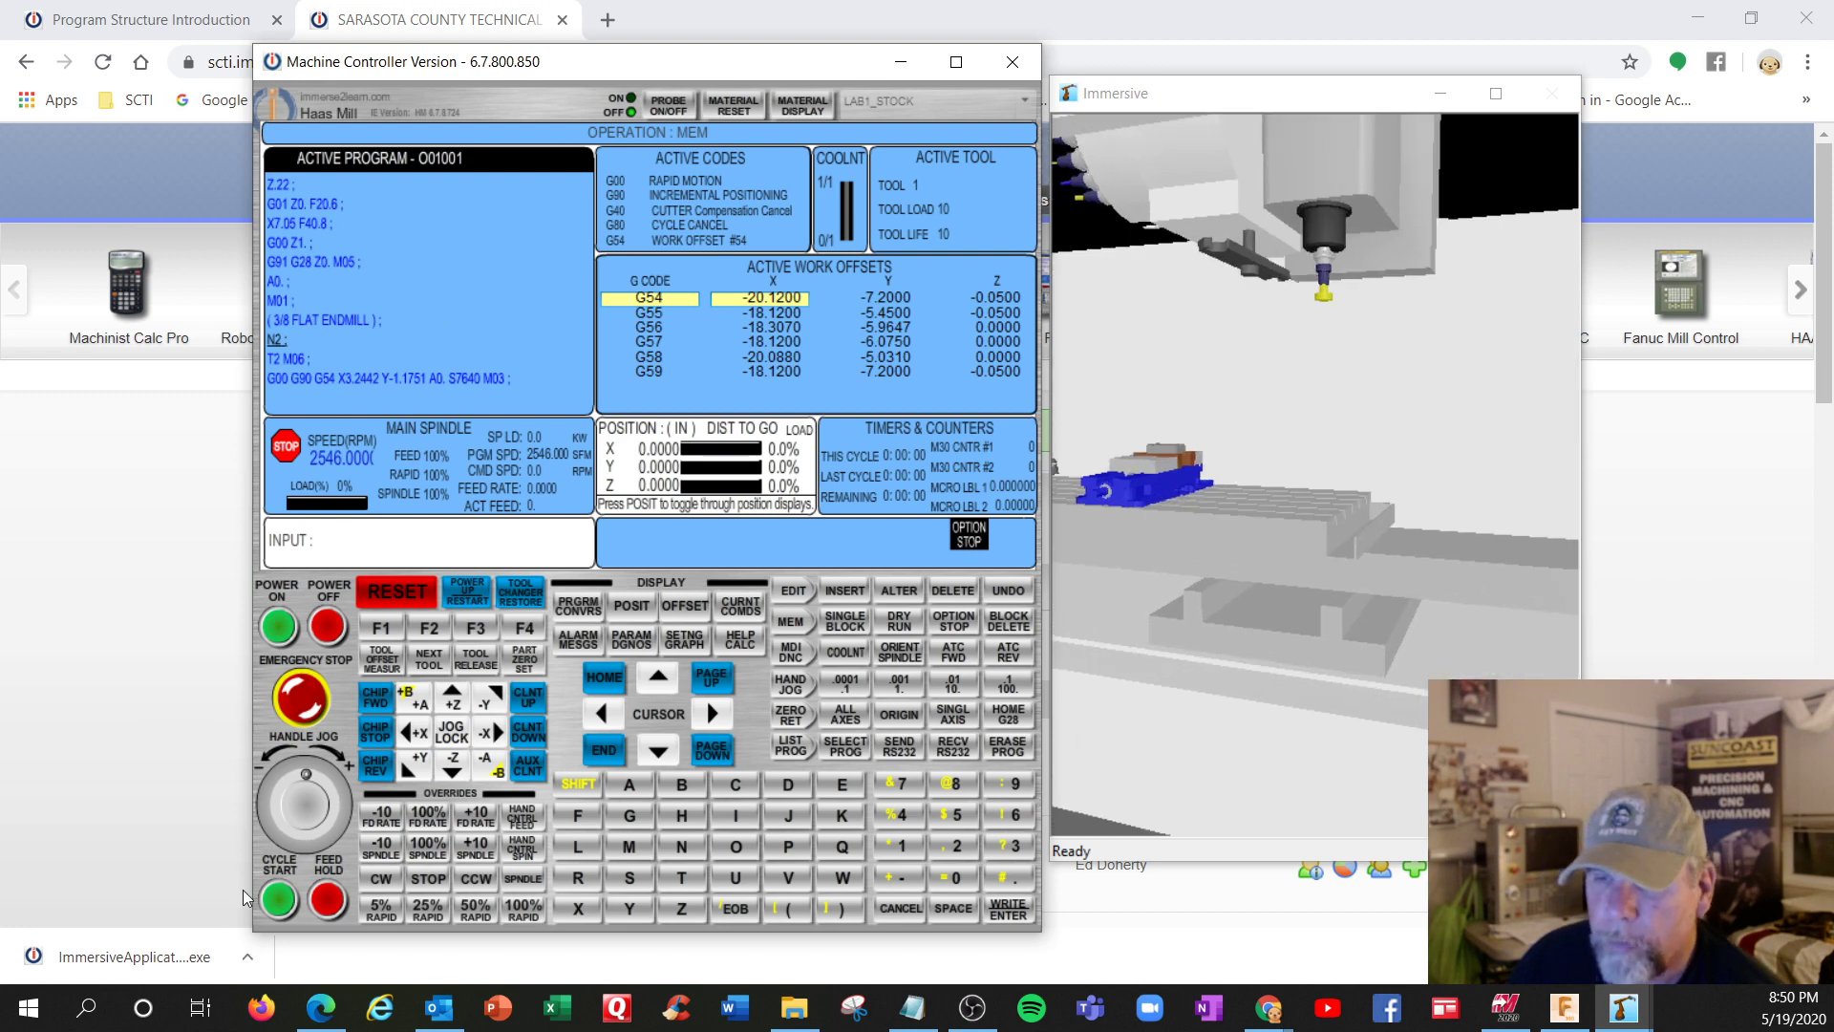
pyautogui.click(277, 902)
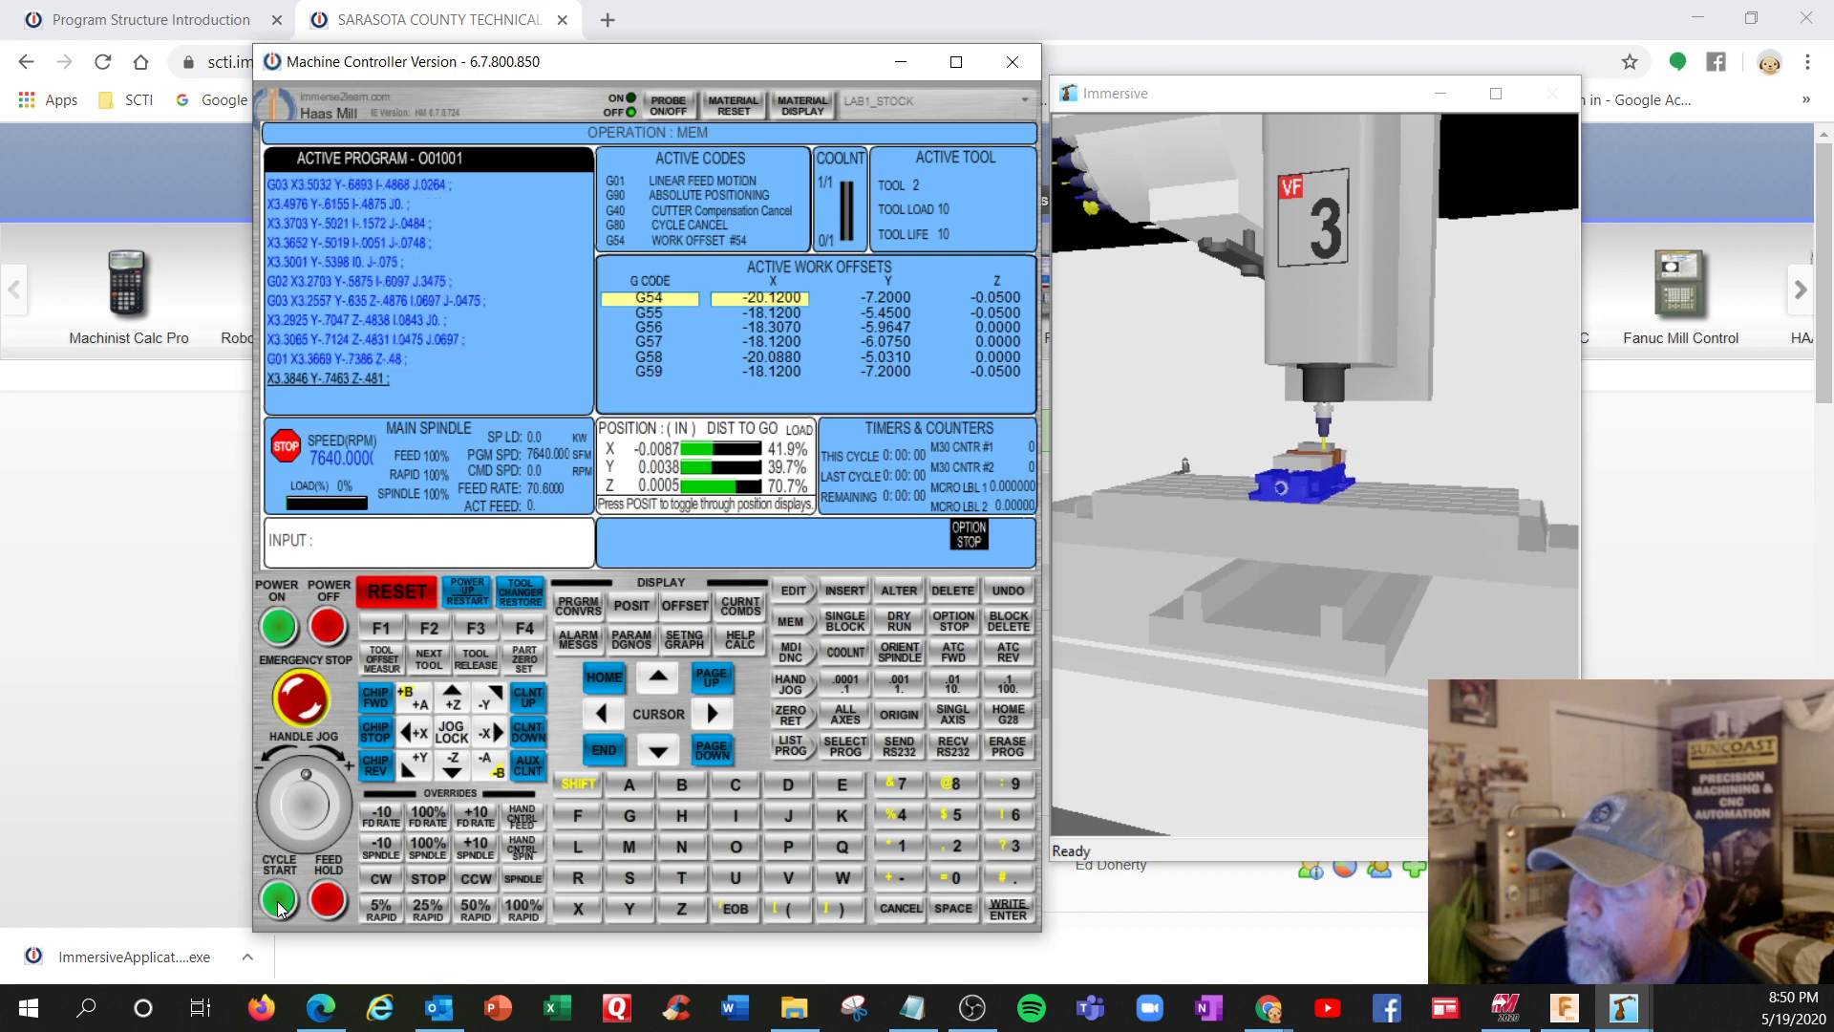
pyautogui.scroll(4, 1250, 411)
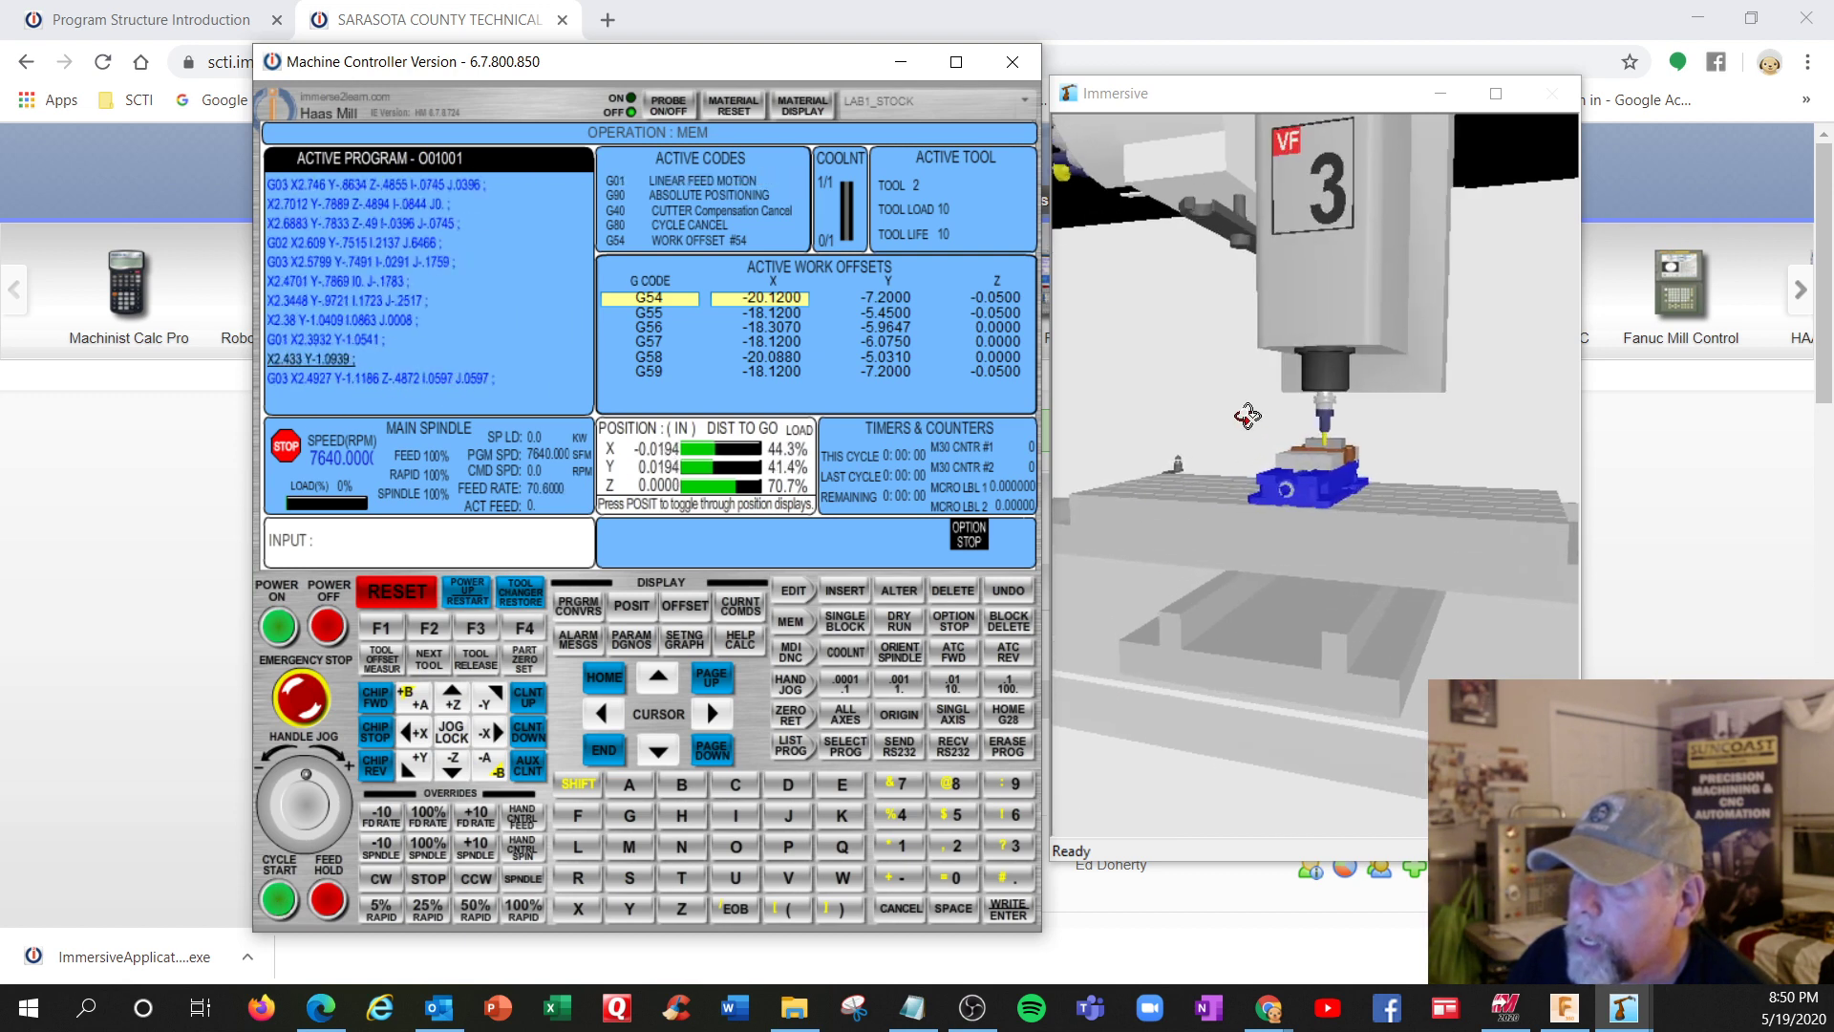
pyautogui.scroll(3, 1252, 407)
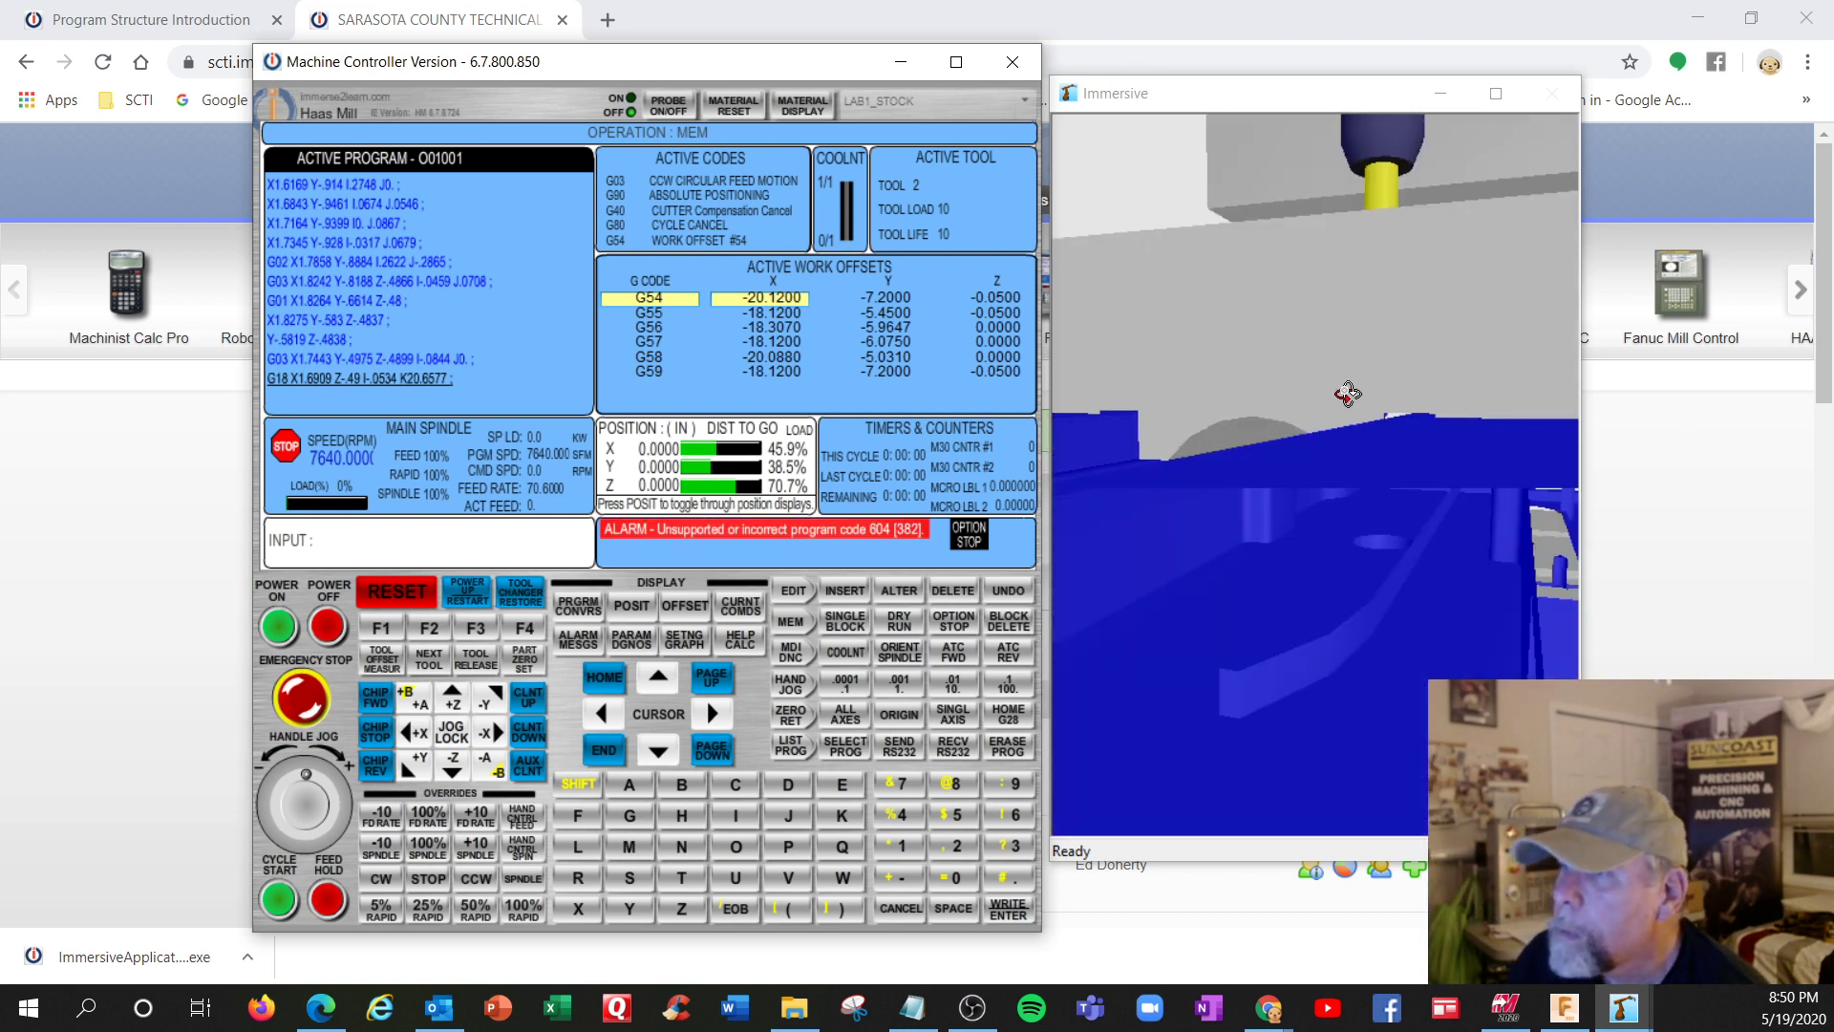
pyautogui.scroll(-3, 1347, 392)
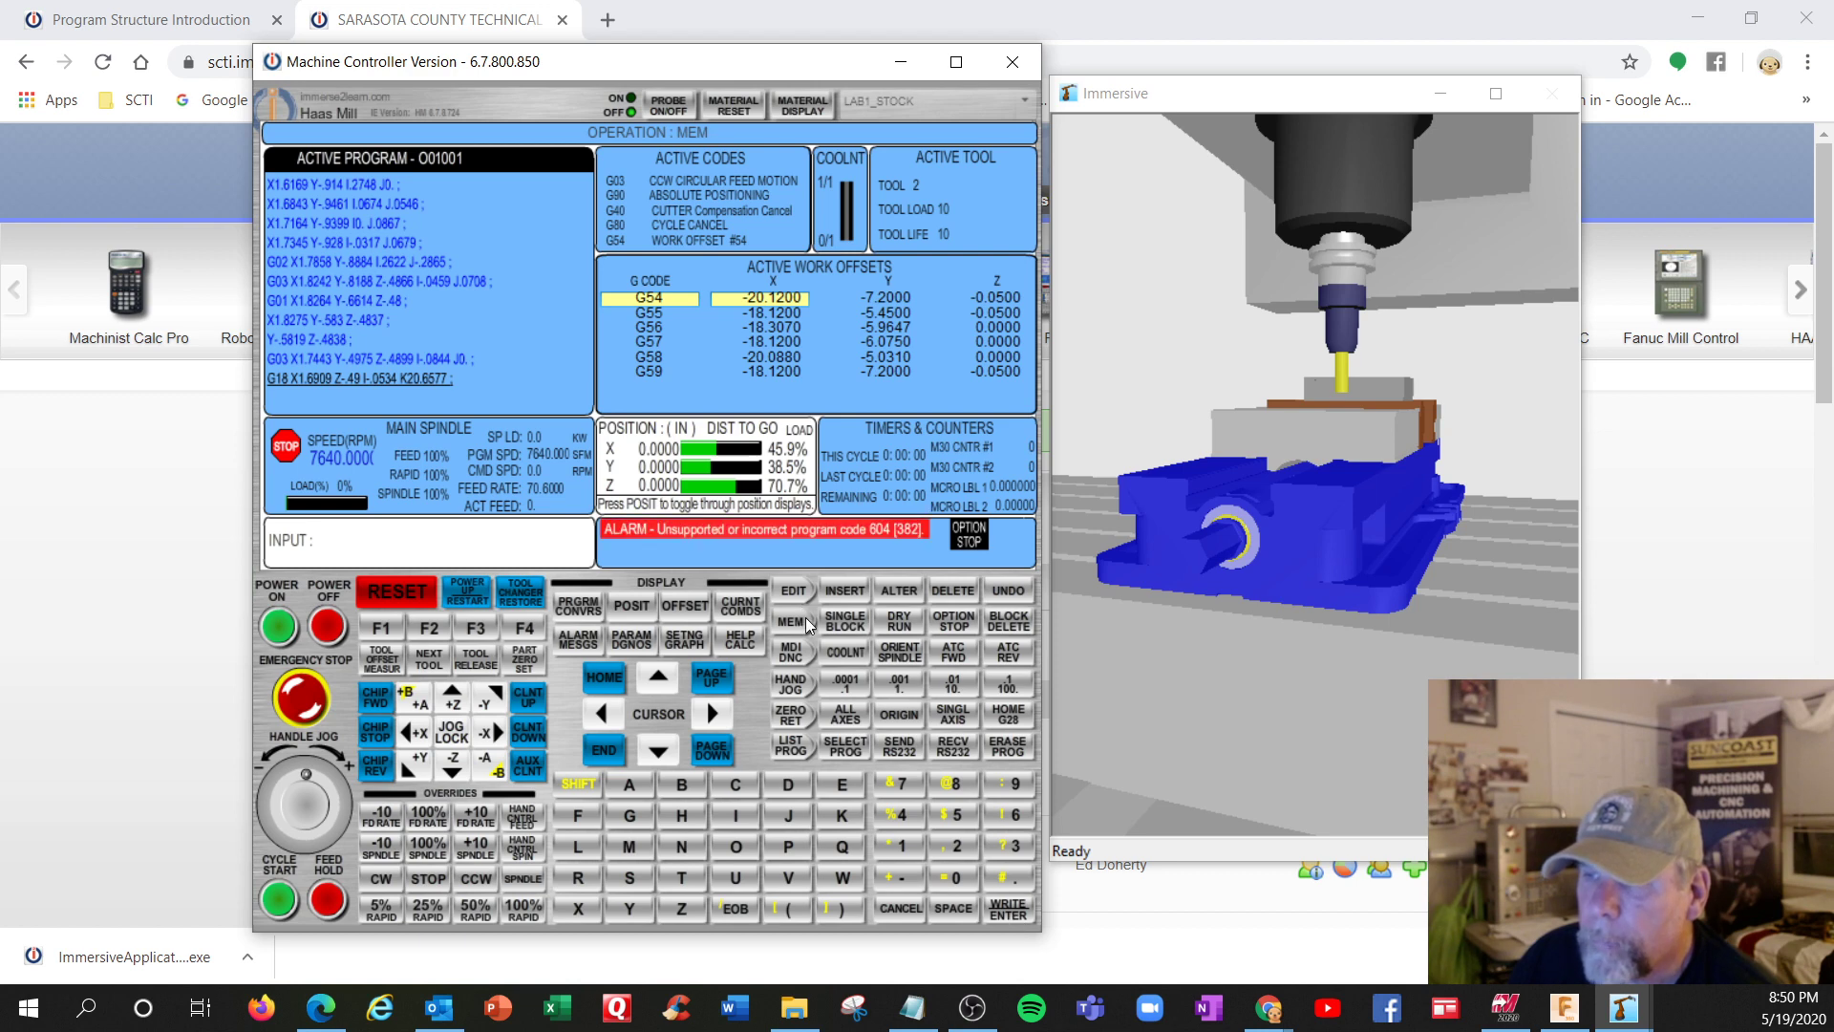
# Reset the control to clear the alarm and send all machine axes home with G28
pyautogui.click(394, 591)
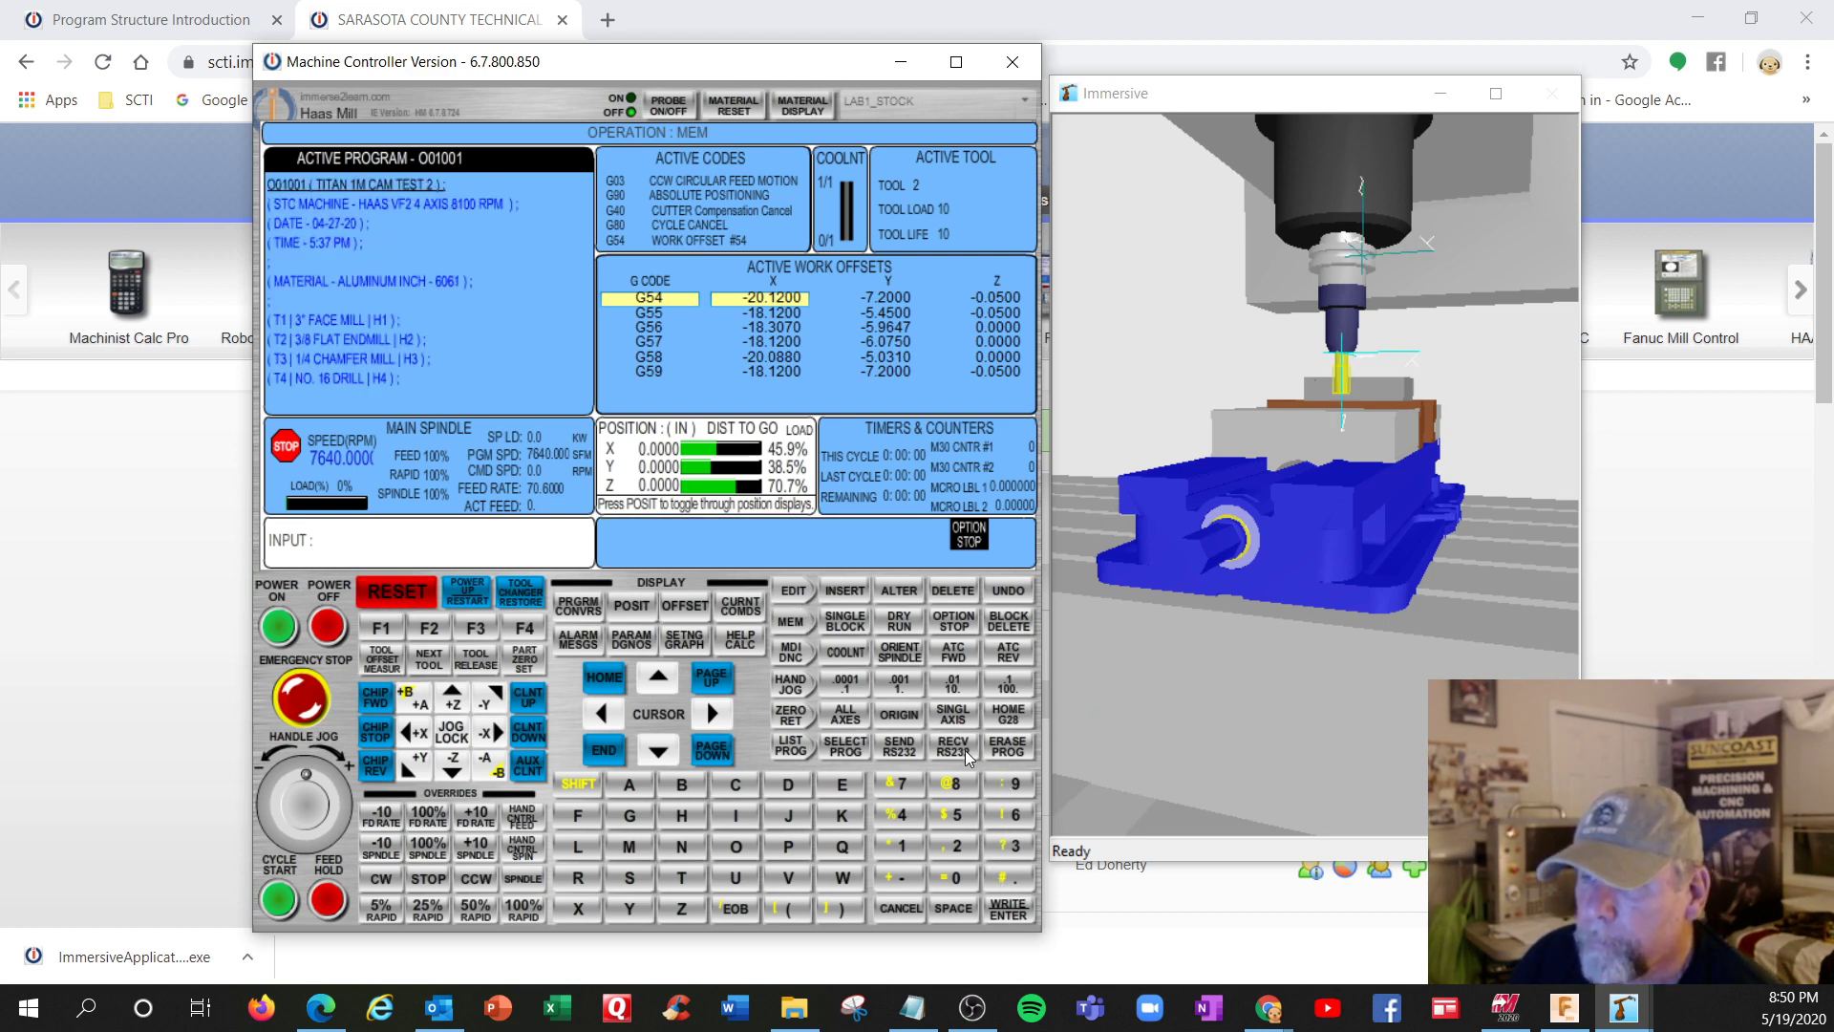
pyautogui.click(1001, 718)
pyautogui.click(1277, 583)
pyautogui.scroll(-4, 1277, 582)
pyautogui.scroll(-1, 1141, 344)
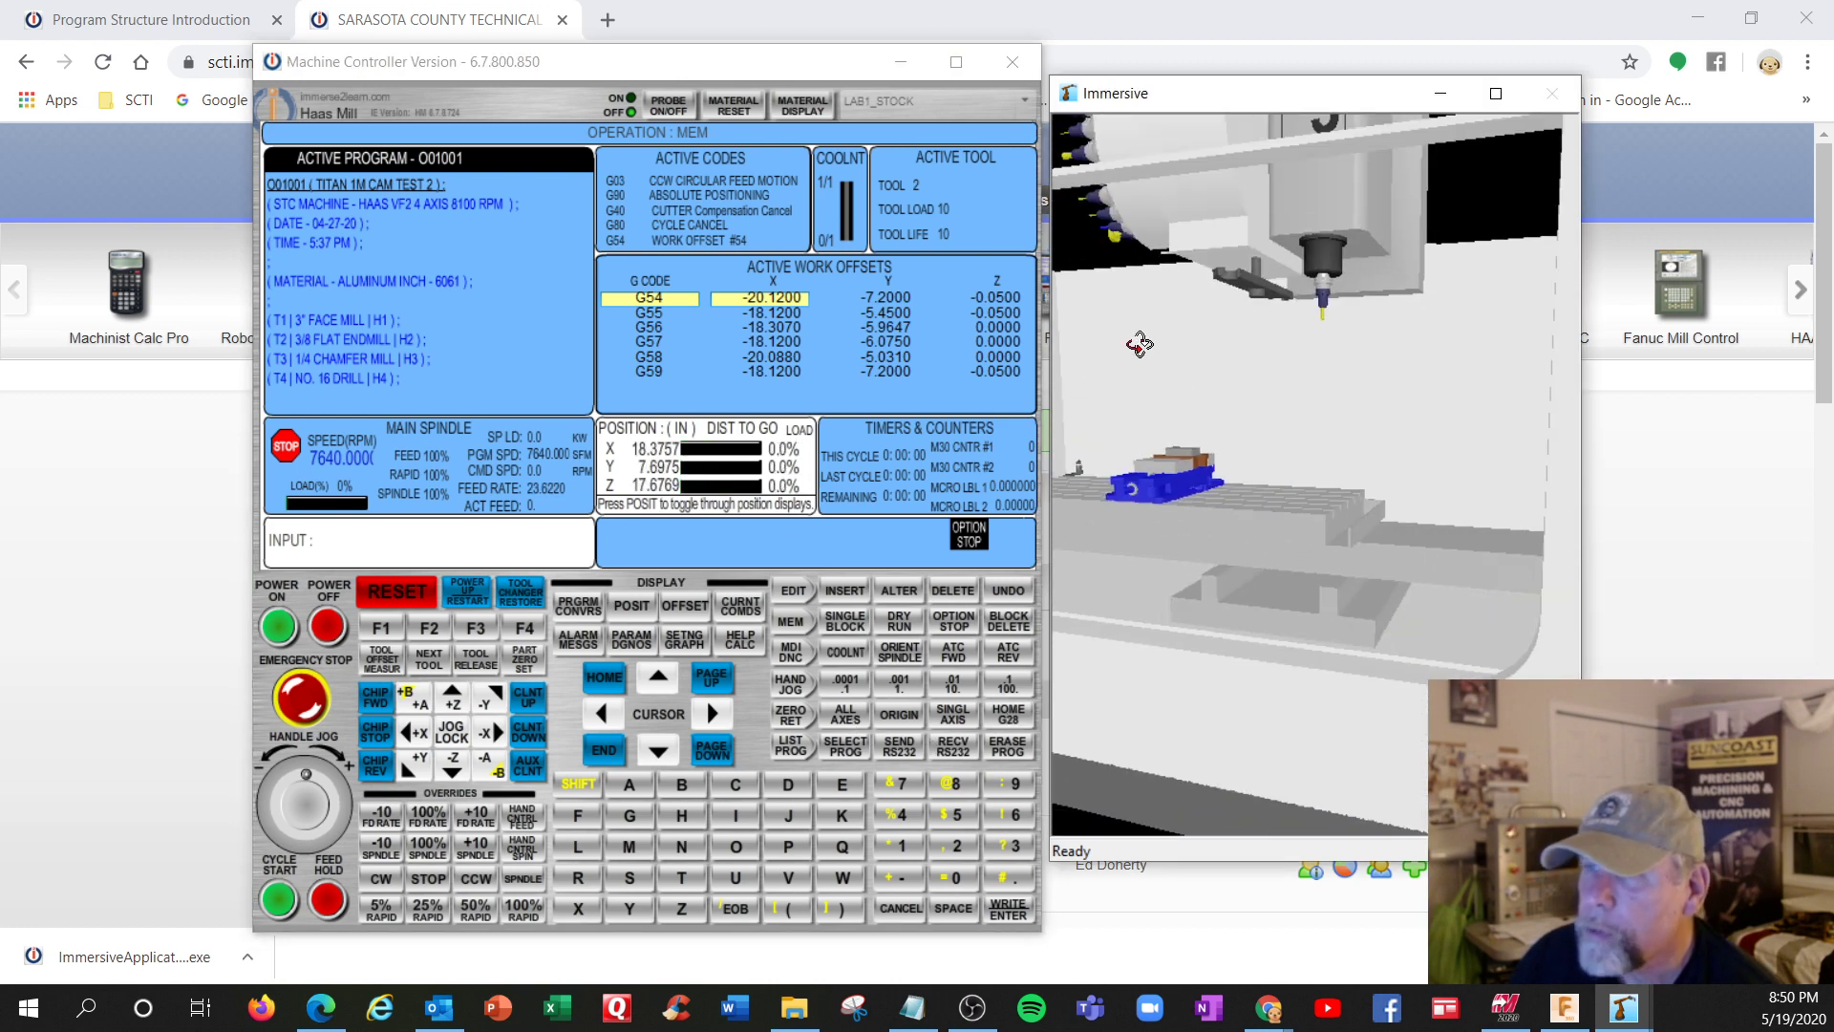